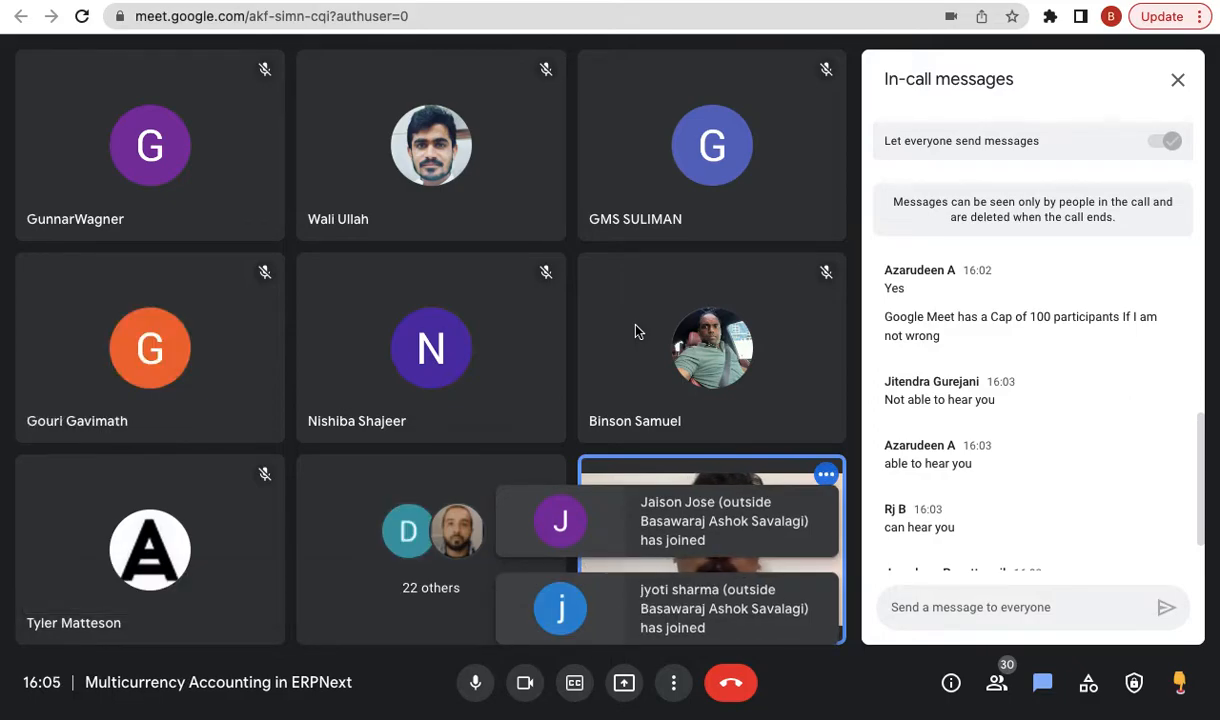
- Leave the Meet call for the 'Multi-Currency Accounting in ERPNext' blog article and scroll down
click(966, 1)
scroll(697, 430, down, 1)
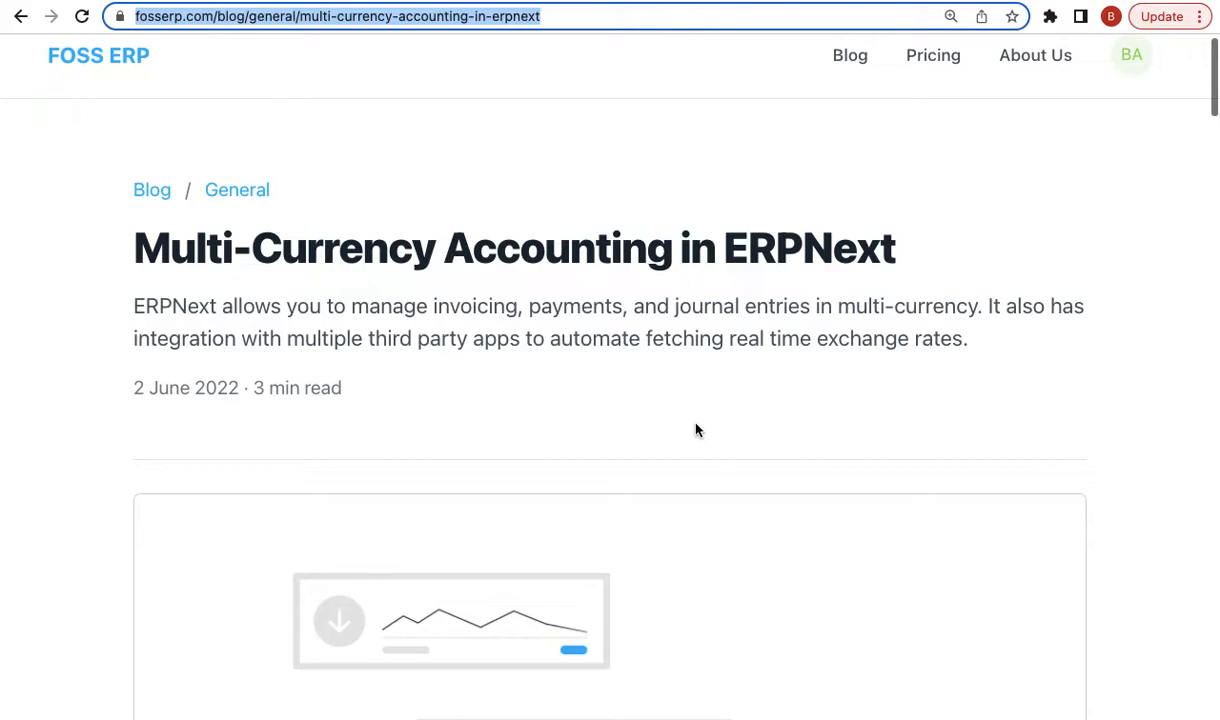
scroll(695, 428, down, 3)
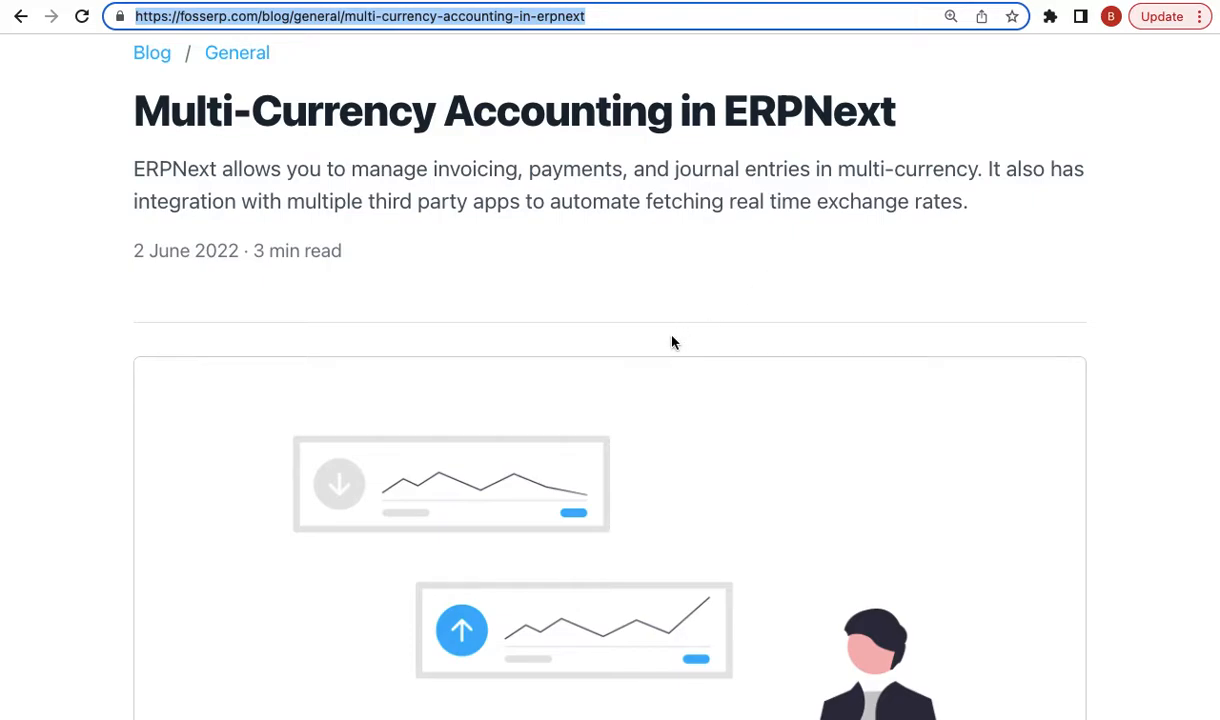
scroll(836, 410, up, 3)
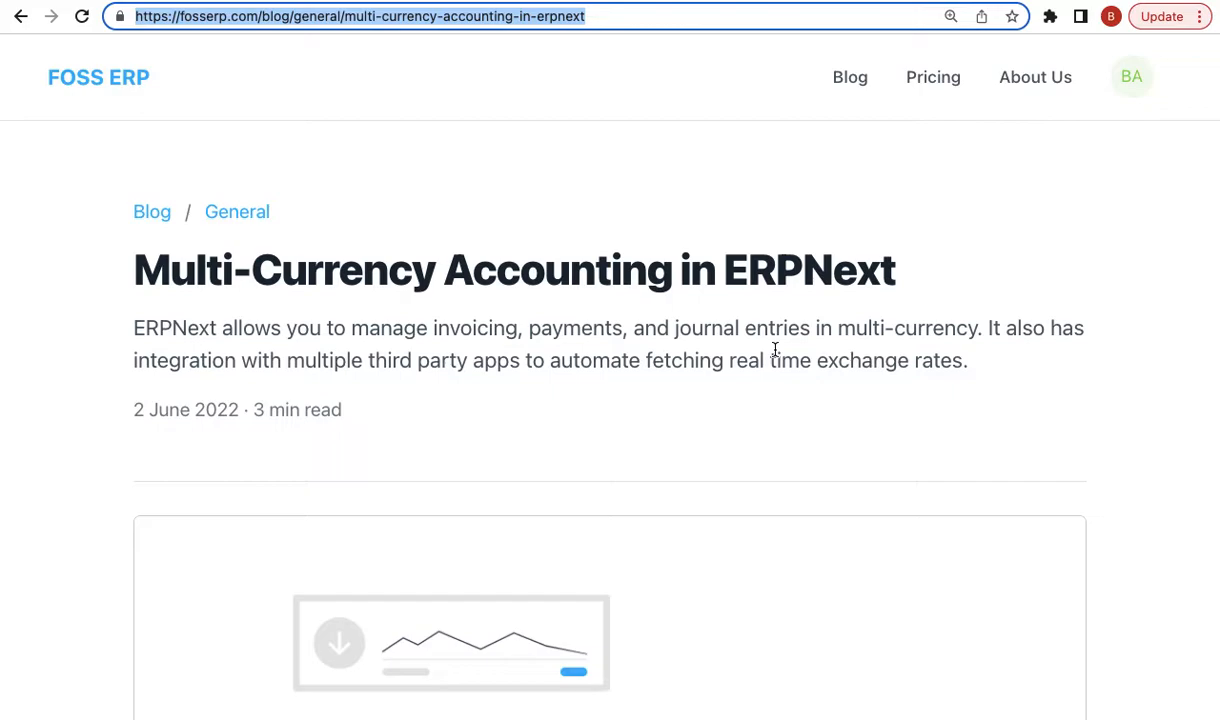
triple_click(520, 331)
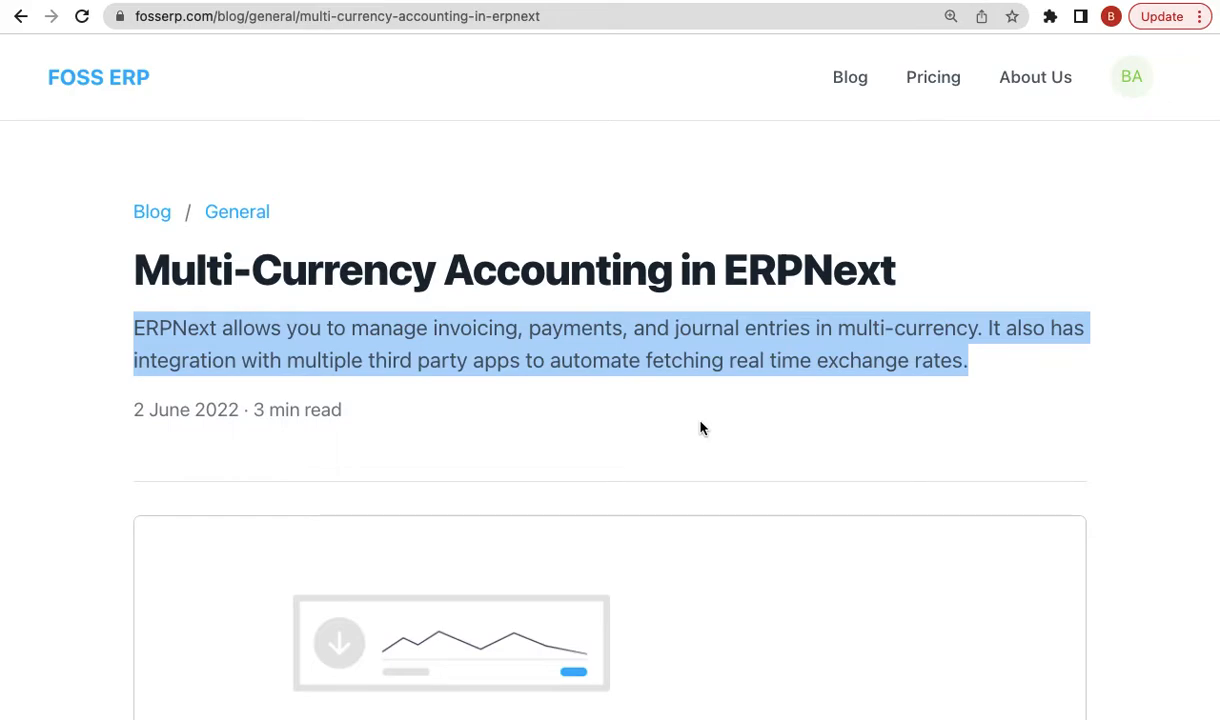
click(700, 428)
scroll(700, 428, down, 10)
scroll(700, 428, down, 7)
triple_click(258, 245)
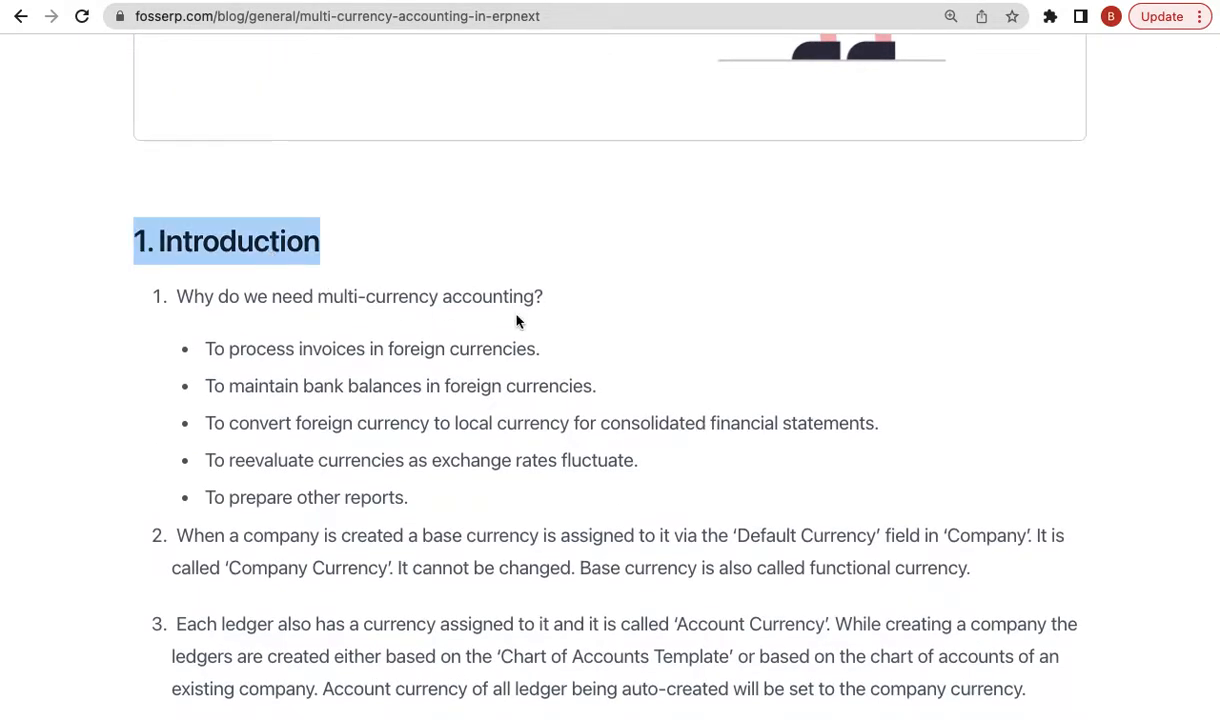
scroll(517, 321, down, 1)
triple_click(401, 270)
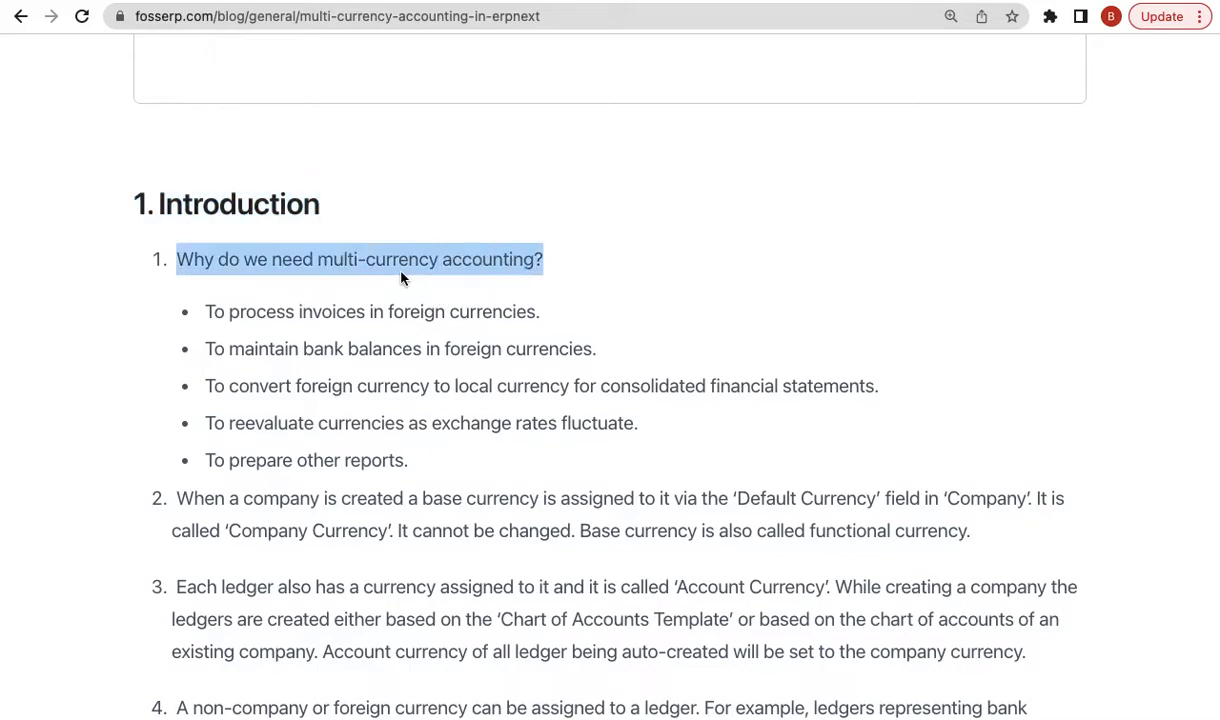
scroll(550, 366, down, 1)
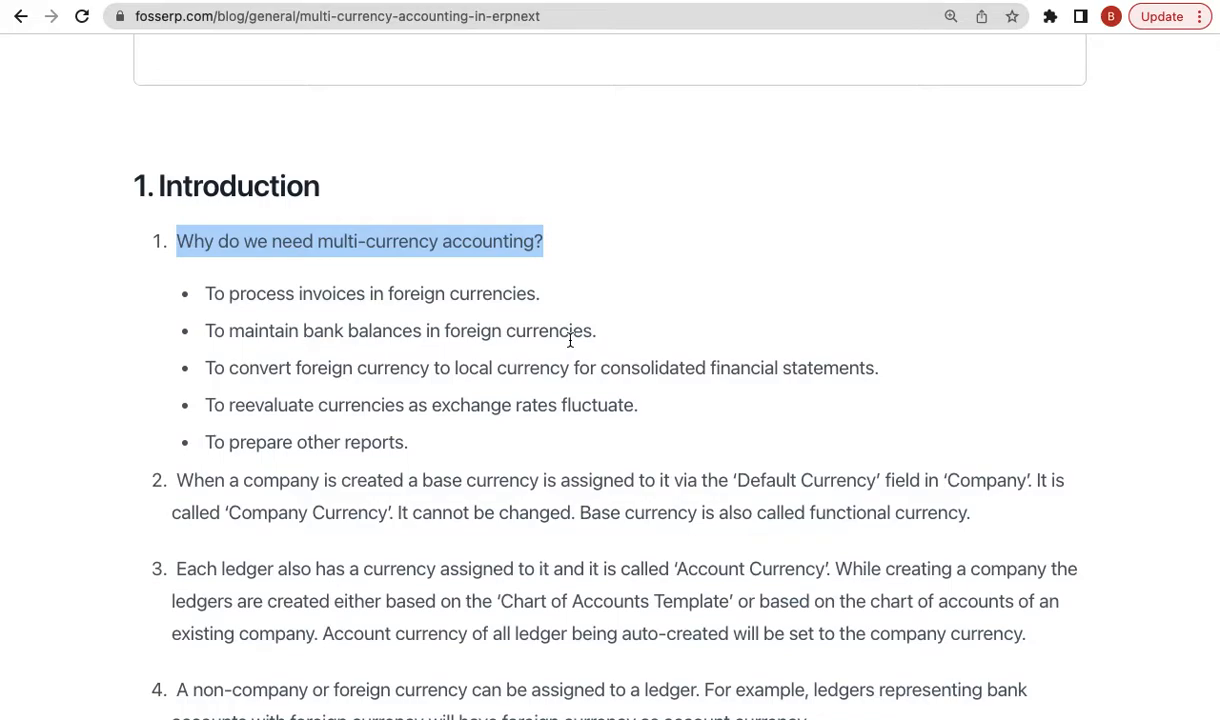
scroll(582, 468, down, 20)
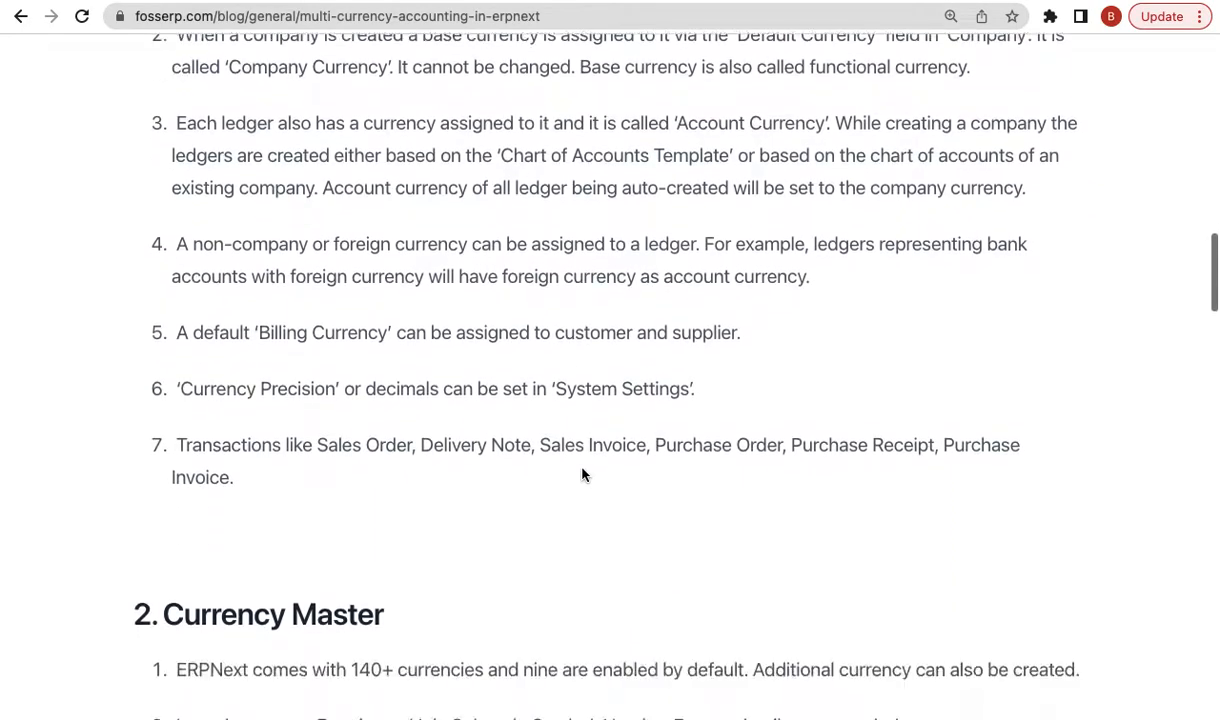
scroll(580, 471, down, 8)
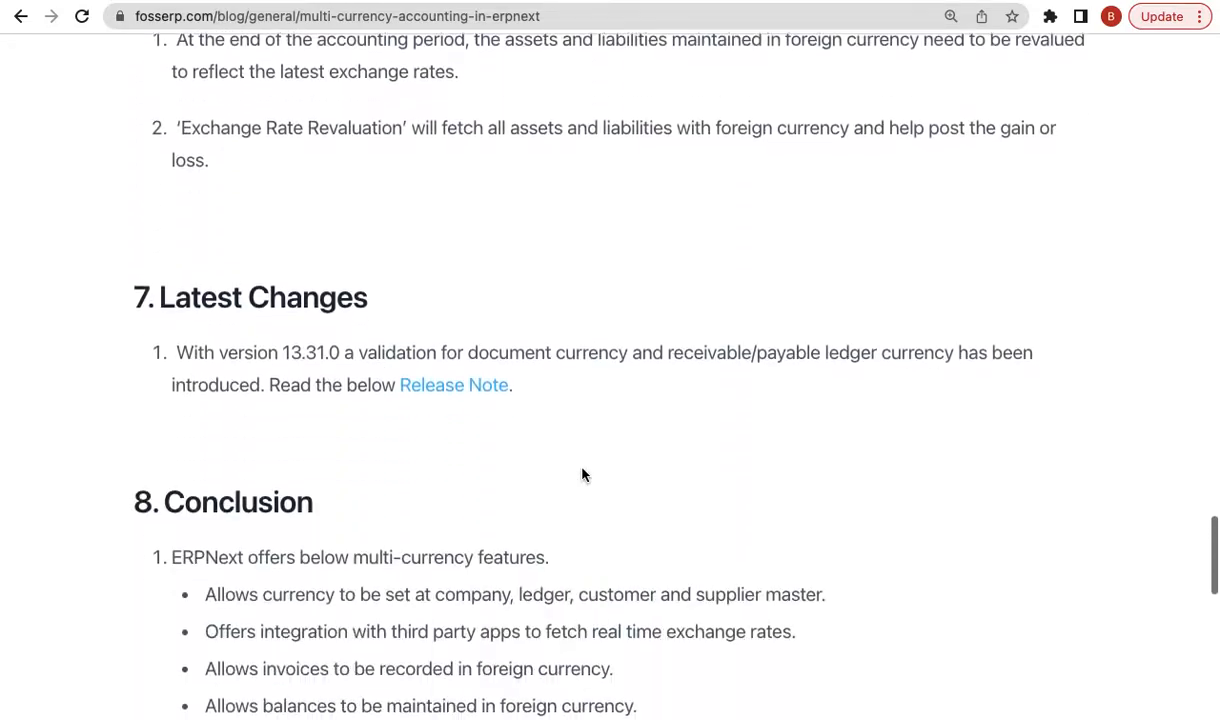
triple_click(300, 266)
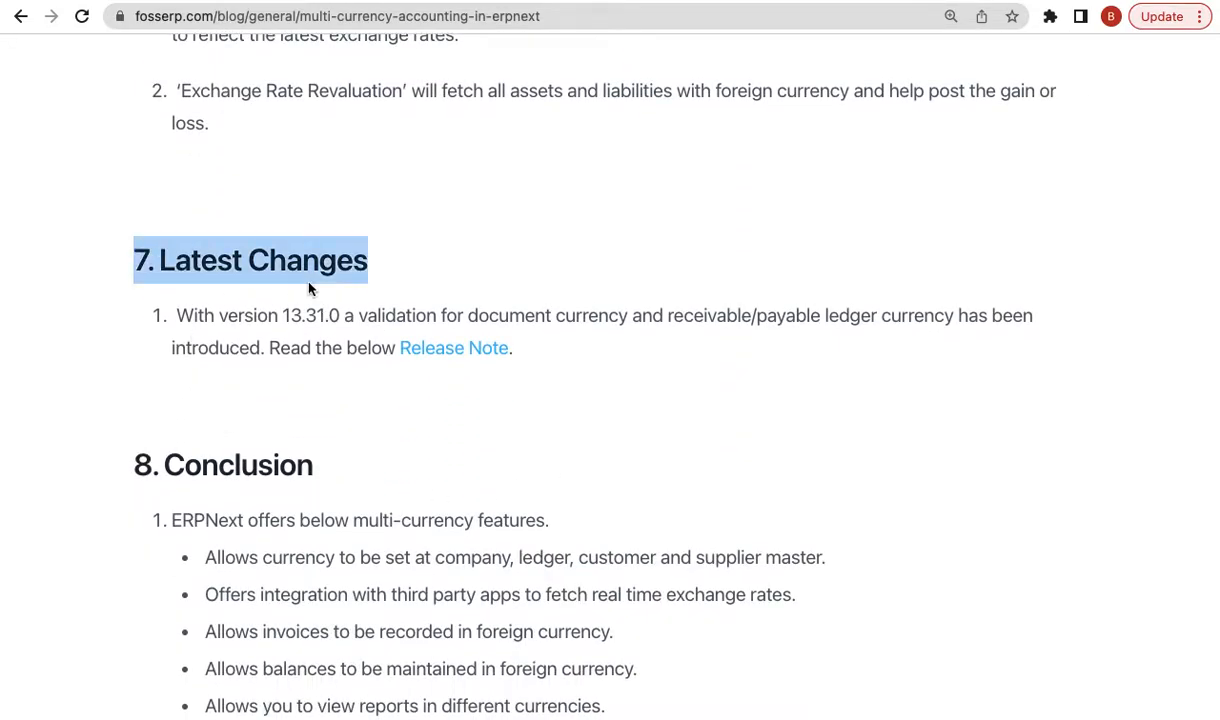
triple_click(310, 316)
click(395, 394)
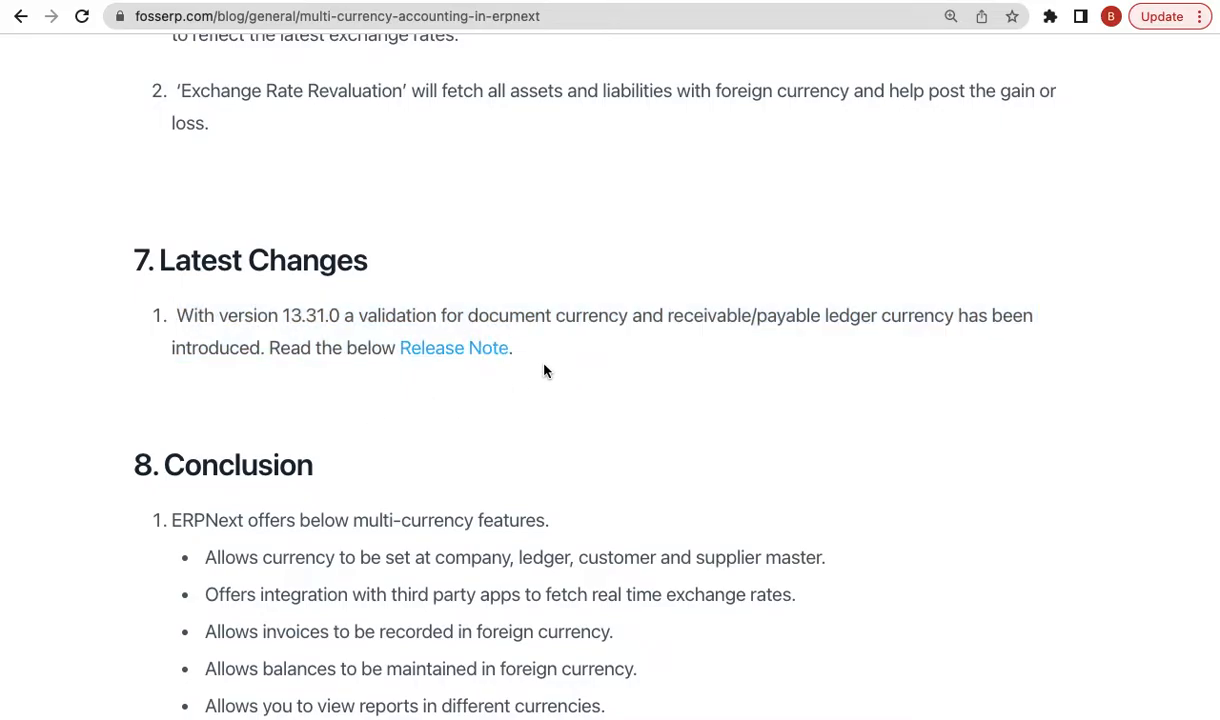
triple_click(285, 312)
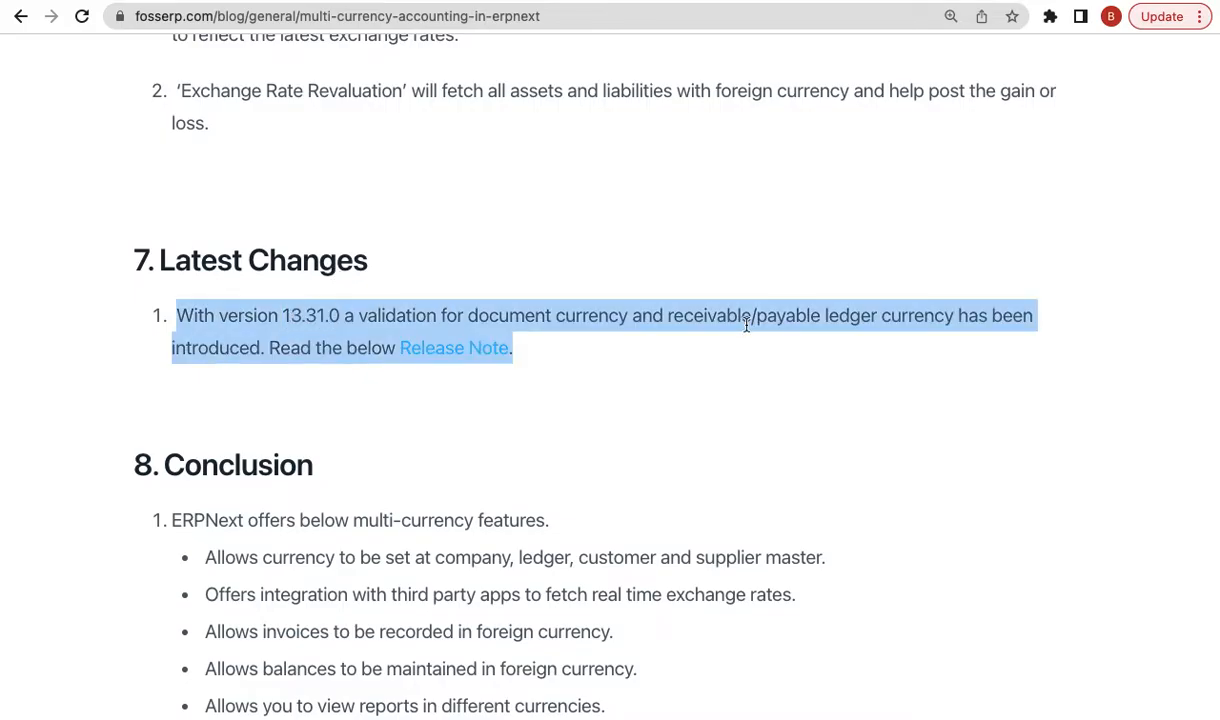
scroll(745, 323, up, 20)
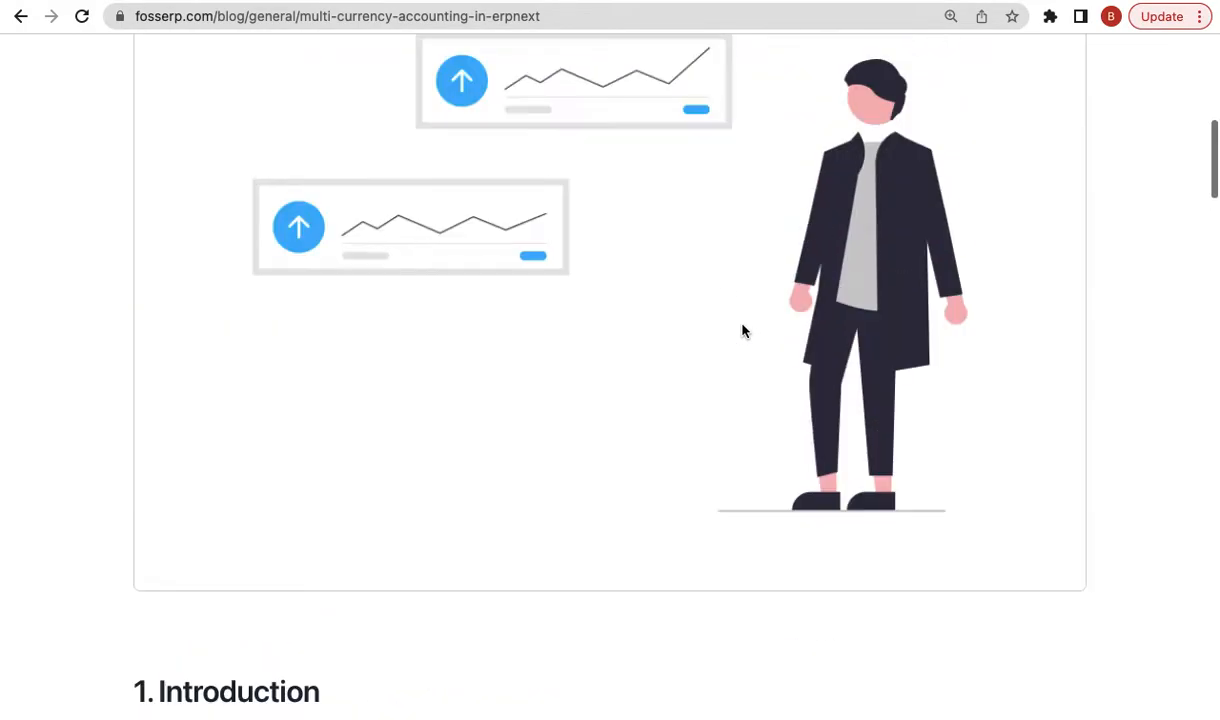
scroll(743, 330, down, 3)
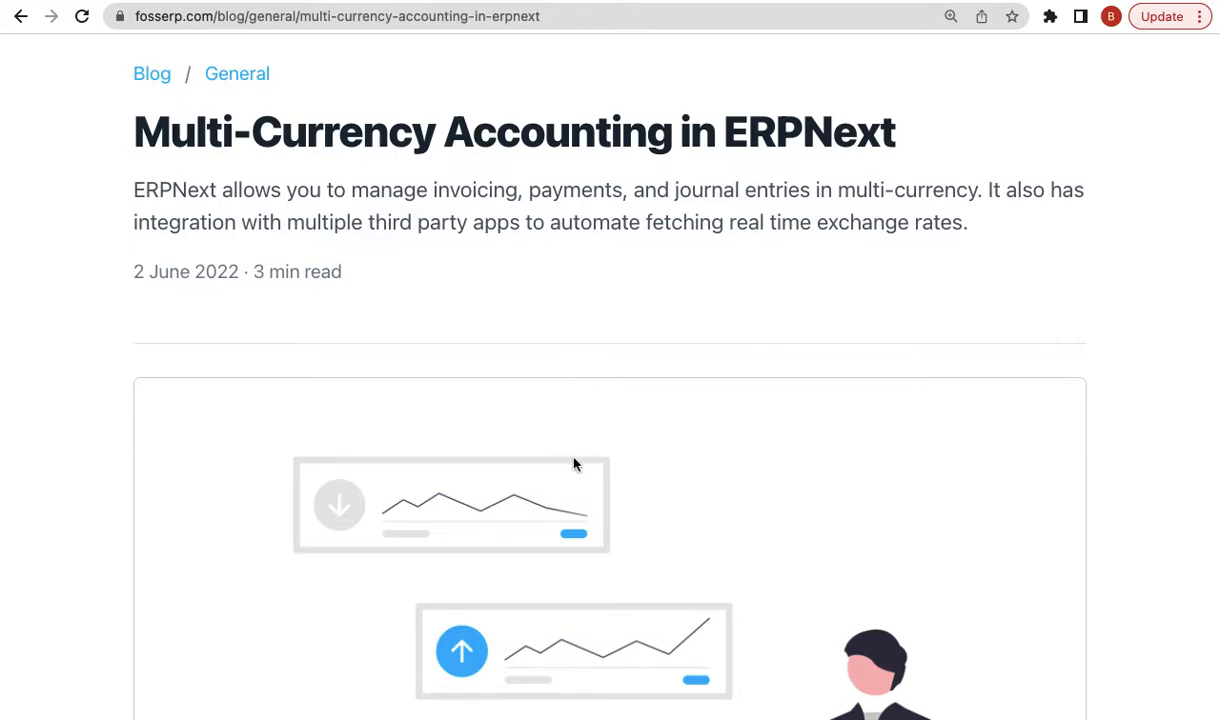
scroll(574, 463, down, 20)
scroll(574, 463, down, 15)
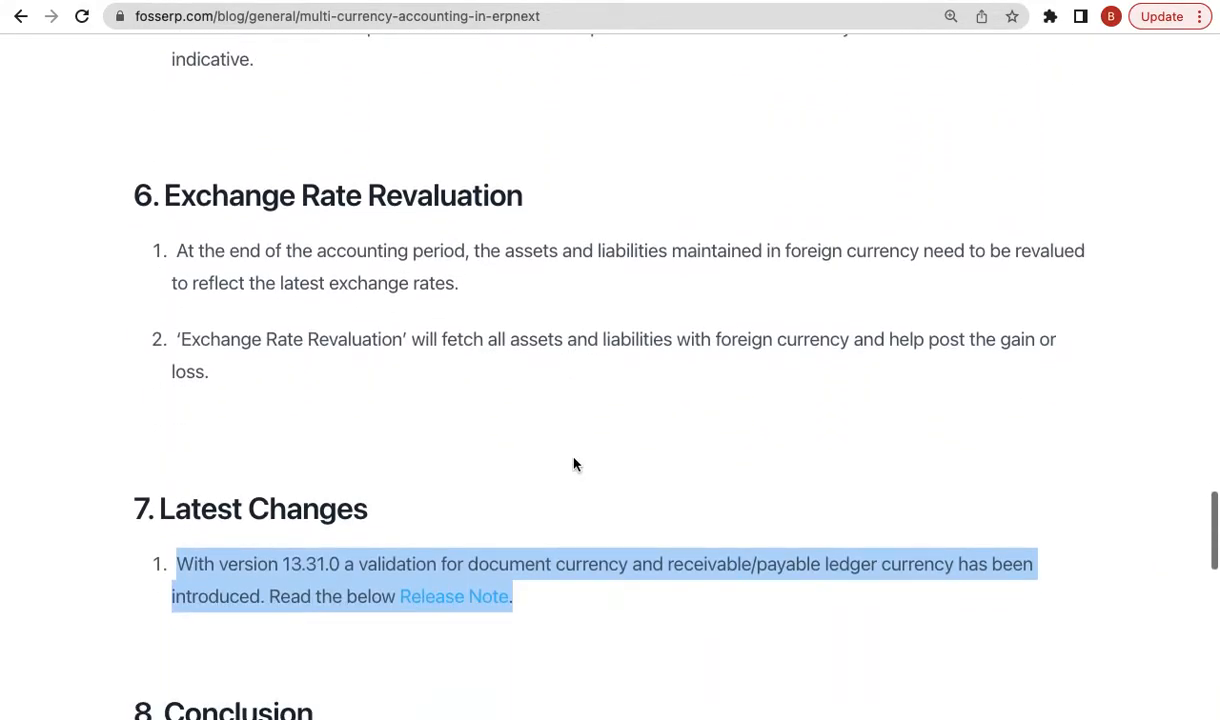
scroll(574, 463, down, 3)
double_click(309, 416)
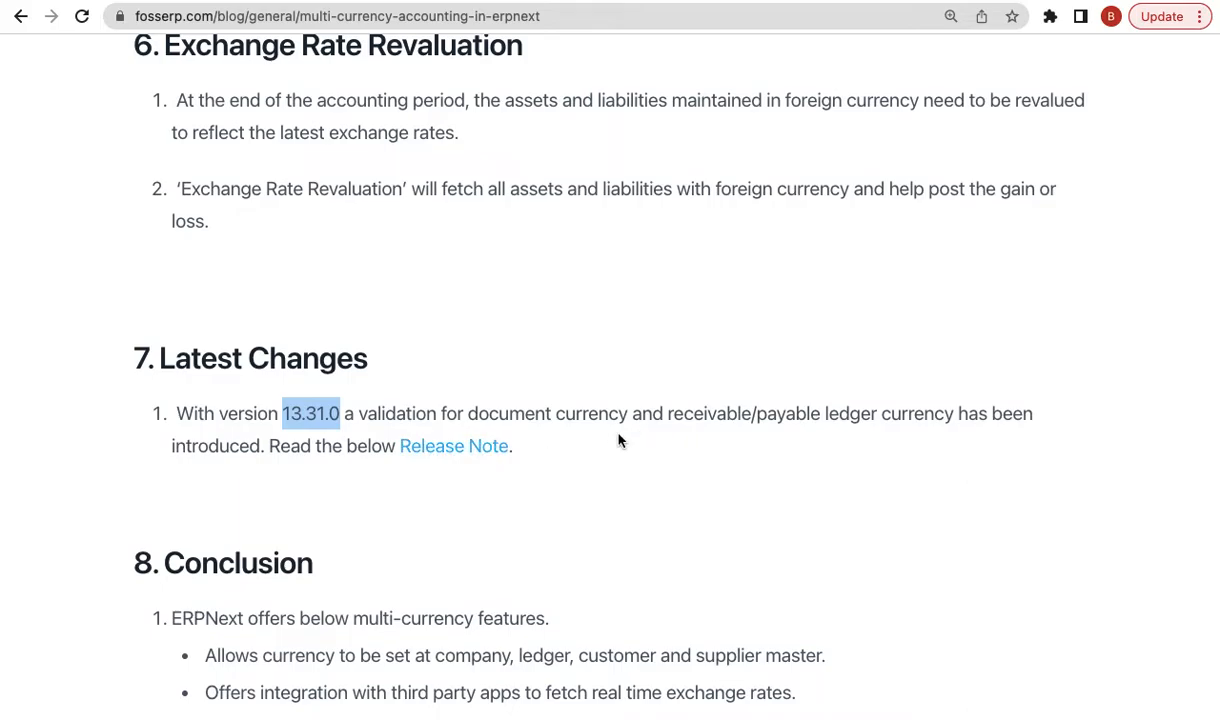
scroll(668, 440, up, 20)
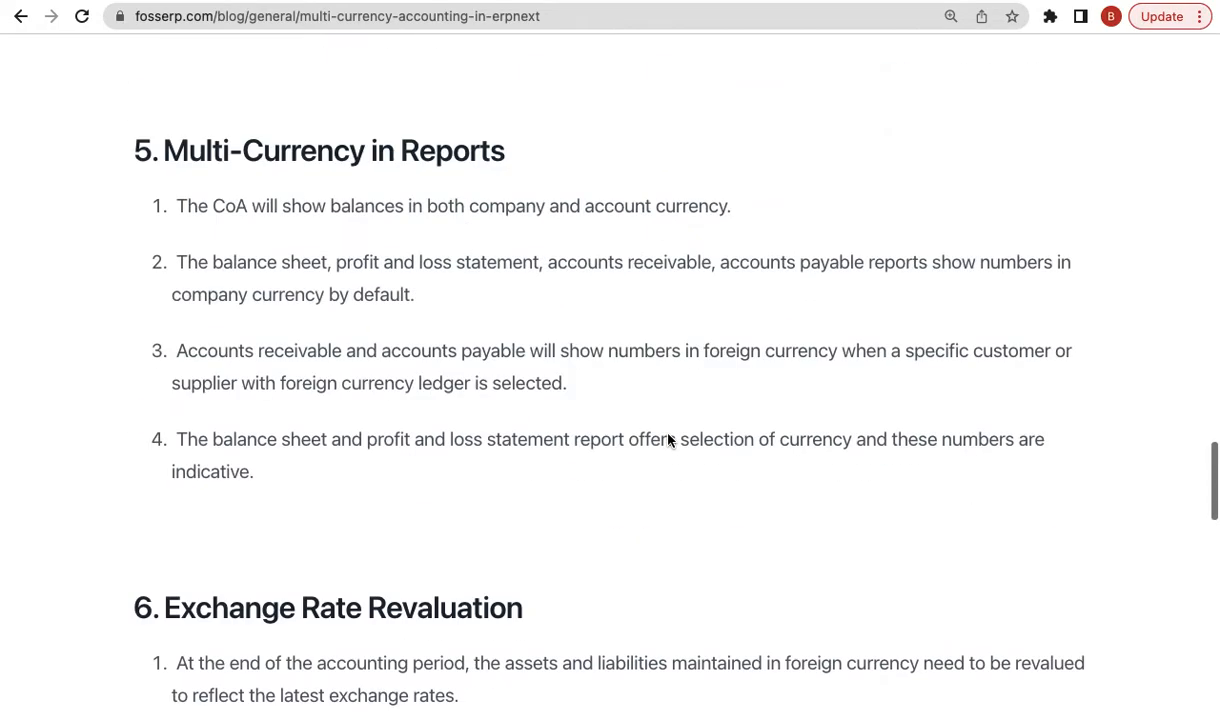
scroll(668, 440, up, 3)
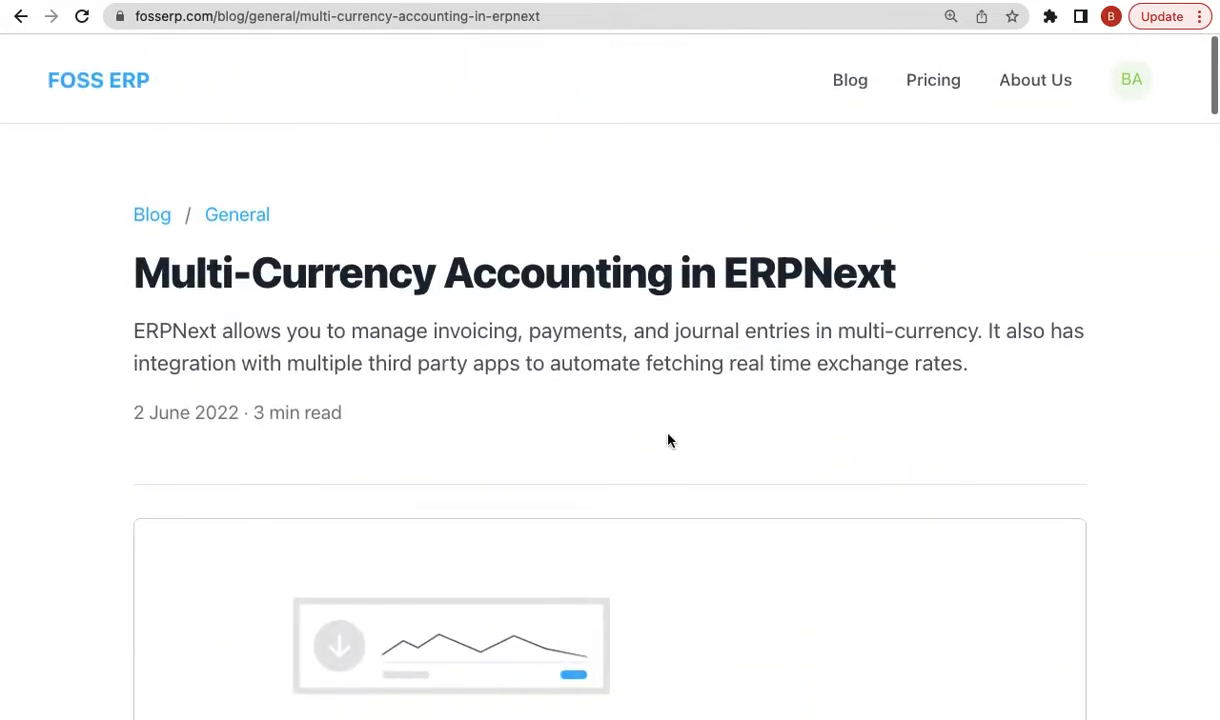
scroll(643, 524, down, 10)
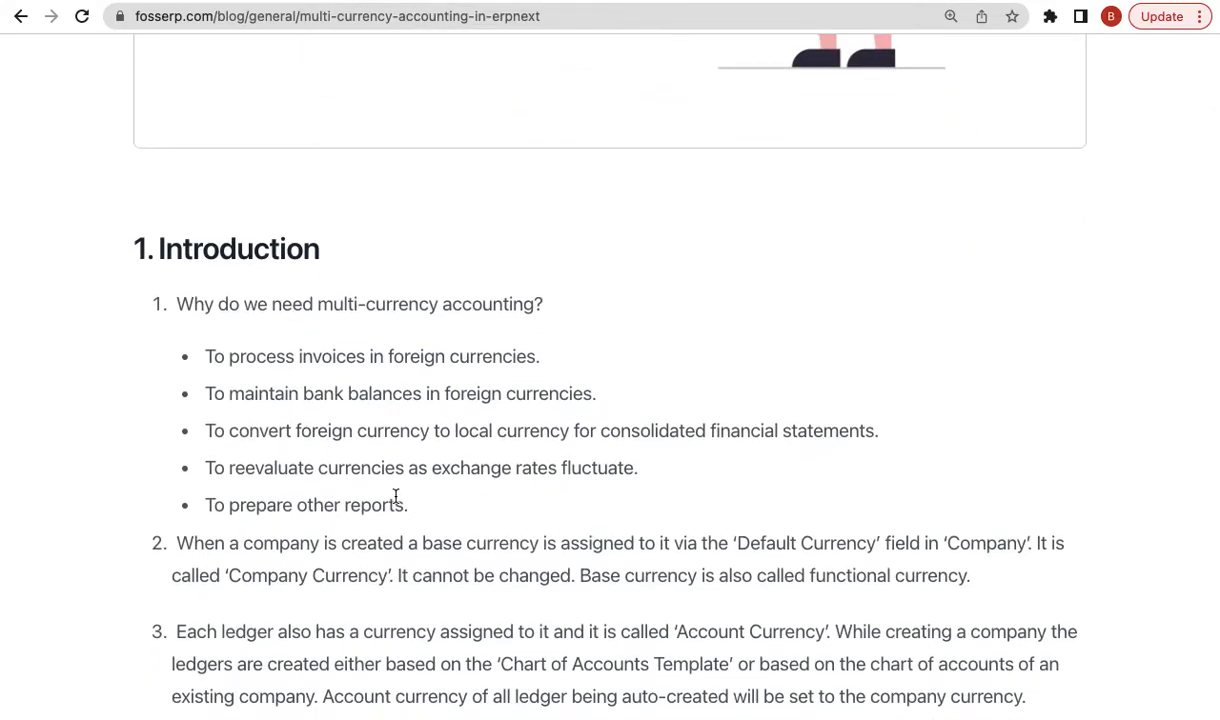
scroll(398, 497, down, 1)
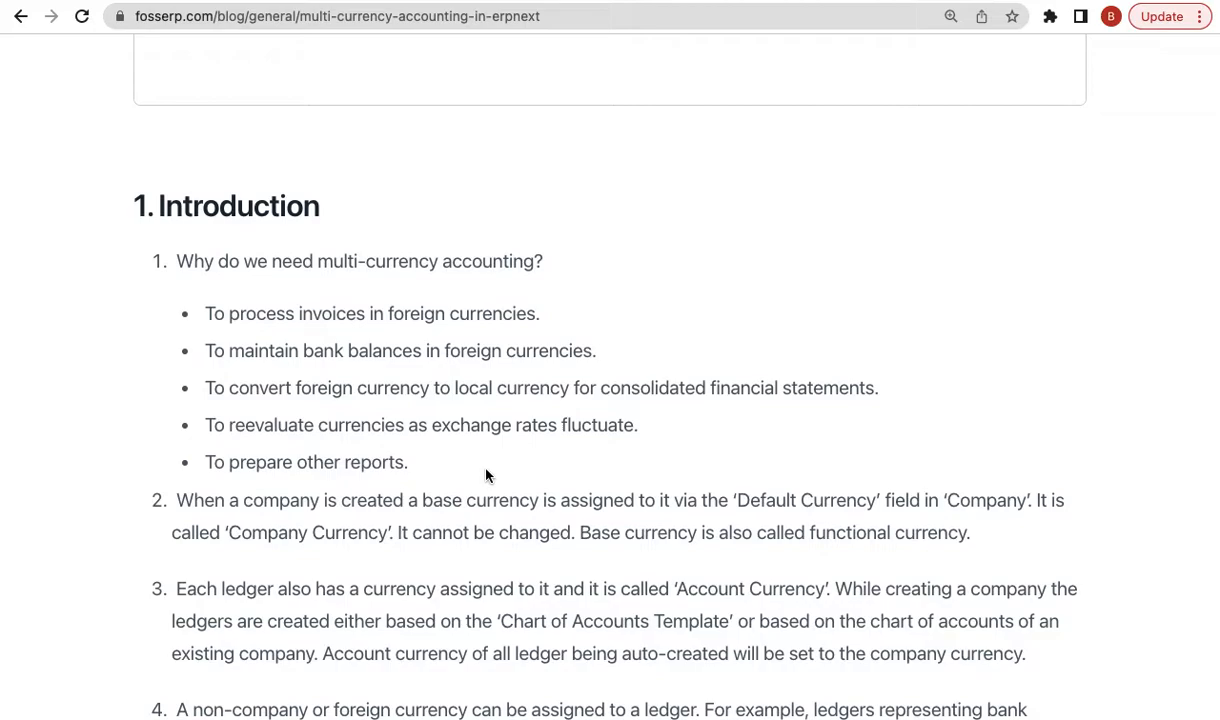
triple_click(338, 323)
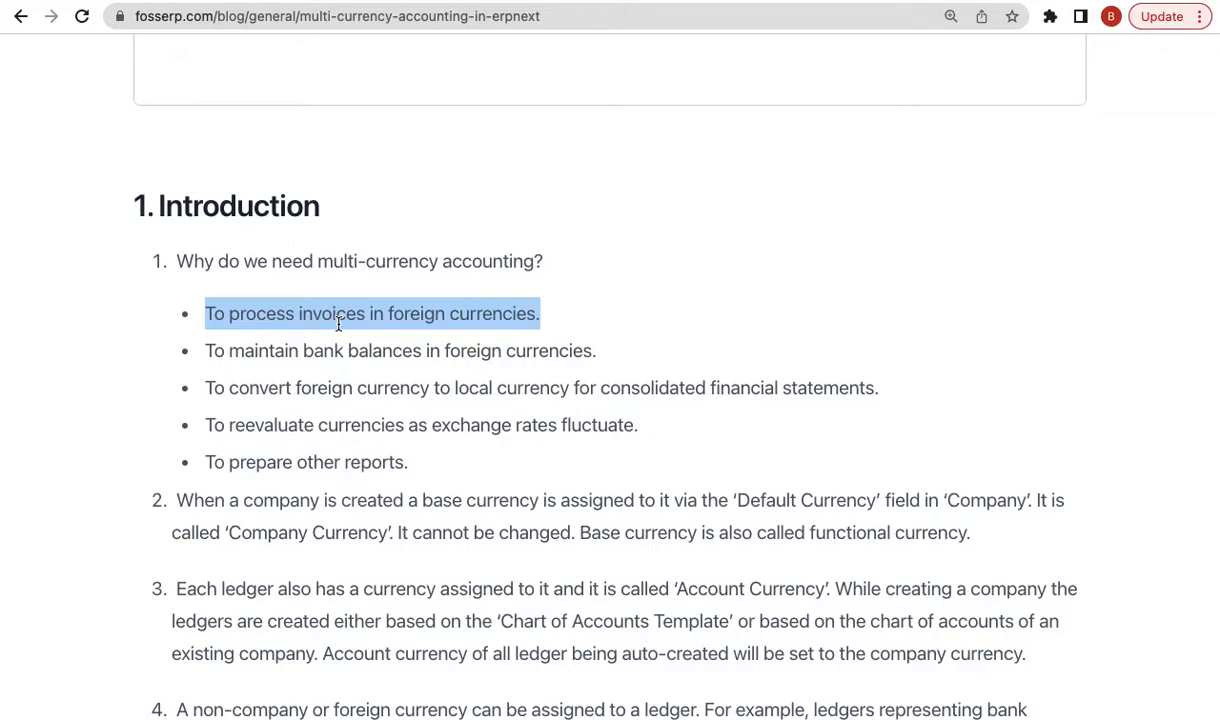
triple_click(364, 343)
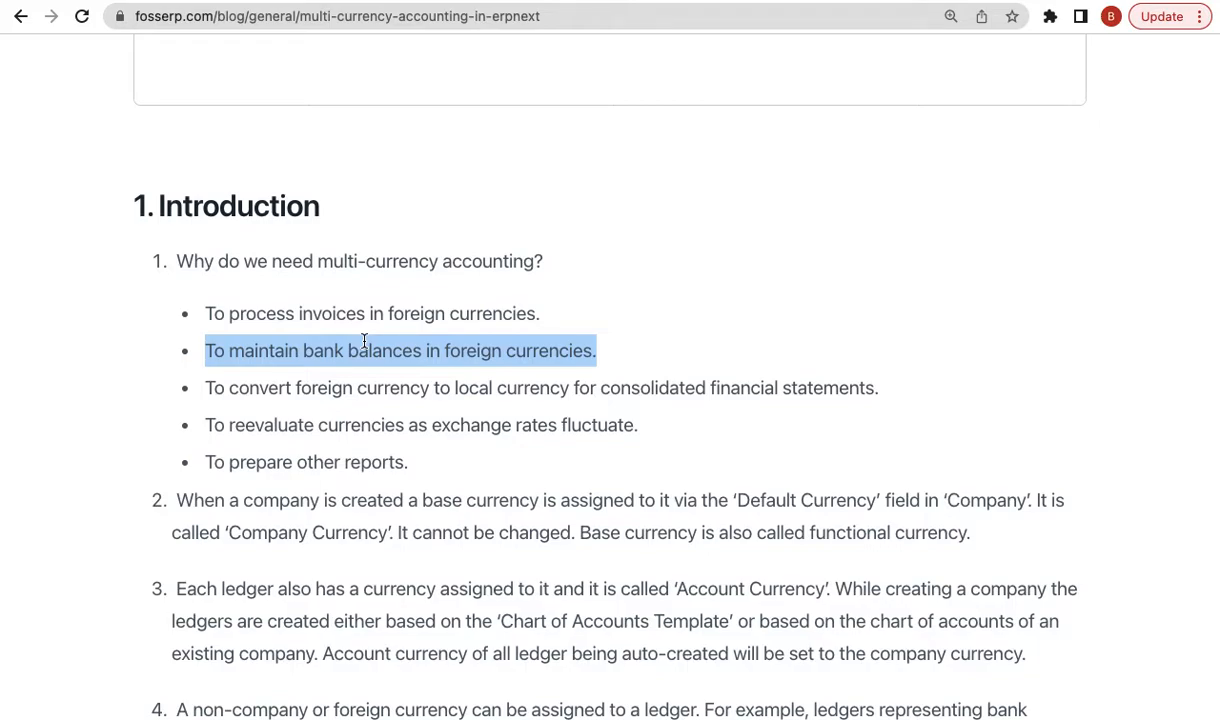
- Highlight the Introduction bullets on local currency, revaluation and other reports, then point 2 on base currency
triple_click(404, 387)
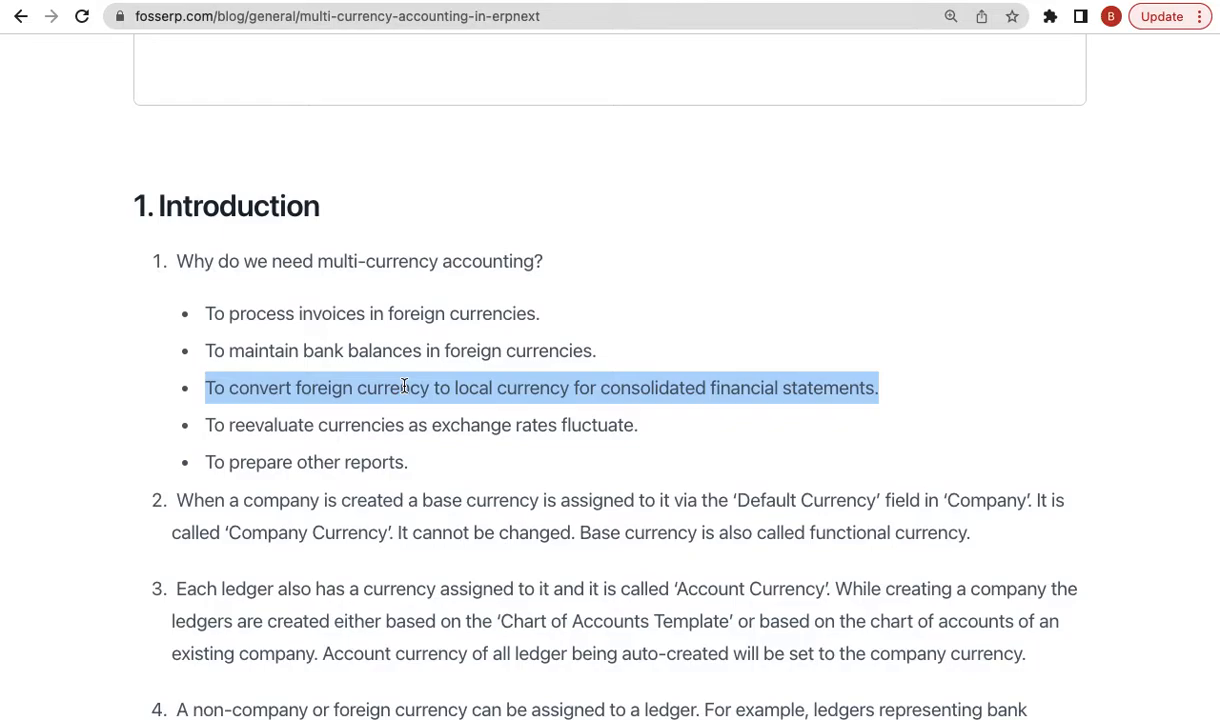
triple_click(375, 430)
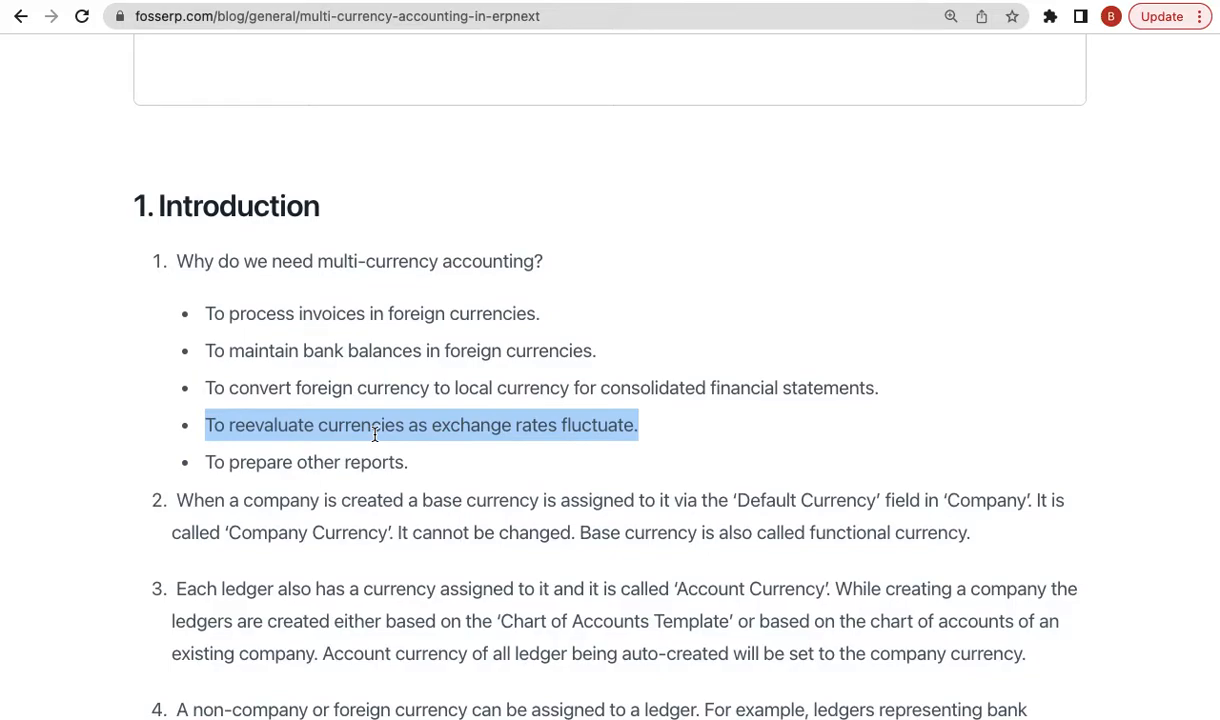
triple_click(326, 466)
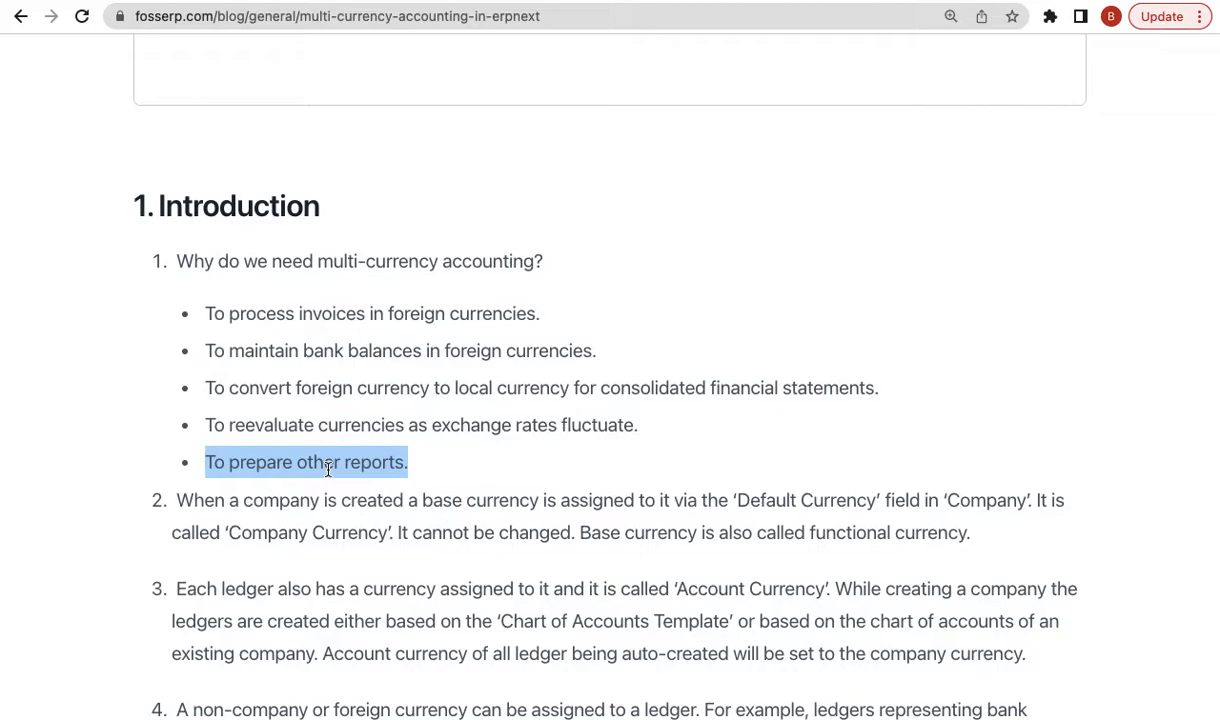
scroll(452, 452, down, 1)
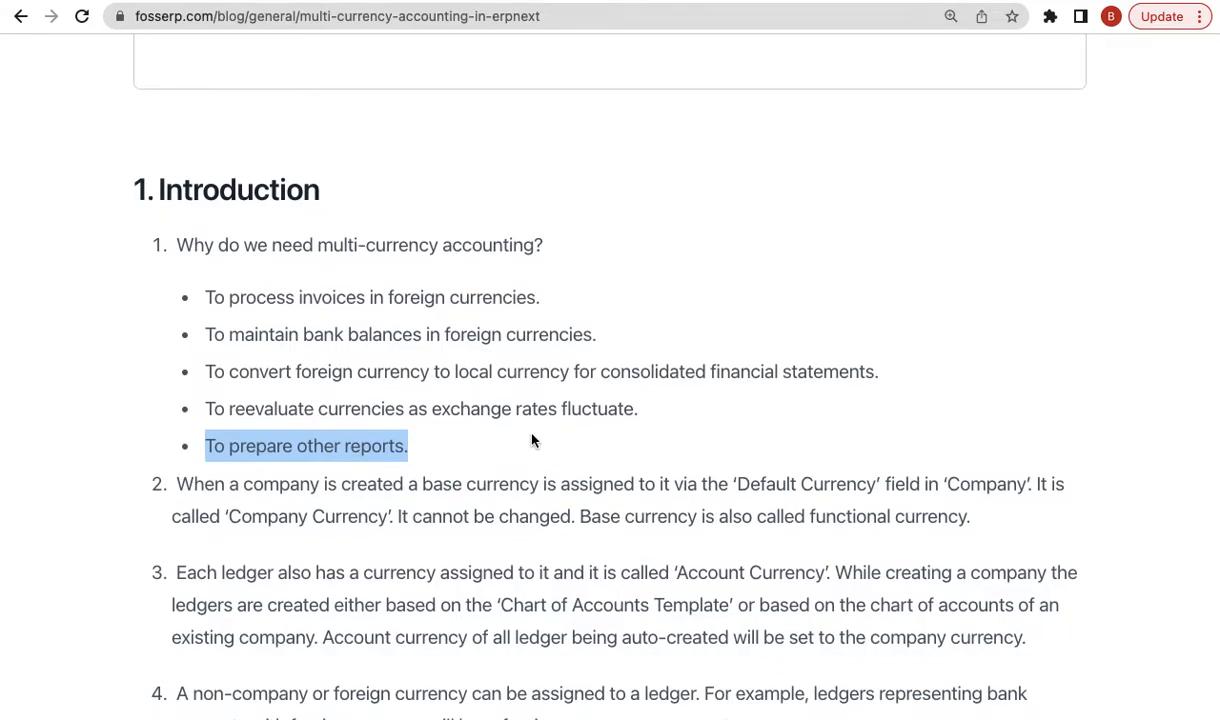
scroll(531, 440, down, 2)
triple_click(486, 410)
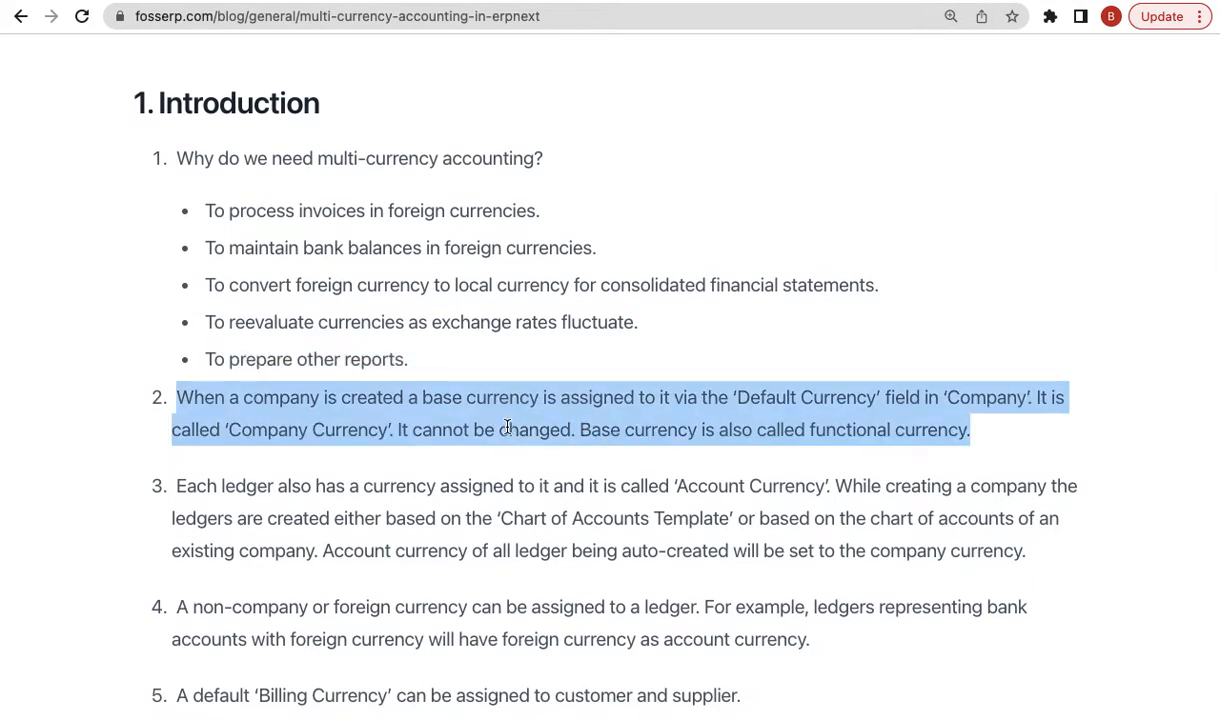
click(436, 461)
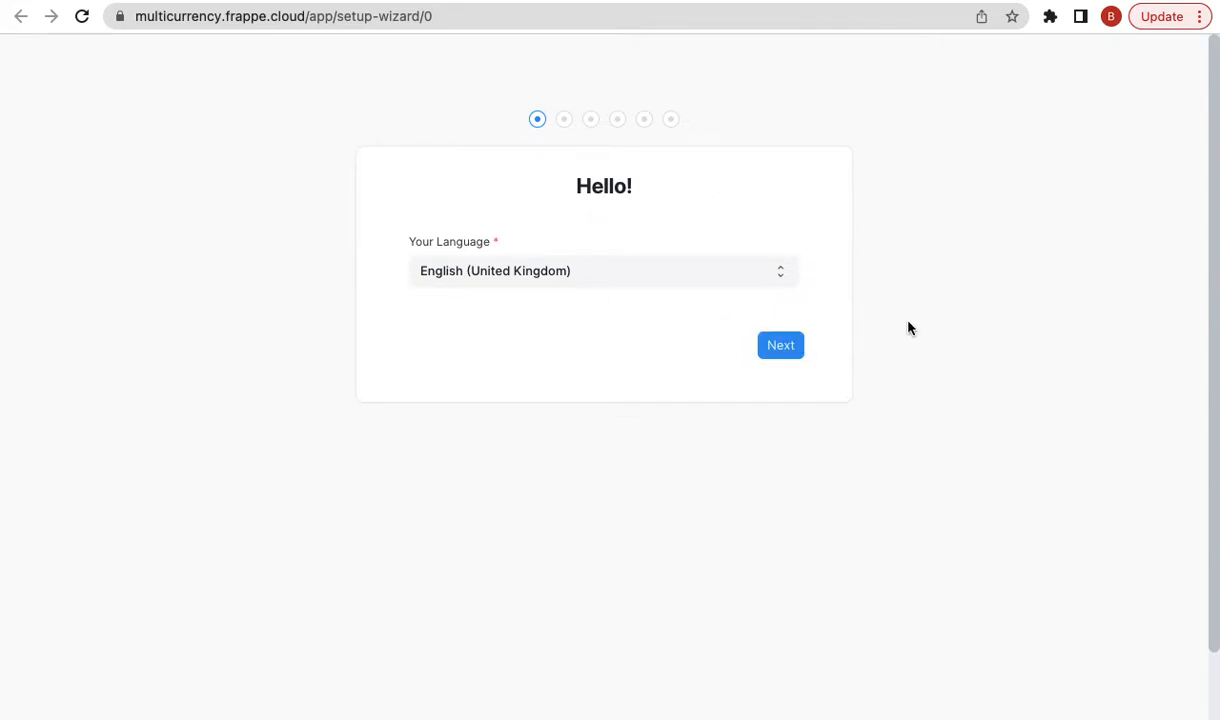
click(778, 350)
click(774, 349)
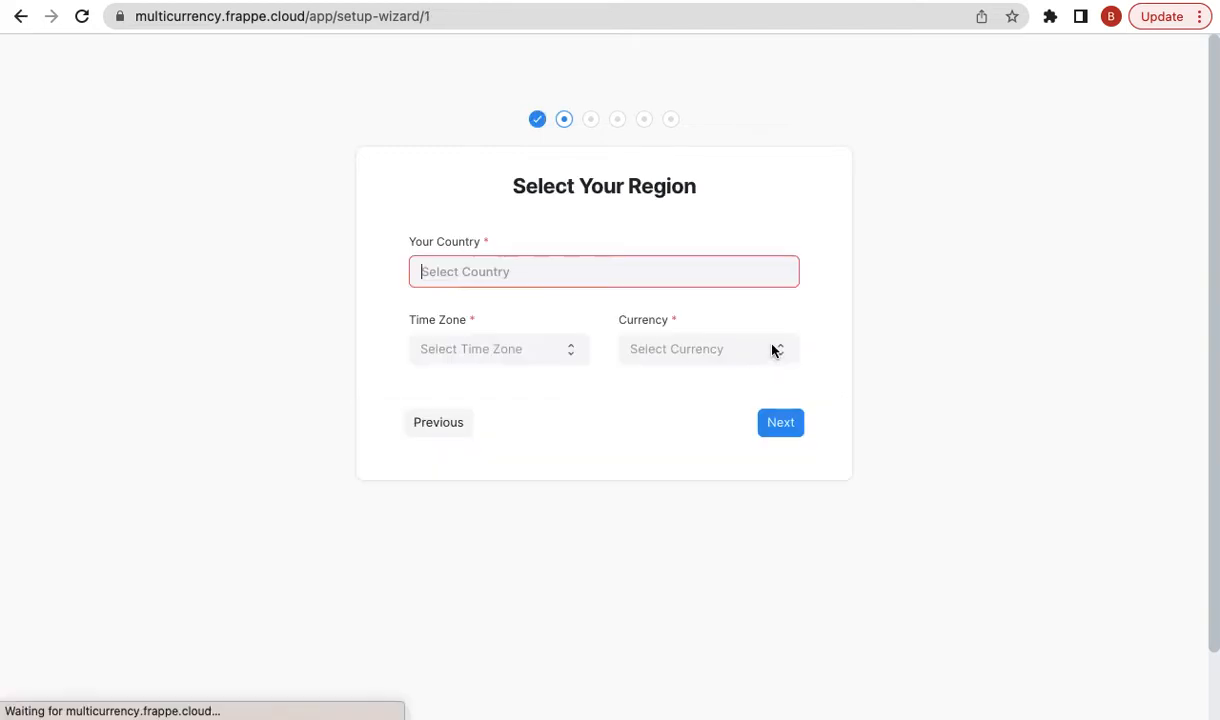
text(india)
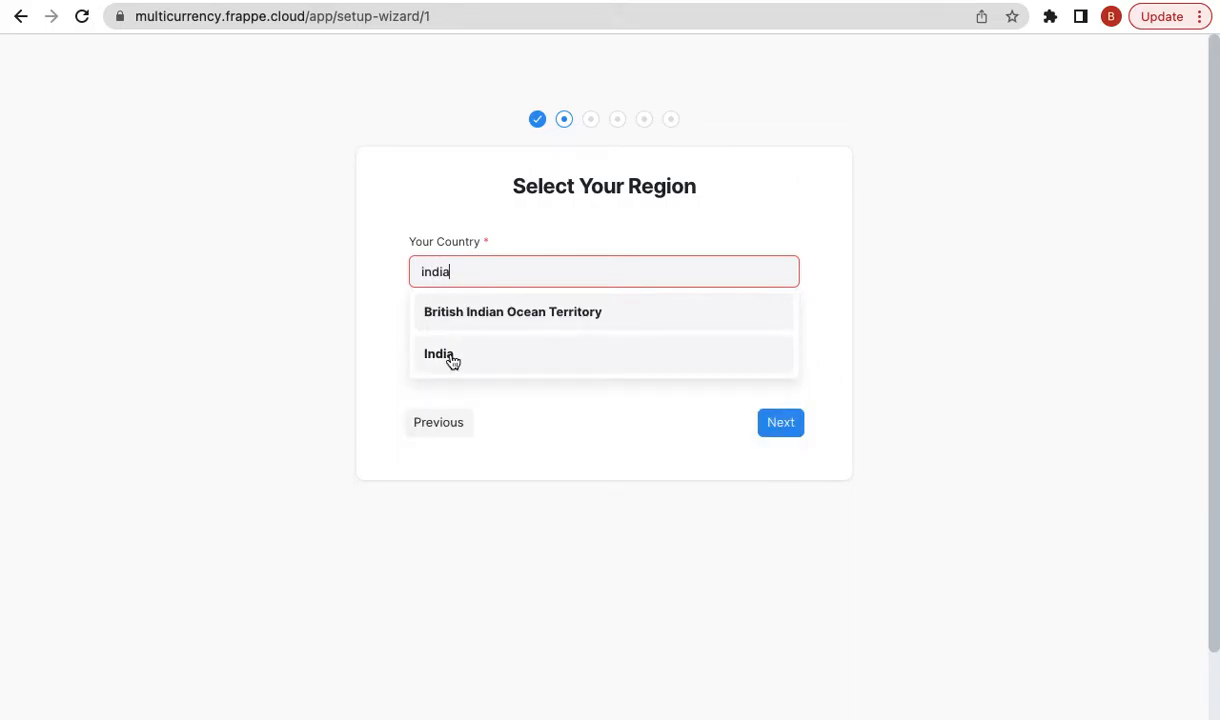
click(451, 358)
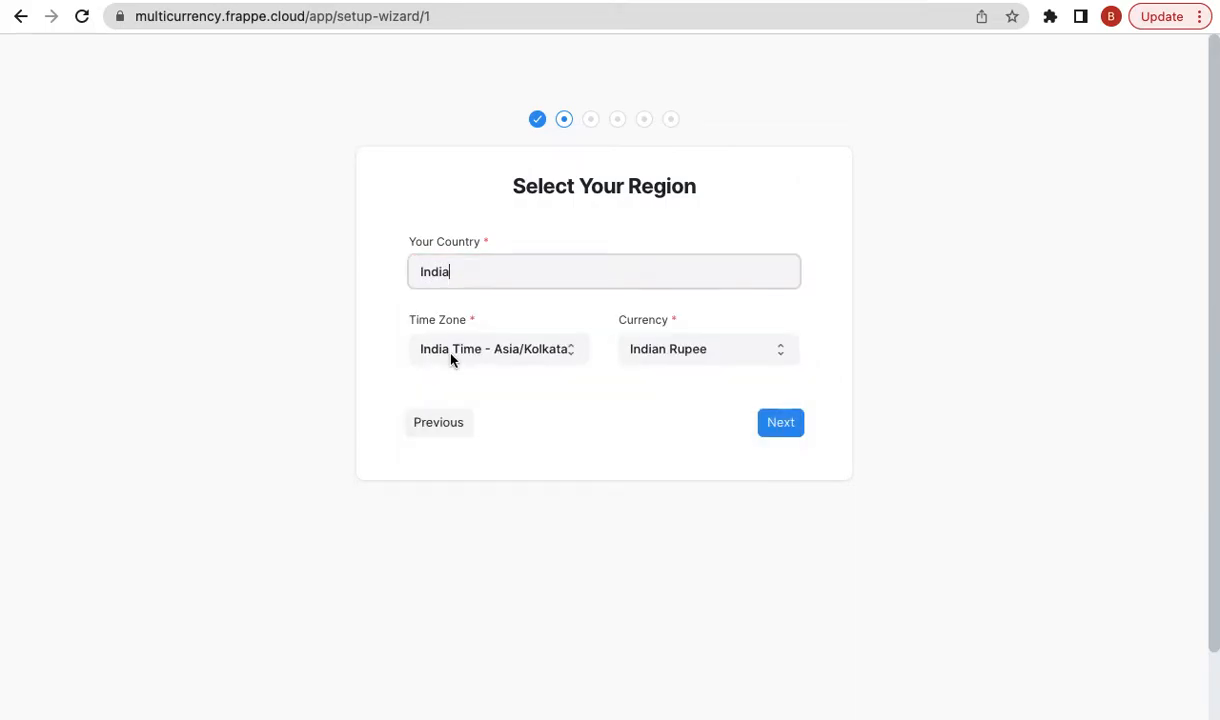
click(673, 358)
click(673, 358)
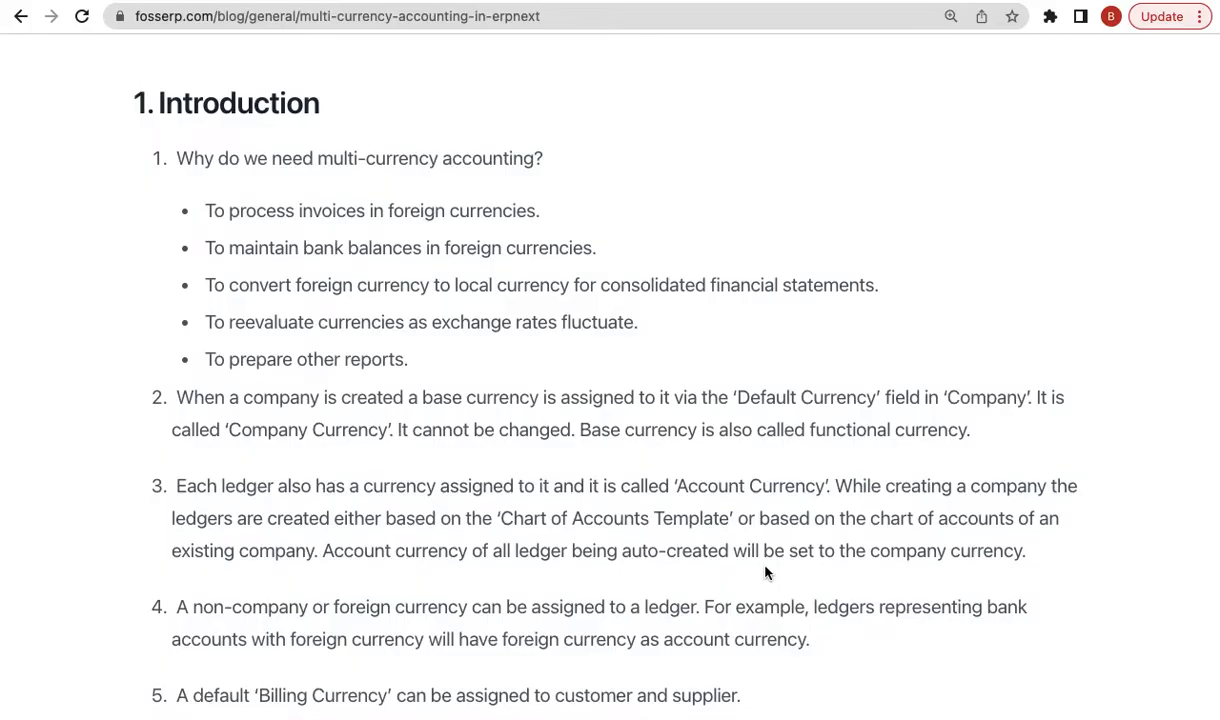
- Turn the camera off and present the entire screen in Google Meet, showing the Frappe Cloud dashboard
key(ctrl+Tab)
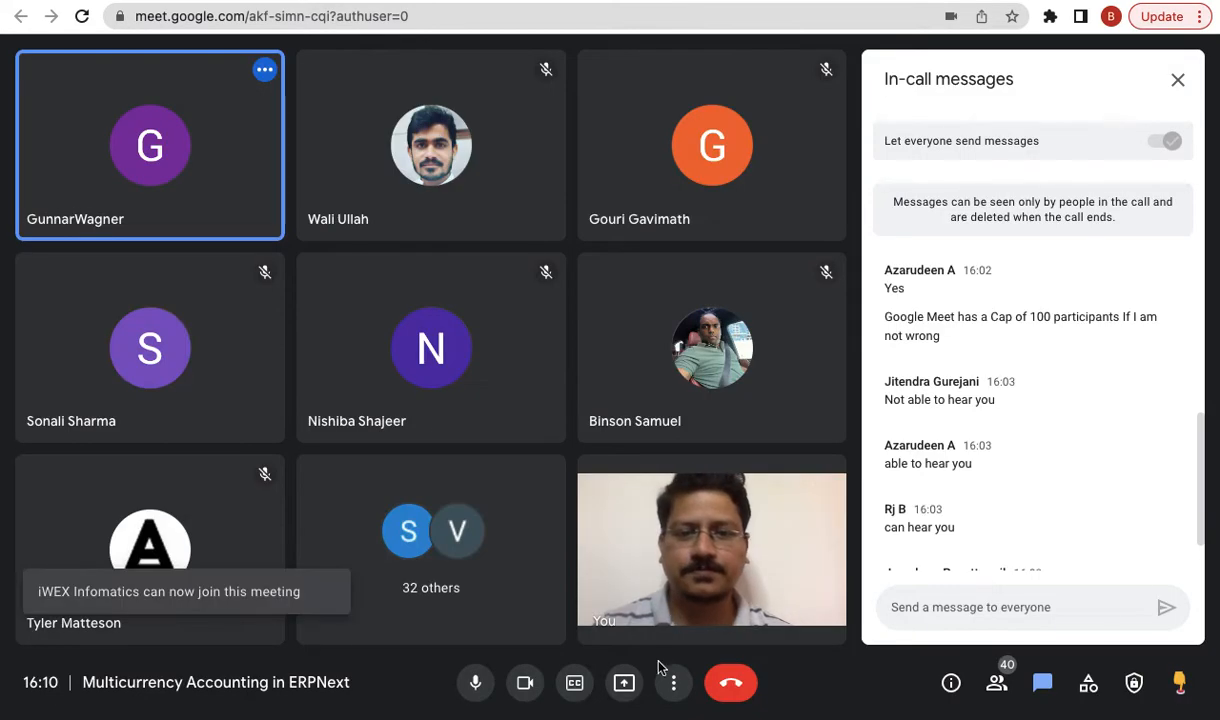
click(624, 682)
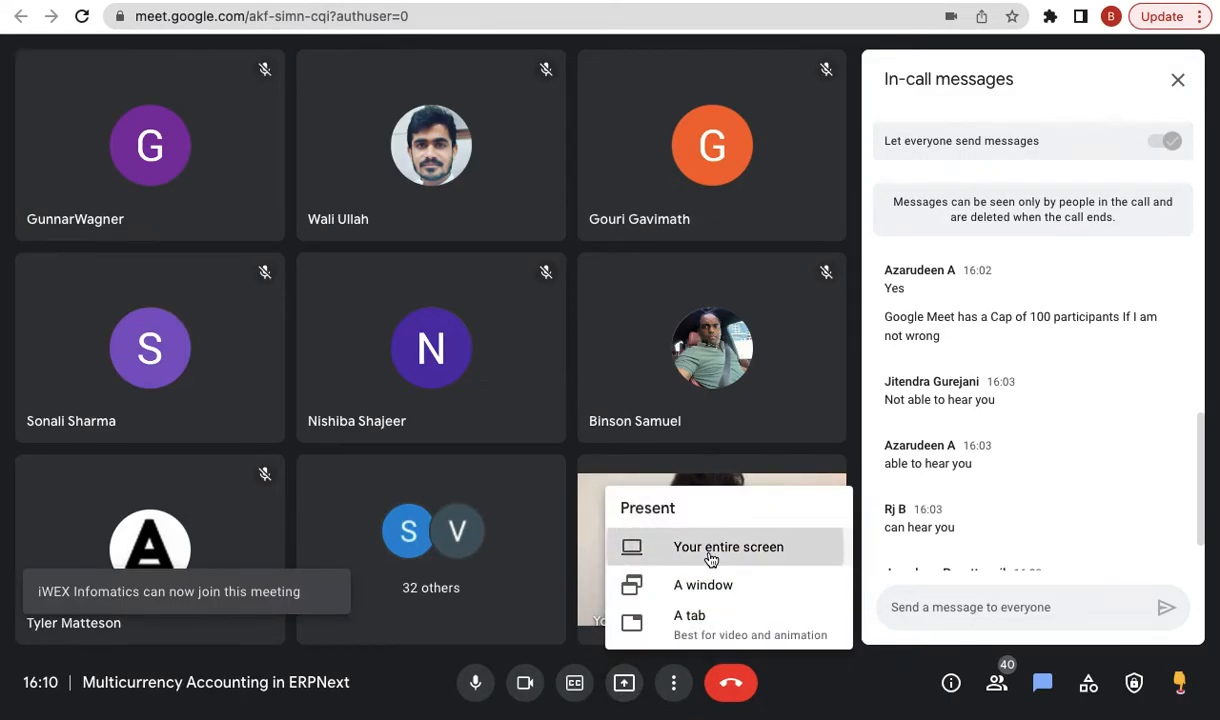
click(711, 558)
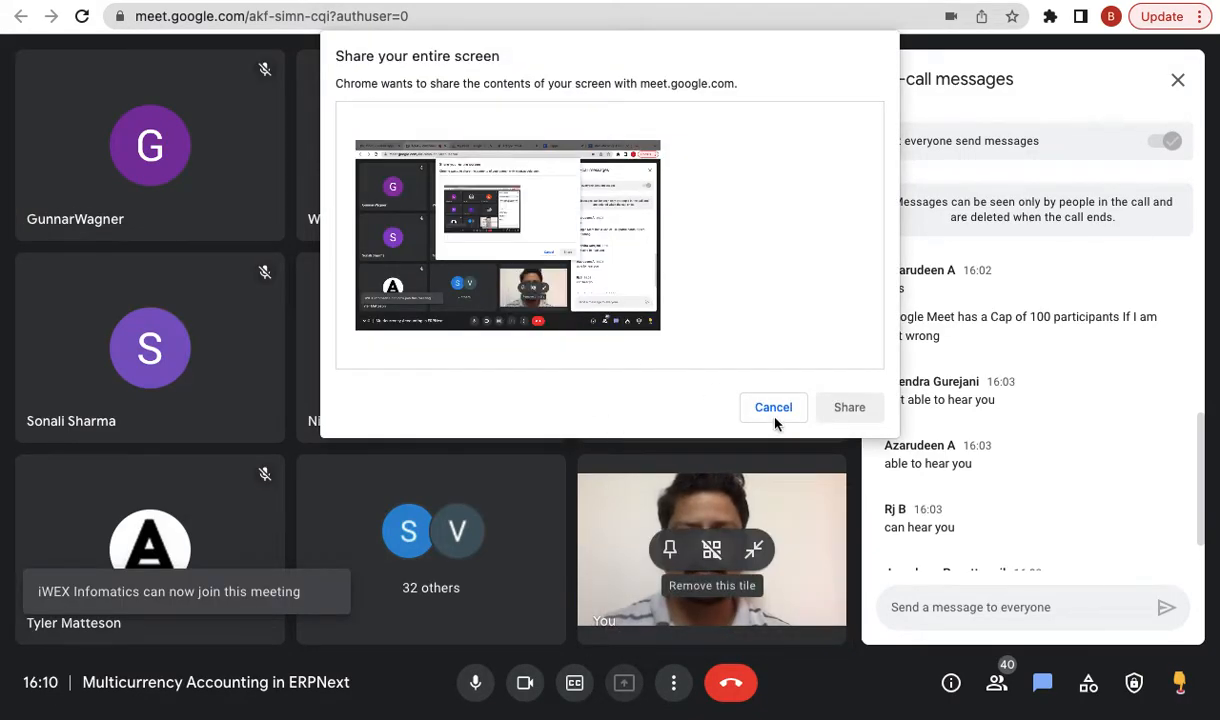
click(775, 419)
click(525, 682)
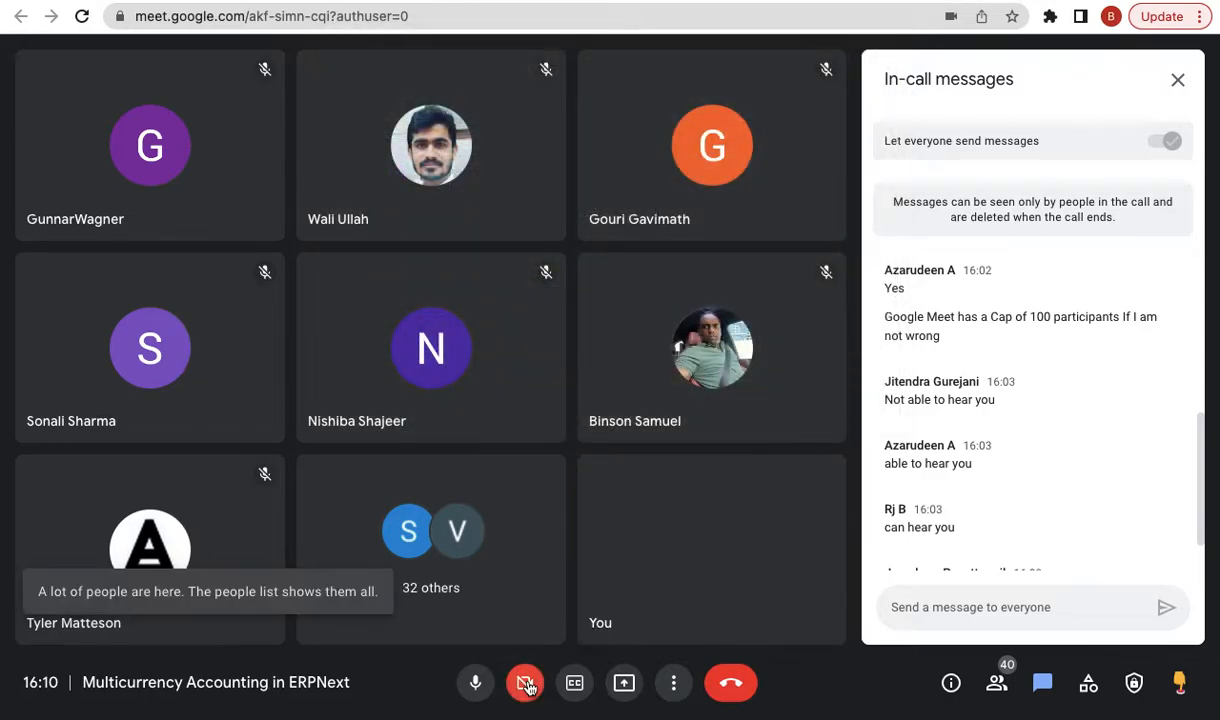
click(624, 682)
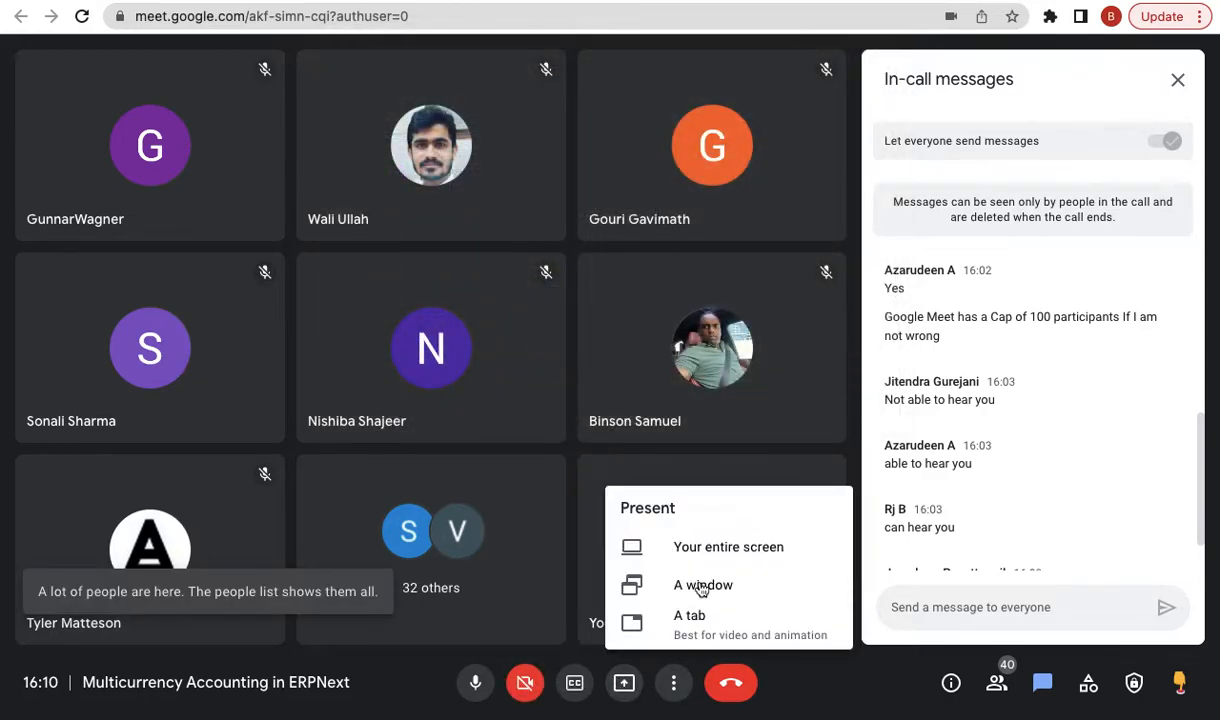
click(755, 543)
click(618, 345)
click(850, 407)
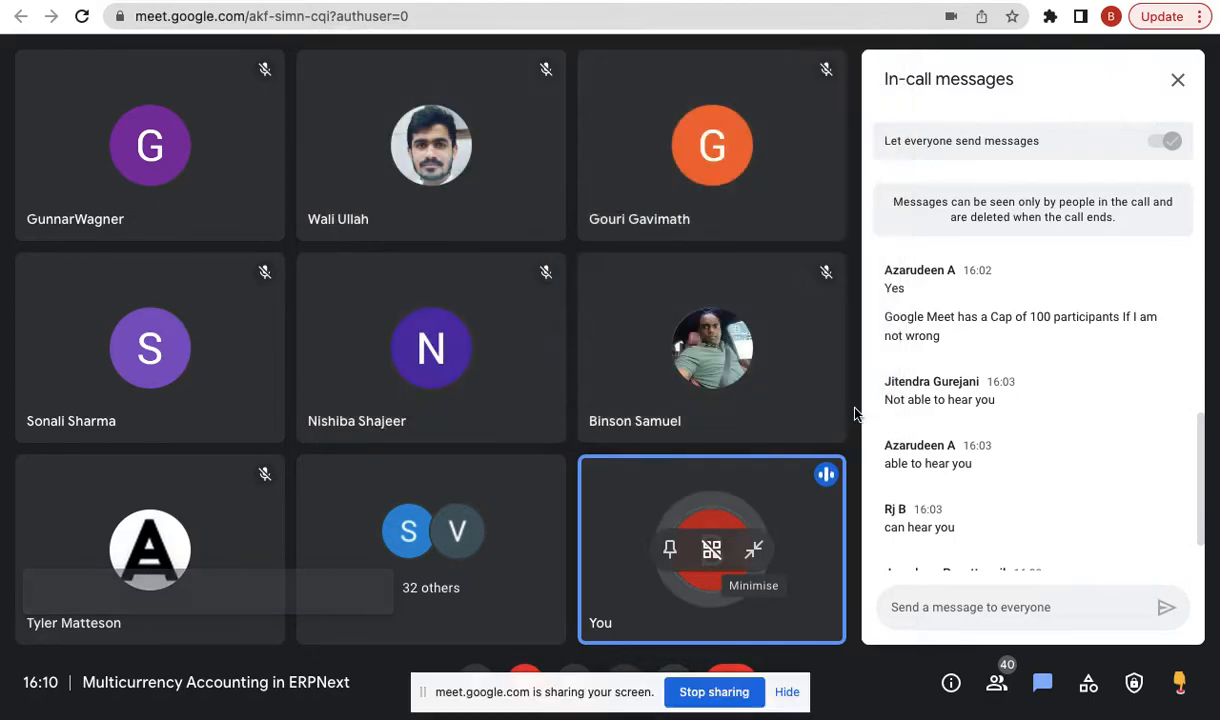
click(787, 692)
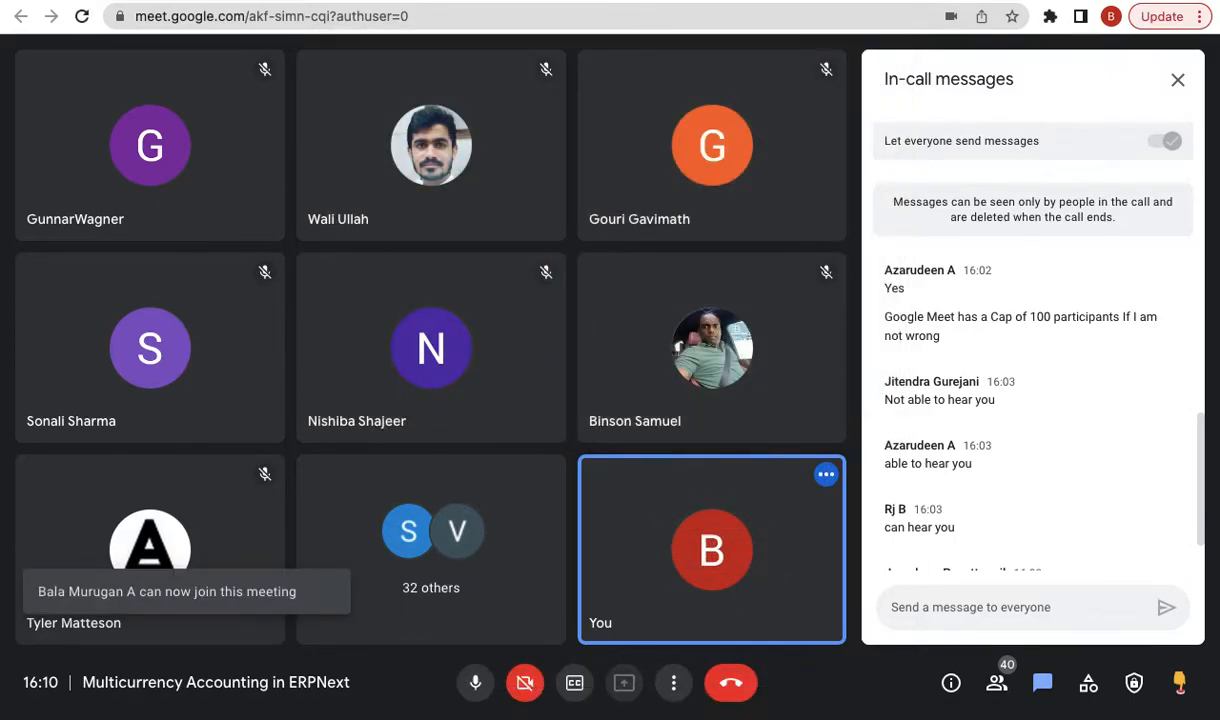
click(621, 1)
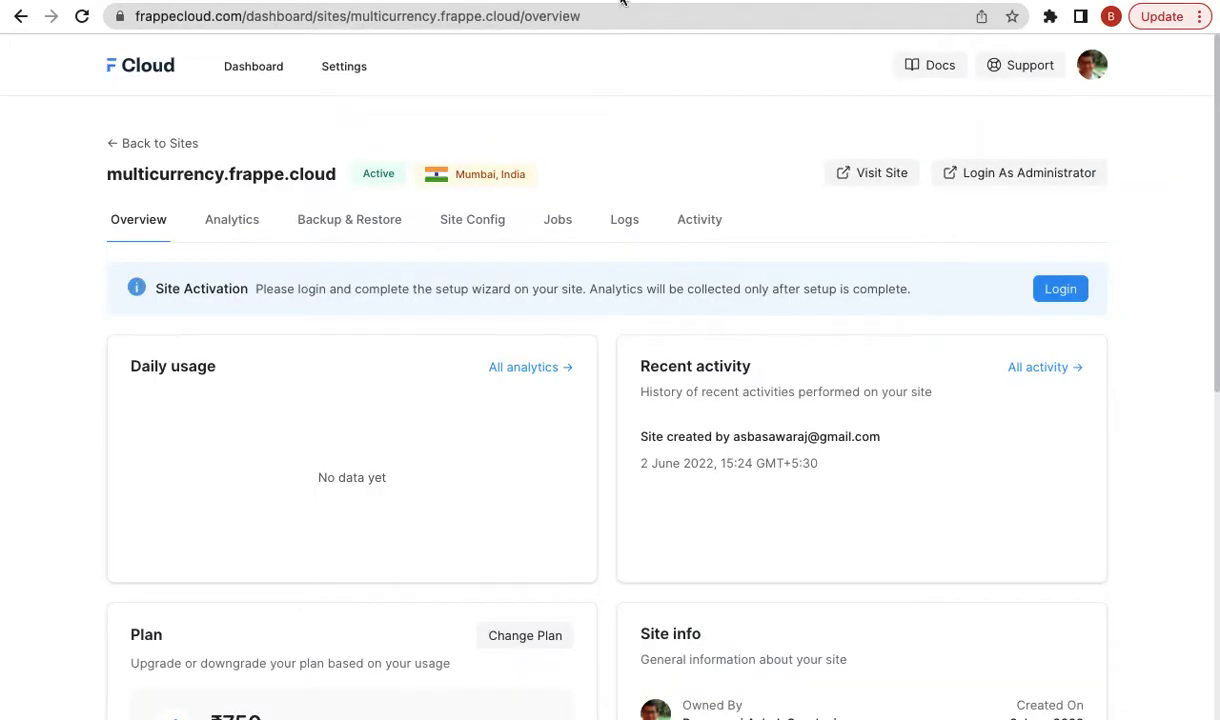
- Open the multicurrency.frappe.cloud setup wizard back at its English (United Kingdom) language step
click(790, 1)
click(440, 424)
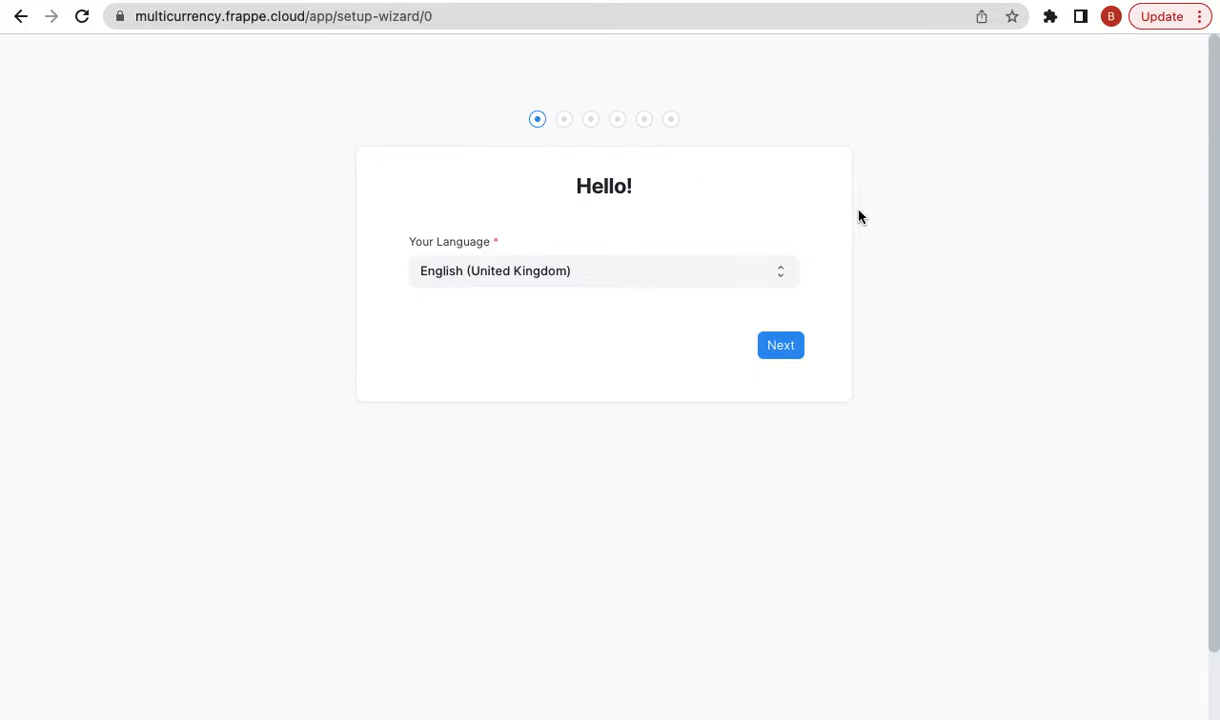
- Move past the language step and keep India as the region
click(786, 350)
double_click(463, 279)
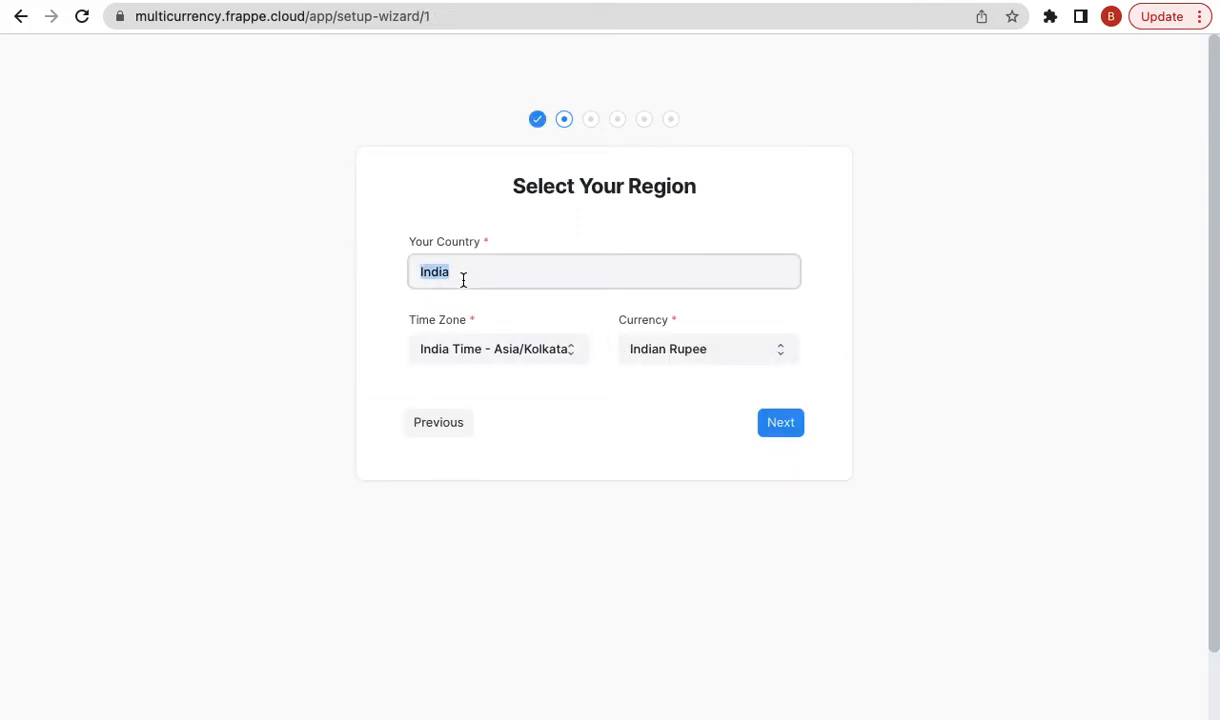
click(881, 285)
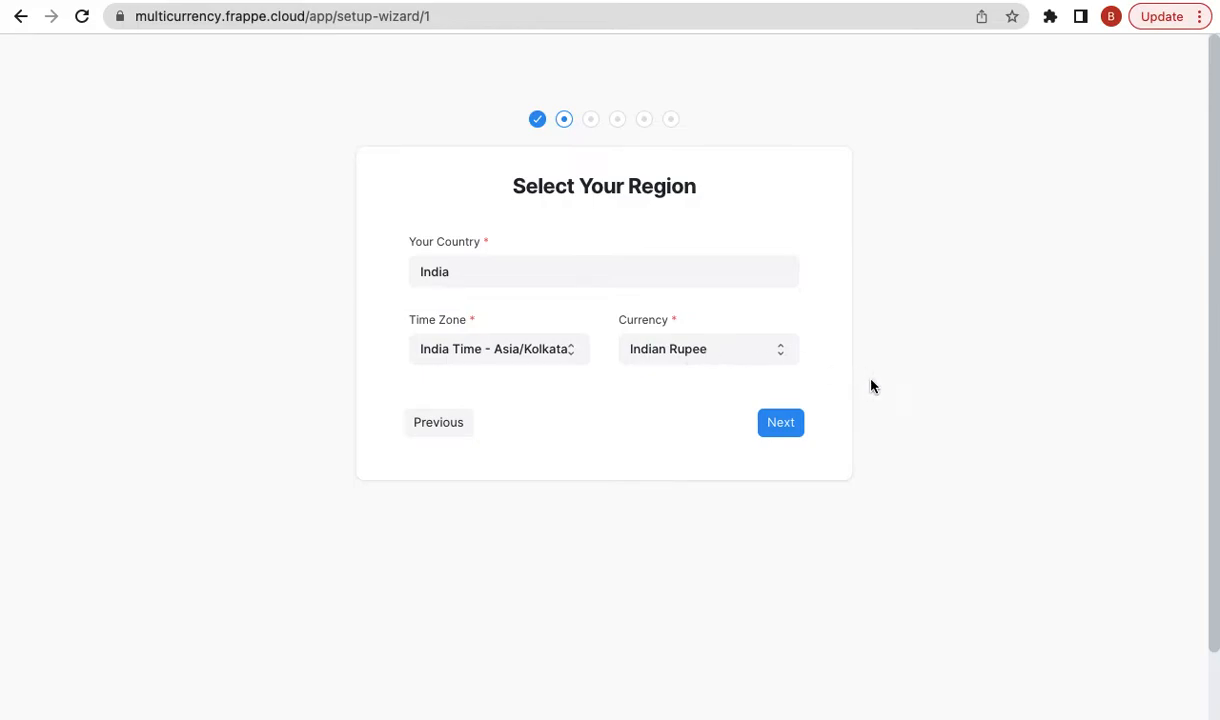
click(792, 423)
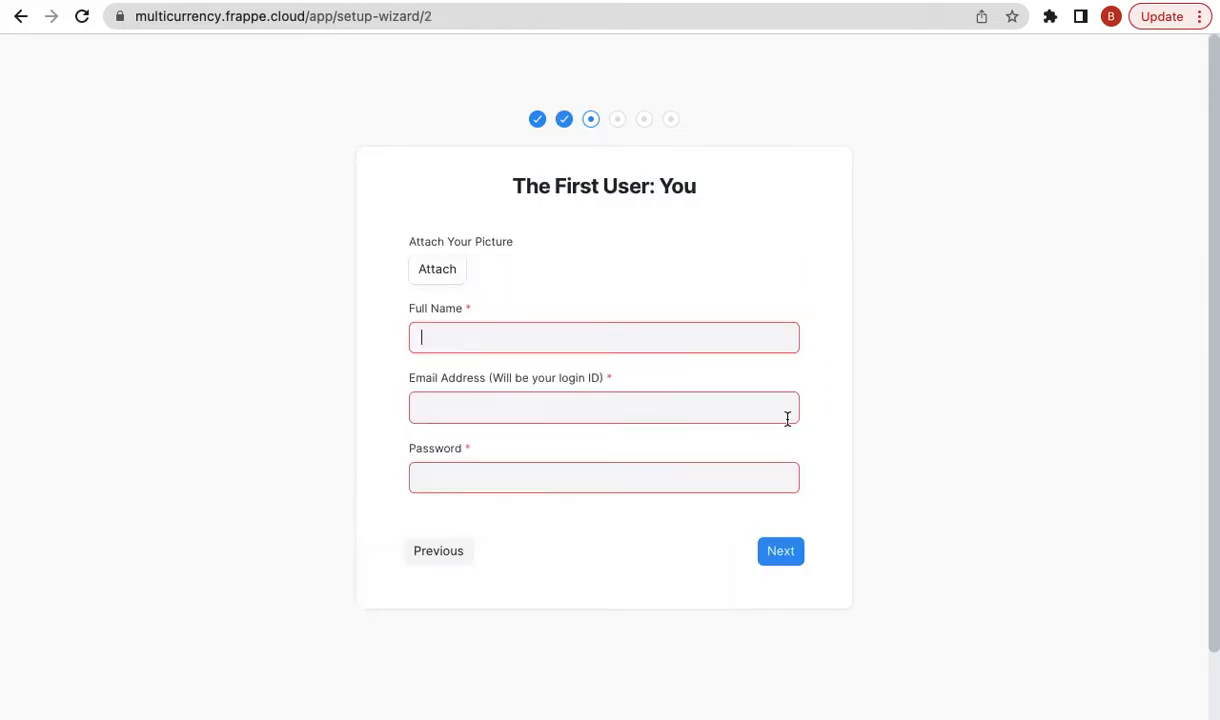
- Create the first user with the user's full name, login e-mail and password
text(Basawaraj)
click(497, 410)
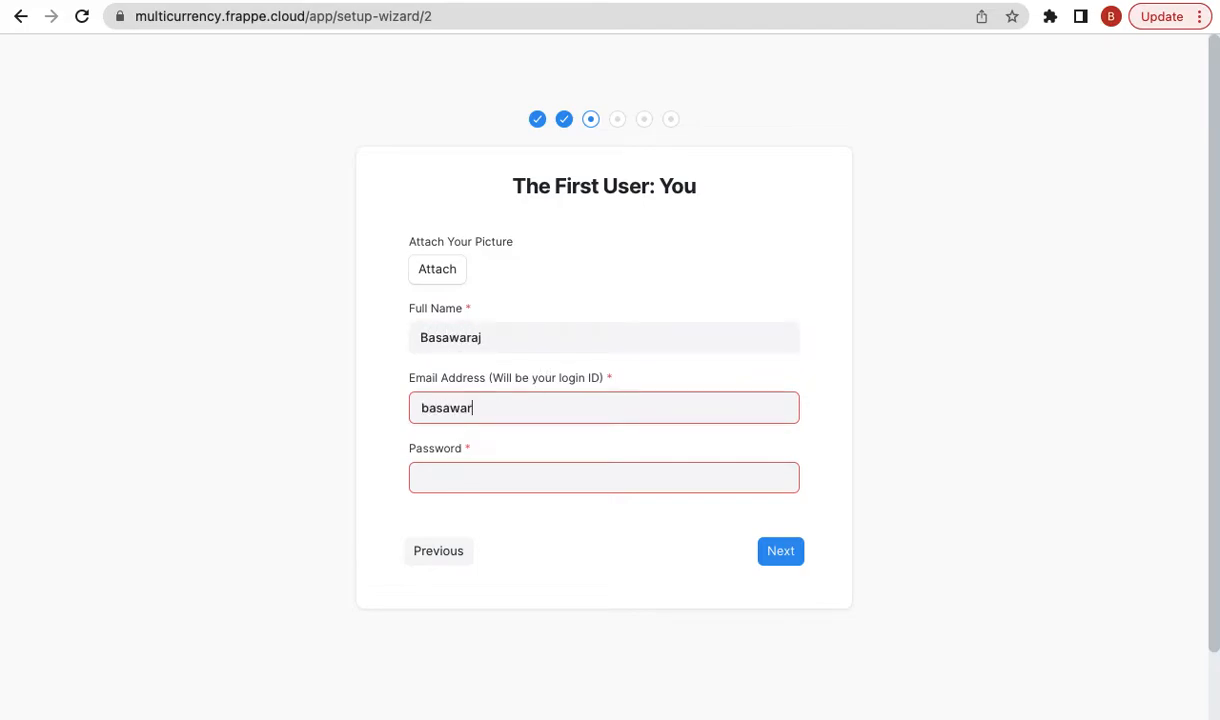
click(474, 466)
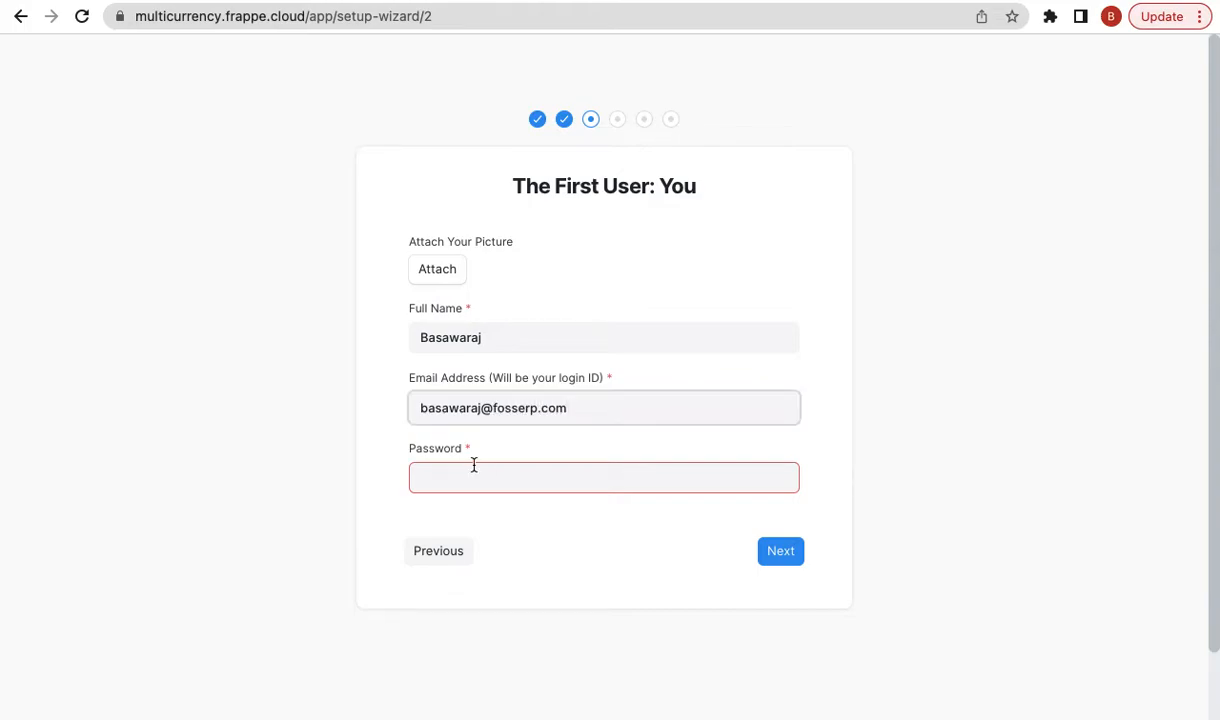
text(admin@1234)
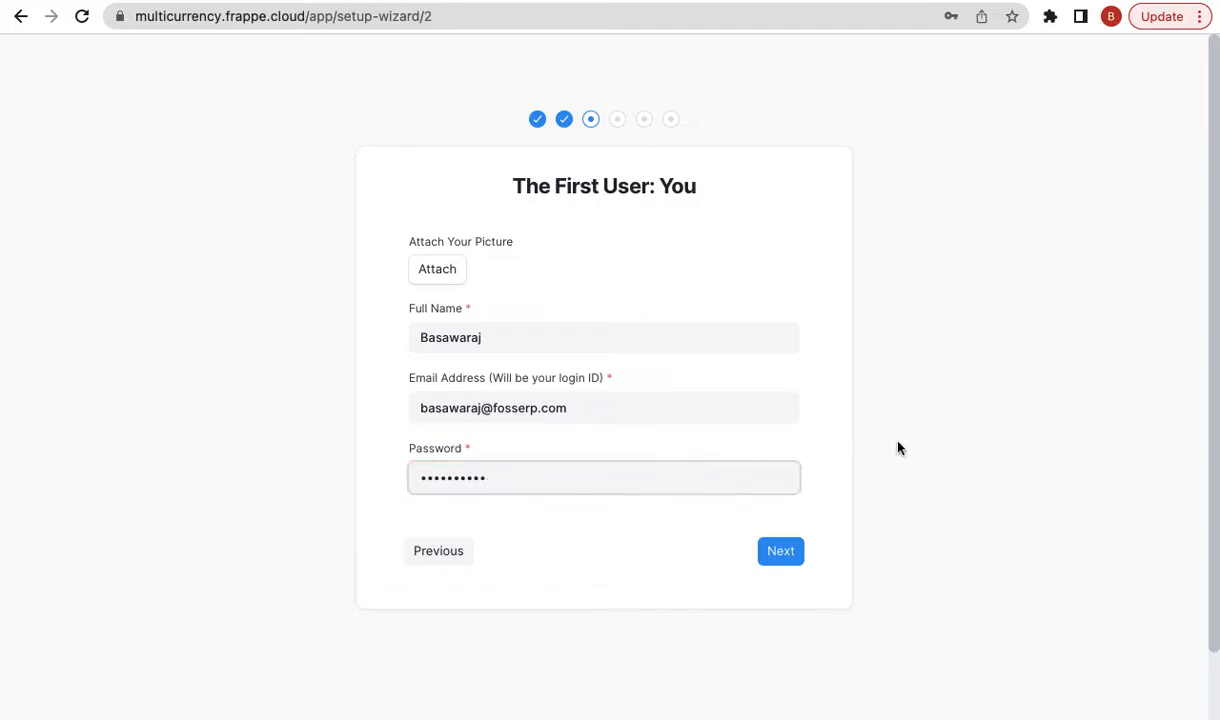
click(781, 553)
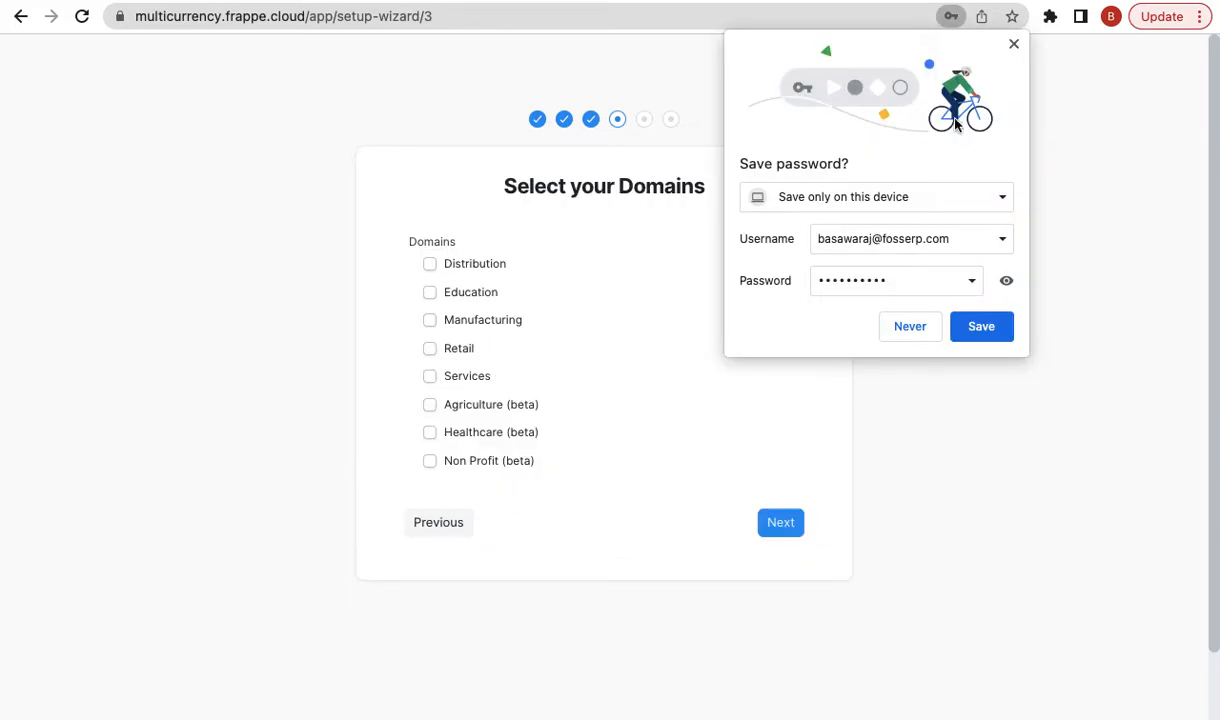
click(1013, 44)
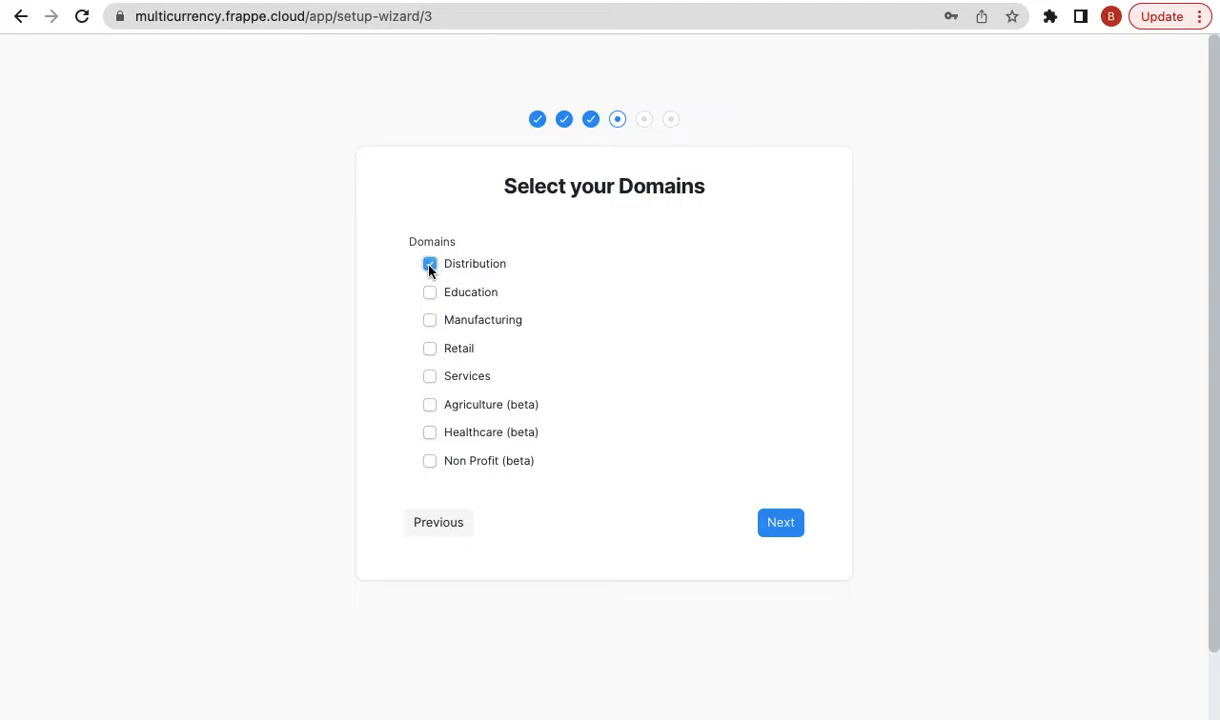
- Tick the business domains, including Manufacturing, and enter company name FOSS ERP
click(429, 320)
click(430, 377)
click(772, 528)
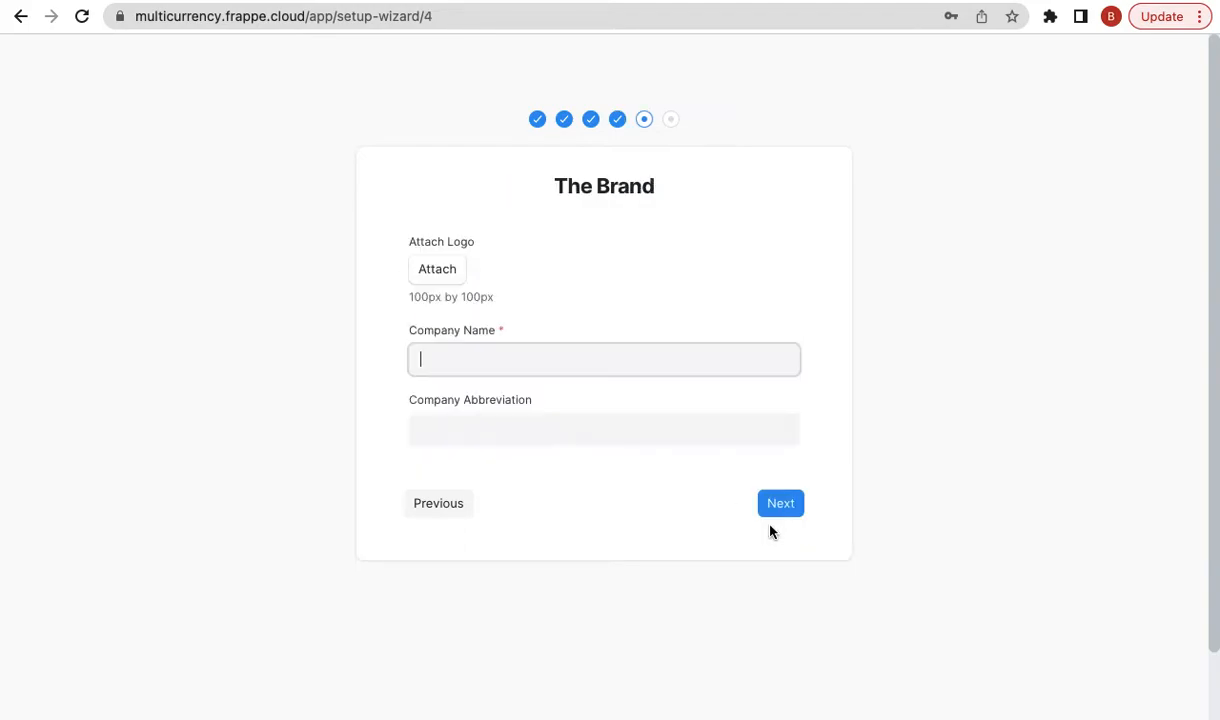
text(FOSS ERP)
- Describe the company as 'Offer ERPNext Consulting', set bank name SBI, and keep India - Chart of Accounts
click(781, 505)
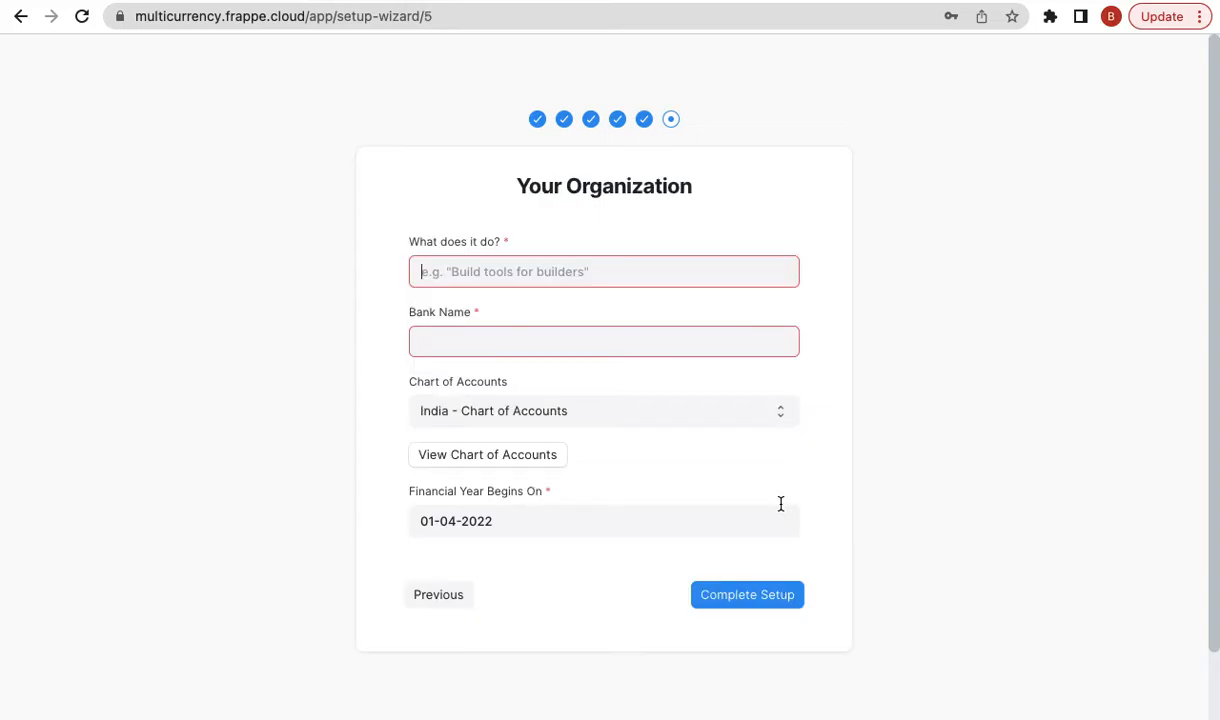
click(430, 271)
text(O)
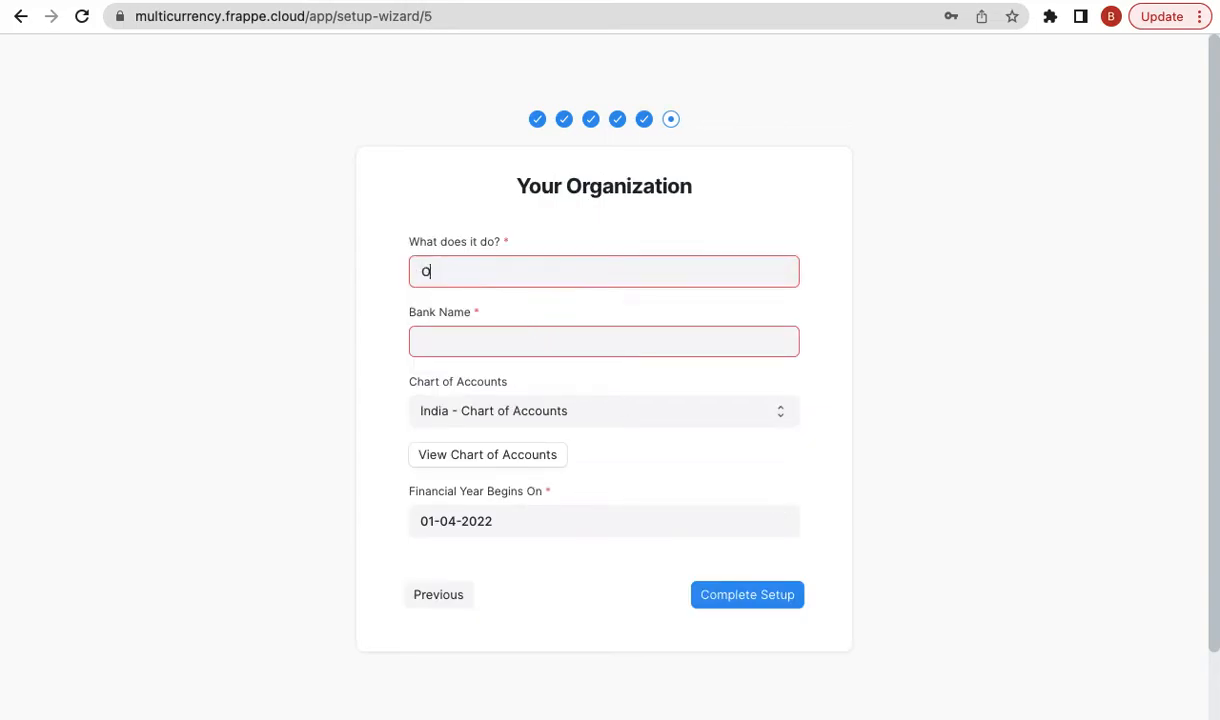
text(ffer ERPNext Consul)
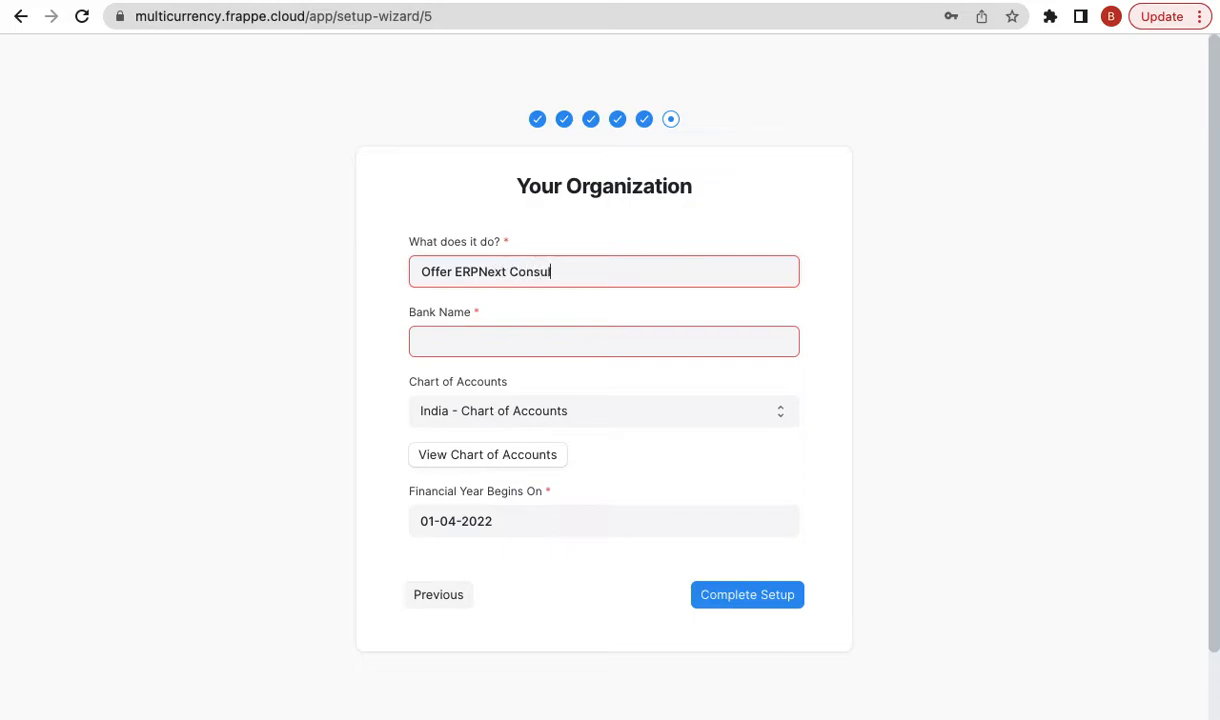
text(ting)
key(Tab)
text(SBI)
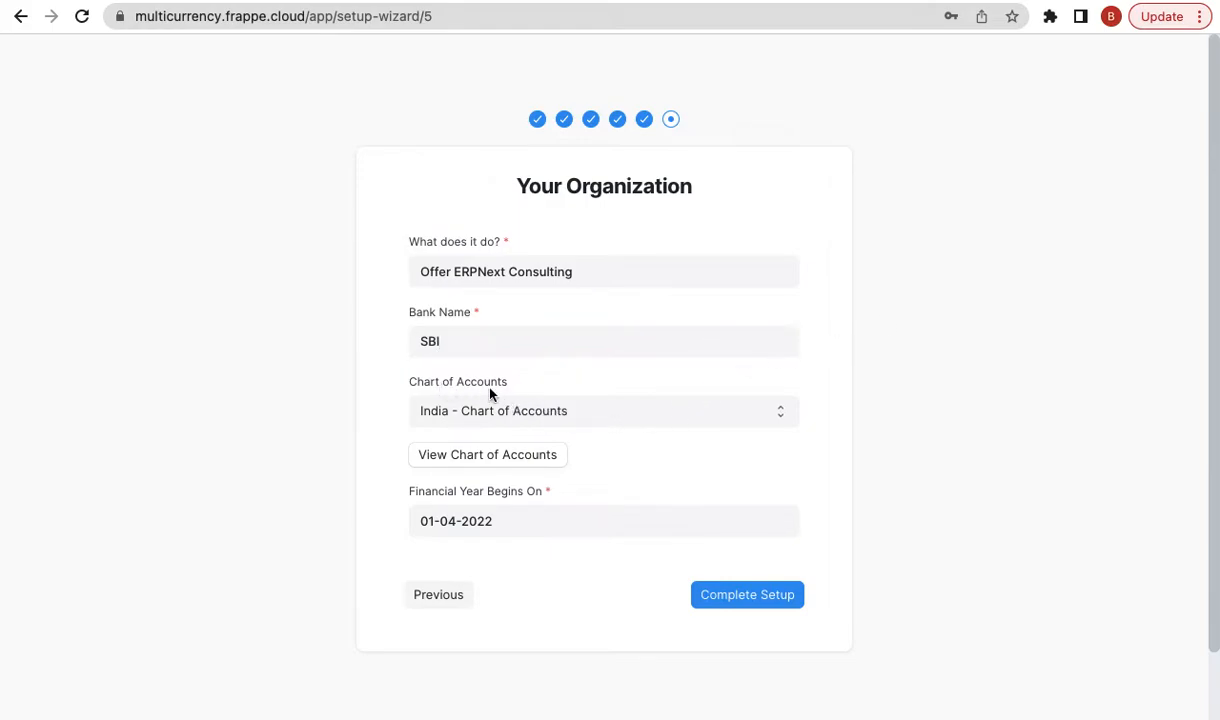
click(506, 414)
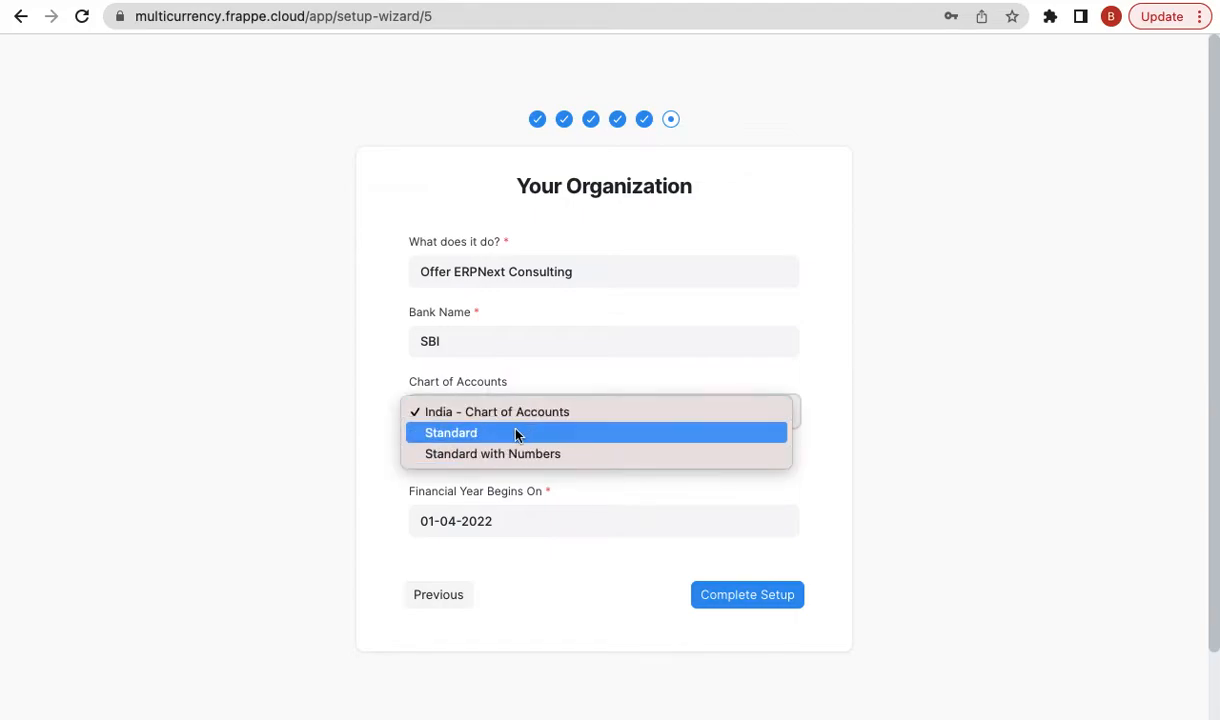
click(550, 419)
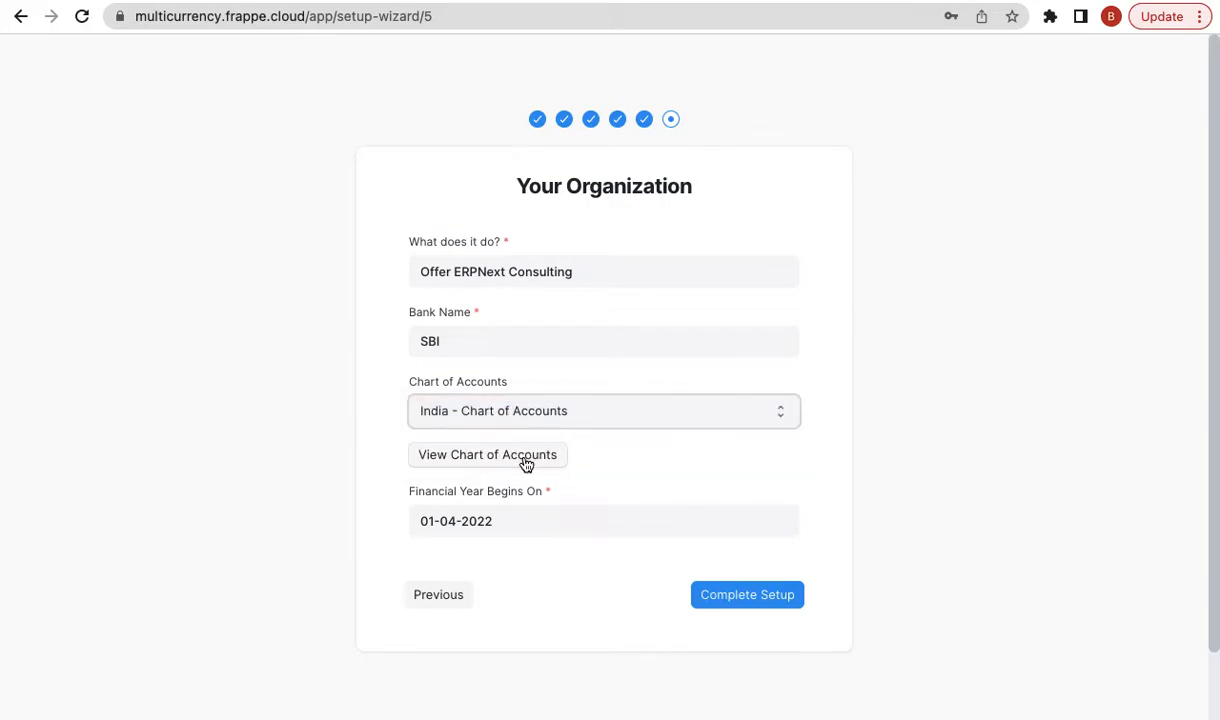
- Preview the India - Chart of Accounts tree, scroll through its ledgers, and close it
click(493, 456)
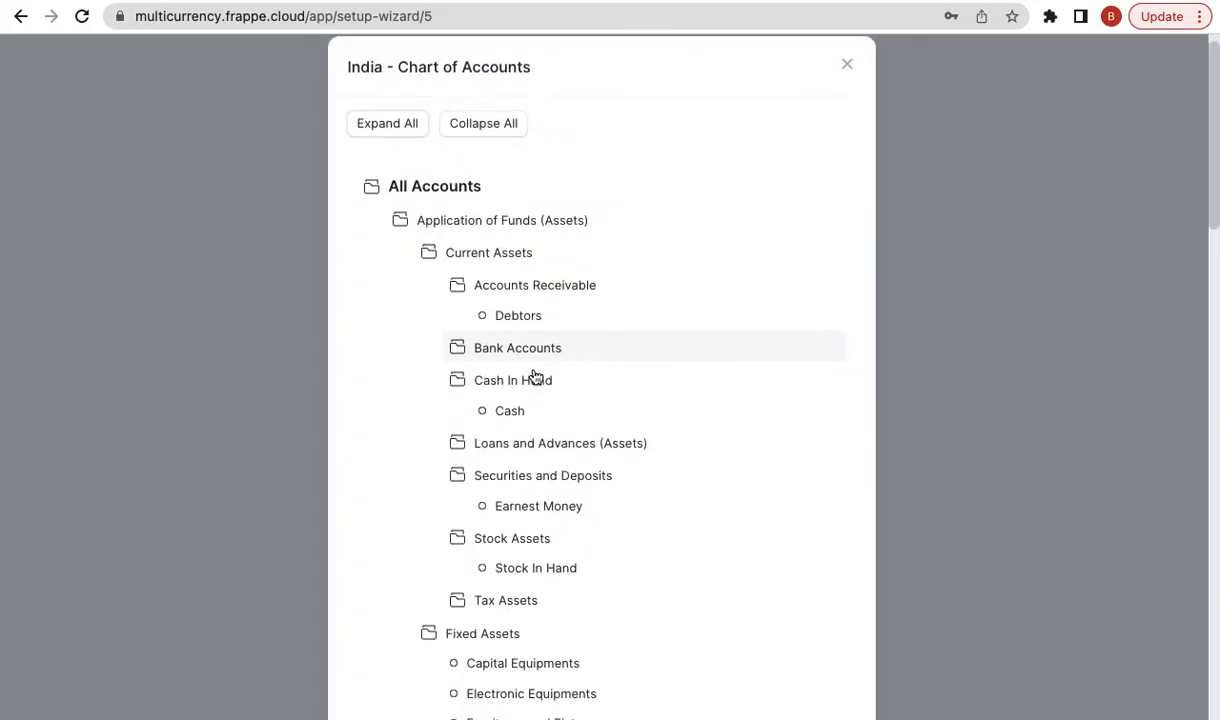
scroll(535, 376, down, 4)
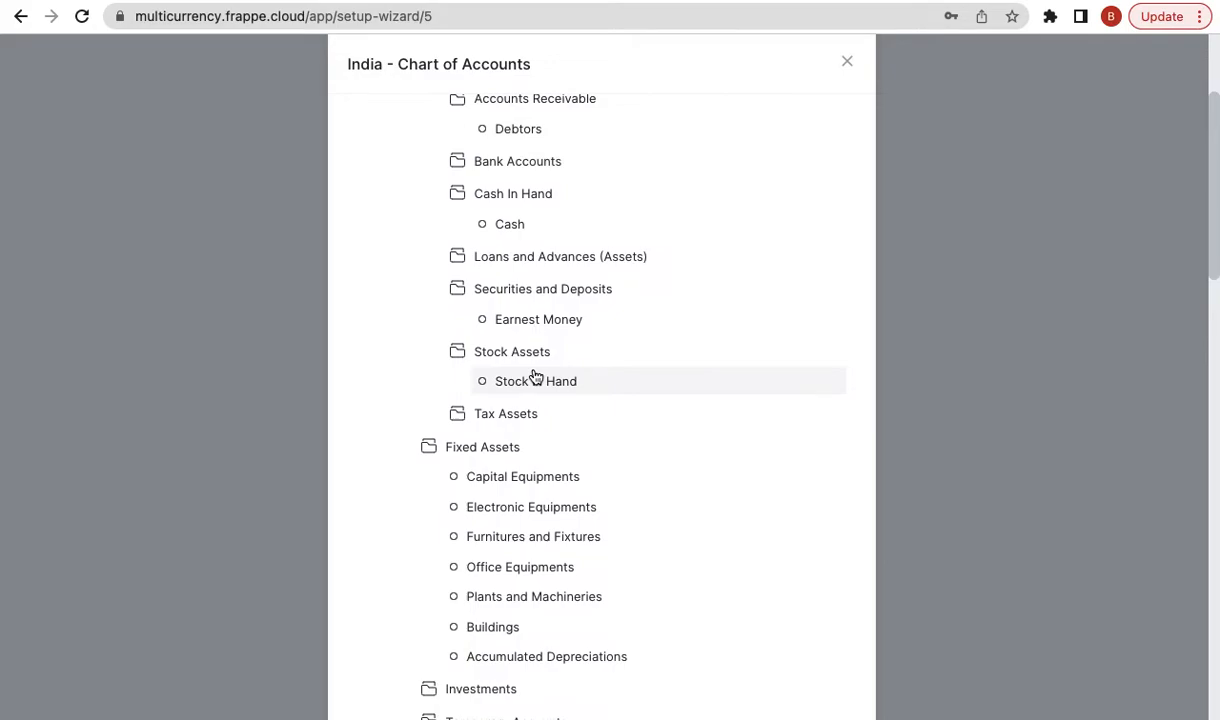
scroll(535, 376, down, 7)
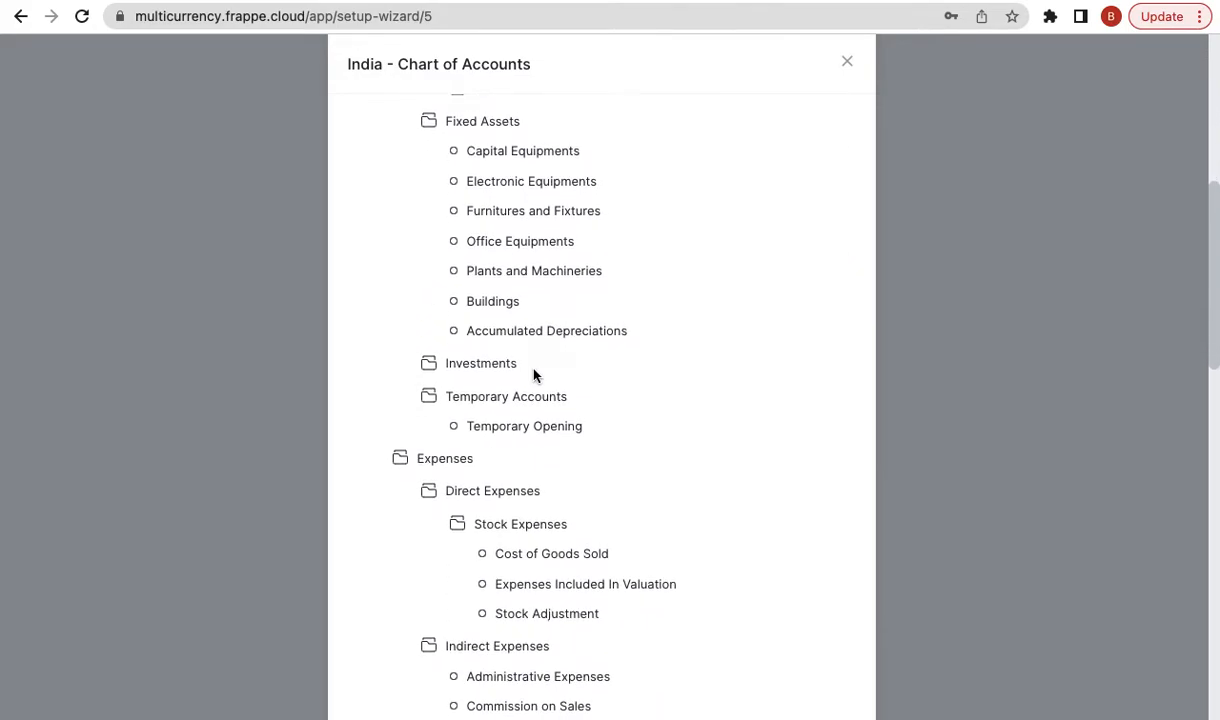
scroll(533, 374, up, 11)
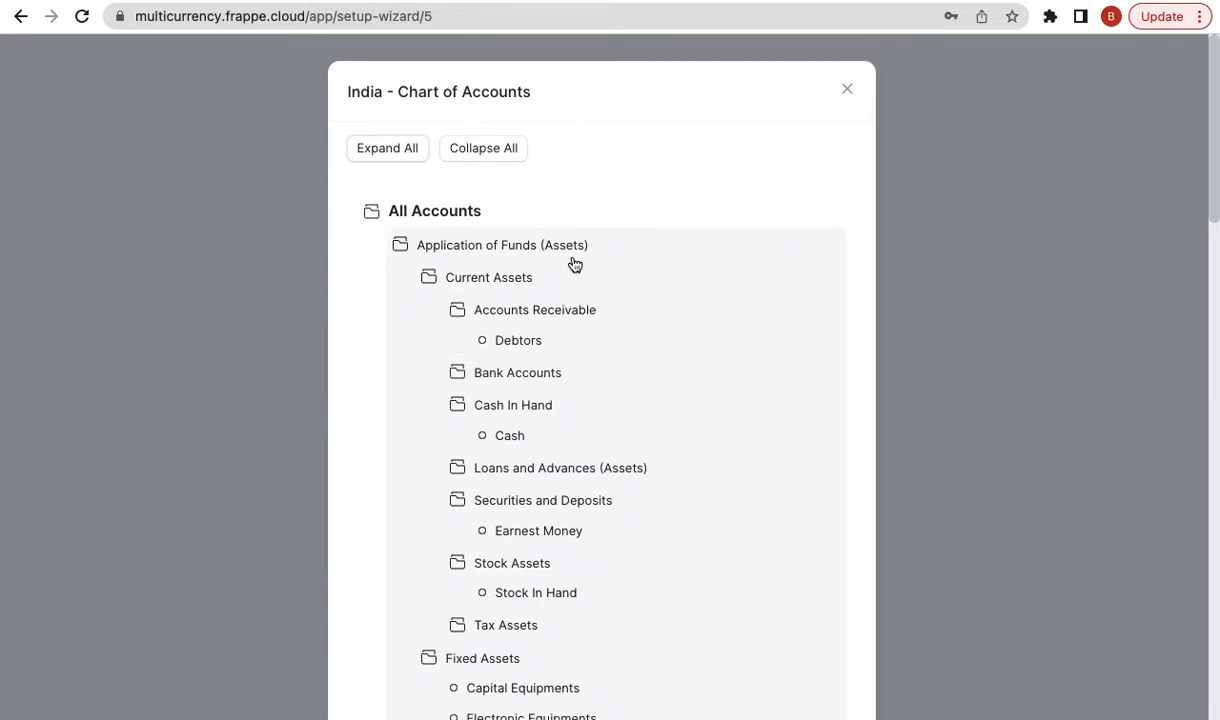
scroll(565, 250, down, 4)
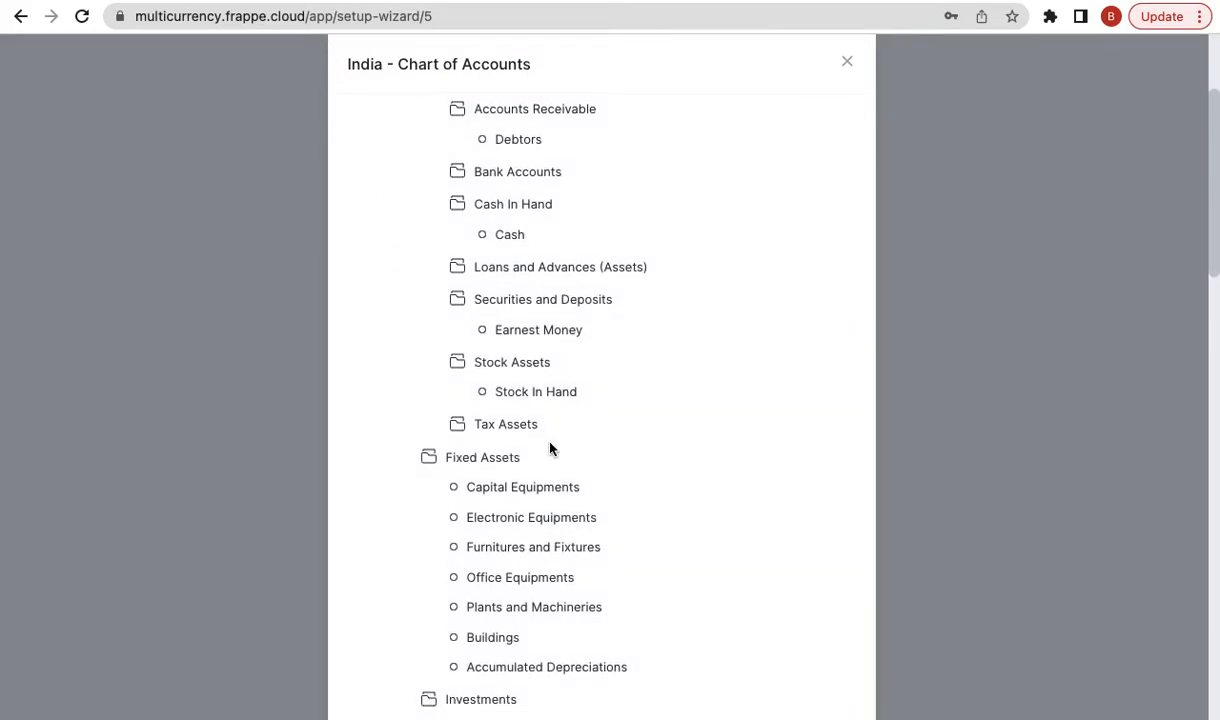
scroll(549, 449, down, 9)
scroll(553, 418, down, 3)
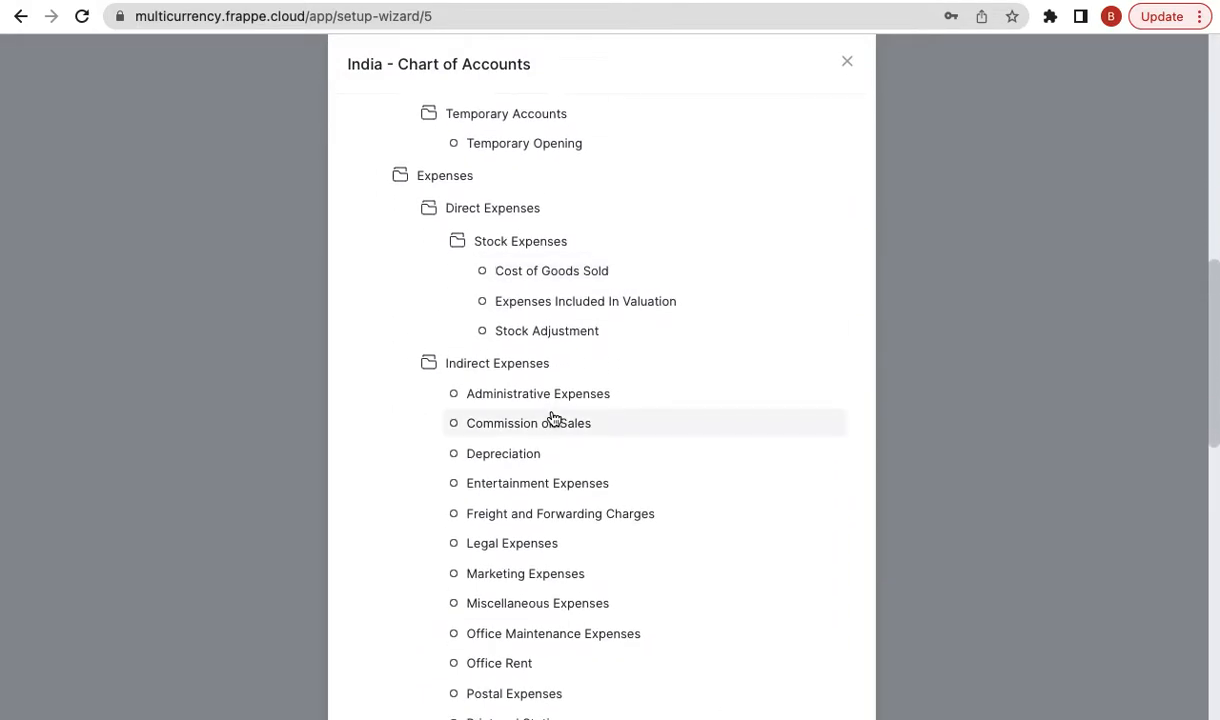
scroll(553, 418, down, 10)
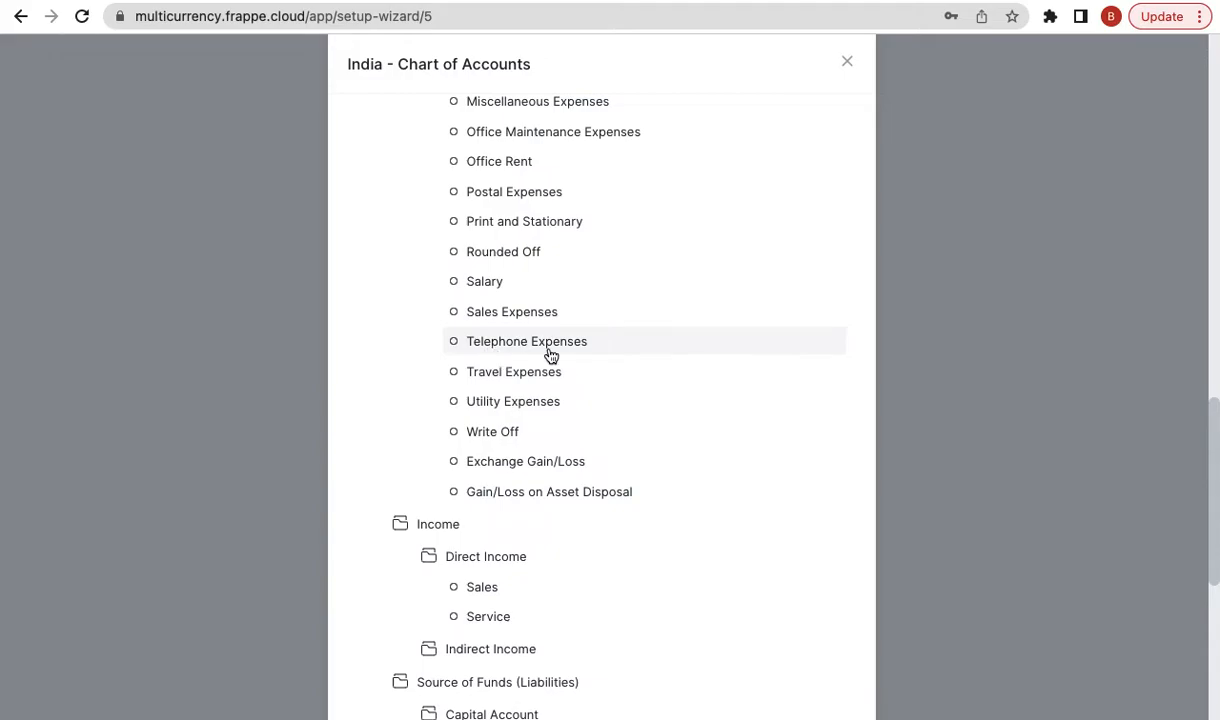
scroll(549, 355, up, 20)
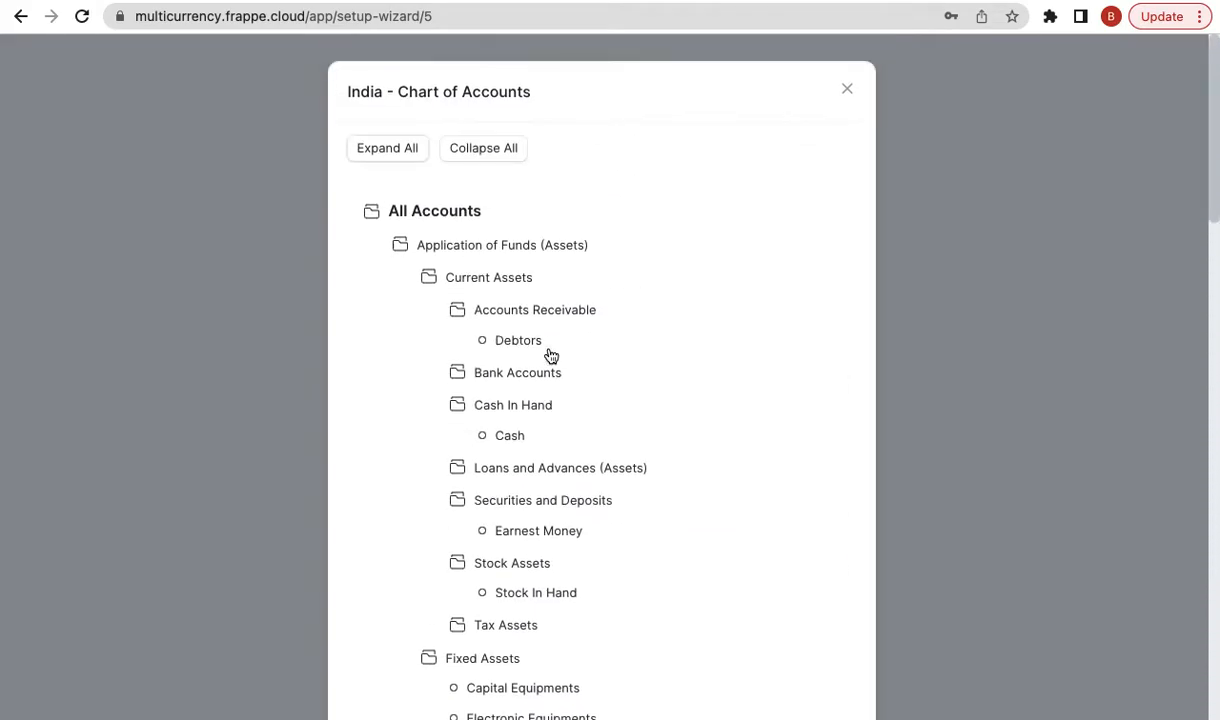
click(850, 93)
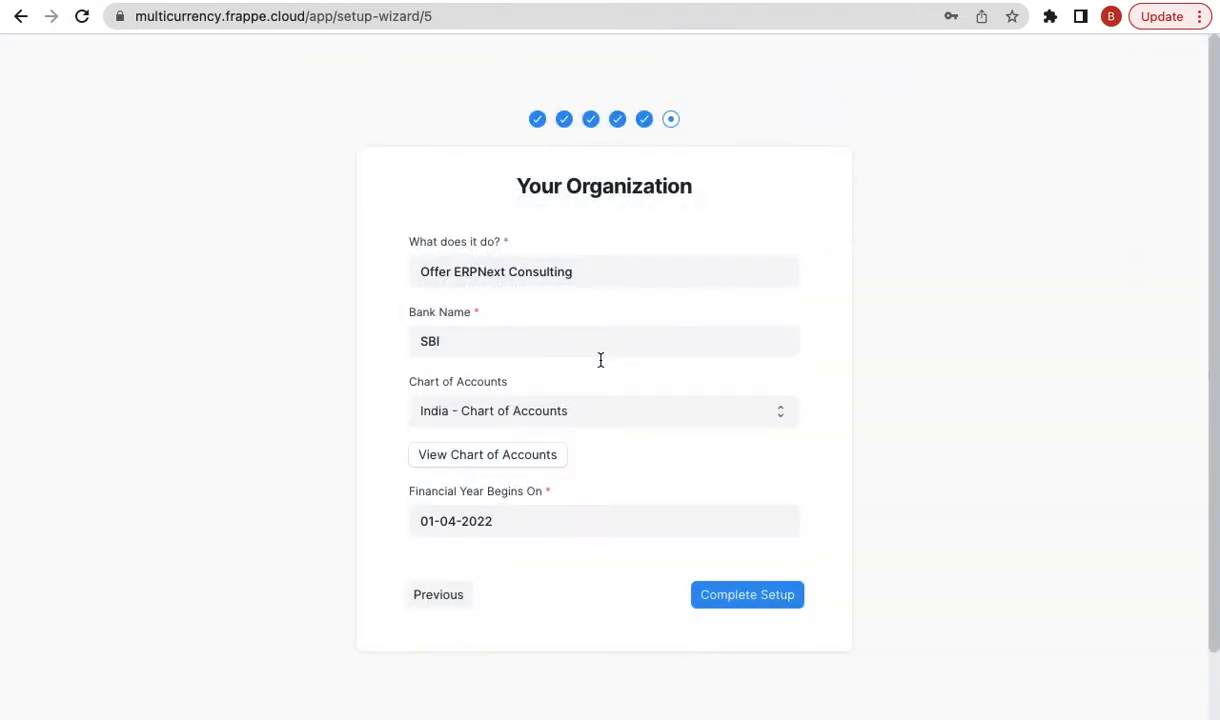
- Keep India - Chart of Accounts as the template and complete the setup wizard
click(578, 418)
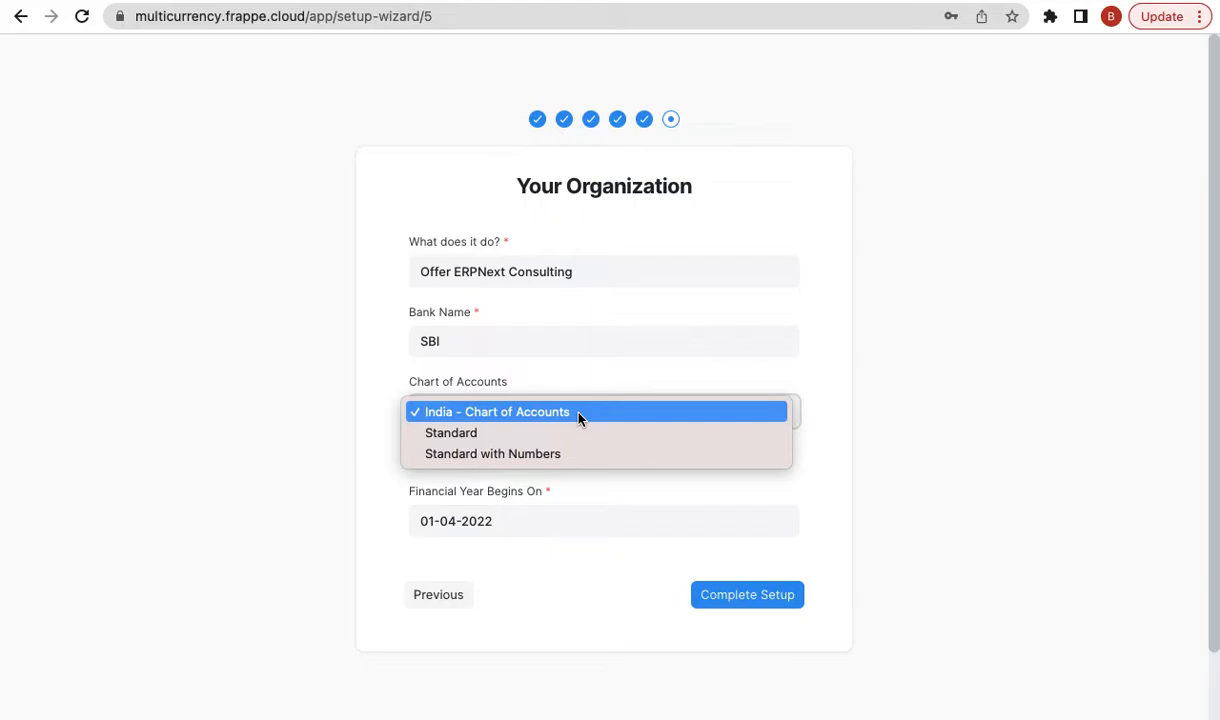
click(578, 418)
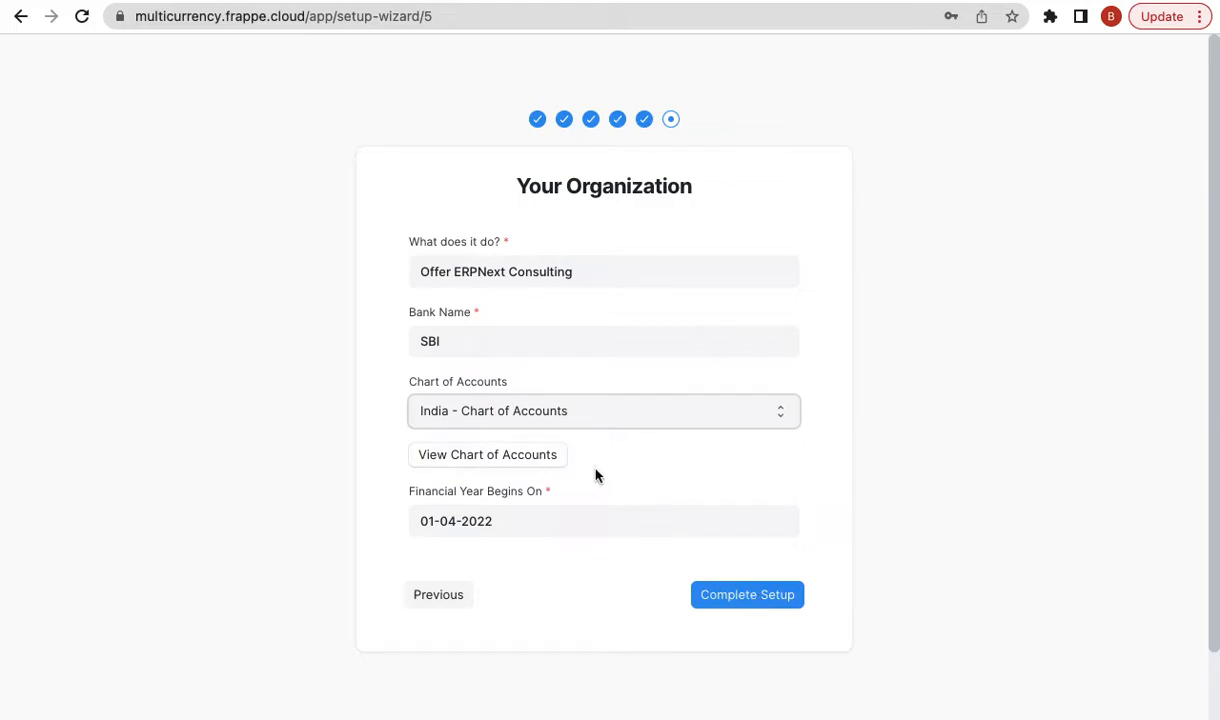
click(730, 594)
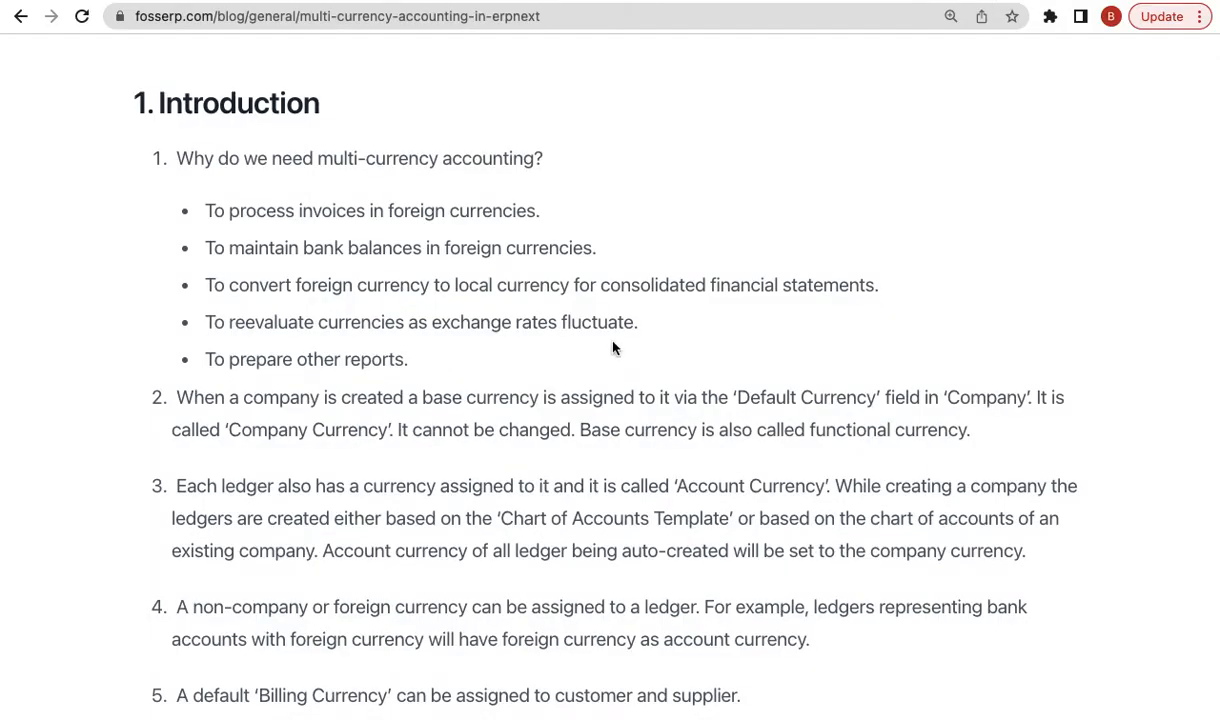
scroll(571, 445, down, 1)
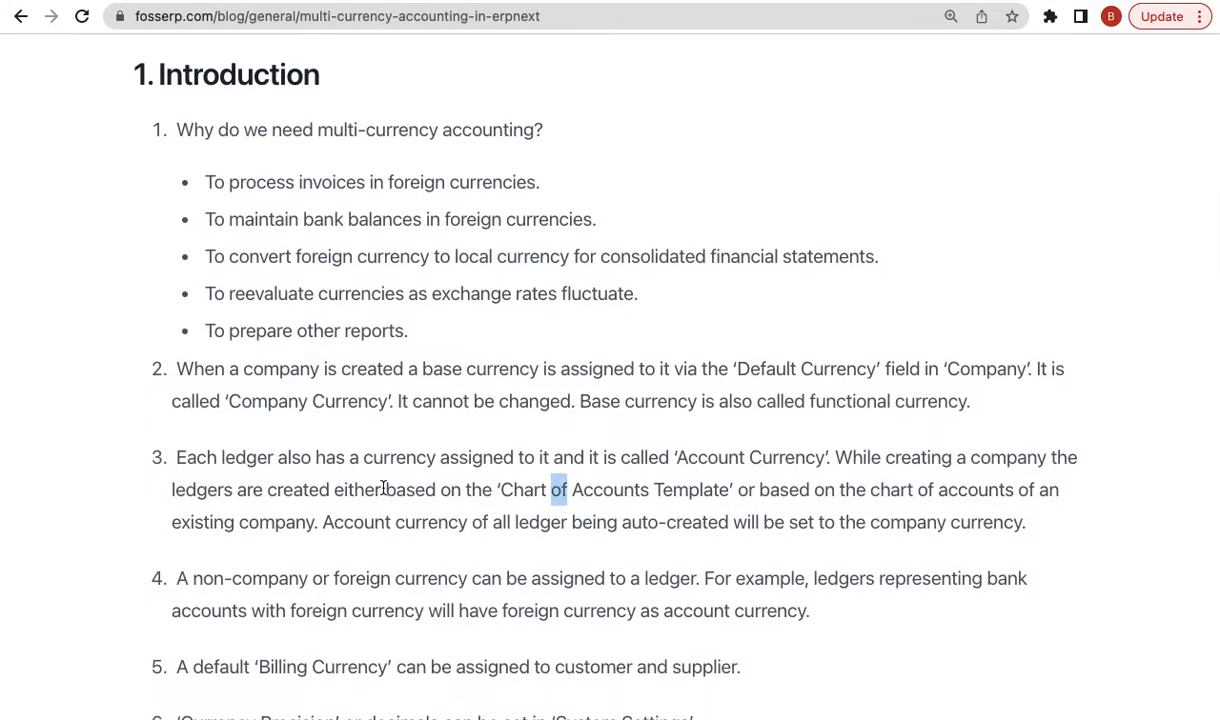
double_click(390, 489)
double_click(240, 463)
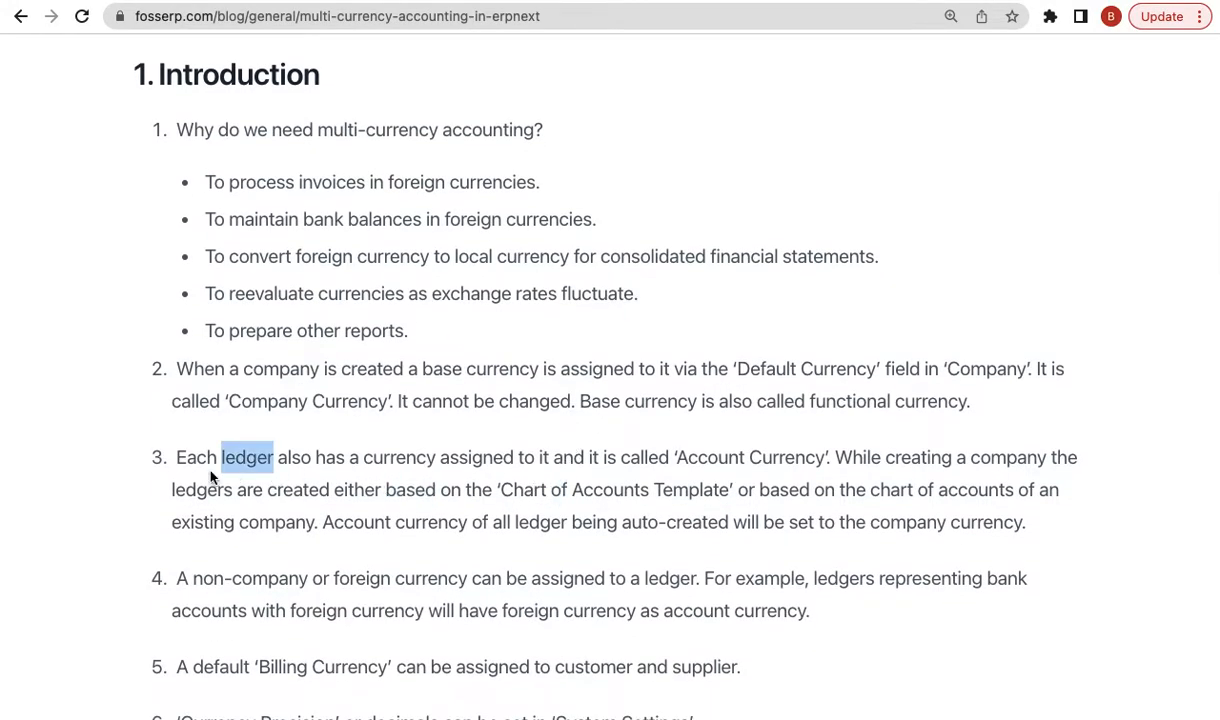
click(211, 477)
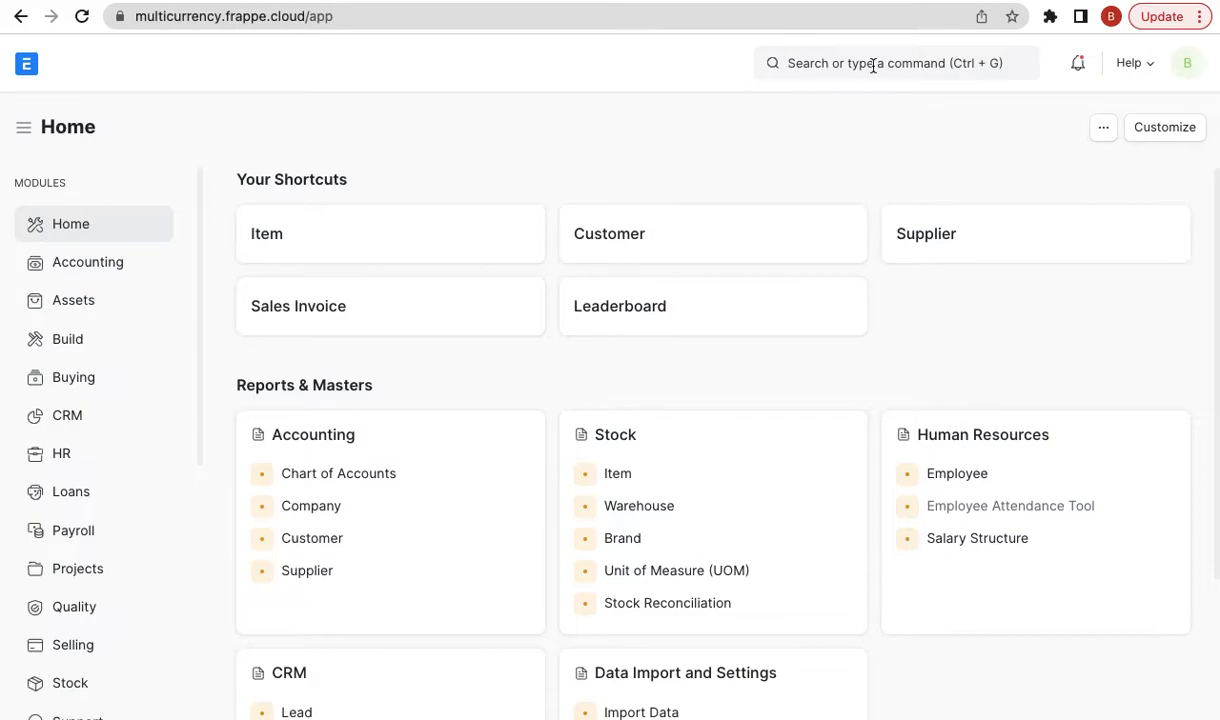
- Open the Chart of Accounts via the 'chart of' search and expand the whole tree
click(908, 63)
text(chart of)
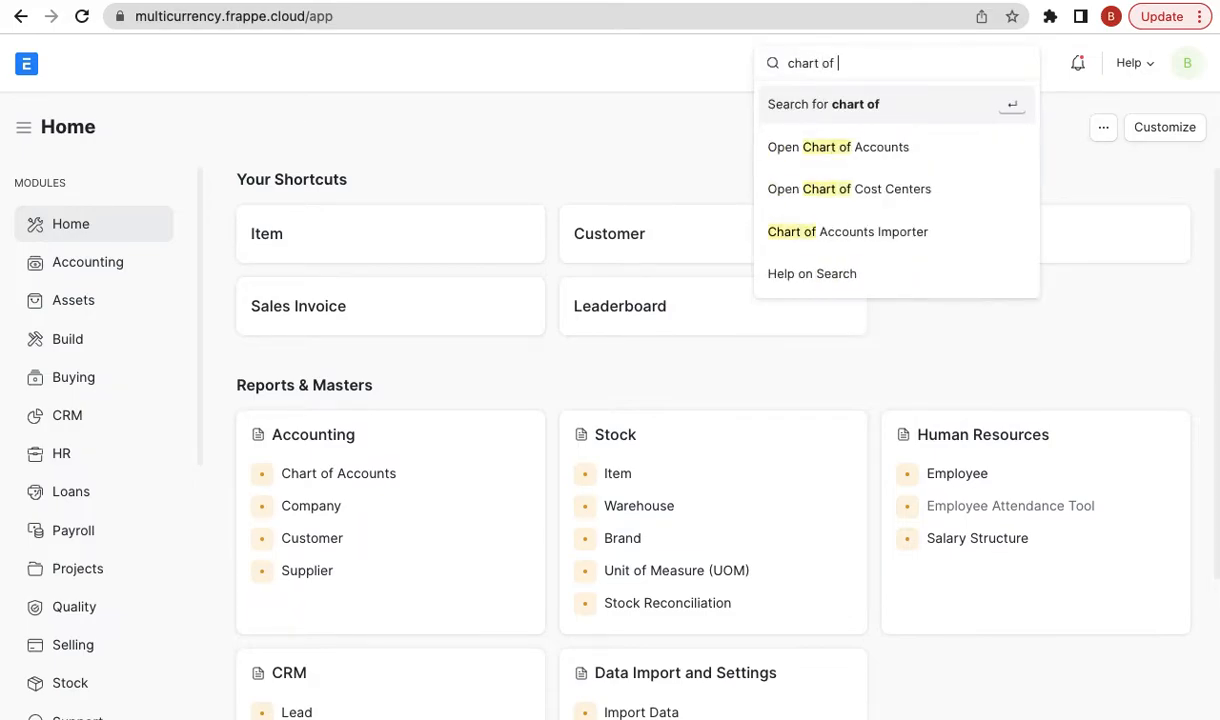
key(Down)
key(Return)
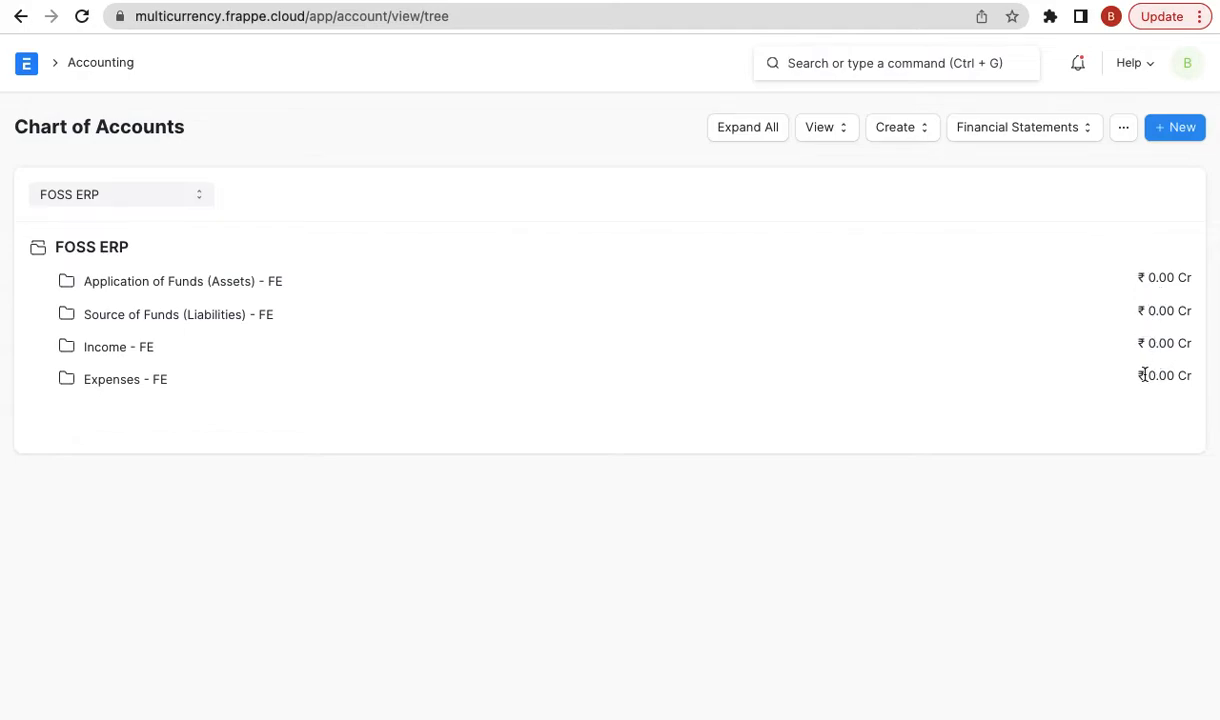
click(759, 132)
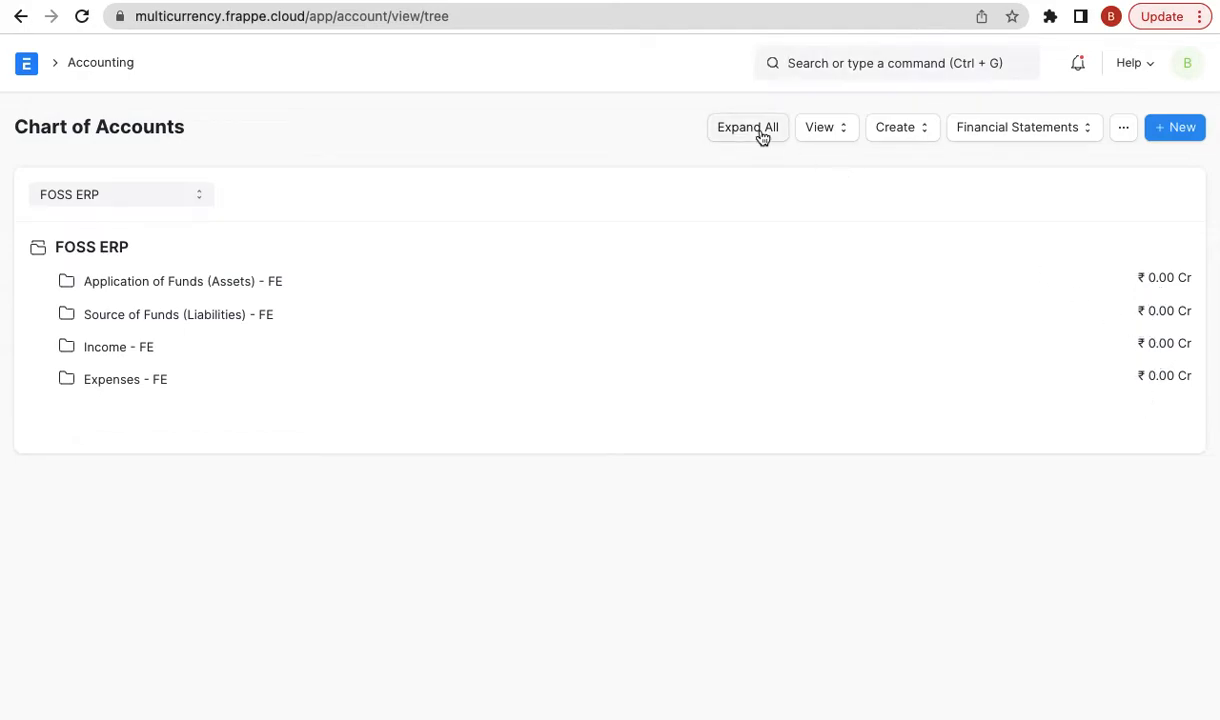
- Confirm the Debtors - FE account's currency is INR, then return to the tree and blog
click(232, 377)
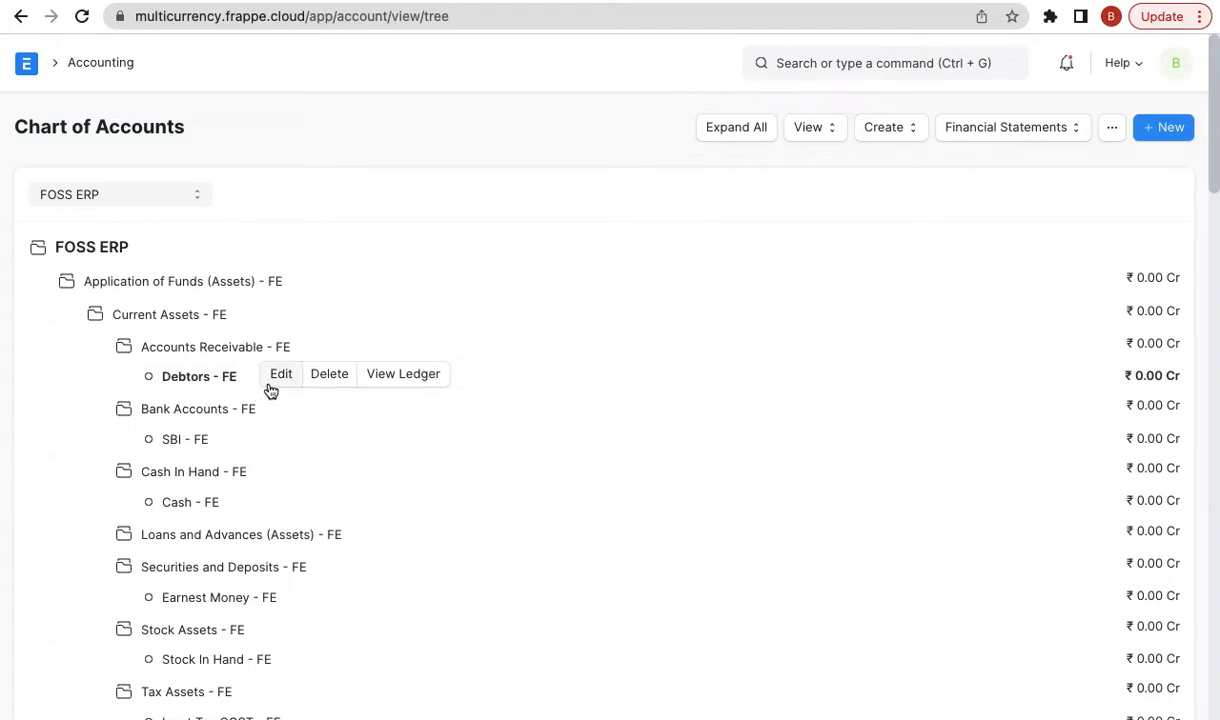
click(276, 377)
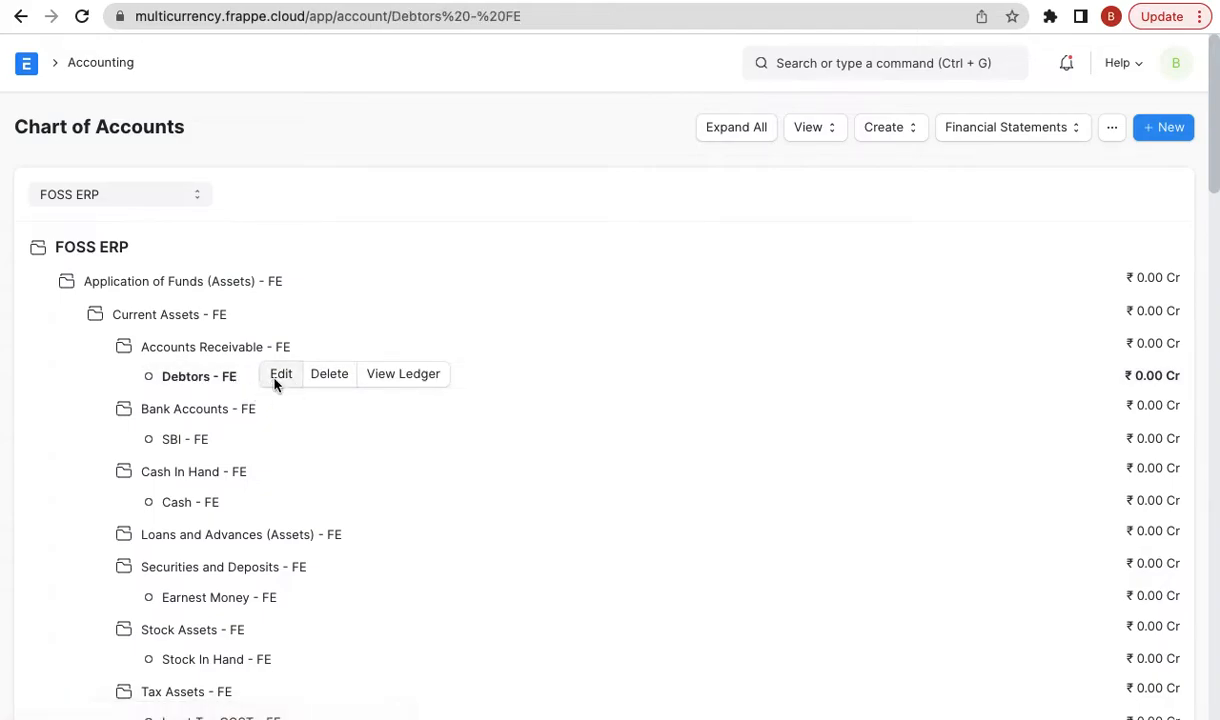
double_click(307, 522)
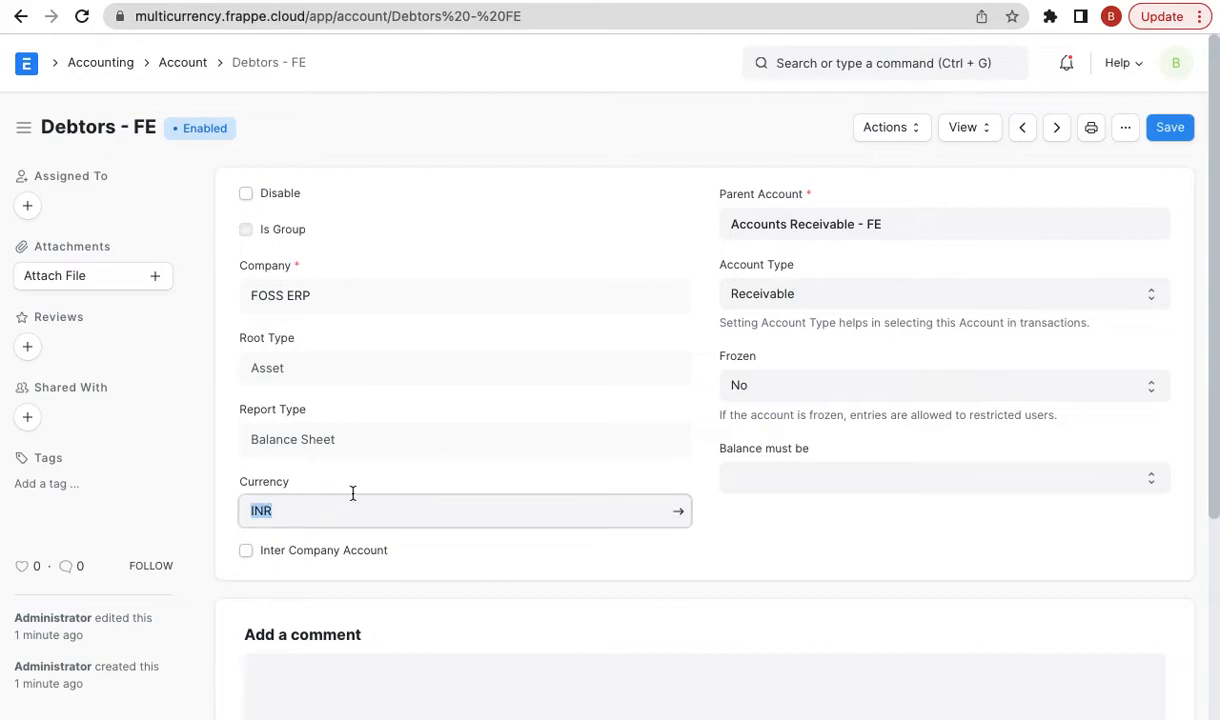
click(403, 479)
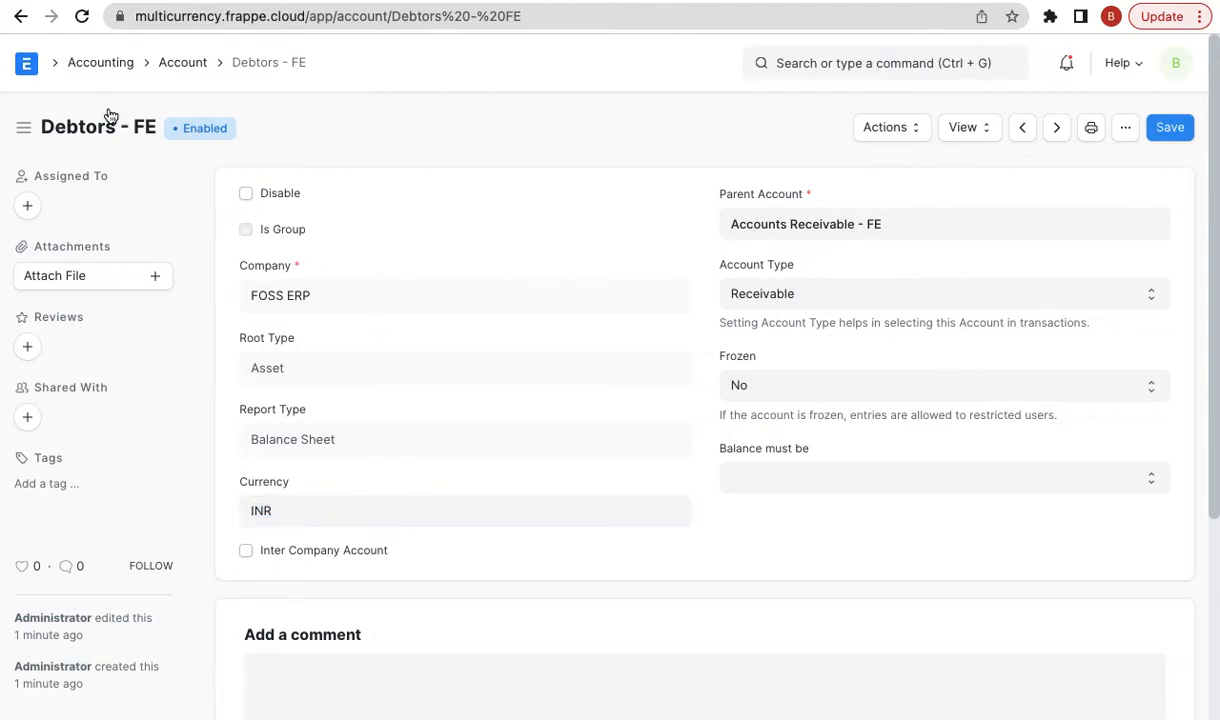
click(20, 16)
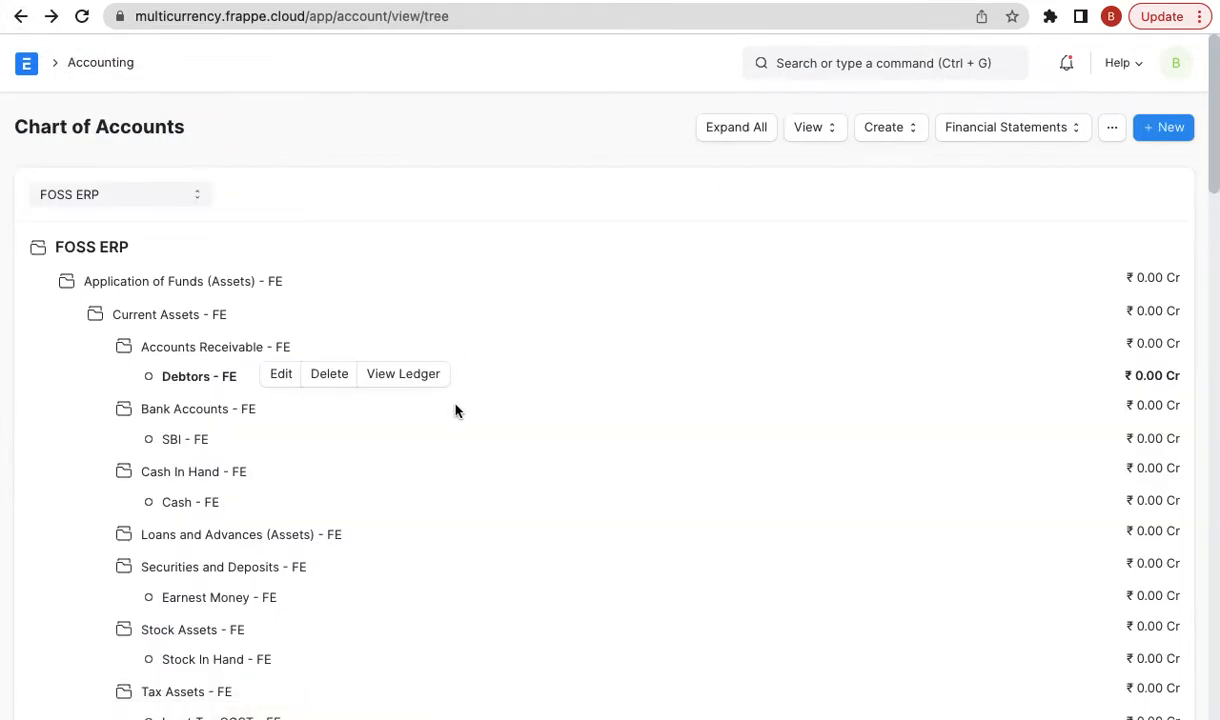
scroll(455, 410, down, 5)
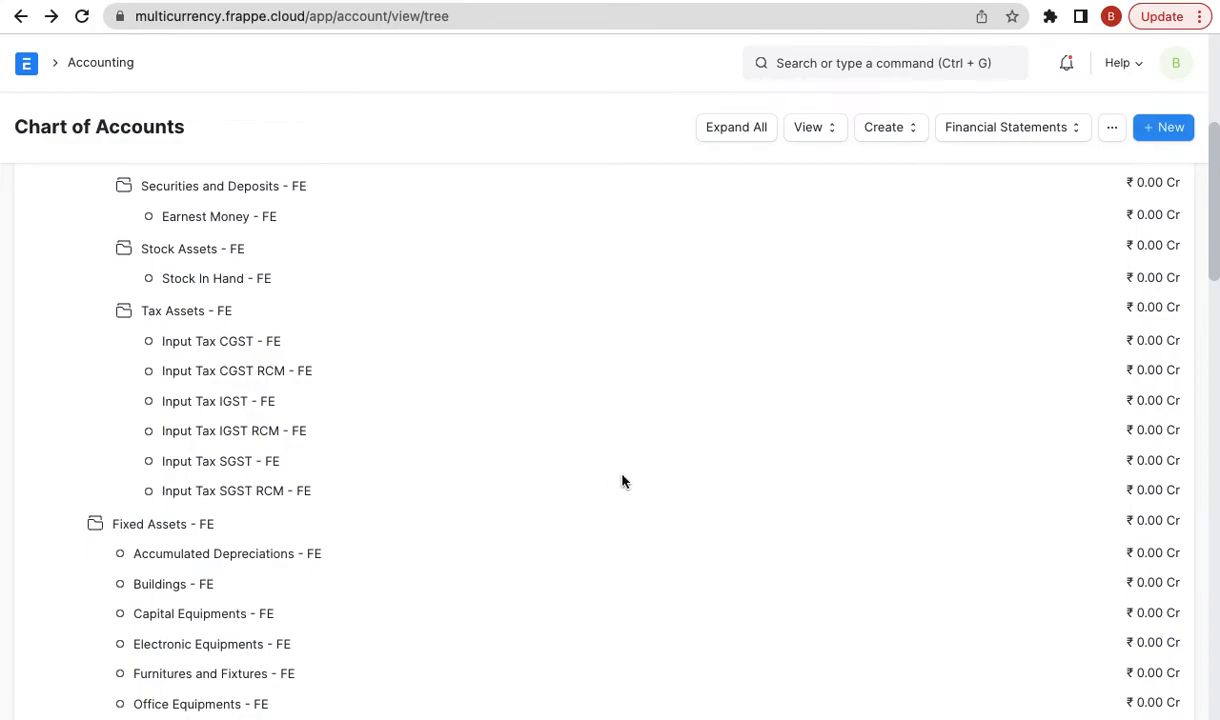
click(880, 1)
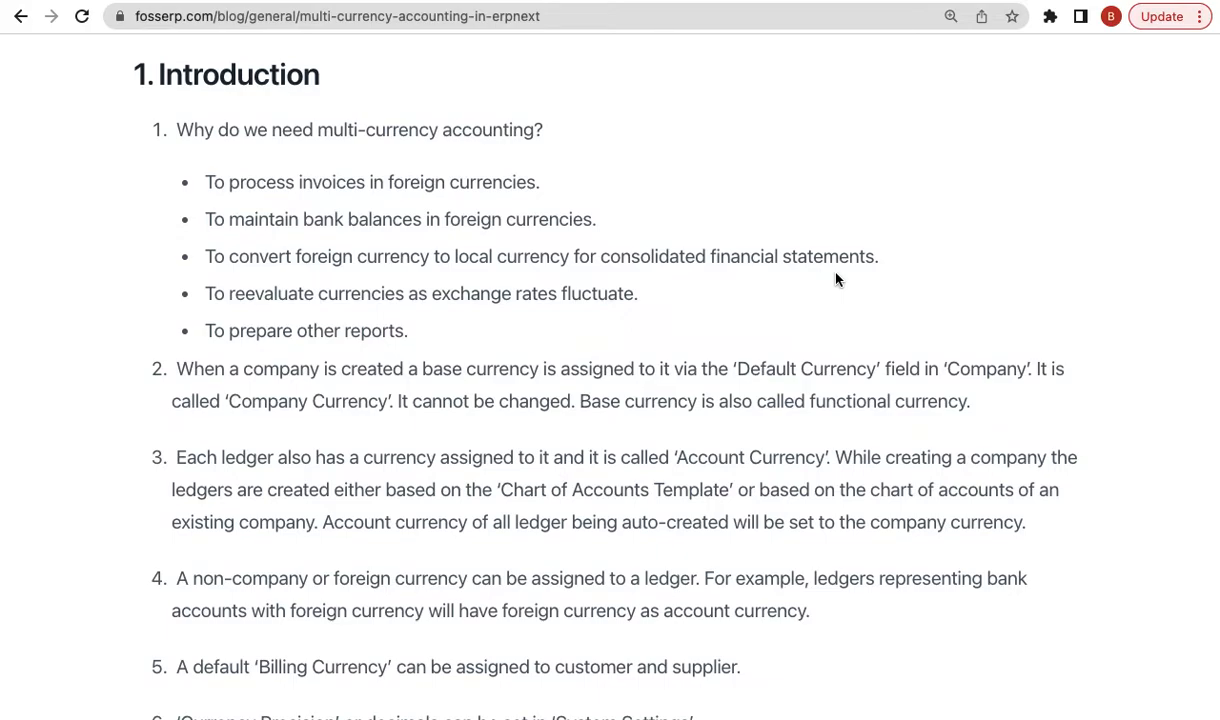
- Highlight blog item 4 on foreign-currency ledgers and return to ERPNext's Chart of Accounts
scroll(712, 560, down, 1)
triple_click(689, 557)
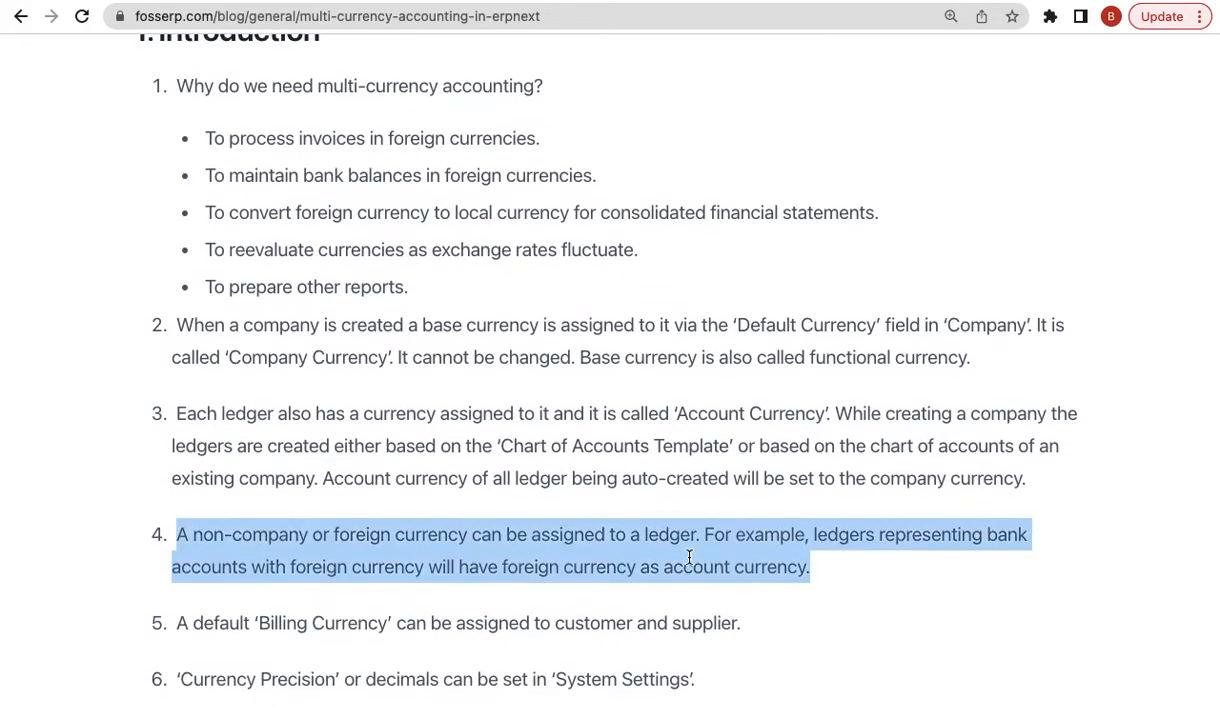
scroll(657, 531, down, 1)
click(790, 0)
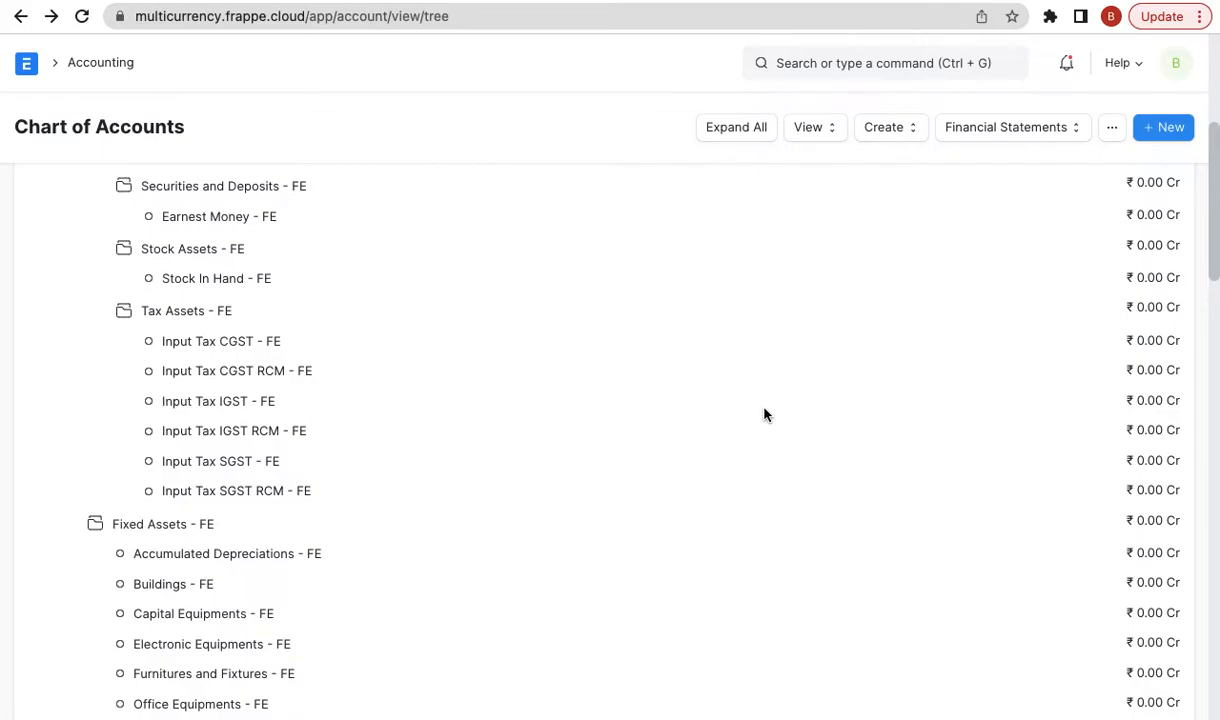
scroll(764, 414, up, 4)
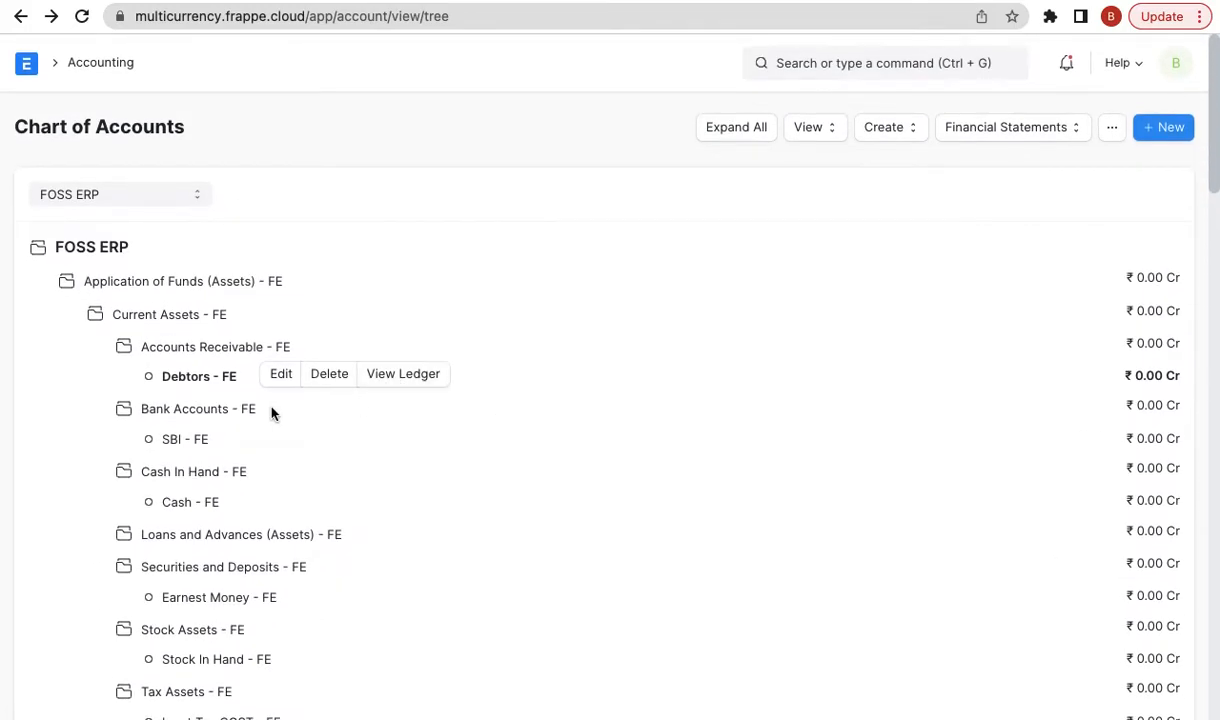
- Create a child account PayPal of type Bank in USD under Bank Accounts - FE
click(234, 412)
click(234, 413)
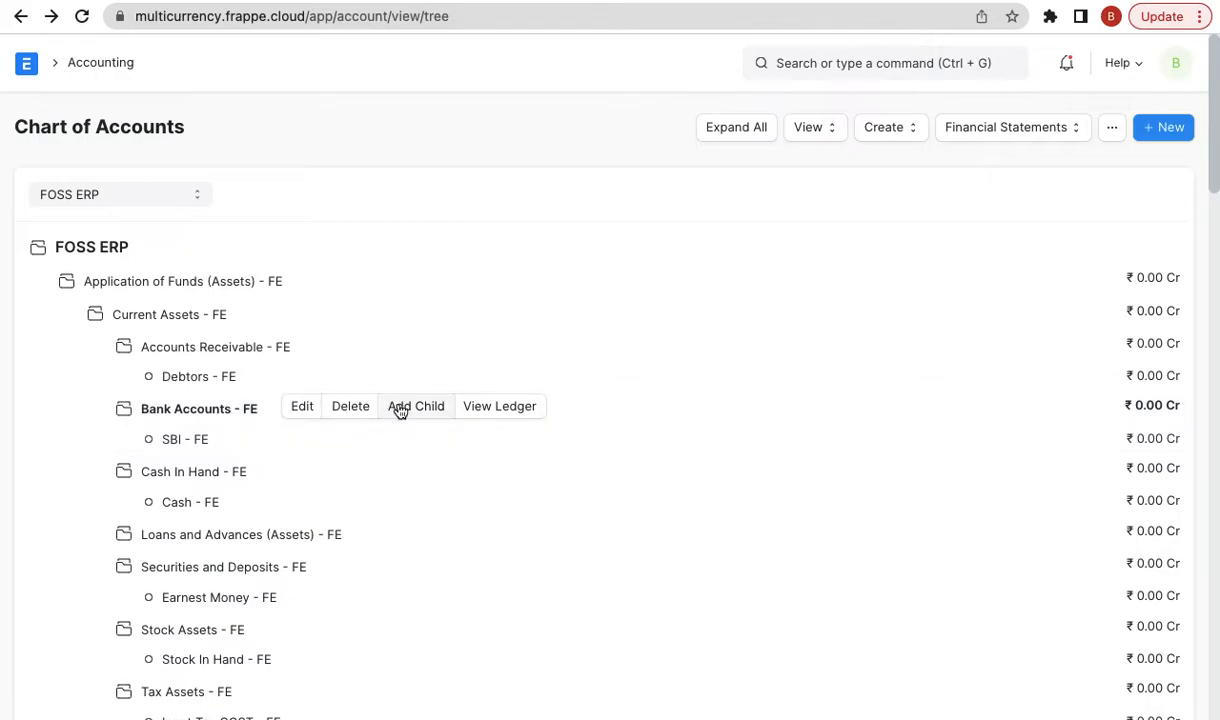
click(418, 410)
text(PayPal)
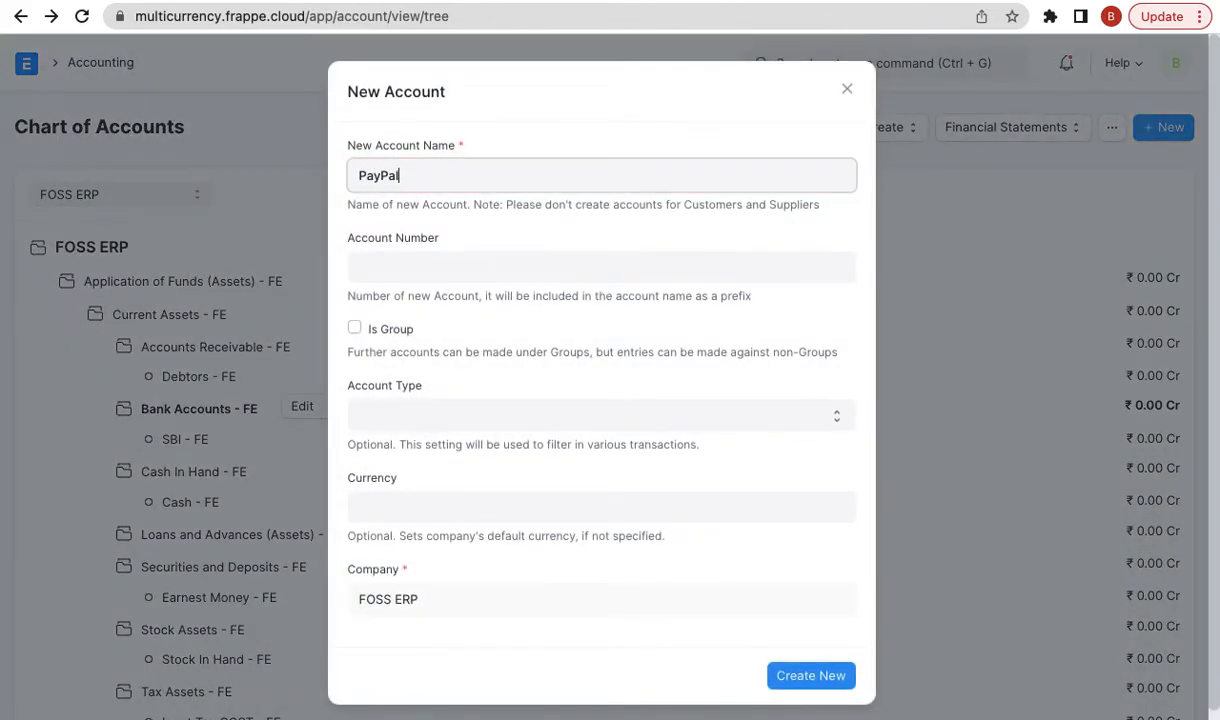
click(447, 420)
key(b)
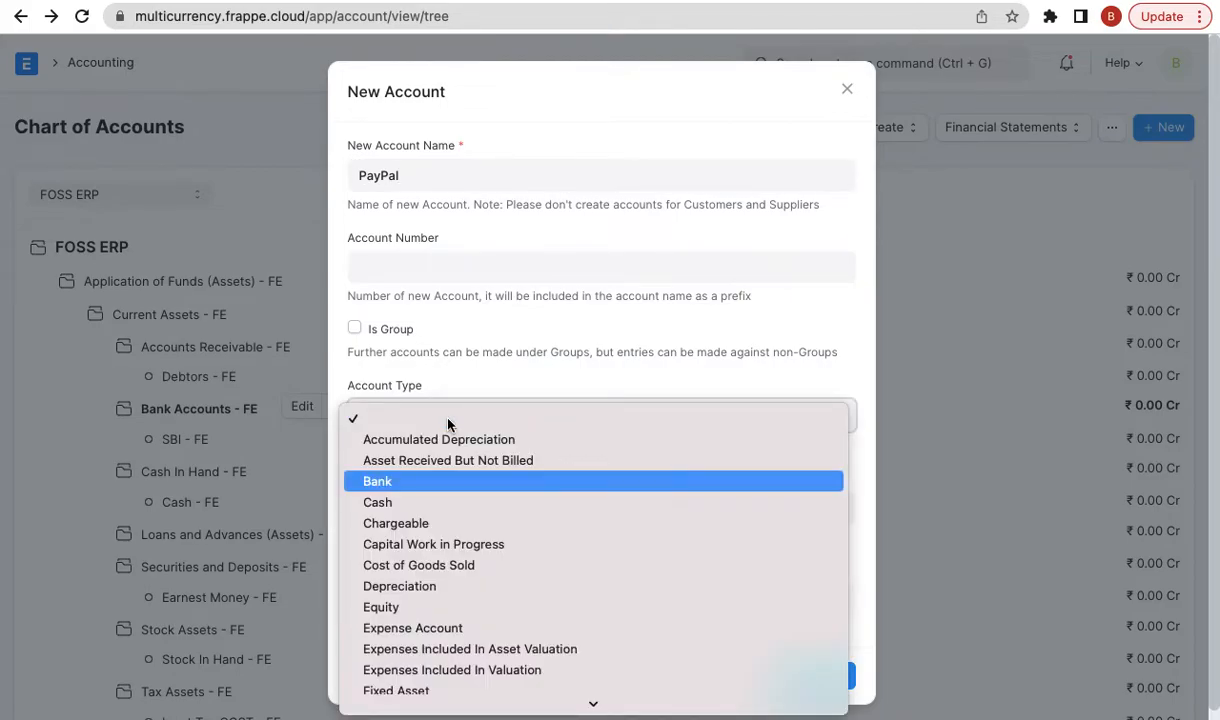
key(Return)
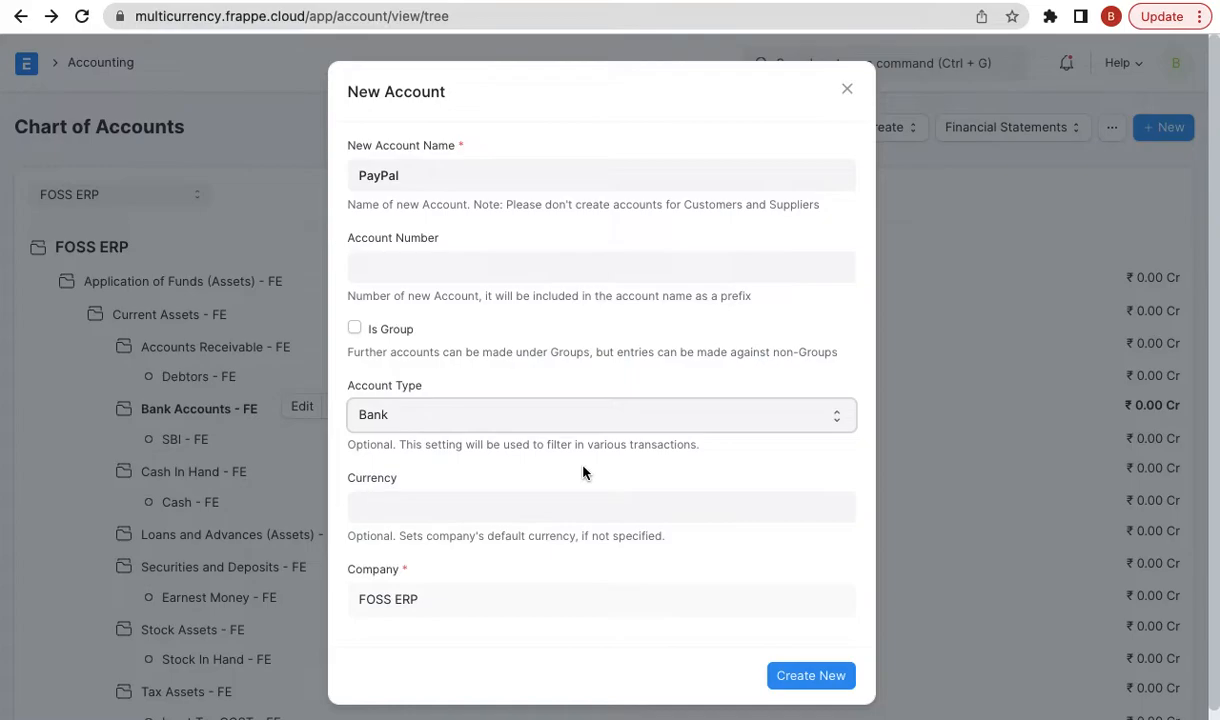
click(550, 490)
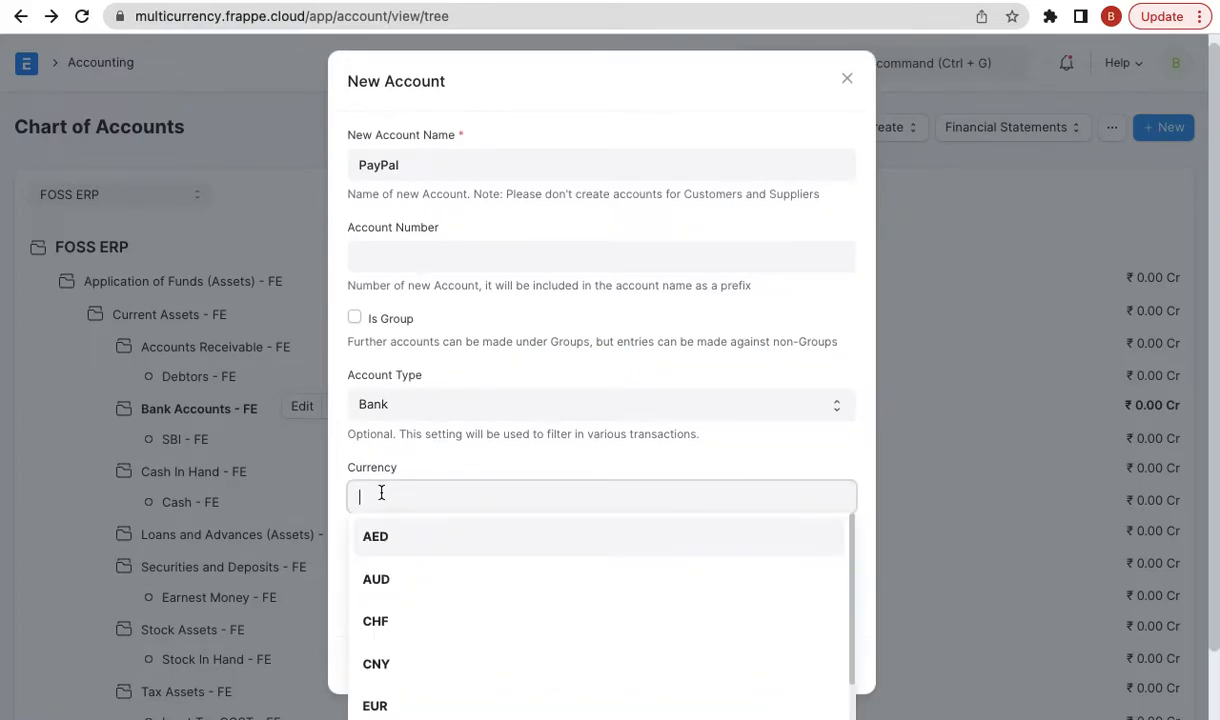
click(432, 466)
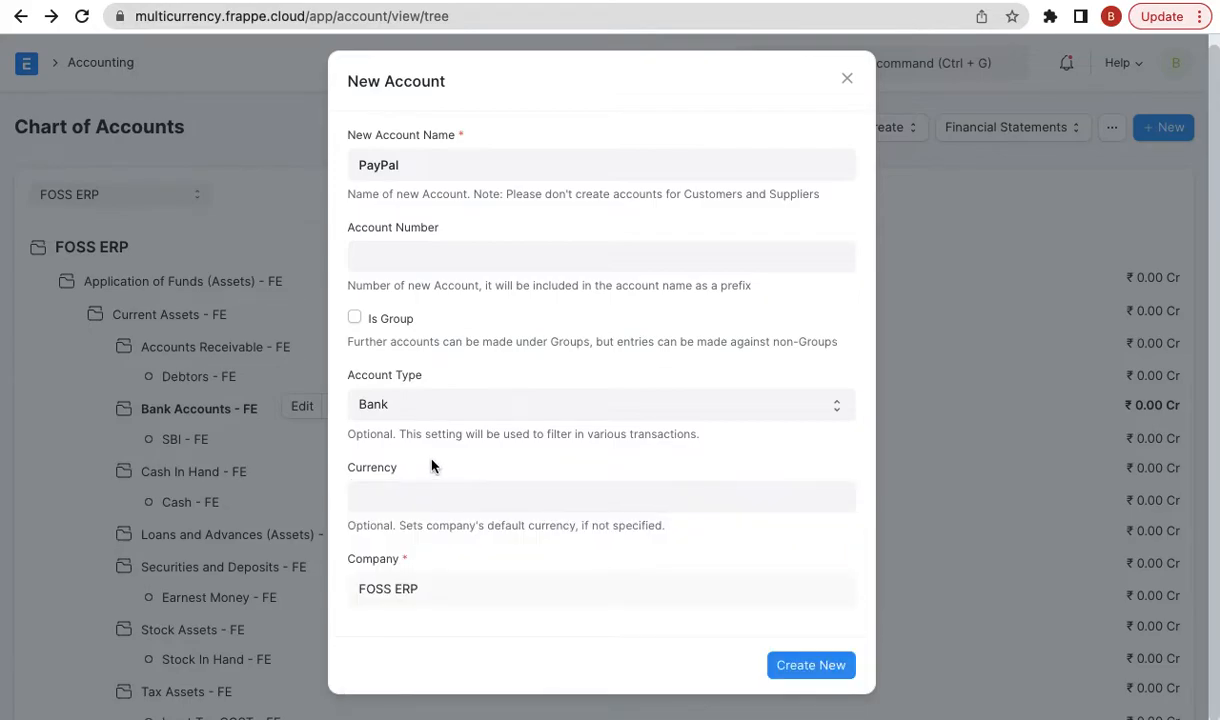
click(460, 497)
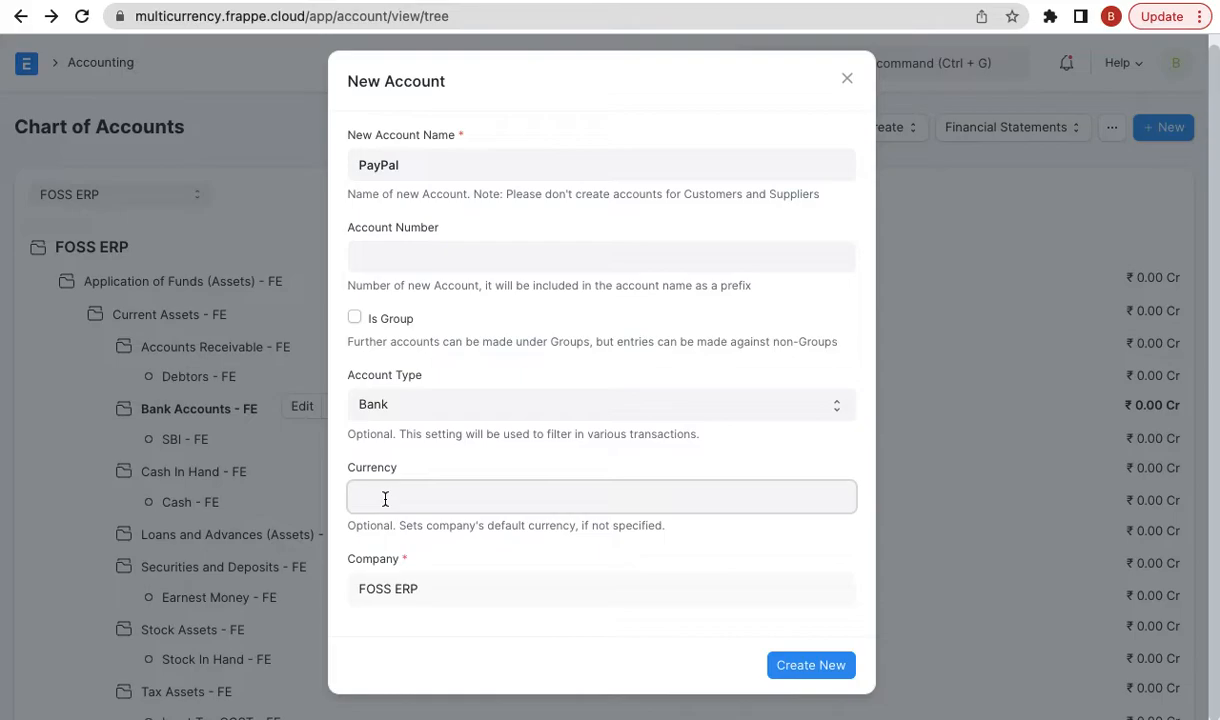
text(USD)
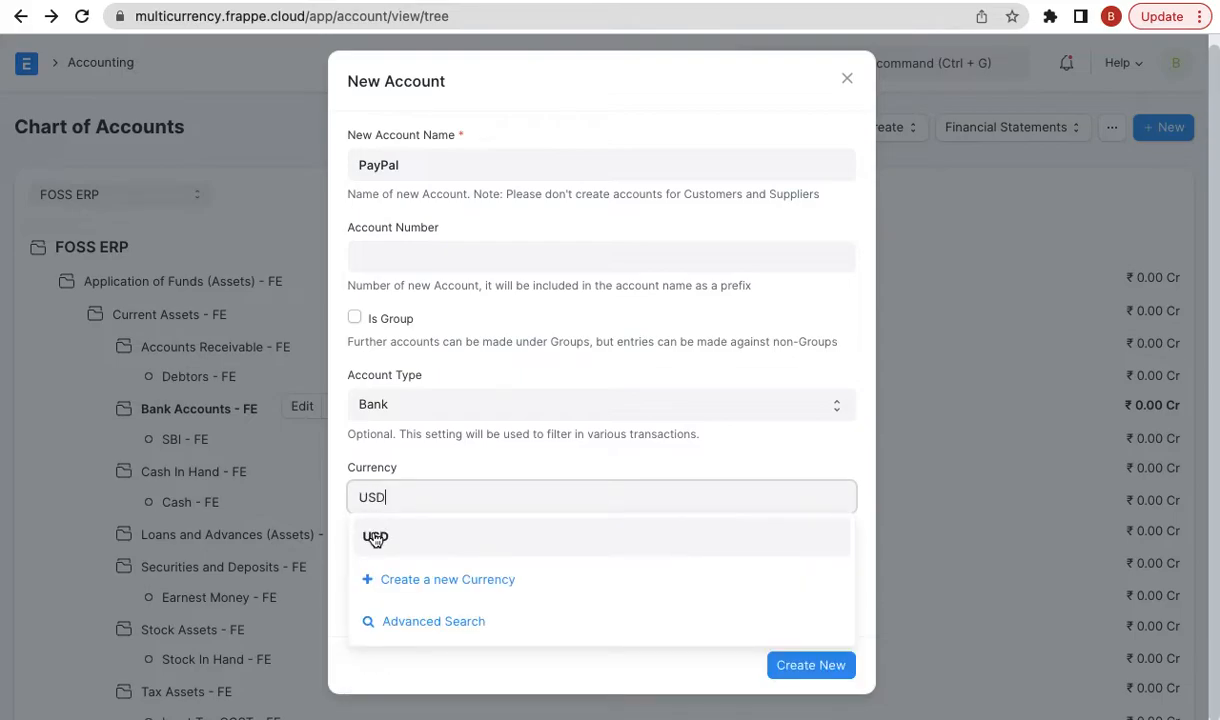
click(375, 537)
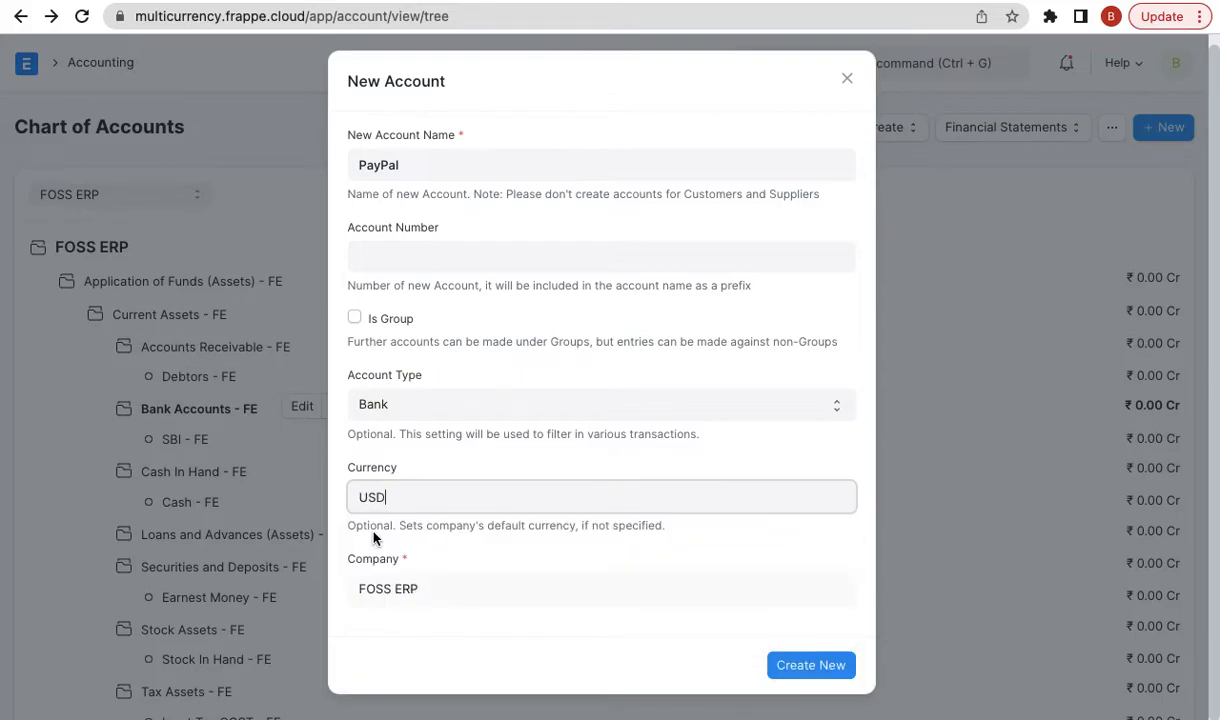
click(824, 671)
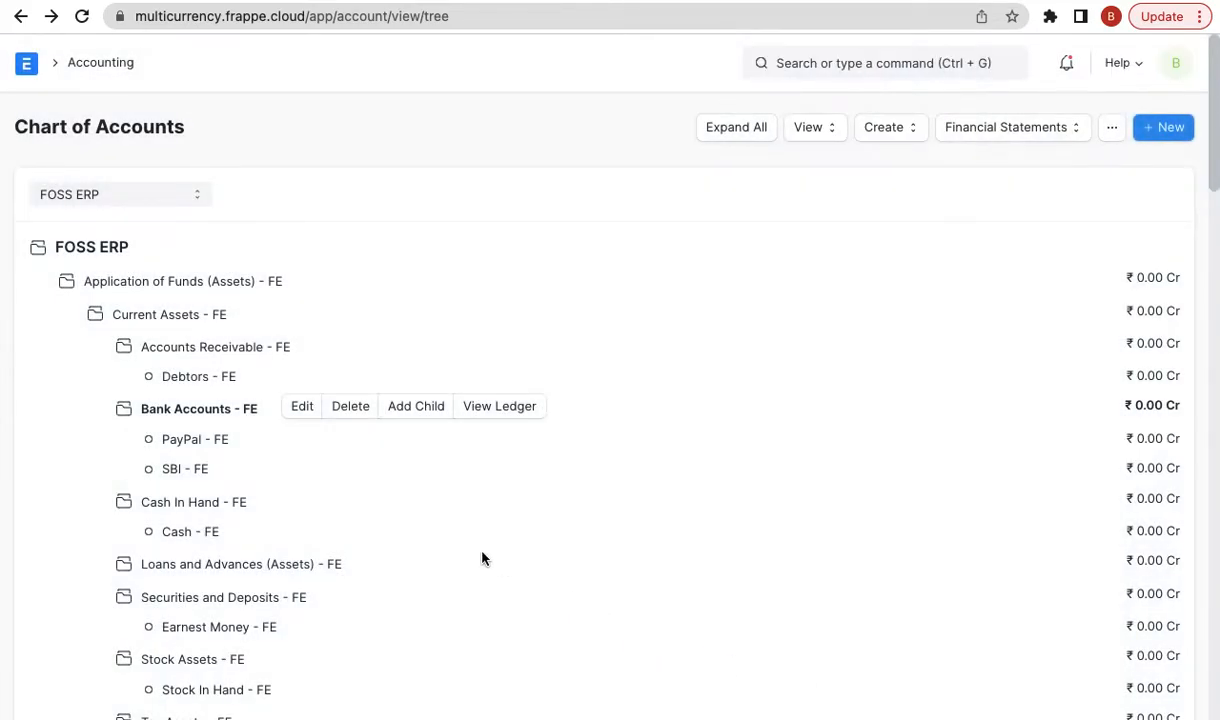
- Open the new PayPal - FE account to confirm its USD currency and Bank type
click(190, 439)
click(258, 438)
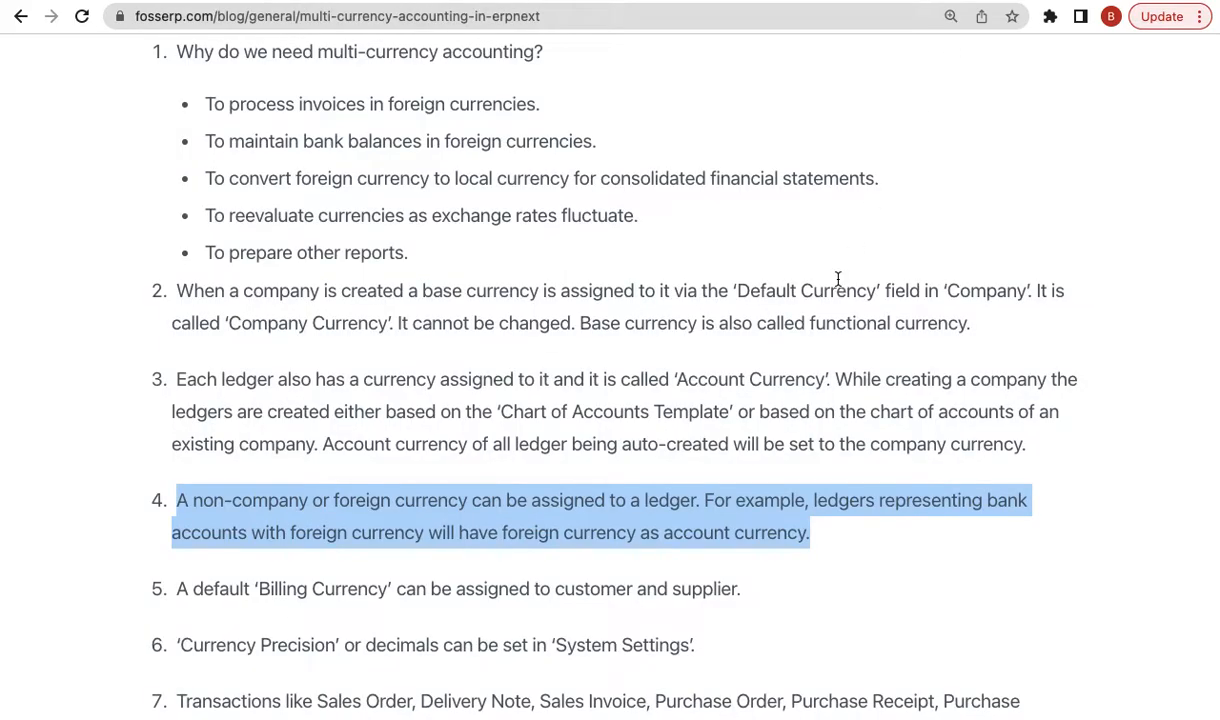
scroll(845, 357, down, 3)
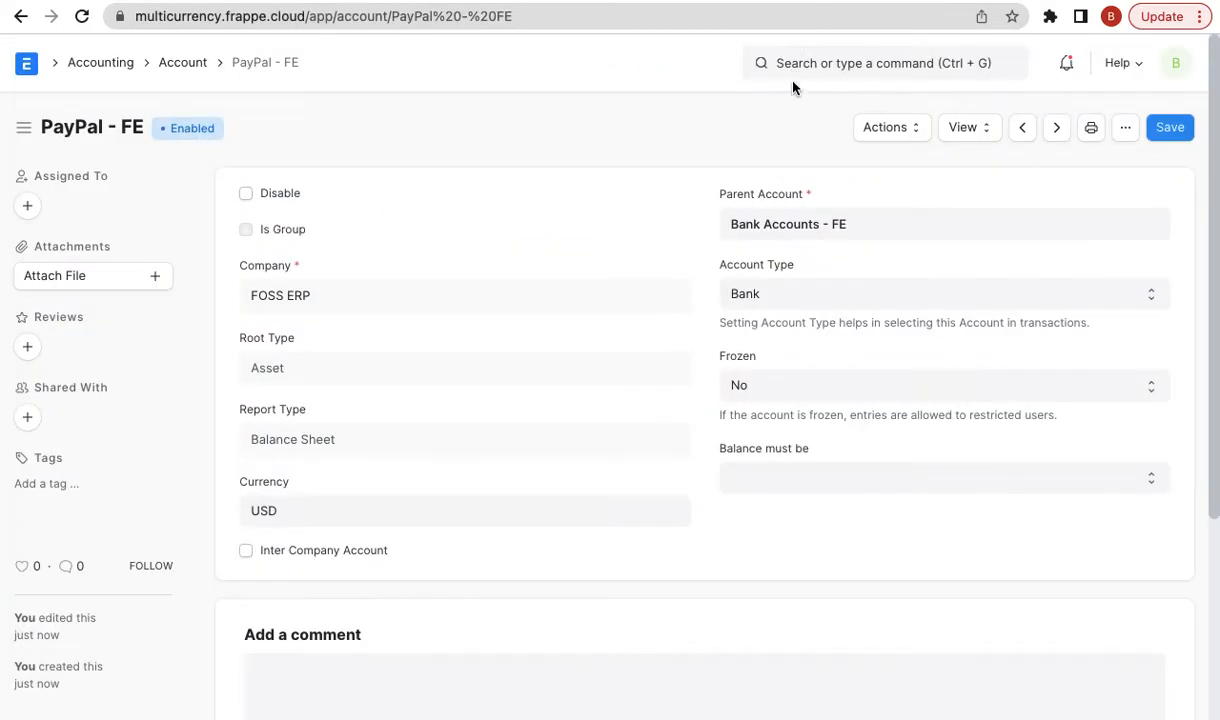
- Start a quick New Customer entry named Xtreme Inc. from the search bar
click(808, 75)
text(new cust)
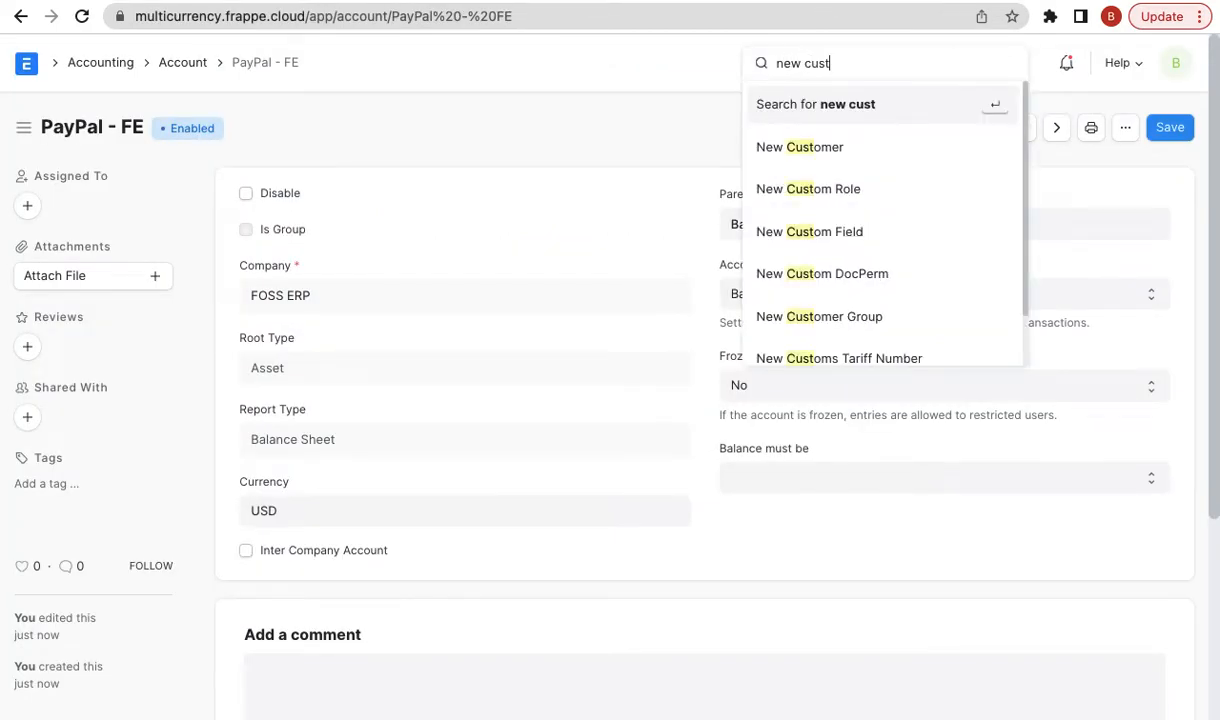
key(Down)
key(Return)
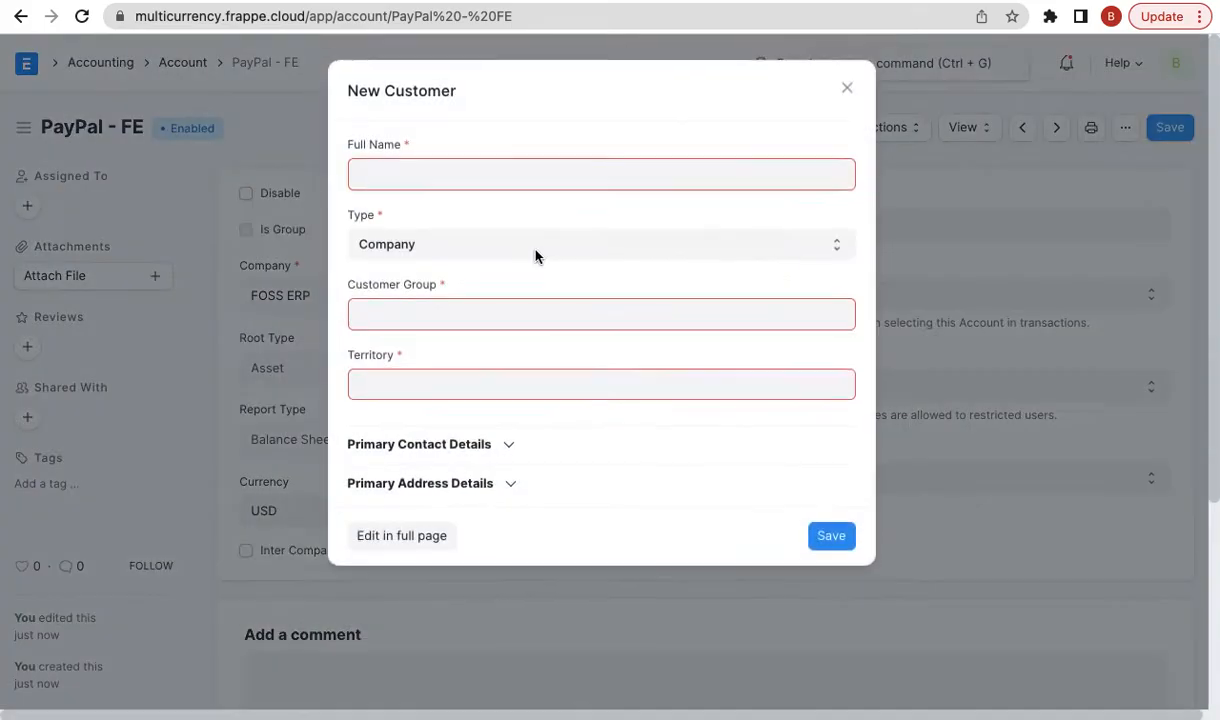
text(X)
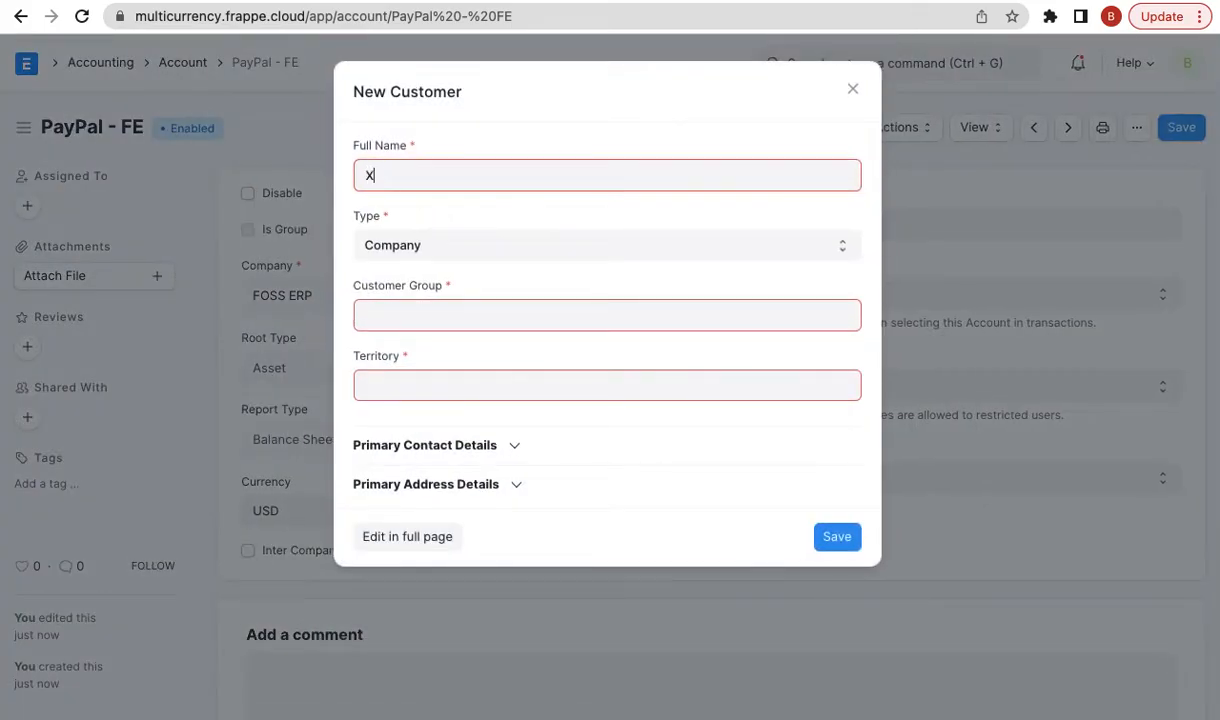
text(treme Inc.)
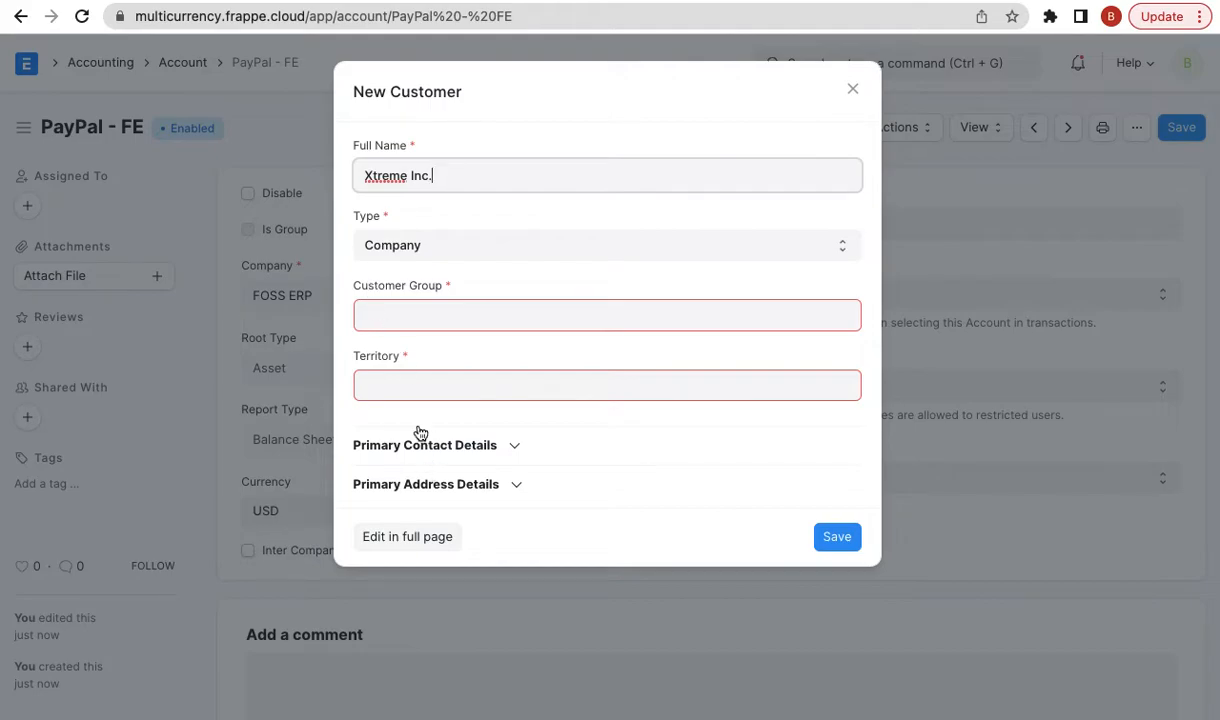
- Set customer group Commercial and territory Rest Of The World, continuing in the full form
click(459, 311)
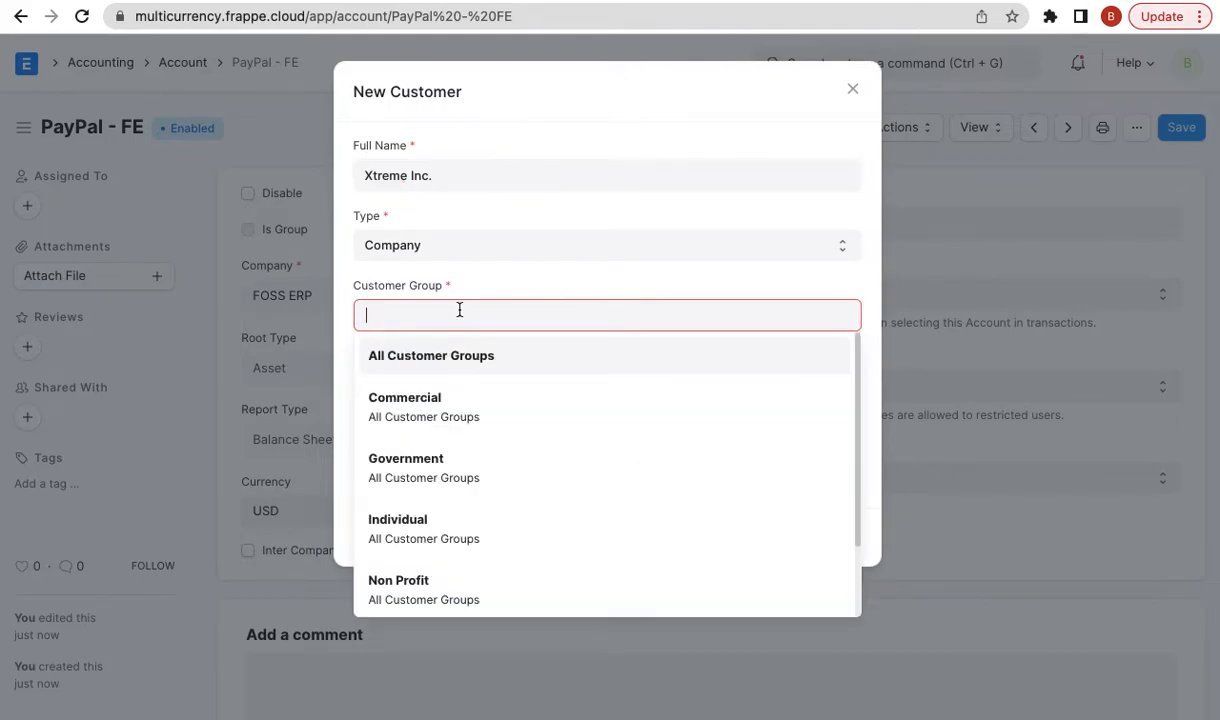
scroll(408, 555, down, 2)
scroll(408, 560, up, 2)
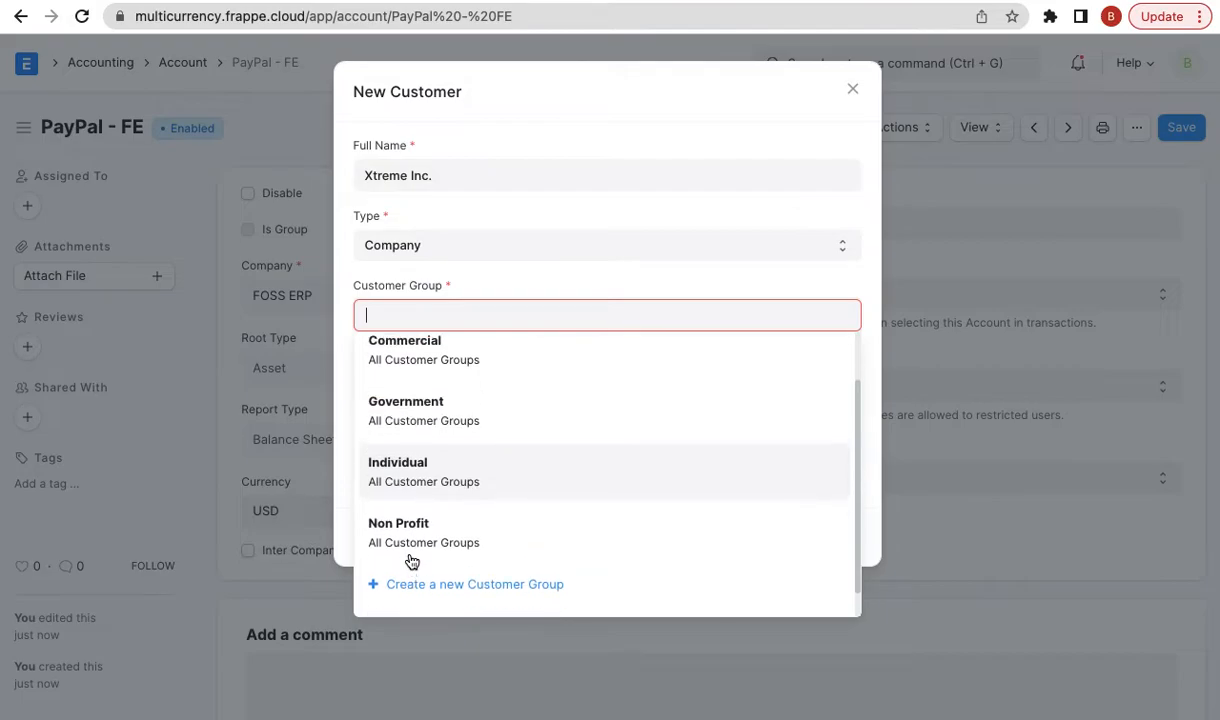
click(443, 385)
click(423, 386)
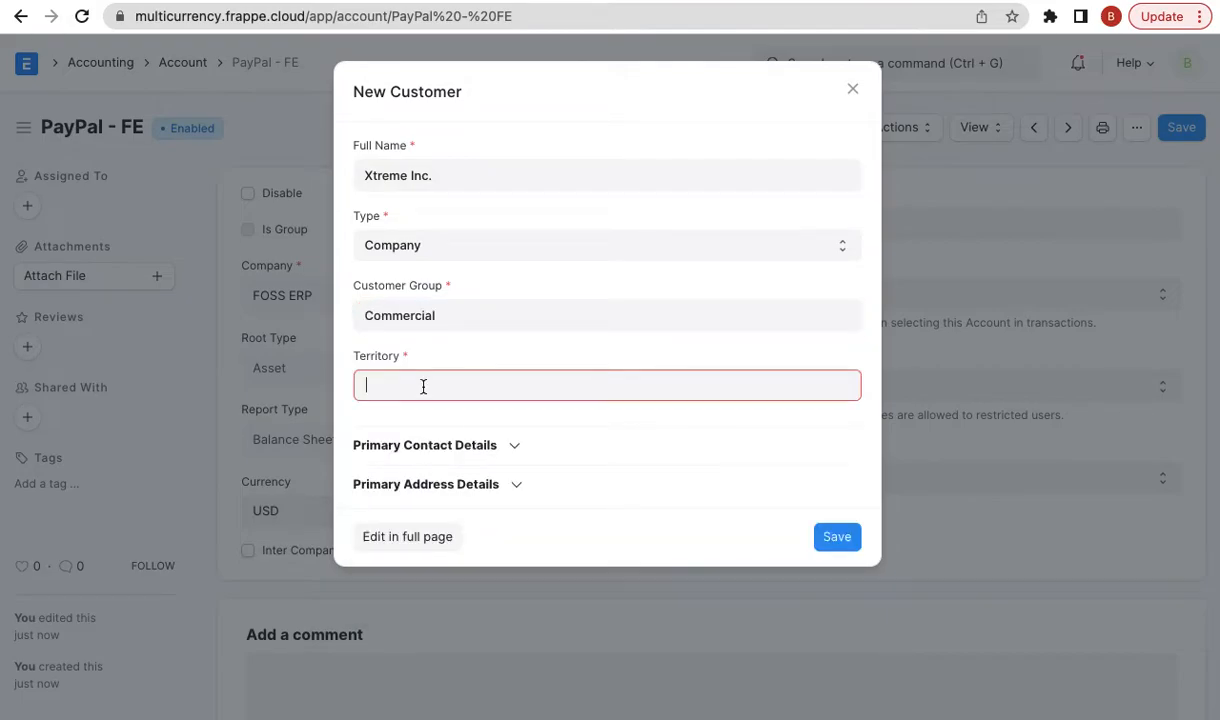
click(422, 543)
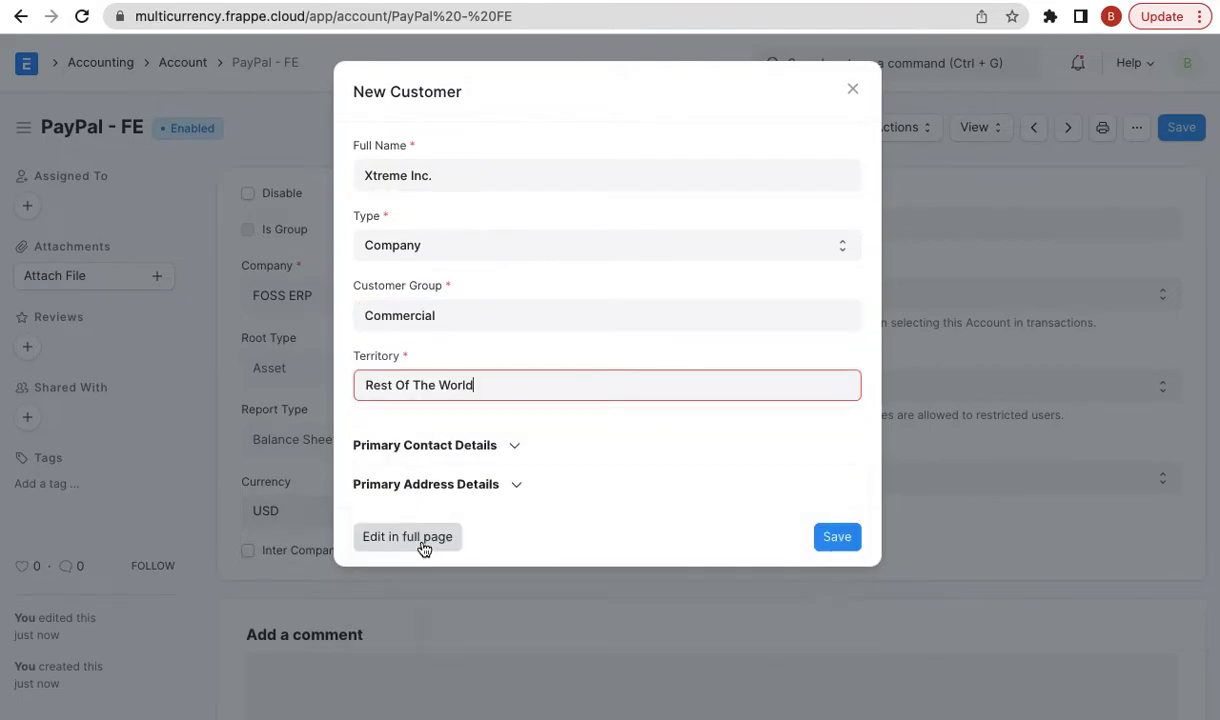
click(440, 543)
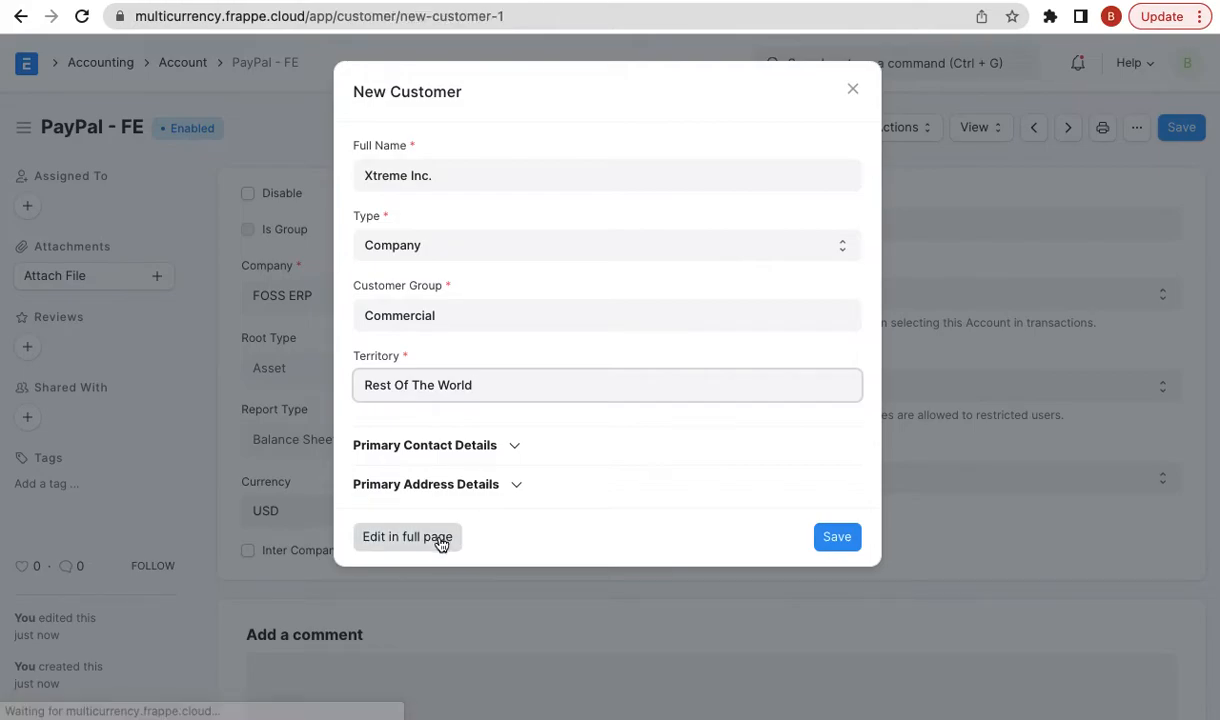
- Set Xtreme Inc.'s billing currency to USD and save the customer
scroll(493, 510, down, 5)
scroll(493, 513, down, 1)
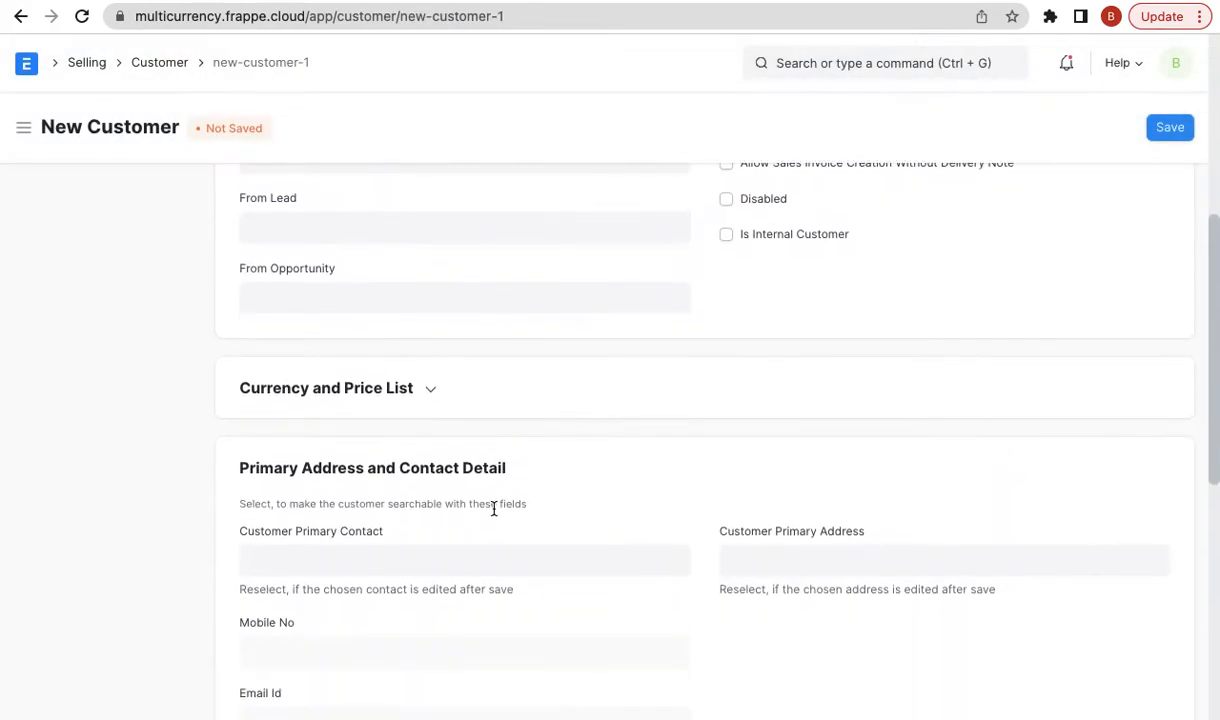
click(422, 402)
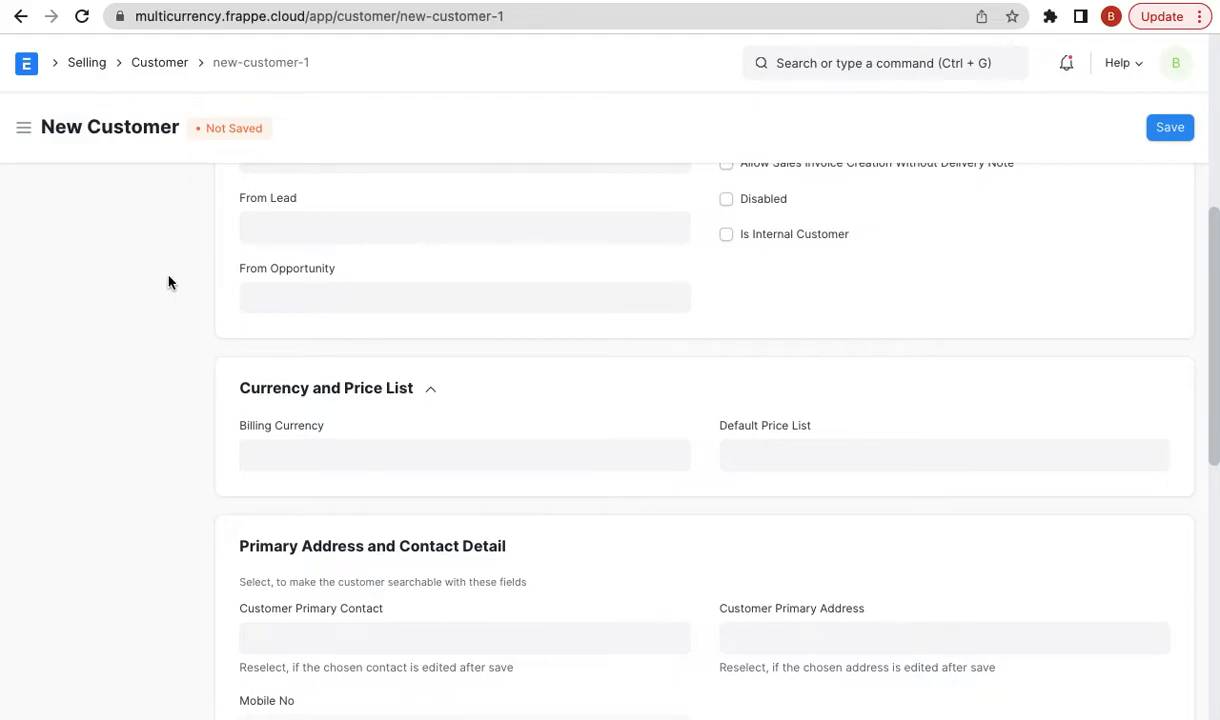
click(336, 456)
text(usd)
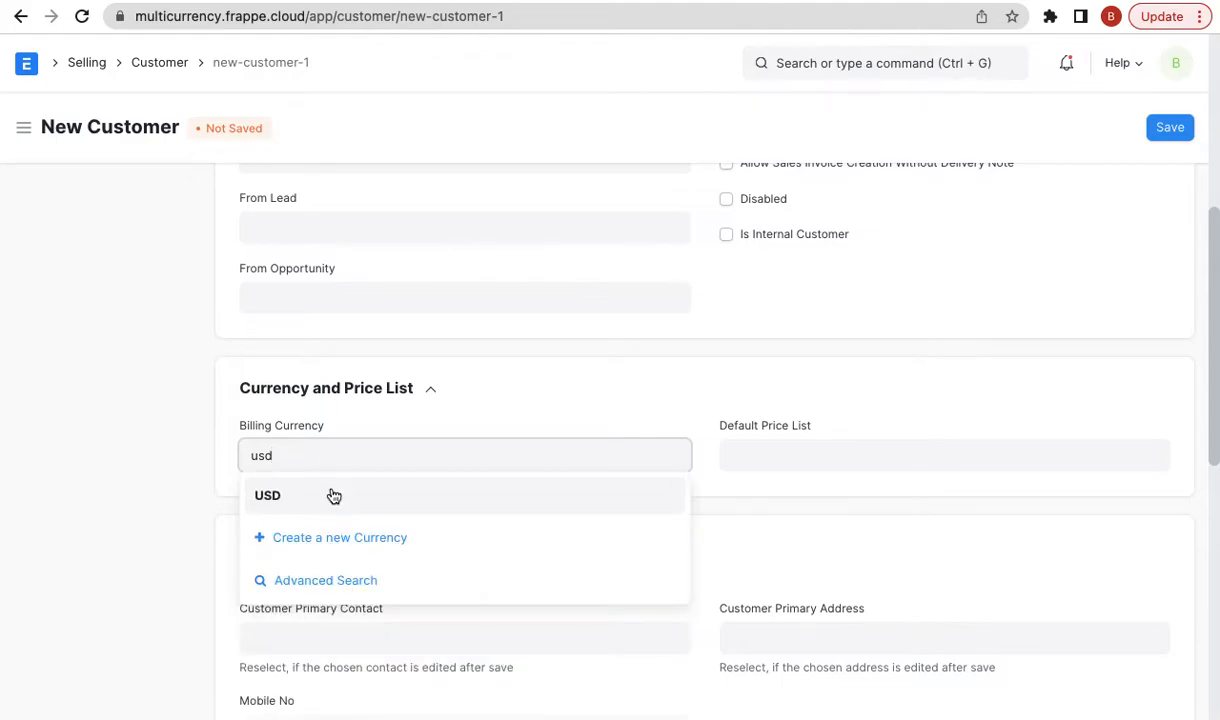
click(334, 496)
scroll(332, 493, up, 2)
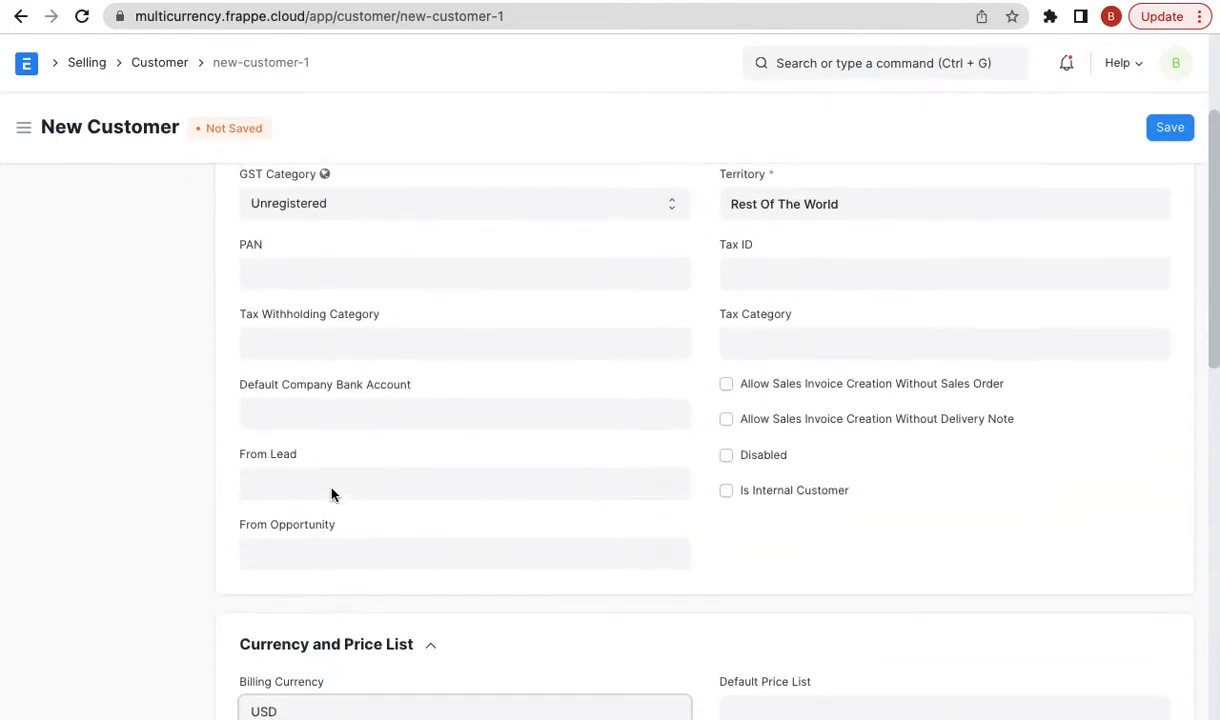
scroll(333, 492, up, 2)
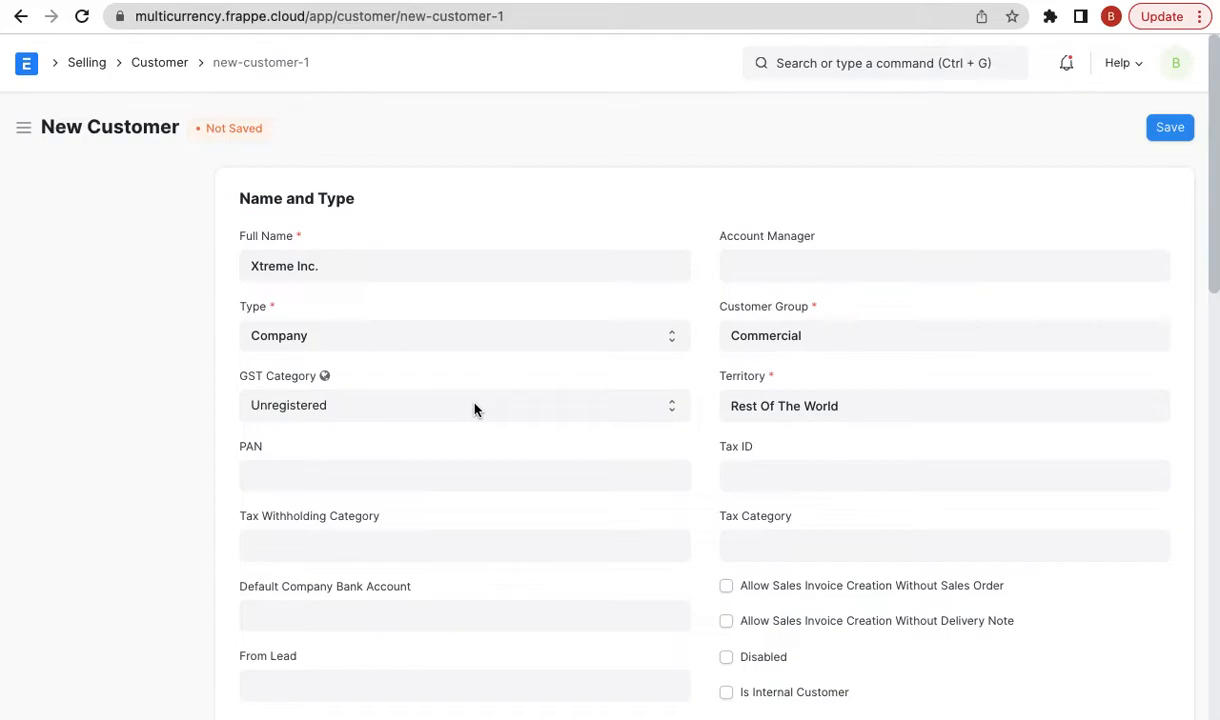
scroll(476, 408, down, 4)
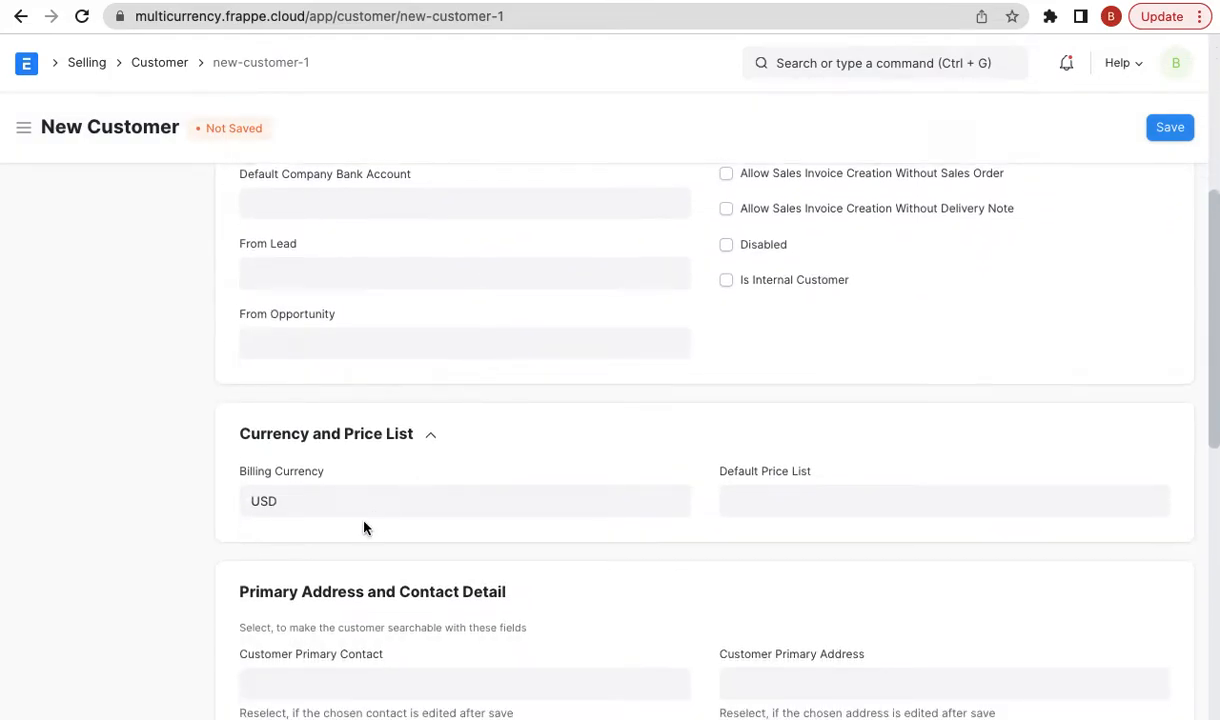
click(1168, 131)
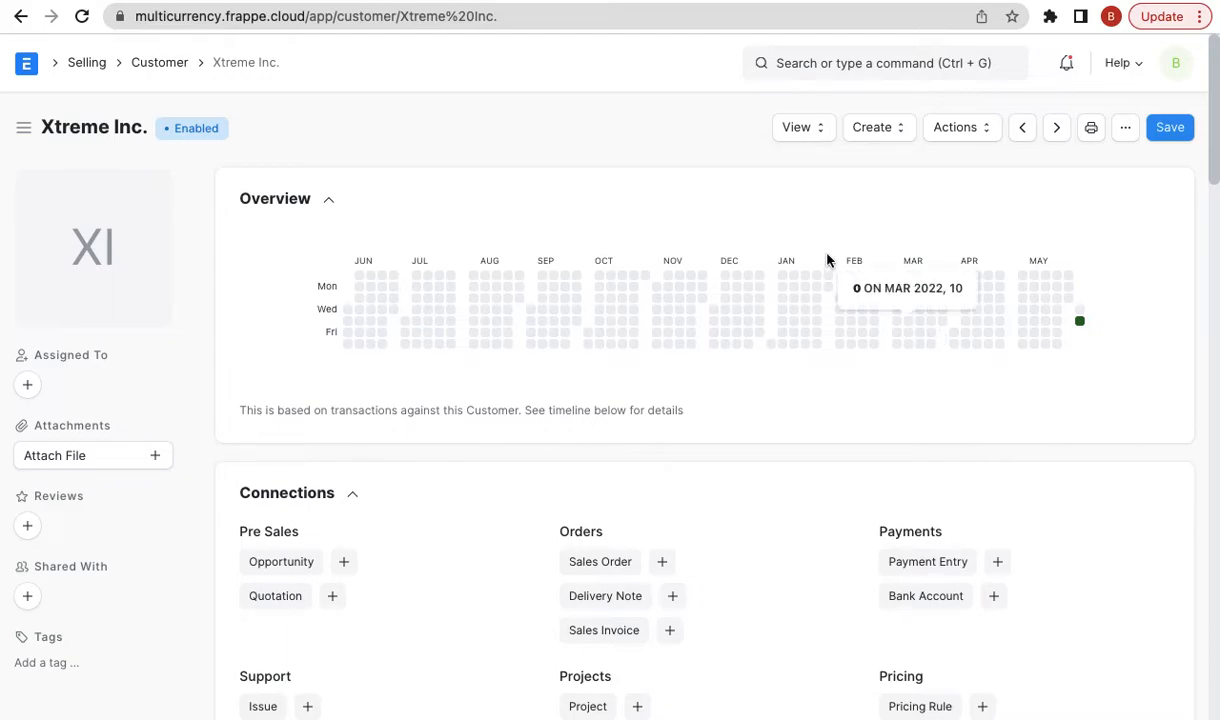
- Open the Chart of Accounts through the search bar
click(833, 72)
text(chart of)
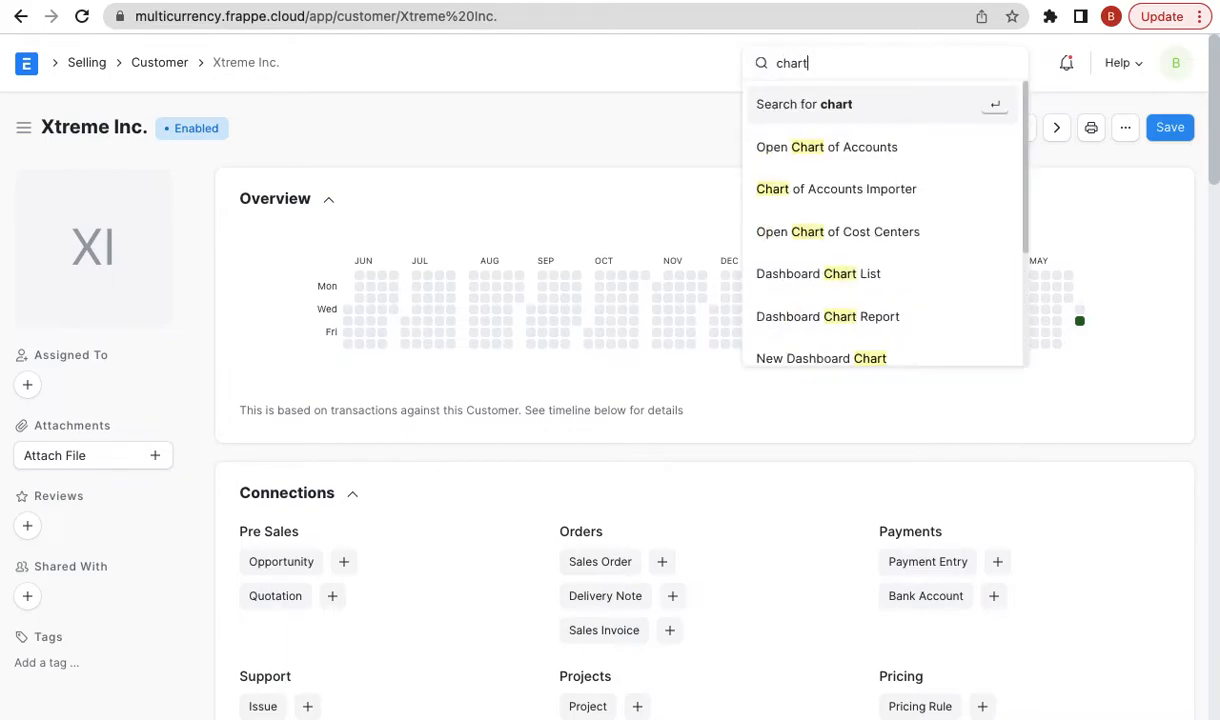
key(Down)
key(Return)
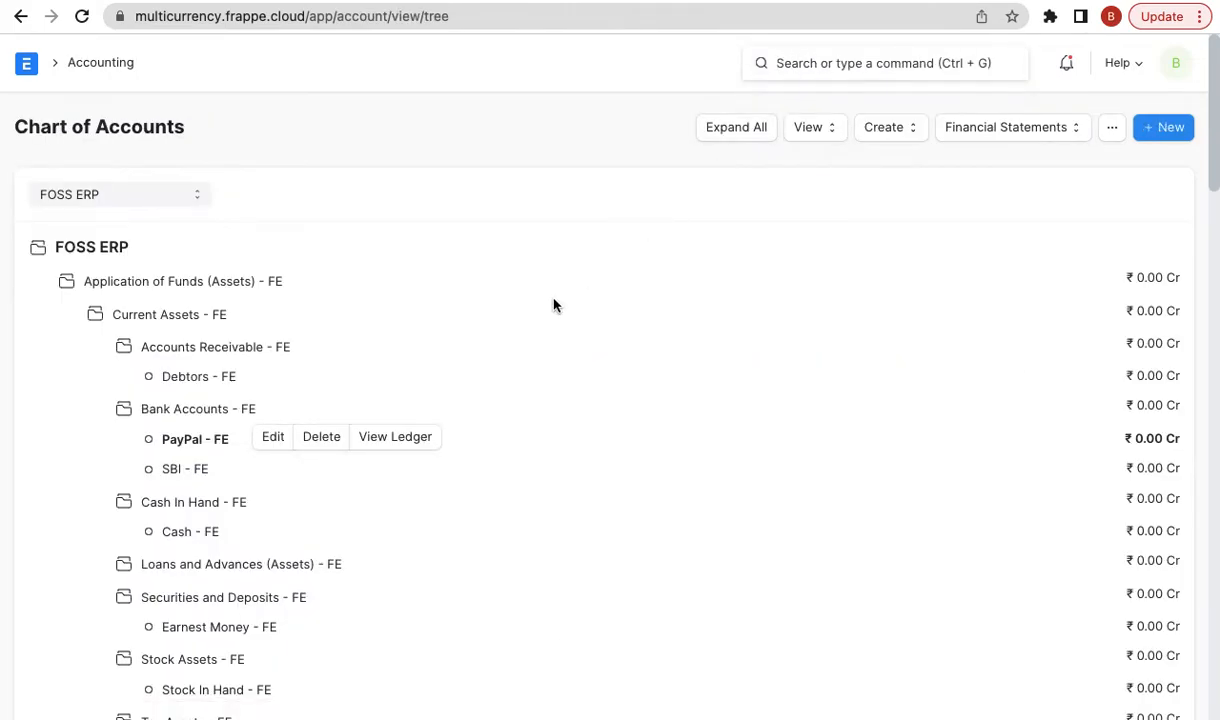
- Add Debtors USD as a USD Receivable account under Accounts Receivable
click(259, 350)
click(452, 345)
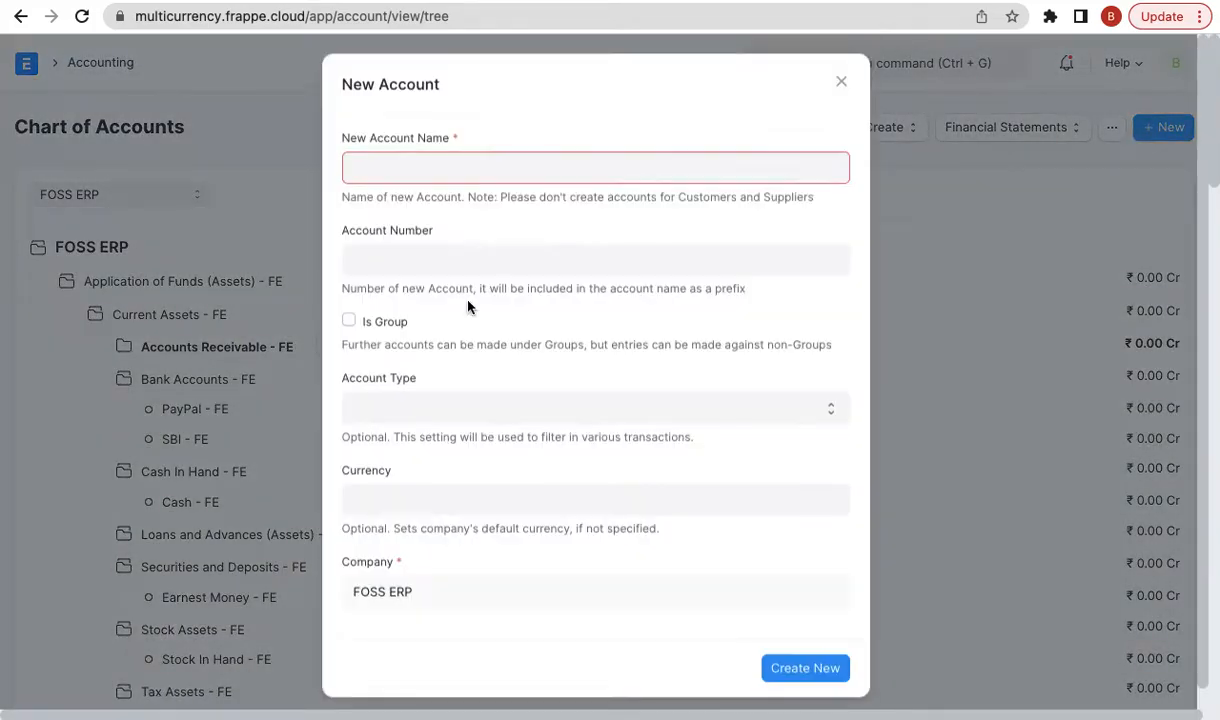
text(De)
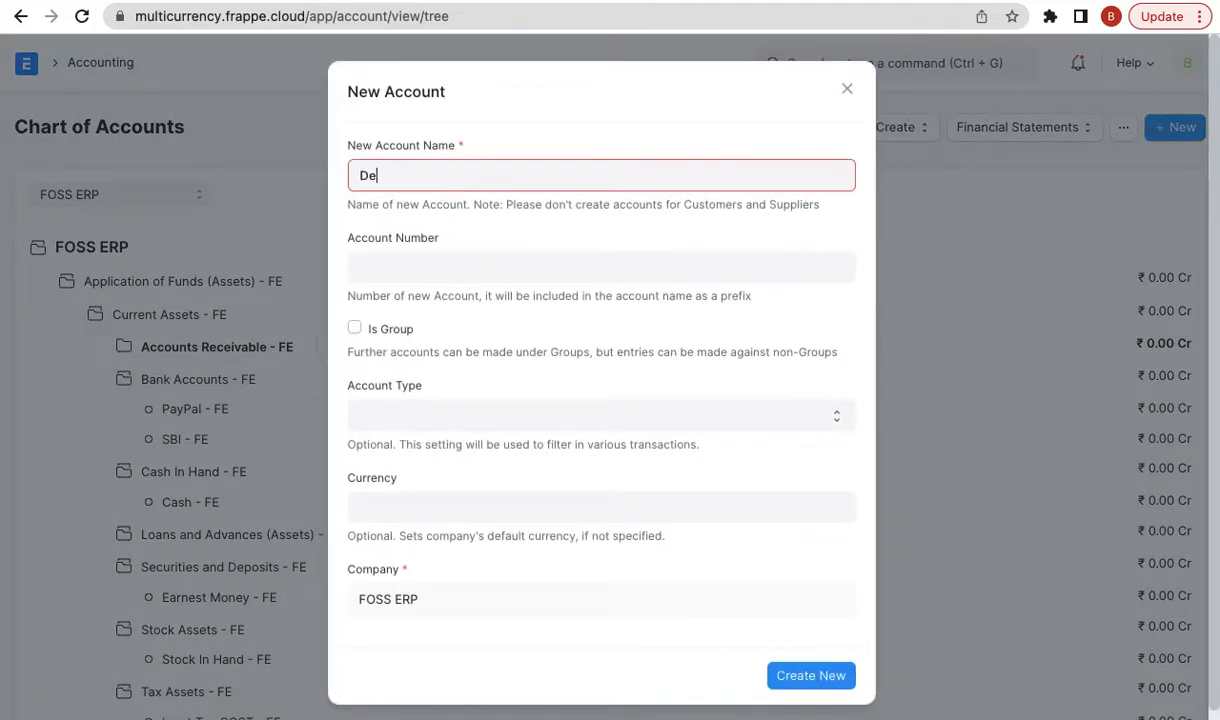
text(btors USD)
click(420, 415)
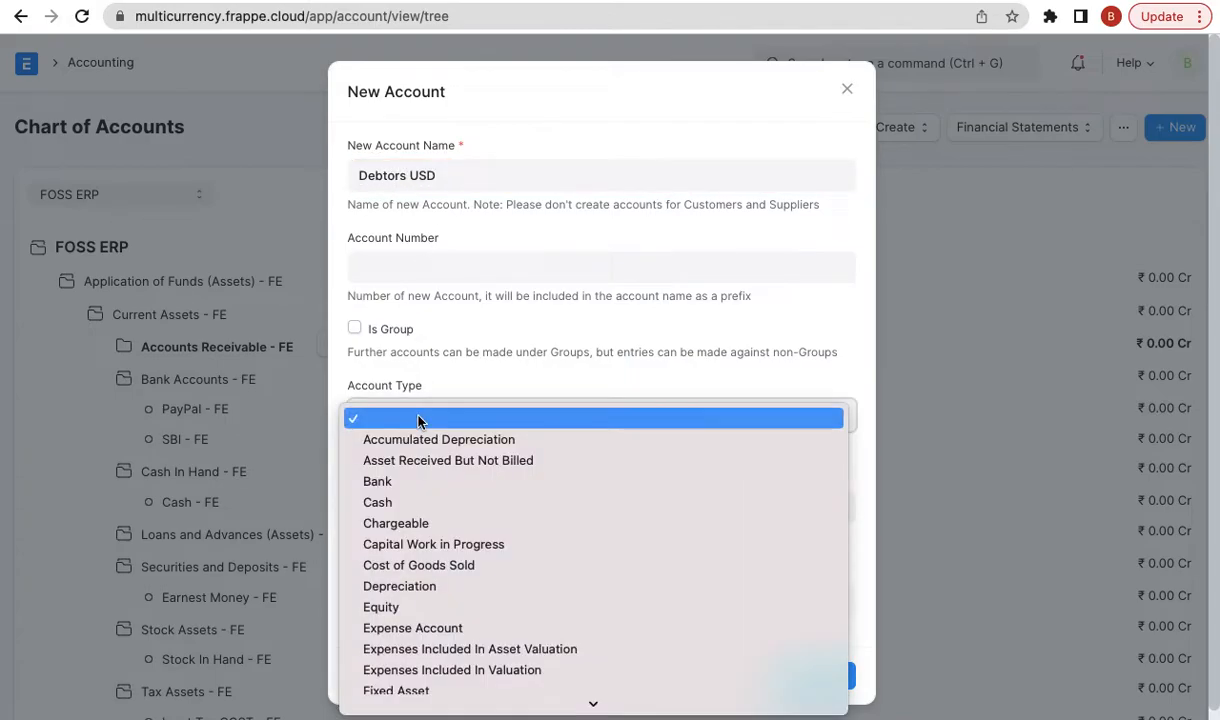
key(r)
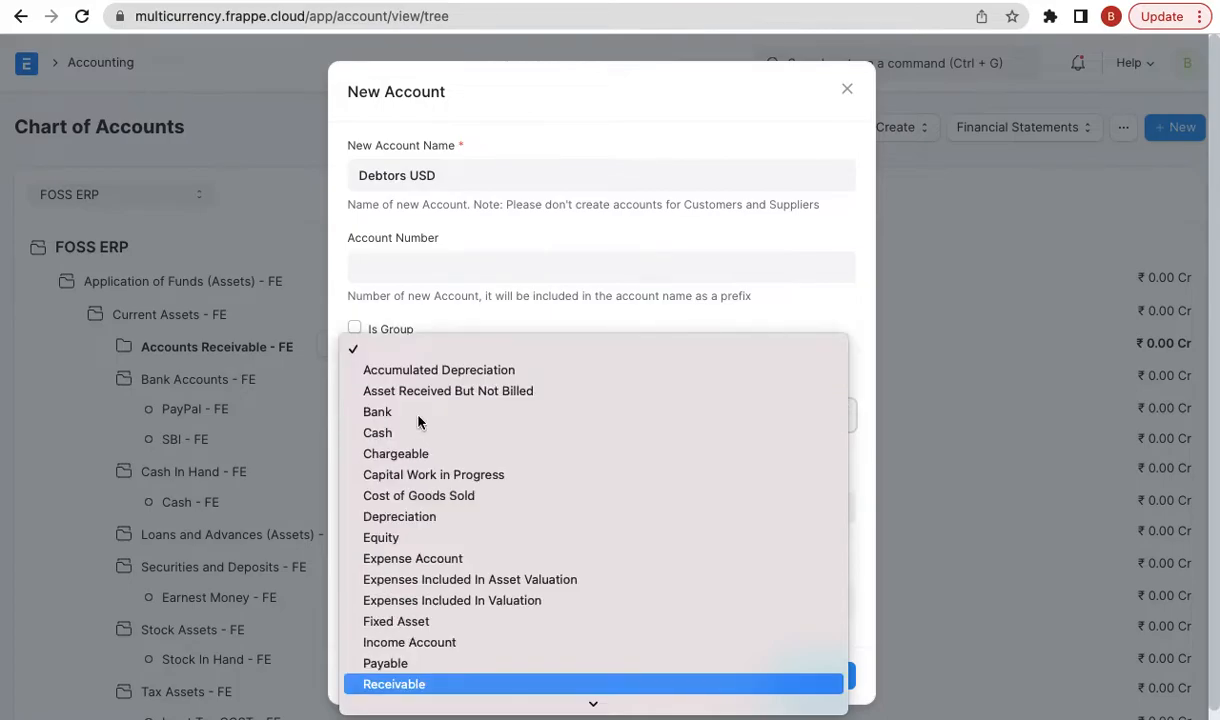
key(Return)
click(394, 510)
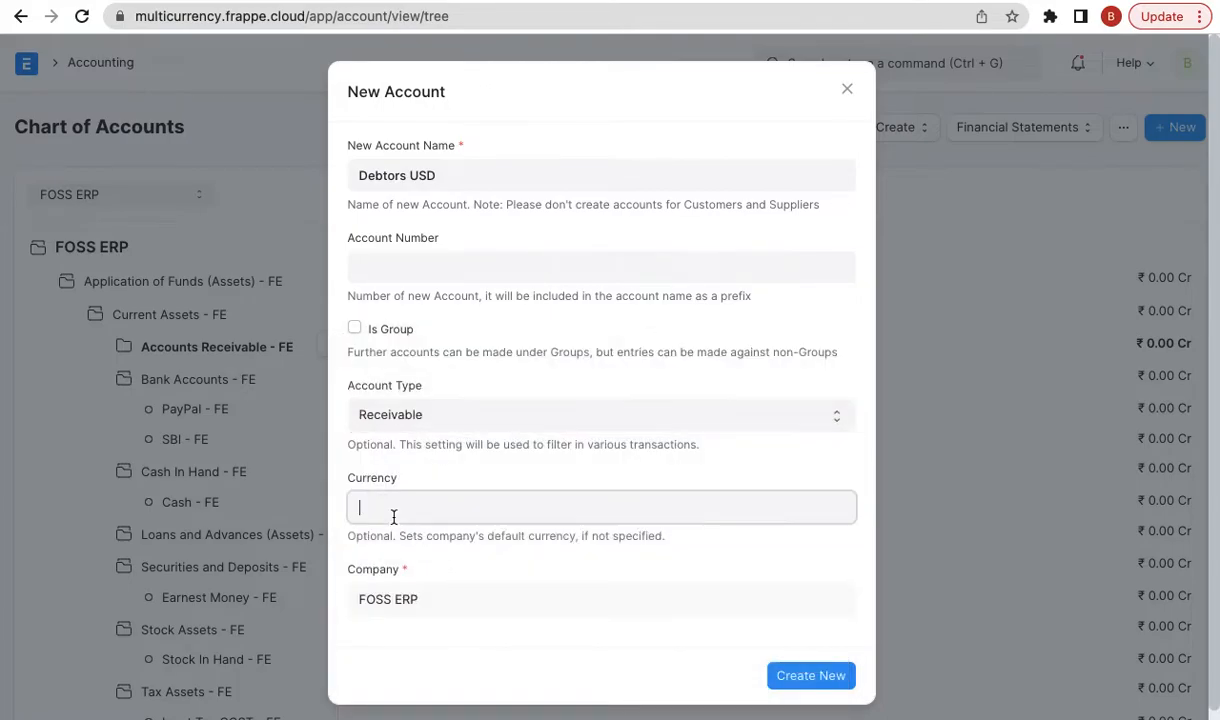
text(USD)
click(397, 540)
click(796, 676)
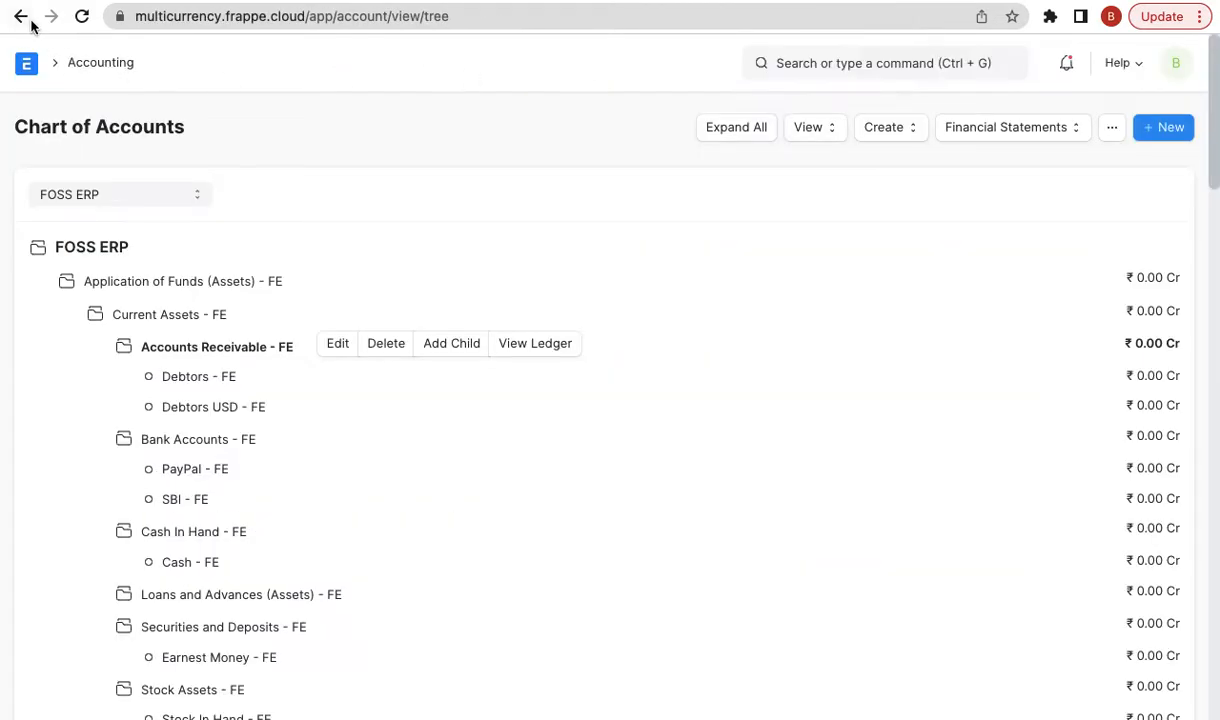
click(22, 17)
- Set Debtors USD - FE as Xtreme Inc.'s receivable account for FOSS ERP and save
scroll(457, 433, down, 15)
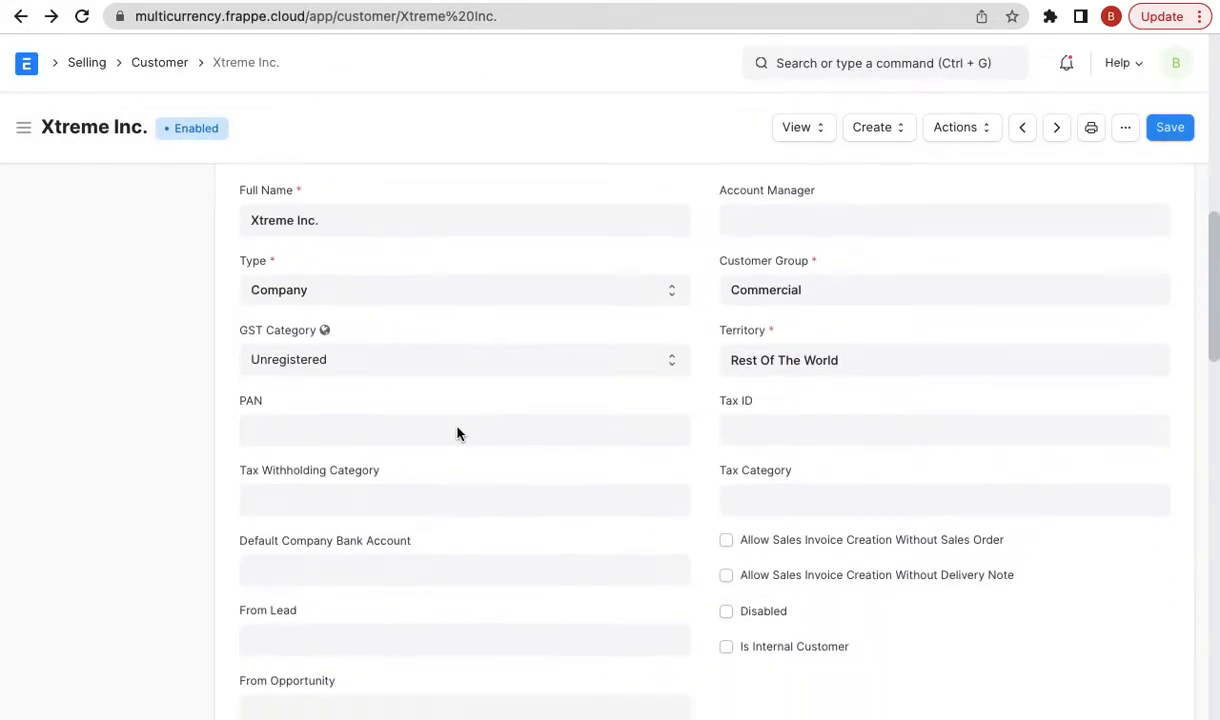
click(369, 392)
scroll(300, 360, down, 2)
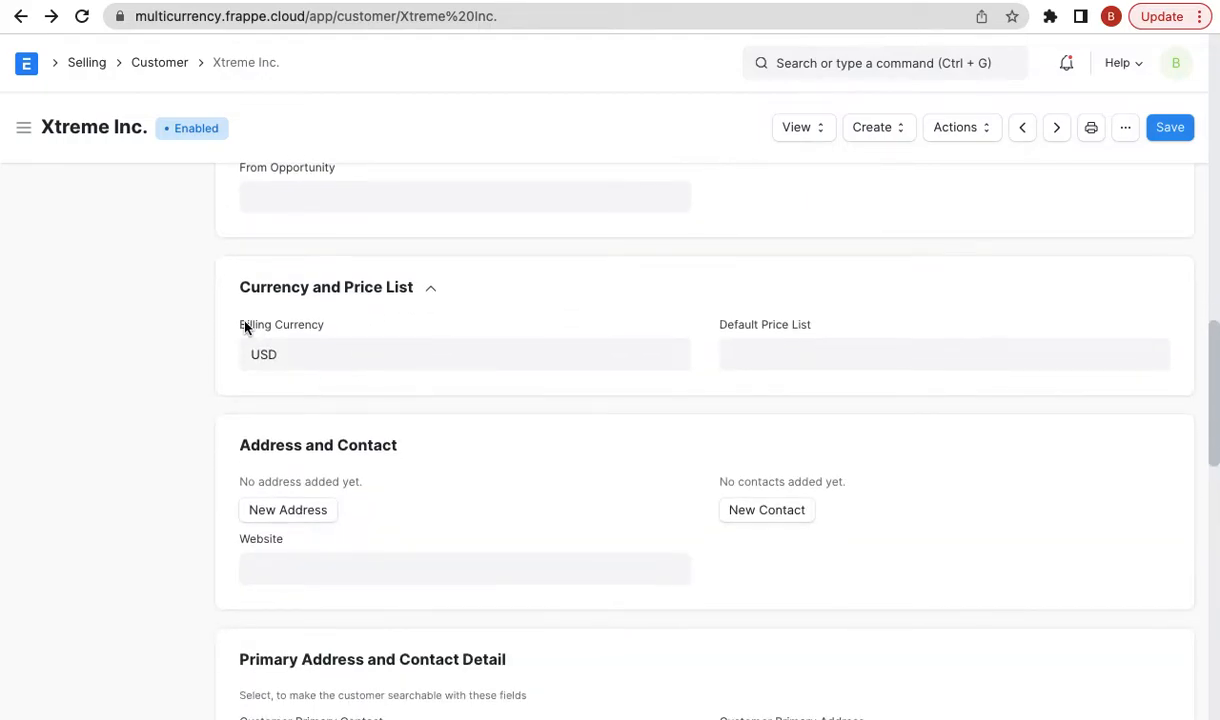
scroll(333, 325, down, 6)
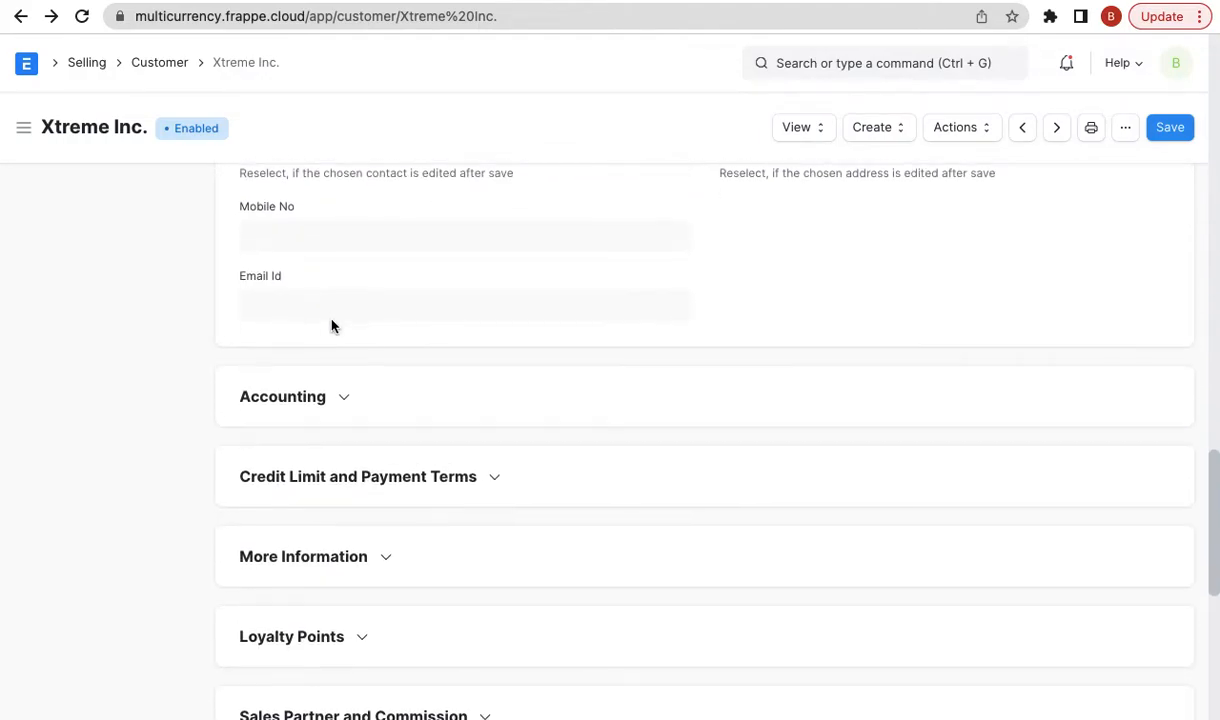
click(311, 395)
click(300, 621)
scroll(300, 620, down, 3)
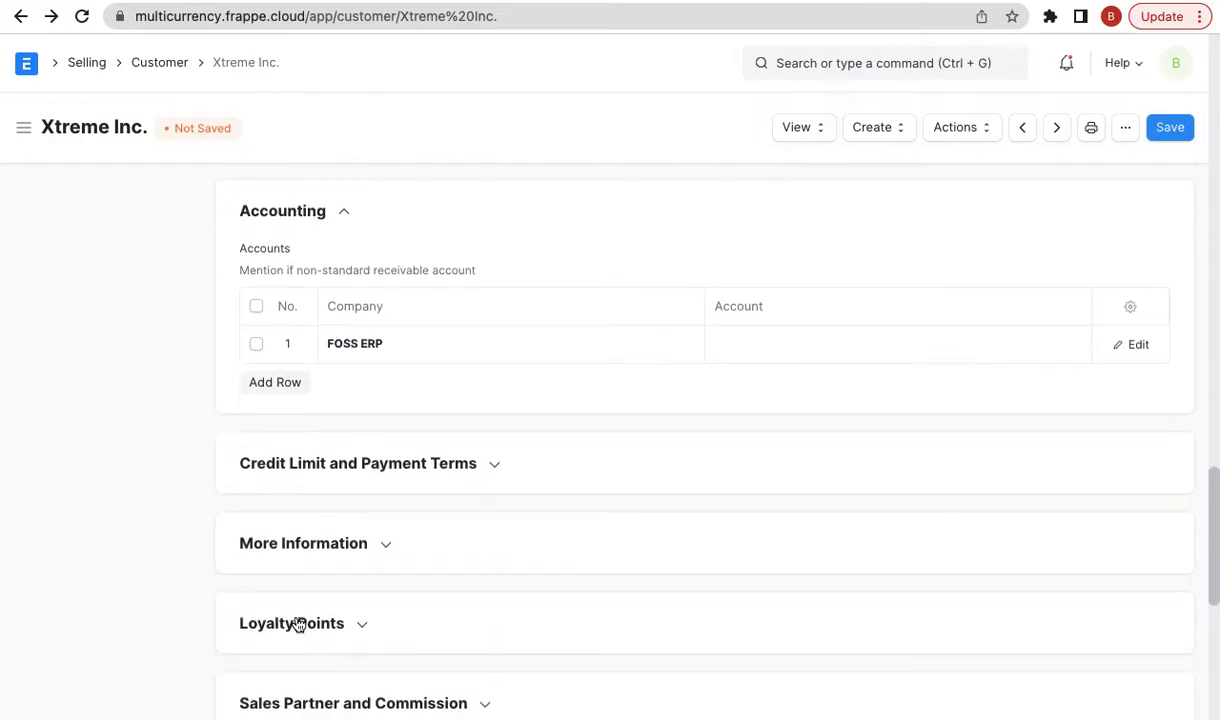
click(781, 266)
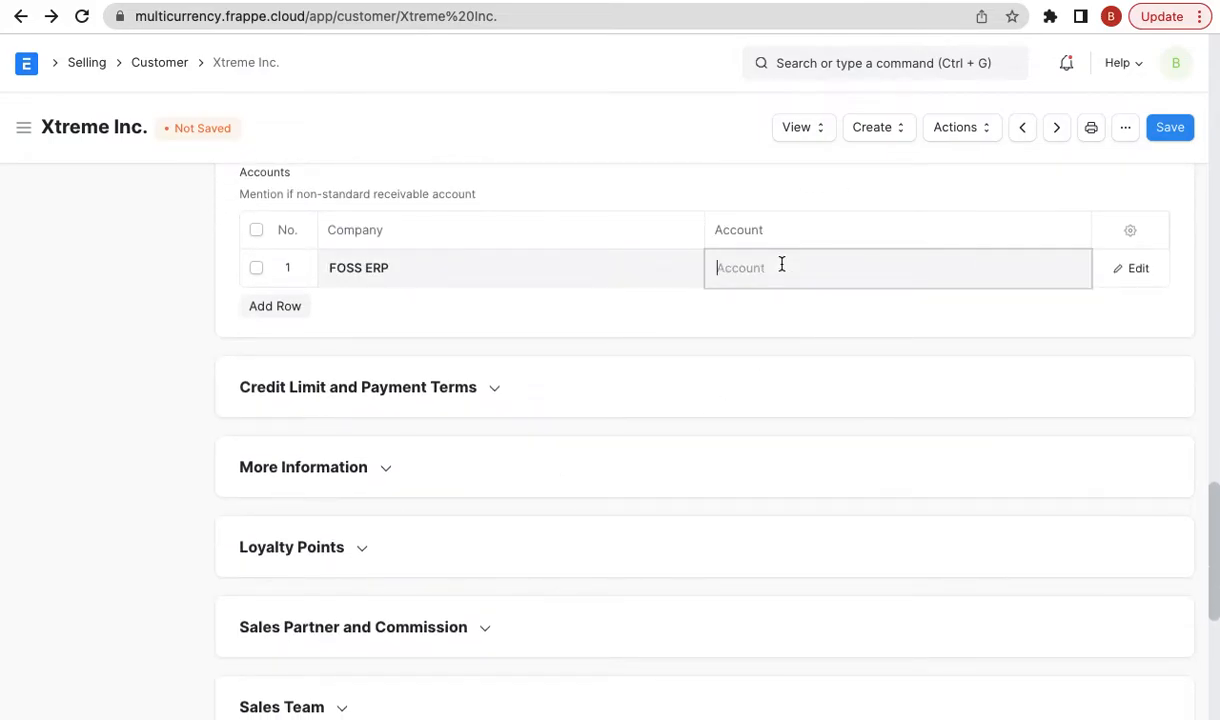
text(deb)
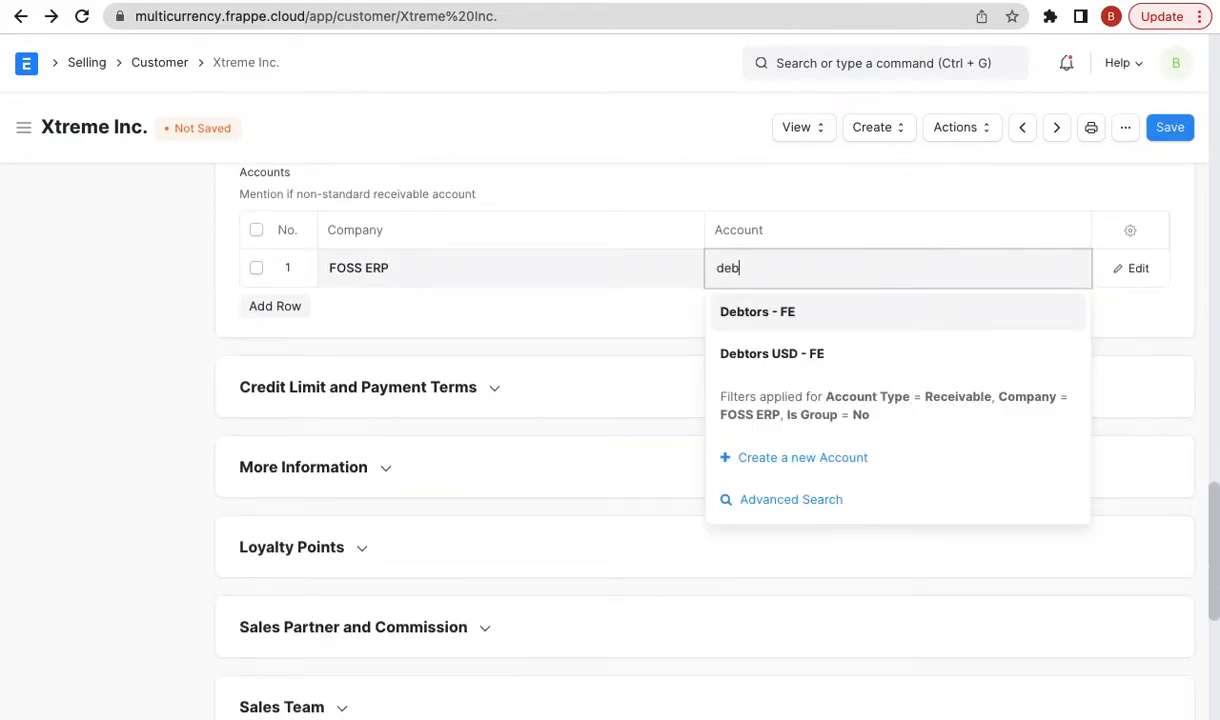
click(818, 357)
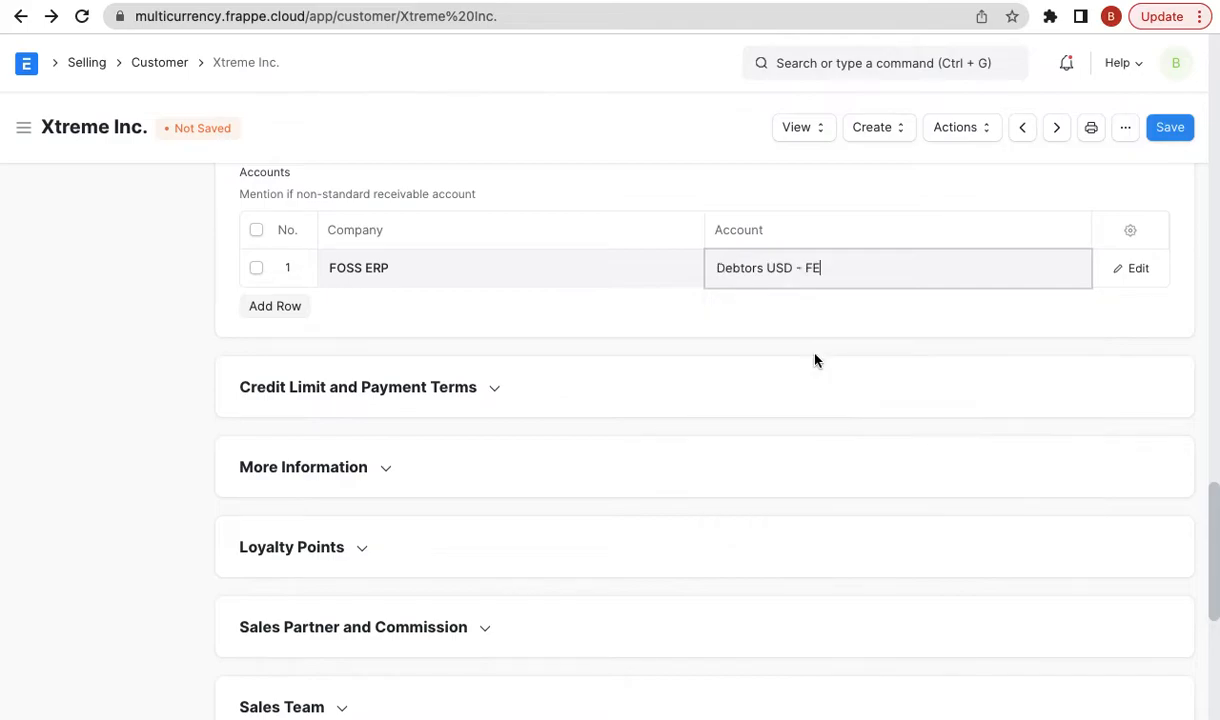
click(1170, 130)
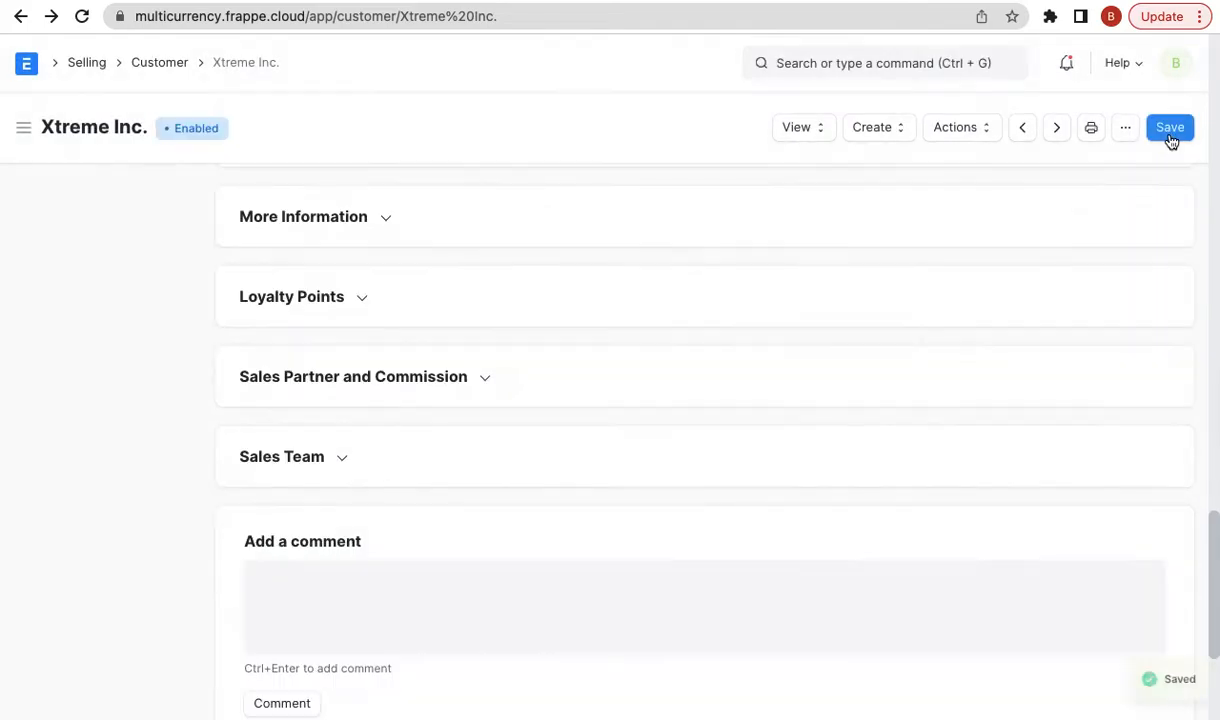
scroll(1088, 277, up, 5)
scroll(1088, 277, up, 10)
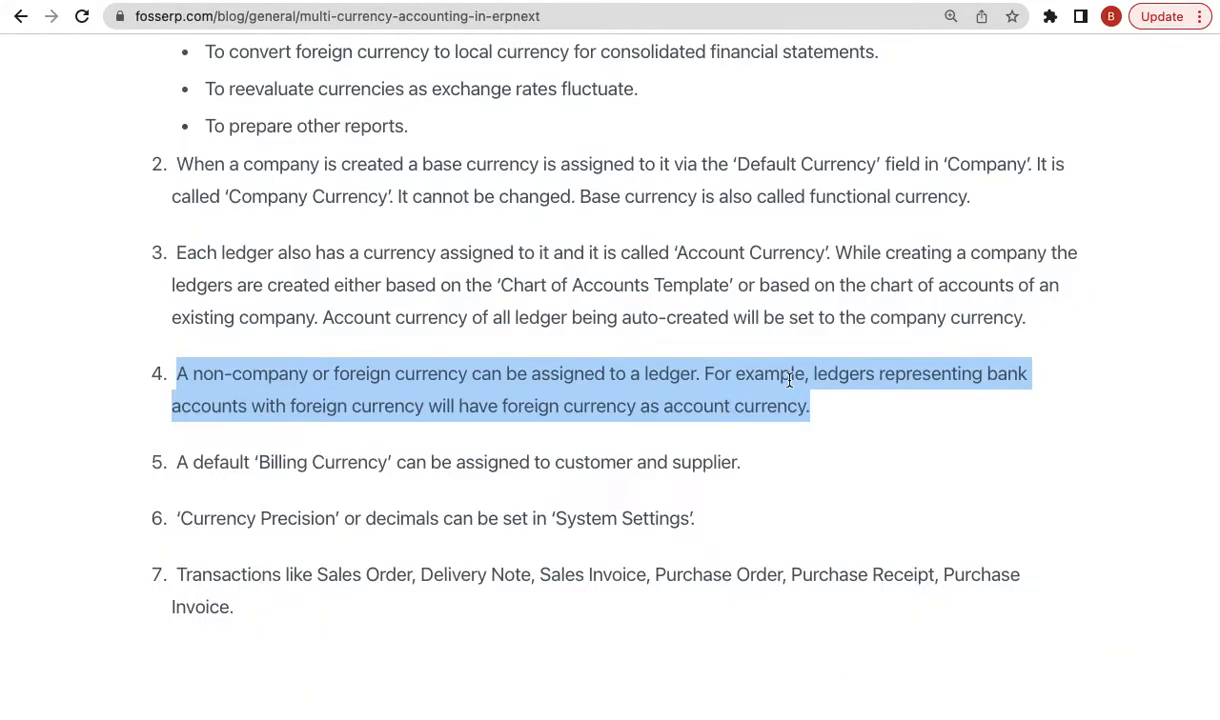
- Highlight blog points 5 (billing currency) and 6 (currency precision), then return to the customer page
scroll(790, 302, down, 1)
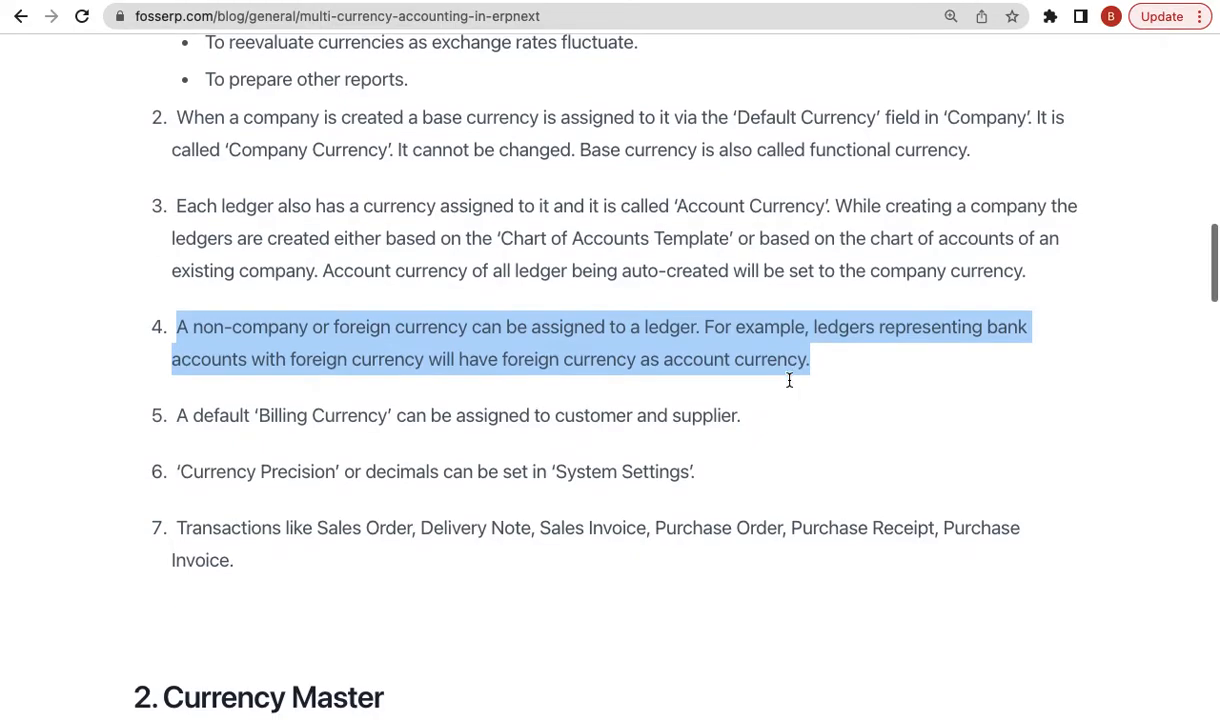
triple_click(686, 418)
scroll(630, 400, down, 1)
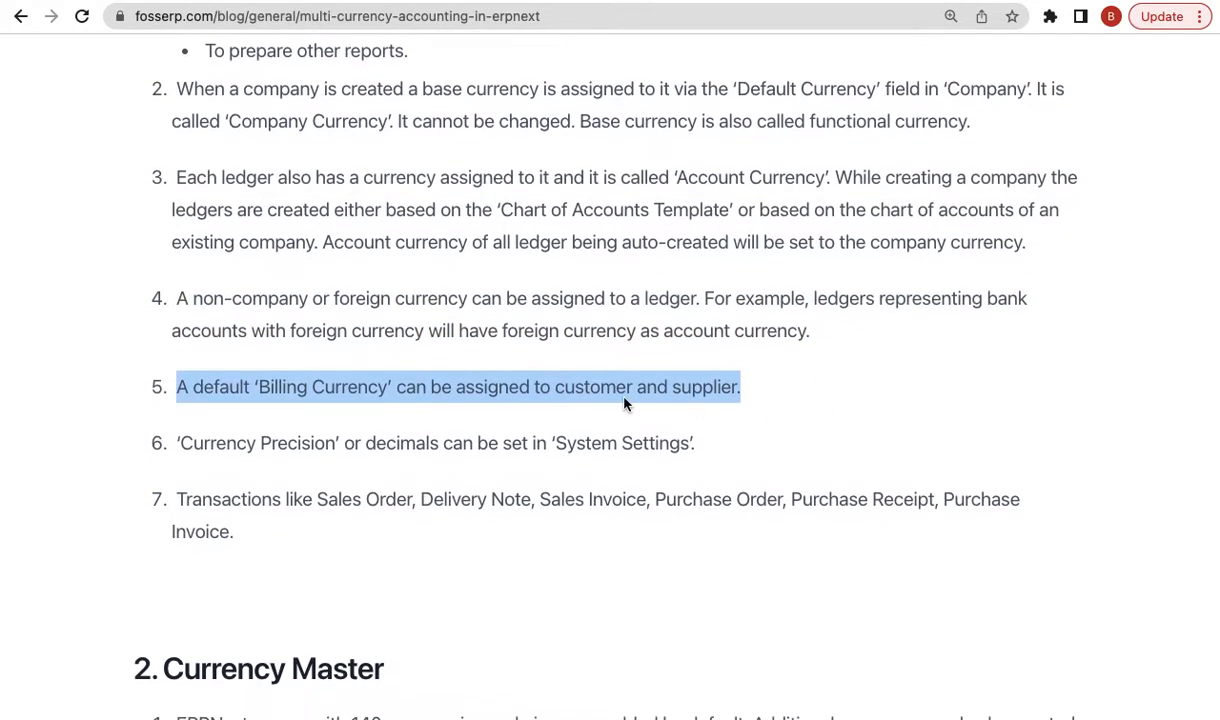
double_click(627, 448)
triple_click(627, 448)
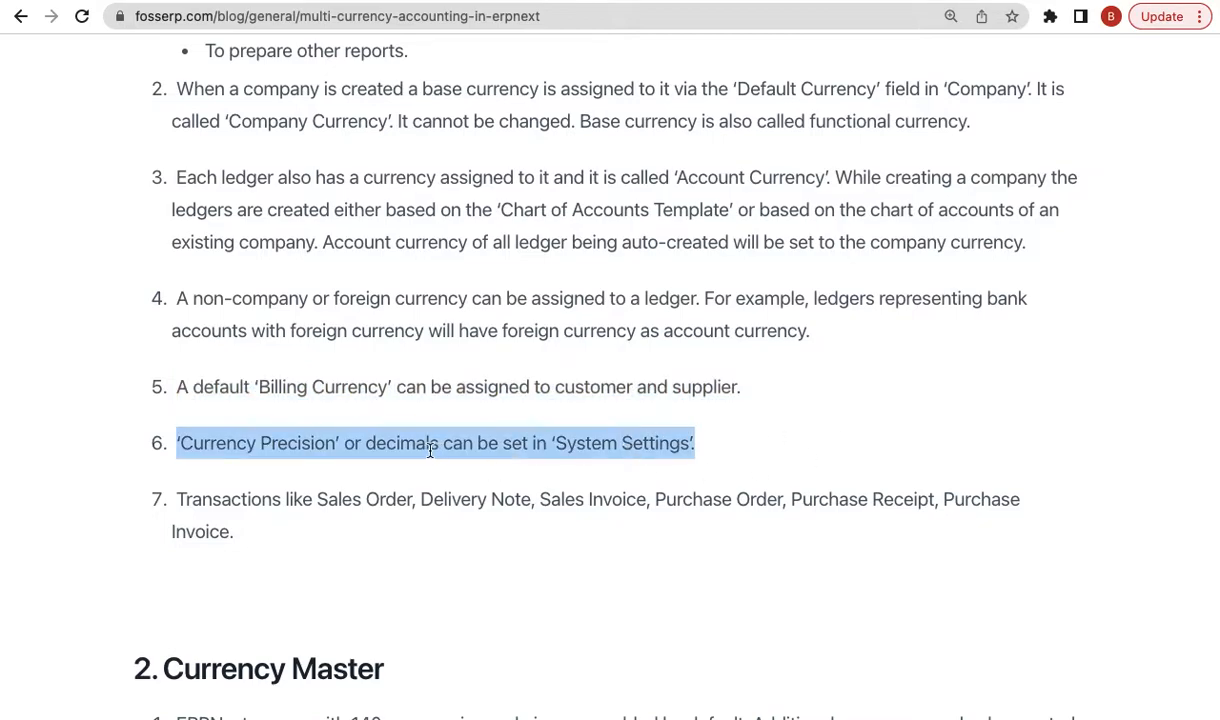
key(ctrl+Tab)
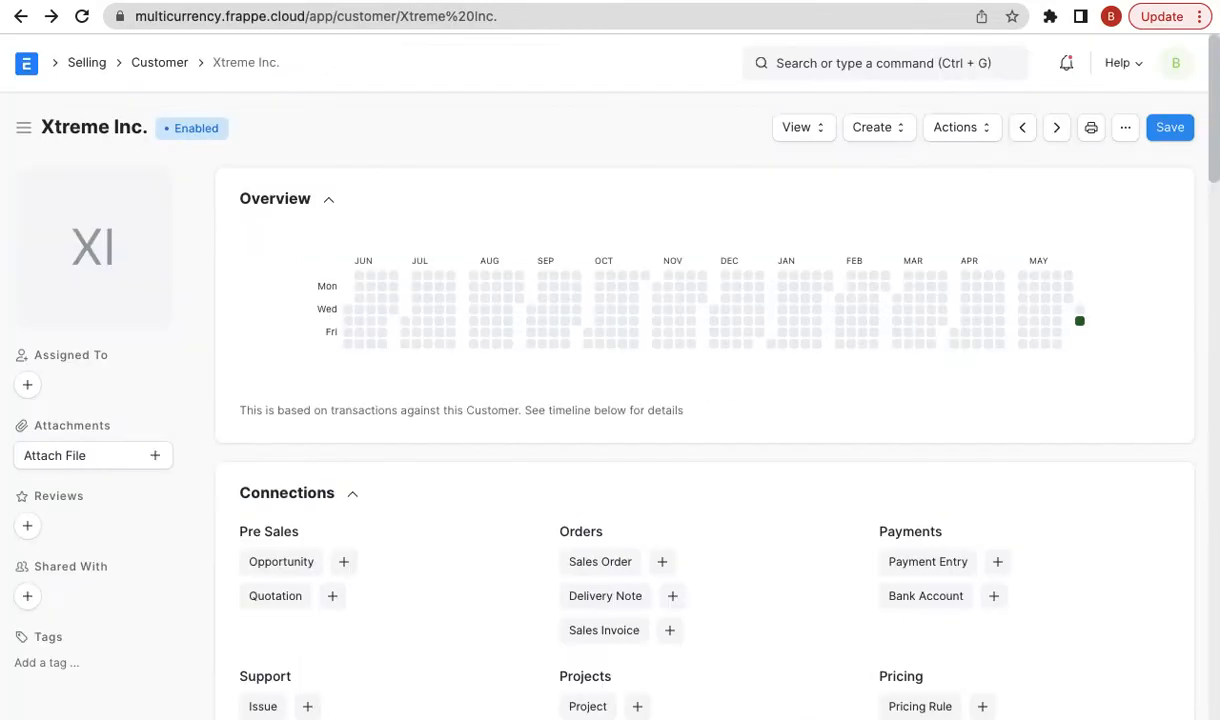
- Open System Settings and set Currency Precision to 2 under Date and Number Format
click(826, 66)
text(system s)
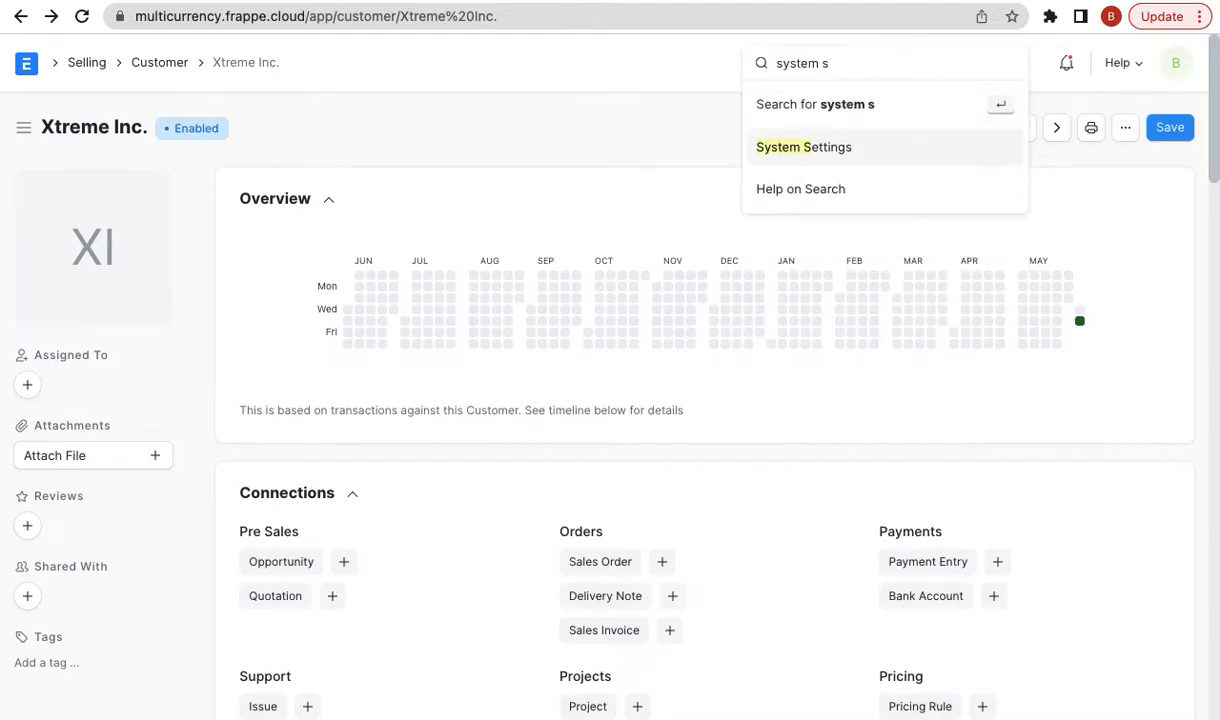
key(Return)
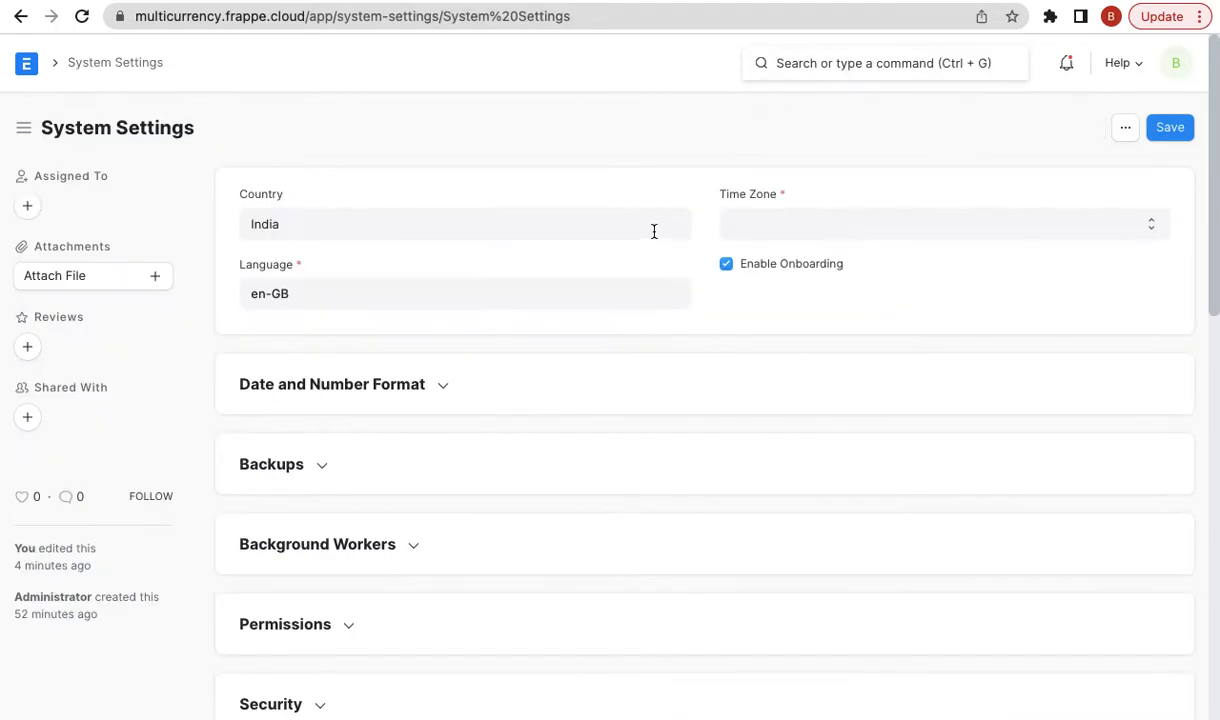
click(366, 388)
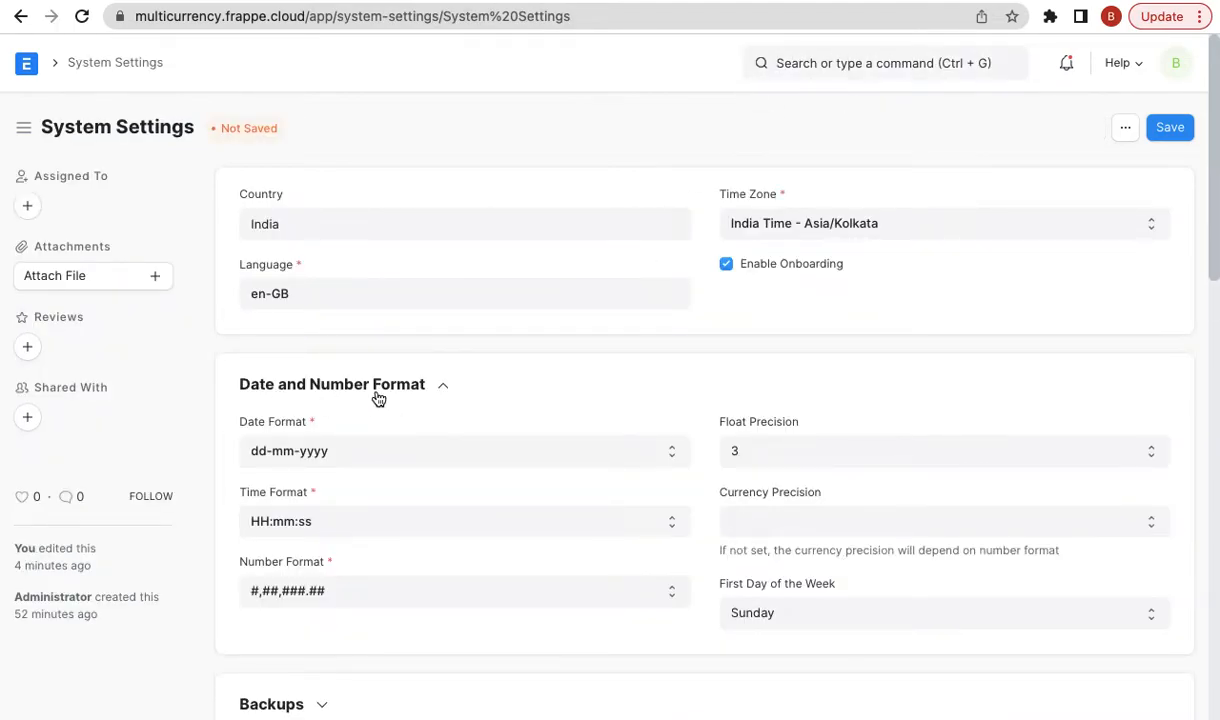
click(812, 522)
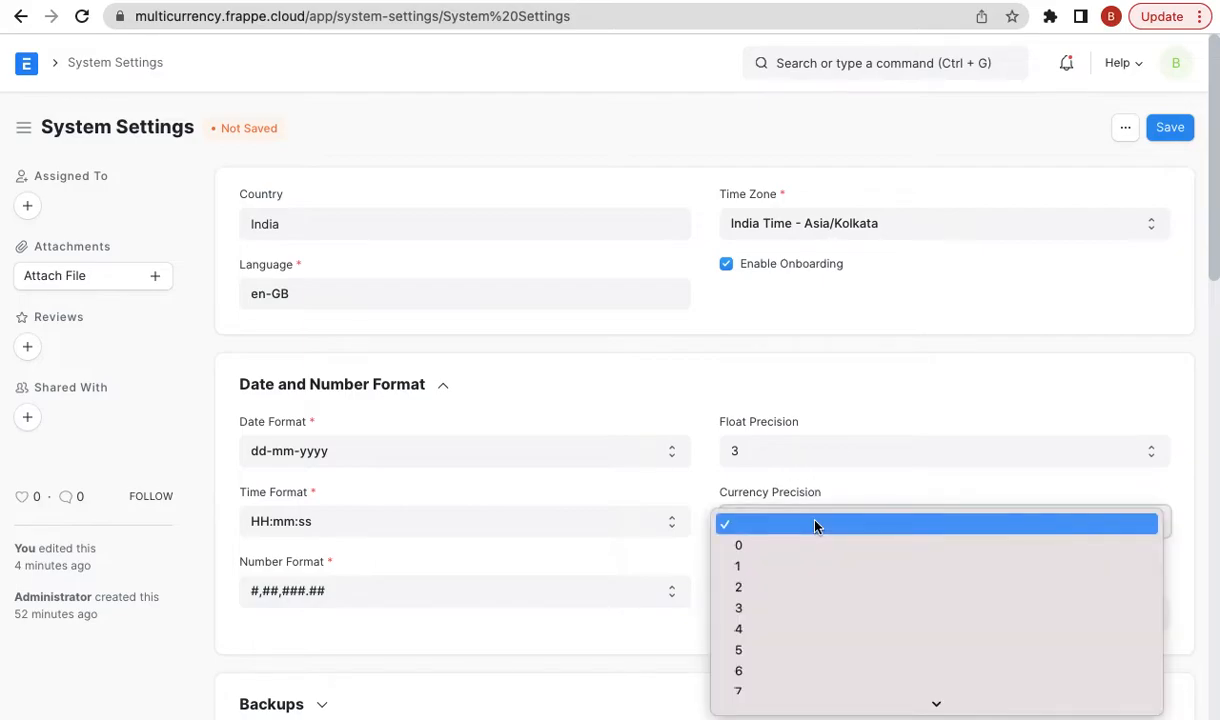
click(822, 587)
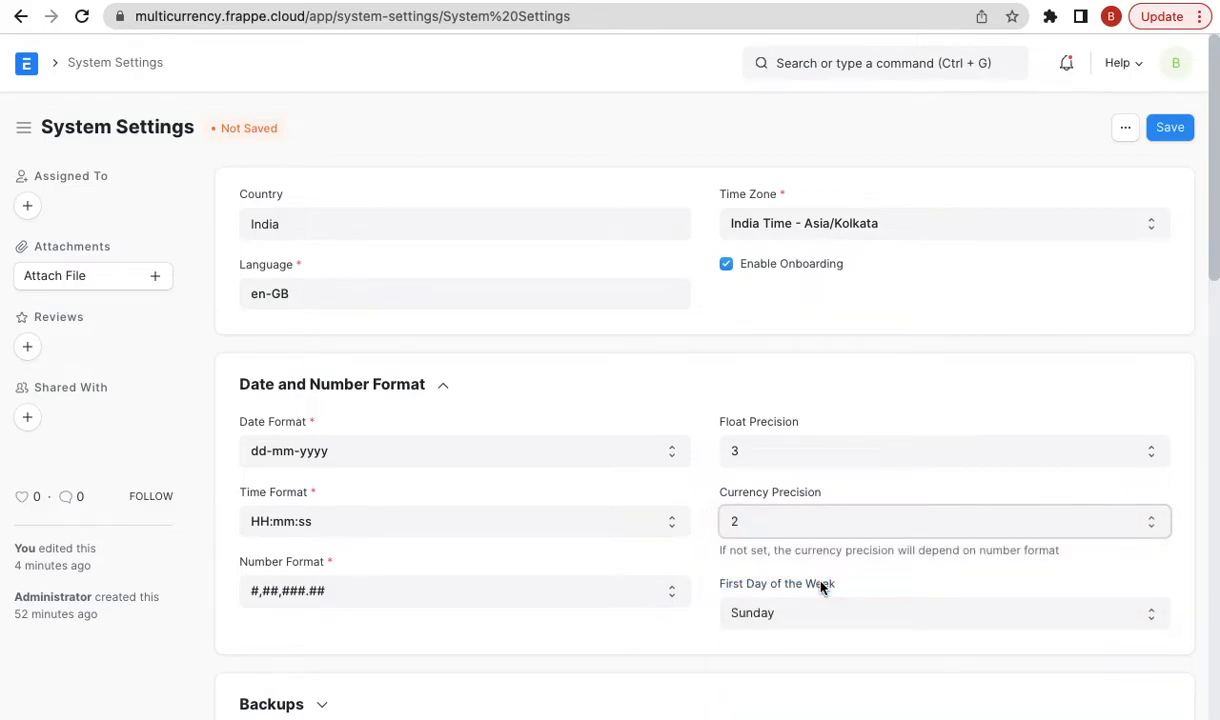
- Confirm Currency Precision stays at 2 and save System Settings
scroll(820, 454, down, 1)
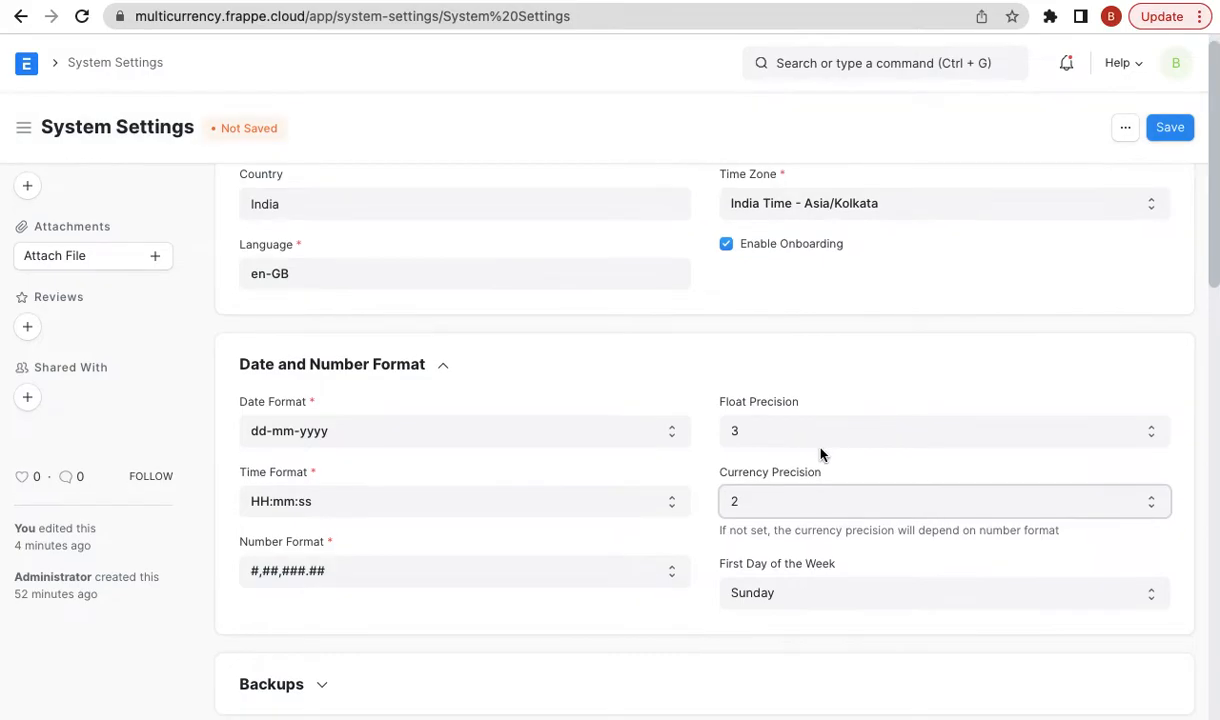
scroll(822, 455, down, 1)
click(806, 474)
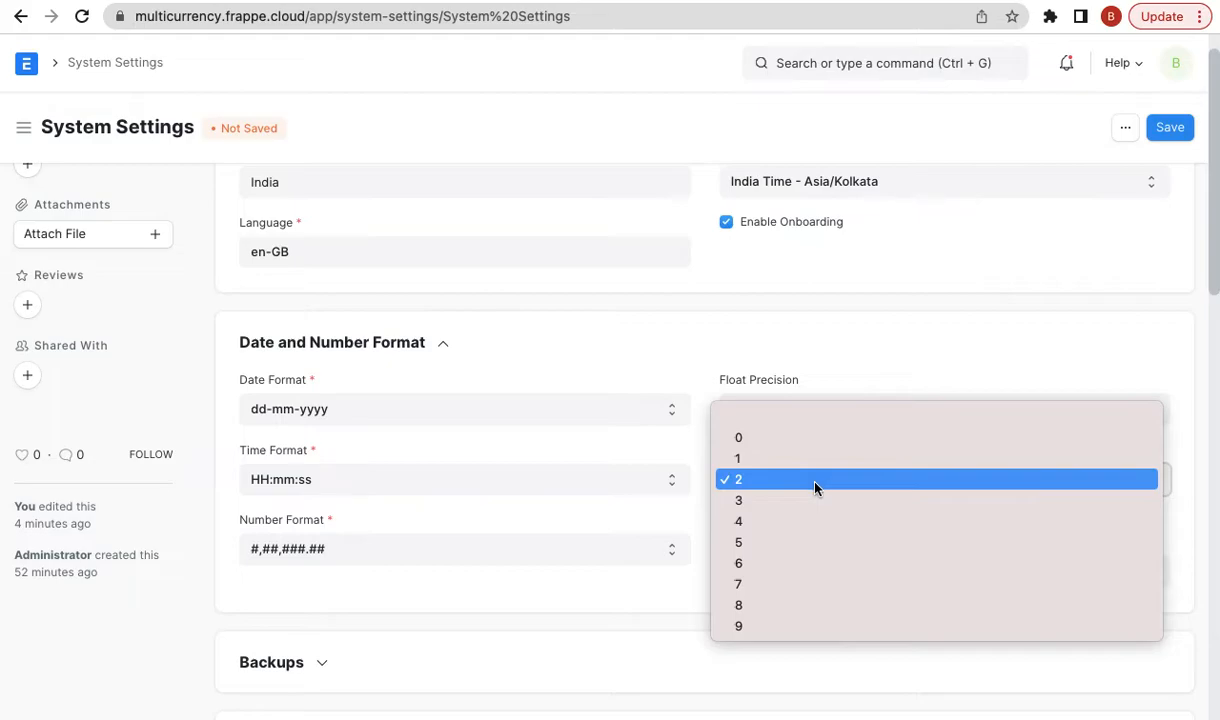
click(820, 484)
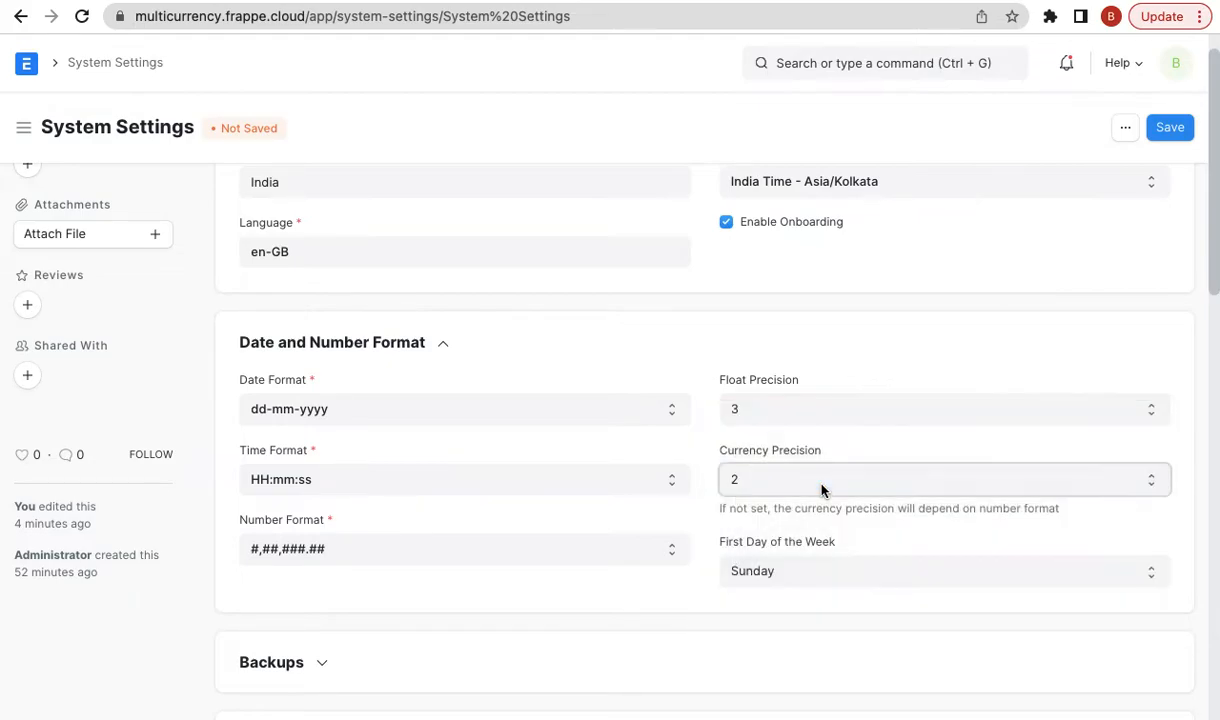
click(1167, 127)
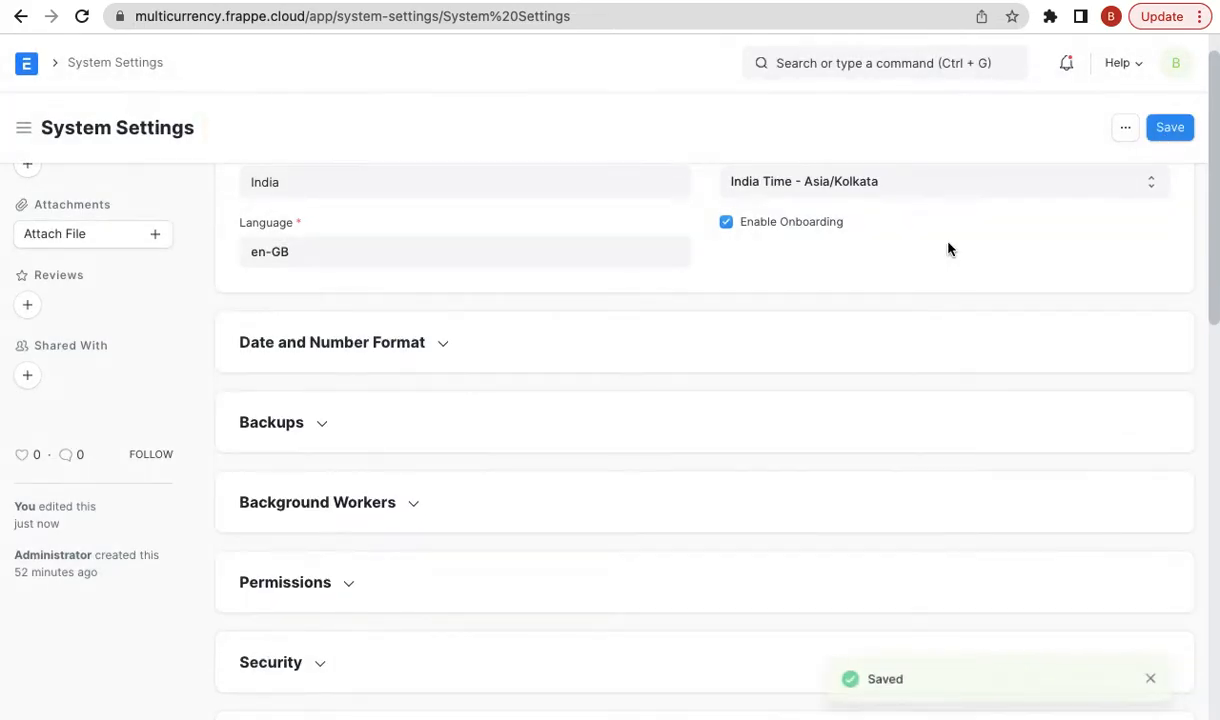
scroll(683, 262, up, 1)
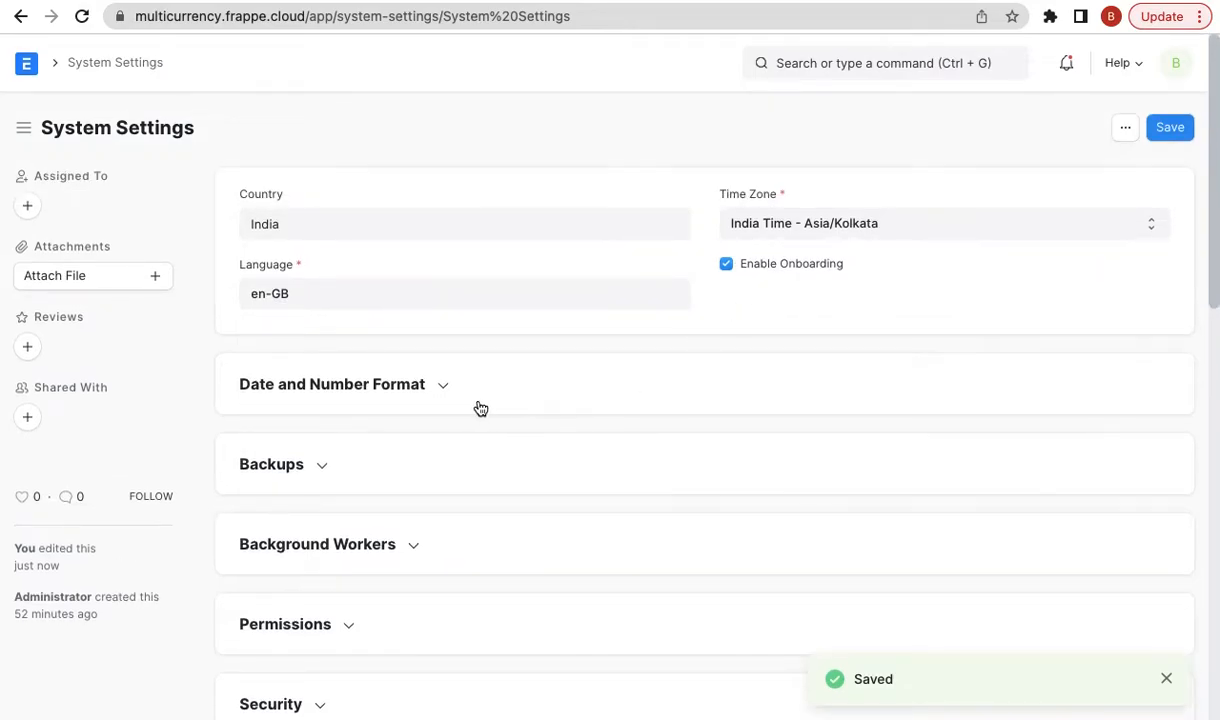
click(412, 394)
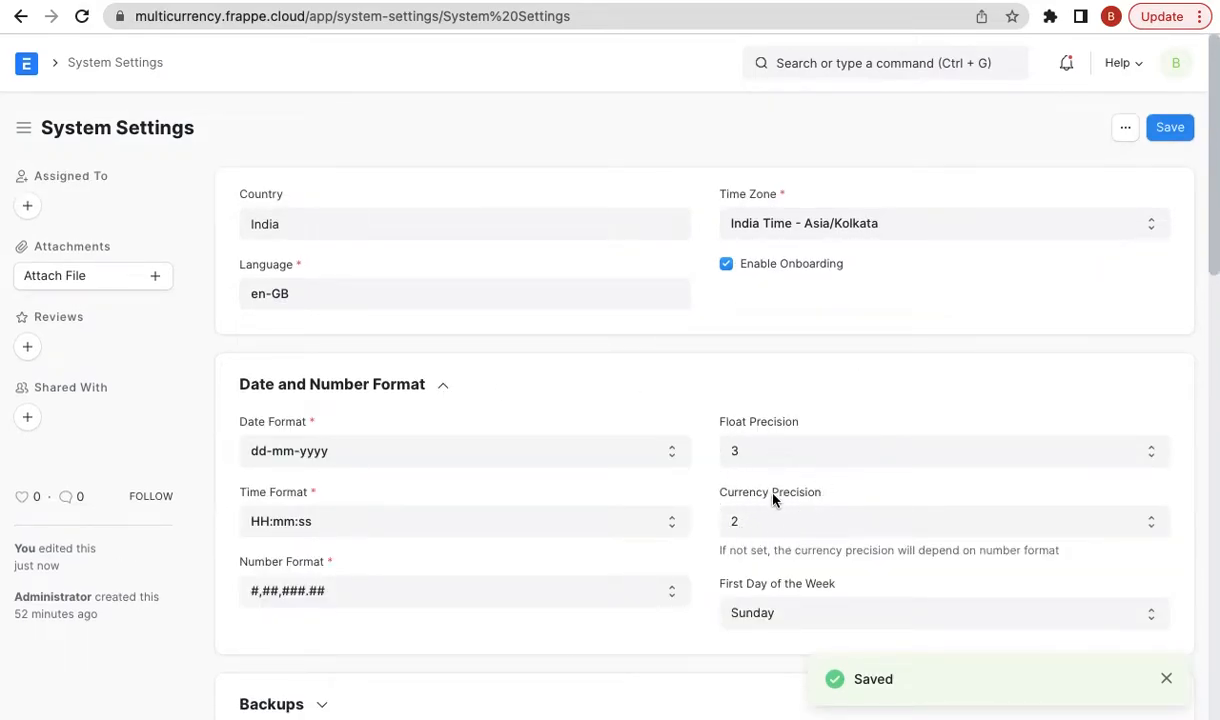
- Highlight blog point 7 listing the transactions, then go back to System Settings
click(999, 2)
scroll(833, 318, down, 1)
double_click(668, 466)
triple_click(668, 466)
scroll(961, 360, up, 1)
click(828, 2)
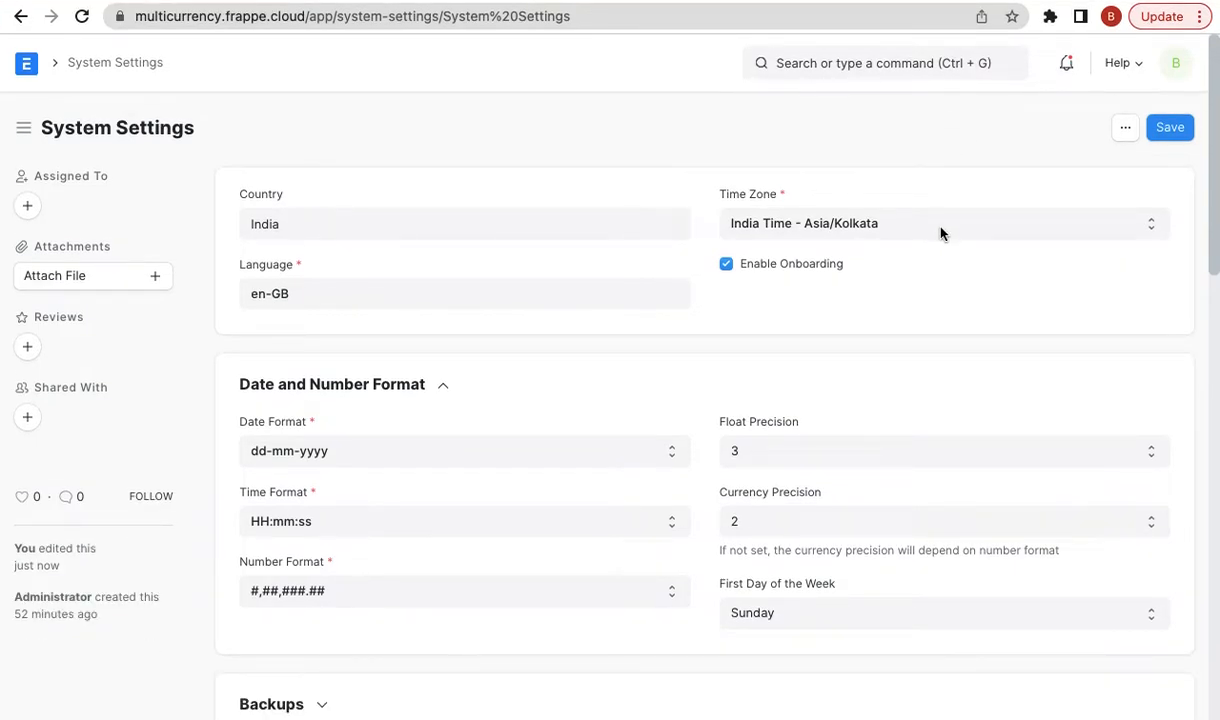
- Close the open top-bar menus on the System Settings page
click(981, 16)
click(948, 2)
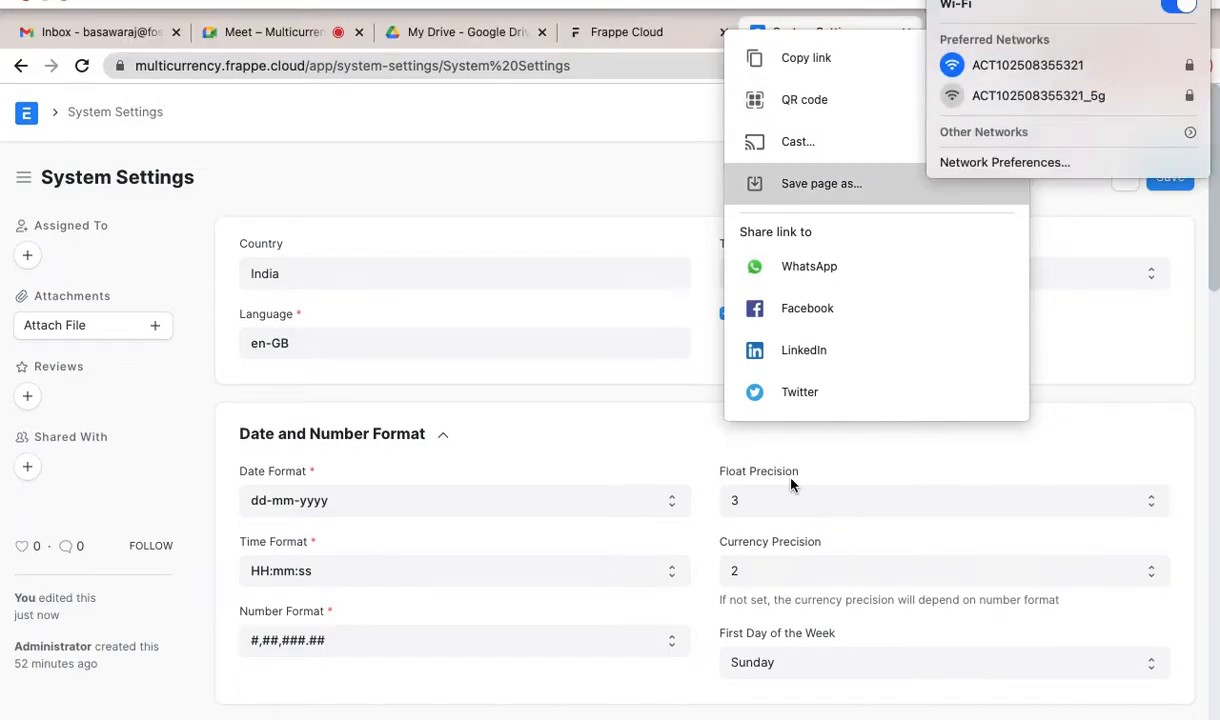
click(638, 241)
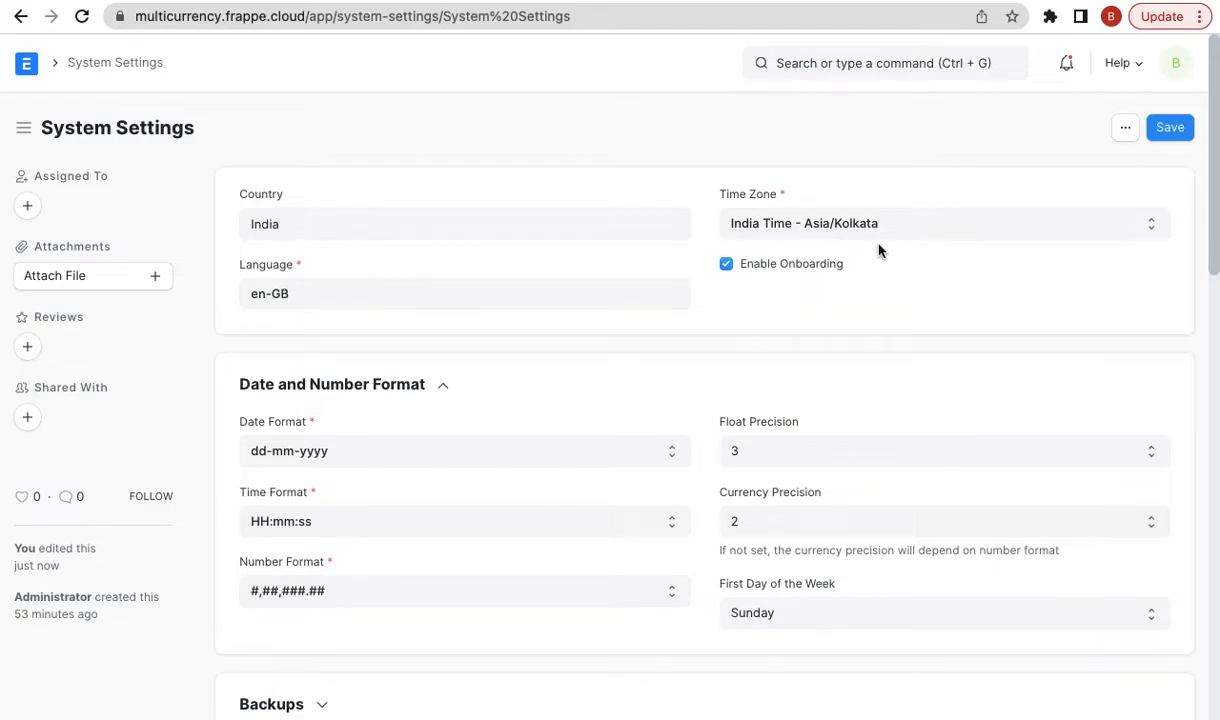
click(851, 66)
- Open a new Sales Invoice by searching 'new sales inv'
text(new)
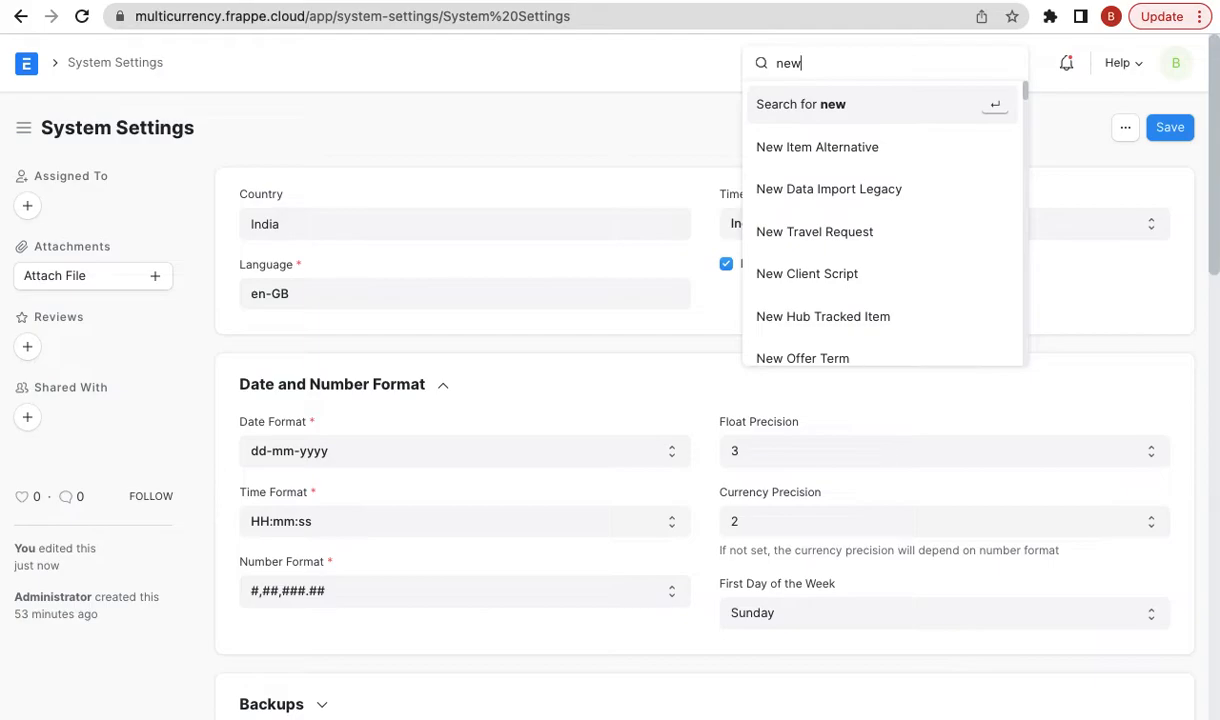
text(sales )
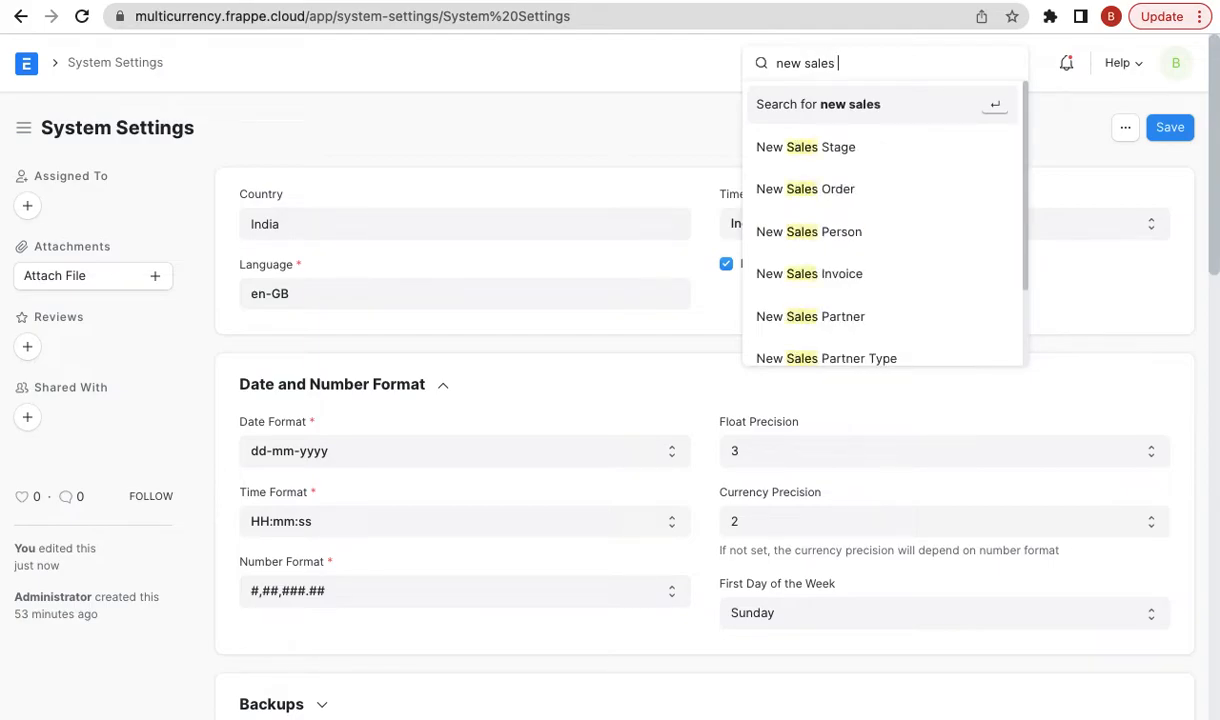
text(orde)
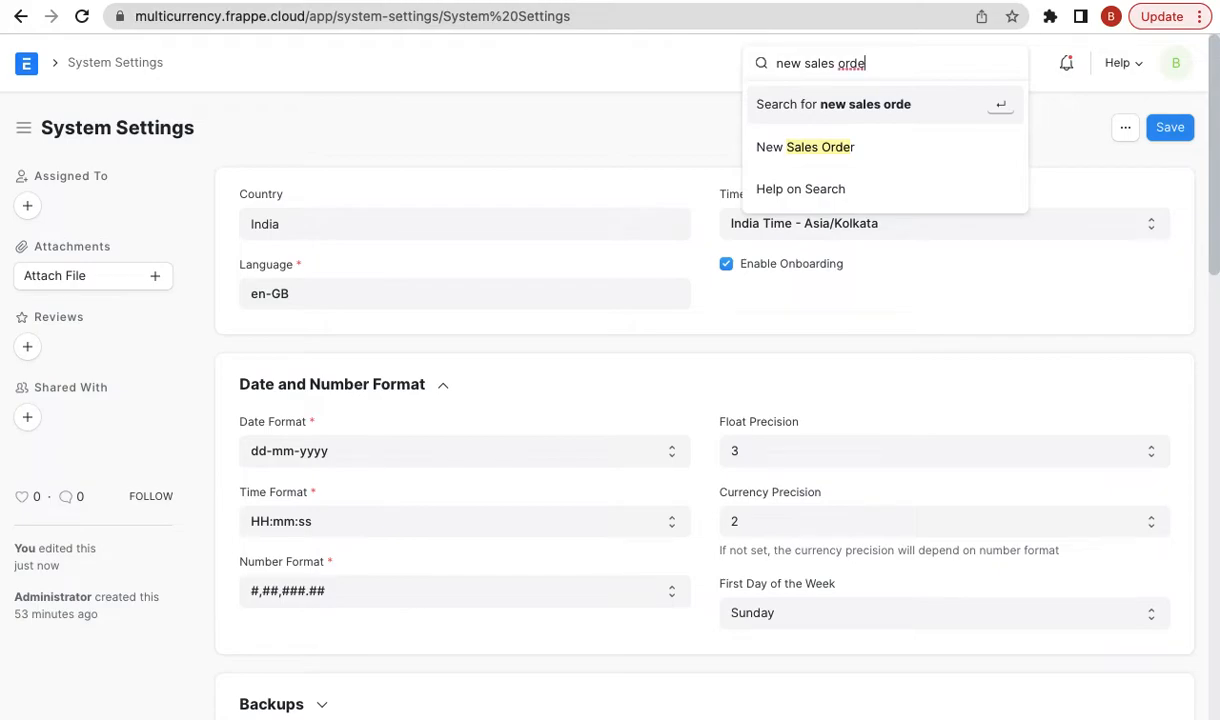
key(BackSpace)
key(BackSpace)
key(BackSpace)
key(BackSpace)
text(inv)
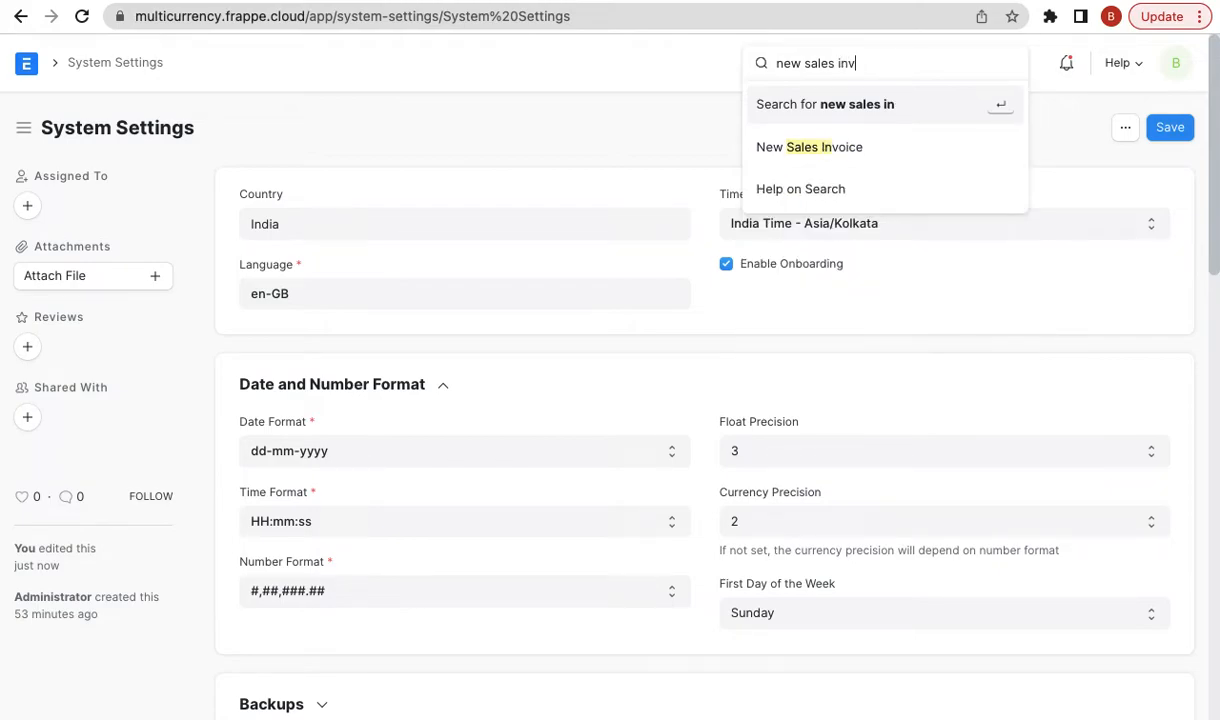
key(Return)
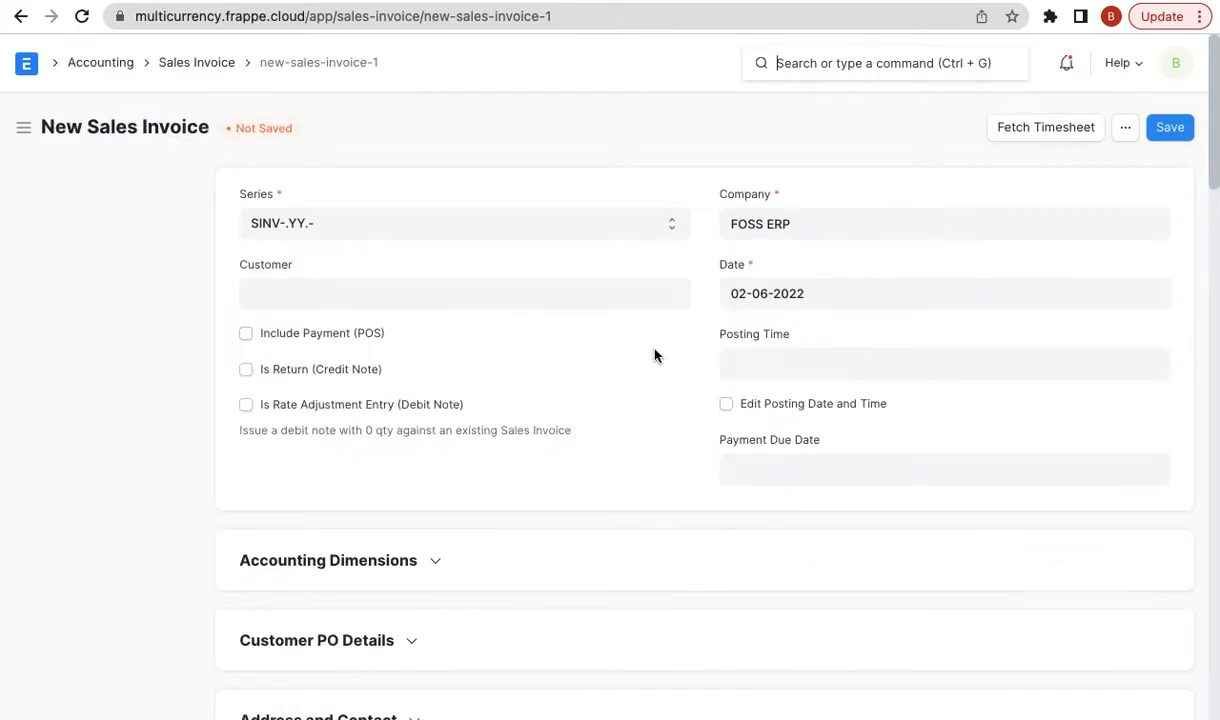
- Set Xtreme Inc. as customer so USD at rate 77.514651000 is fetched
click(380, 292)
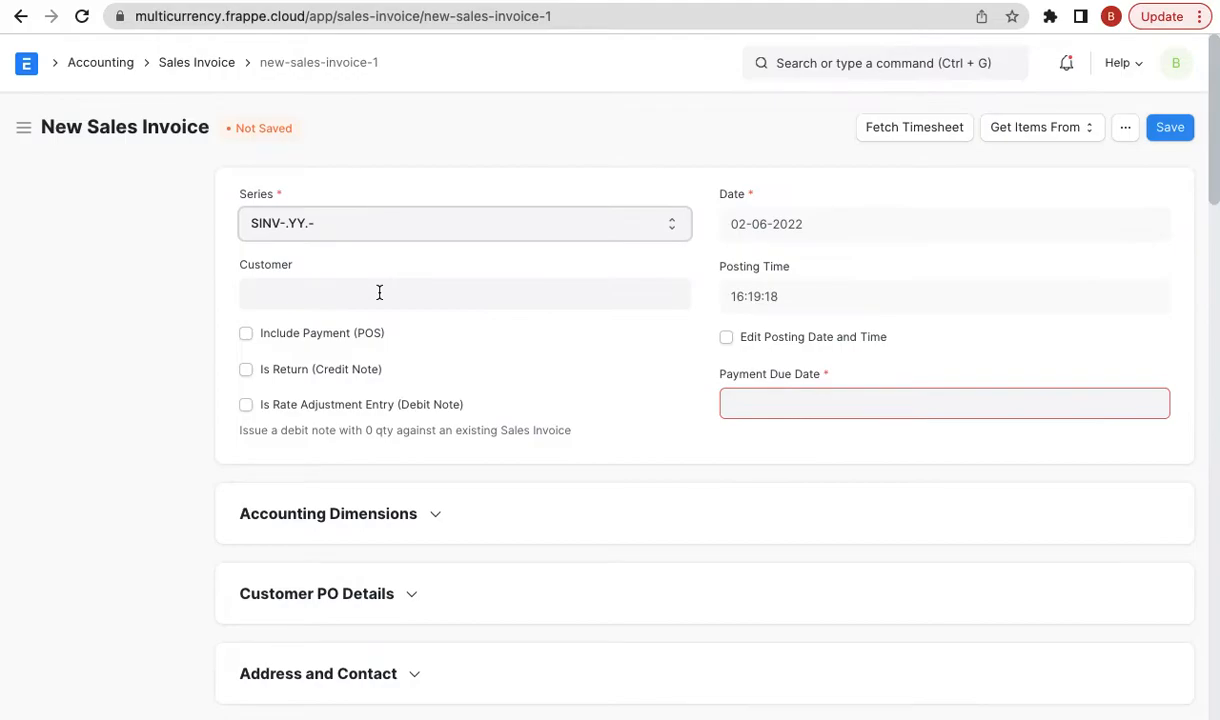
click(379, 292)
click(360, 332)
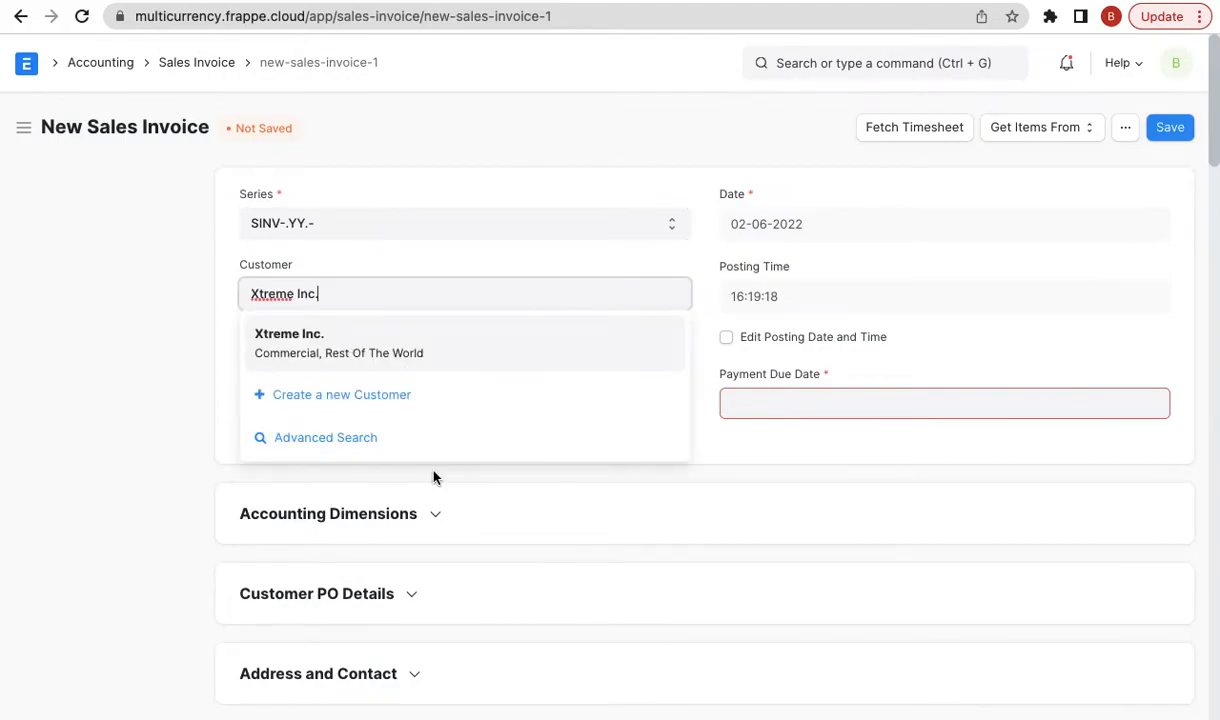
scroll(166, 444, down, 3)
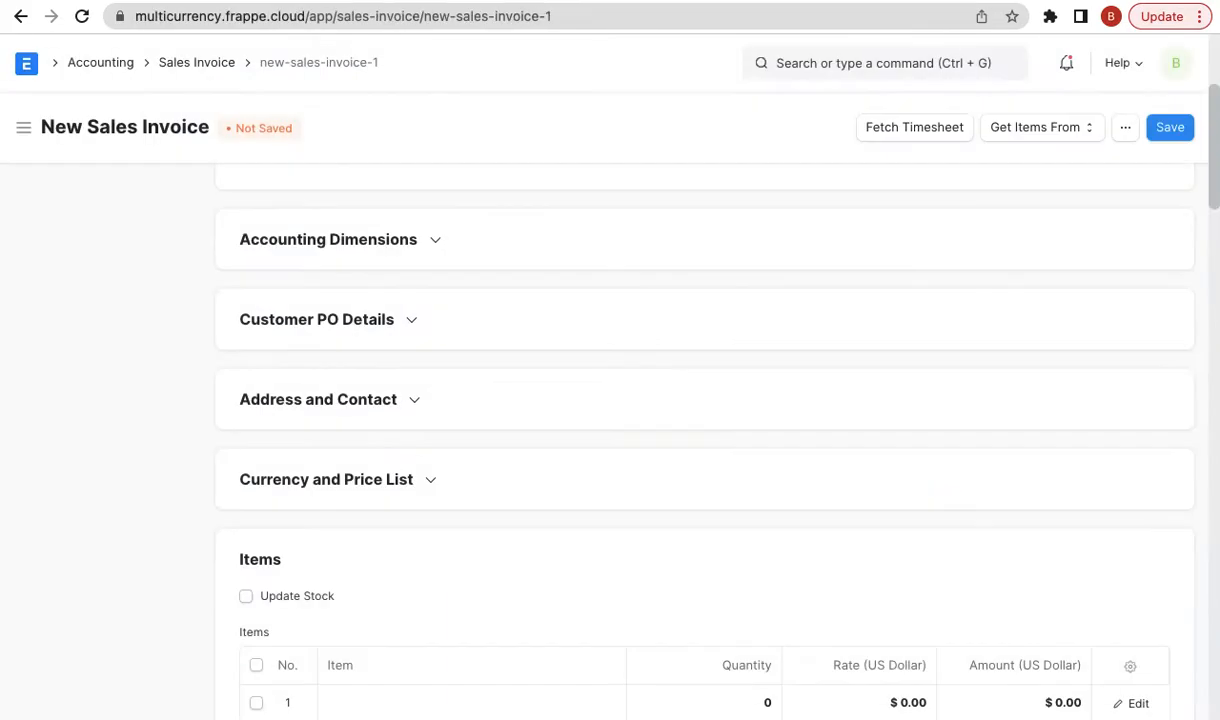
- Check the invoice's USD currency under Currency and Price List, then return to the blog article
click(372, 481)
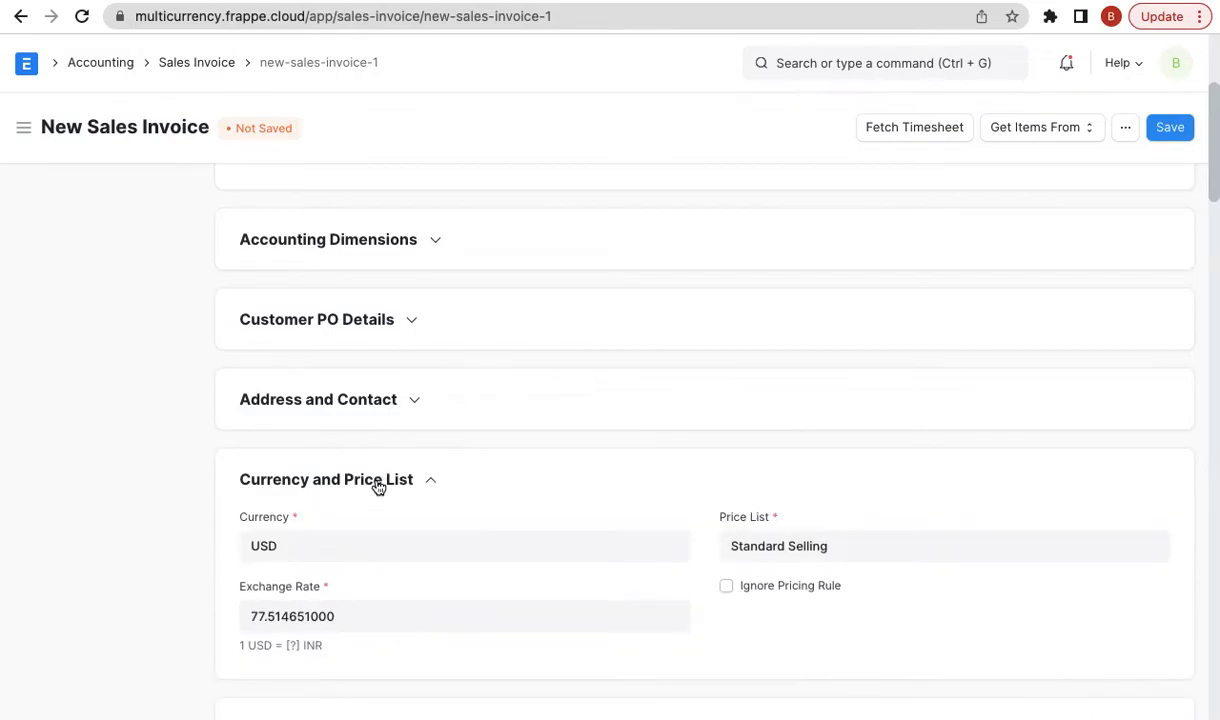
scroll(370, 482, down, 1)
click(357, 479)
scroll(410, 473, down, 1)
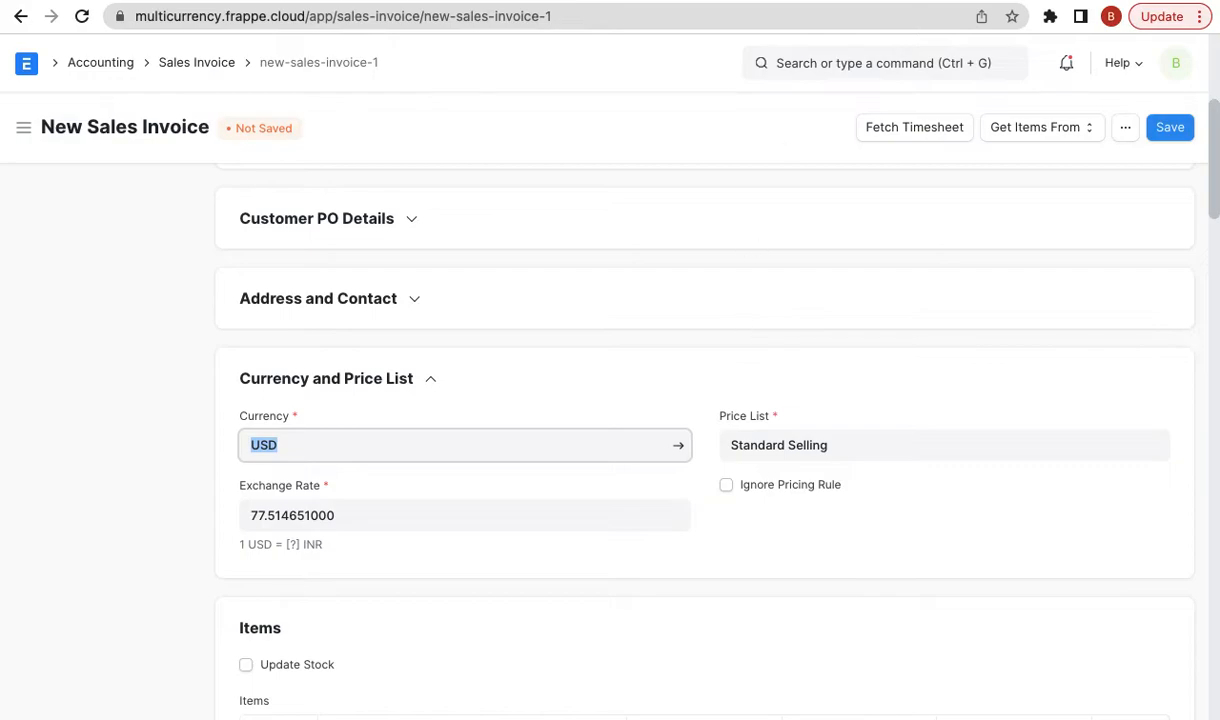
click(1012, 1)
scroll(766, 408, up, 1)
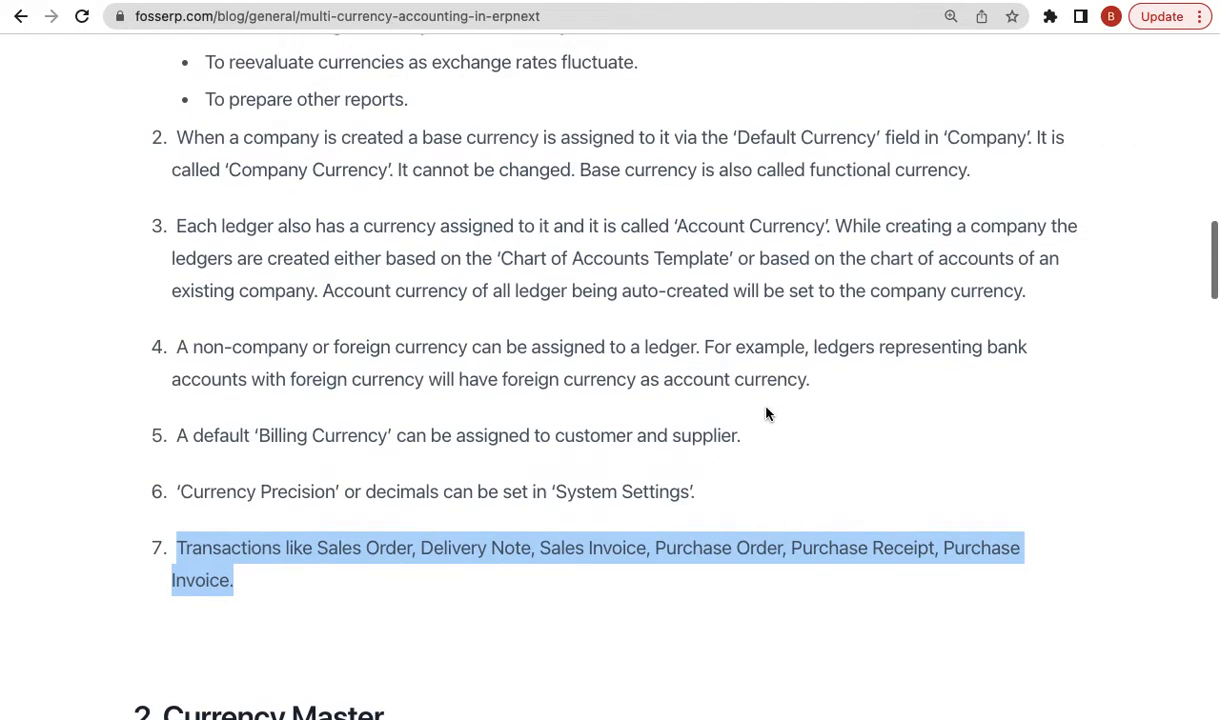
- Clear the existing text highlight in the FOSS ERP blog article
scroll(766, 413, up, 1)
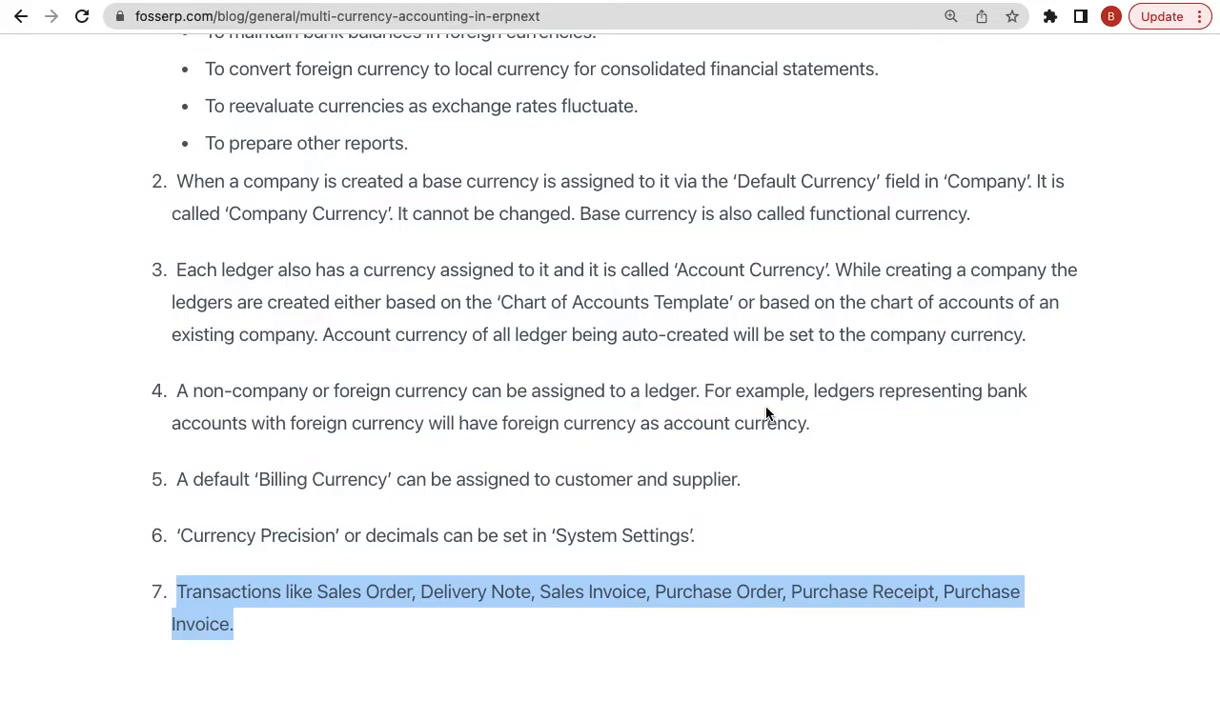
scroll(766, 413, up, 5)
scroll(692, 385, down, 3)
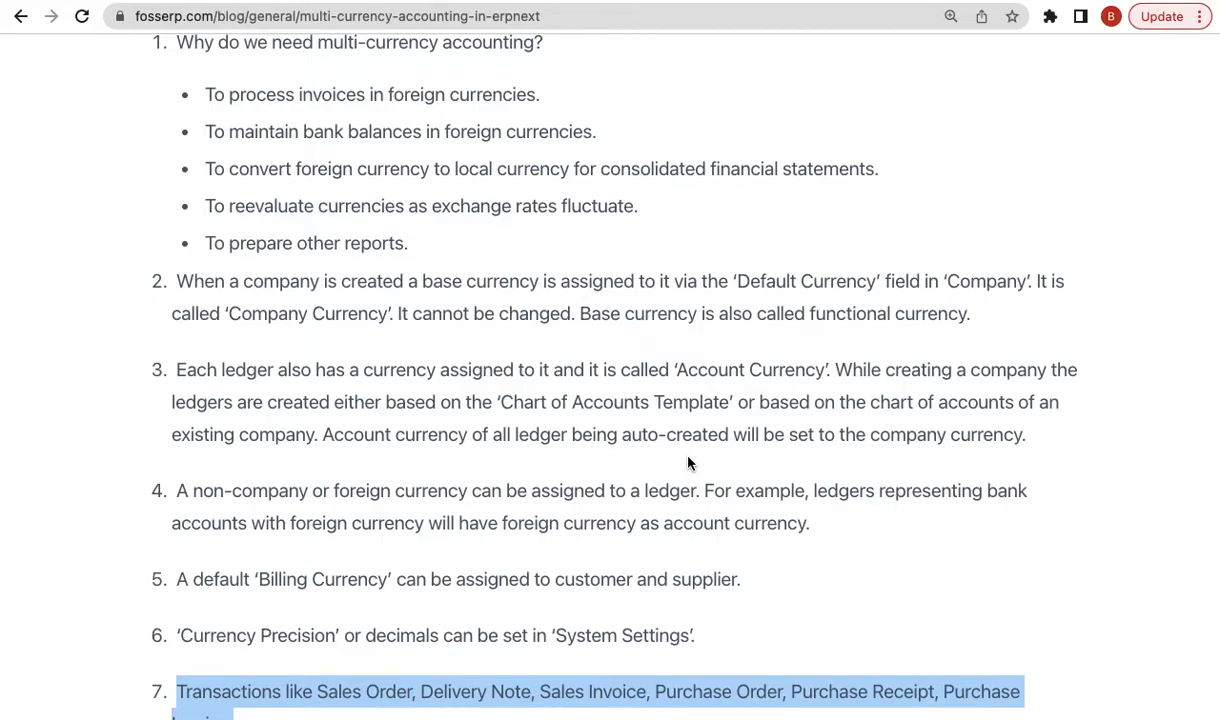
scroll(792, 434, down, 1)
click(737, 464)
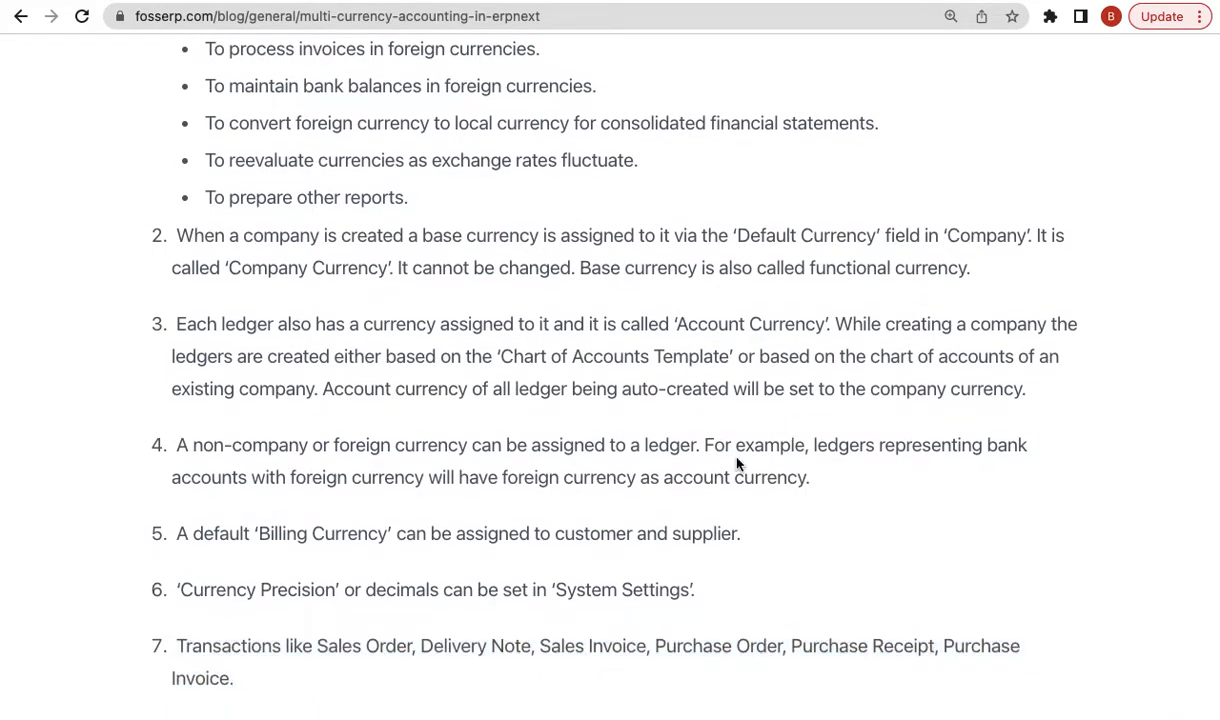
- Scroll to section 4 Multi-Currency Transactions and highlight version number 13.31.0
scroll(737, 464, down, 3)
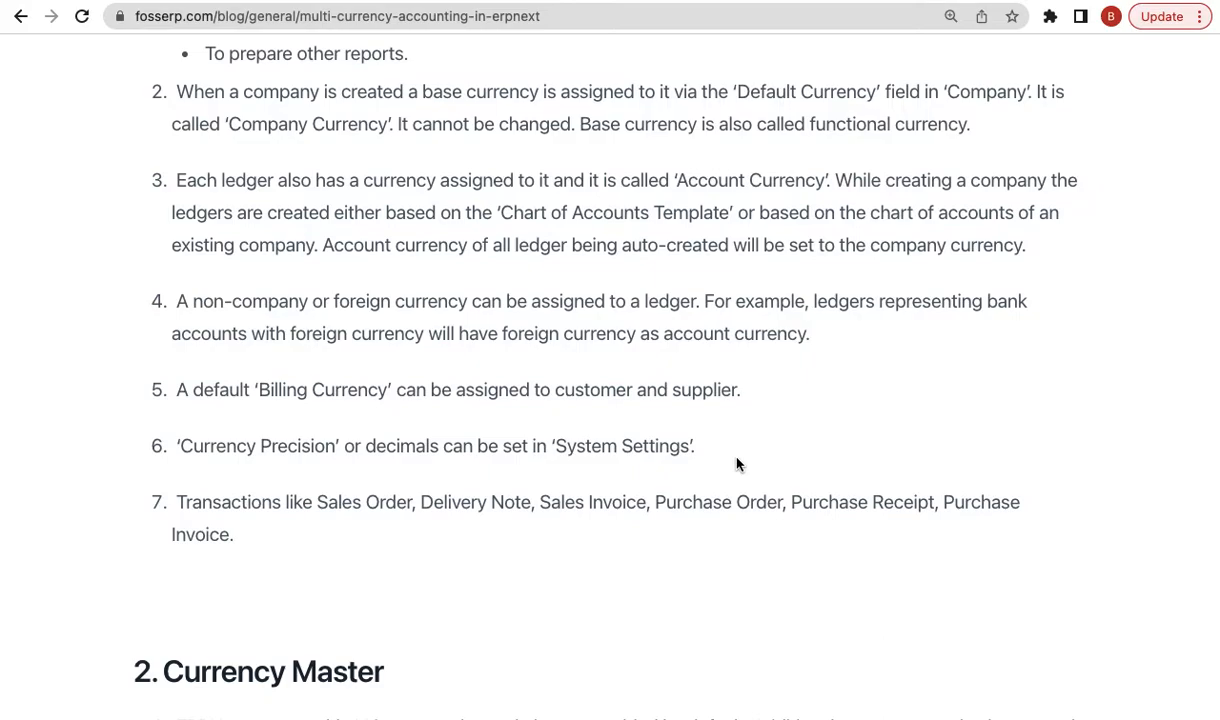
scroll(737, 464, down, 3)
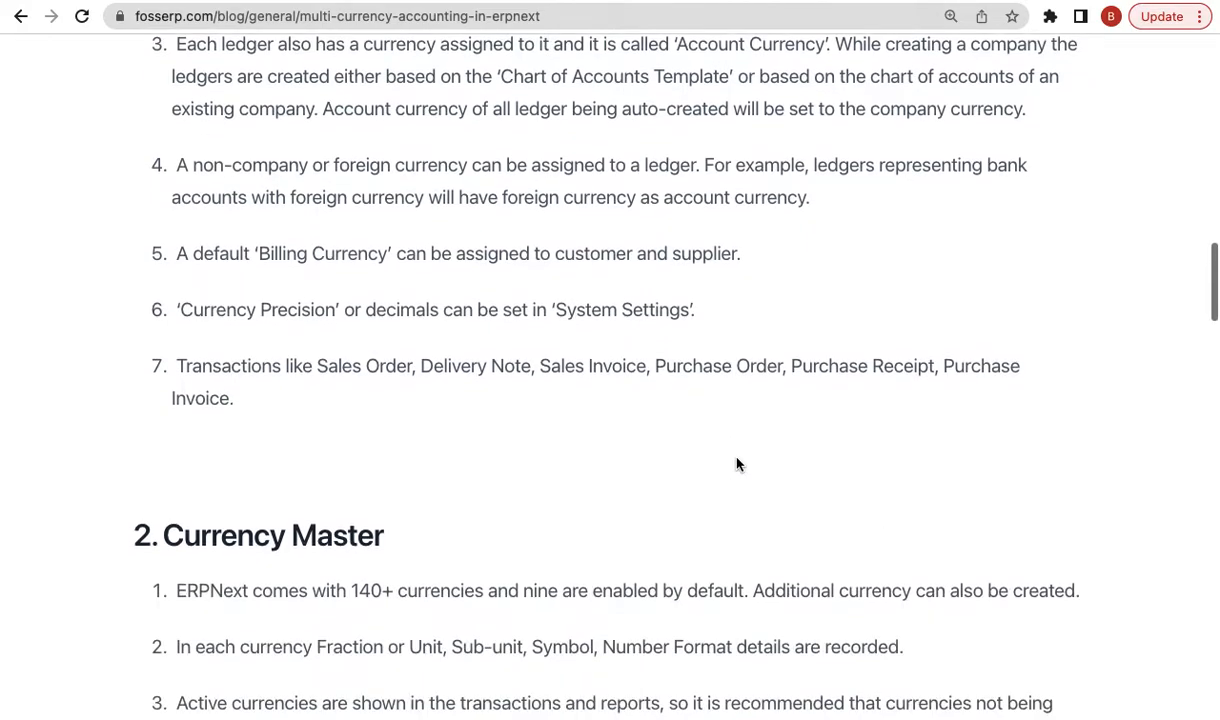
scroll(934, 281, up, 1)
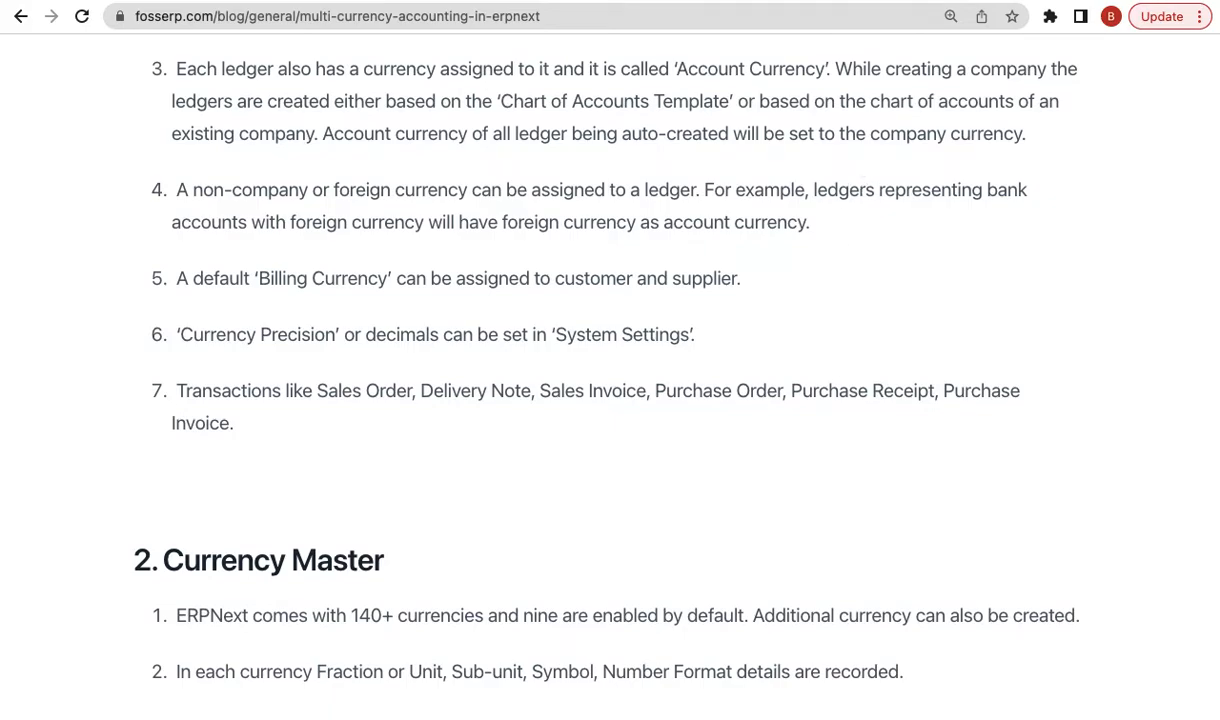
scroll(766, 300, down, 10)
scroll(766, 300, down, 5)
scroll(770, 305, up, 3)
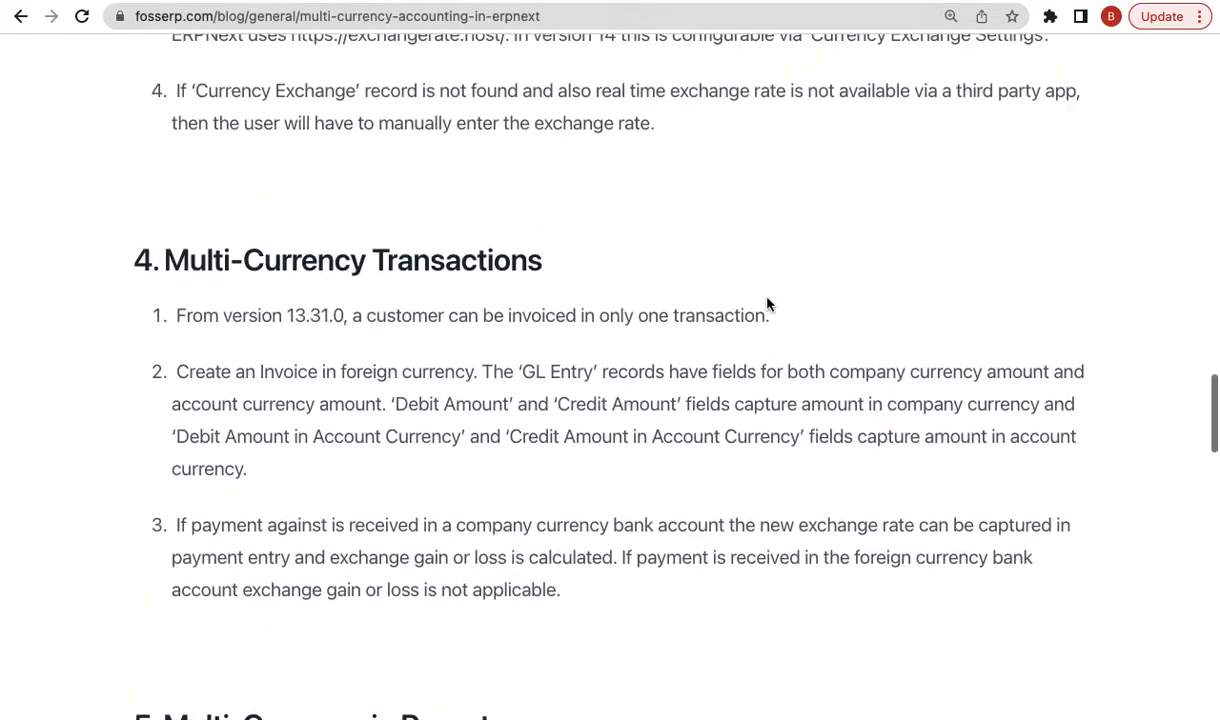
double_click(299, 317)
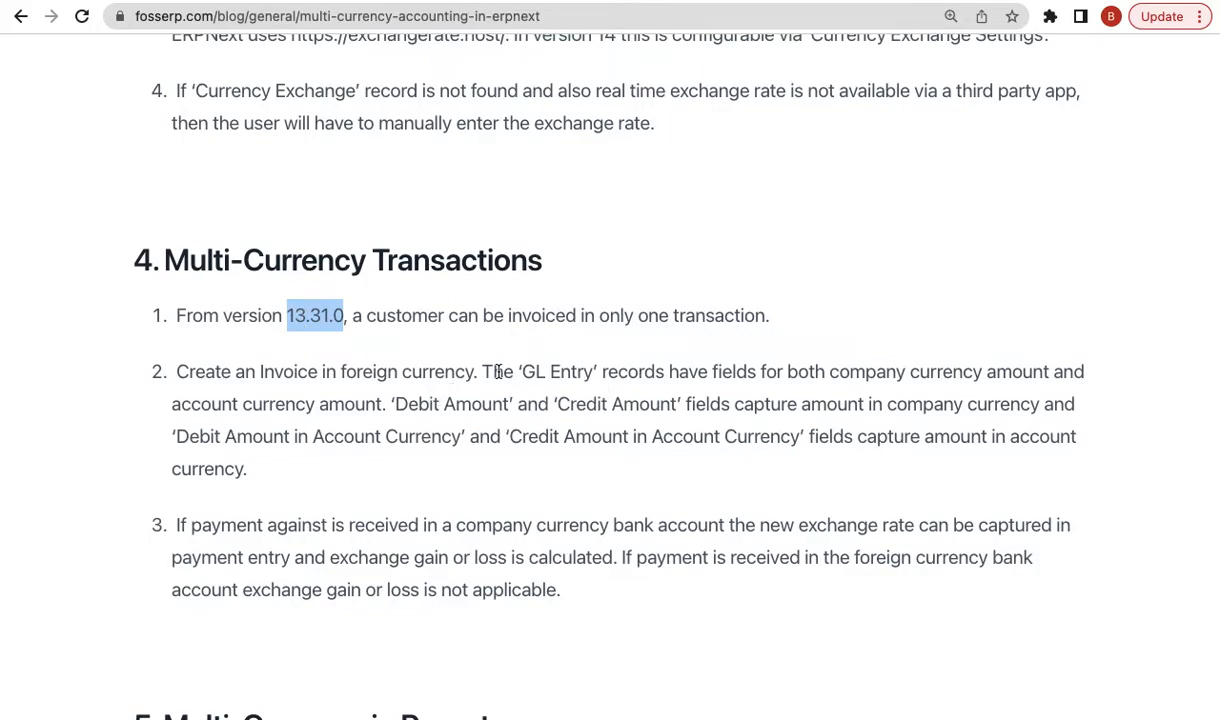
scroll(430, 397, down, 1)
scroll(500, 377, up, 2)
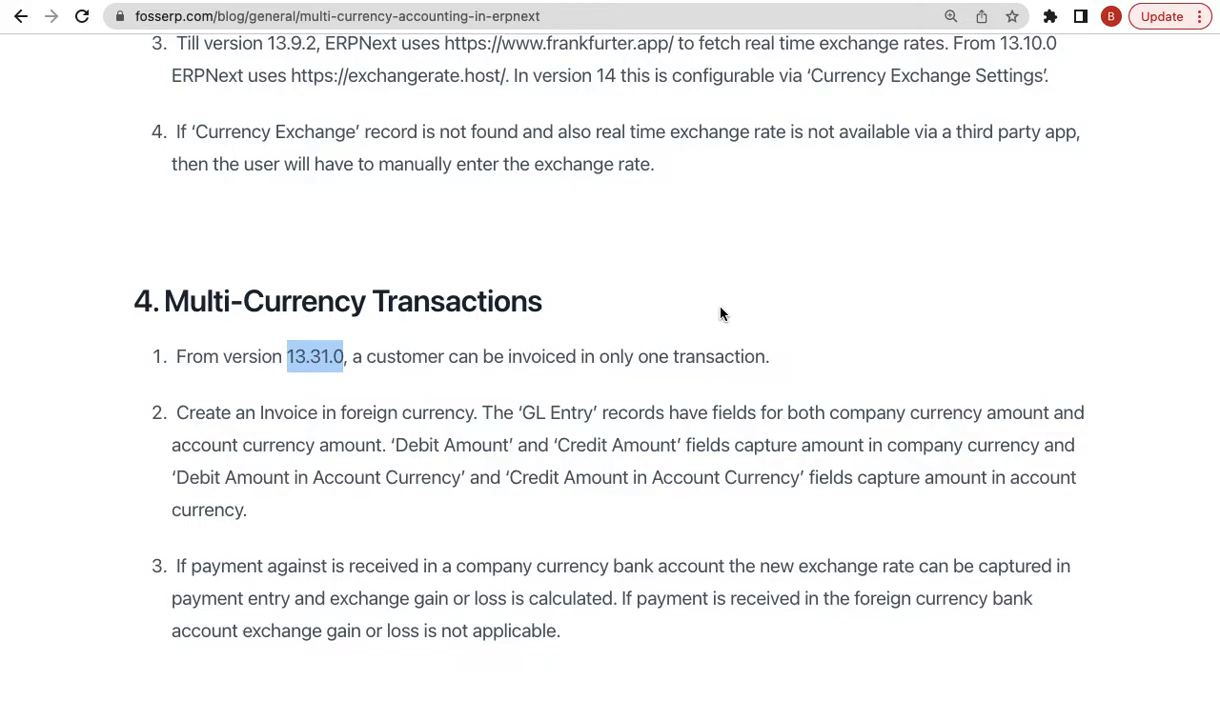
scroll(866, 287, up, 1)
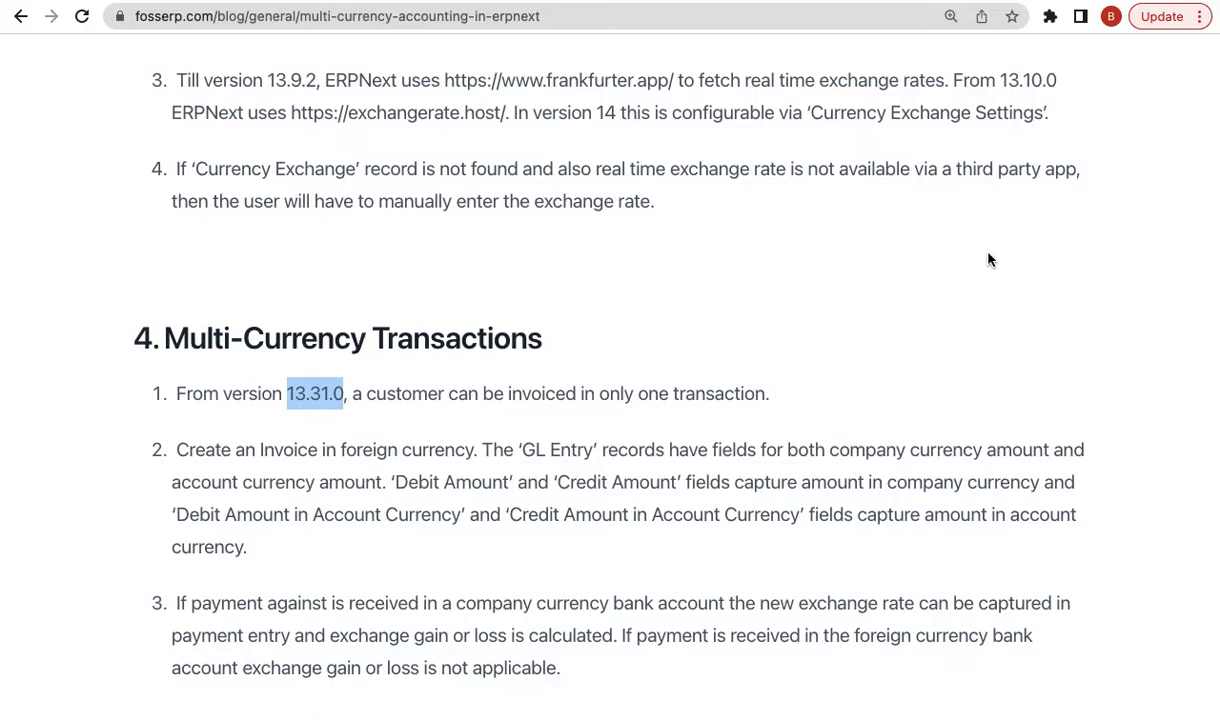
scroll(988, 260, down, 3)
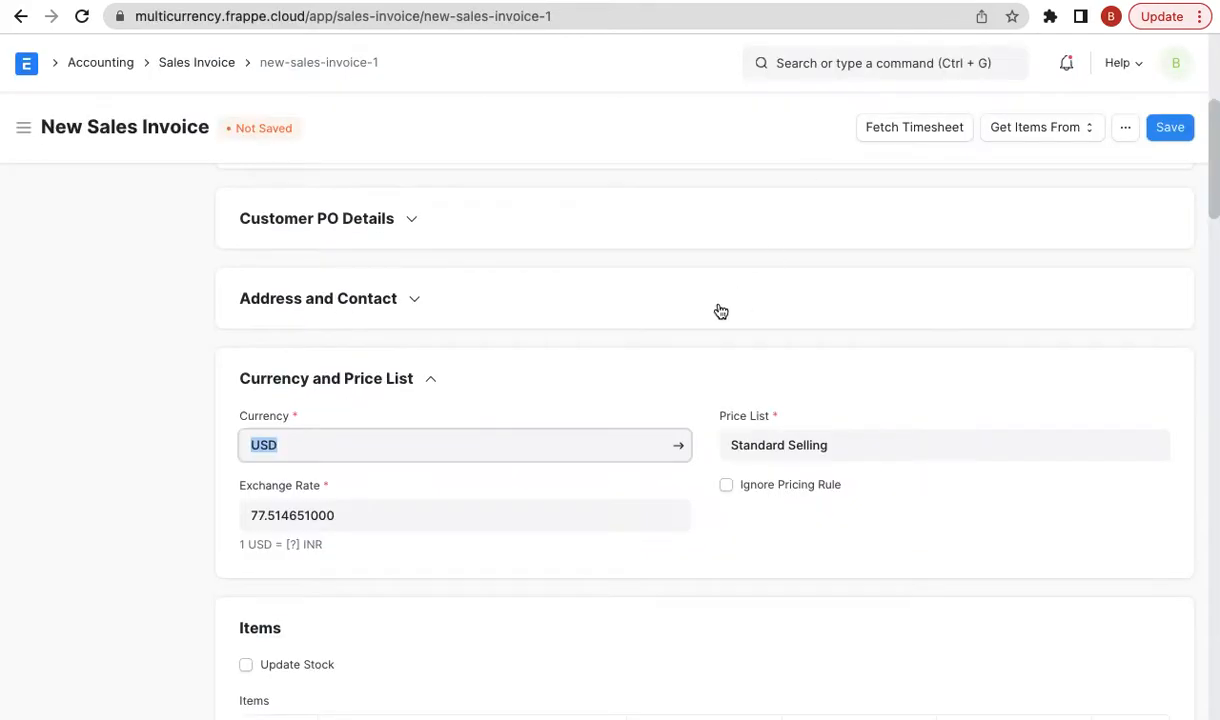
- Change the sales invoice currency from USD to INR (Indian Rupee)
scroll(720, 311, down, 6)
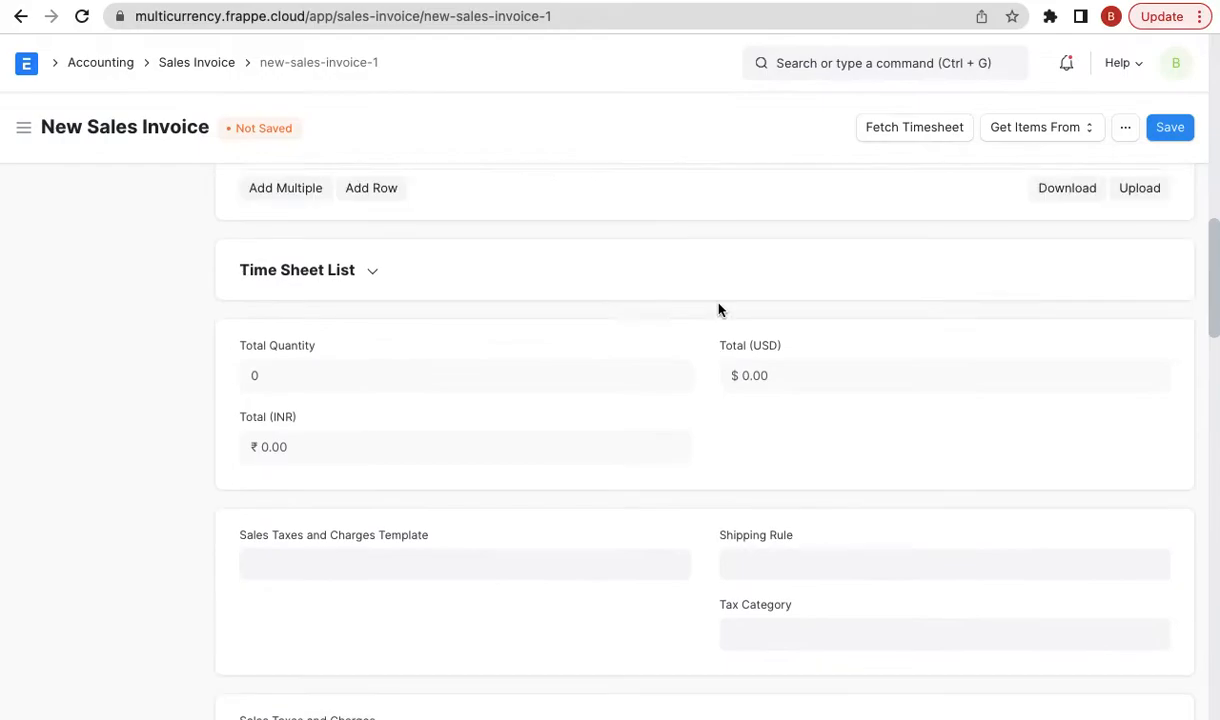
scroll(720, 311, up, 10)
scroll(720, 311, down, 5)
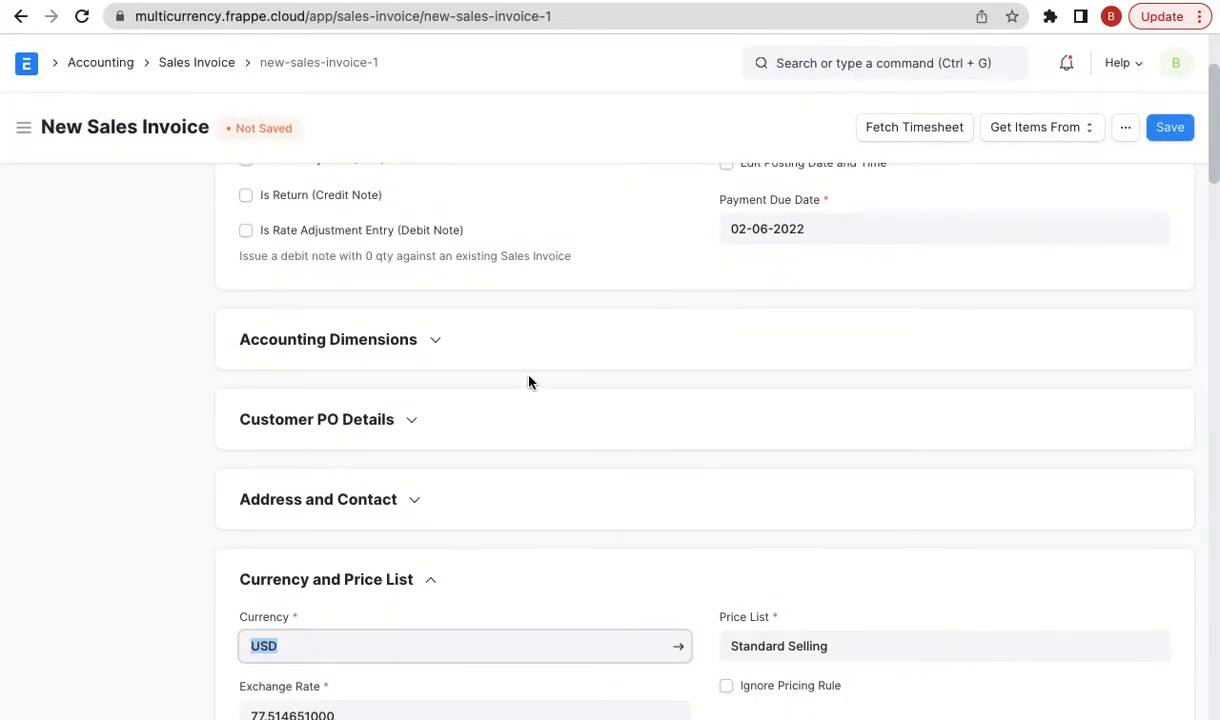
scroll(672, 361, up, 4)
scroll(672, 361, down, 1)
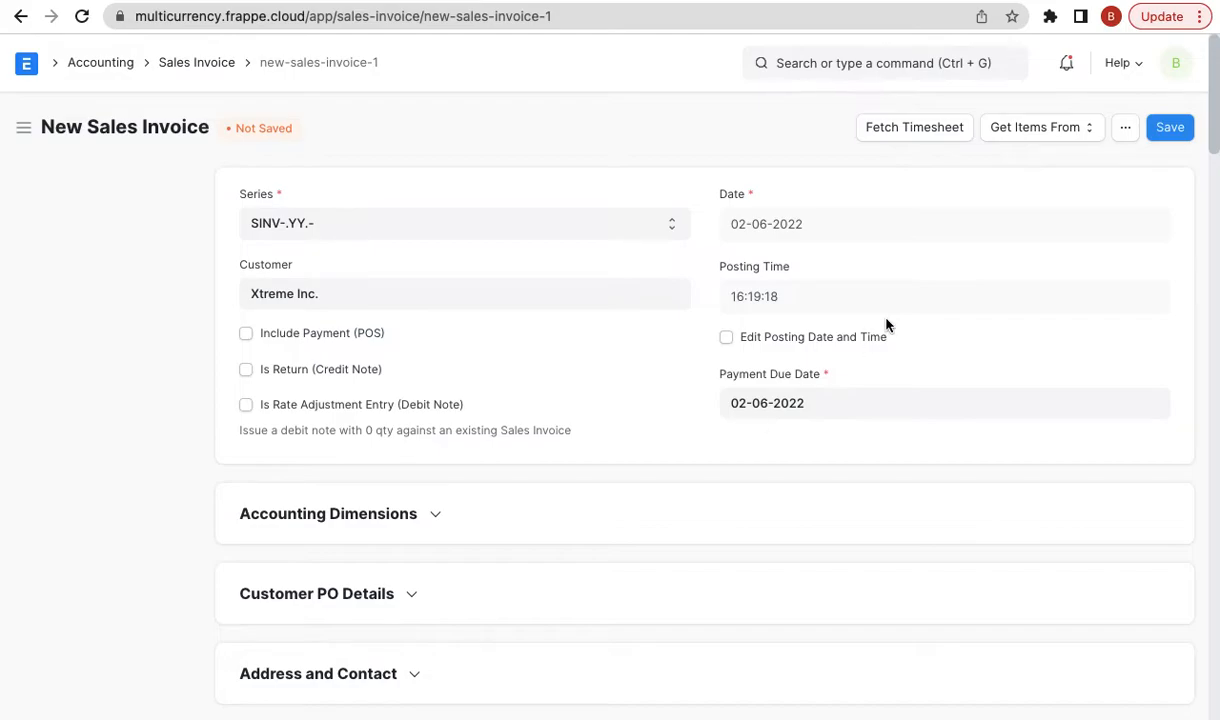
scroll(766, 398, down, 3)
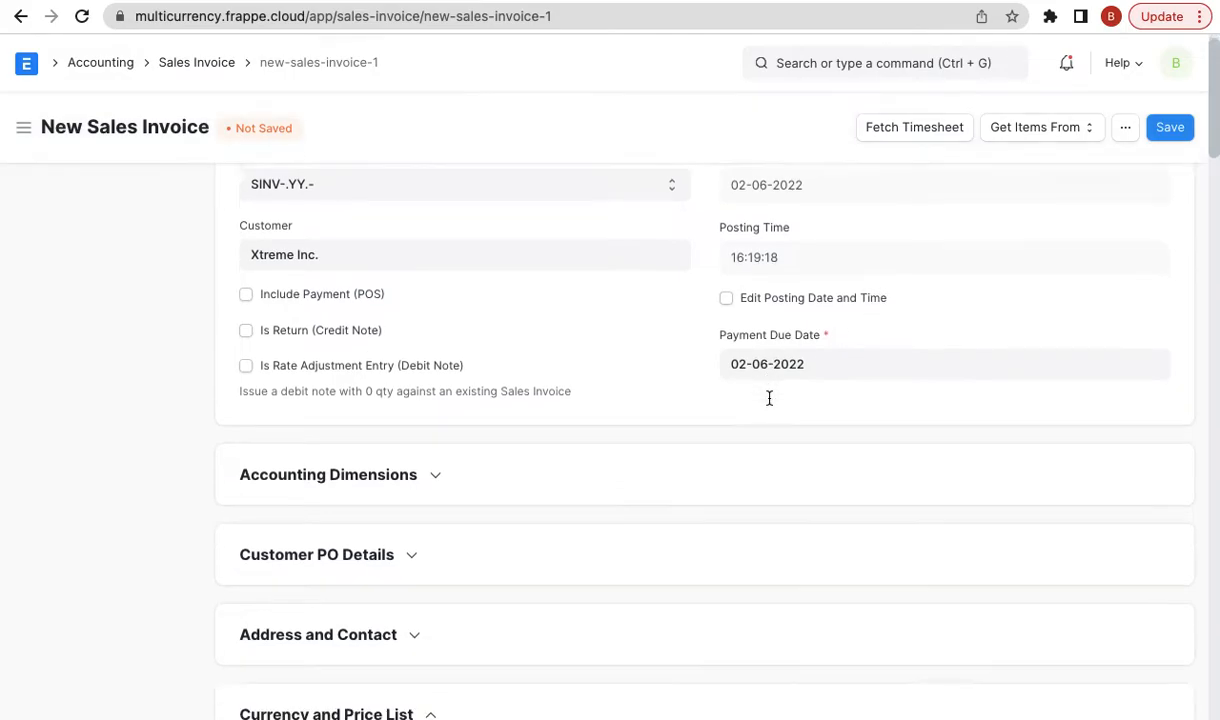
scroll(500, 455, down, 1)
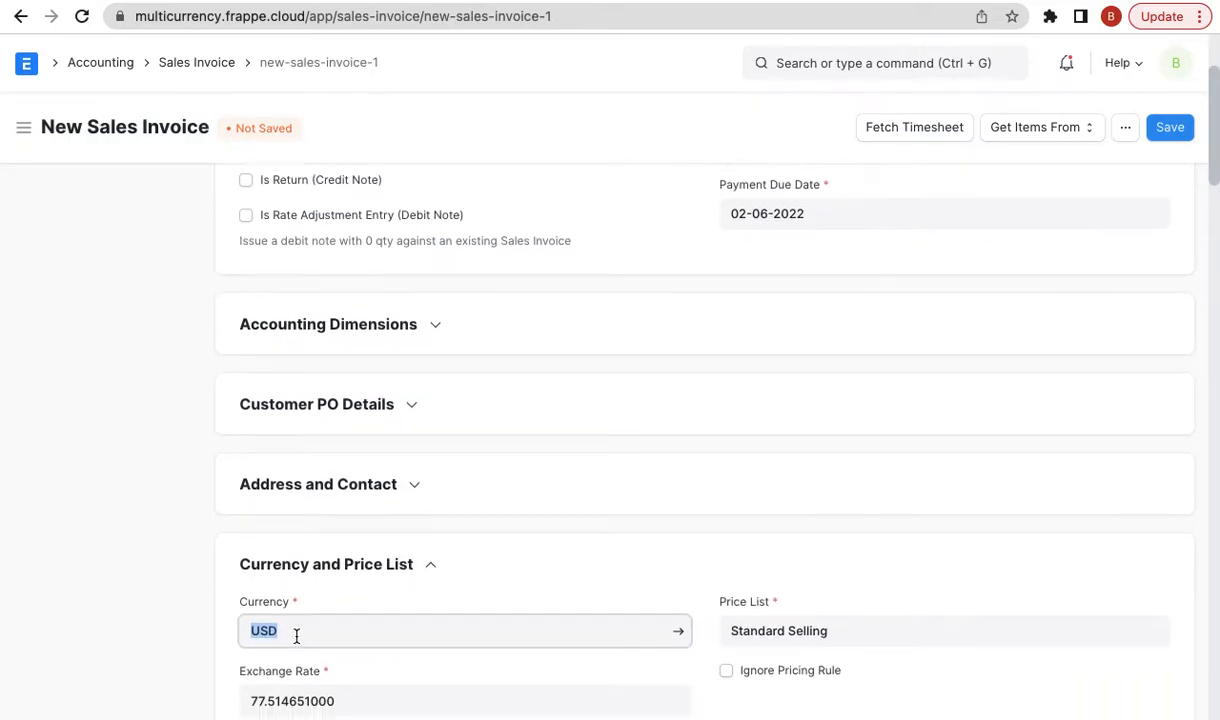
scroll(298, 620, down, 3)
text(inr)
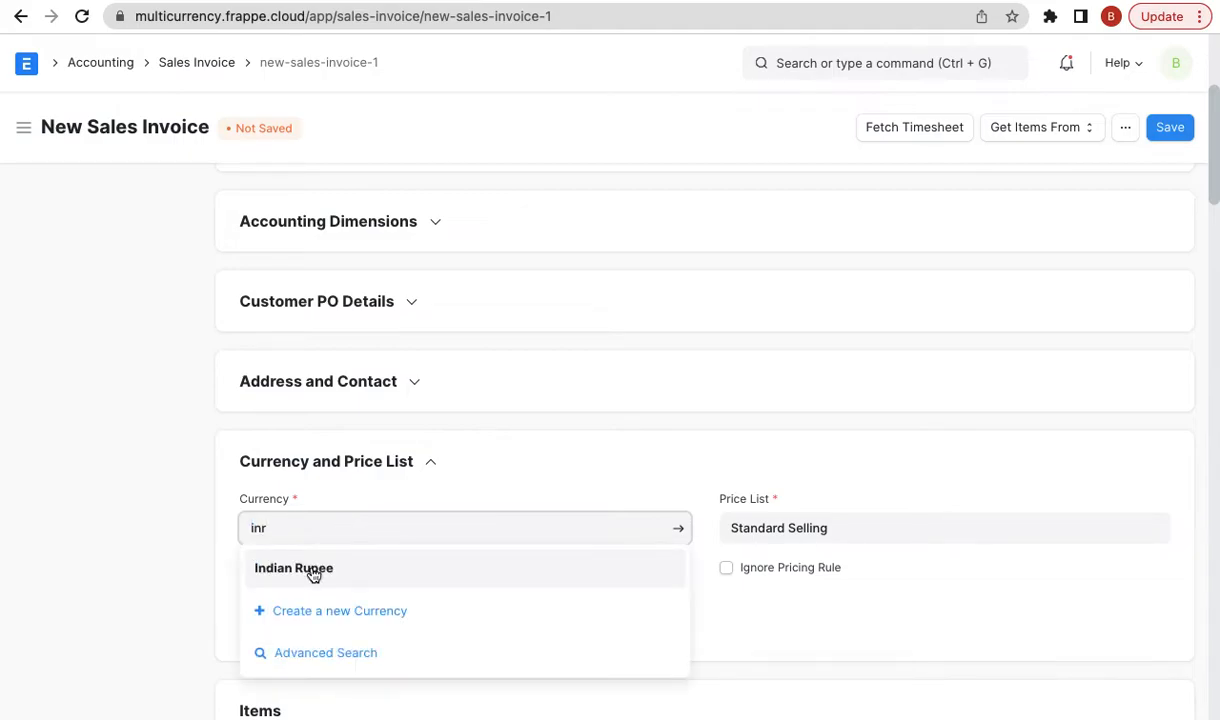
click(318, 571)
click(360, 461)
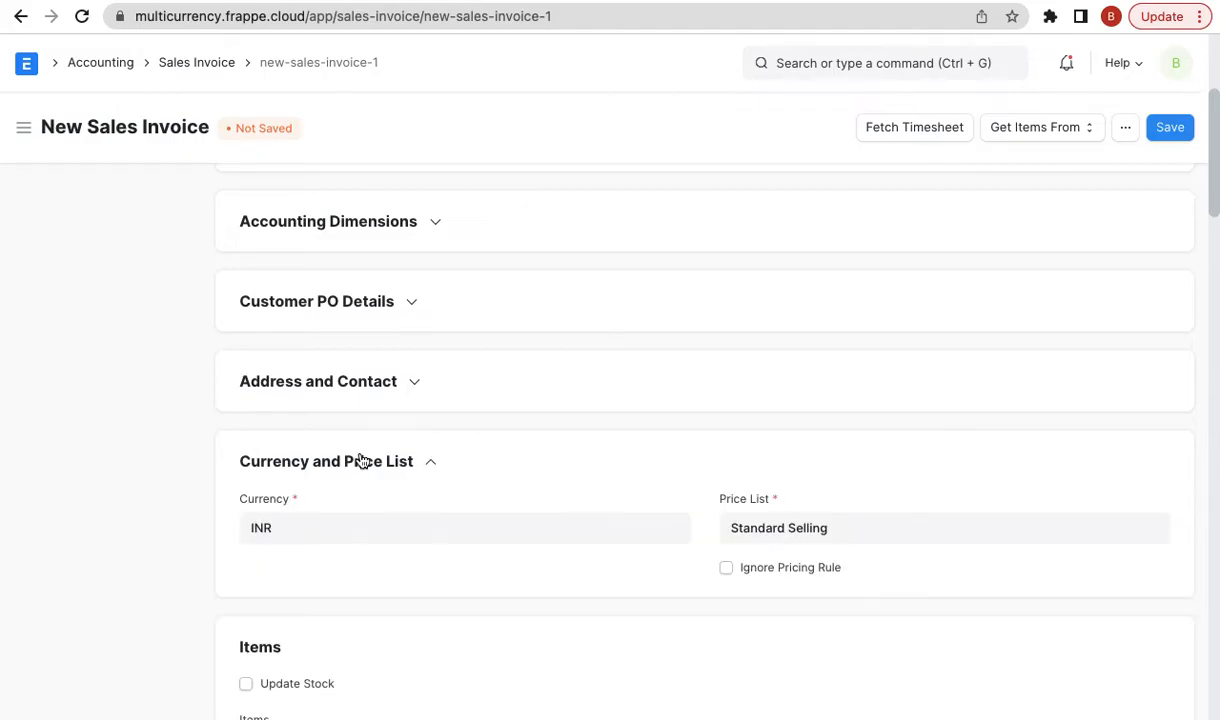
- Expand Accounting Details to show Debit To as Debtors USD - FE, then select row 1's Item cell
scroll(445, 565, down, 7)
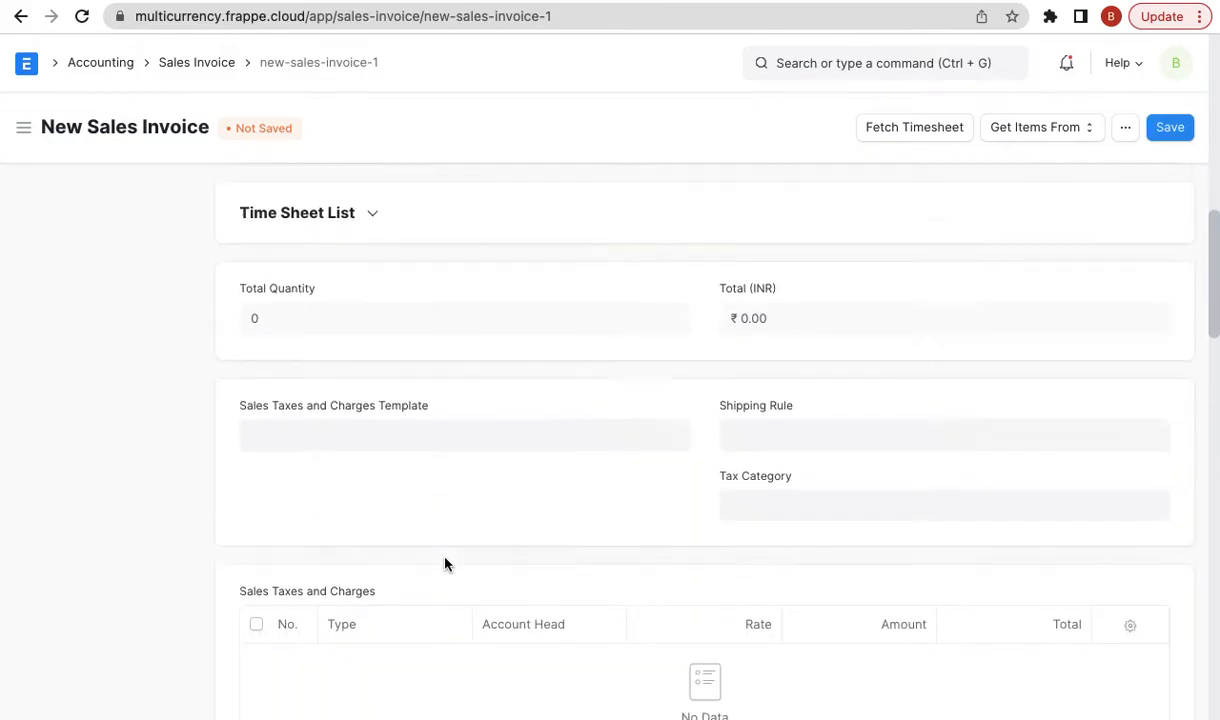
scroll(445, 565, down, 12)
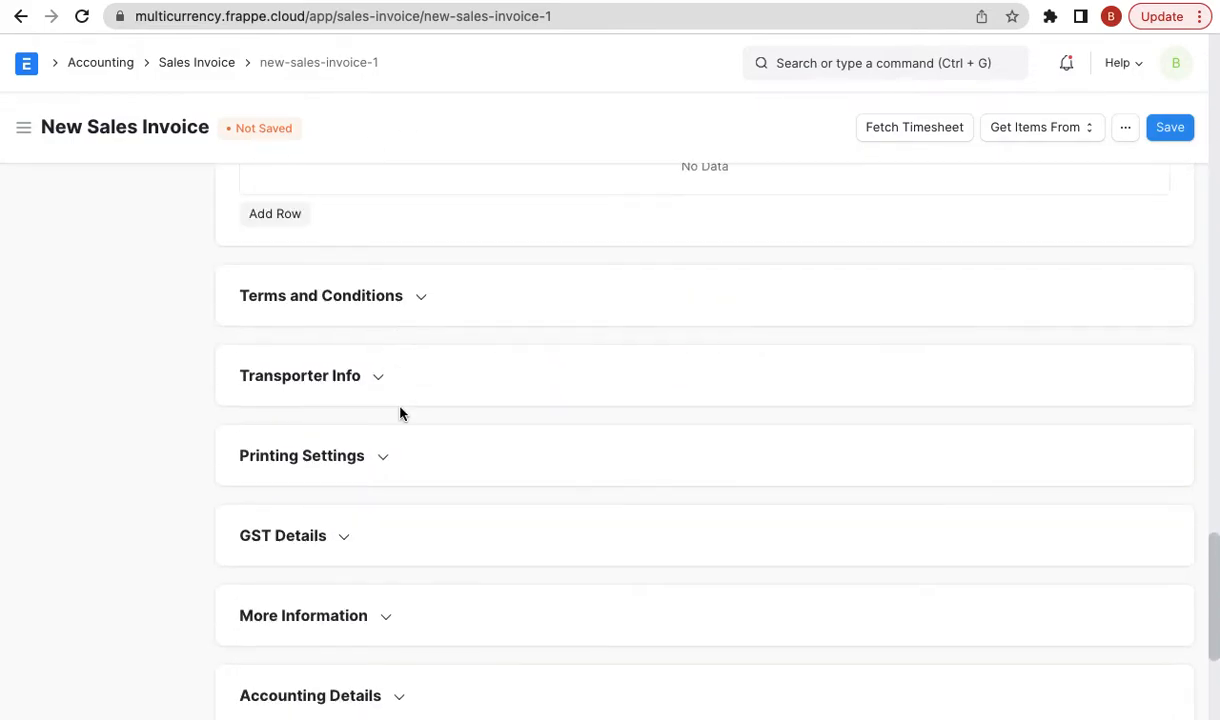
scroll(355, 510, down, 1)
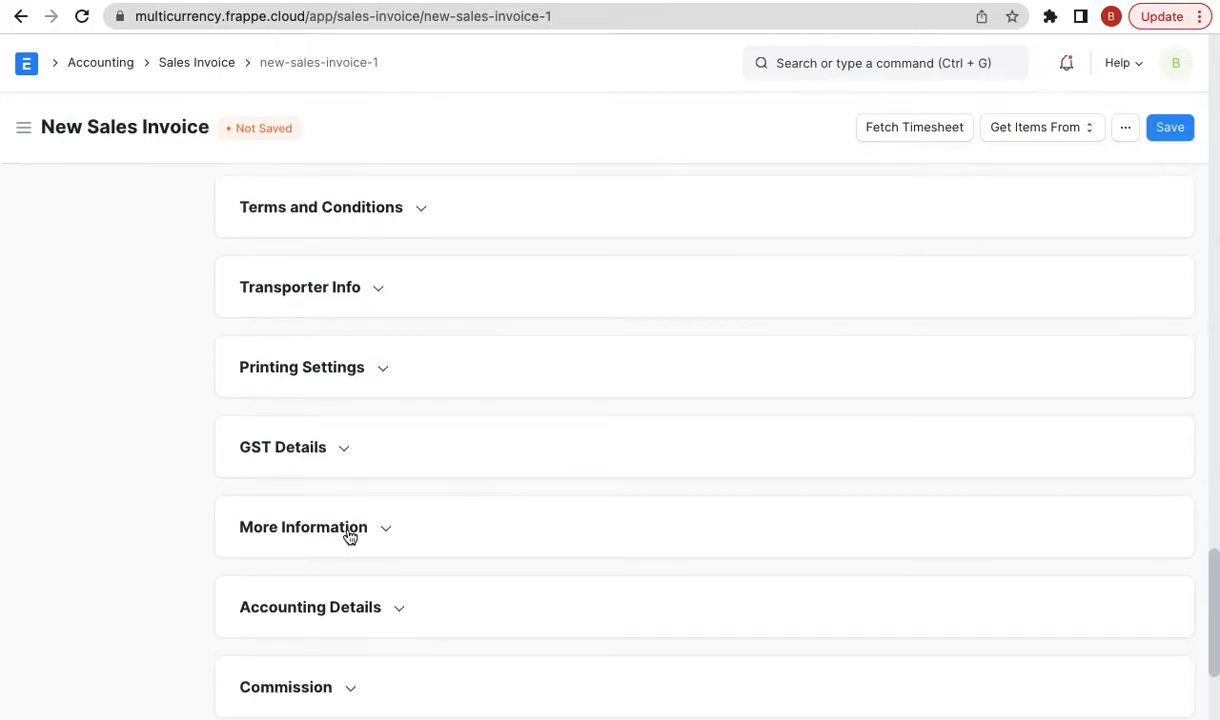
click(345, 605)
scroll(510, 478, down, 3)
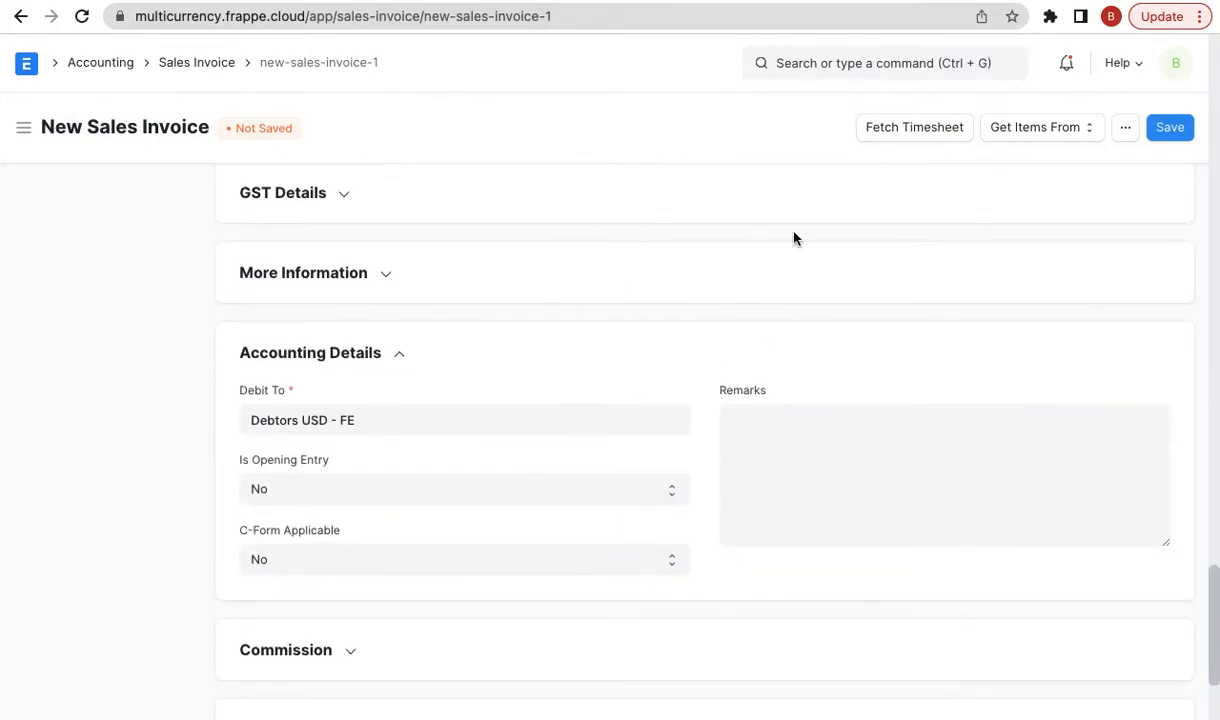
scroll(1013, 291, up, 9)
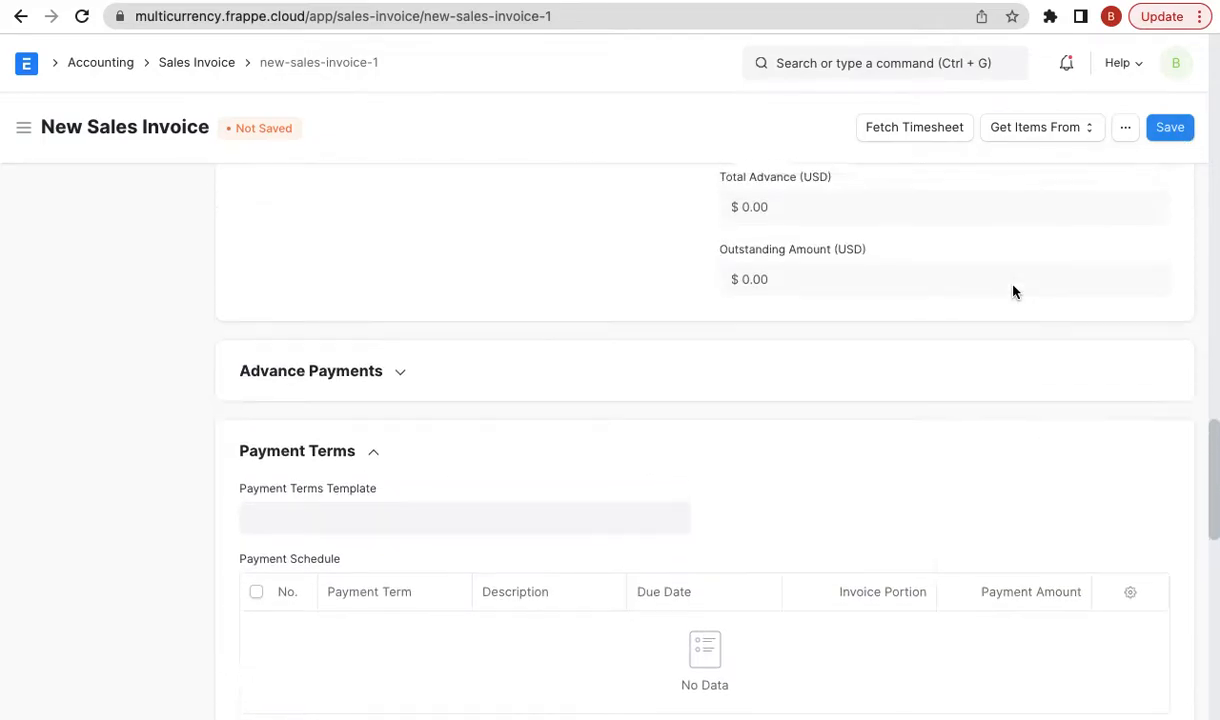
scroll(1013, 291, up, 10)
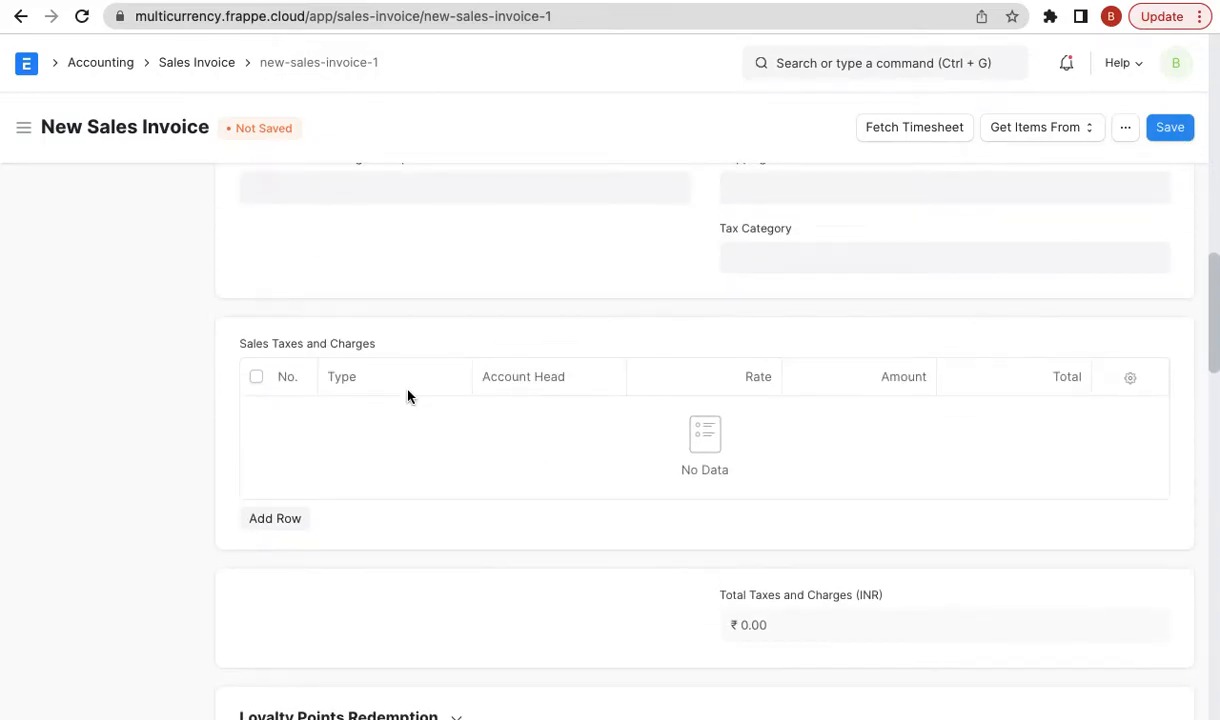
scroll(407, 396, up, 8)
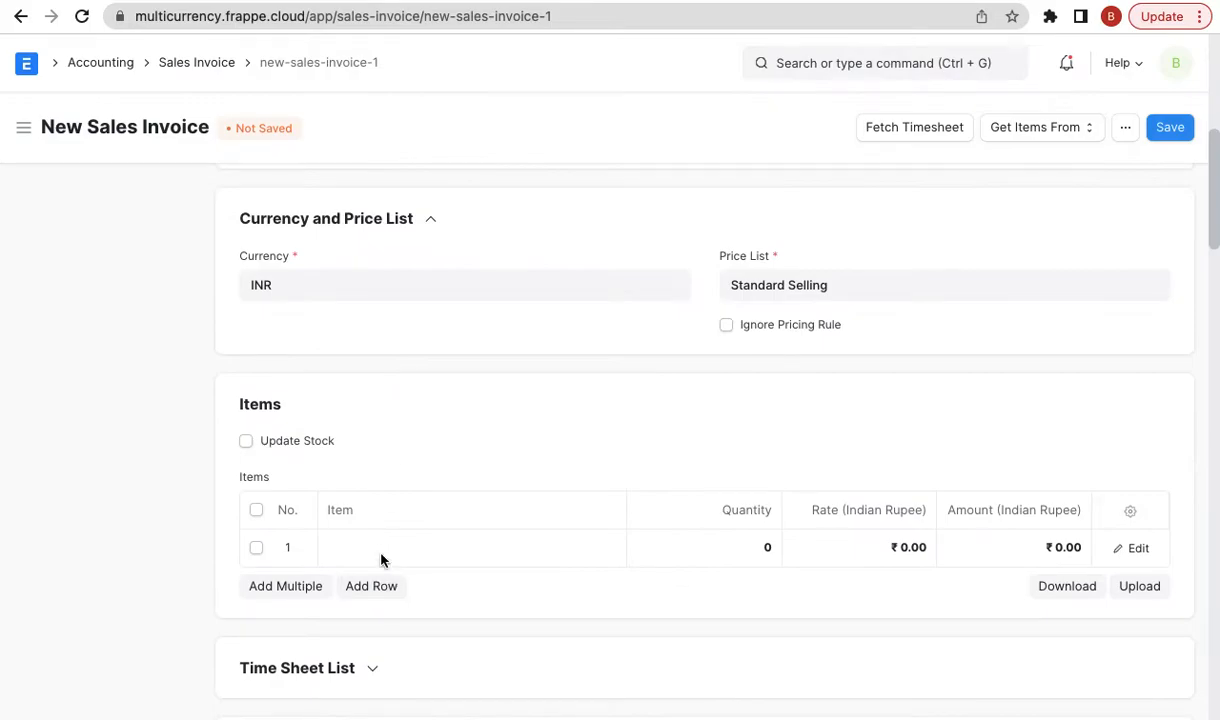
click(386, 548)
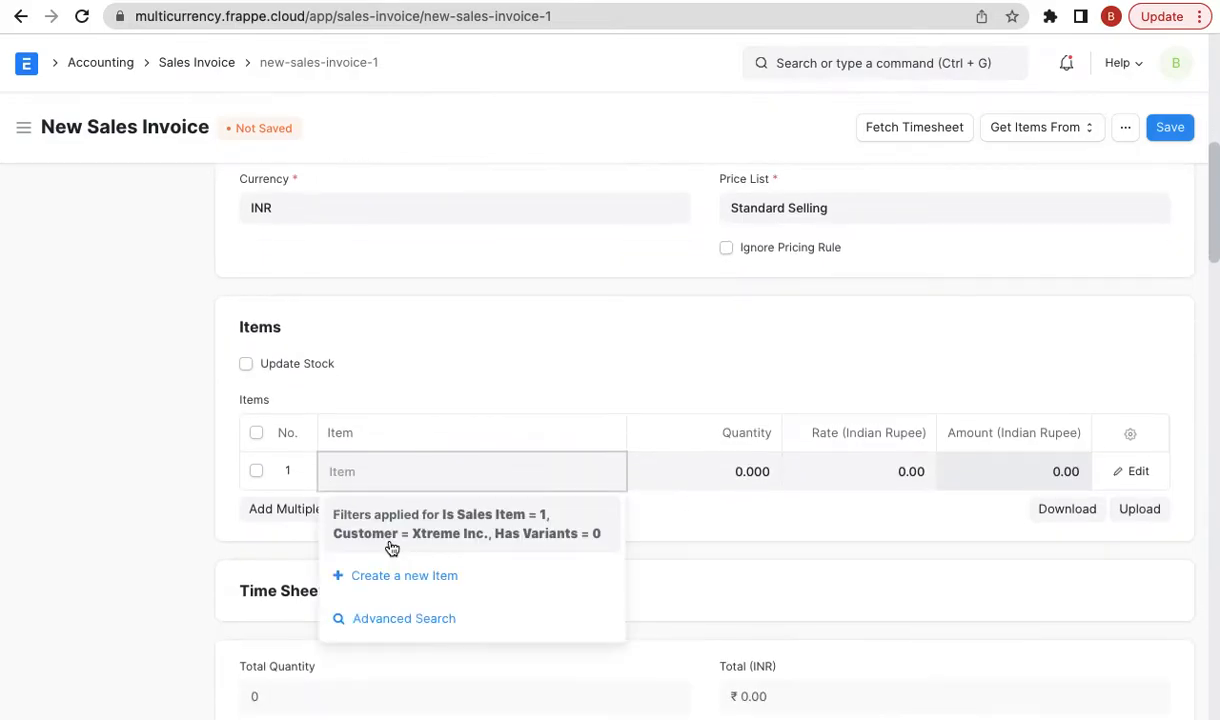
- Create a new non-stock item 'Consulting Service' in the Services group for the first invoice row
click(384, 575)
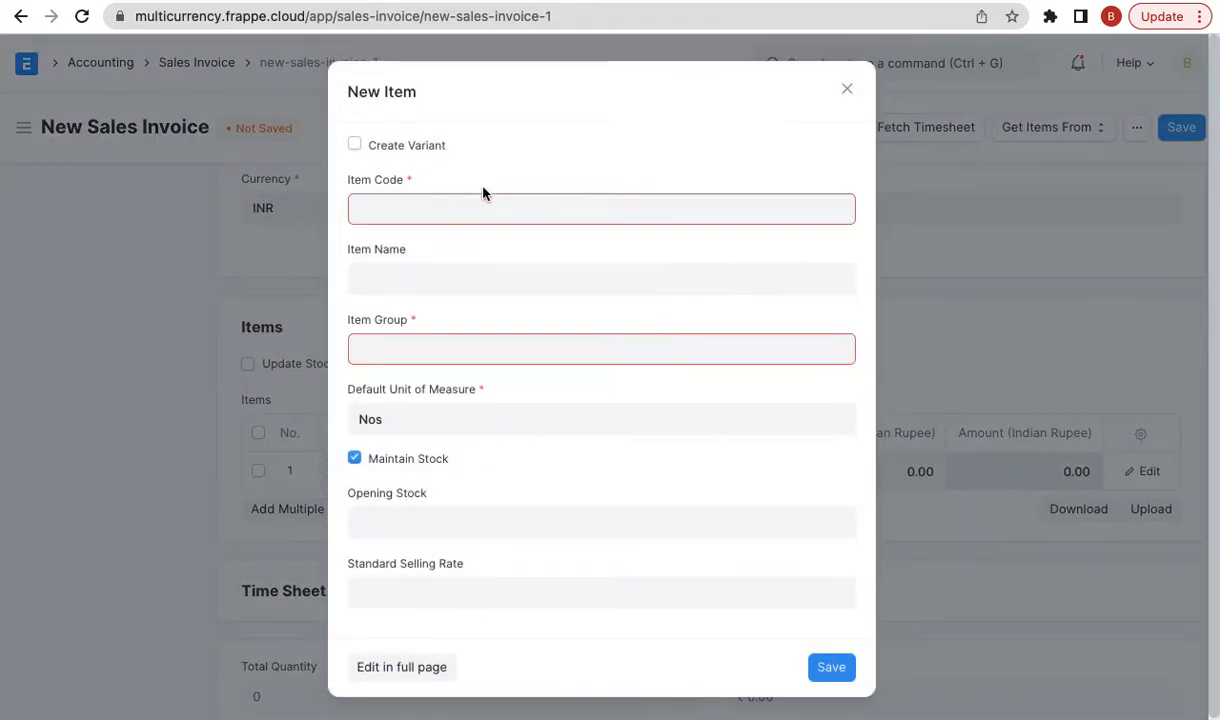
click(452, 204)
text(Consulting )
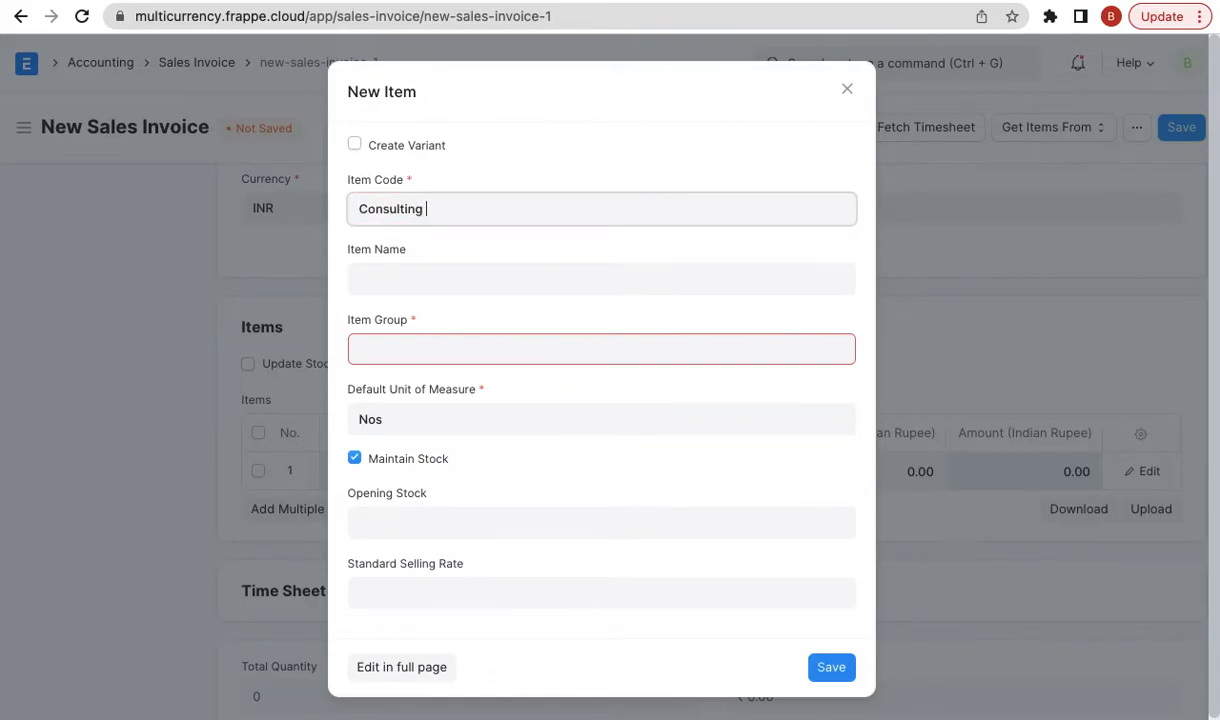
text(Service)
click(404, 458)
click(450, 338)
text(serv)
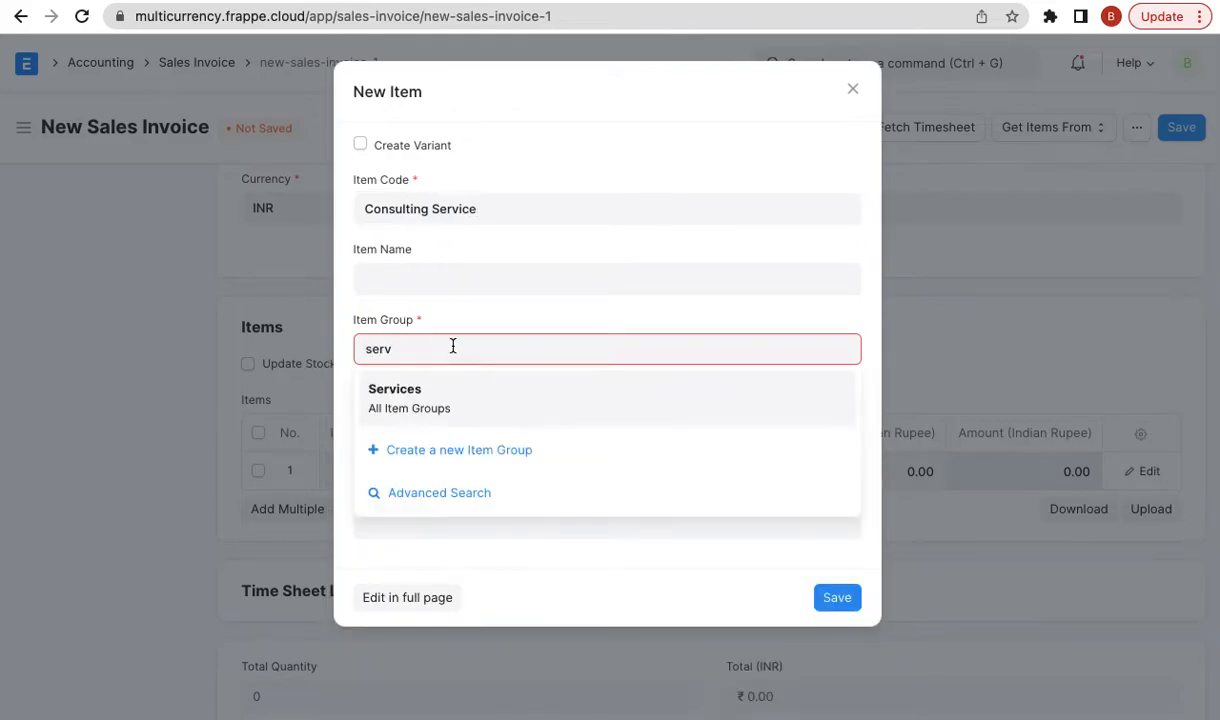
click(441, 400)
click(837, 597)
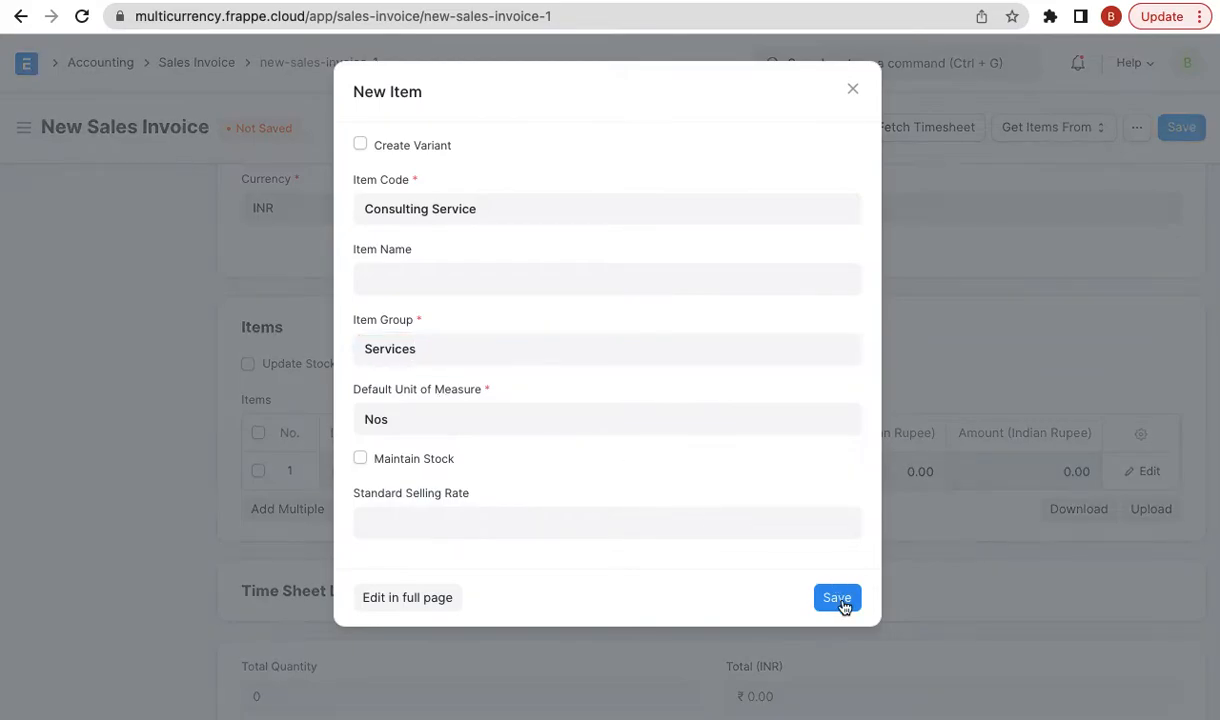
- Open the blog's Release Note link in a new tab showing the v13.31.0 release page
scroll(610, 400, down, 1)
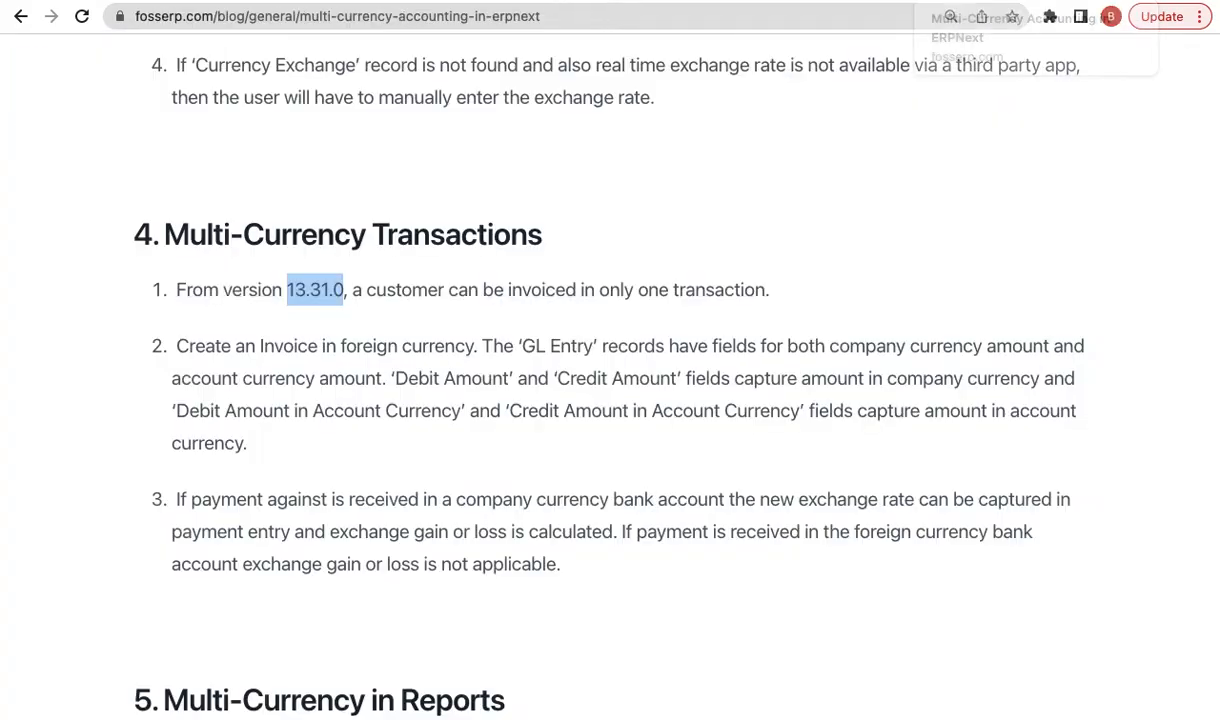
scroll(711, 572, down, 7)
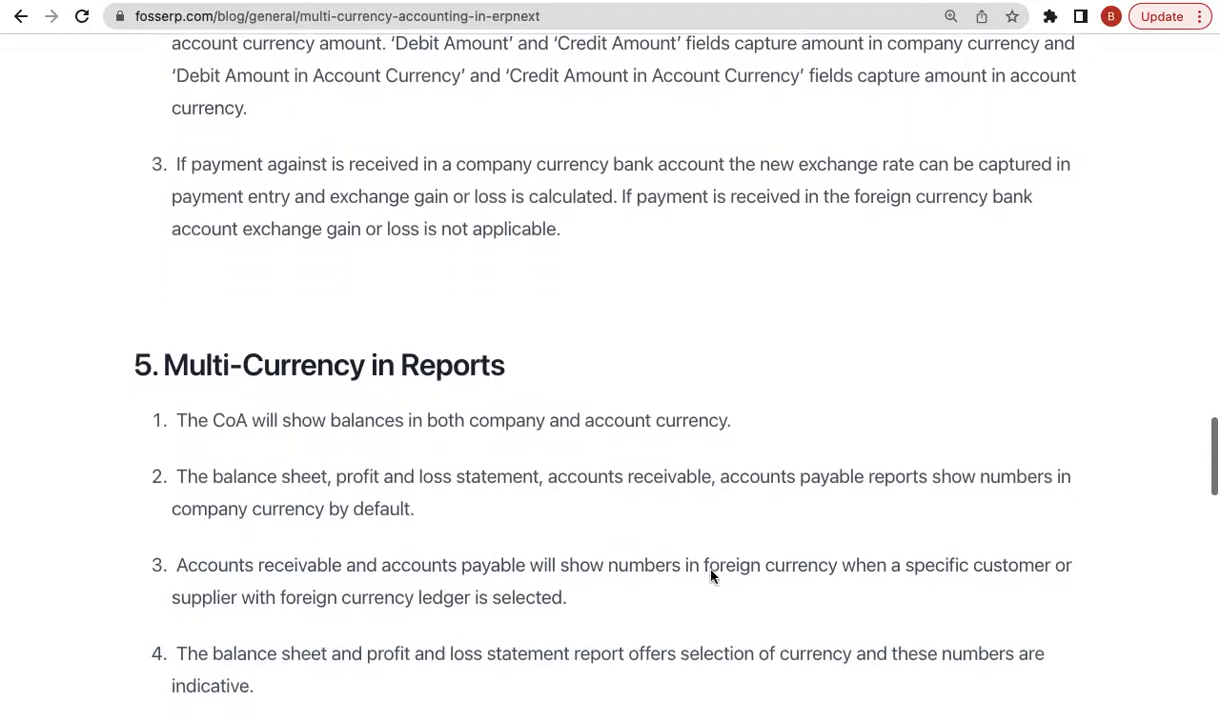
scroll(711, 570, down, 5)
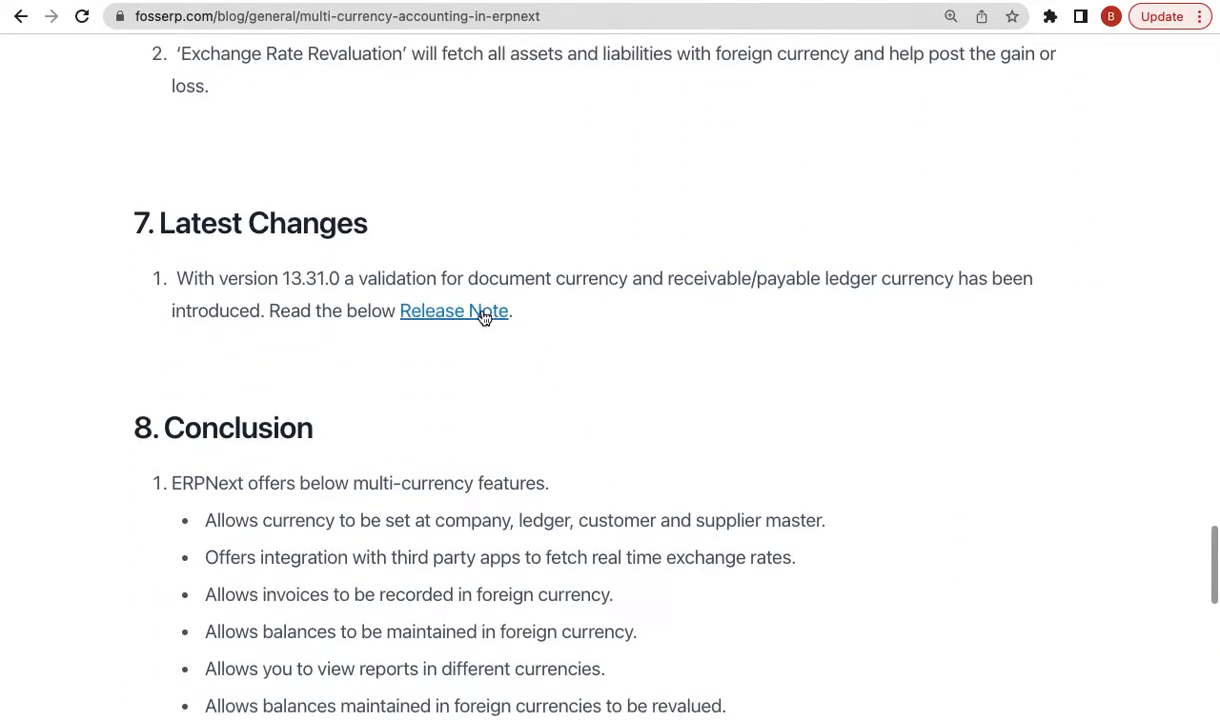
right_click(478, 316)
click(498, 306)
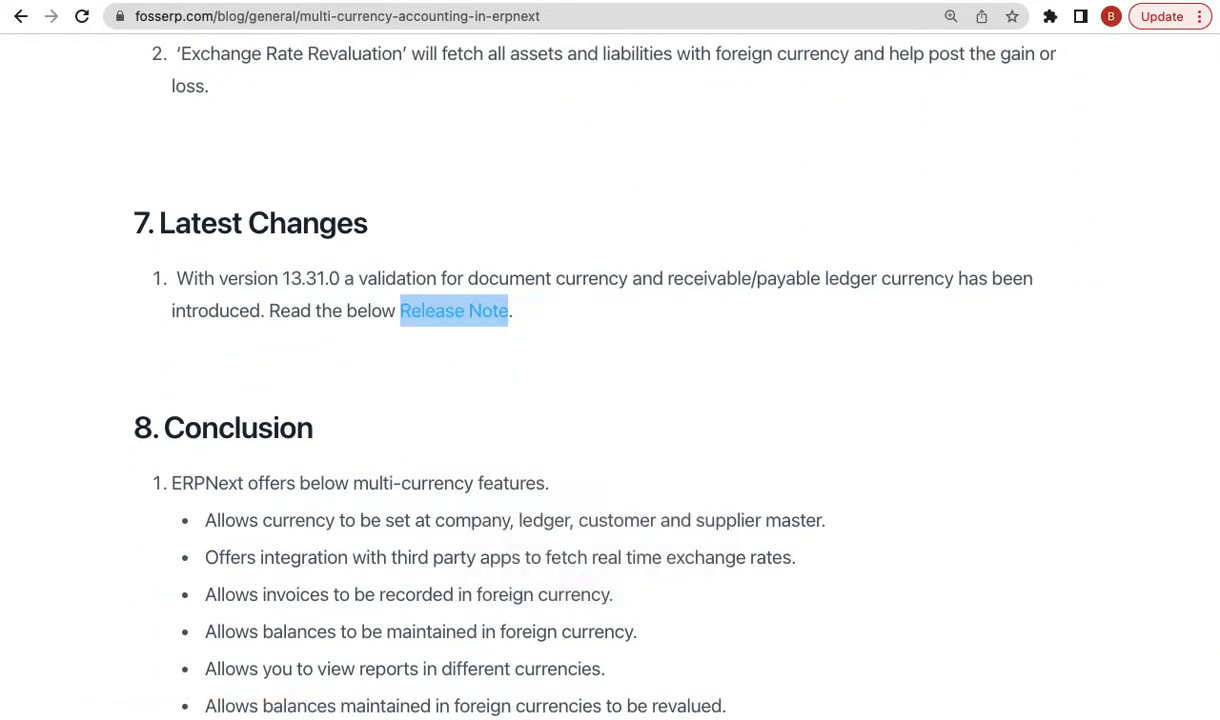
click(1007, 5)
- Highlight the account currency validation fix, inspect commit 228f10b's diff, then return to the blog
scroll(713, 491, down, 2)
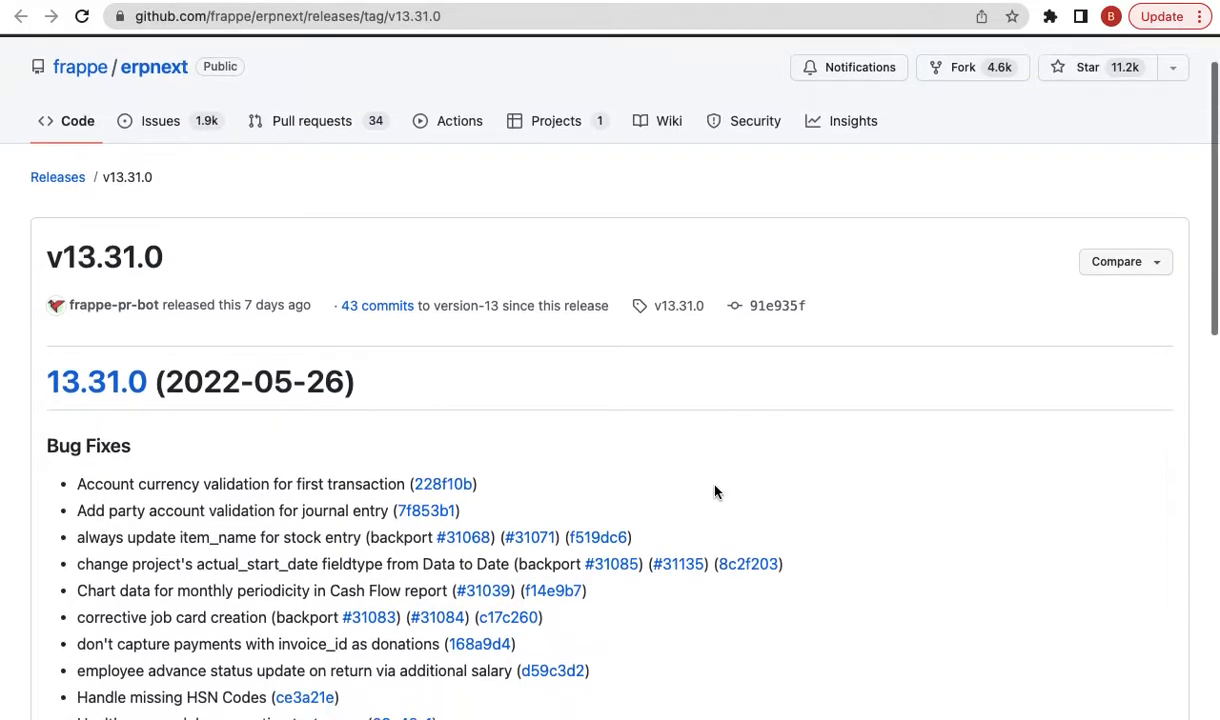
triple_click(175, 428)
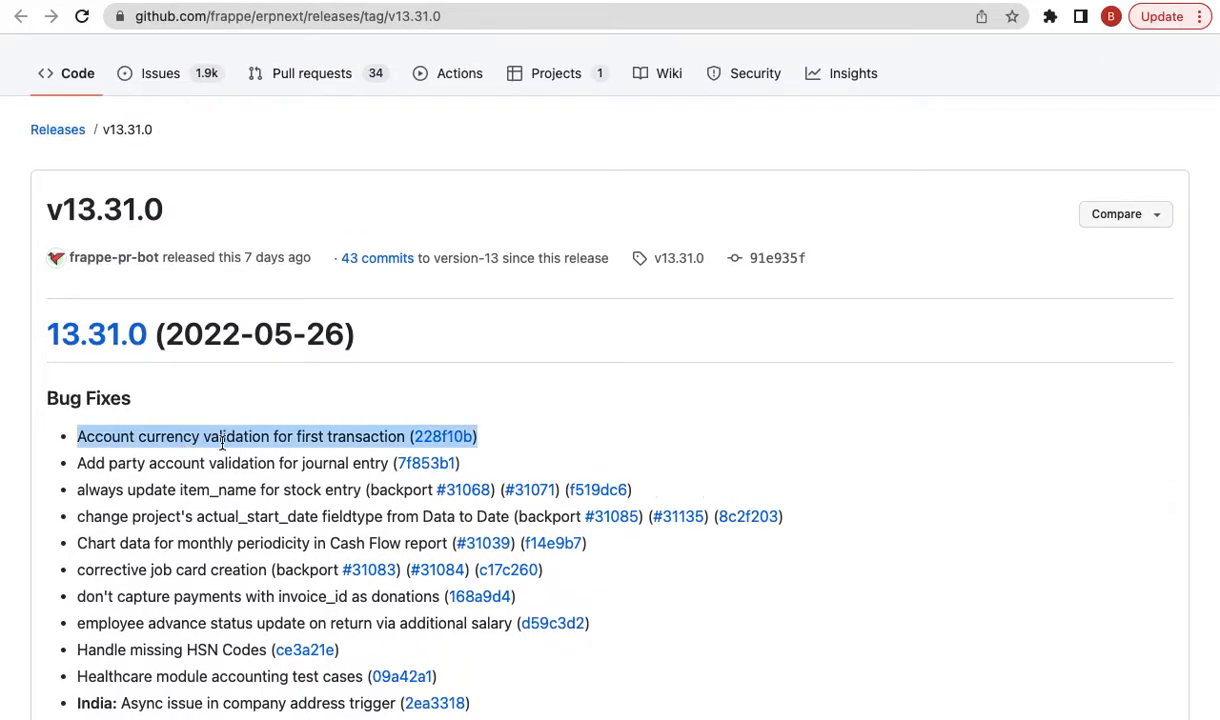
click(435, 436)
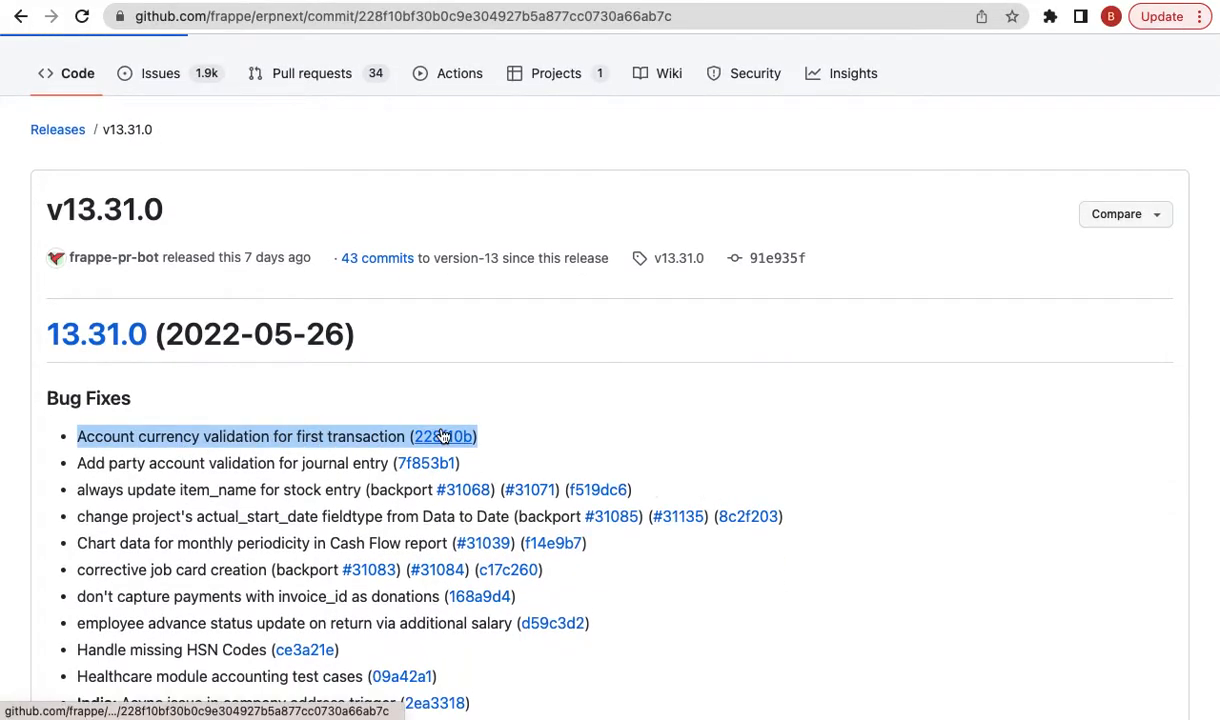
scroll(569, 585, down, 10)
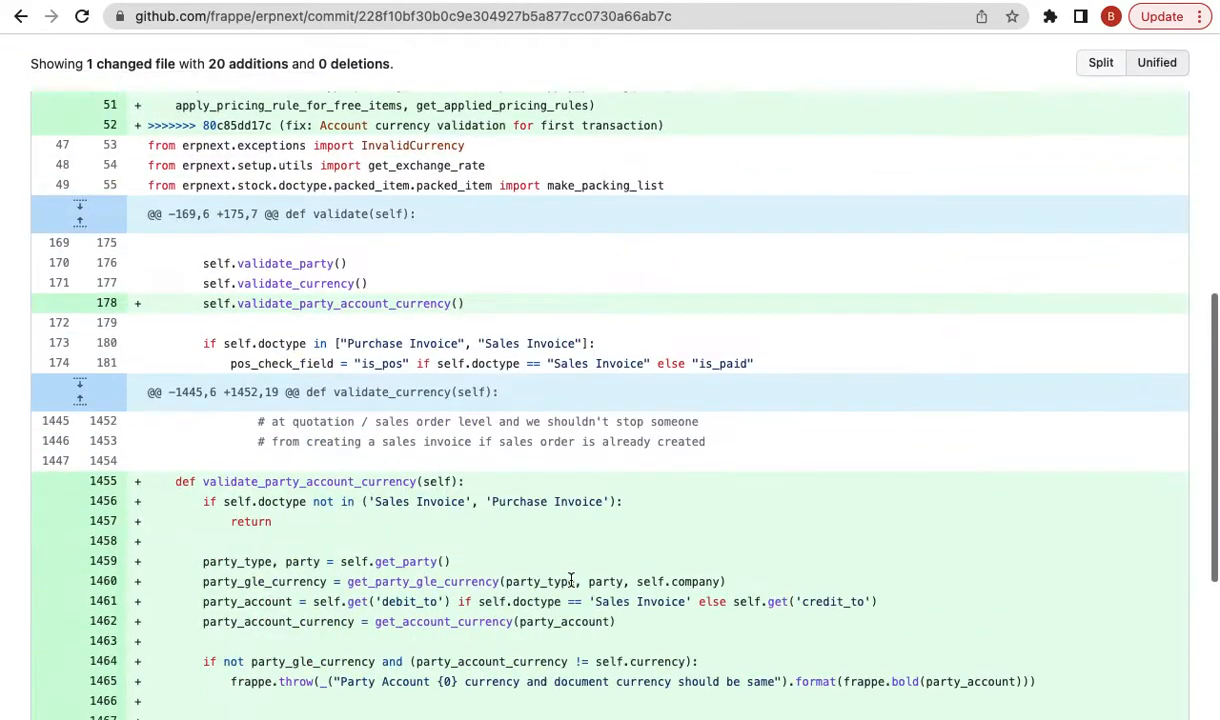
scroll(570, 585, up, 10)
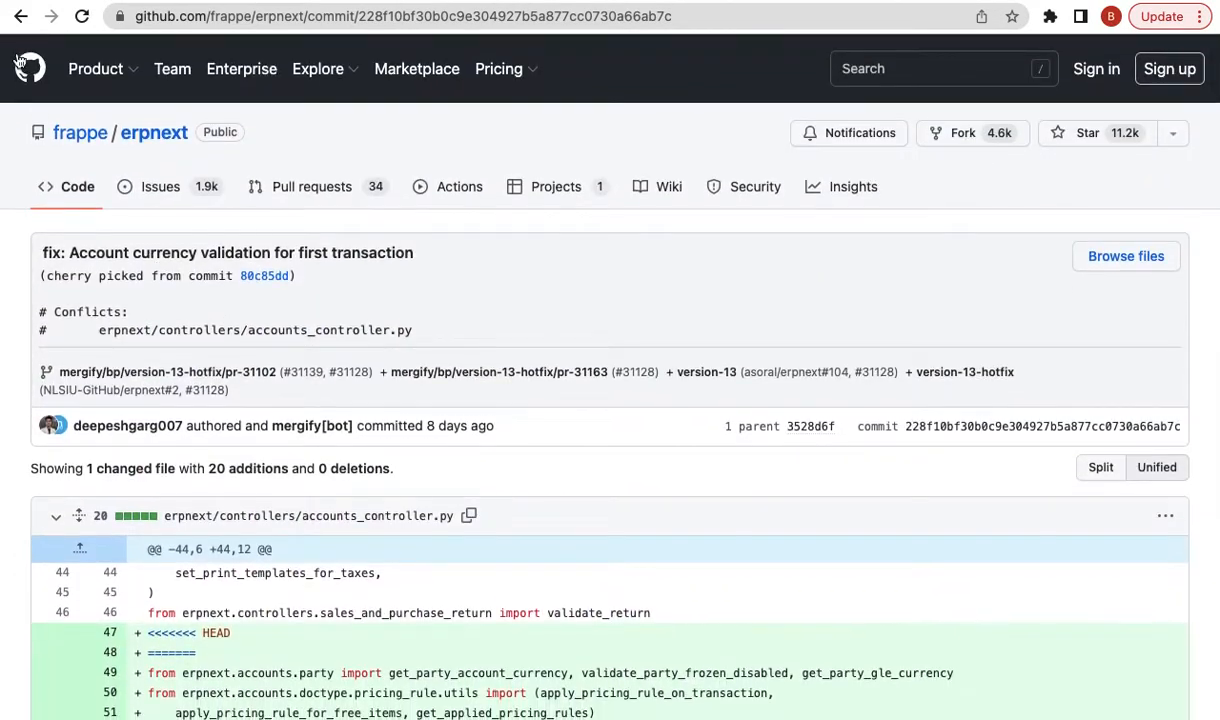
click(20, 17)
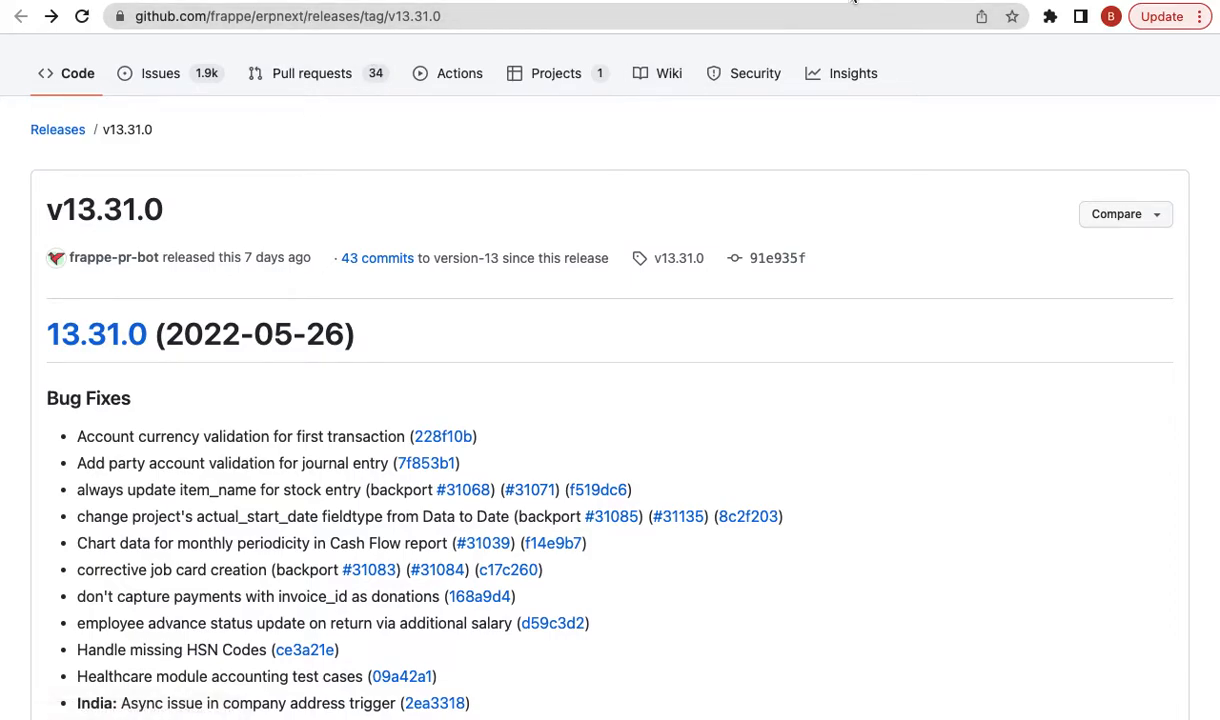
click(853, 2)
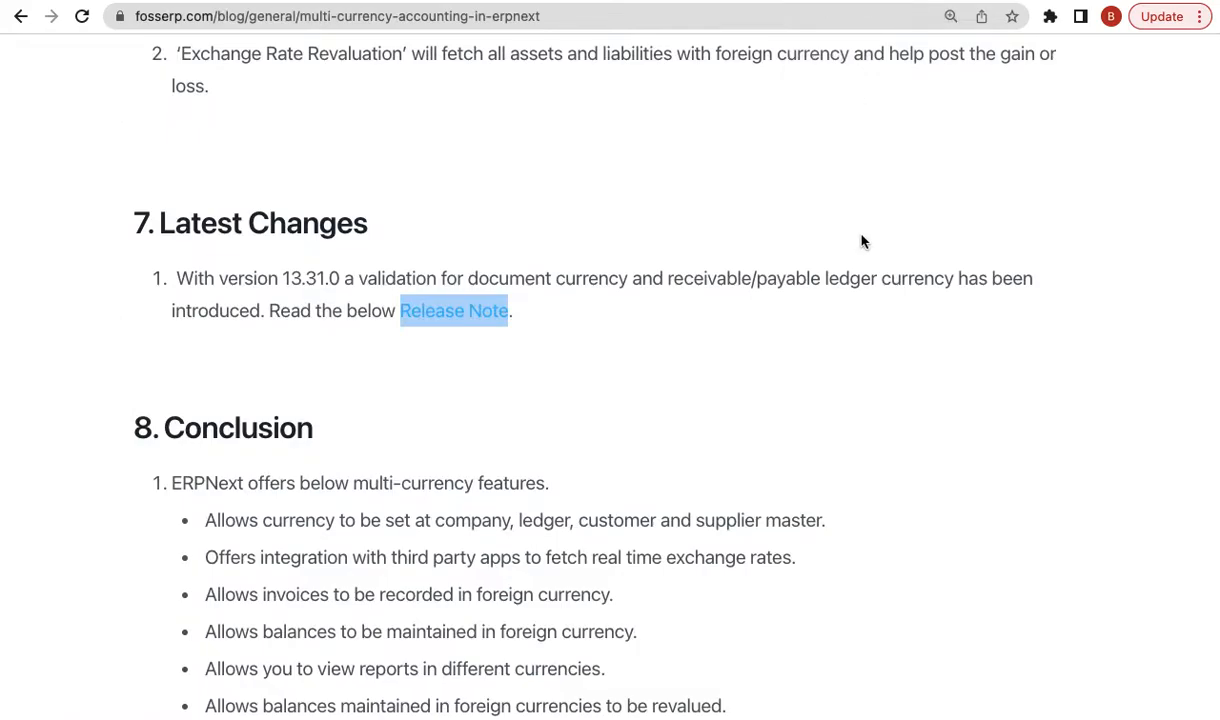
- Scroll the blog back up to the 'Multi-Currency Accounting in ERPNext' title and 2 June 2022 date
scroll(862, 241, up, 20)
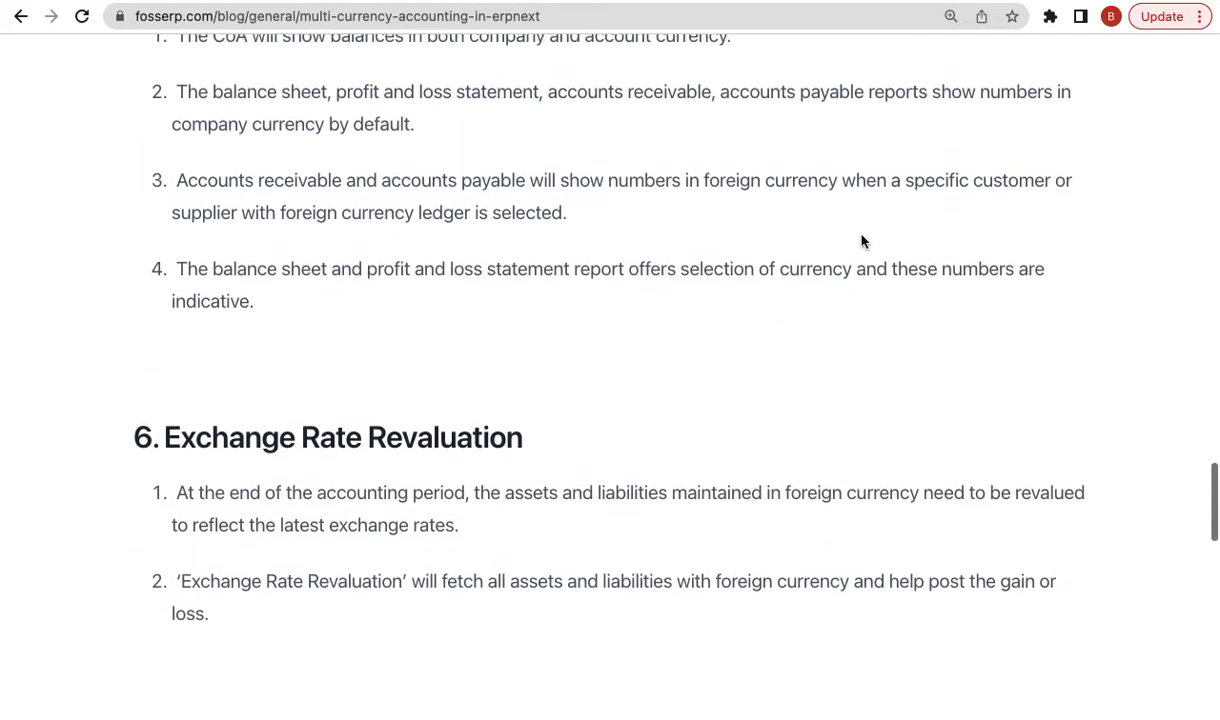
scroll(862, 241, up, 10)
scroll(862, 241, down, 6)
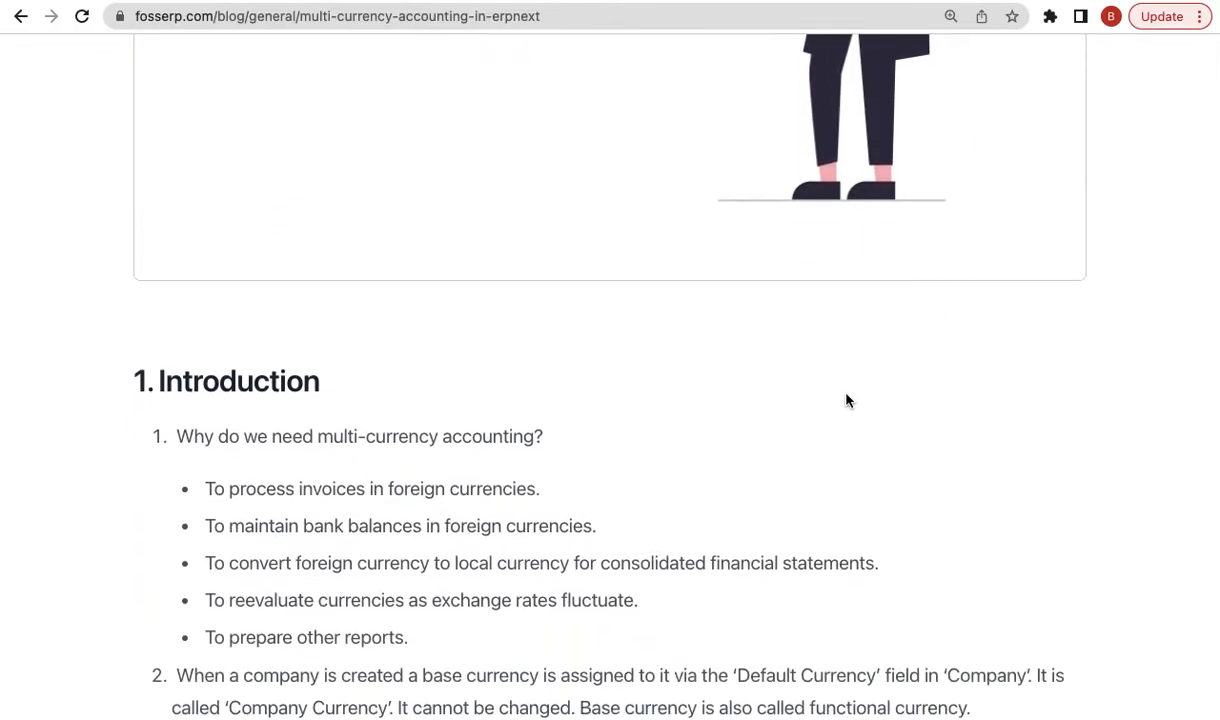
scroll(953, 291, up, 8)
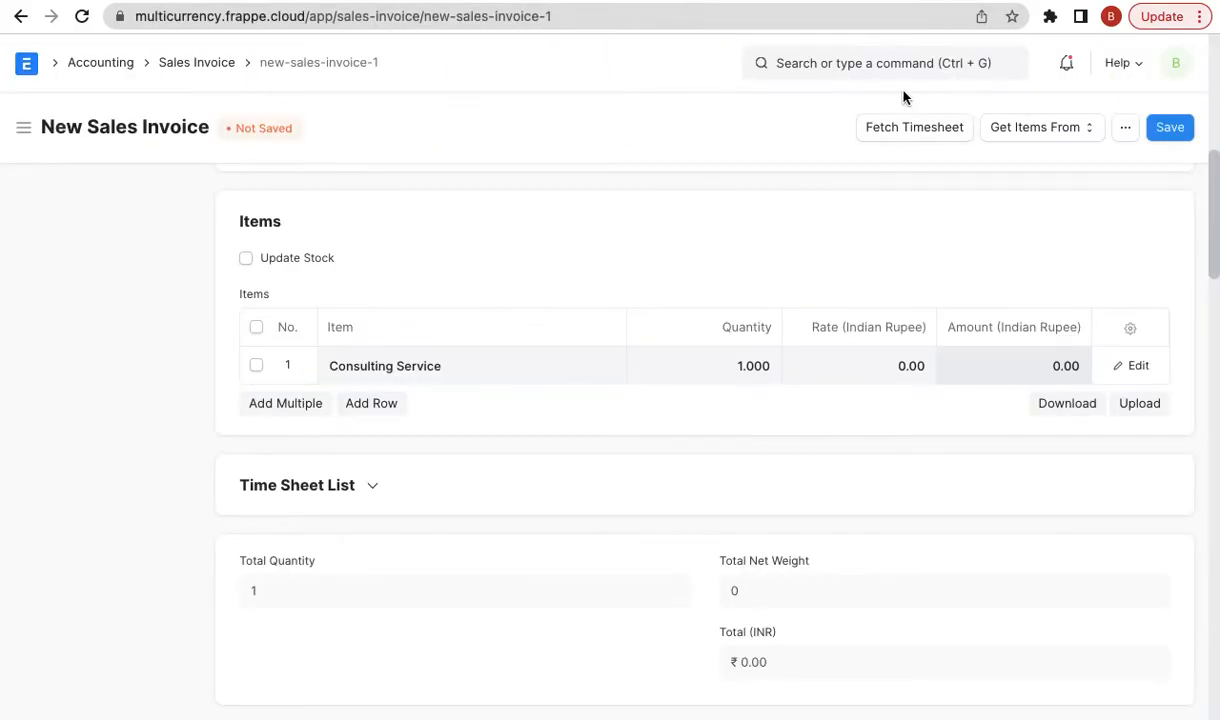
- Open System Settings to review Date and Number Format, with Currency Precision at 2
click(830, 70)
text(syste s)
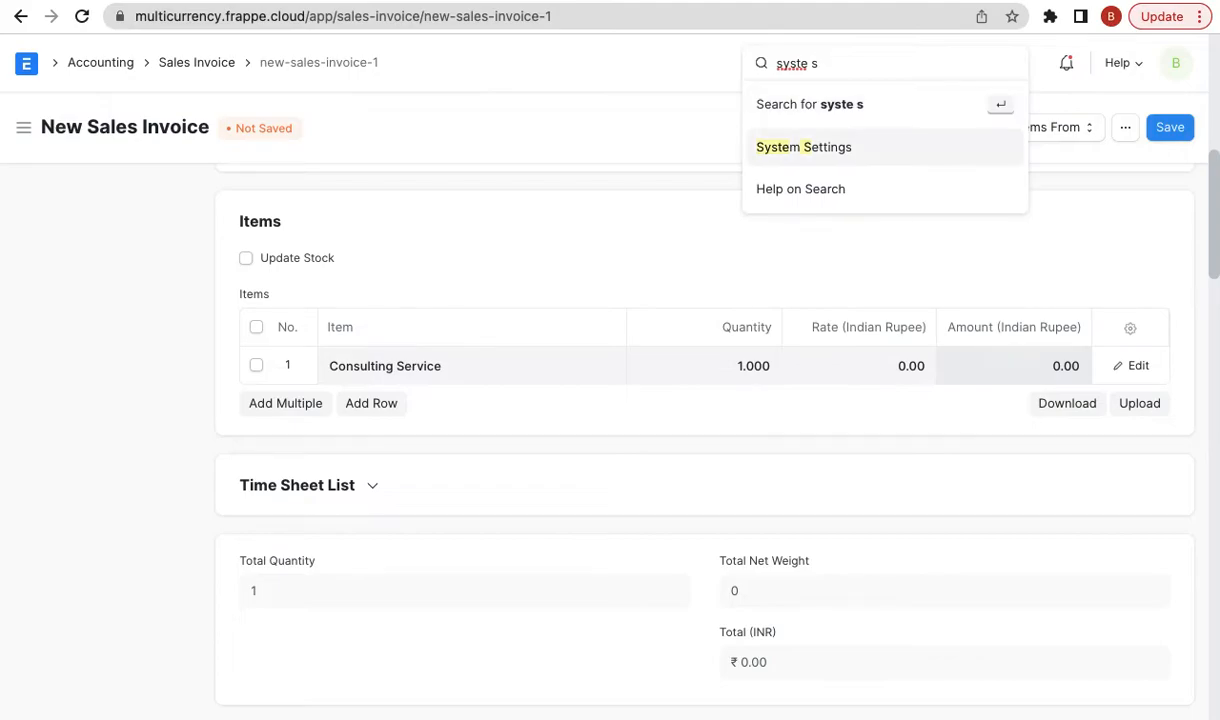
key(Return)
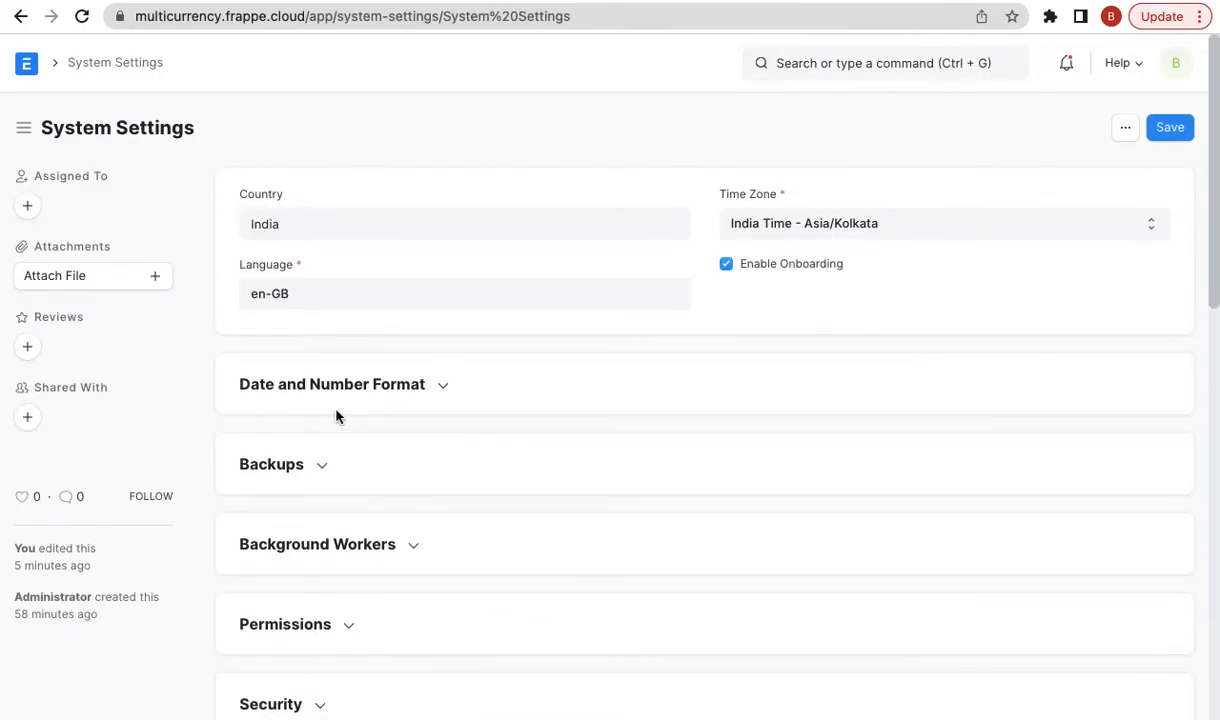
click(348, 396)
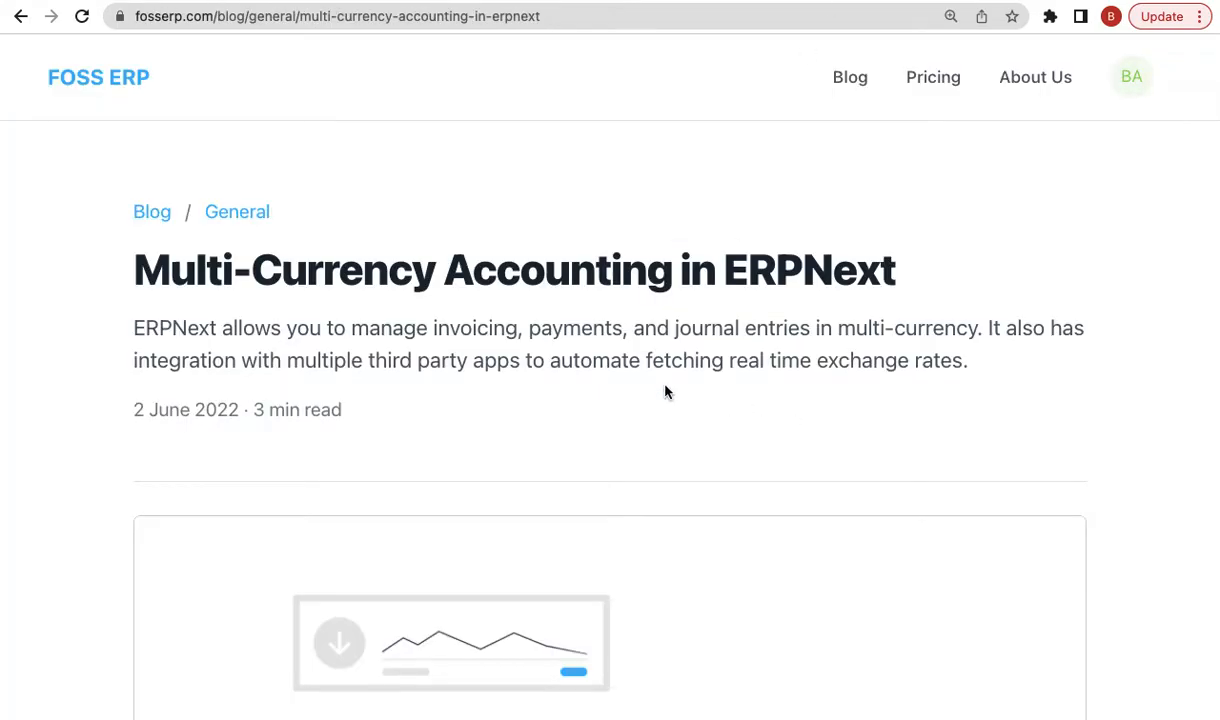
scroll(664, 389, down, 10)
scroll(666, 390, down, 10)
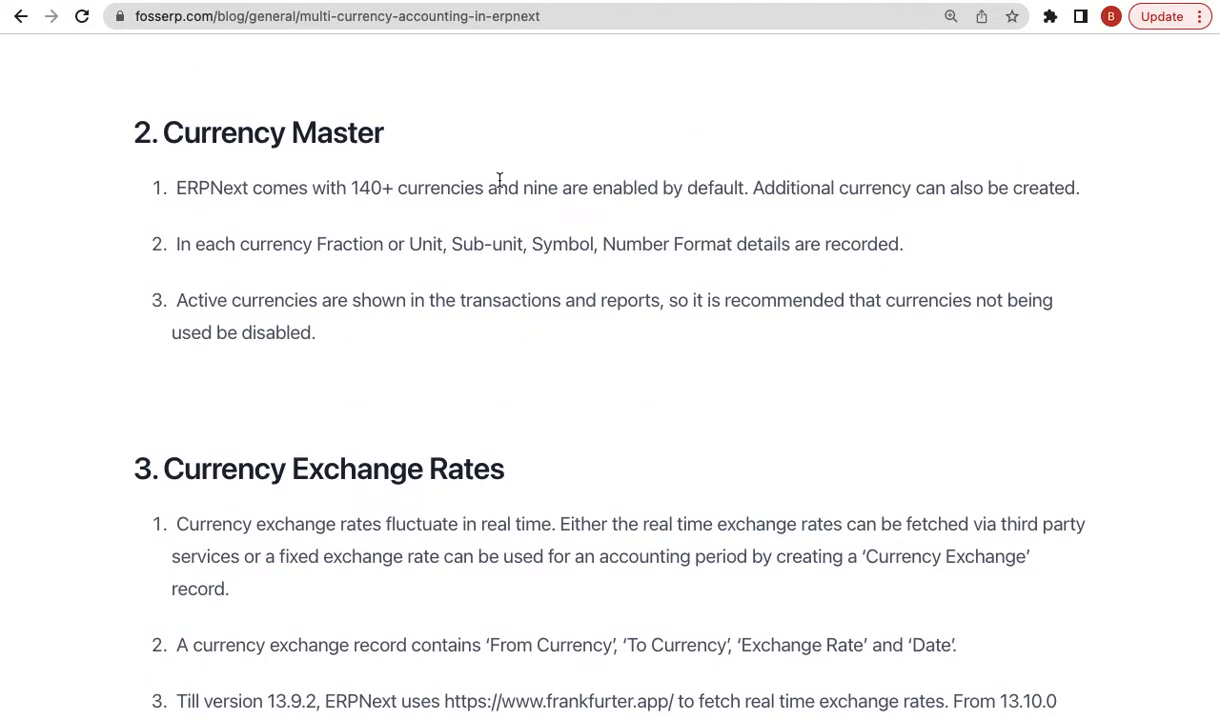
- Highlight Currency Master point 3, advising that unused currencies be disabled
mouse_move(495, 2)
triple_click(612, 330)
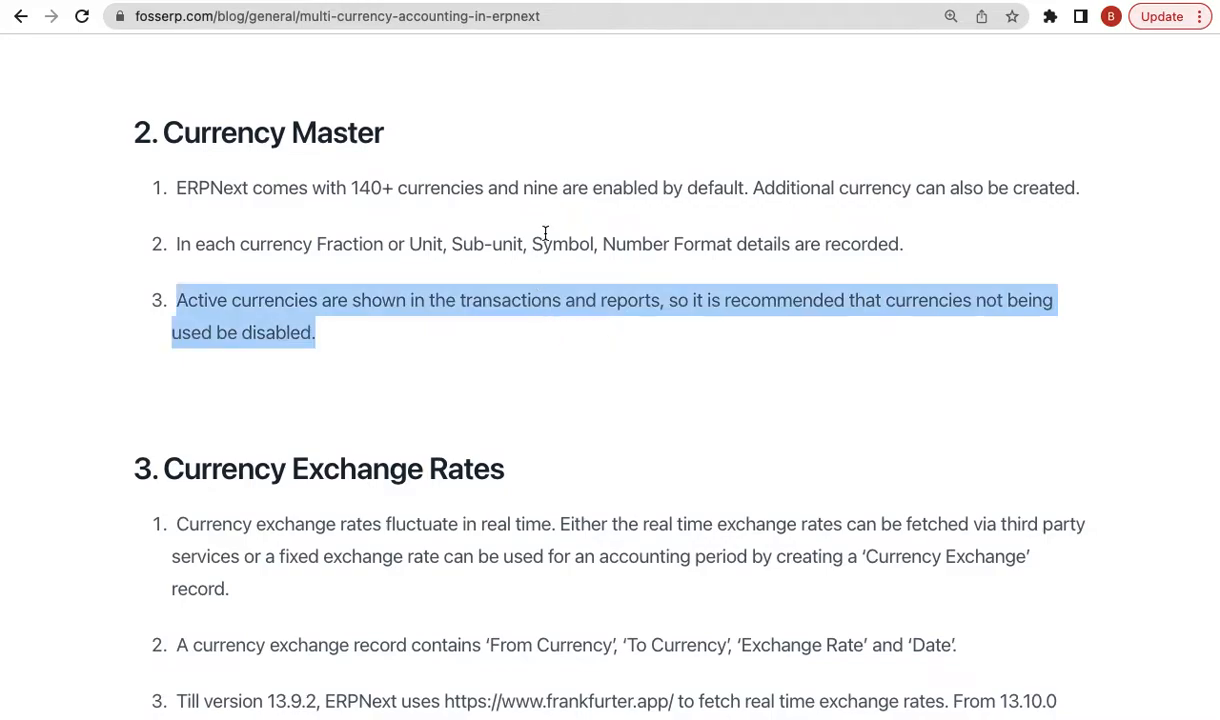
- Open the INR currency record and inspect its Fraction Paisa and Fraction Units 100
click(817, 1)
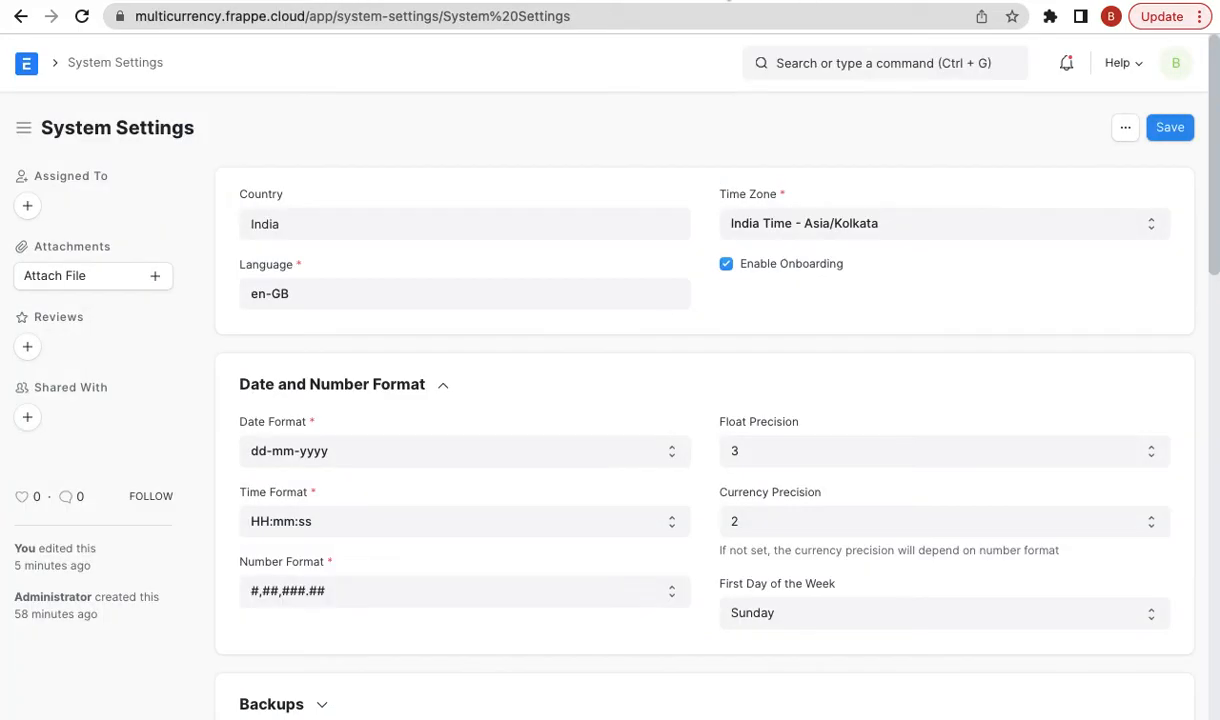
click(782, 67)
text(curren)
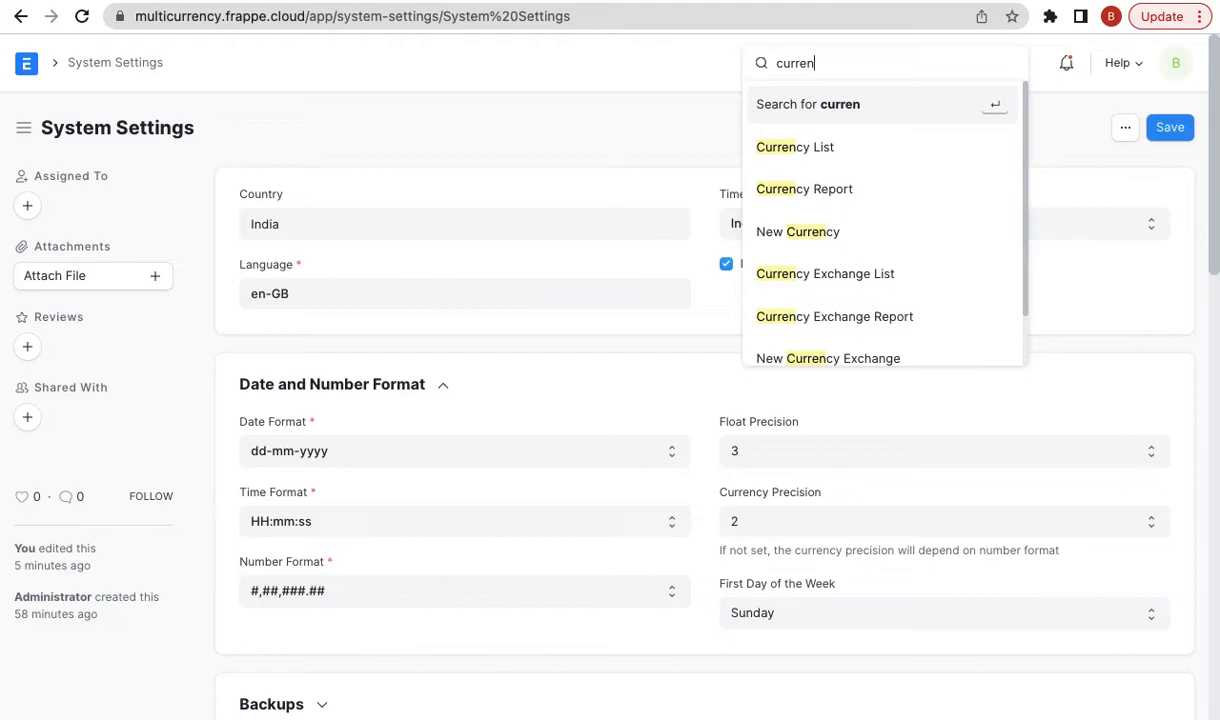
click(760, 136)
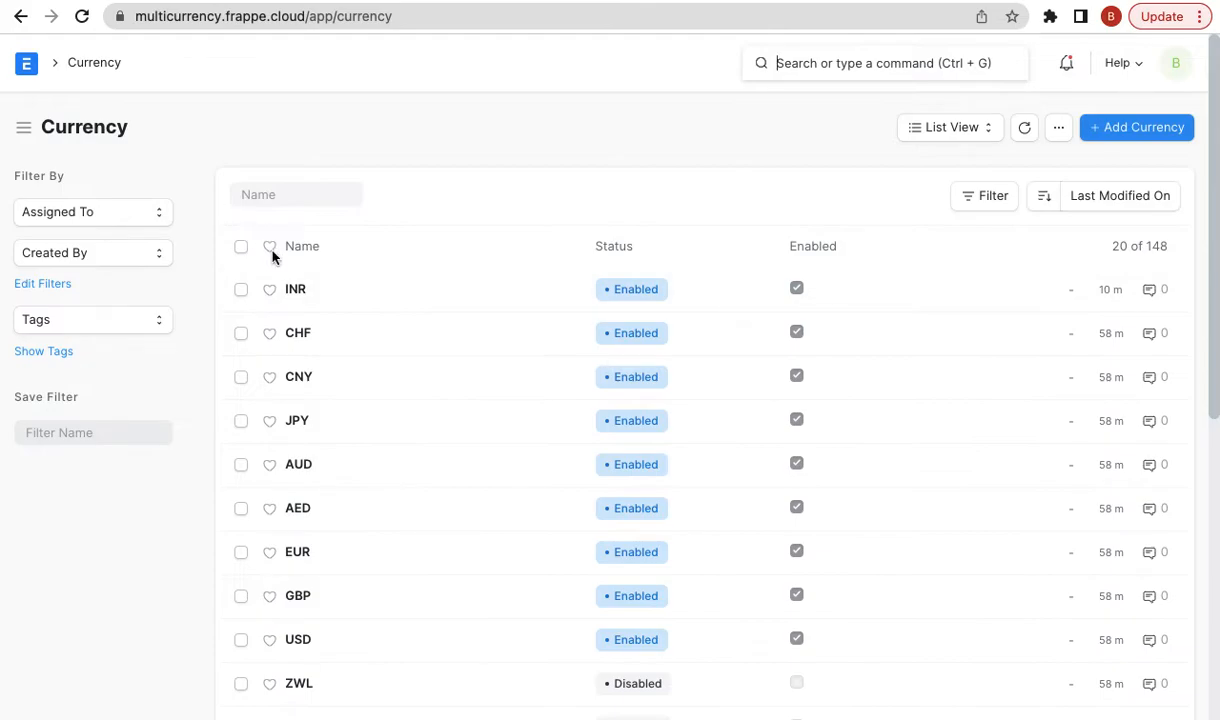
click(294, 289)
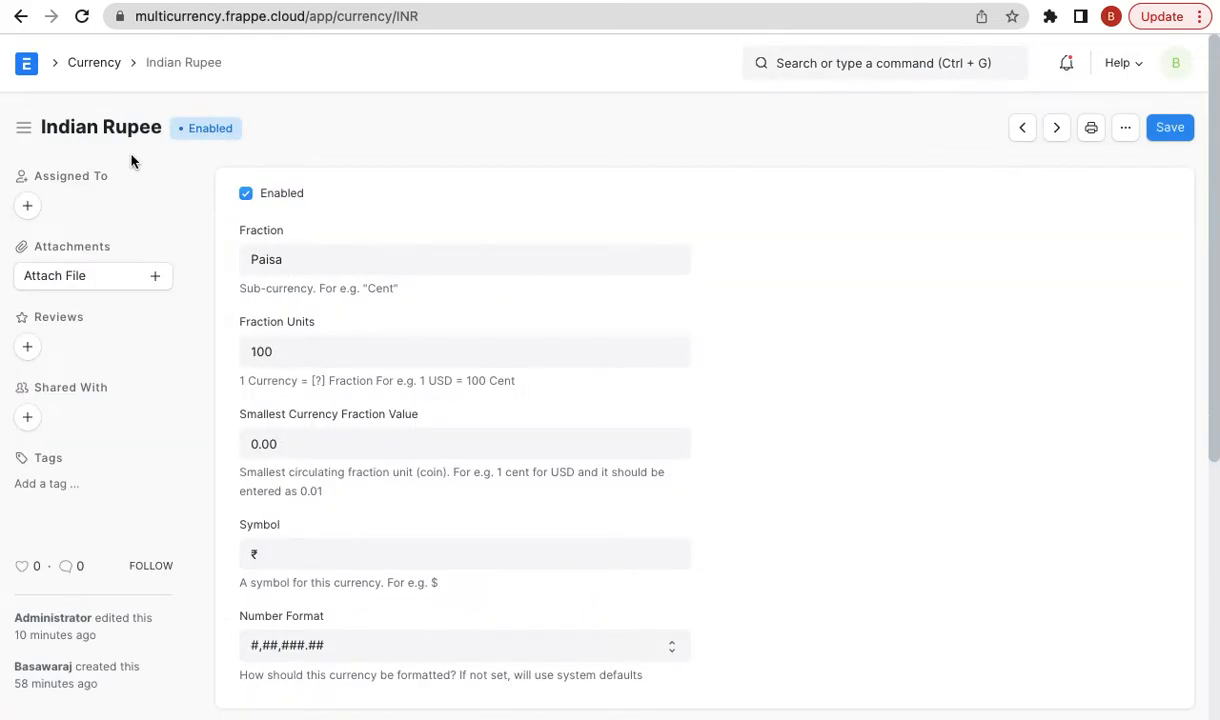
click(355, 248)
click(355, 345)
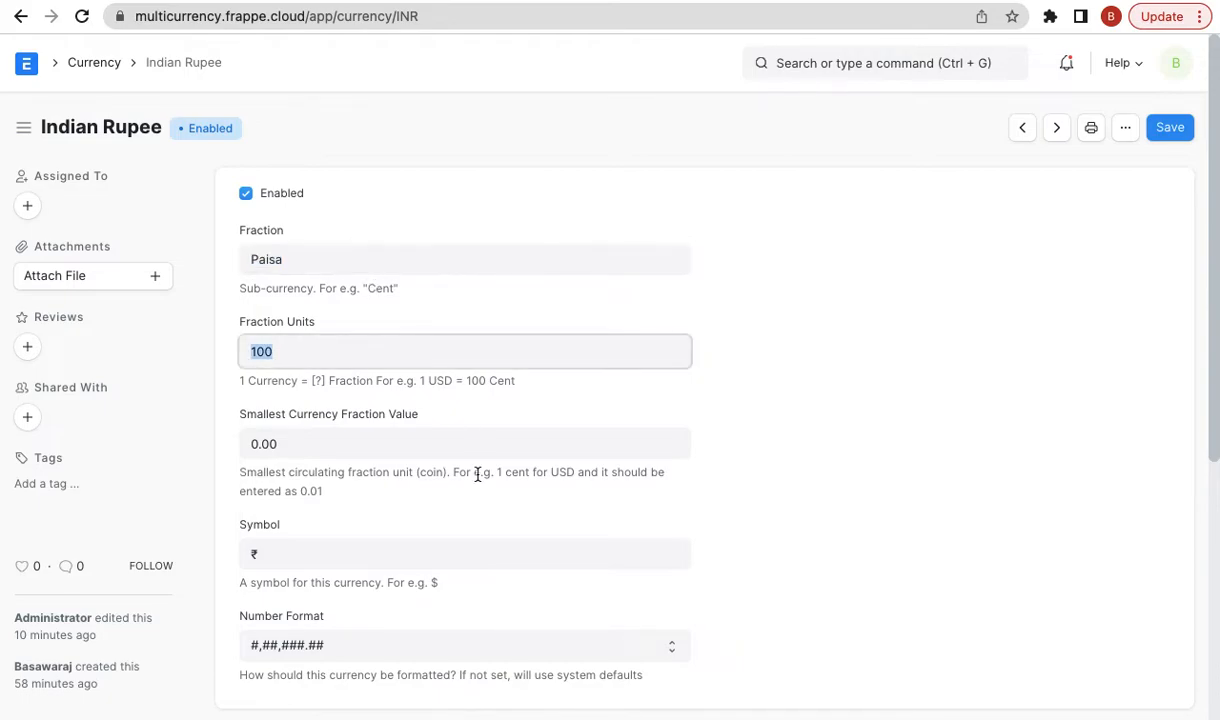
scroll(478, 477, down, 1)
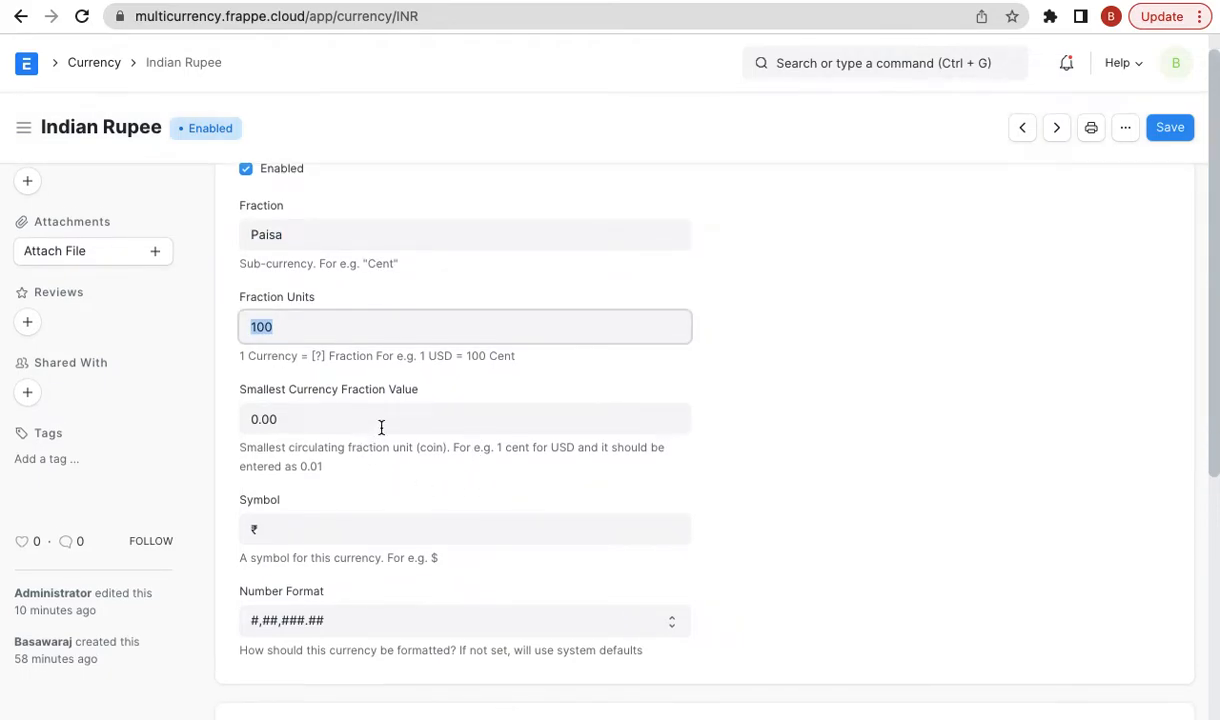
scroll(381, 427, down, 2)
scroll(330, 500, down, 1)
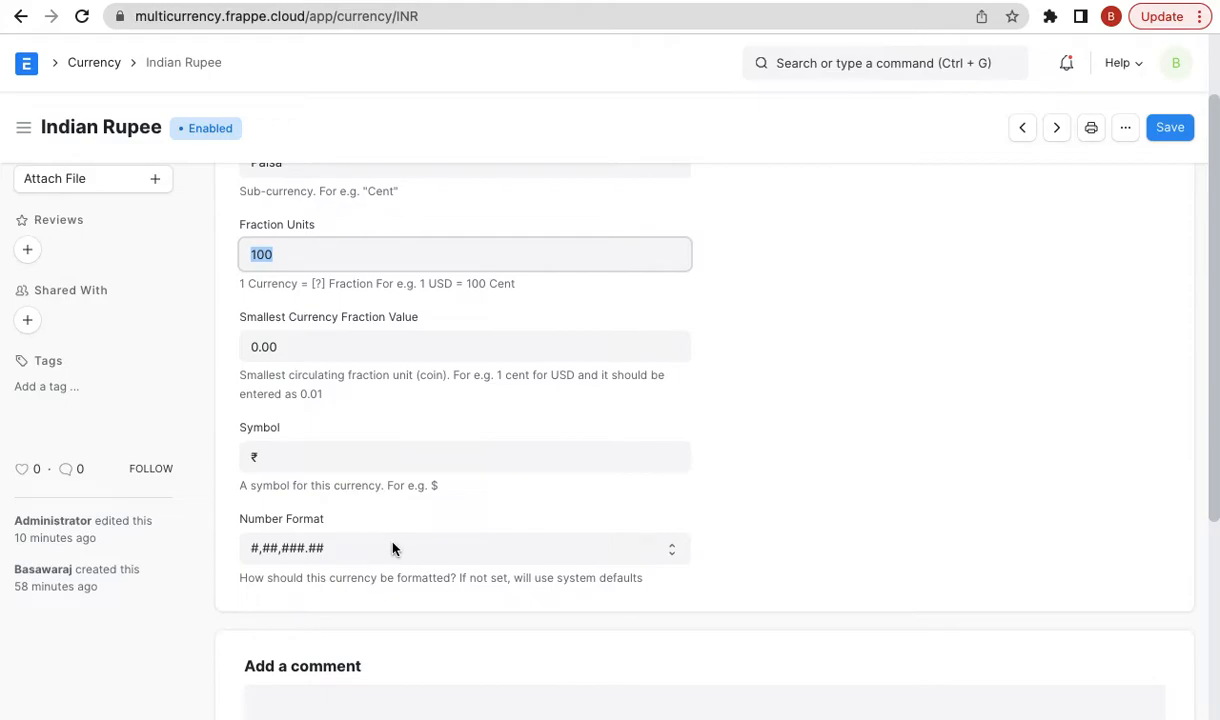
scroll(563, 446, up, 2)
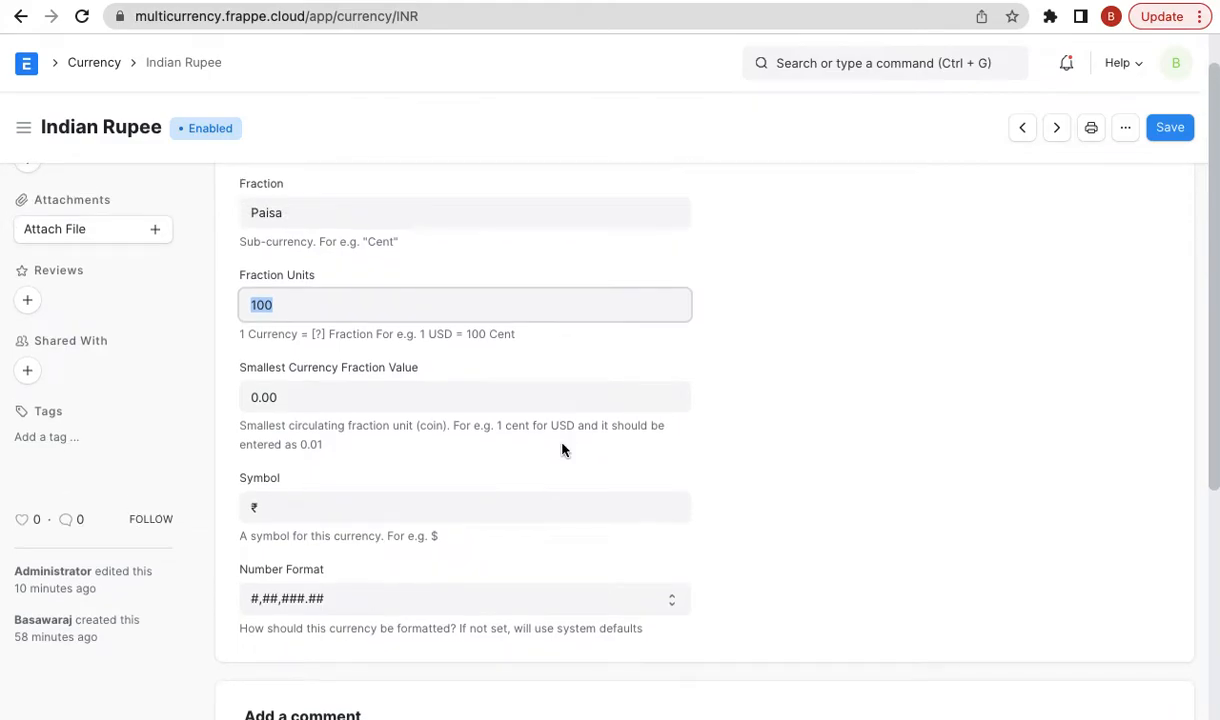
- Go back to System Settings via the awesome bar search
click(874, 63)
text(system s)
key(Down)
key(Down)
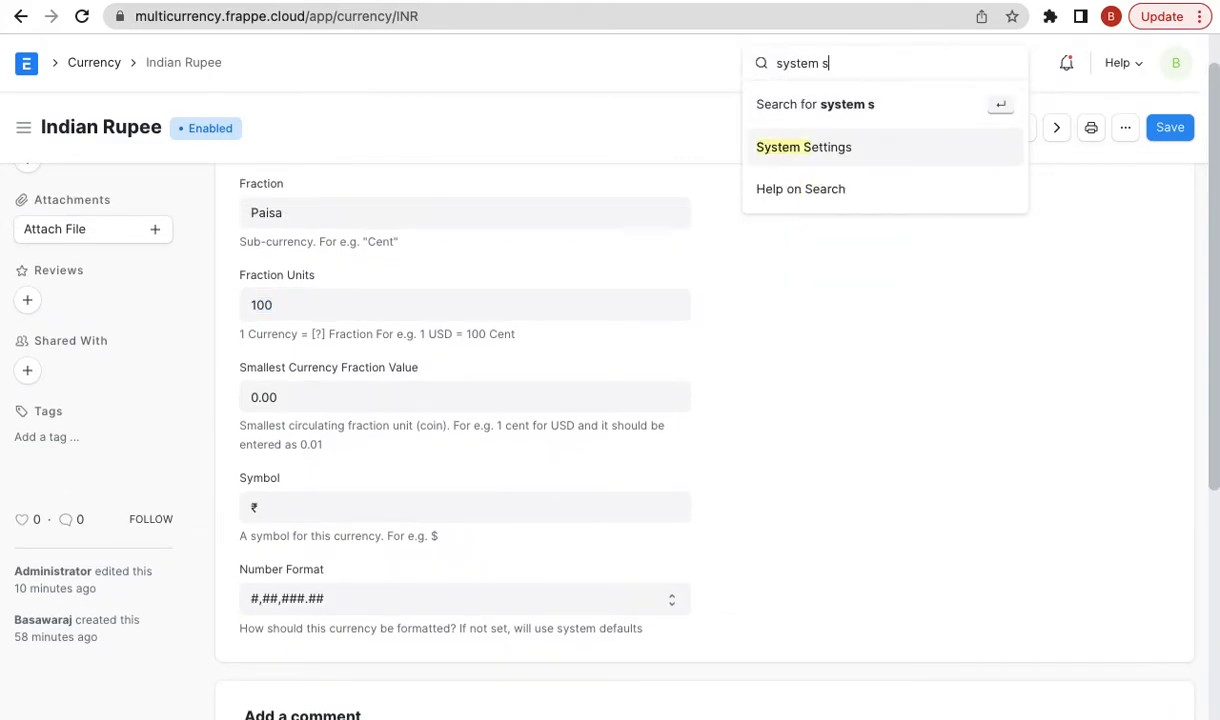
key(Up)
key(Return)
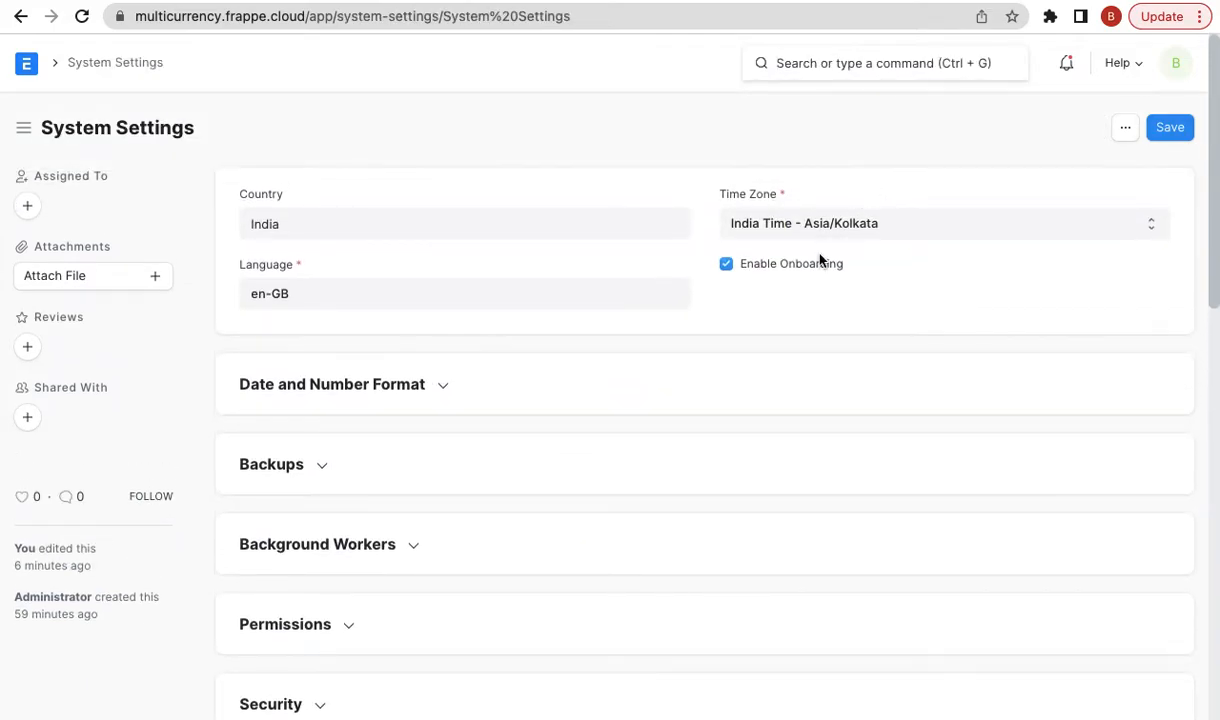
- Set Currency Precision to 4 in System Settings and save
click(305, 382)
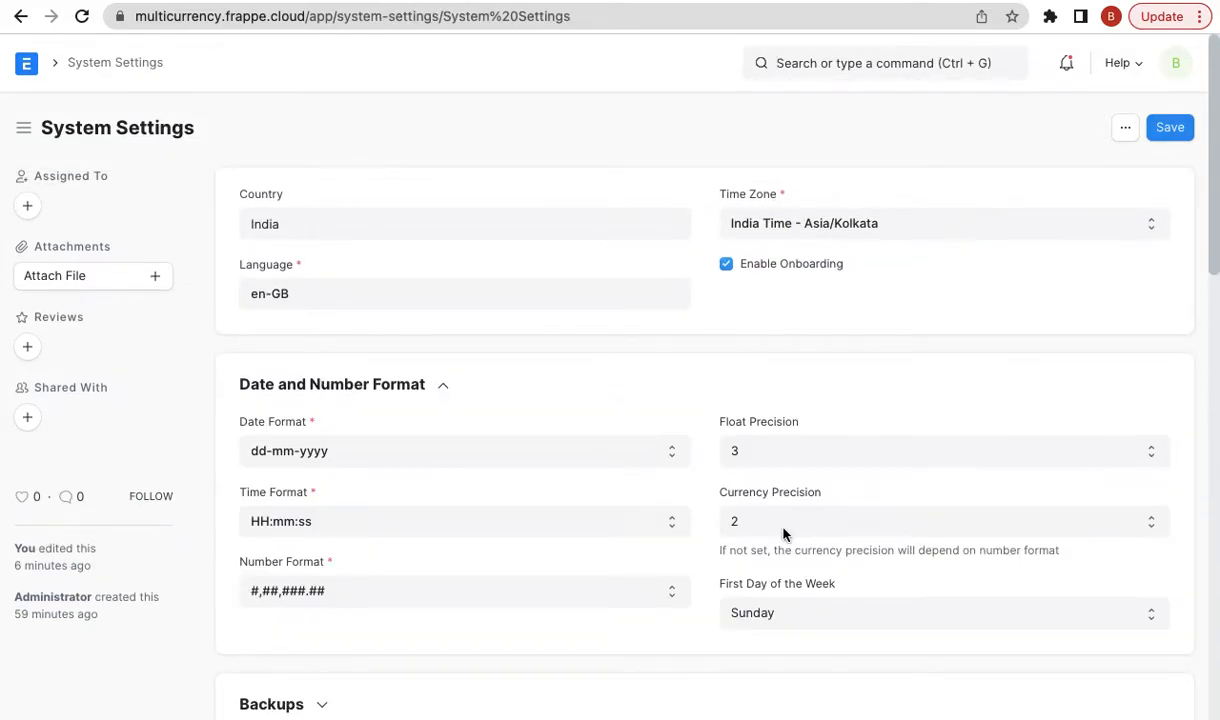
click(748, 515)
click(775, 565)
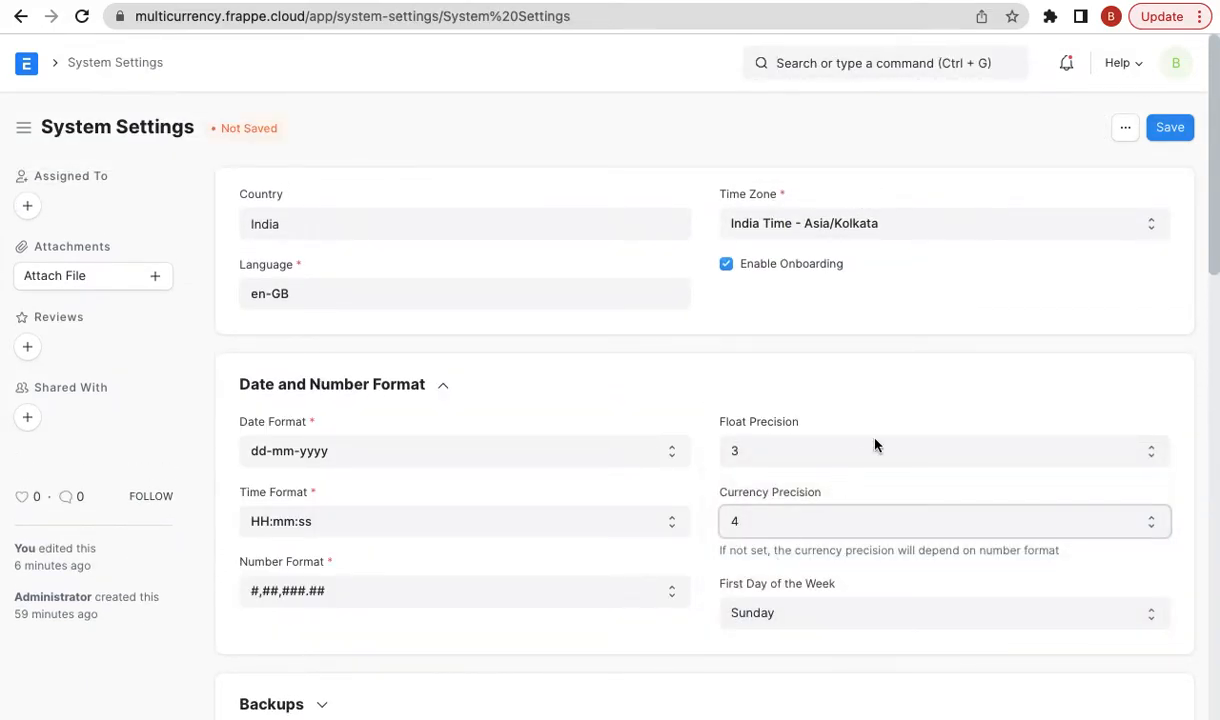
click(1176, 128)
- Reload the INR currency record and enter 0.0001 as its Smallest Currency Fraction Value
click(21, 16)
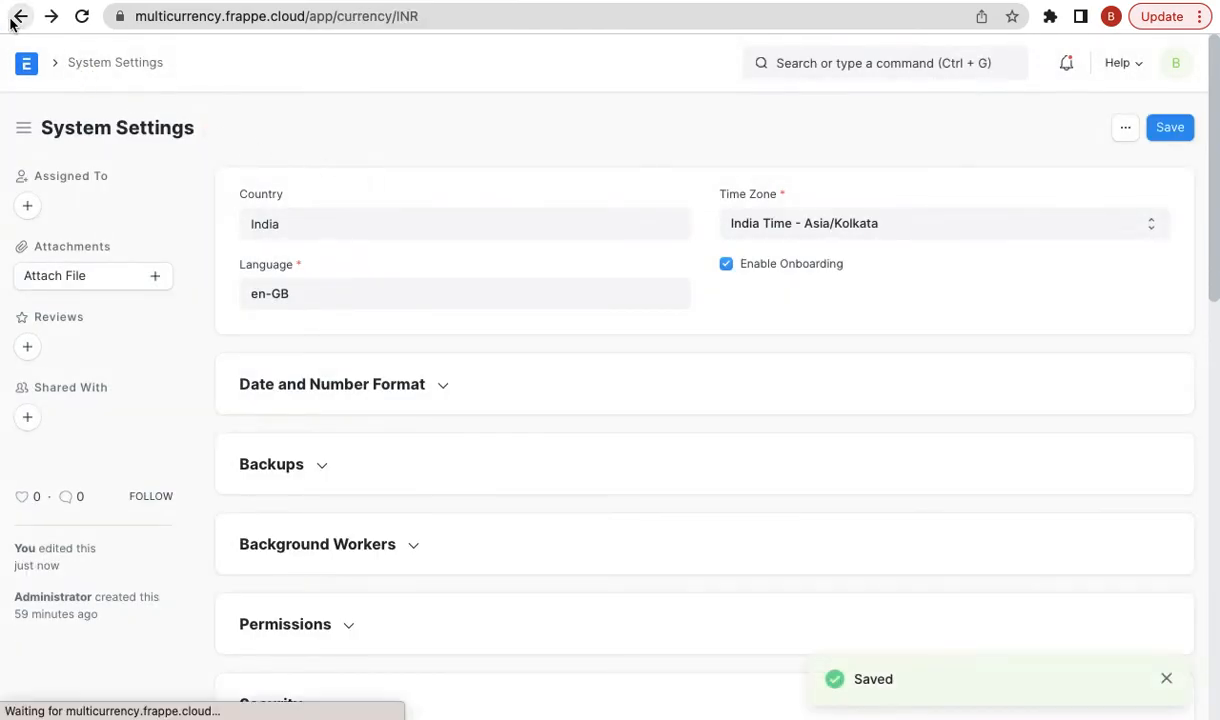
key(super+r)
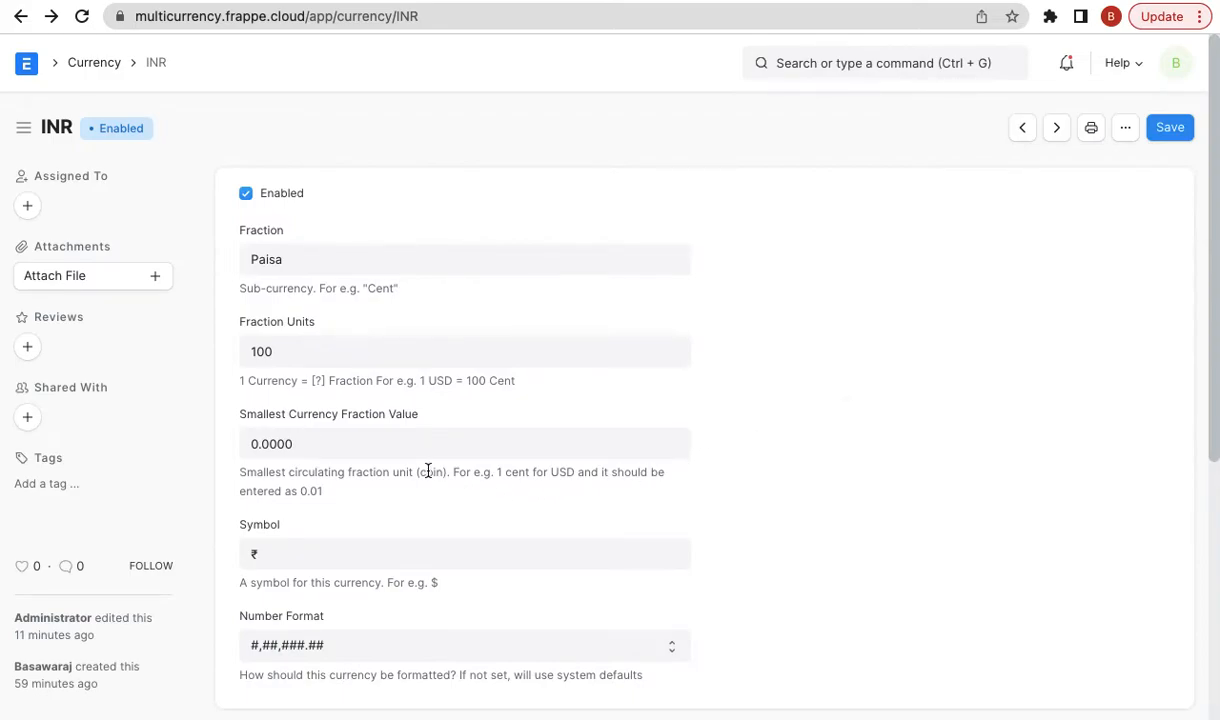
click(383, 442)
click(768, 392)
click(531, 440)
text(0.0000)
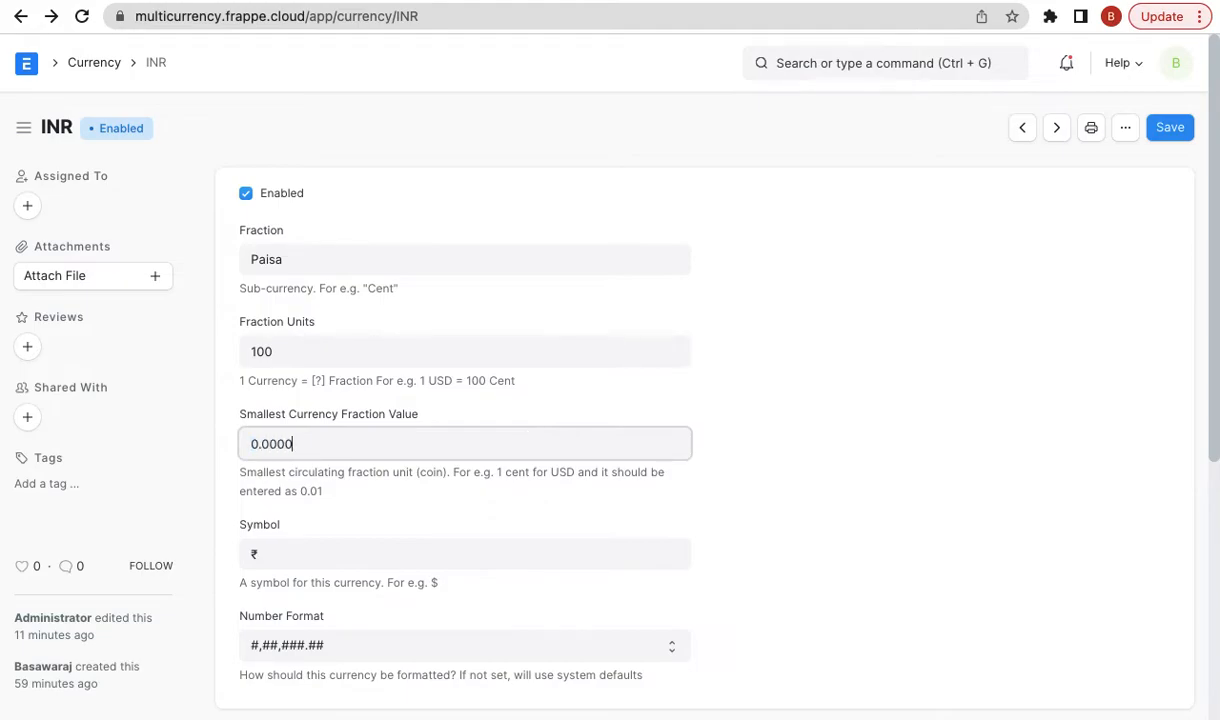
key(BackSpace)
text(1)
click(1069, 303)
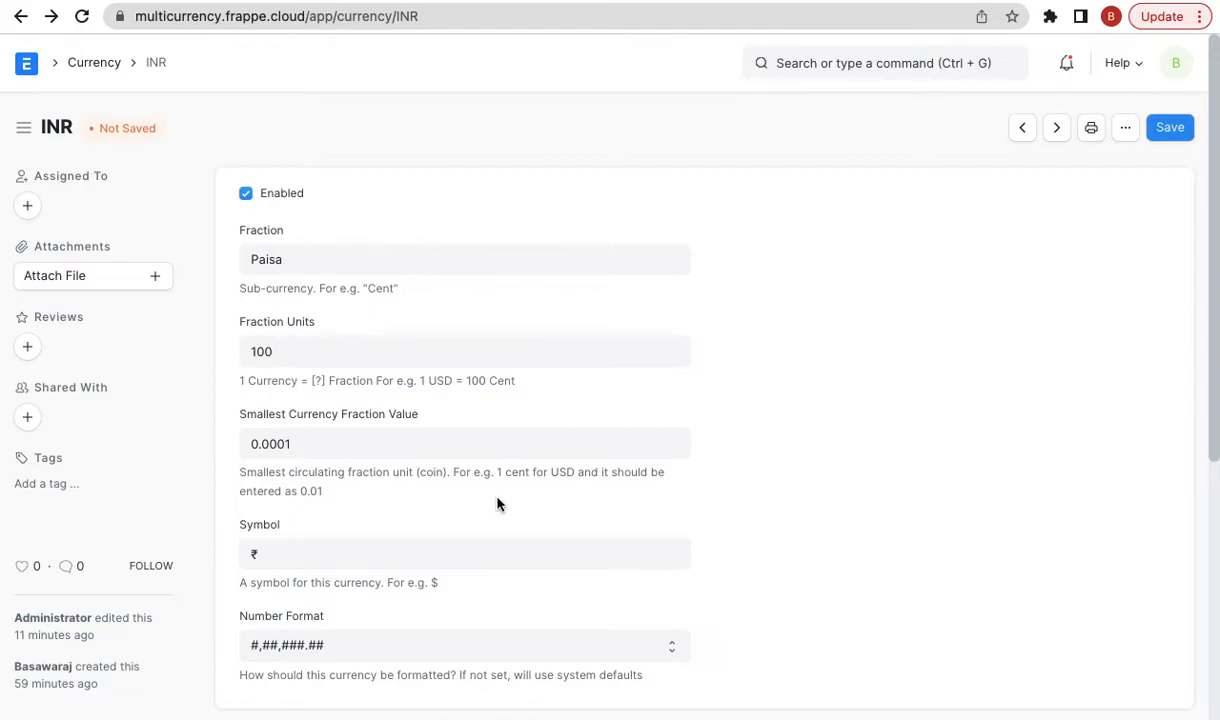
- Glance at the blog article, then reopen System Settings from ERPNext's search
click(865, 1)
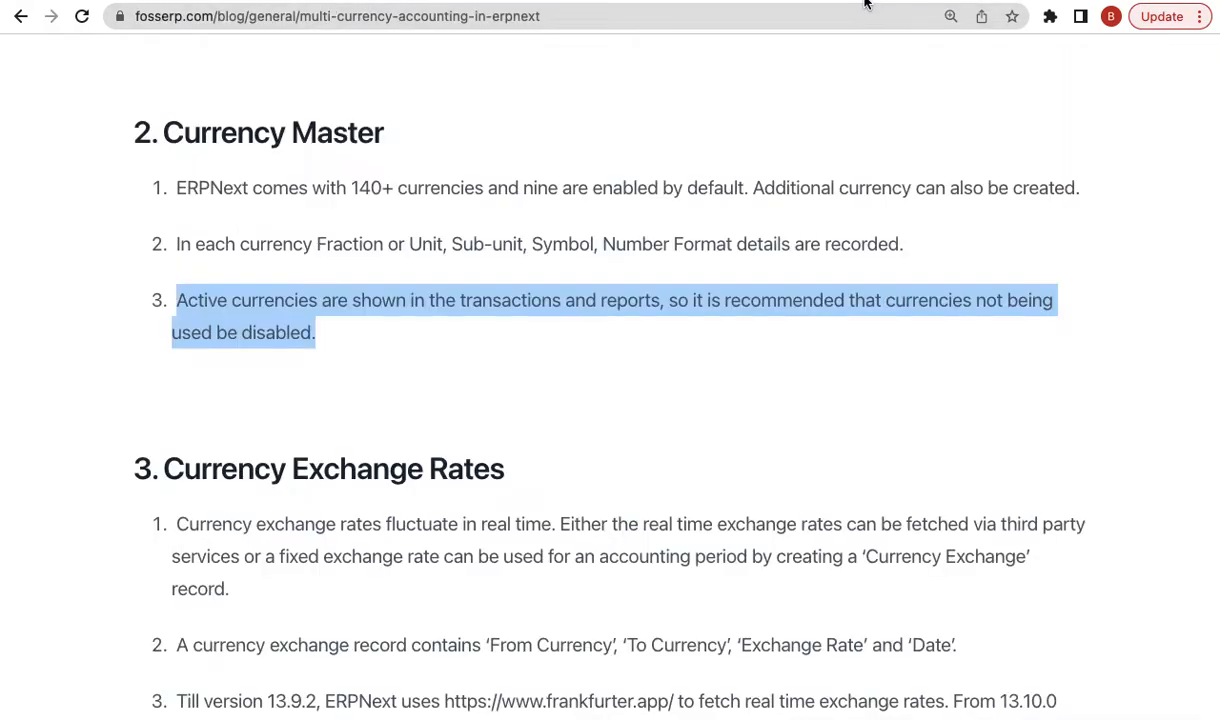
click(765, 2)
click(805, 60)
text(system)
key(Down)
key(Down)
key(Return)
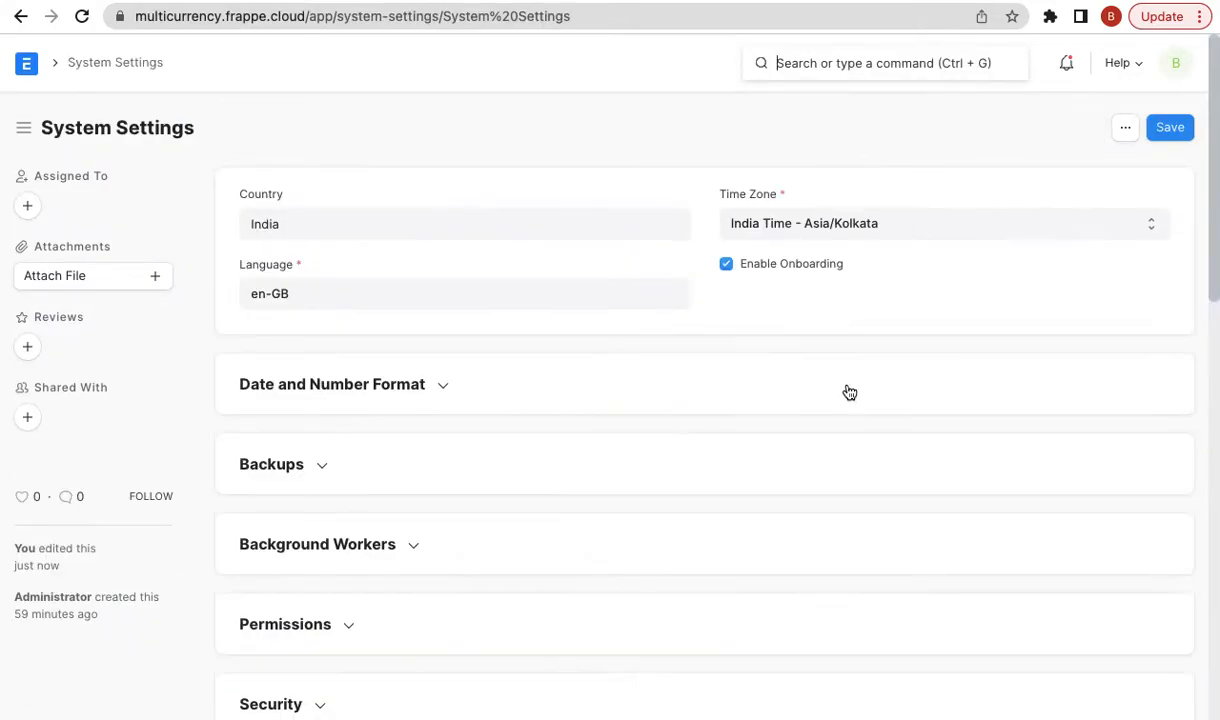
- Restore Currency Precision to 2, save System Settings, and return to the Currency list
click(388, 385)
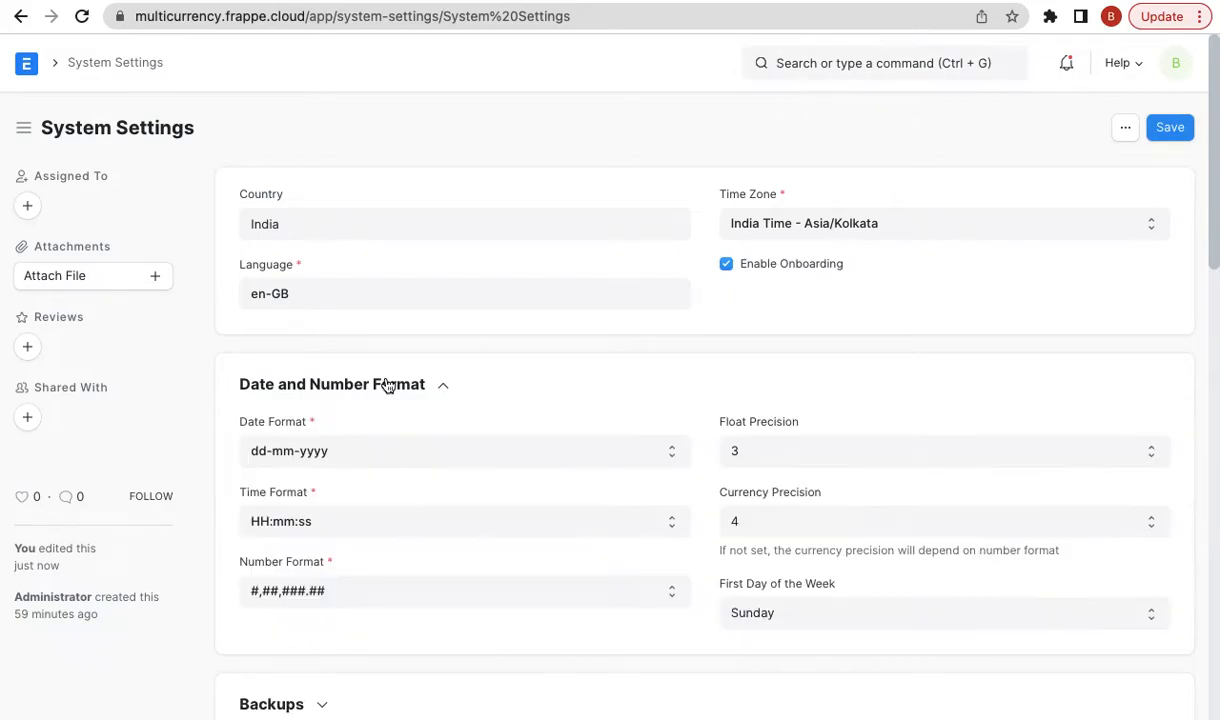
click(757, 524)
click(768, 478)
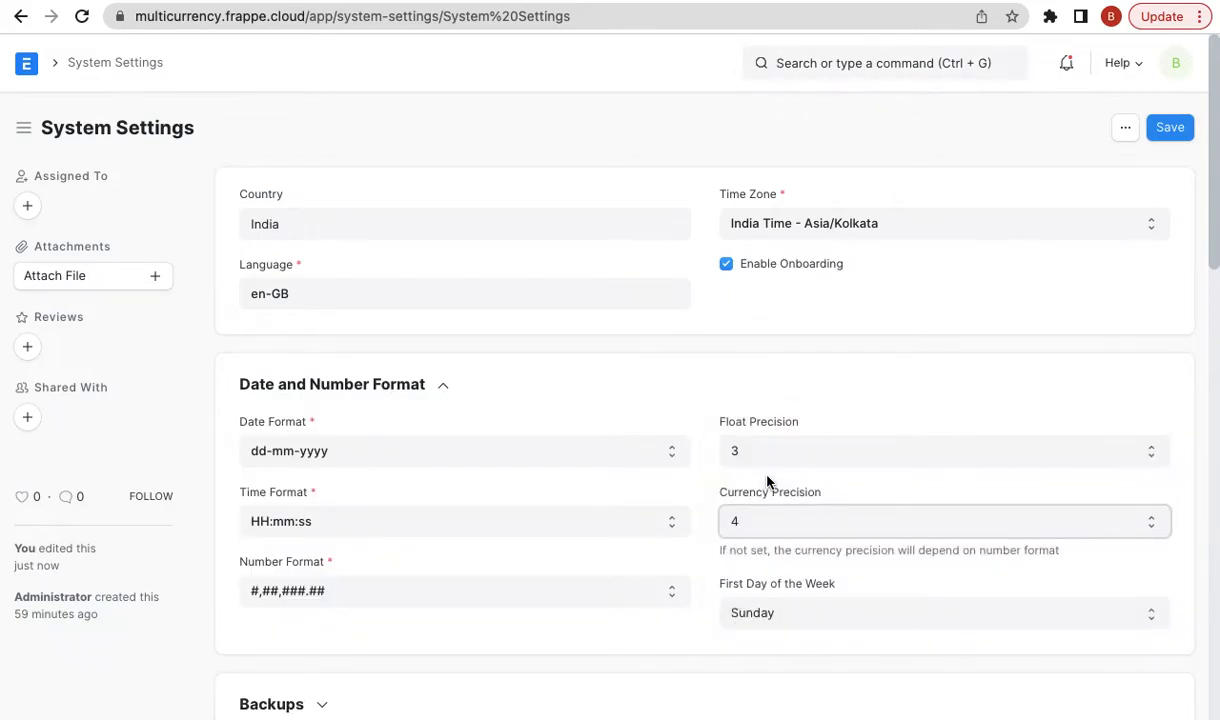
click(1170, 130)
click(20, 18)
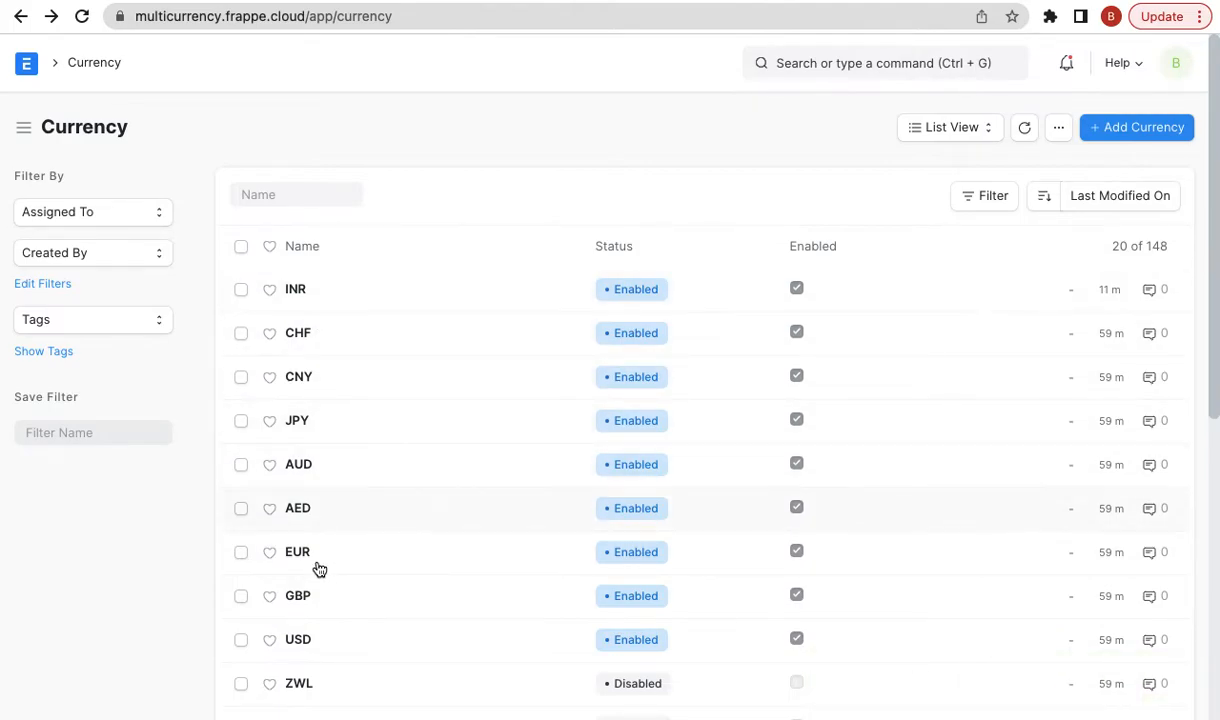
- Uncheck Enabled on the British Pound (GBP) currency and save it
scroll(318, 598, down, 1)
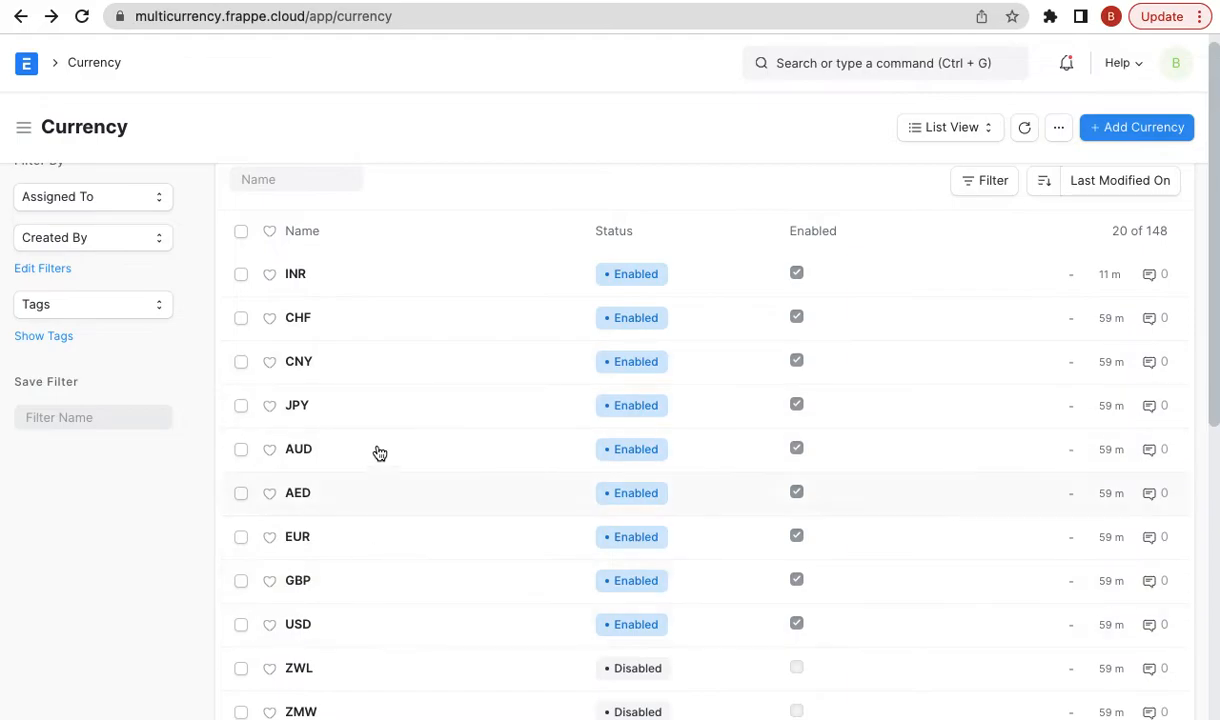
scroll(322, 537, down, 2)
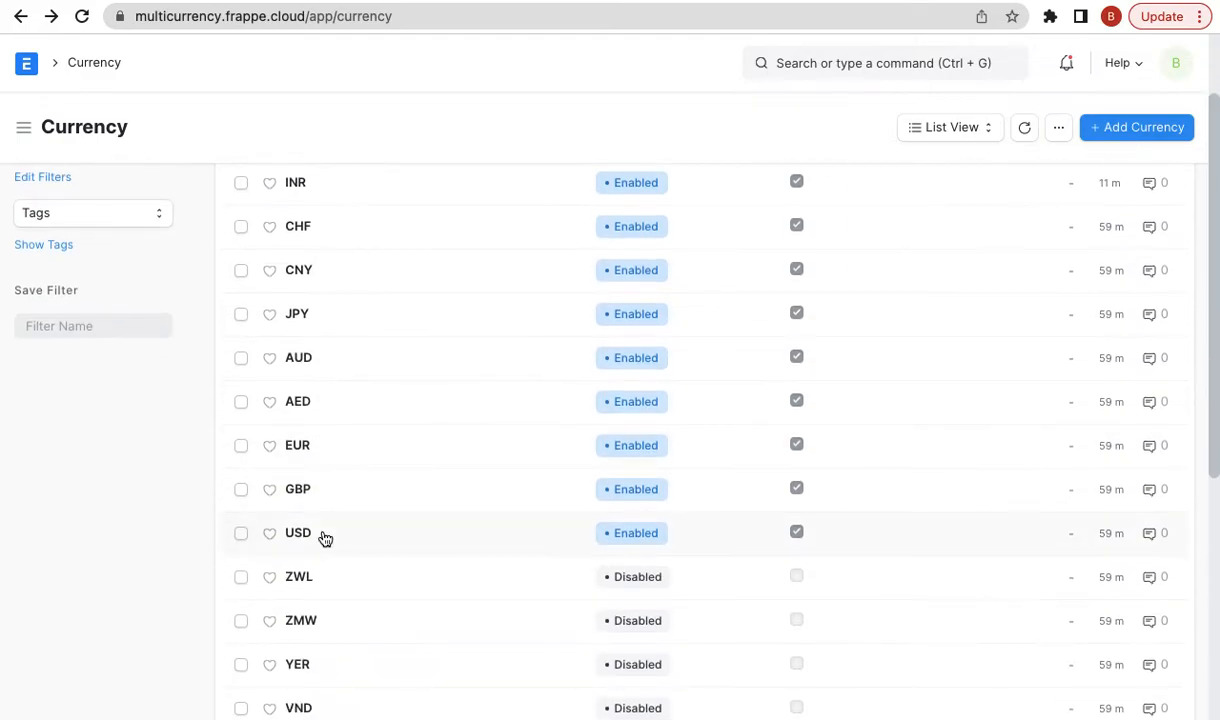
scroll(323, 538, up, 1)
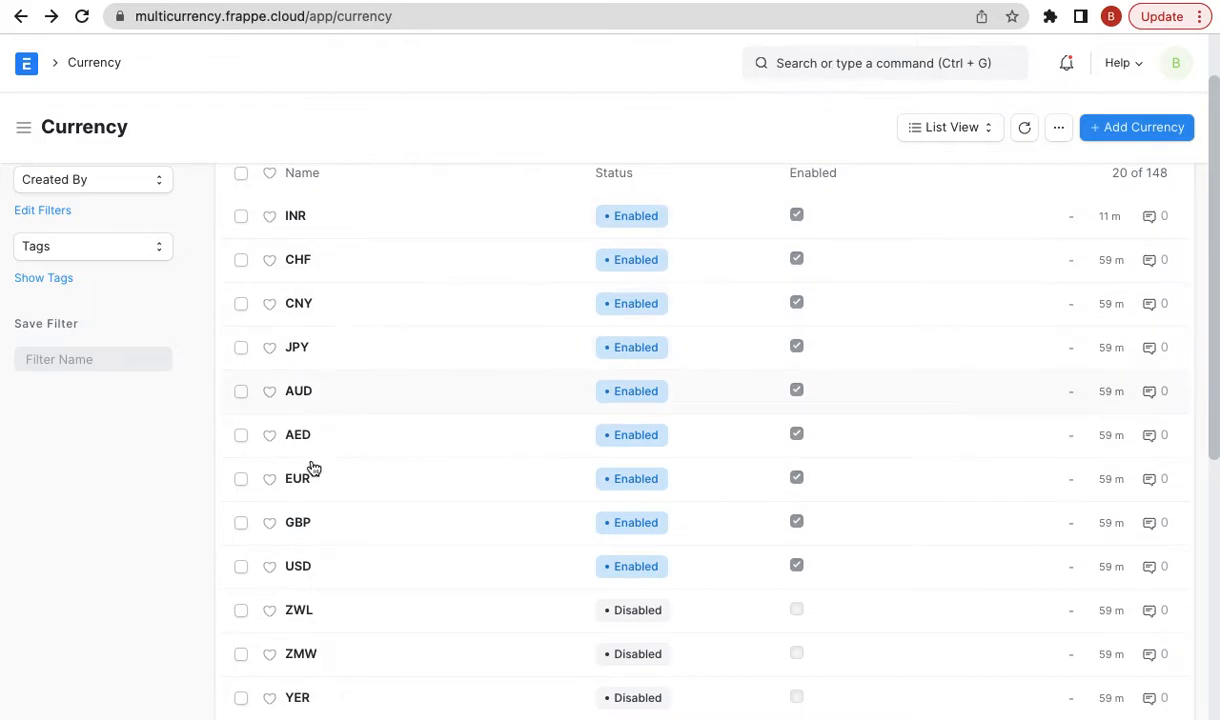
scroll(390, 532, down, 1)
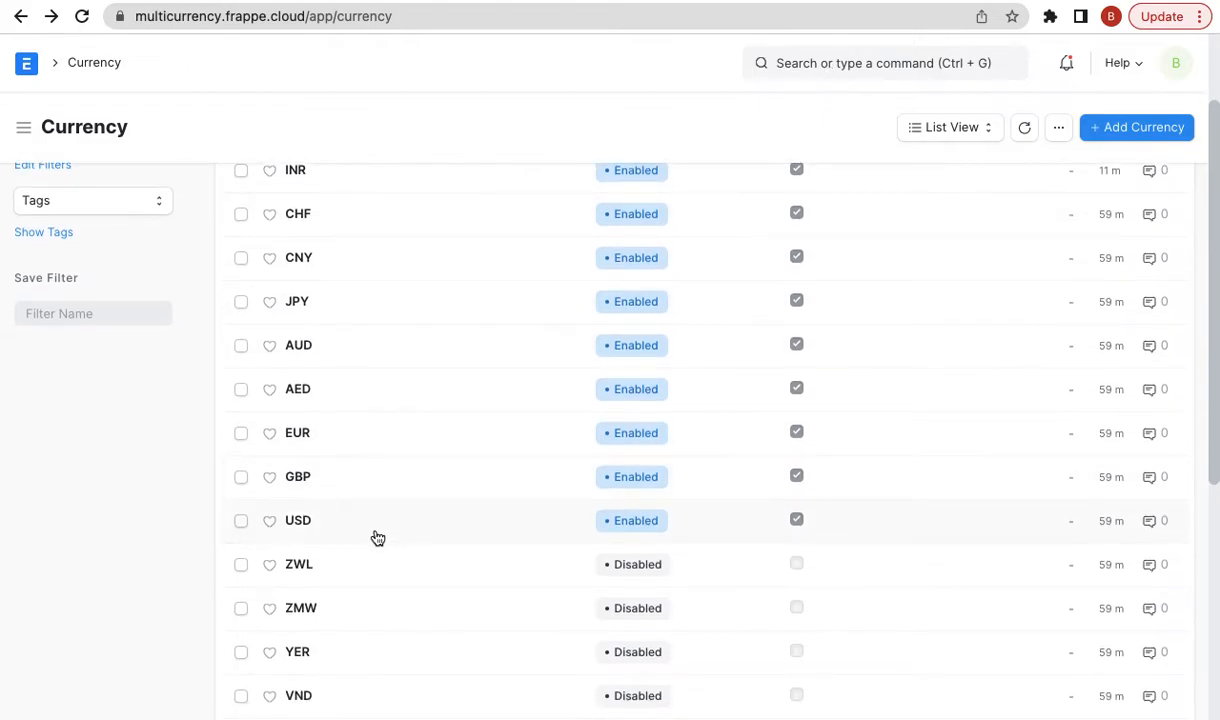
click(300, 480)
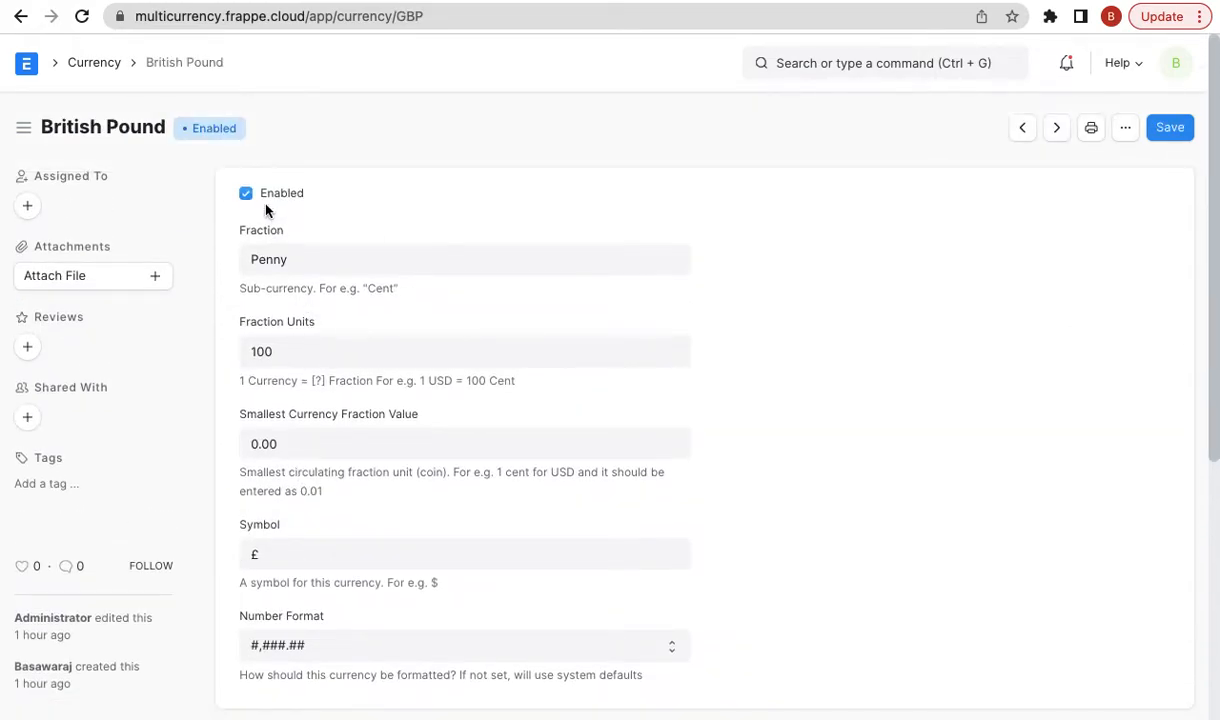
click(278, 193)
click(1150, 137)
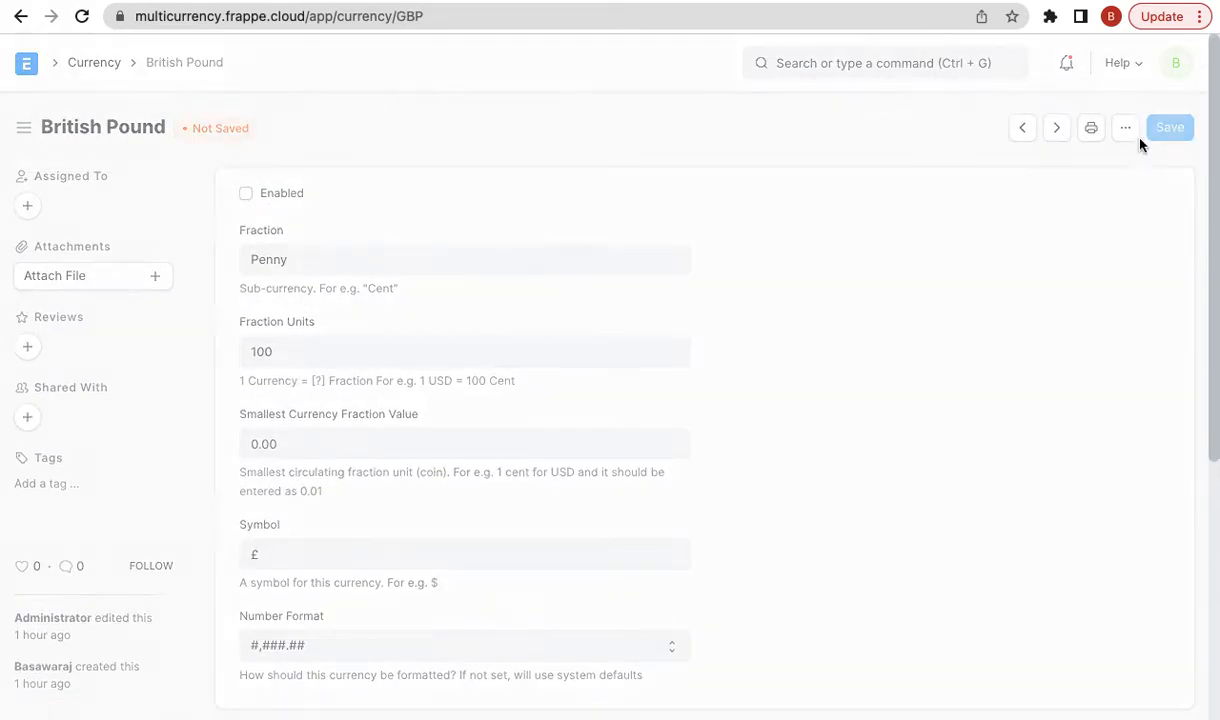
- Return to the Currency list and search for 'new sales in'
click(78, 62)
click(878, 63)
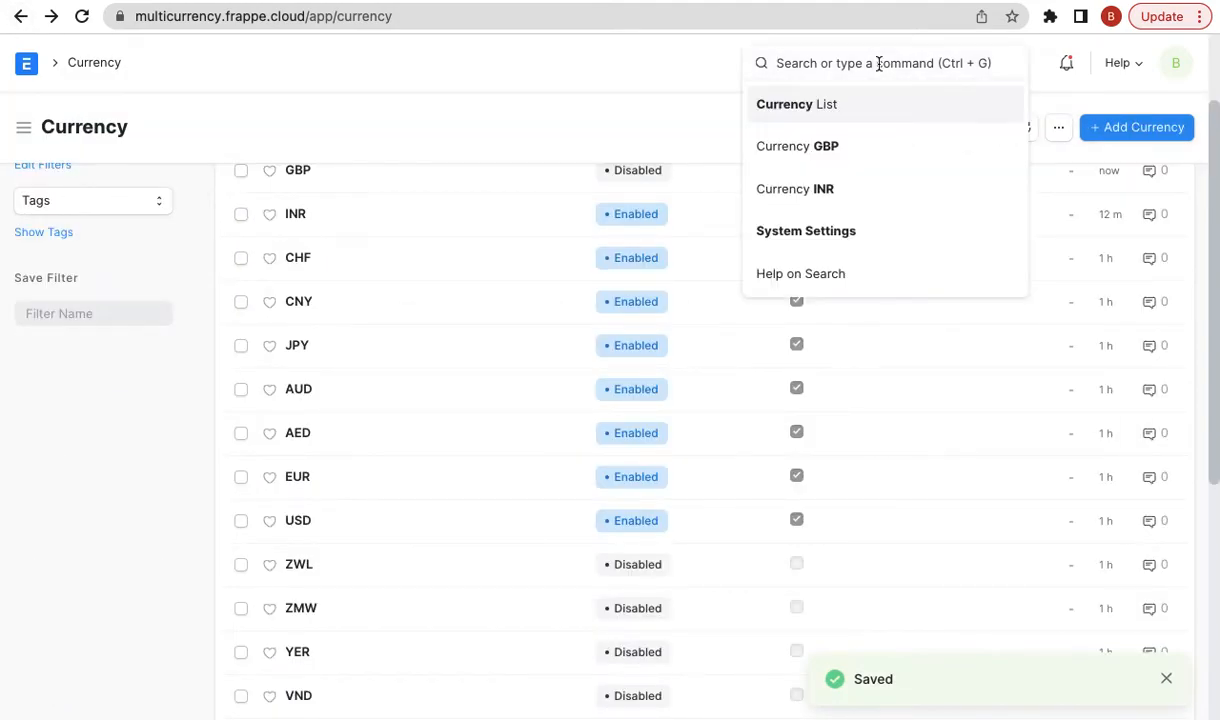
text(new sales )
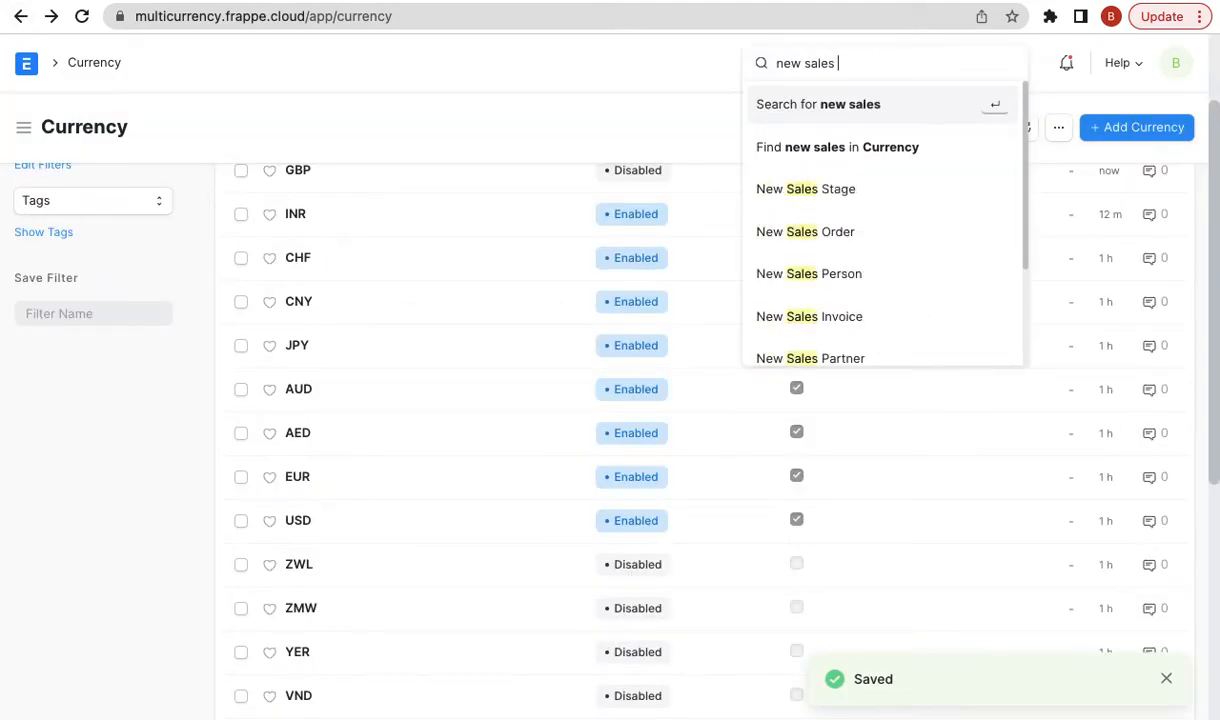
text(in)
- Open a new Sales Invoice and set its customer to Xtreme Inc
key(BackSpace)
key(BackSpace)
key(BackSpace)
key(BackSpace)
key(BackSpace)
key(BackSpace)
key(BackSpace)
key(BackSpace)
key(BackSpace)
key(BackSpace)
key(BackSpace)
key(BackSpace)
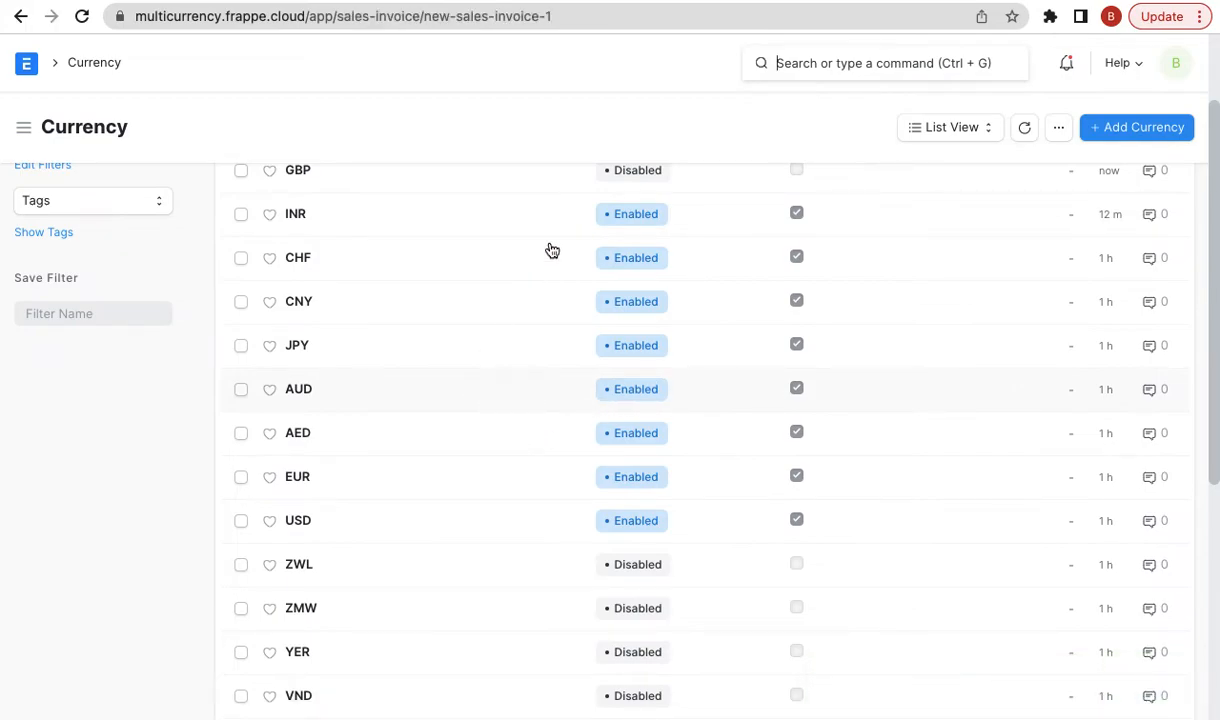
click(330, 297)
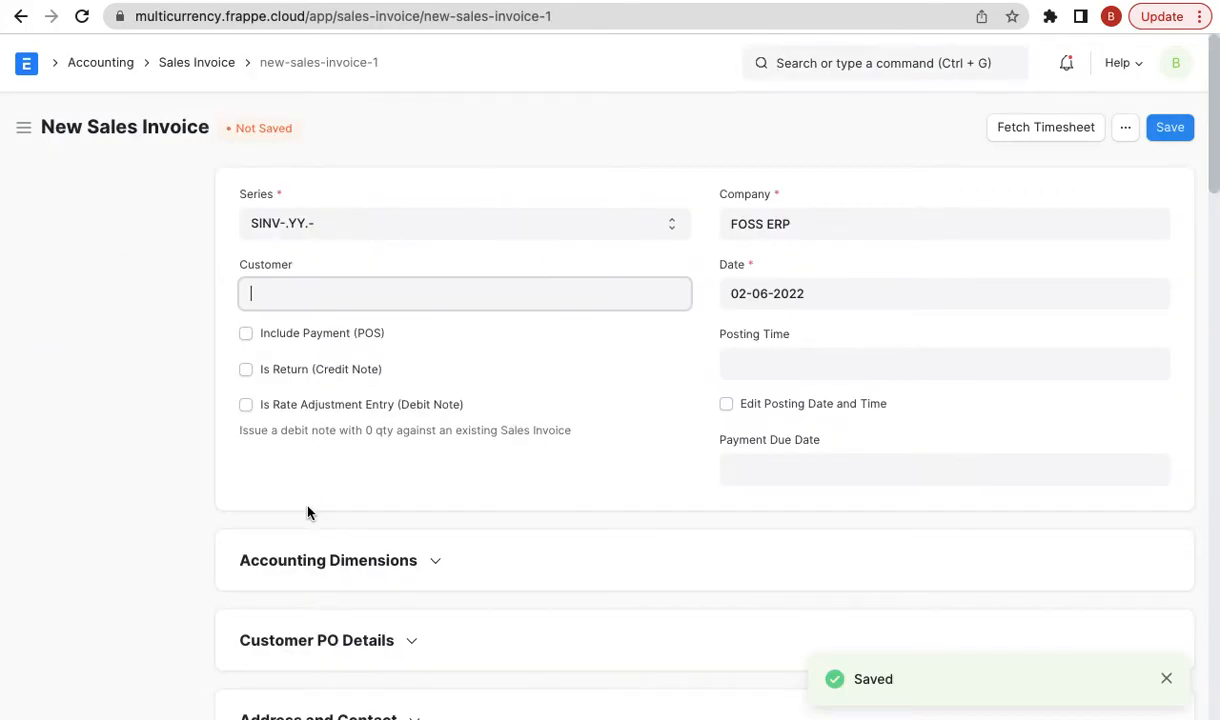
click(273, 287)
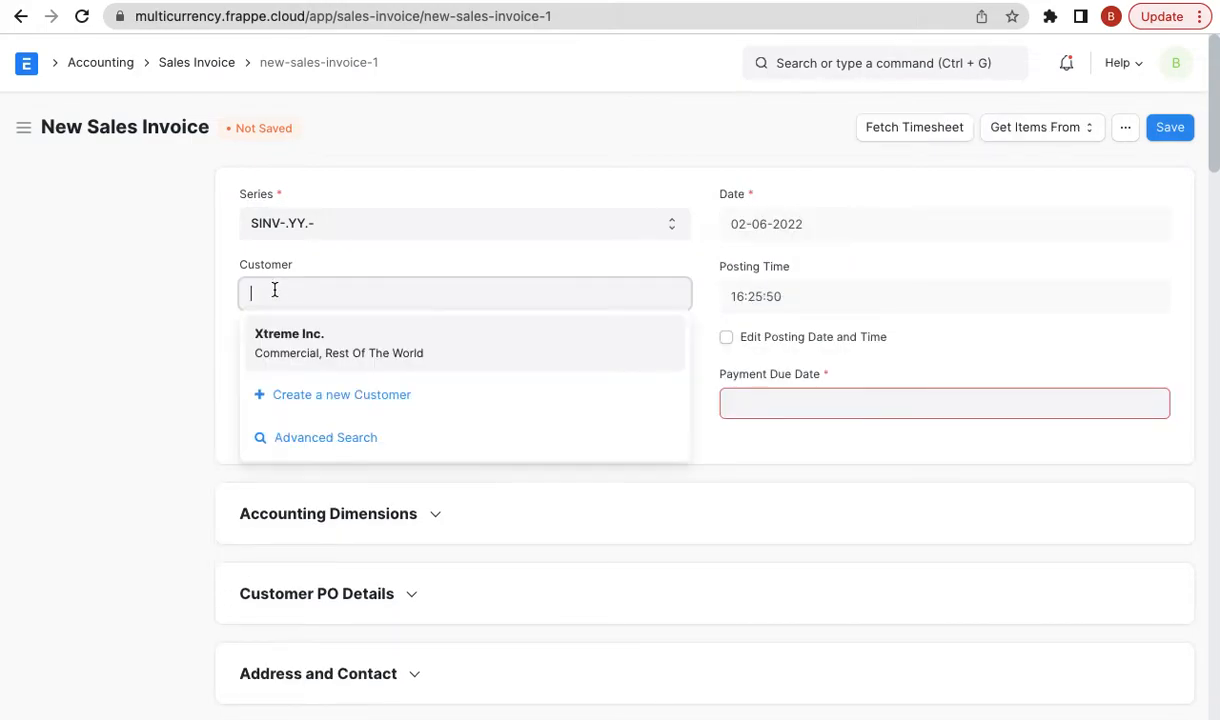
click(290, 333)
scroll(327, 468, down, 2)
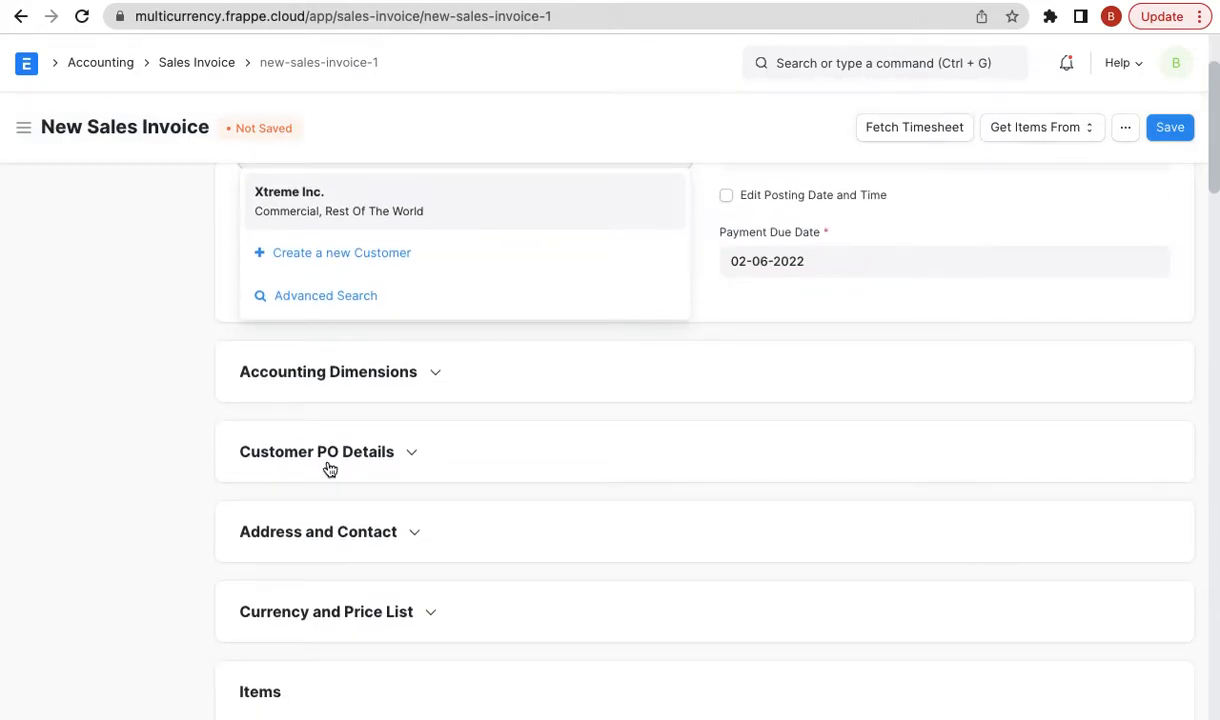
click(319, 613)
- Expand Currency and Price List, clear the USD currency and browse the choices for GBP
click(319, 613)
scroll(319, 614, down, 3)
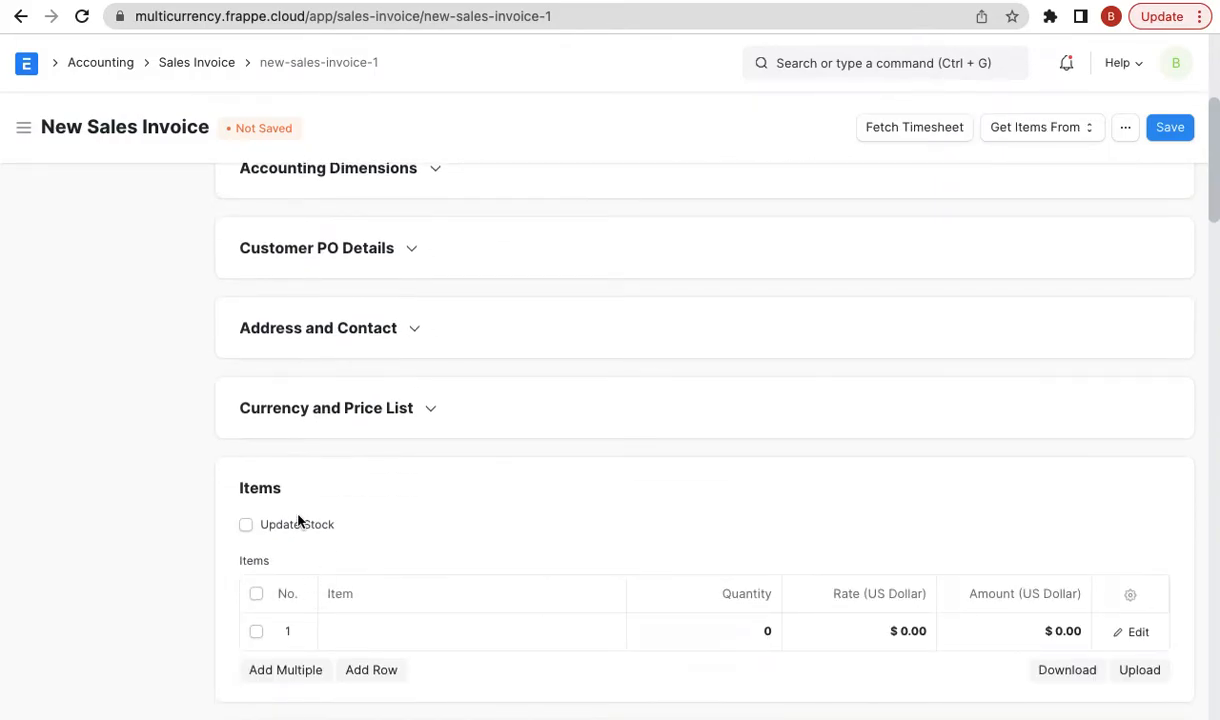
click(352, 412)
click(324, 466)
double_click(324, 466)
key(BackSpace)
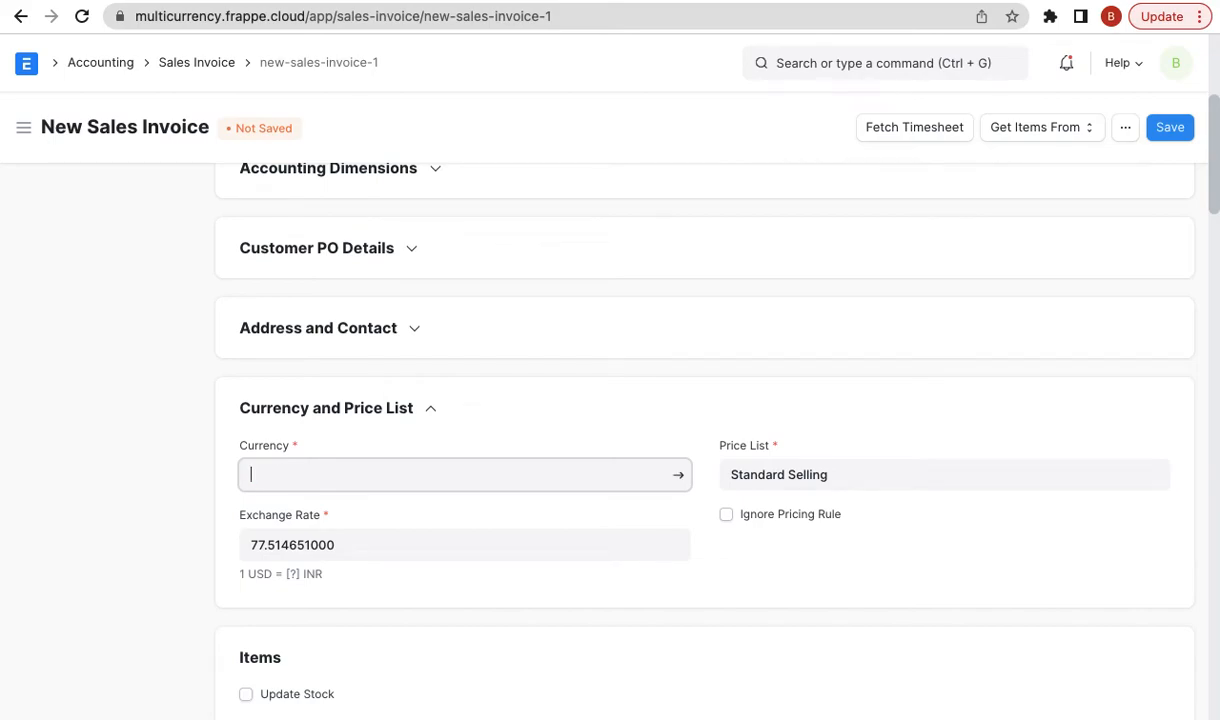
scroll(362, 585, down, 3)
scroll(362, 585, up, 2)
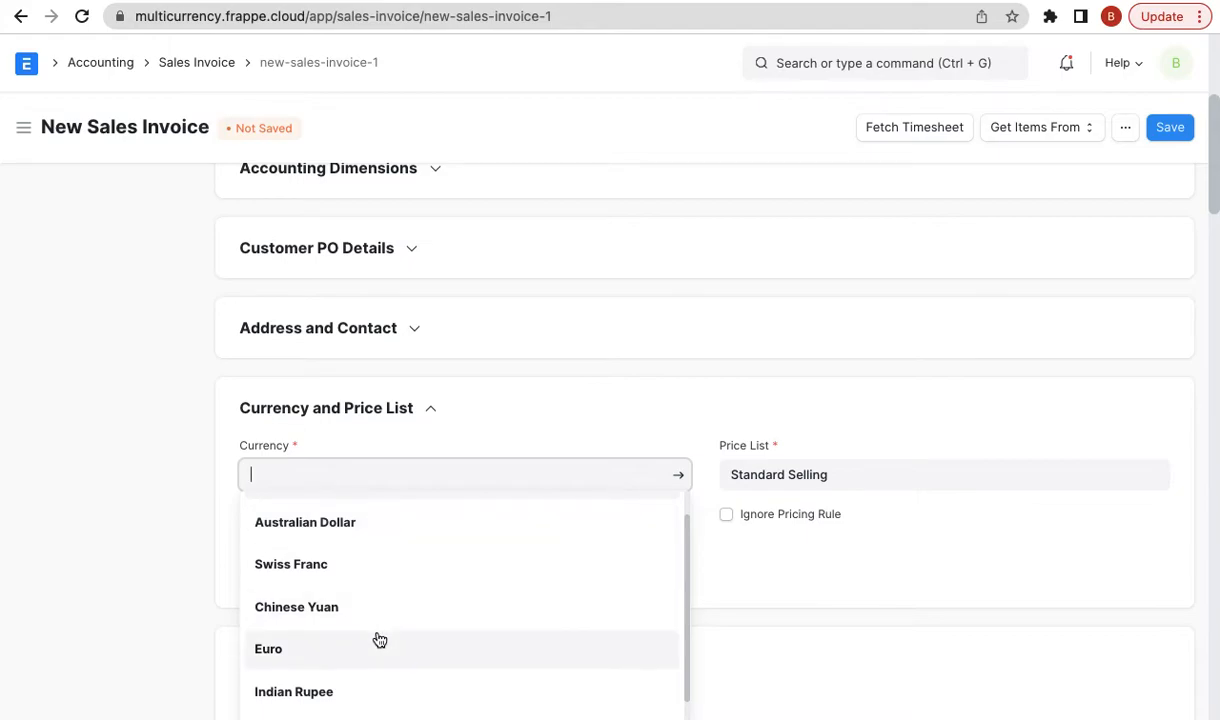
scroll(378, 640, down, 1)
scroll(379, 640, down, 1)
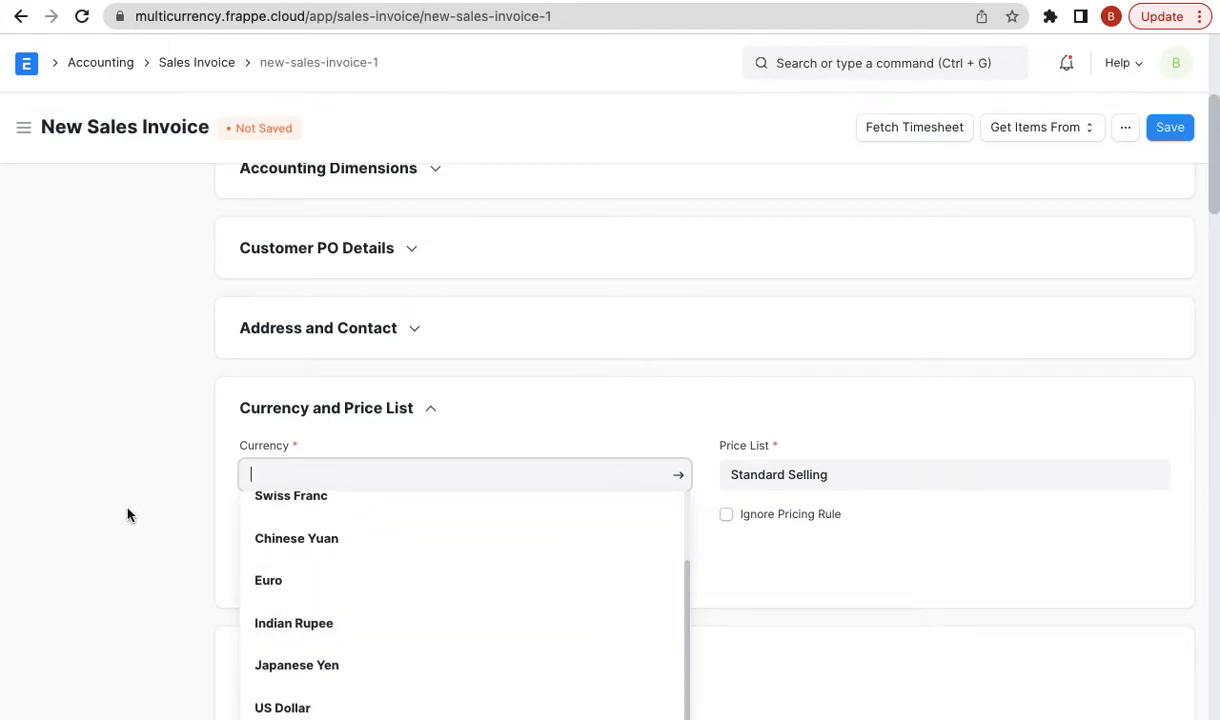
scroll(752, 253, up, 5)
click(836, 63)
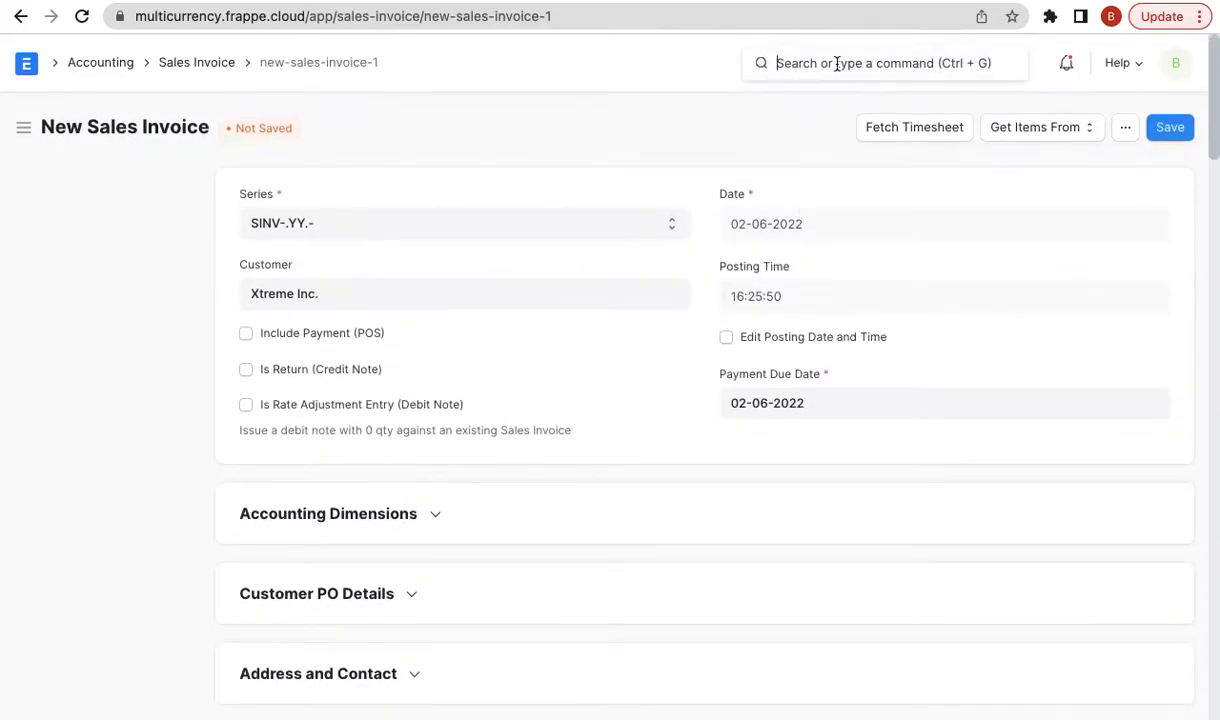
- Open the Profit and Loss Statement report and check its Currency choices without picking one
text(profit)
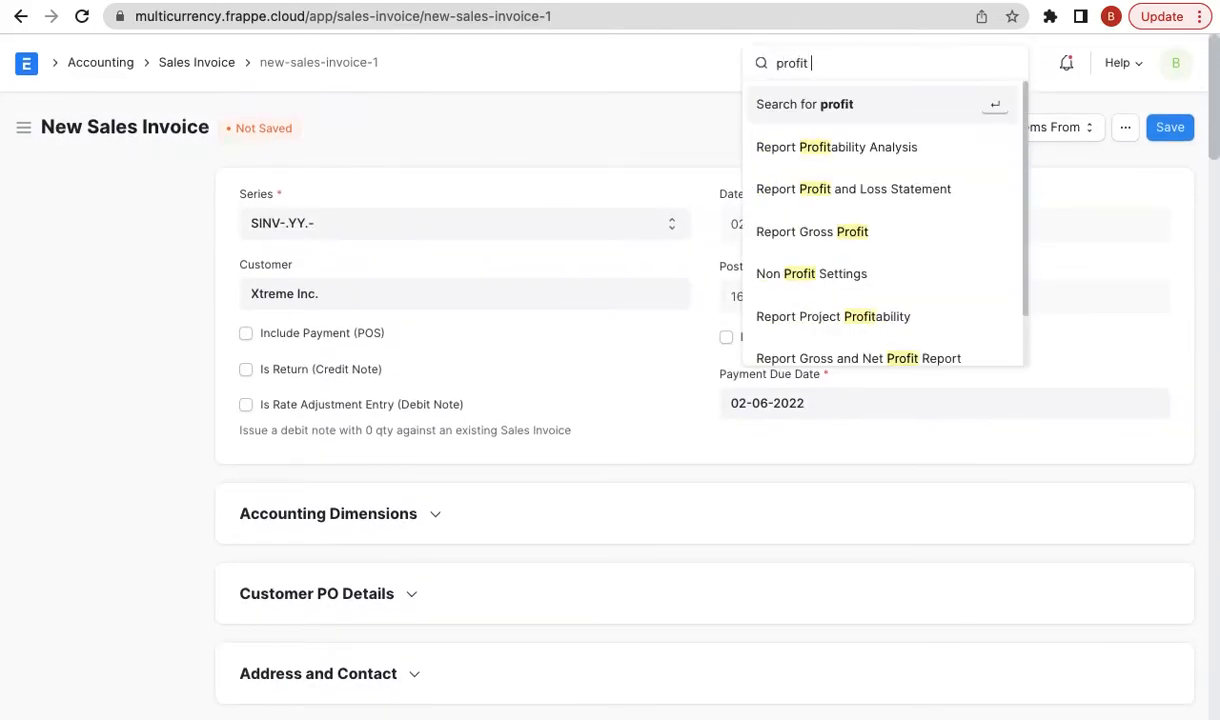
text( an)
key(Down)
key(Return)
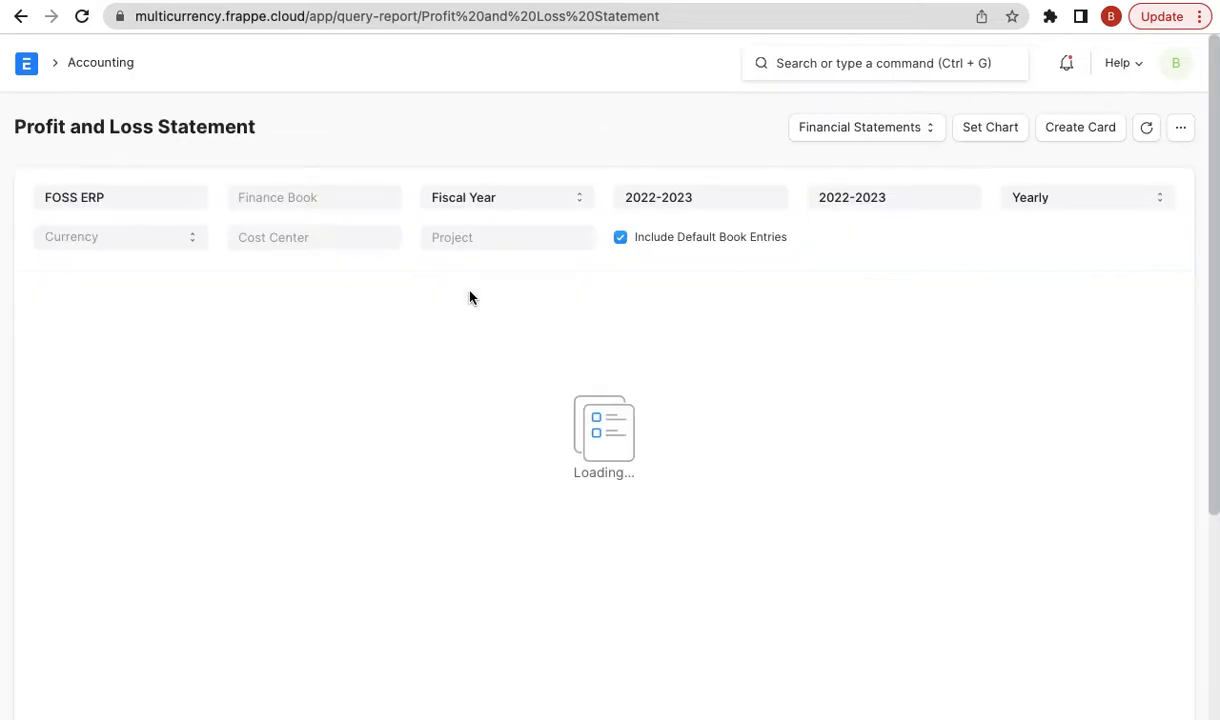
click(134, 242)
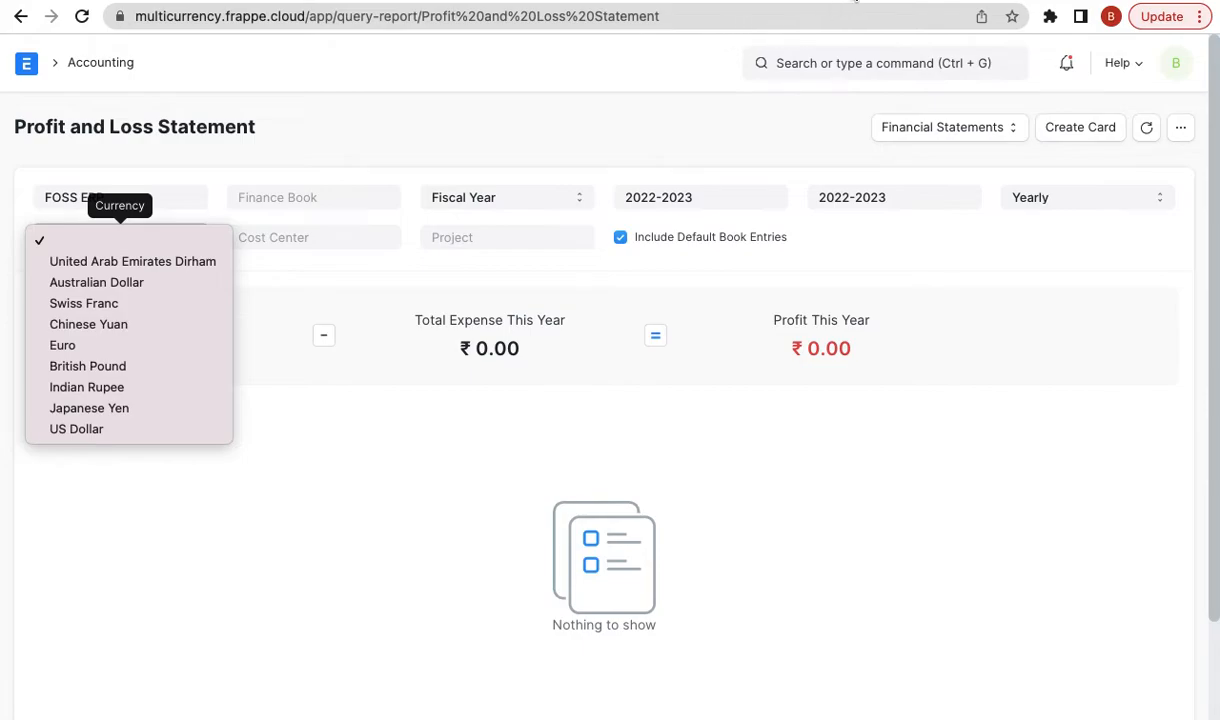
click(765, 3)
click(790, 52)
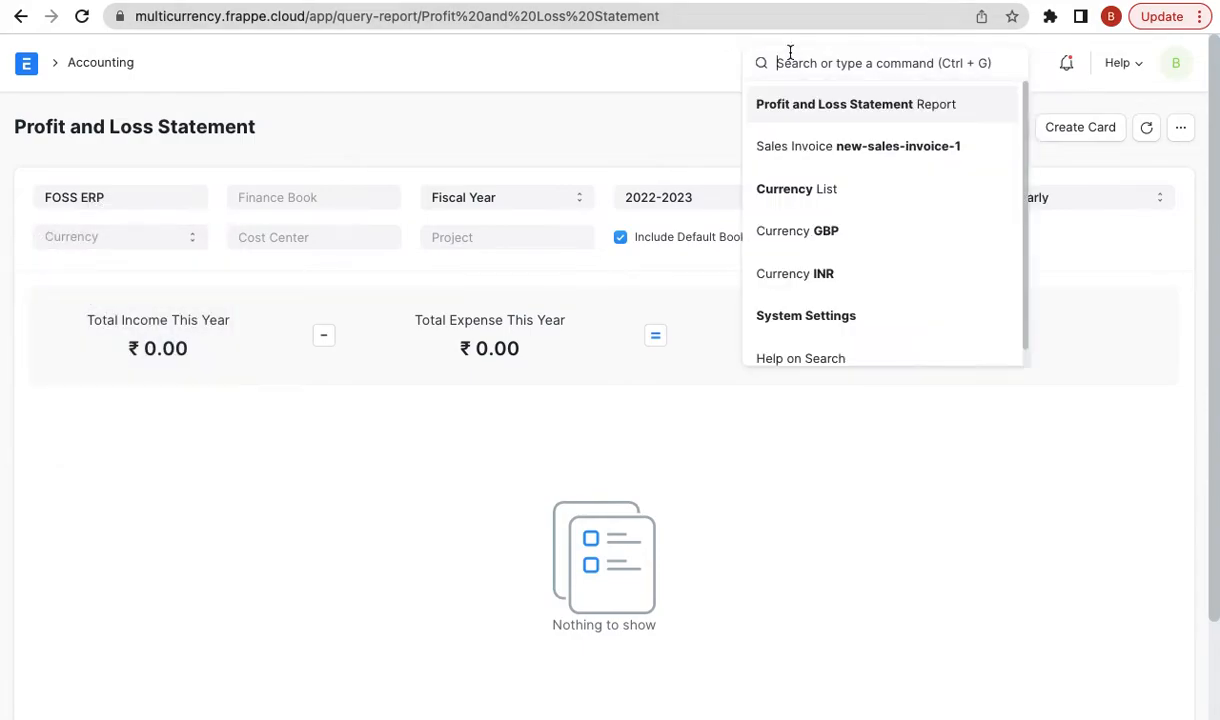
- Open the Currency list through a 'curre' search
text(curre)
key(Down)
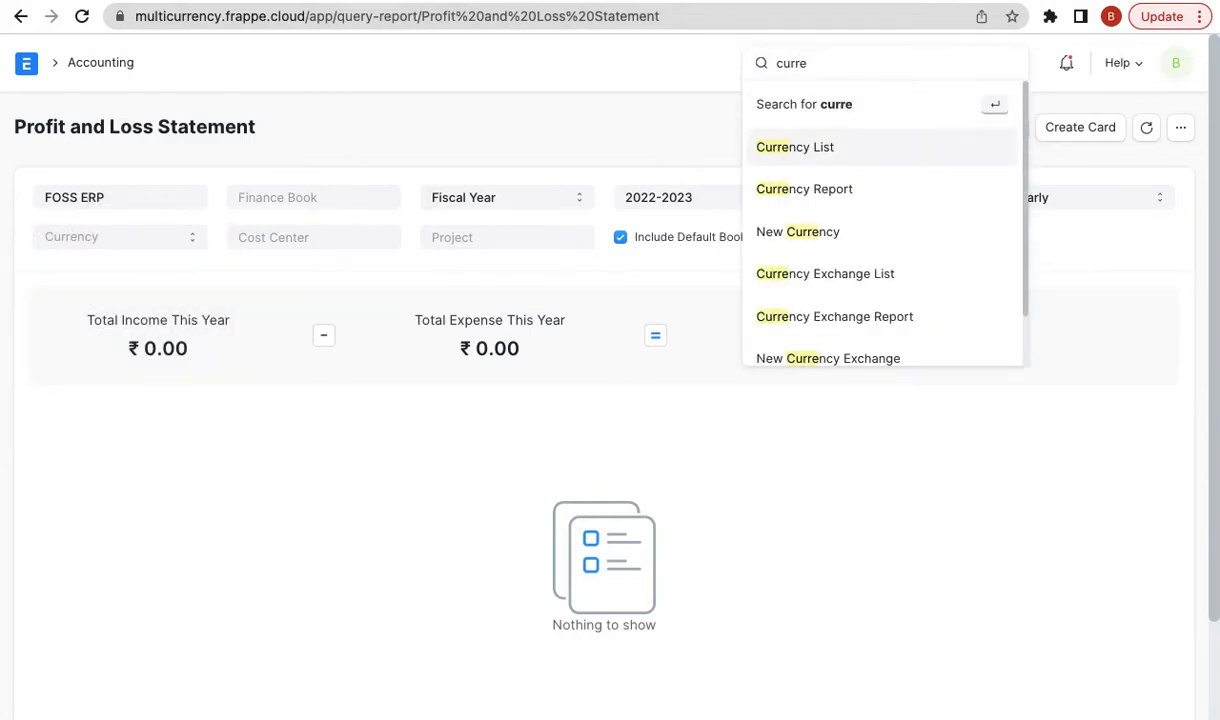
key(Return)
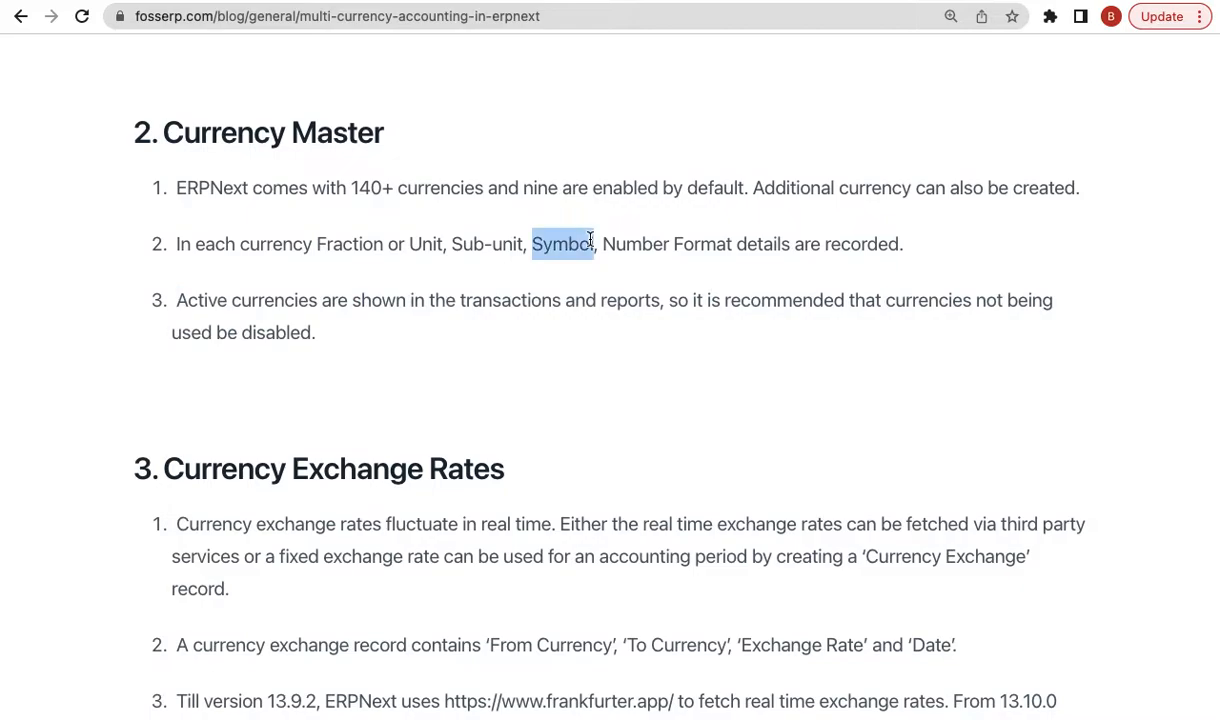
- Highlight the blog sentences about recorded currency details and disabling unused currencies
triple_click(563, 258)
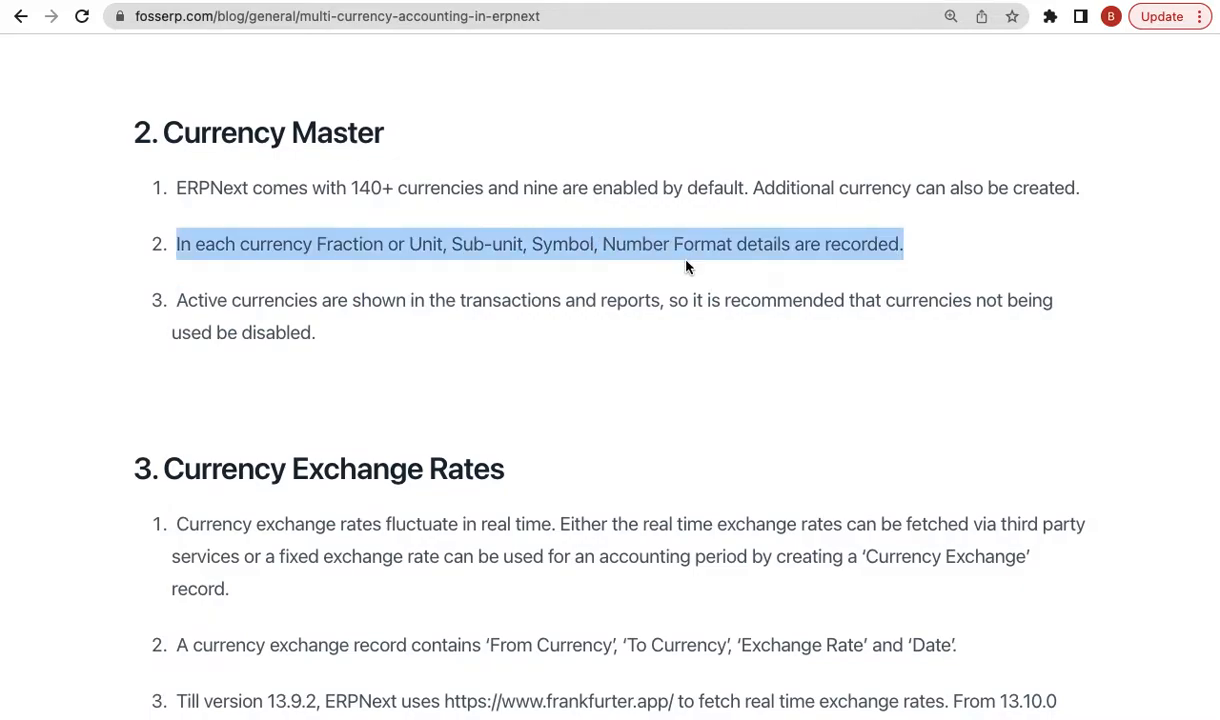
triple_click(328, 318)
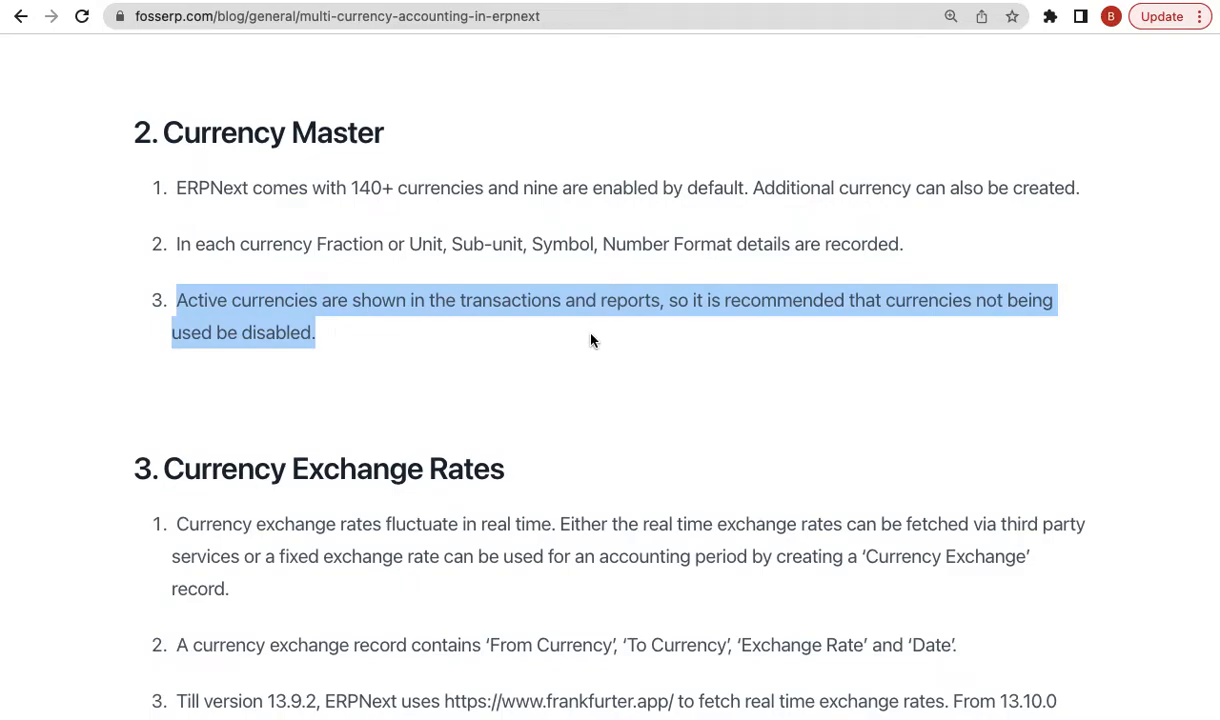
click(480, 200)
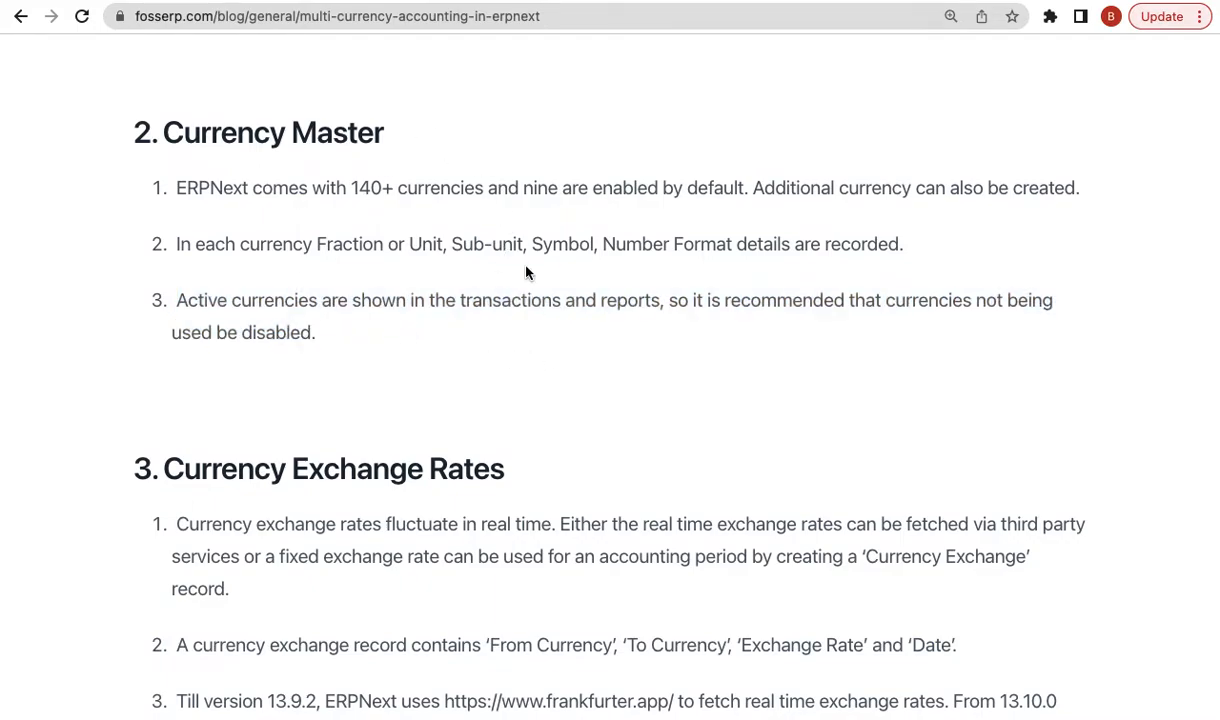
- Highlight 'version', 'frankfurter' and '13.10.0' in the blog's exchange-rates point 3
scroll(527, 272, down, 4)
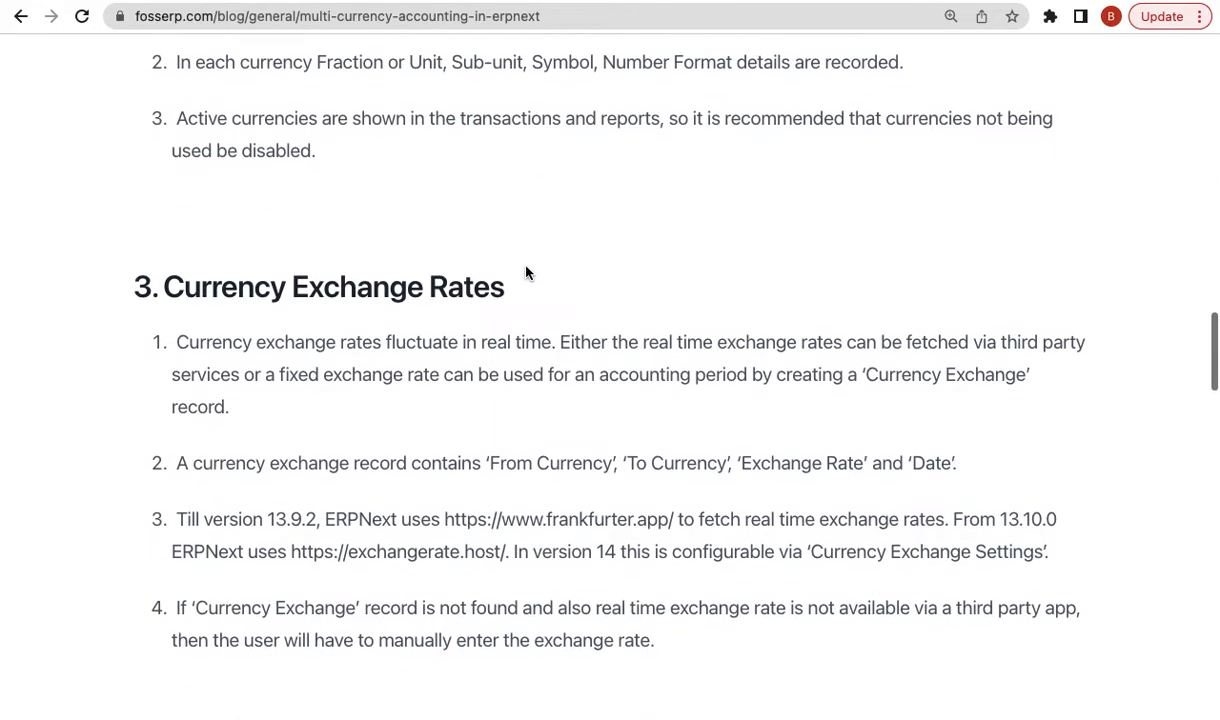
scroll(485, 350, down, 1)
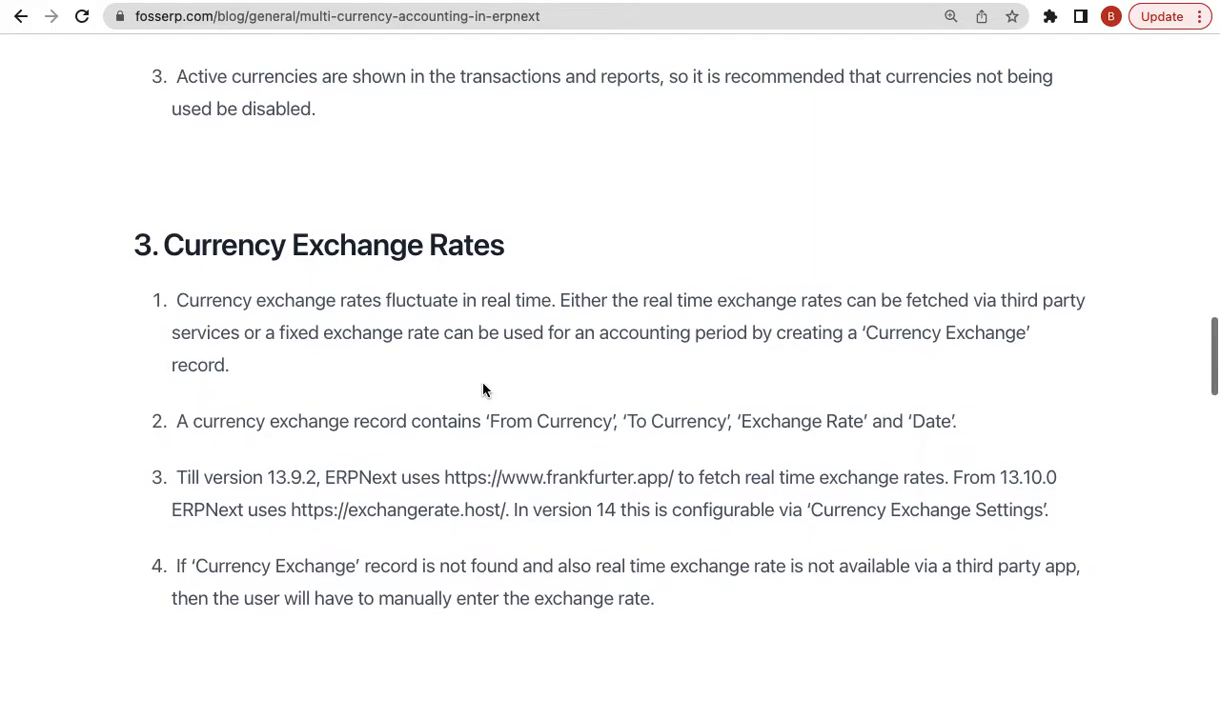
triple_click(511, 330)
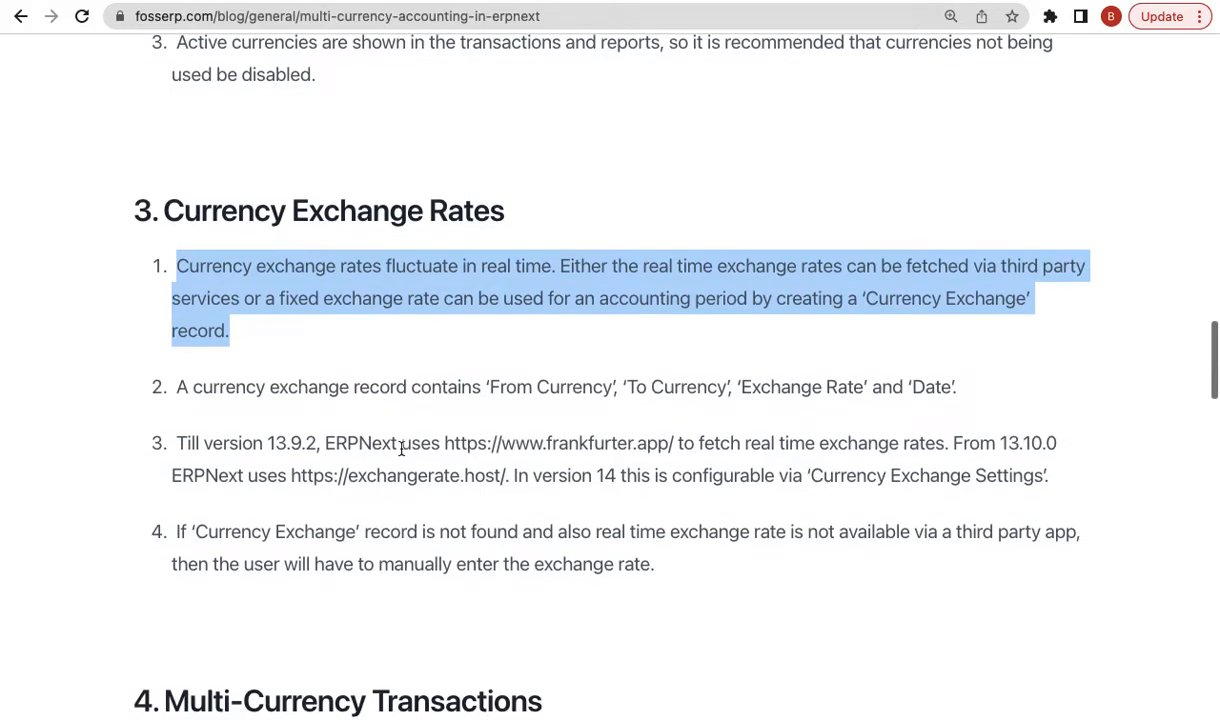
double_click(237, 443)
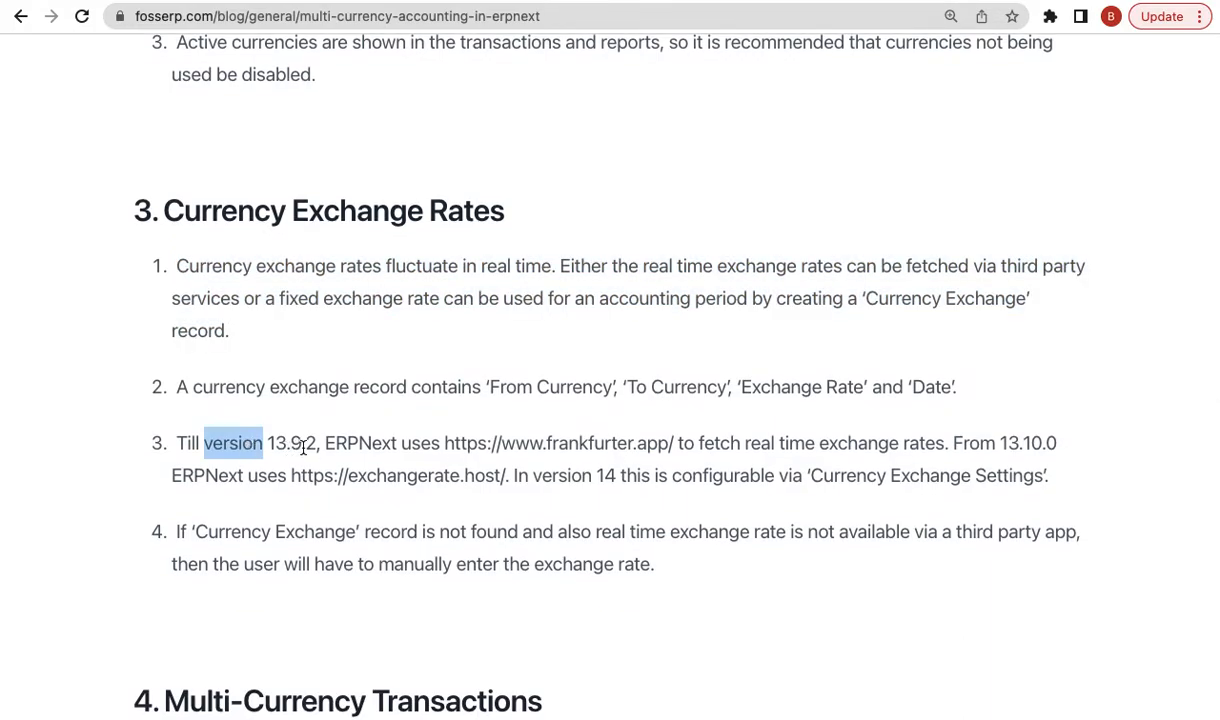
drag(547, 443, 631, 443)
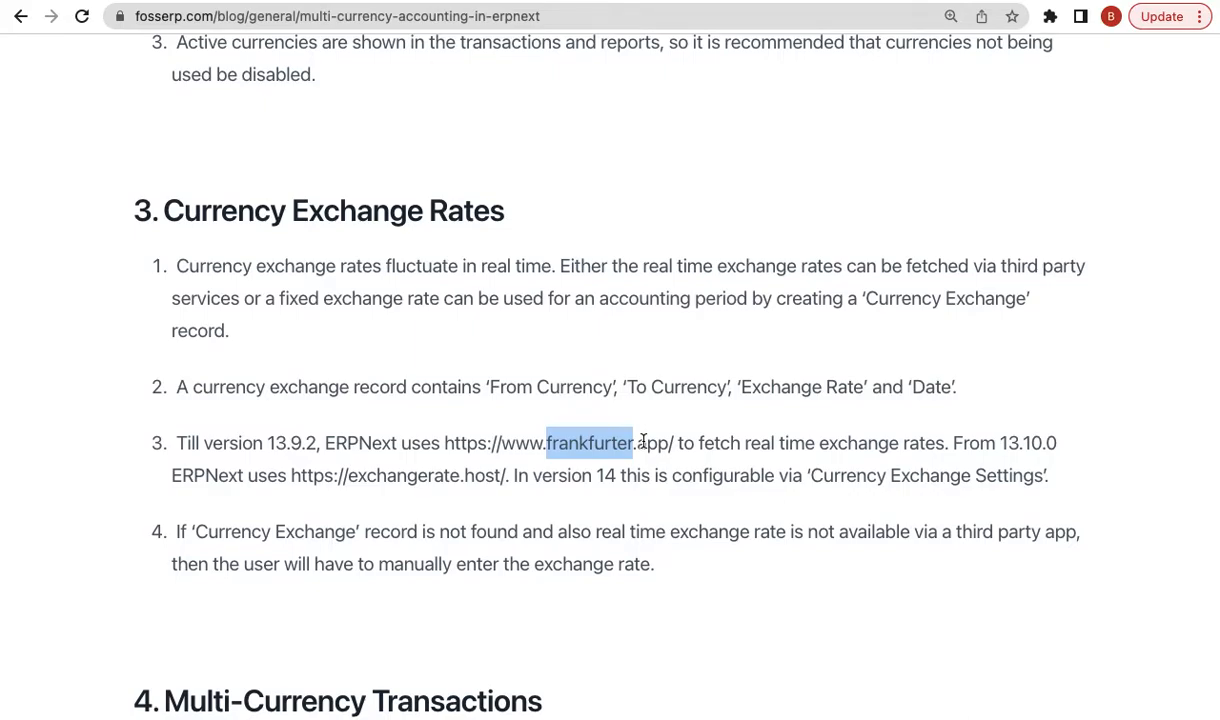
double_click(1008, 443)
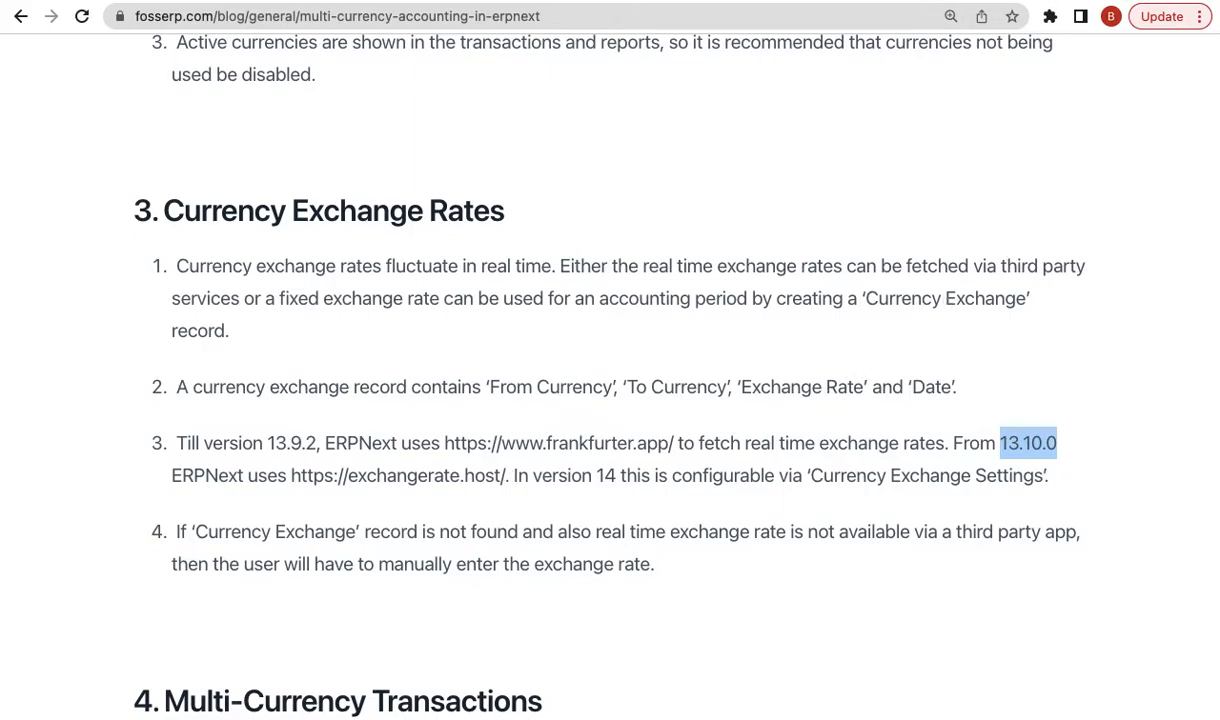
key(super+t)
- Load the v14test site and switch from the website to the desk
text(v14)
key(Return)
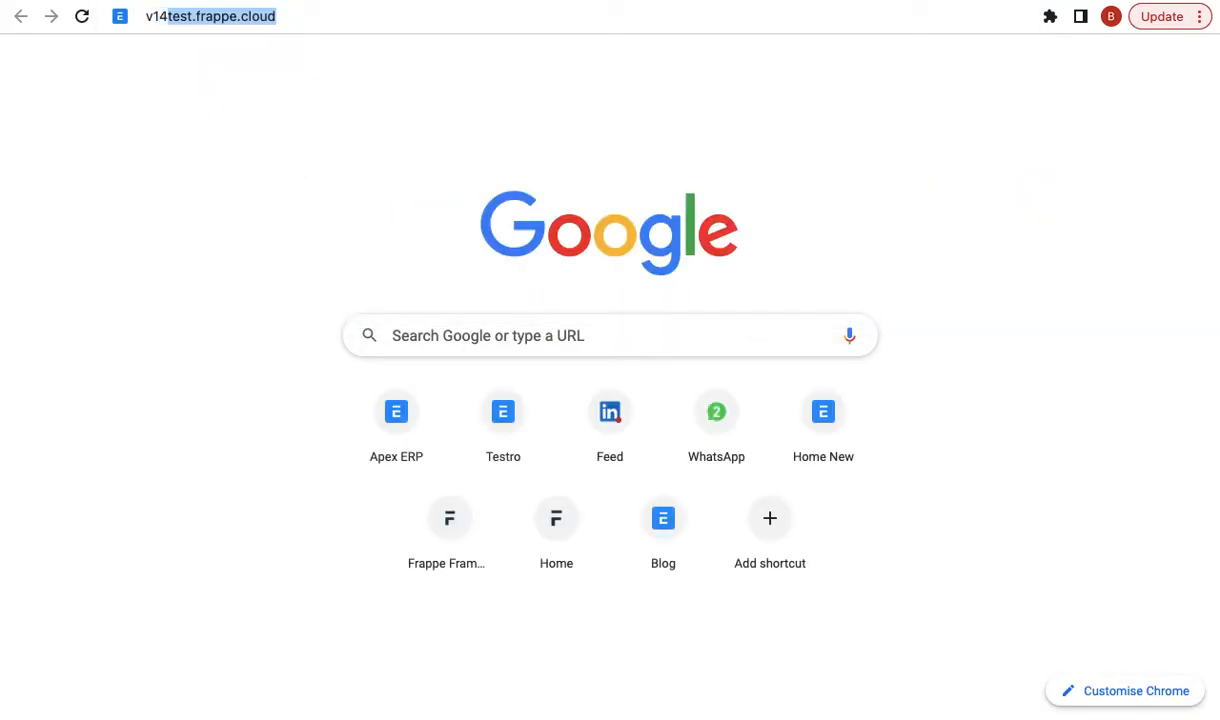
click(1106, 78)
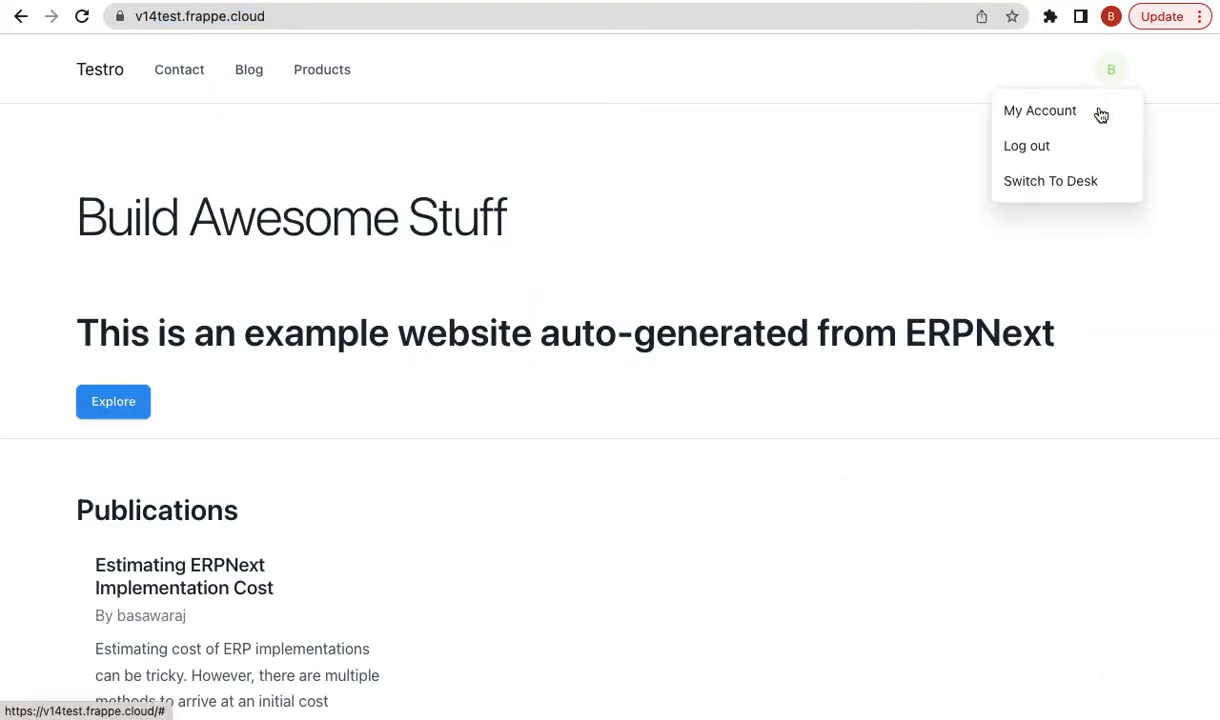
click(1045, 180)
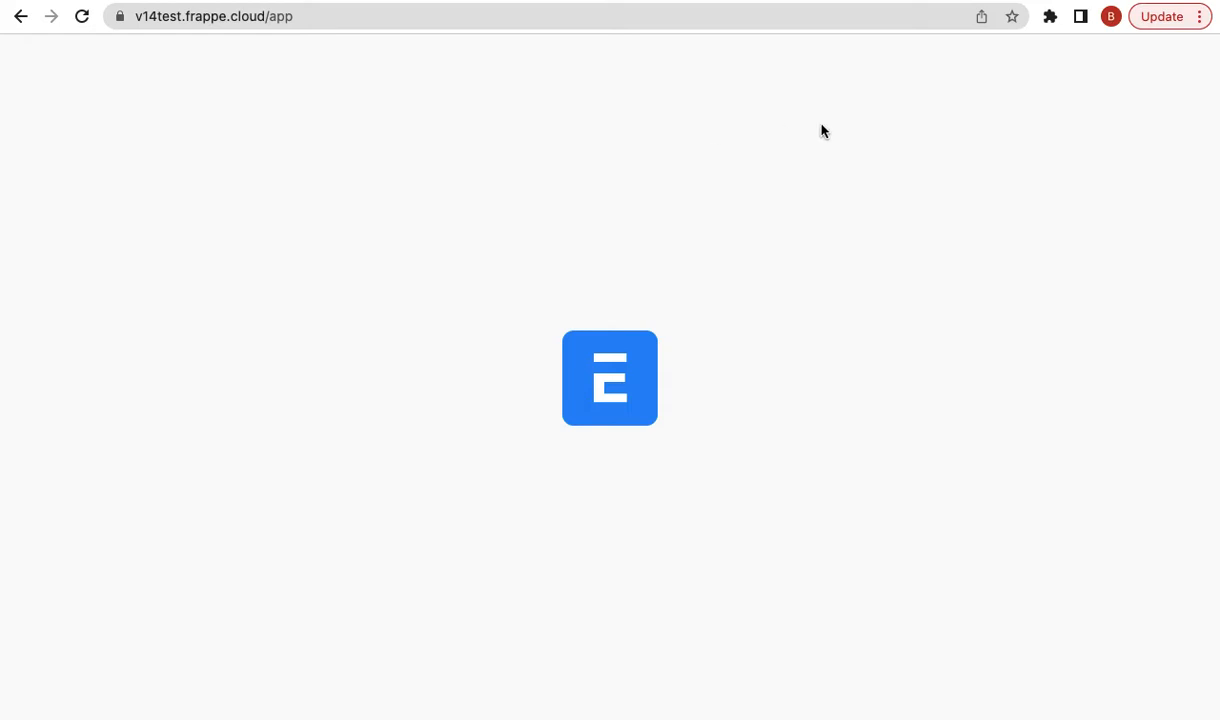
click(739, 19)
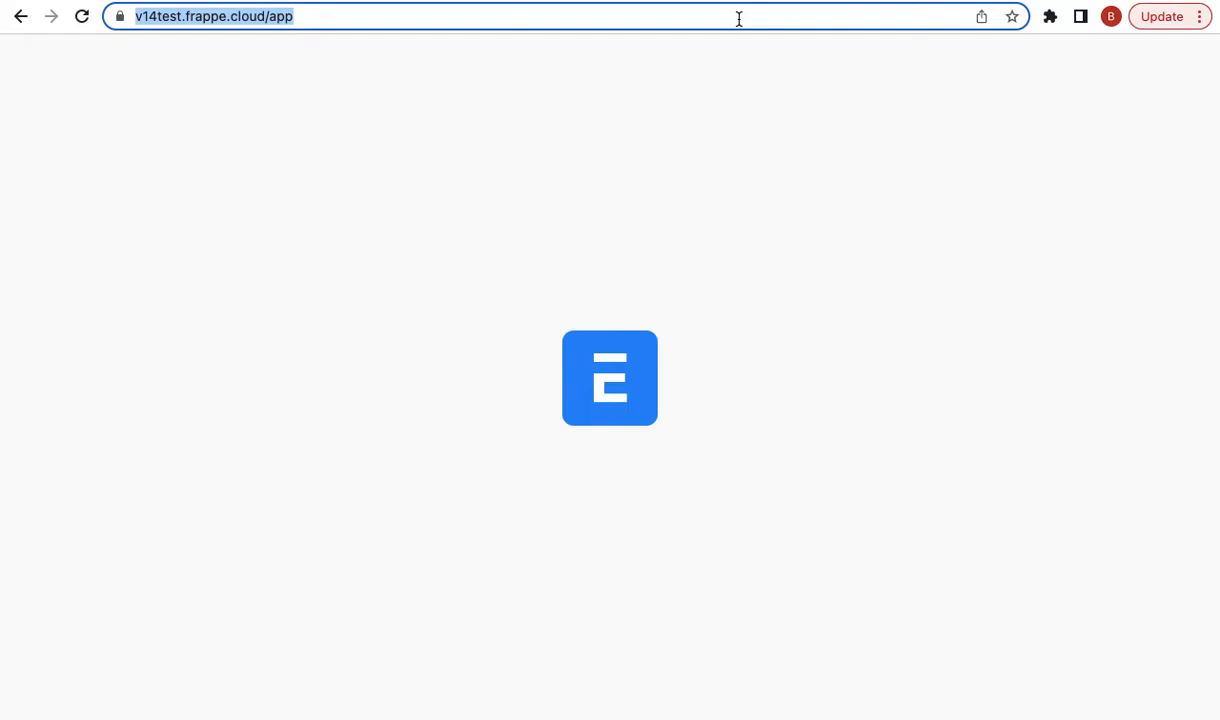
key(Return)
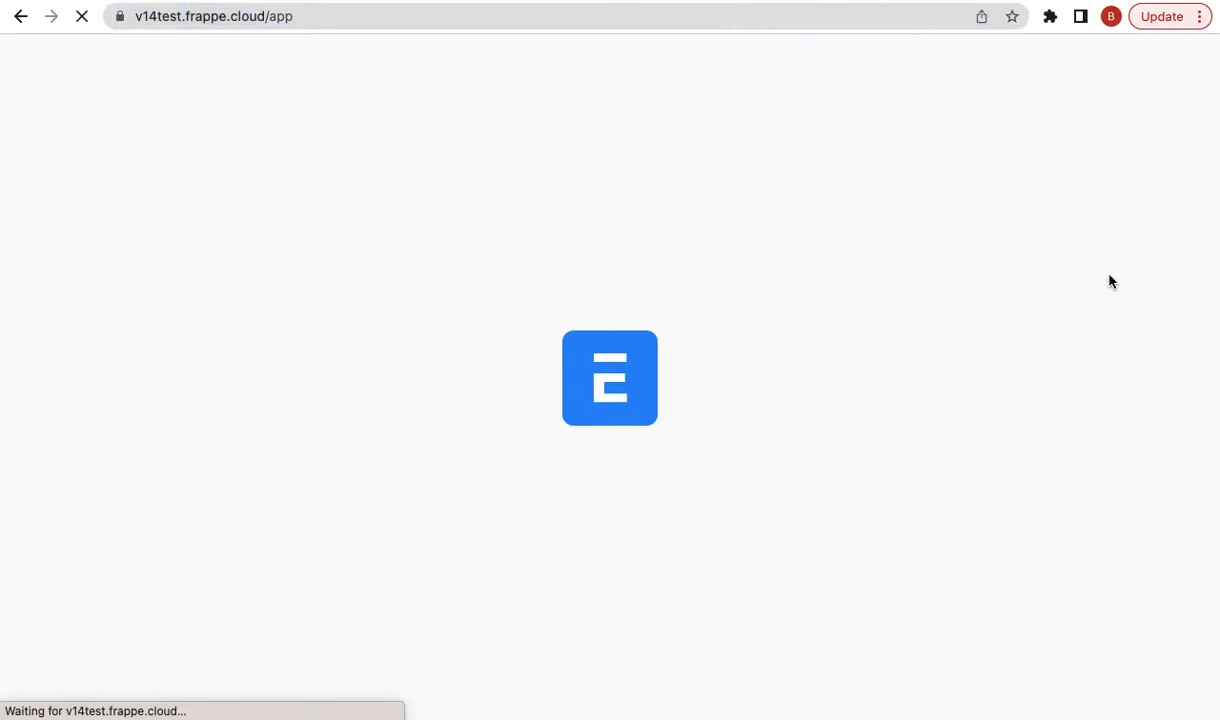
- Set the Service Provider in Currency Exchange Settings to Custom
click(839, 68)
text(c)
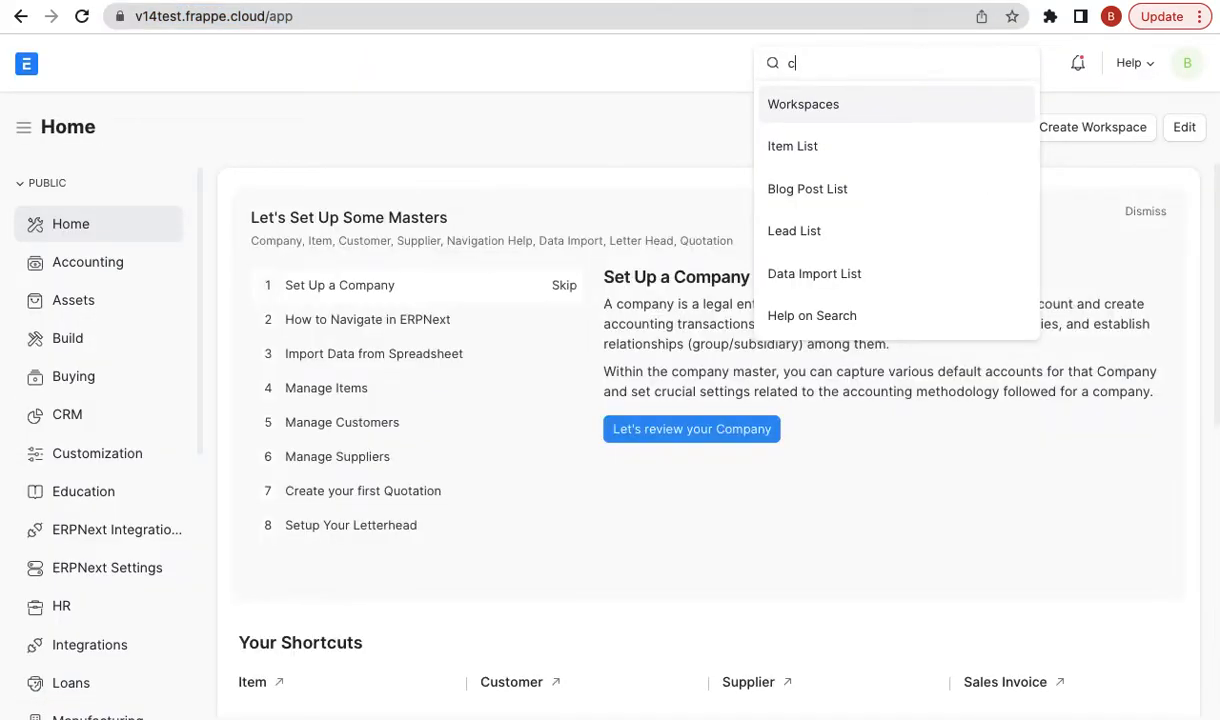
text(urrency ex)
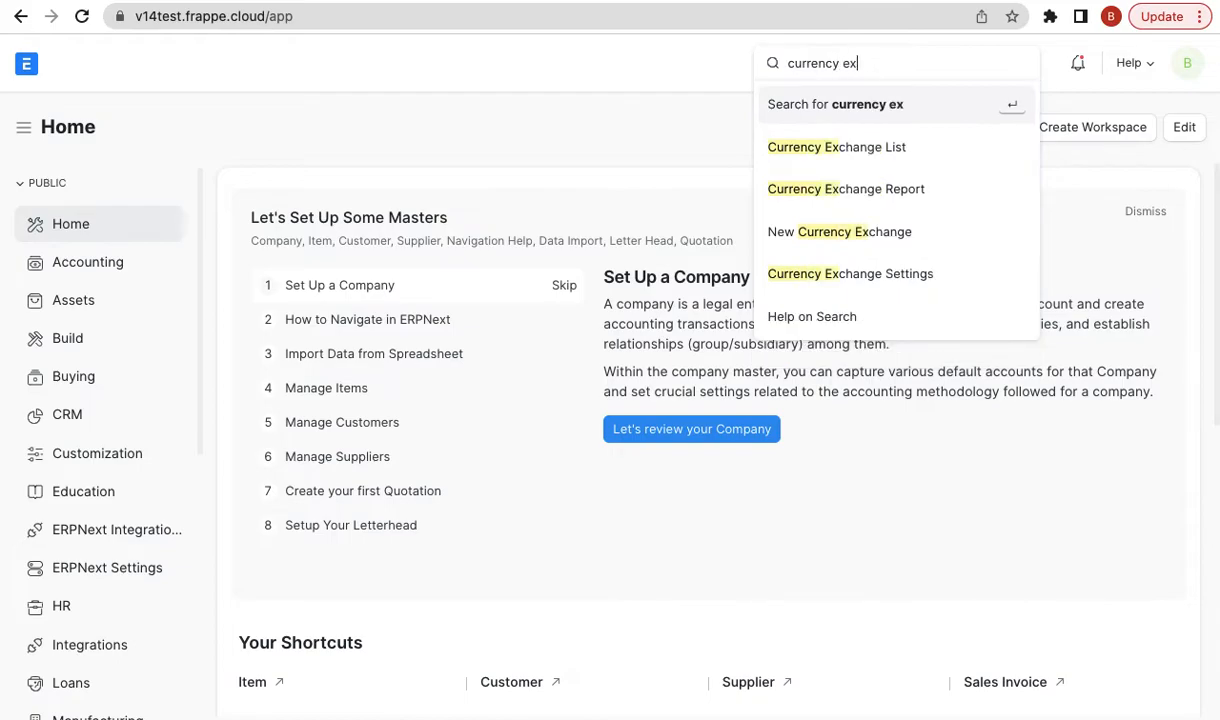
key(Down)
key(Down)
key(Return)
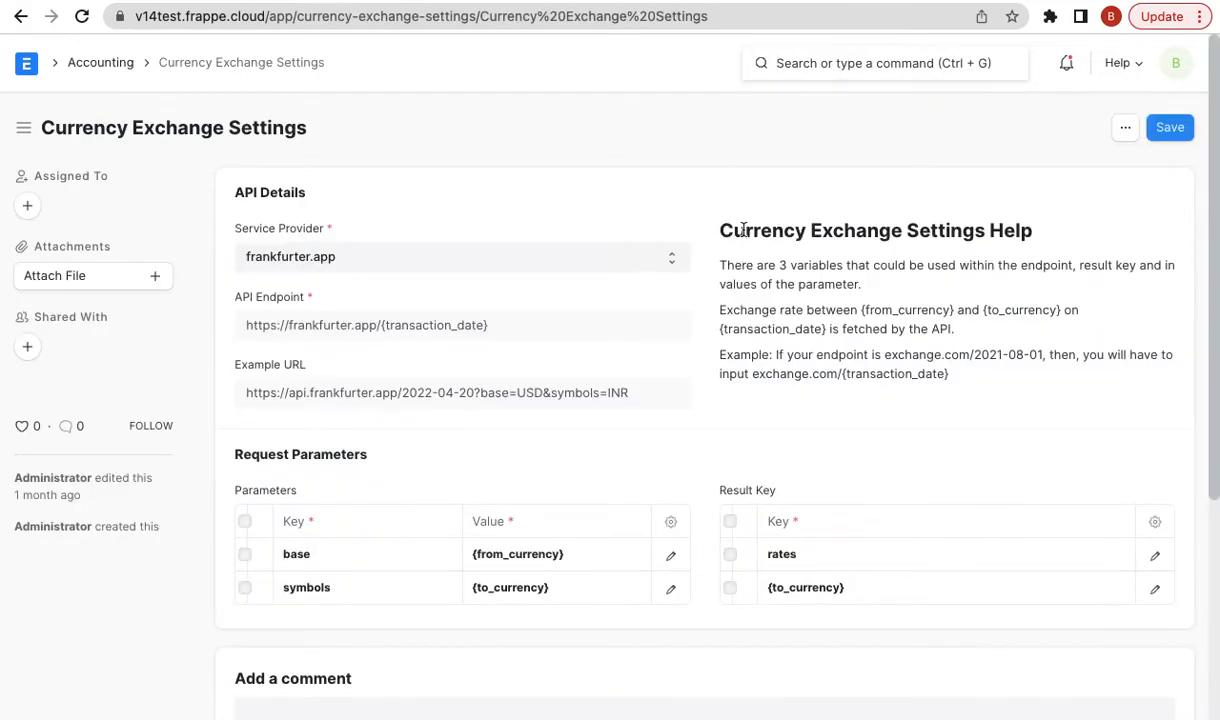
click(667, 252)
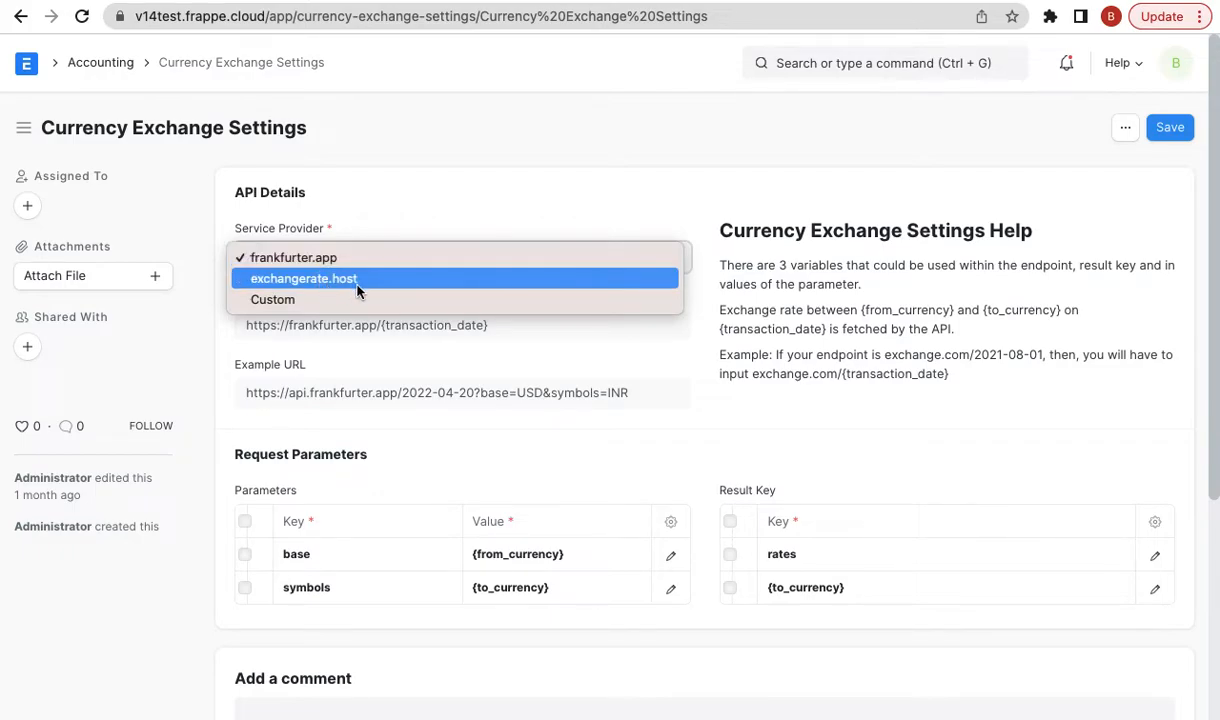
click(334, 297)
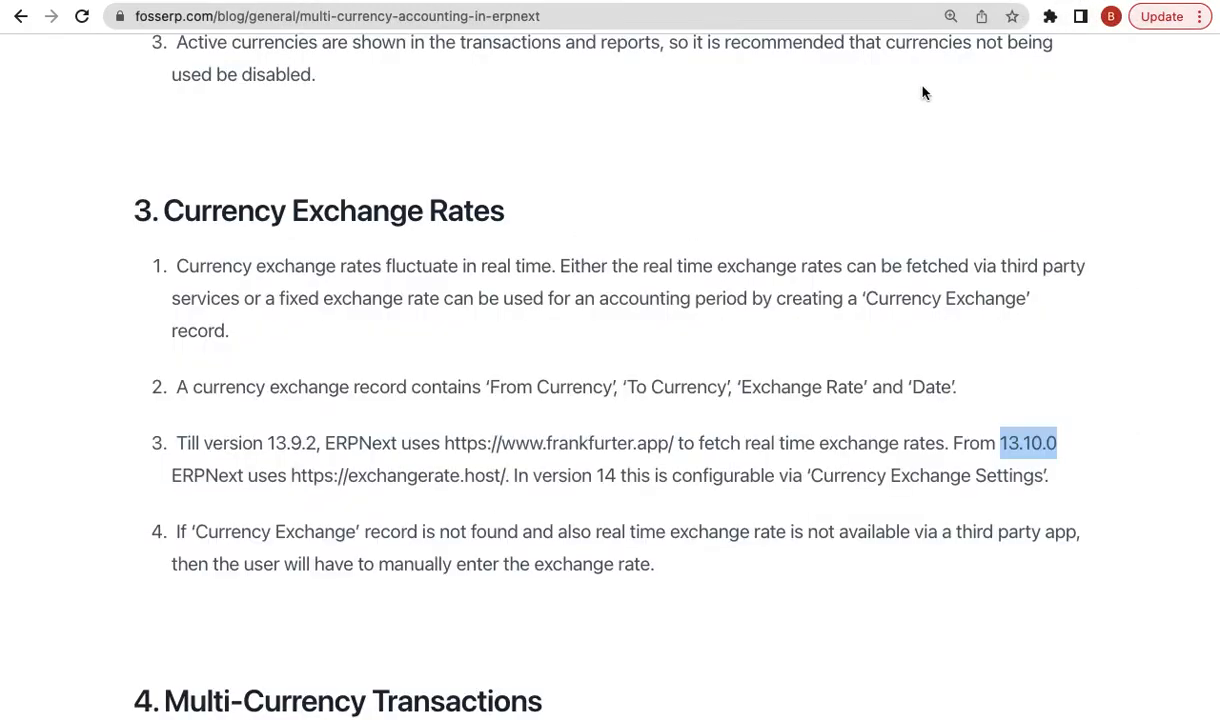
- Scroll slightly around point 3 of the blog's Currency Exchange Rates section
scroll(795, 492, down, 1)
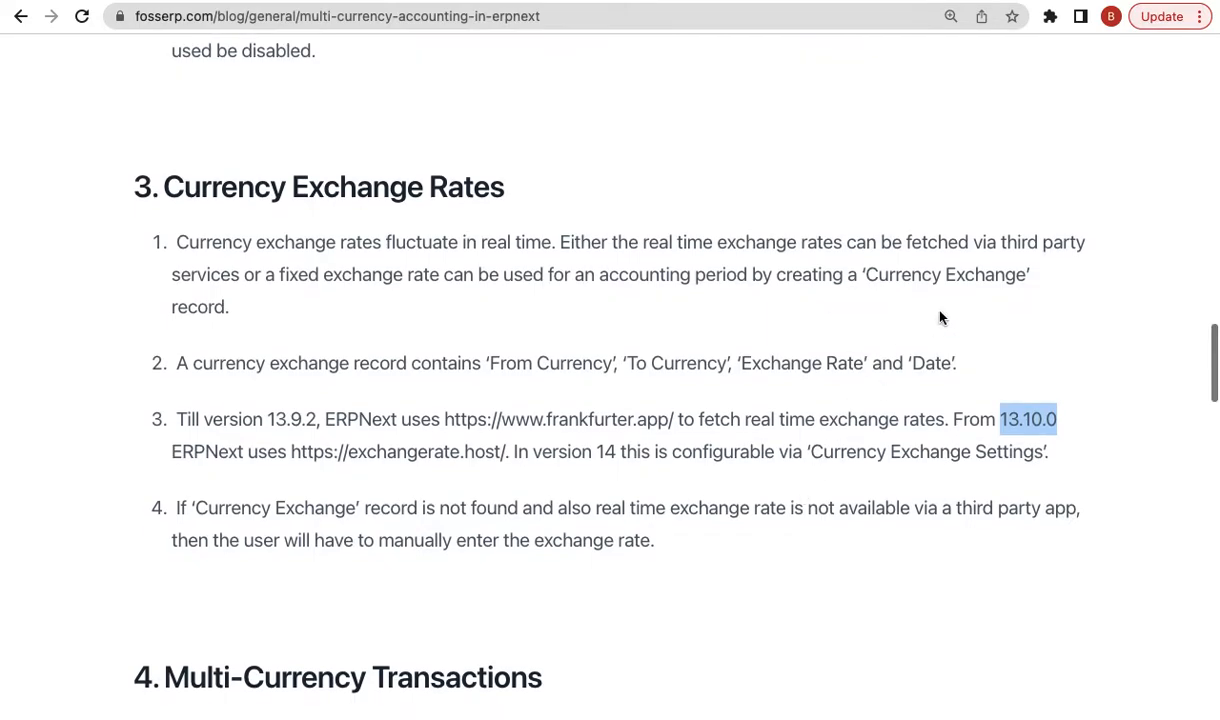
scroll(940, 318, up, 1)
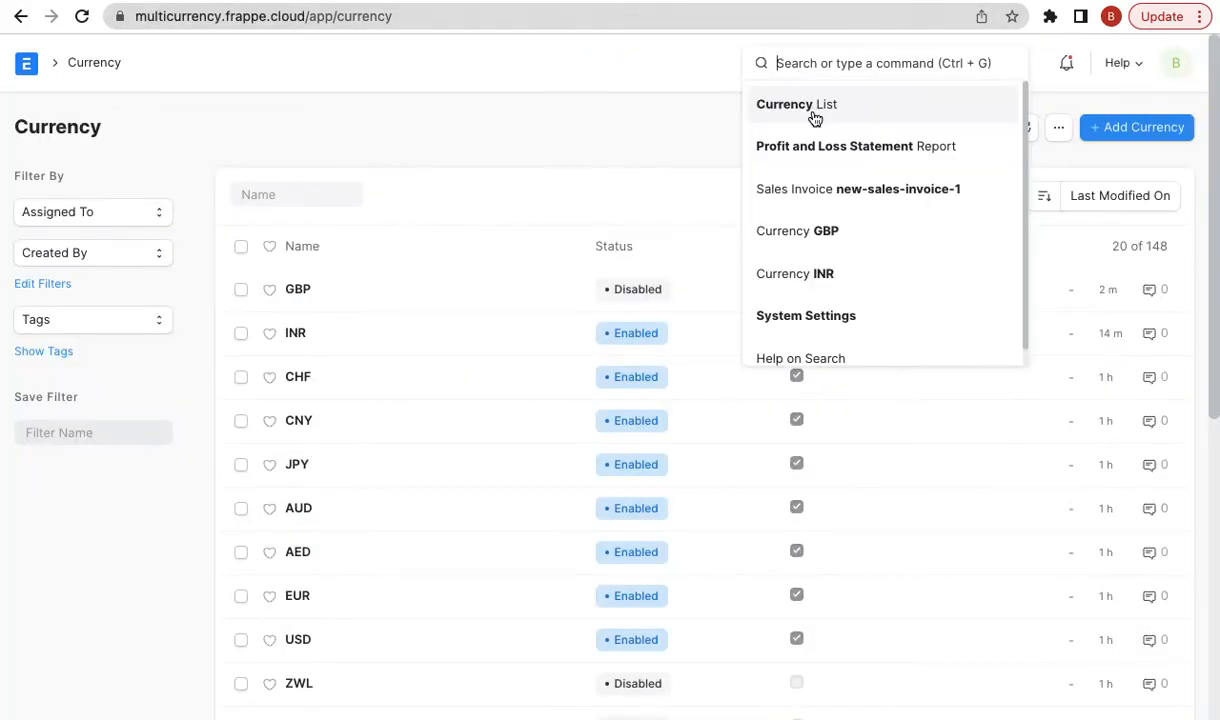
- Open a new Sales Invoice and choose Xtreme Inc. as the customer
text(new sales inv)
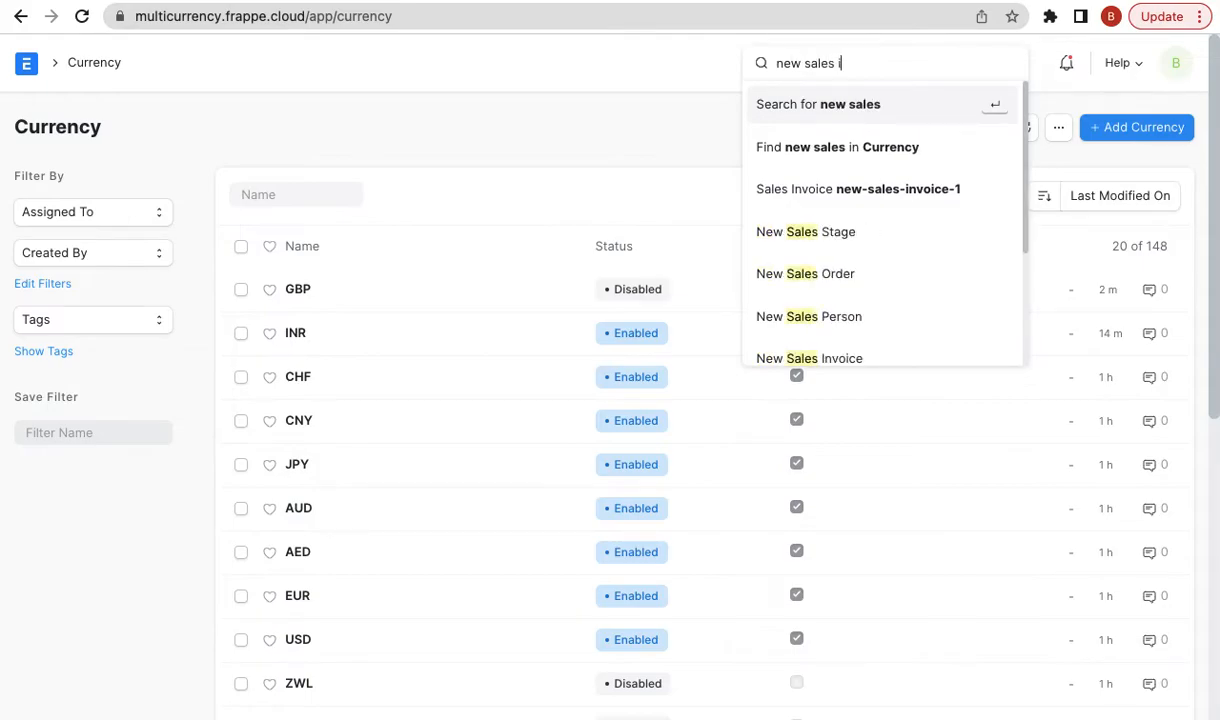
key(Down)
key(Down)
key(Return)
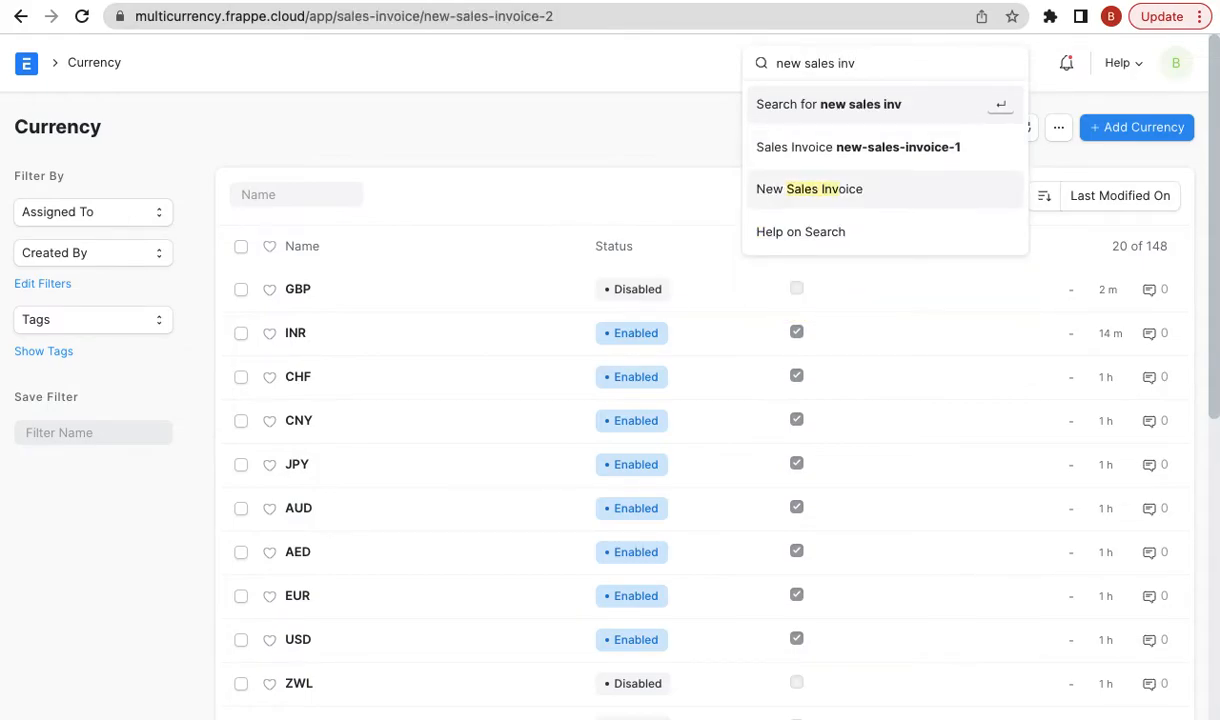
click(851, 196)
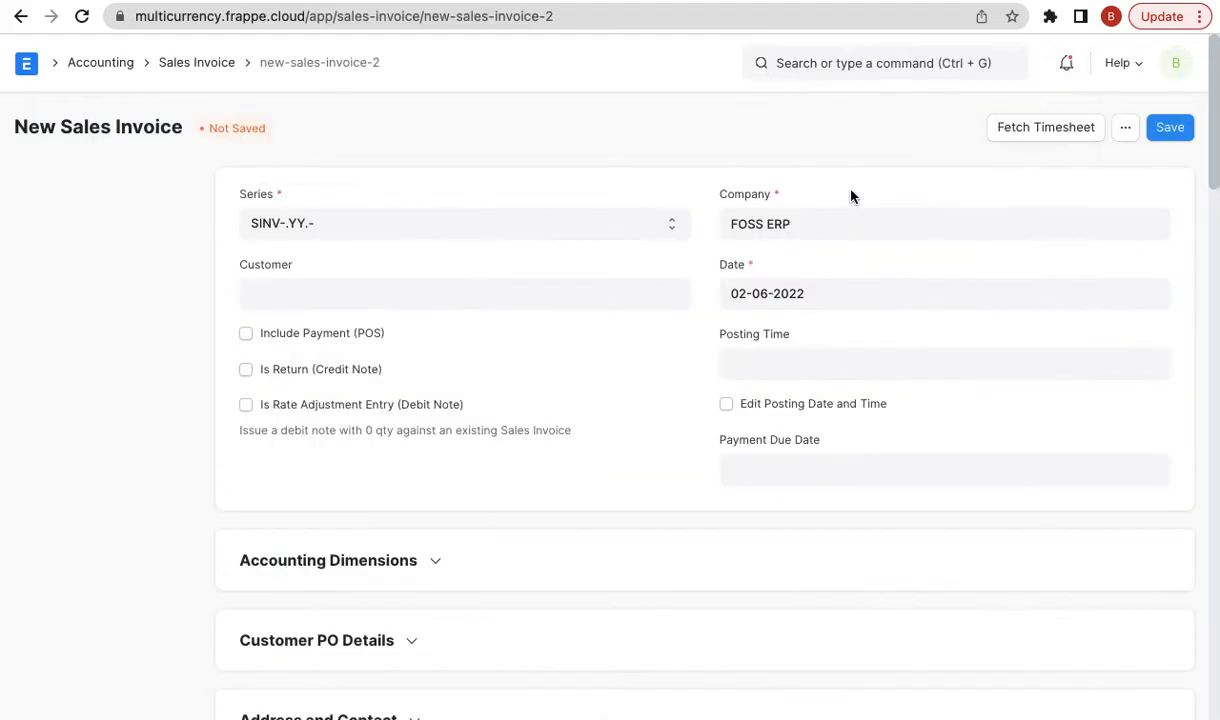
click(272, 290)
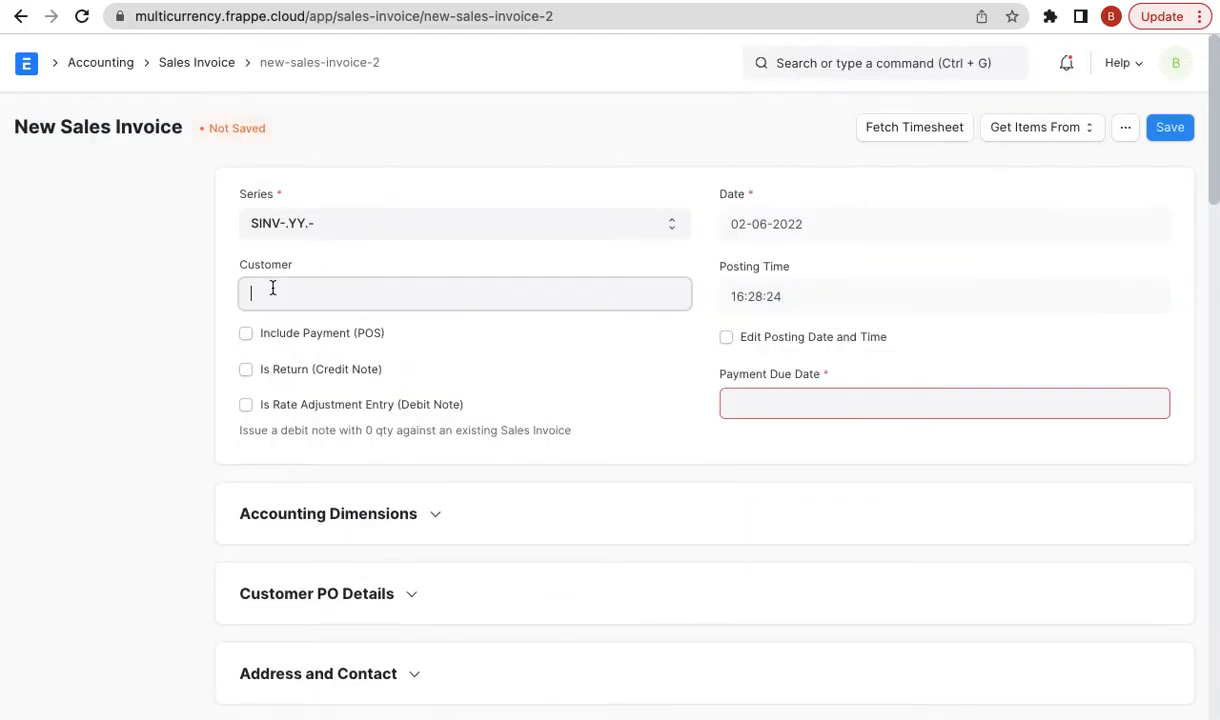
click(272, 291)
click(300, 338)
- Expand Currency and Price List and select the fetched exchange rate 77.514651
scroll(417, 493, down, 2)
click(345, 602)
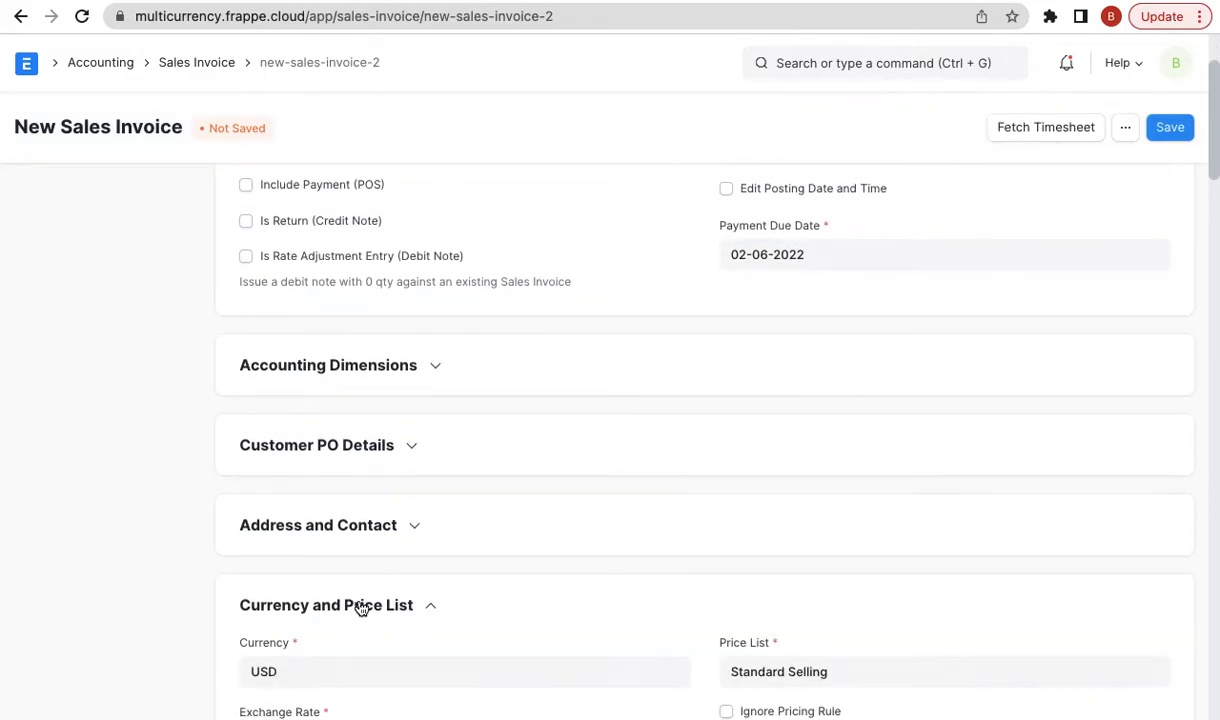
scroll(515, 441, down, 4)
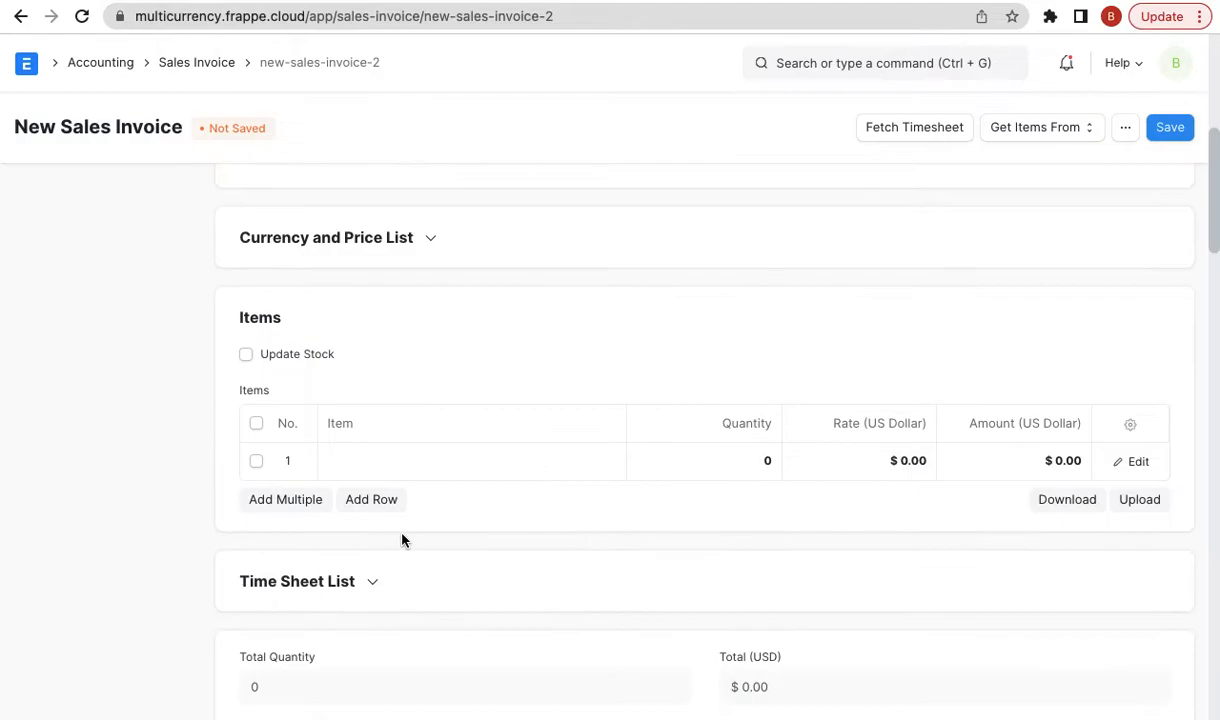
click(403, 254)
double_click(354, 376)
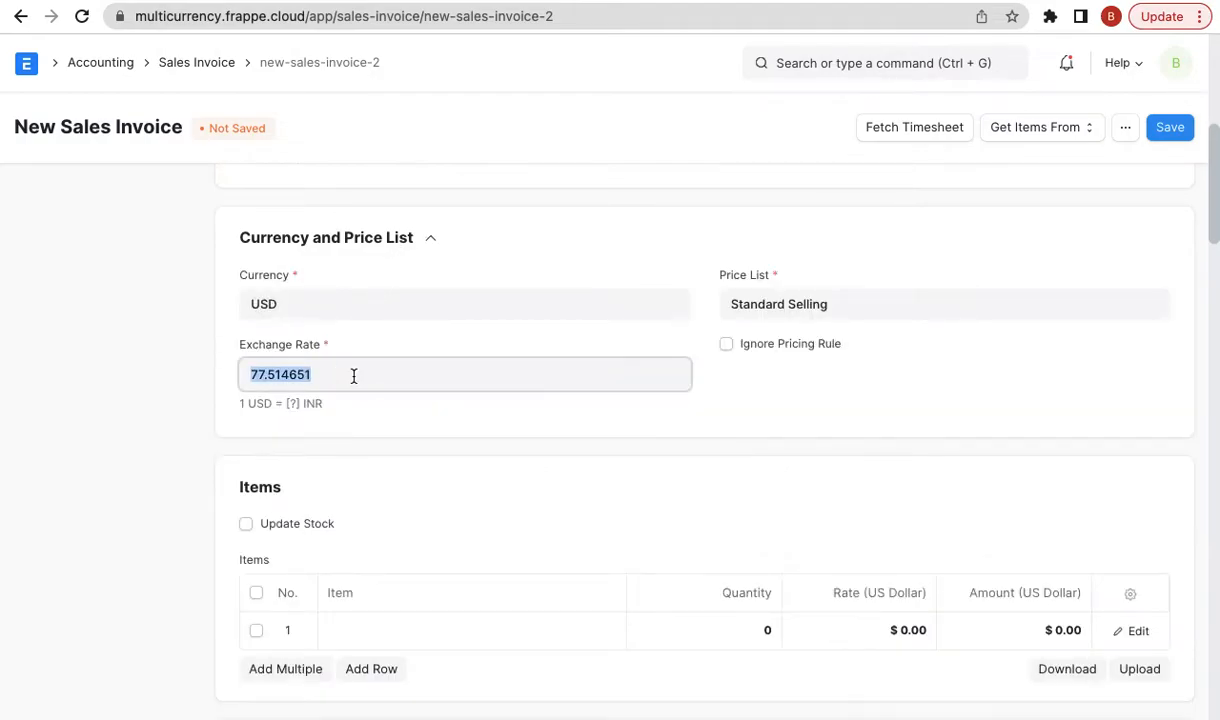
click(340, 376)
double_click(340, 376)
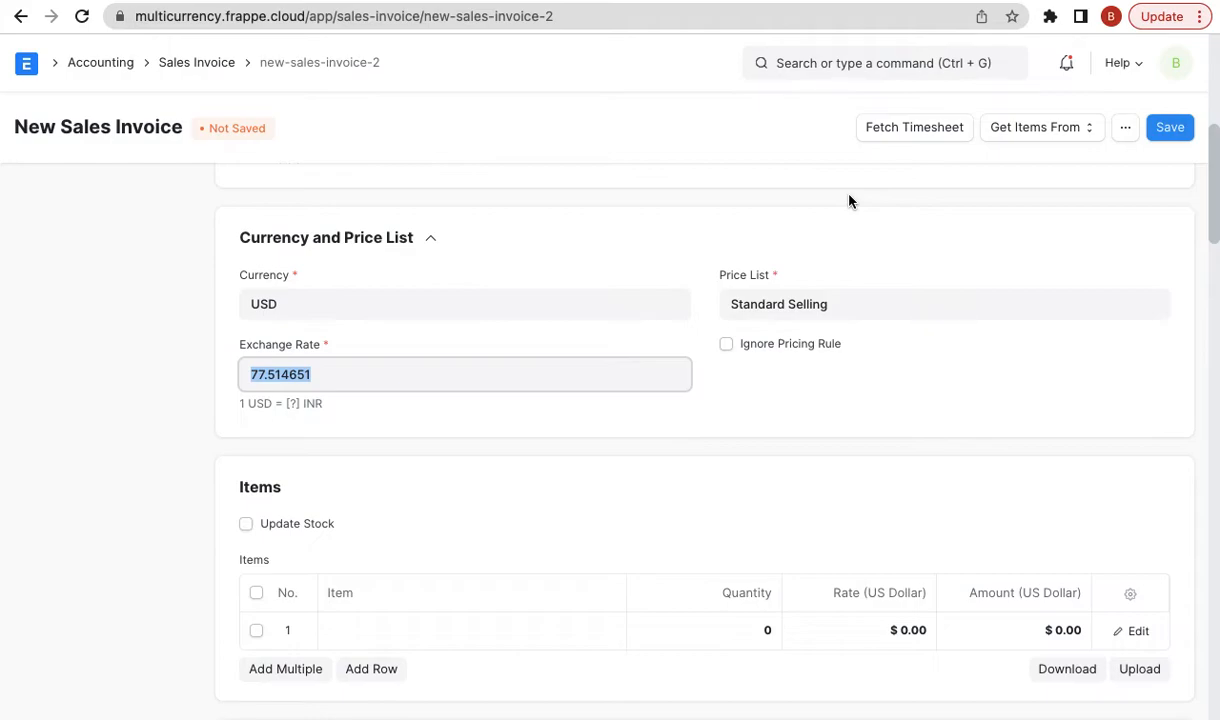
- Start a new Currency Exchange record in full form, dated today, with exchange rate 75.5
click(860, 62)
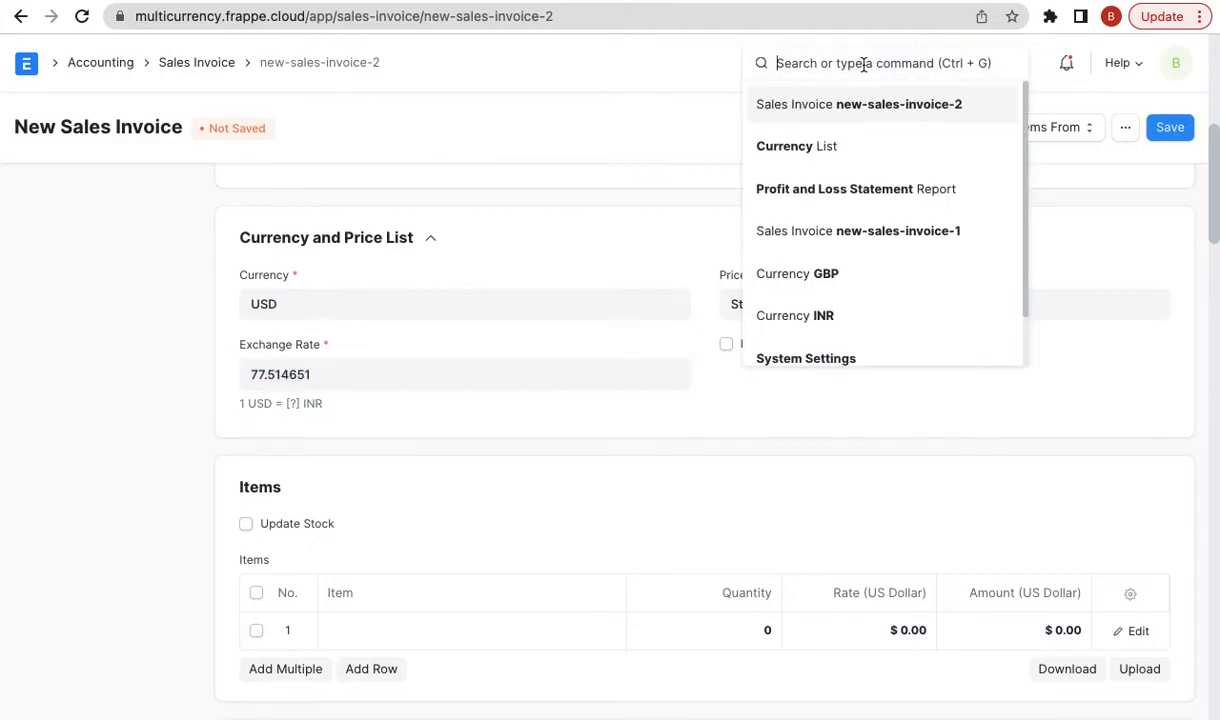
text(new cu)
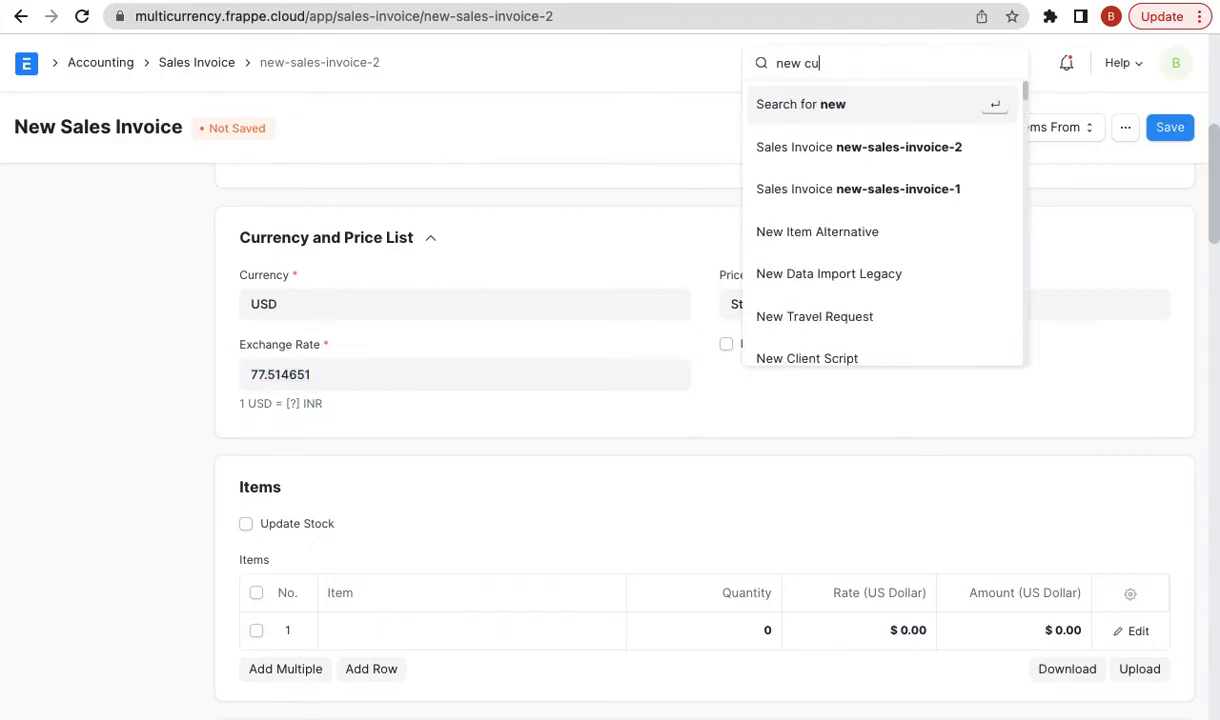
text(rrency ex)
key(Down)
key(Return)
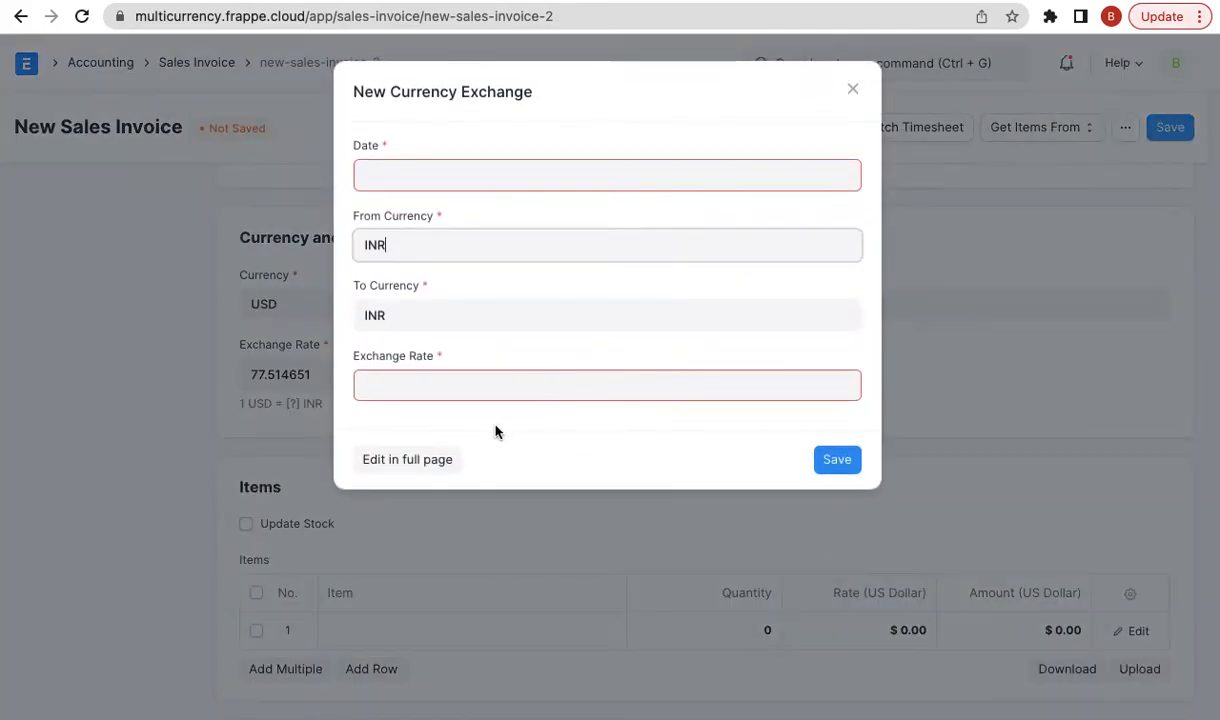
click(403, 452)
click(327, 230)
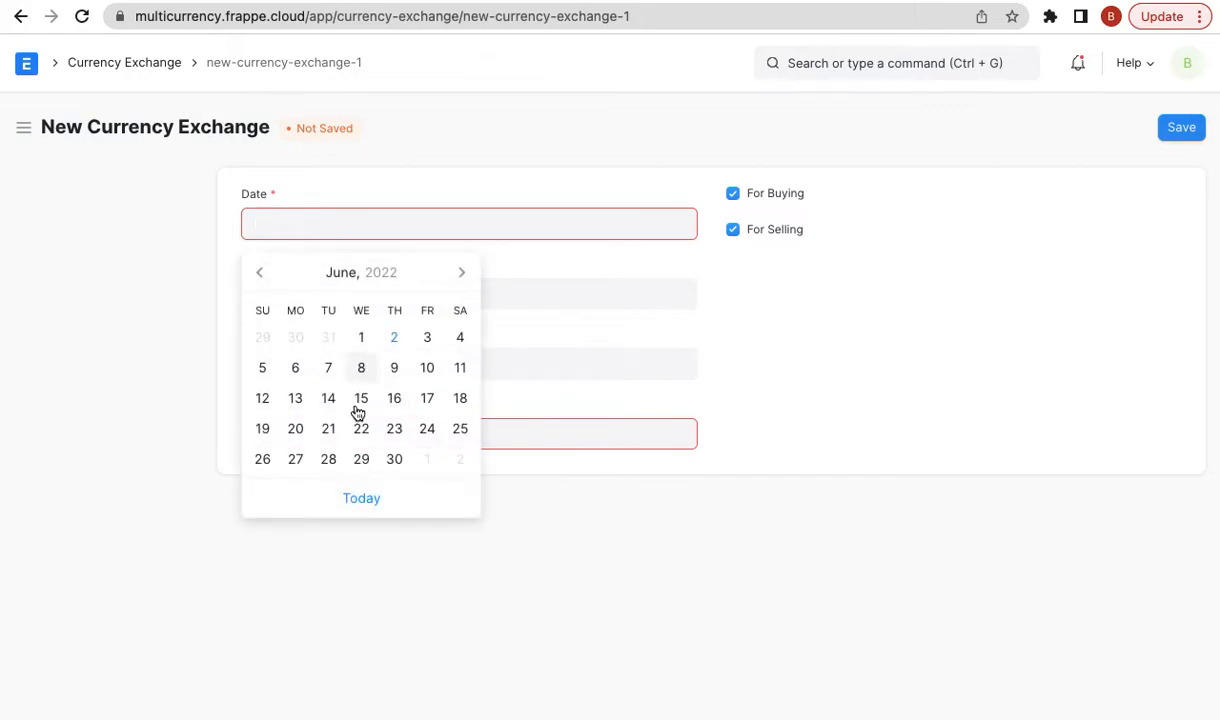
click(362, 502)
click(318, 432)
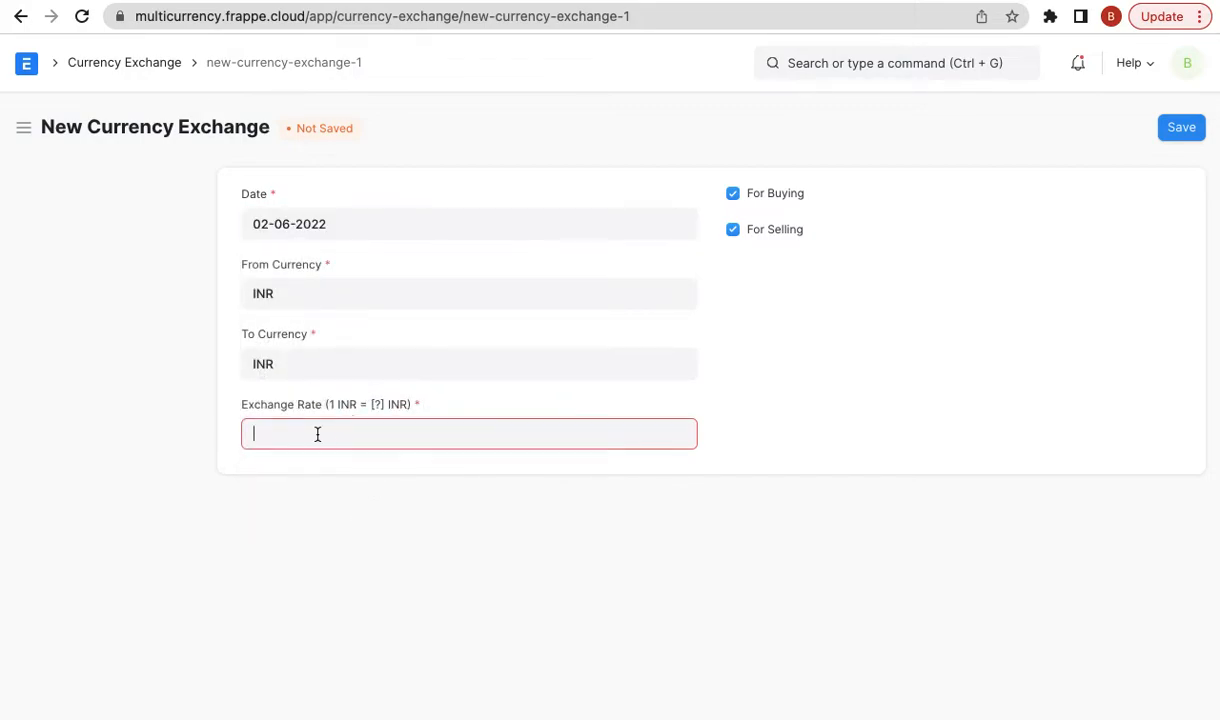
text(75.5)
click(767, 341)
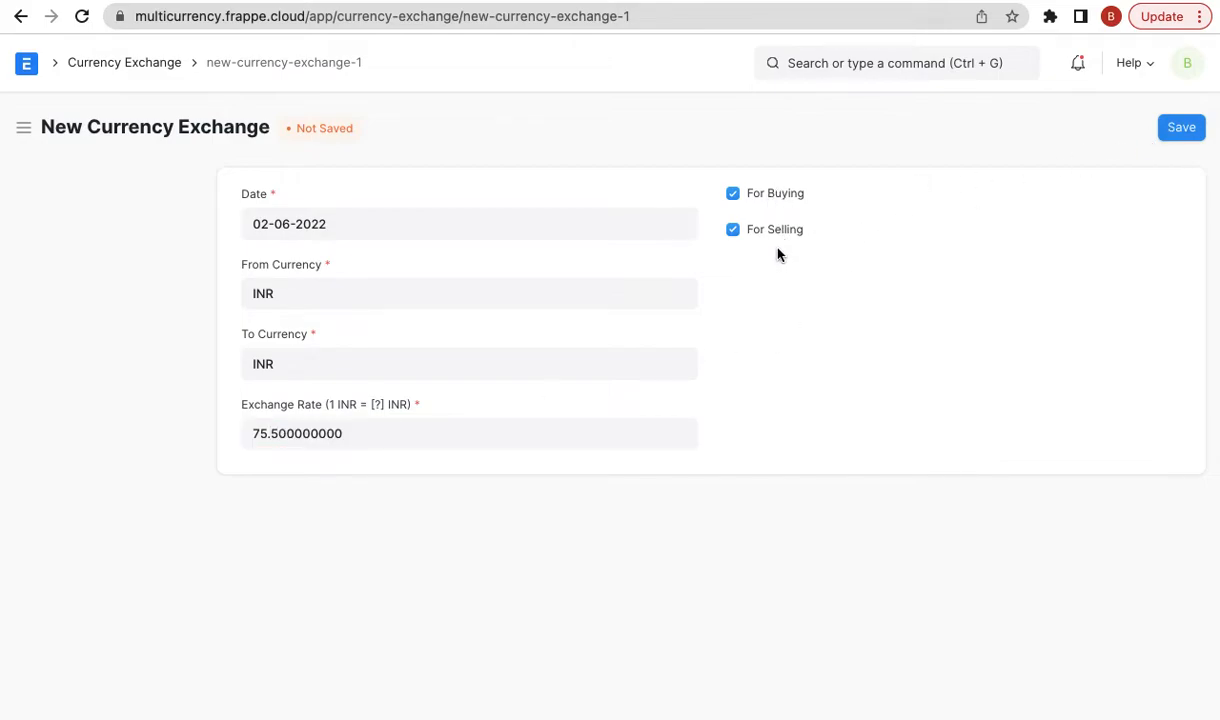
- Fix the same-currency error by setting From Currency to USD, then save the record
click(1171, 131)
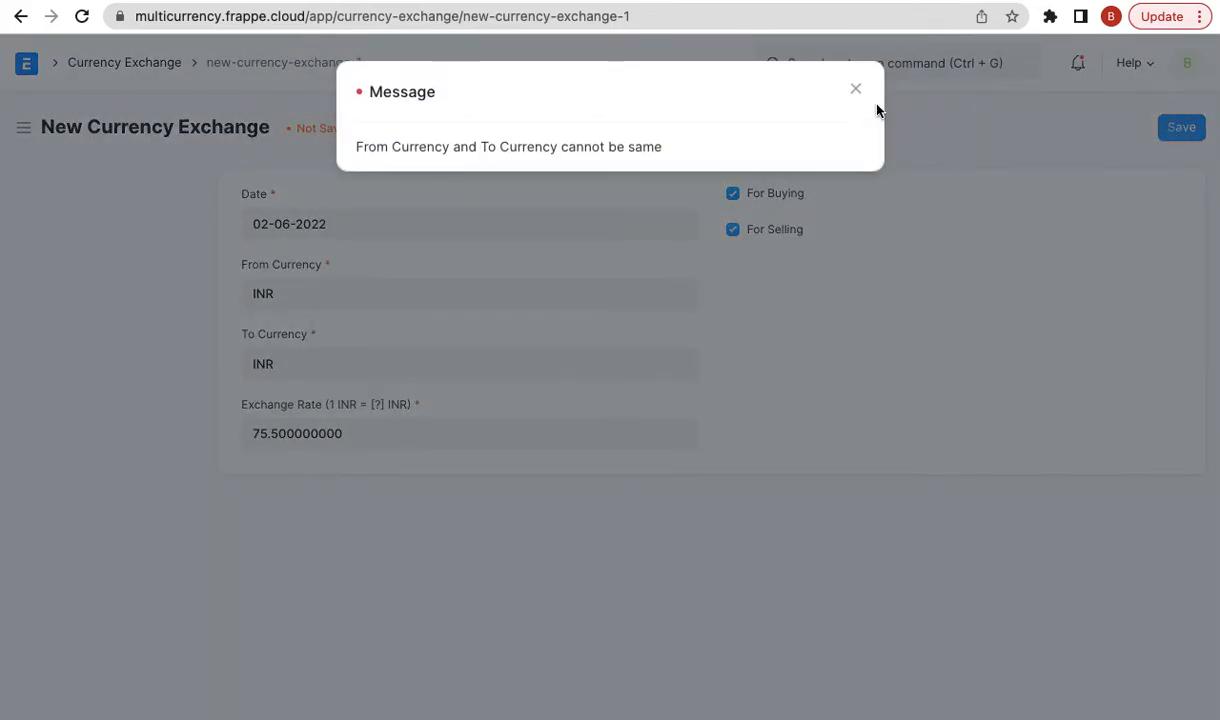
click(856, 89)
click(297, 297)
double_click(297, 297)
text(usd)
click(291, 331)
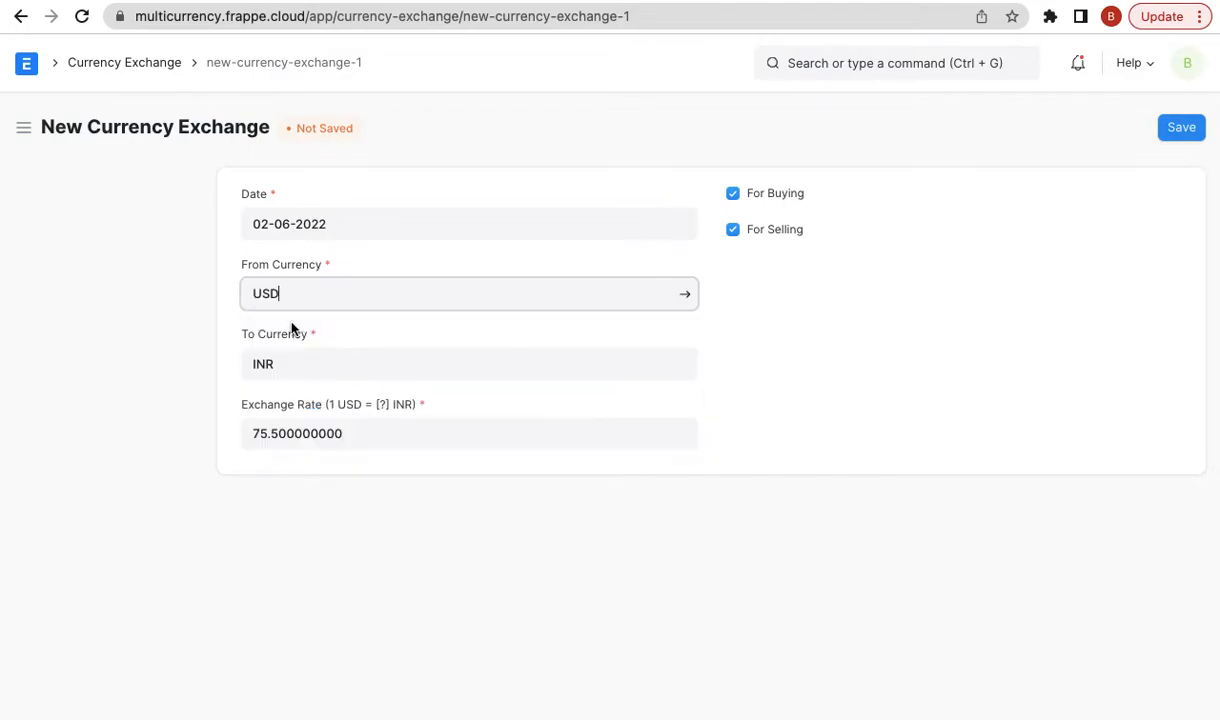
click(1186, 129)
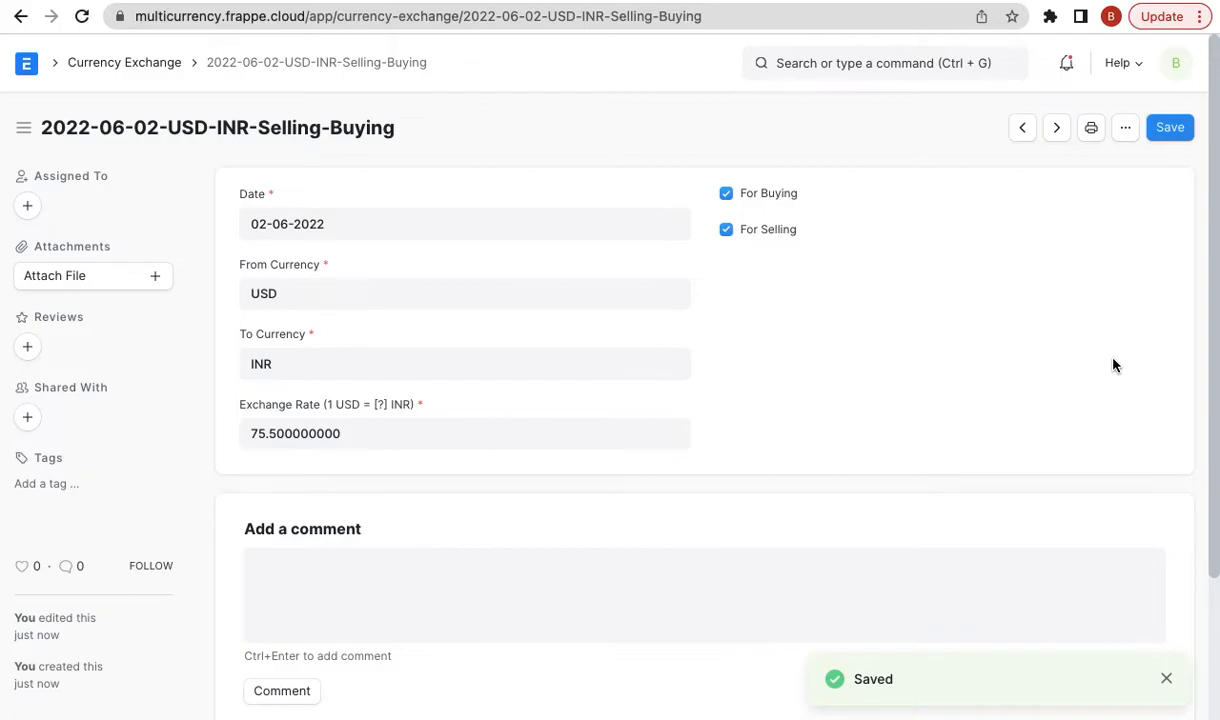
triple_click(283, 224)
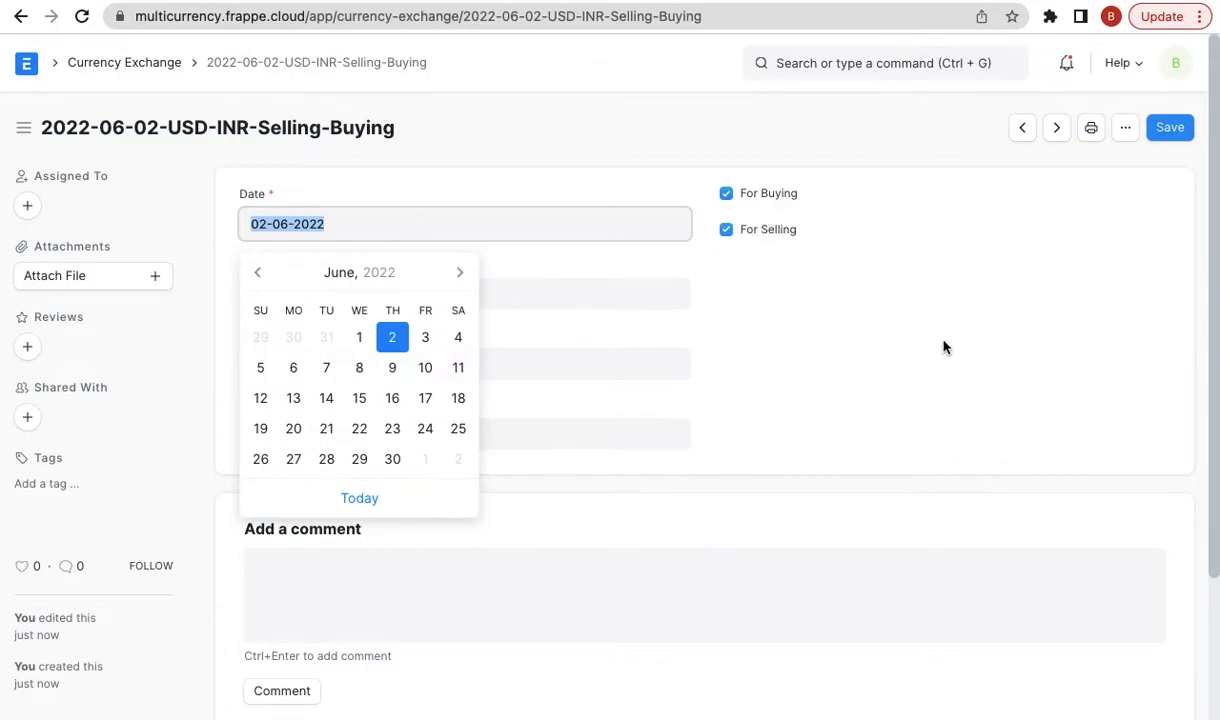
click(909, 355)
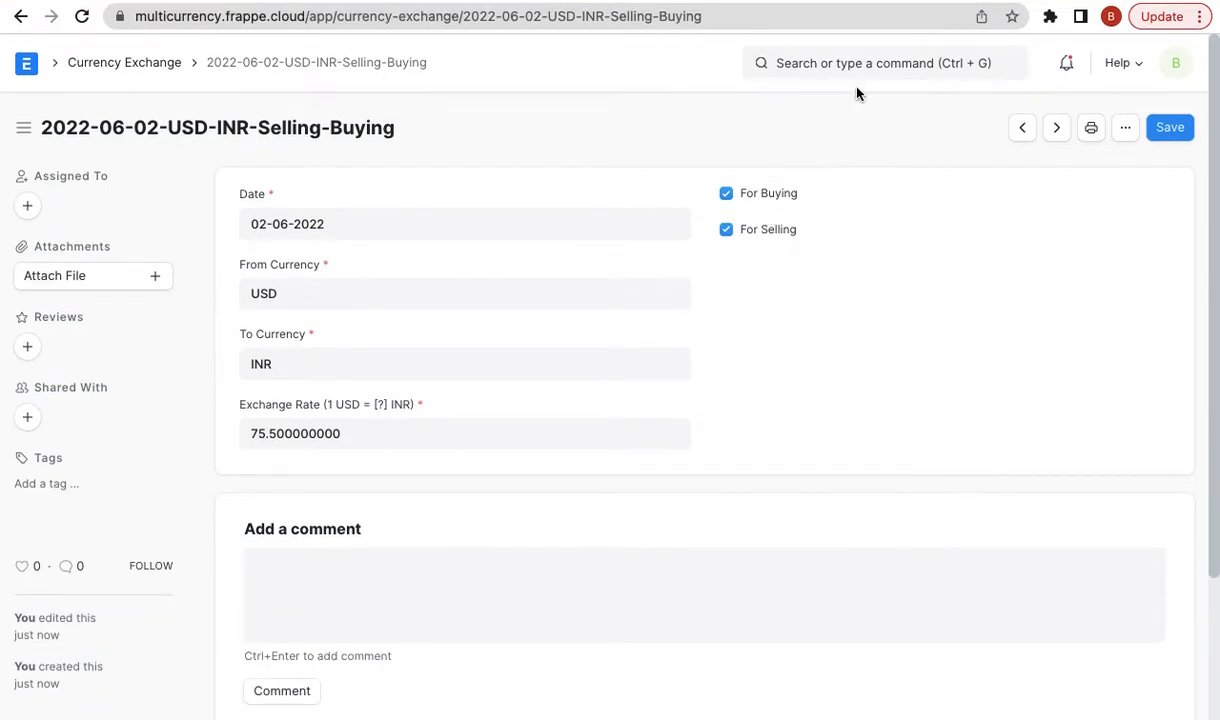
- Create a new Sales Invoice for Xtreme Inc. and check its USD currency and fetched exchange rate
click(812, 66)
text(new sales in)
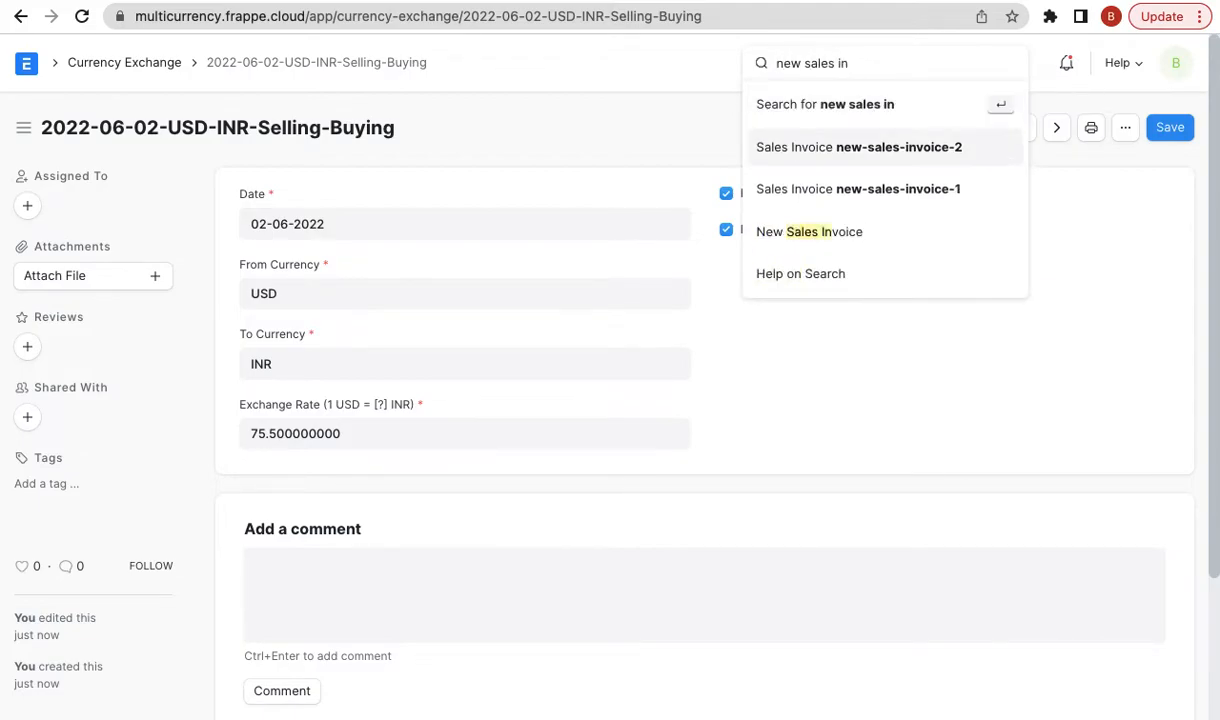
key(Down)
key(Down)
key(Return)
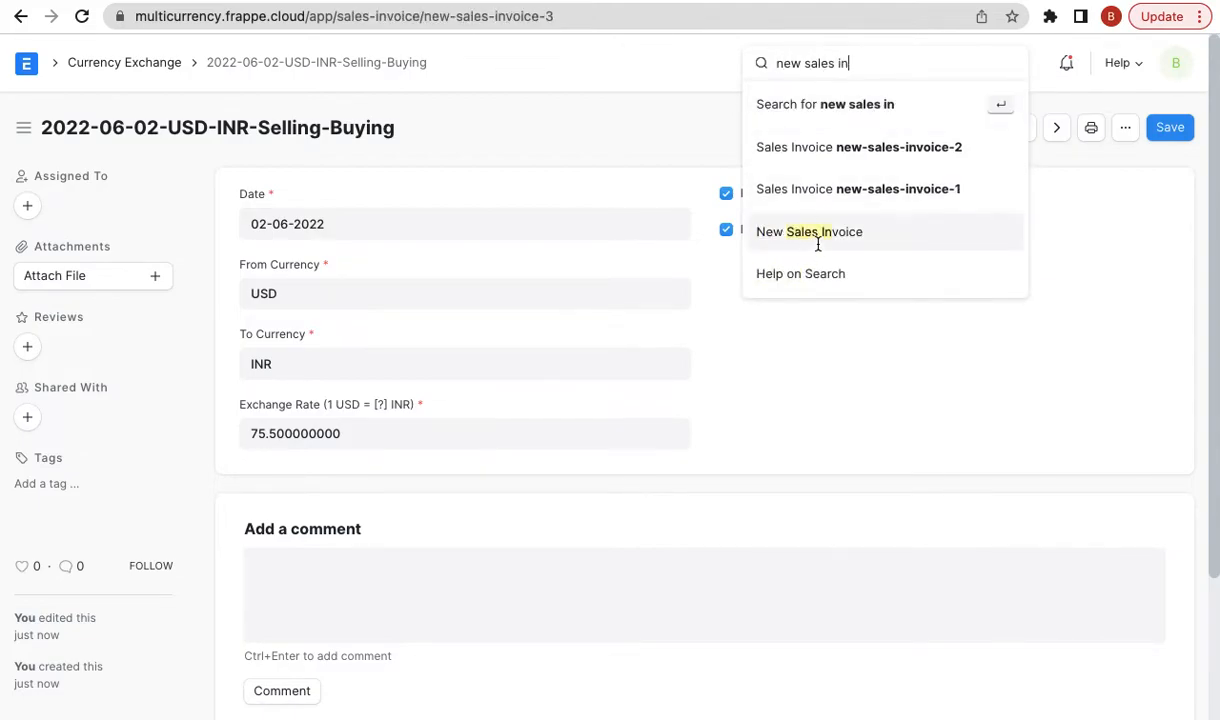
click(349, 298)
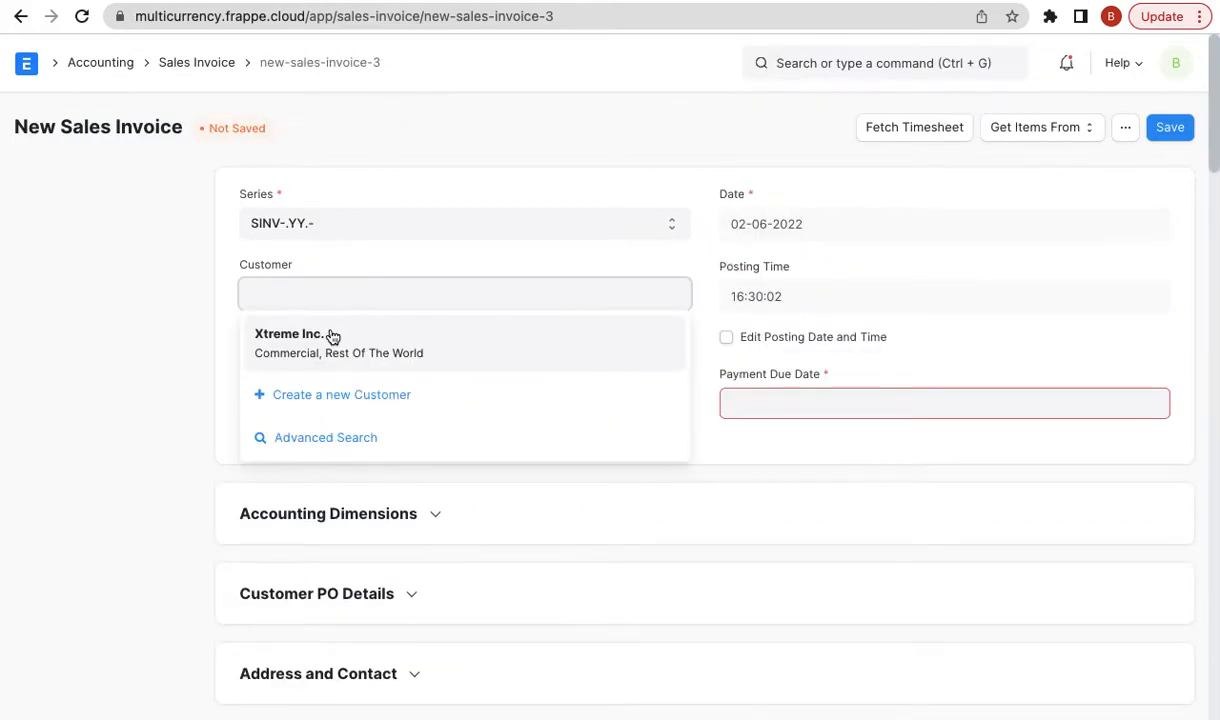
click(330, 333)
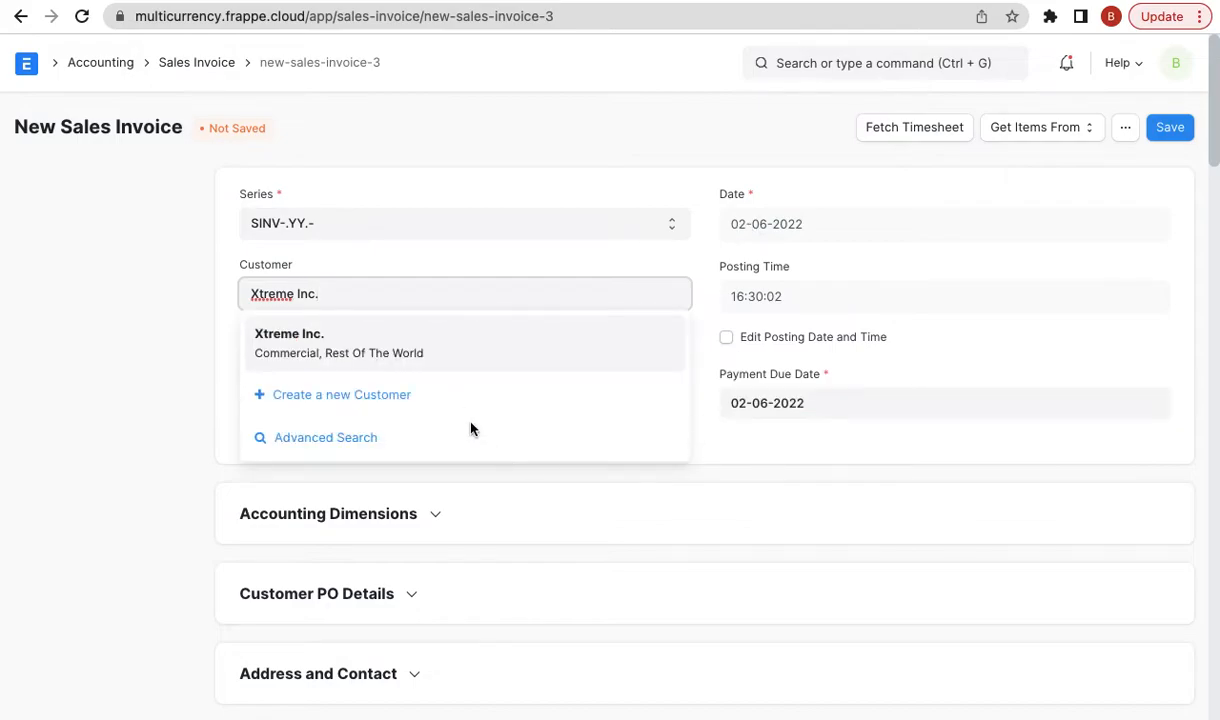
scroll(463, 457, down, 3)
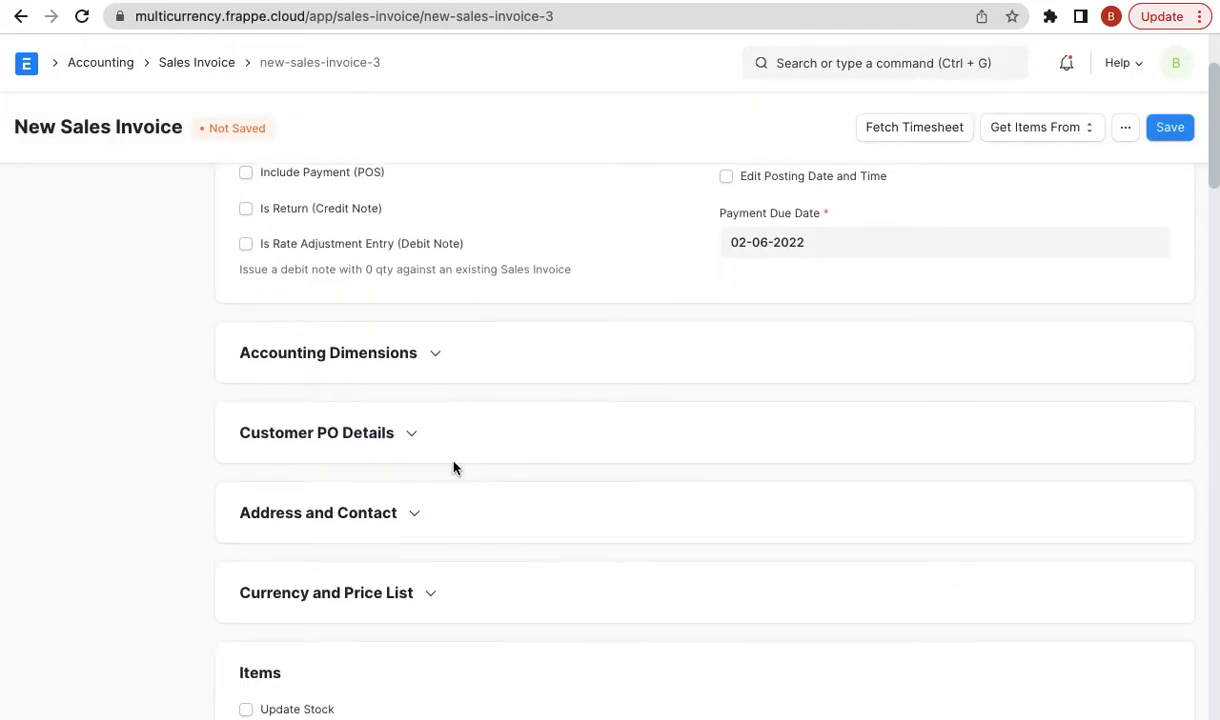
click(357, 553)
click(315, 582)
scroll(316, 581, down, 2)
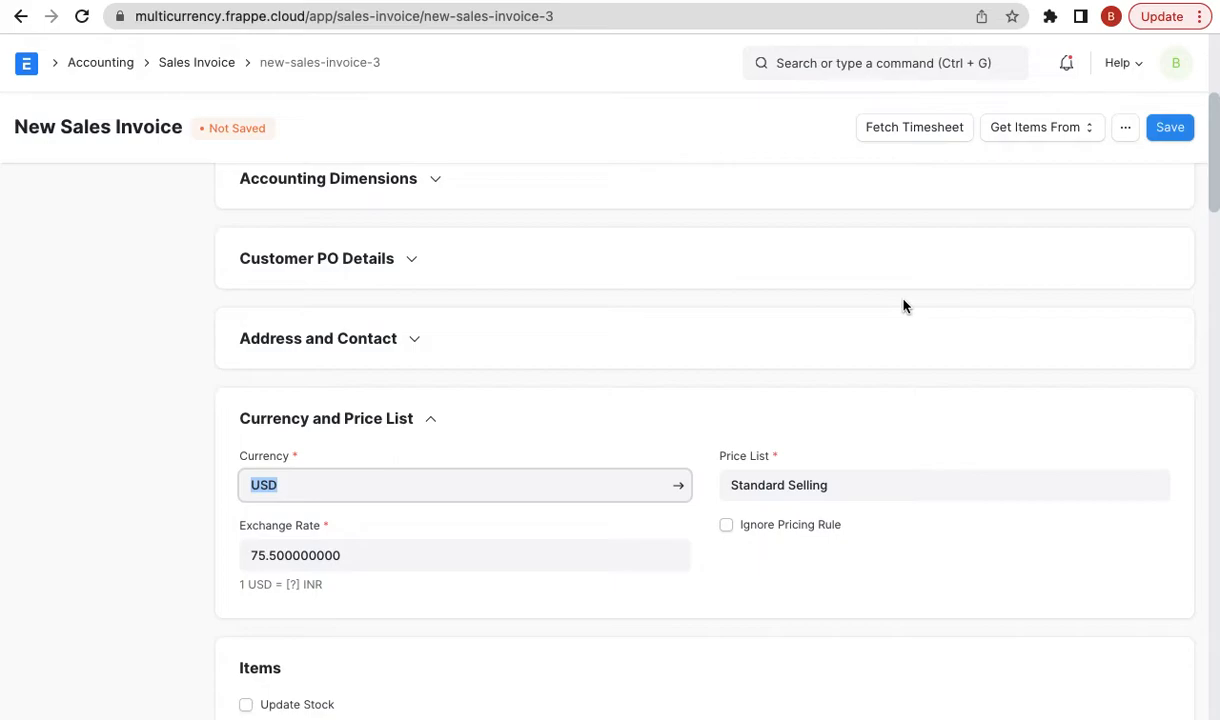
click(403, 554)
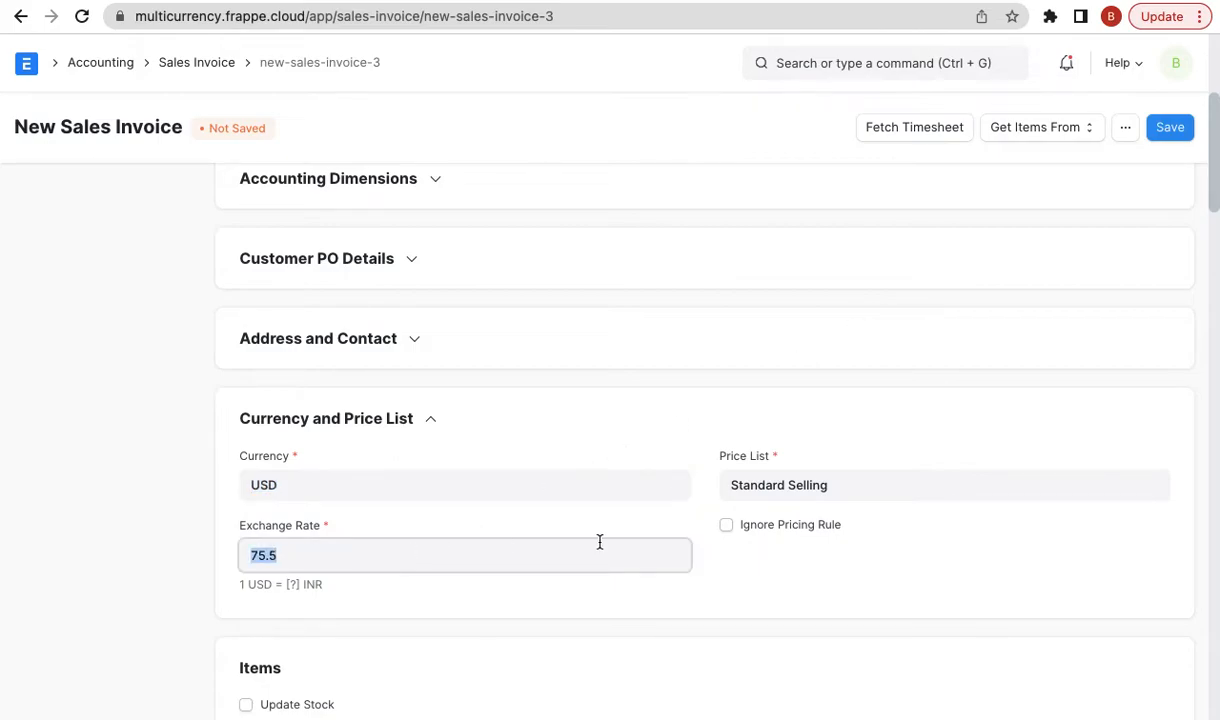
scroll(690, 561, down, 2)
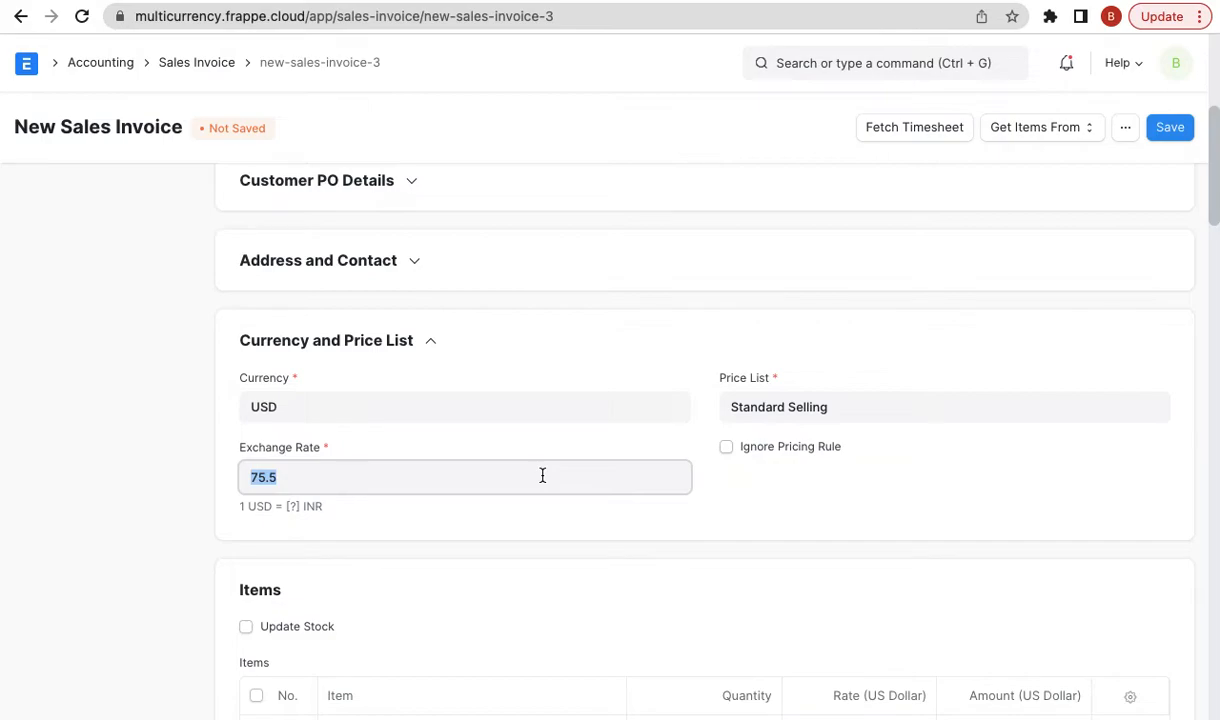
- Change the invoice's exchange rate to 75.5
key(BackSpace)
text(75.3)
key(BackSpace)
text(5)
click(894, 314)
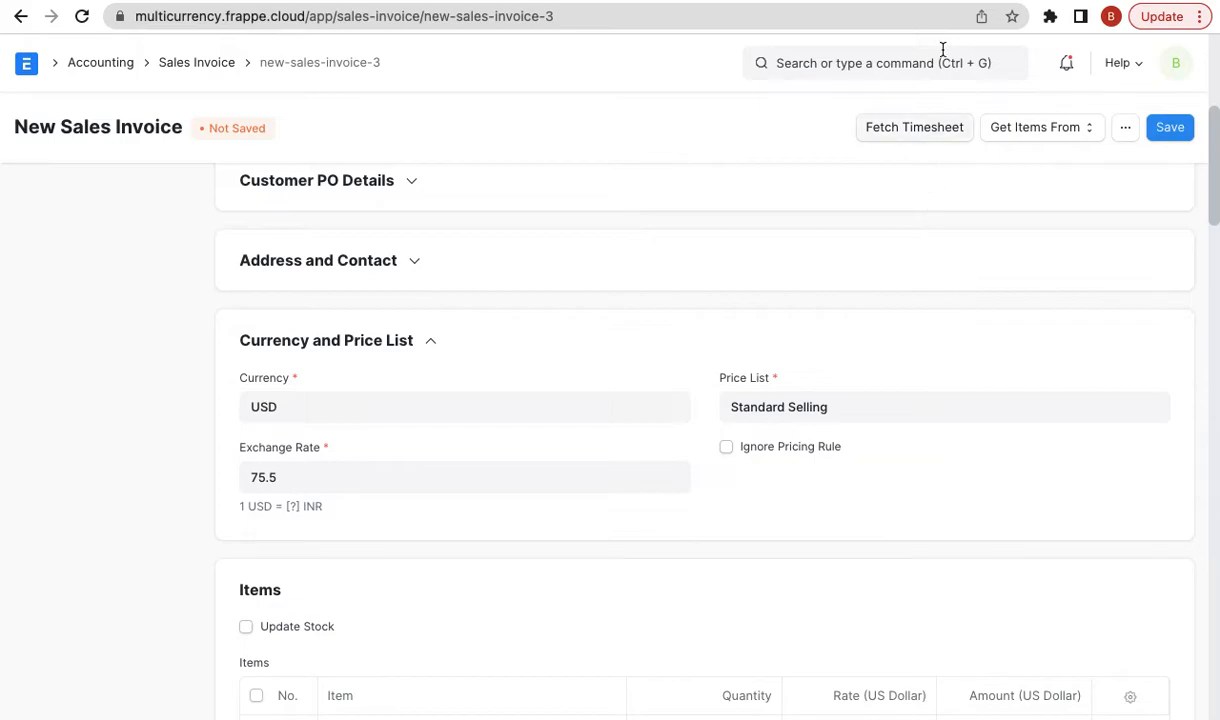
click(877, 2)
double_click(780, 423)
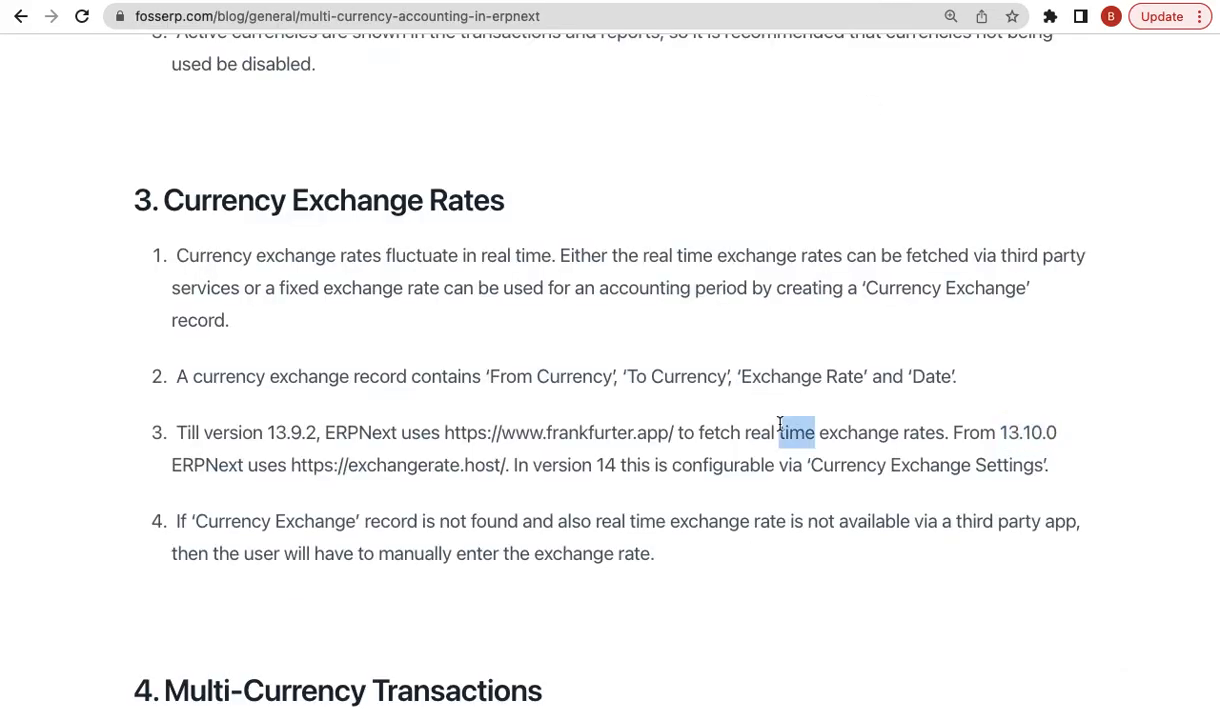
scroll(780, 424, down, 1)
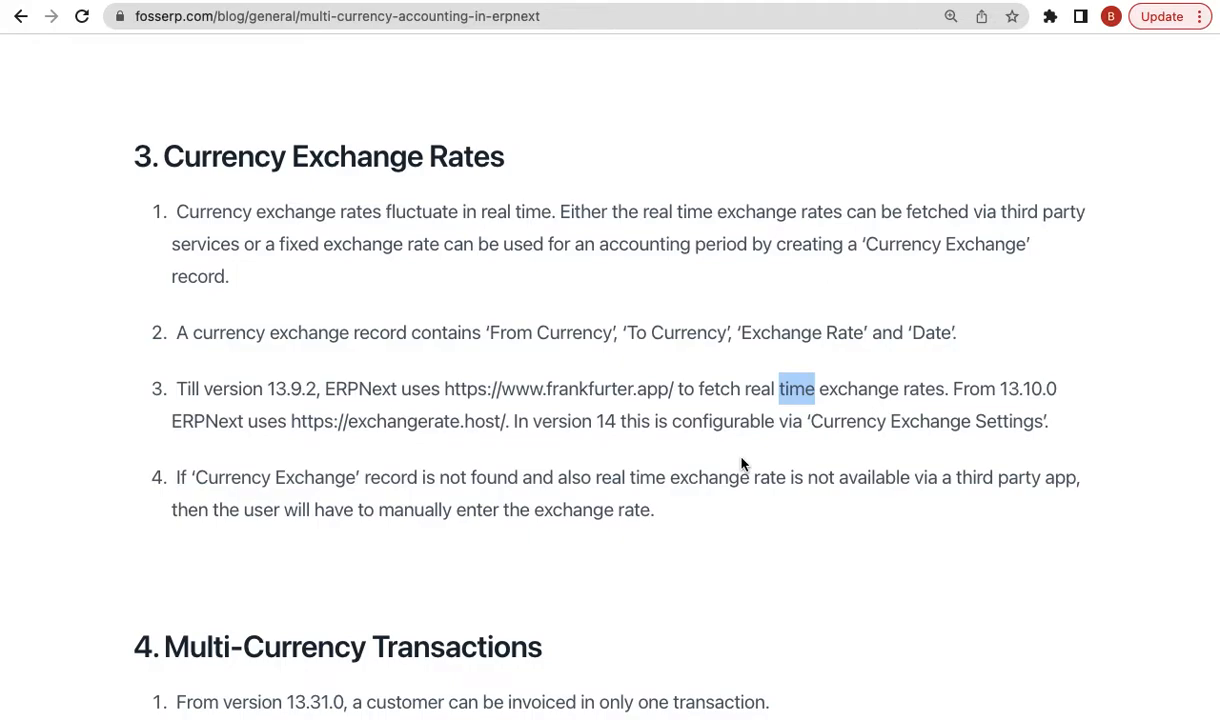
scroll(742, 463, down, 5)
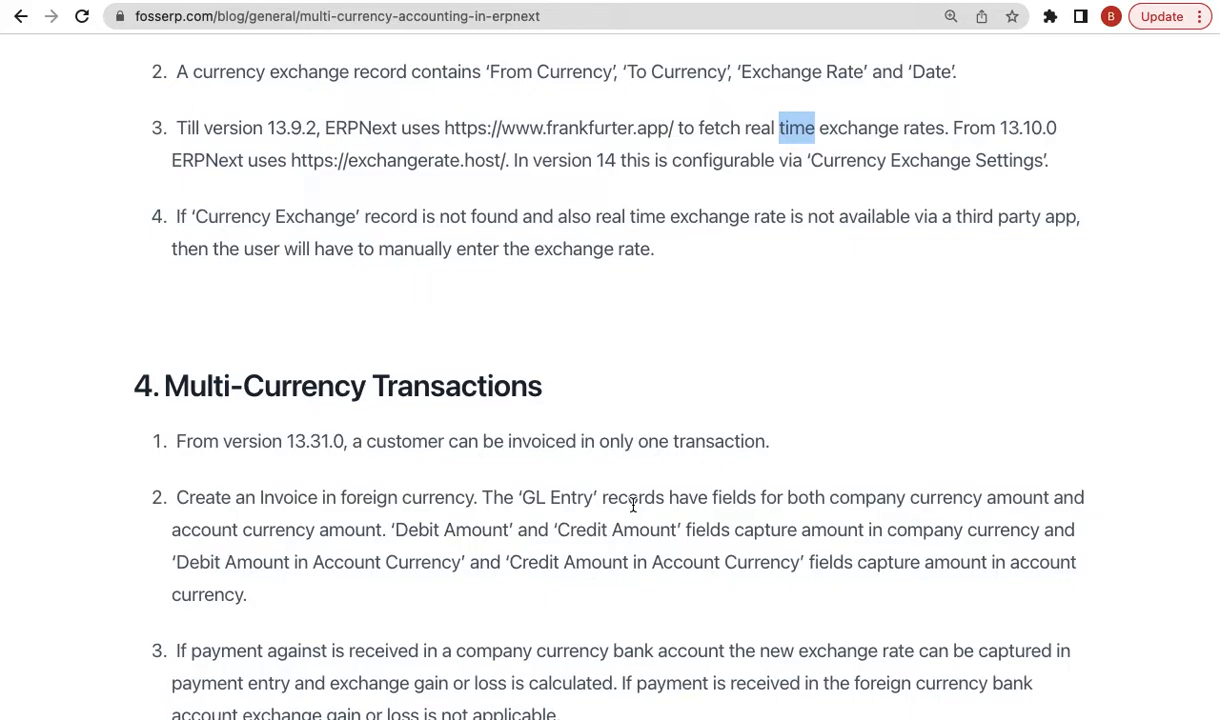
click(798, 297)
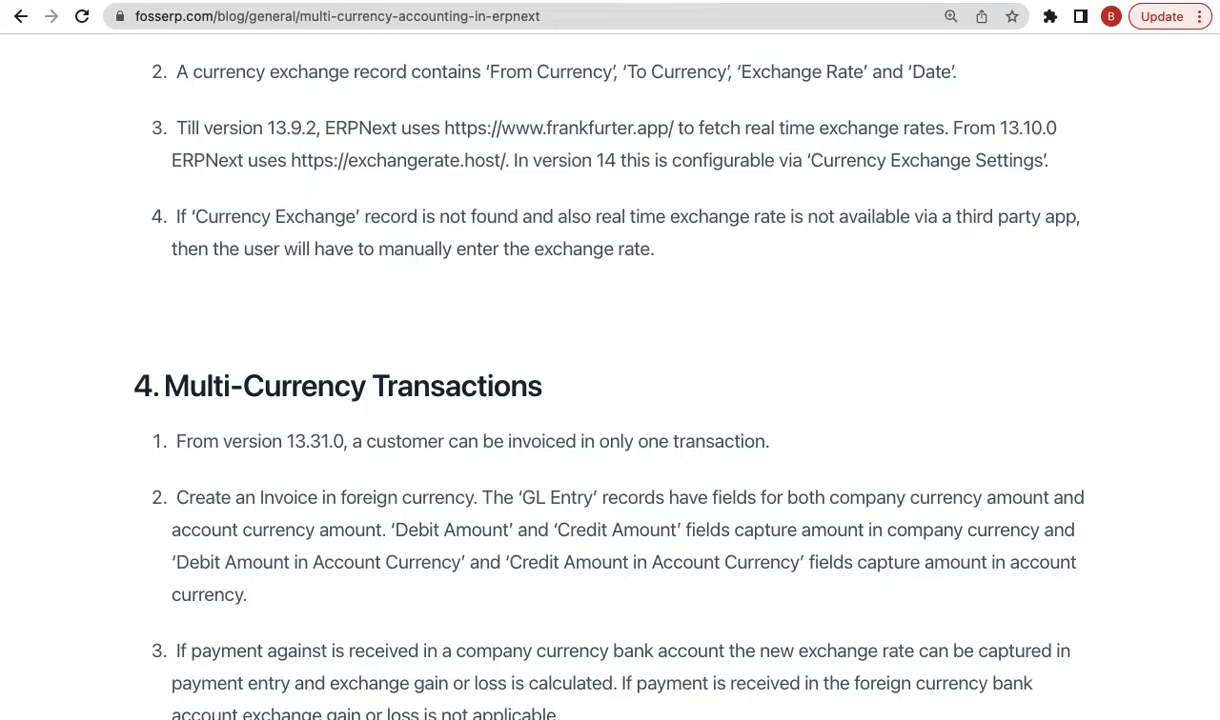
click(700, 1)
scroll(922, 392, up, 4)
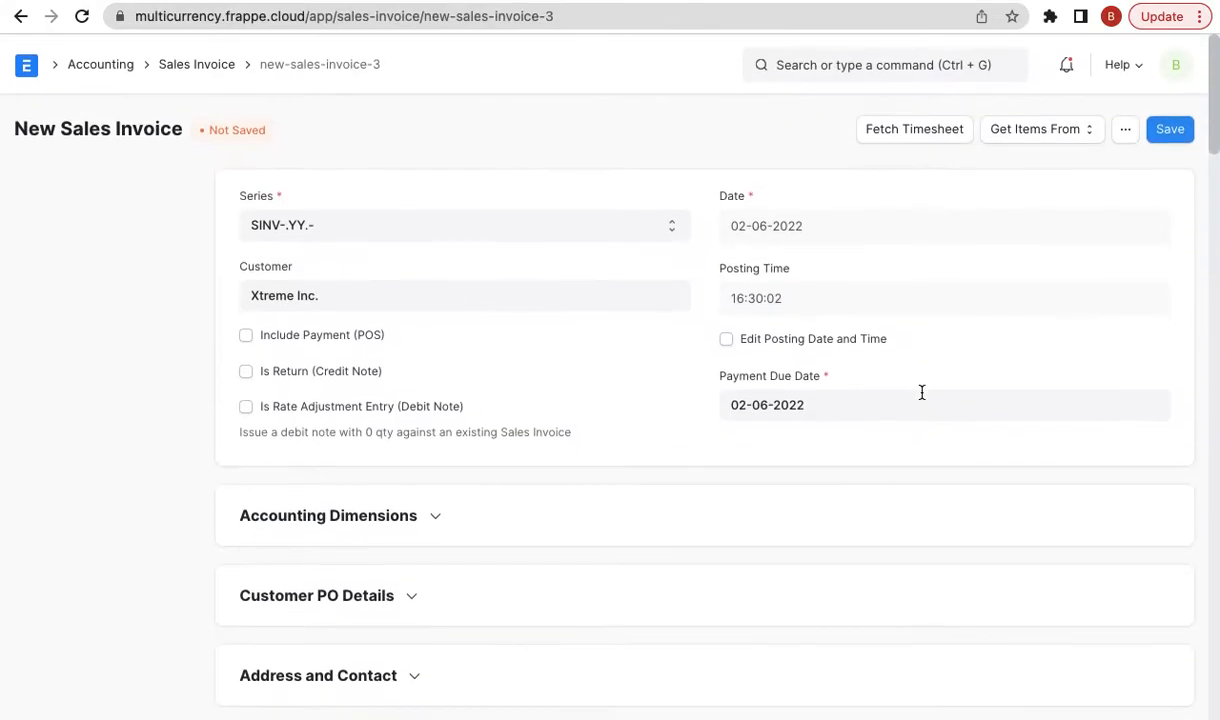
- Reload the new sales invoice page
scroll(664, 389, down, 8)
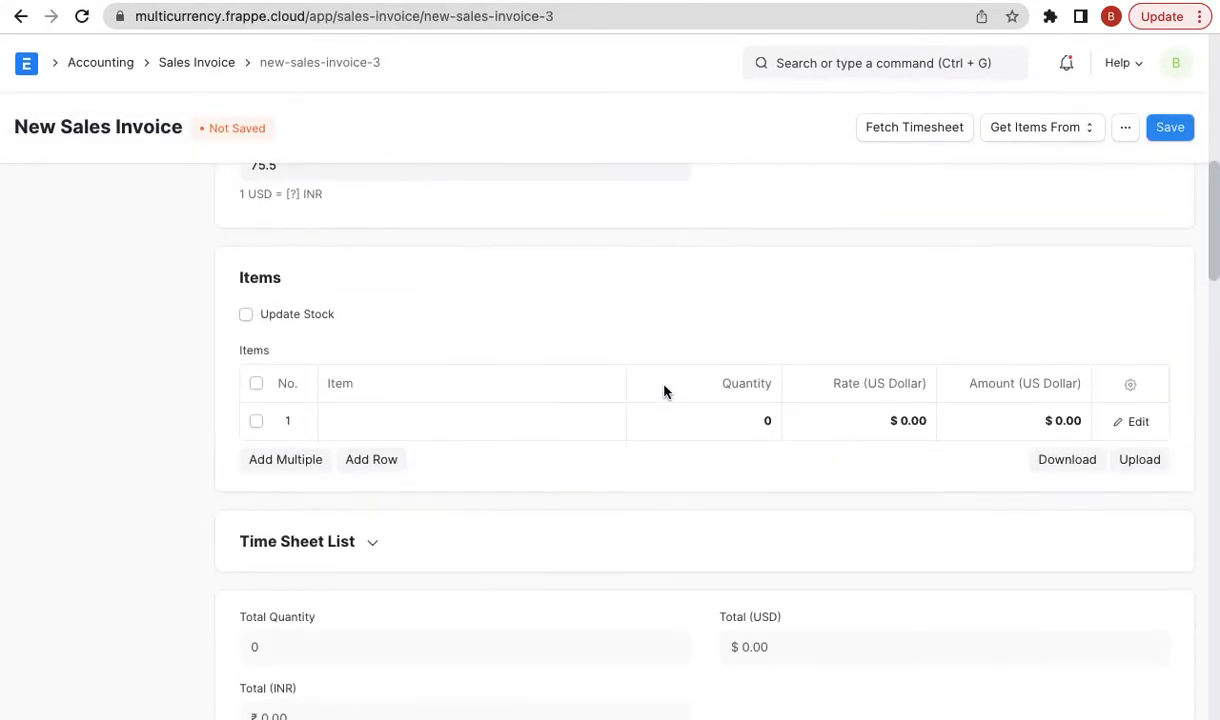
scroll(664, 389, up, 1)
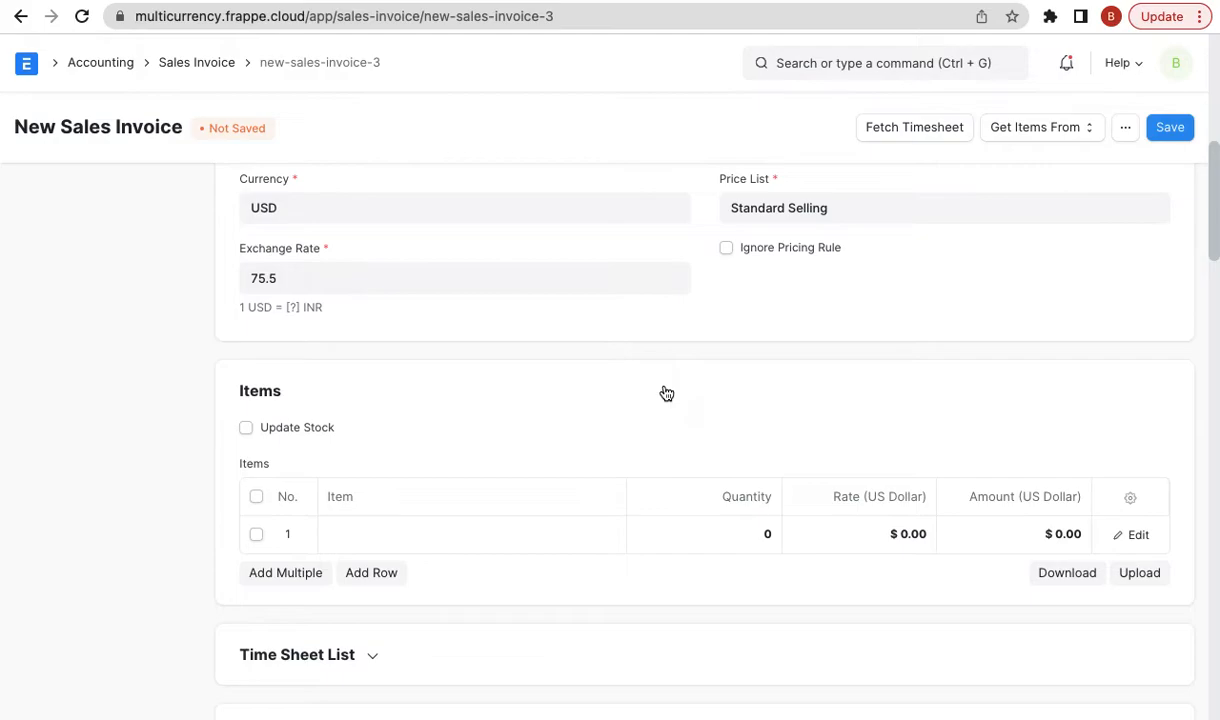
scroll(793, 207, up, 6)
key(super+r)
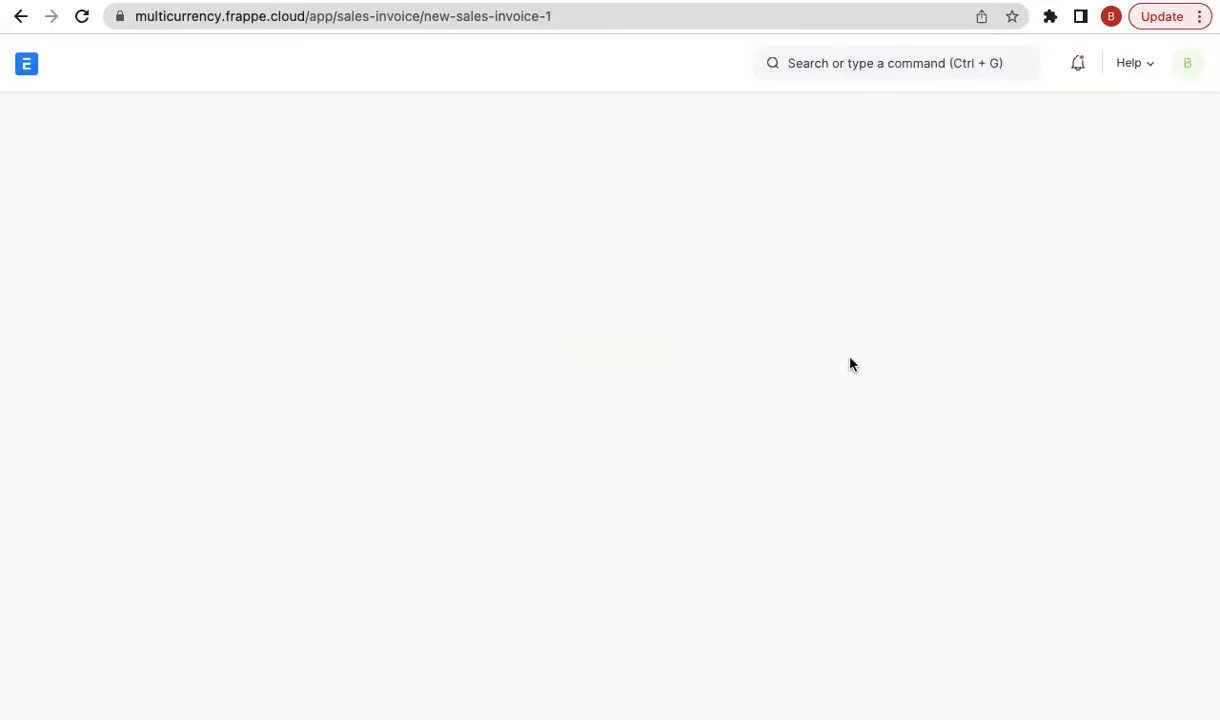
scroll(686, 388, down, 3)
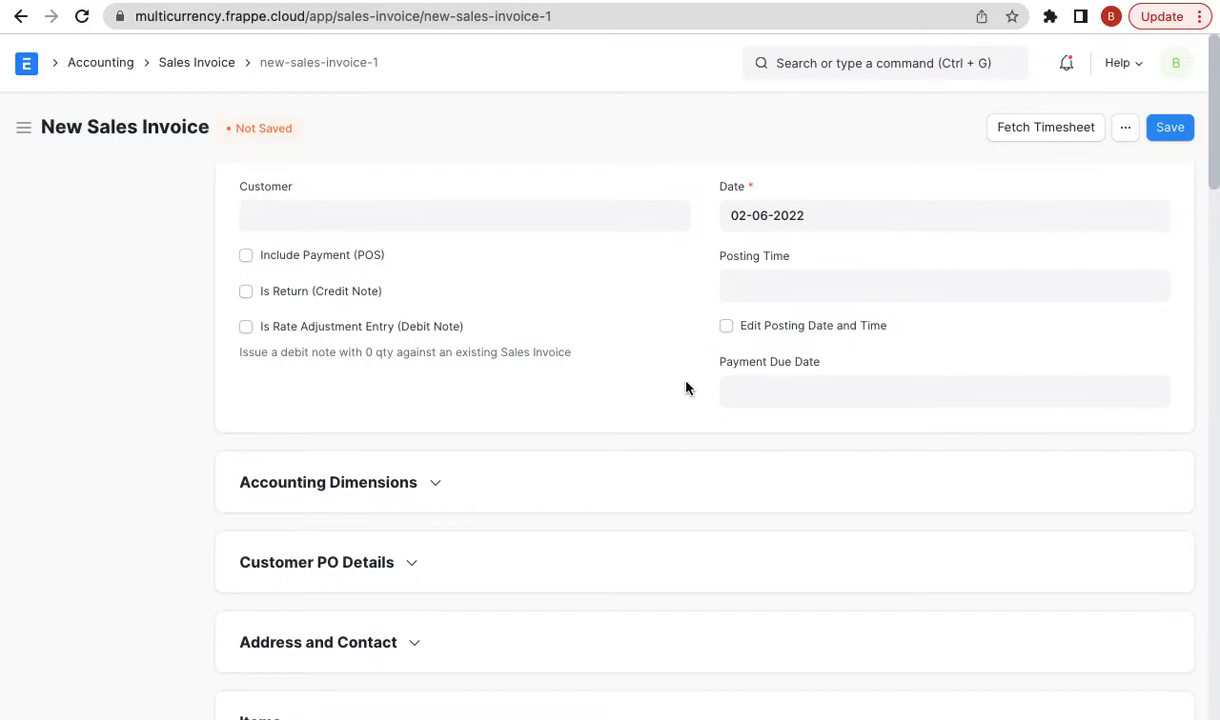
scroll(686, 388, down, 2)
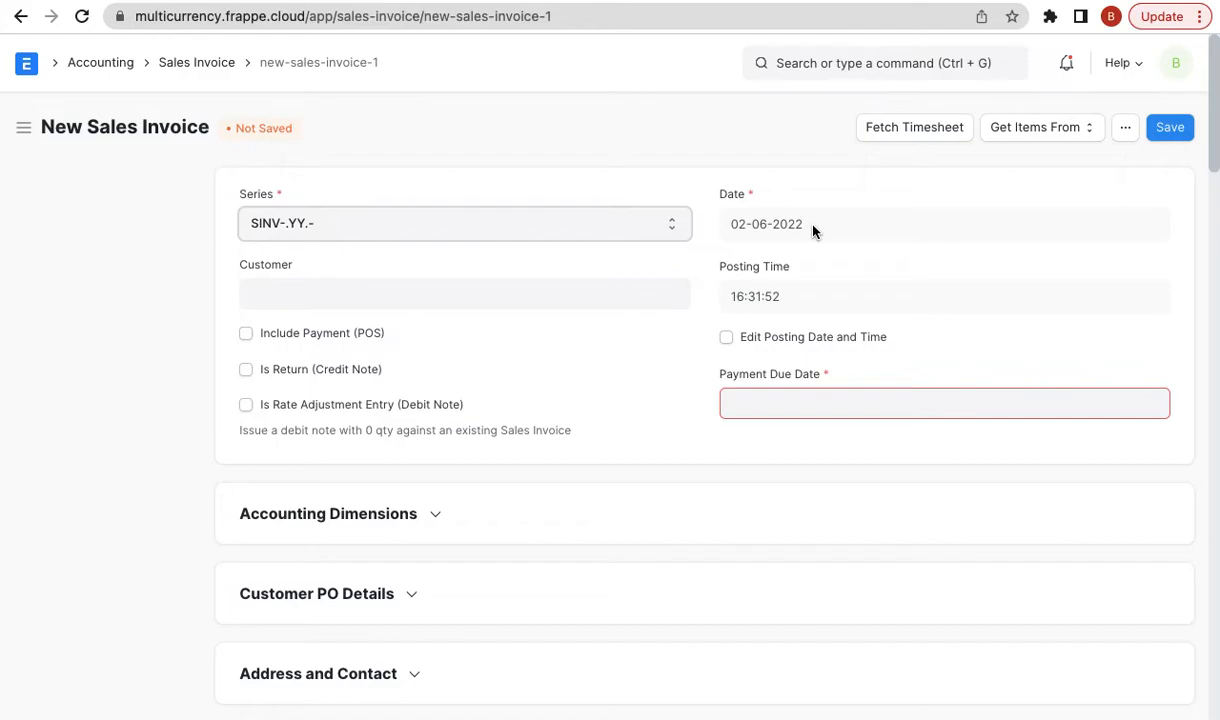
- Re-select Xtreme Inc. as customer and check Currency and Price List shows USD at 75.5
click(580, 297)
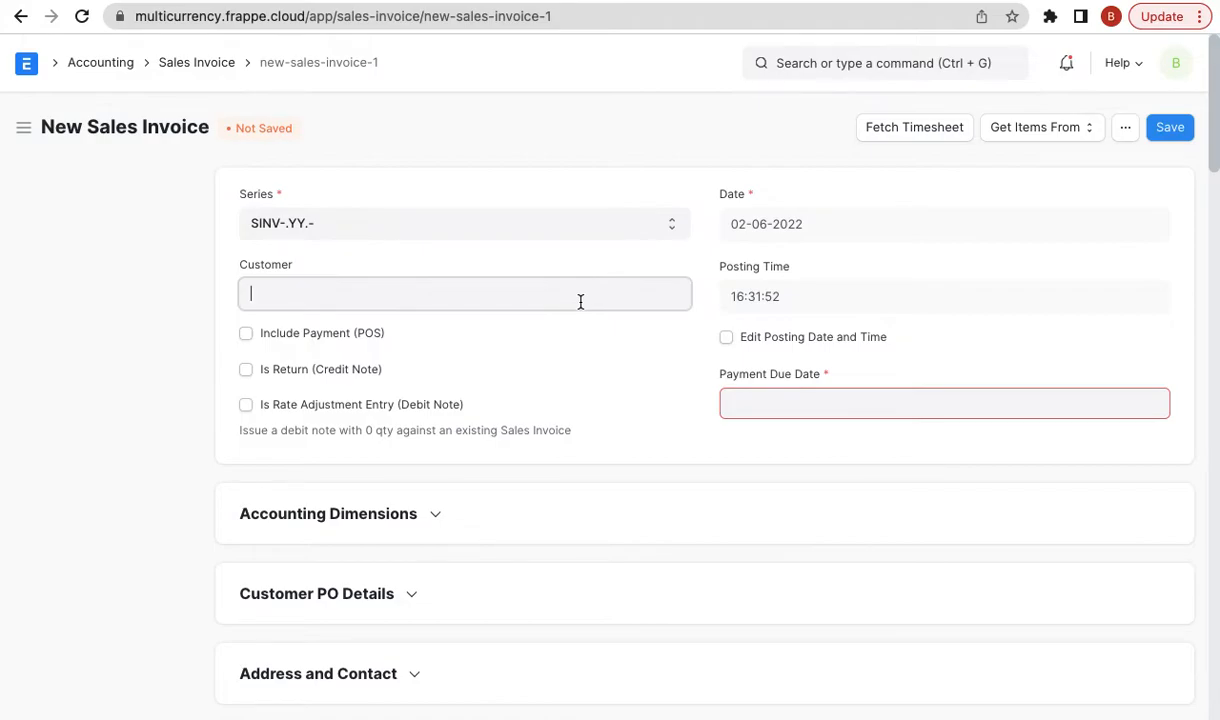
click(106, 340)
scroll(150, 455, down, 3)
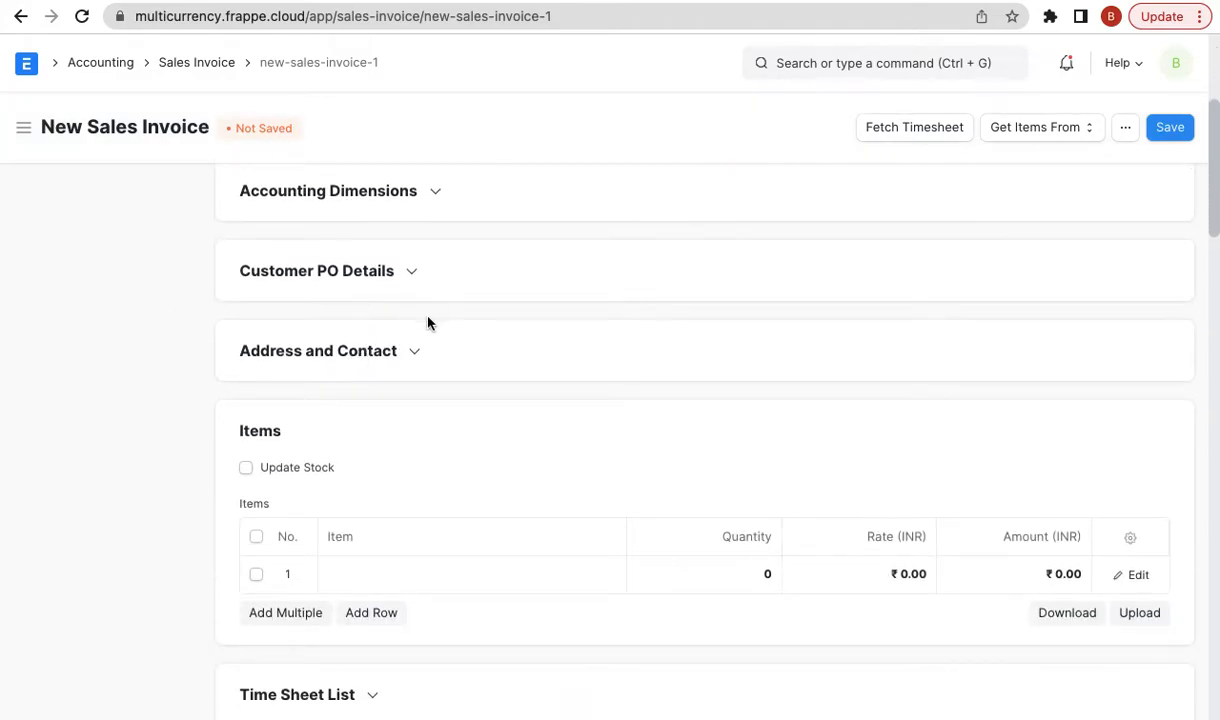
scroll(425, 322, up, 5)
click(358, 291)
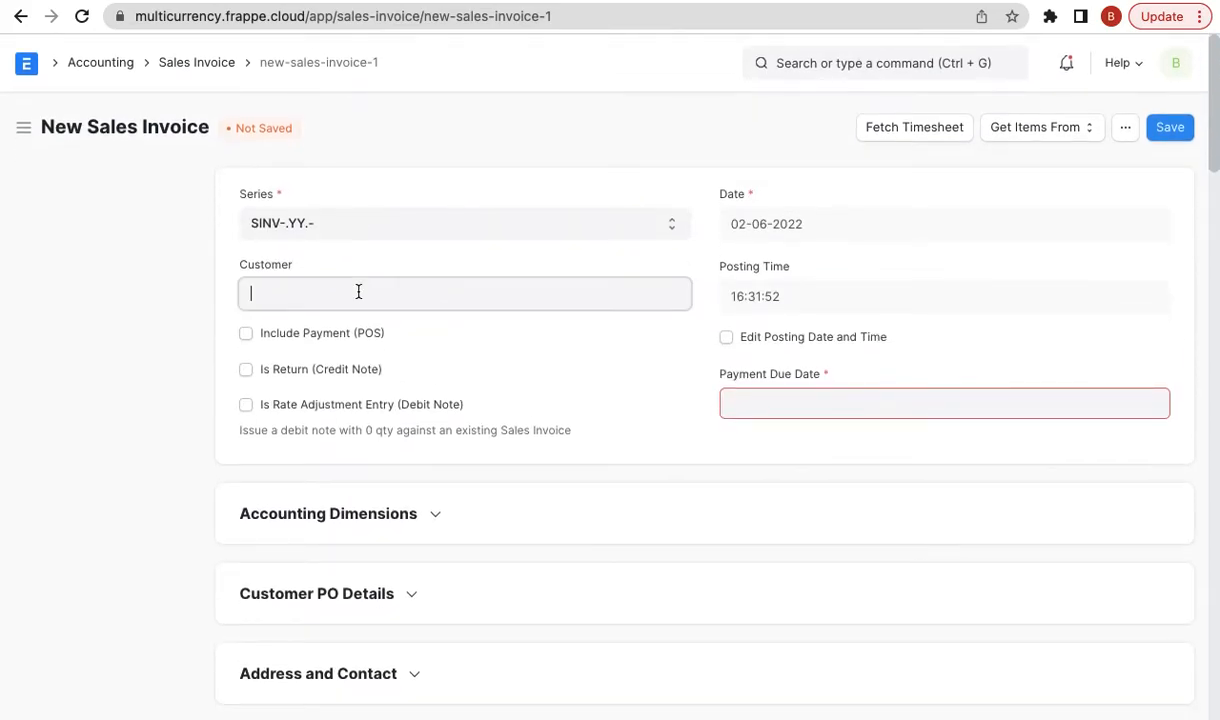
click(342, 338)
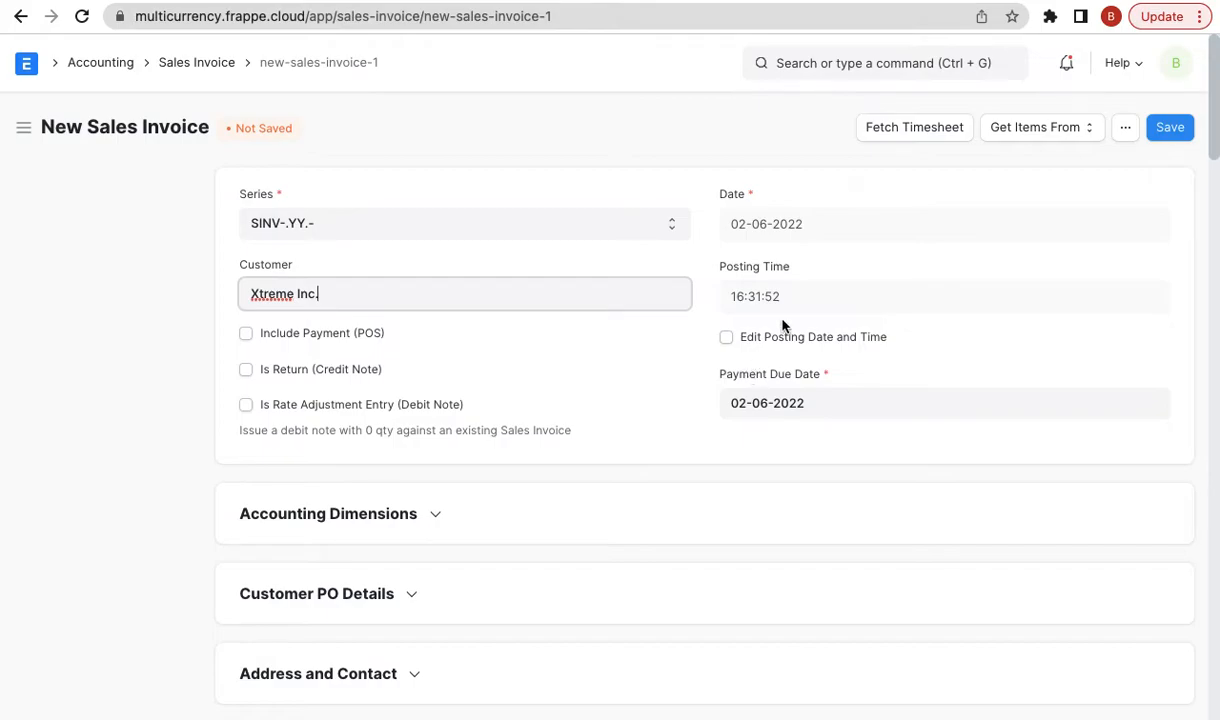
scroll(610, 452, down, 5)
click(372, 321)
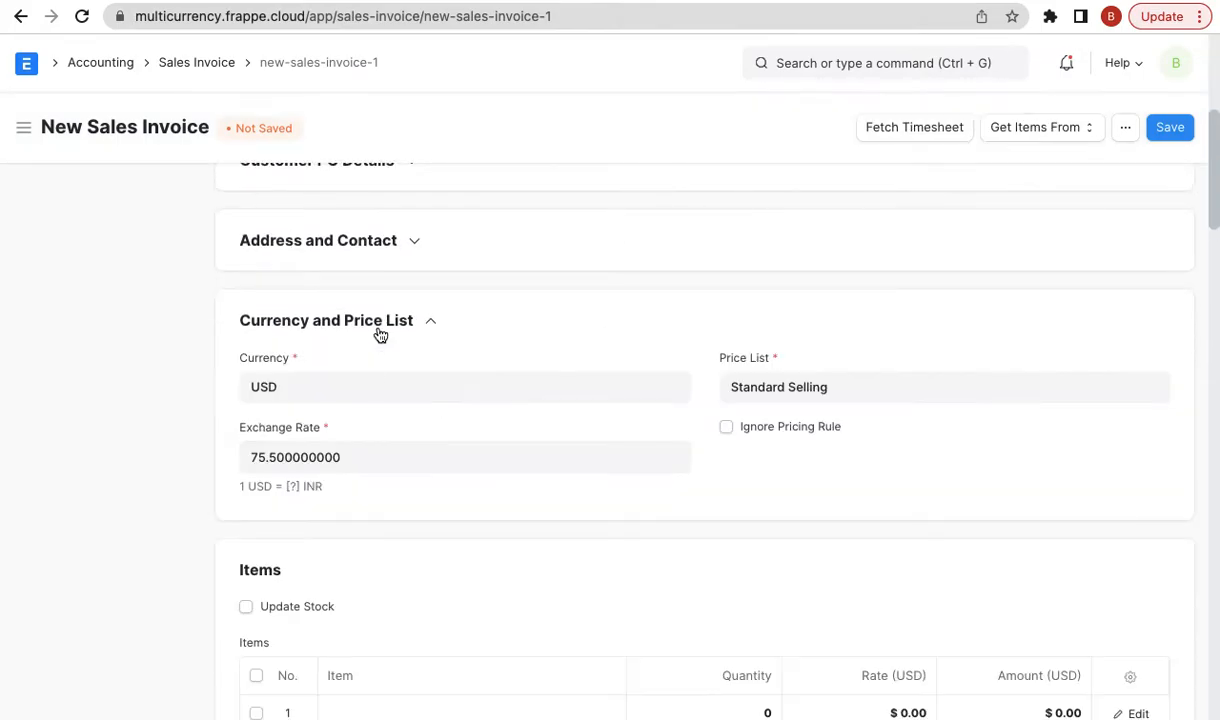
scroll(550, 350, up, 5)
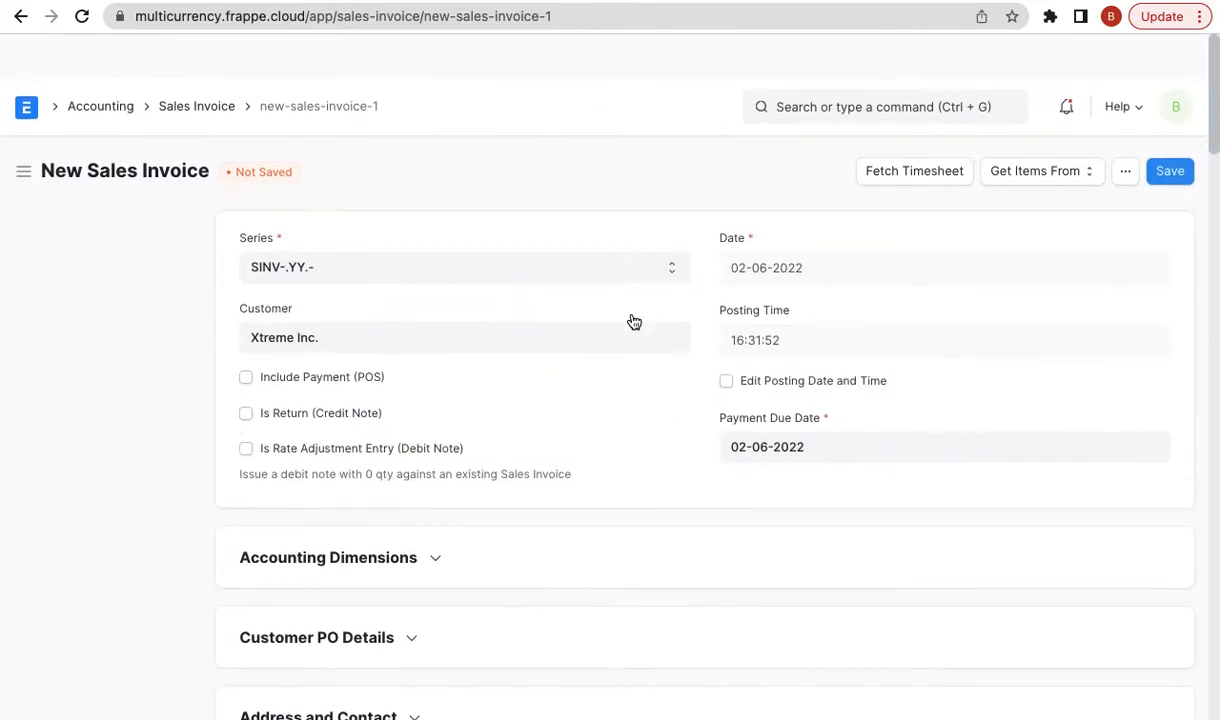
- Enable Edit Posting Date and Time, set the date to 1 June 2022, and check the exchange rate
click(727, 336)
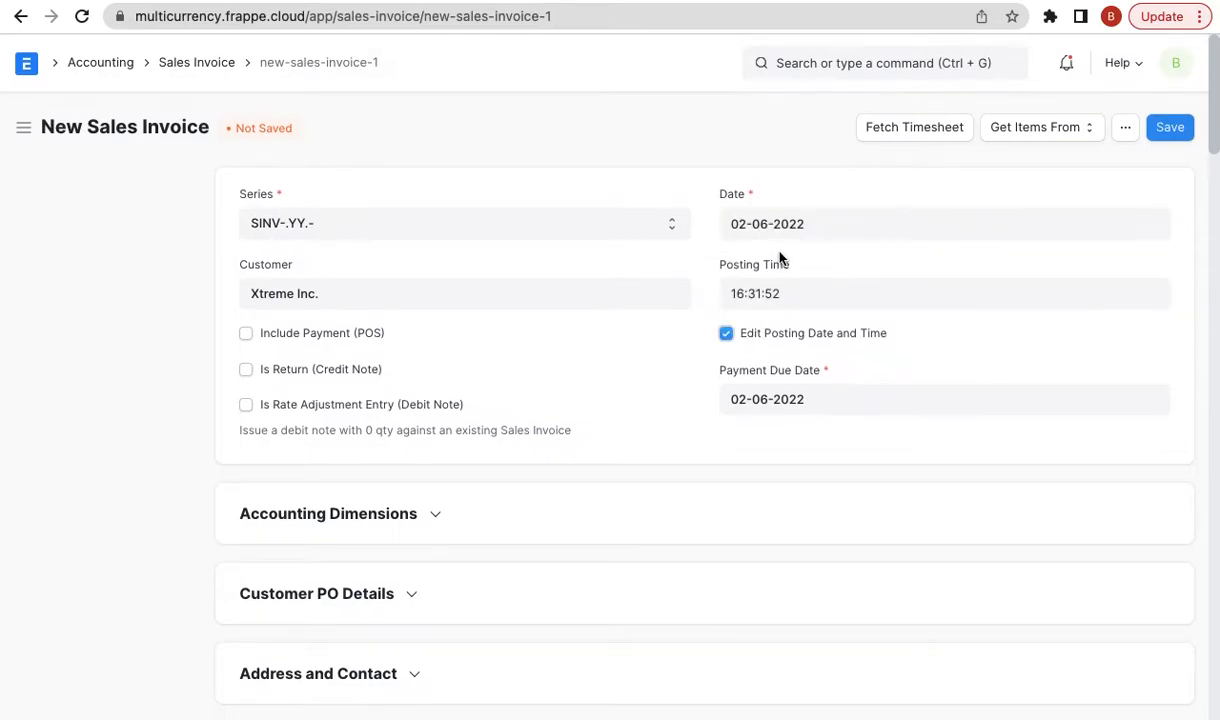
click(793, 224)
click(836, 338)
scroll(525, 461, down, 4)
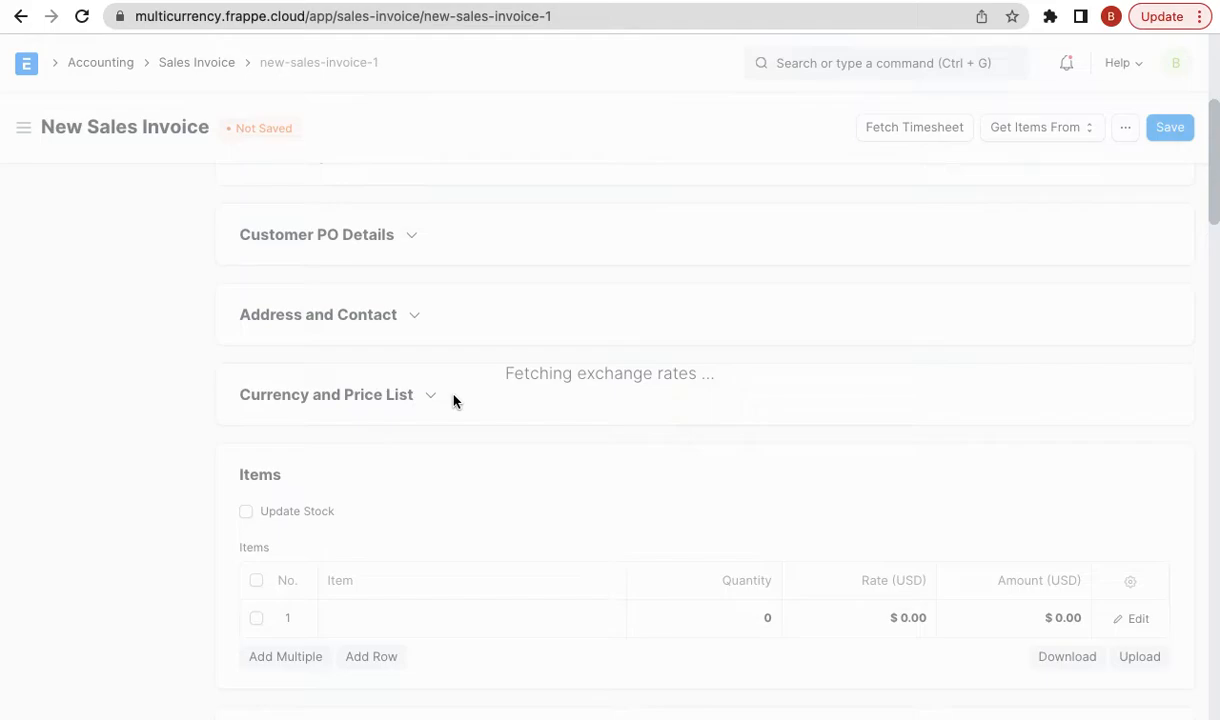
scroll(457, 401, up, 1)
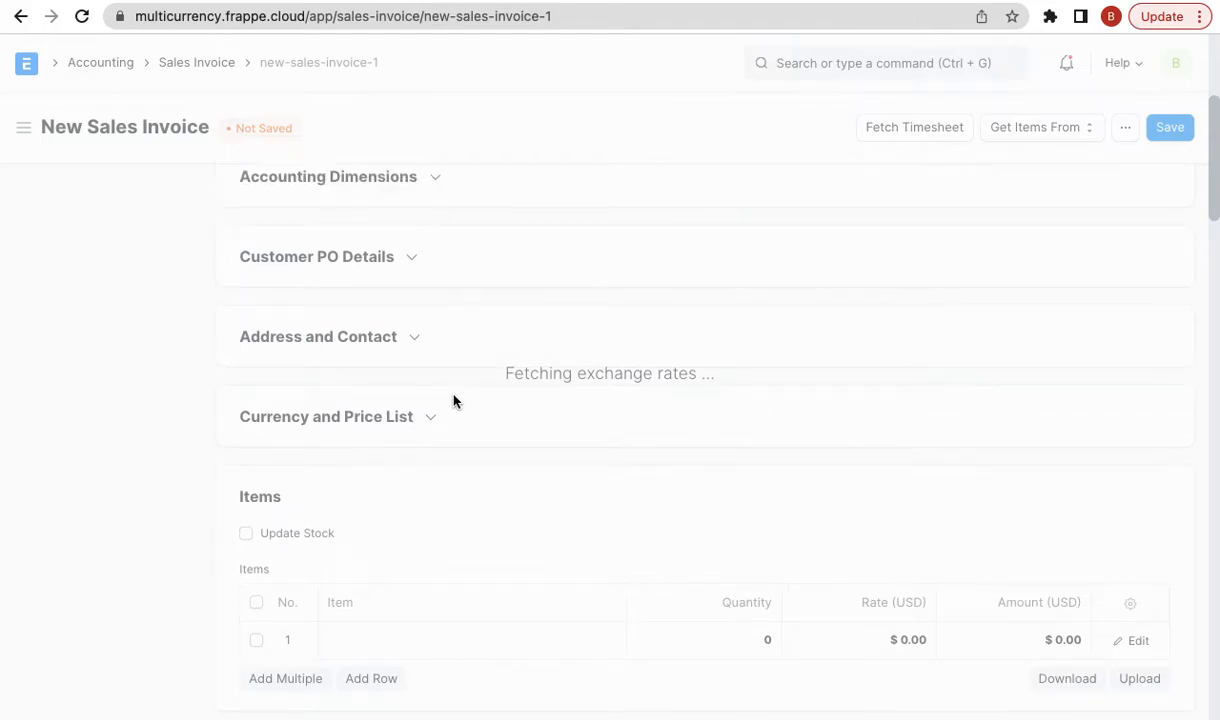
click(398, 417)
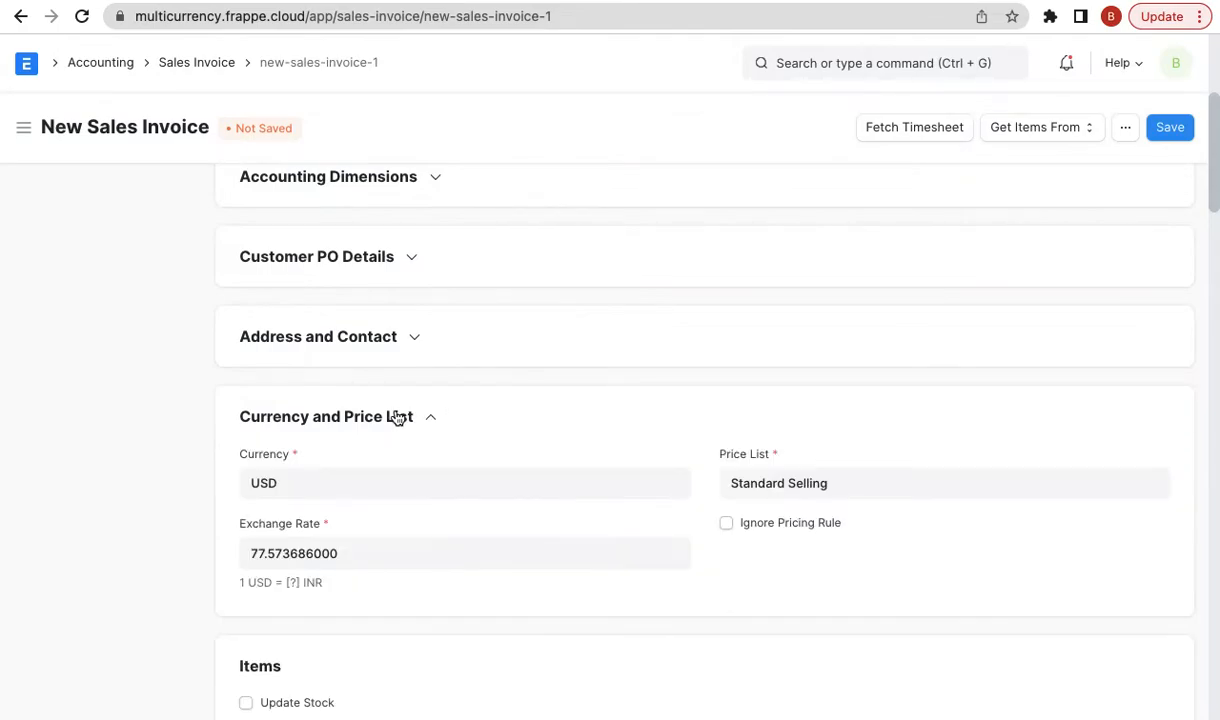
click(376, 549)
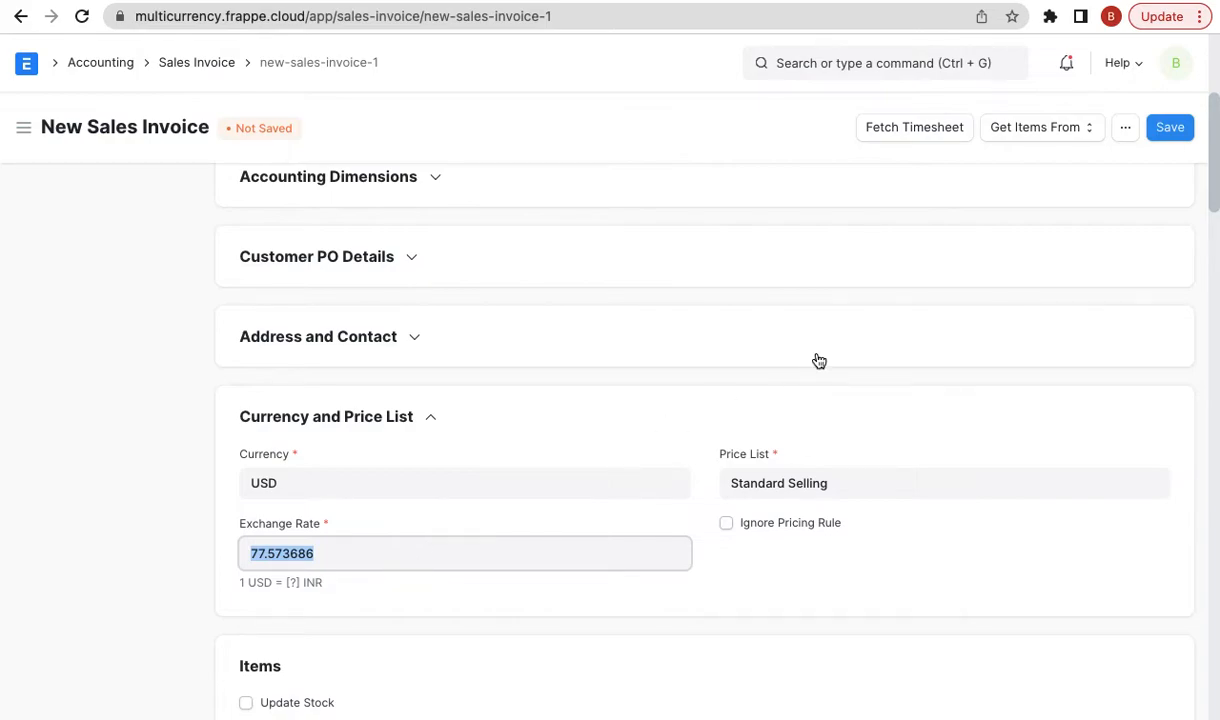
scroll(819, 361, up, 5)
scroll(800, 300, down, 1)
- Back-date the invoice to 31 May 2022 and inspect the fetched exchange rate 77.557003
click(755, 223)
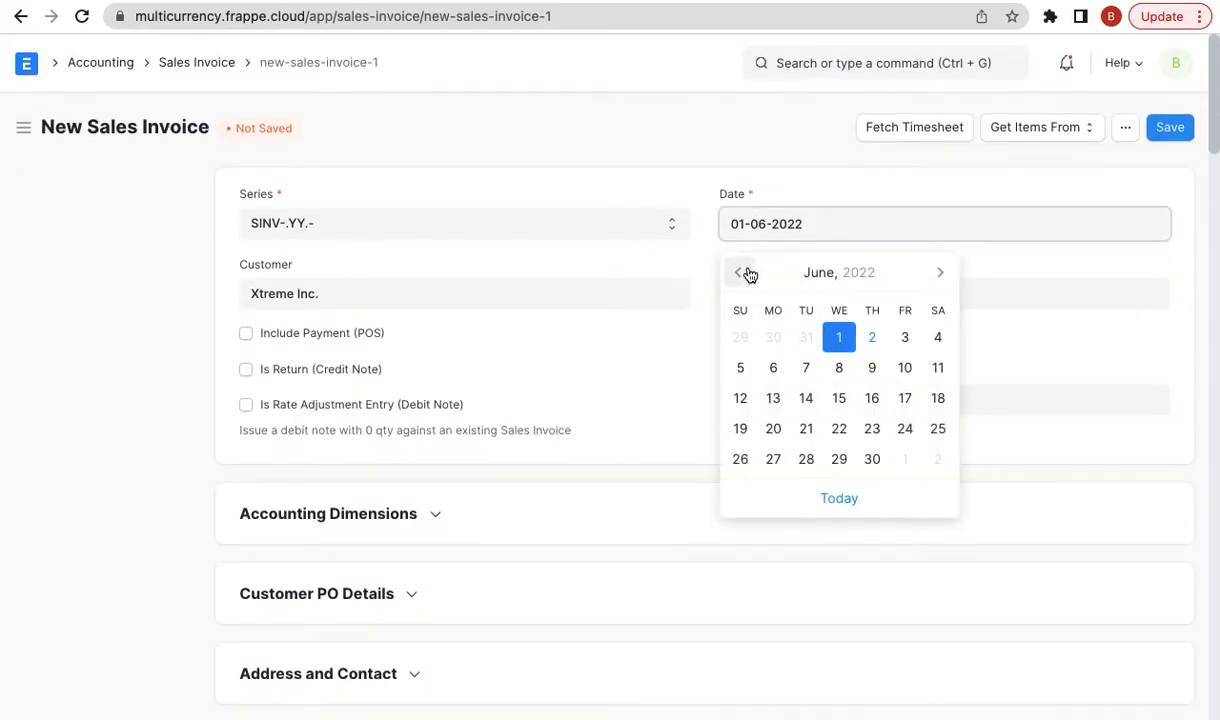
click(740, 272)
click(806, 459)
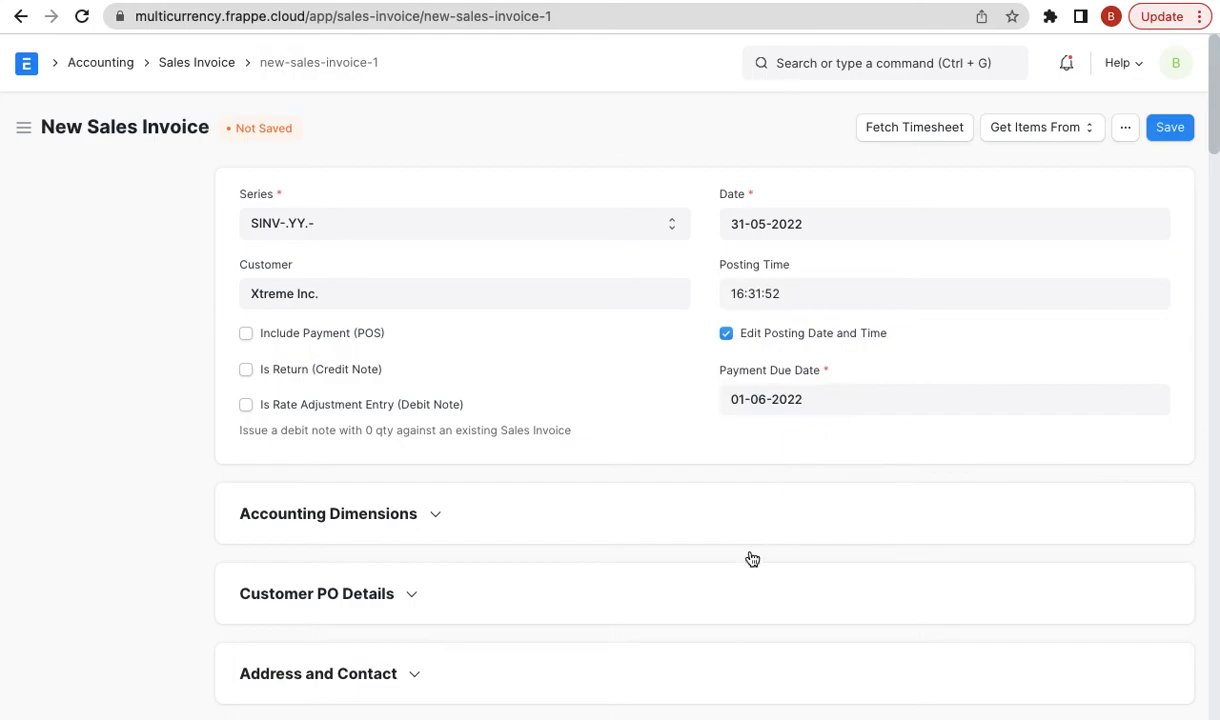
scroll(711, 581, down, 5)
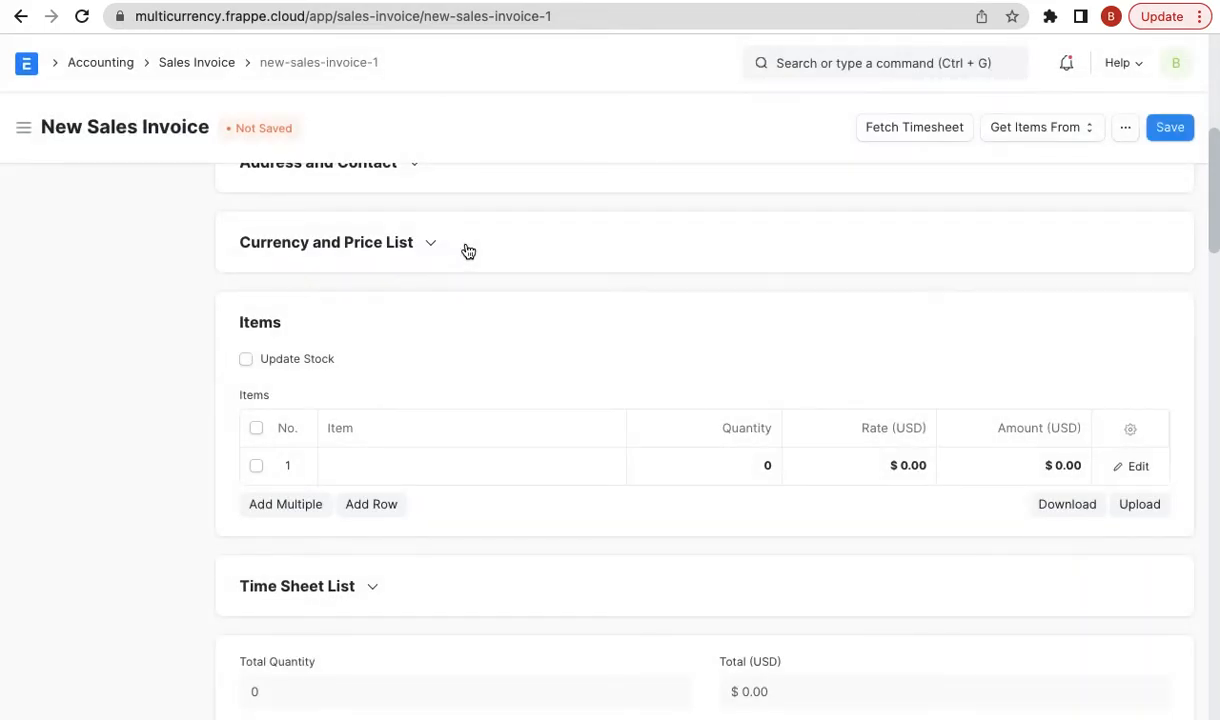
click(385, 243)
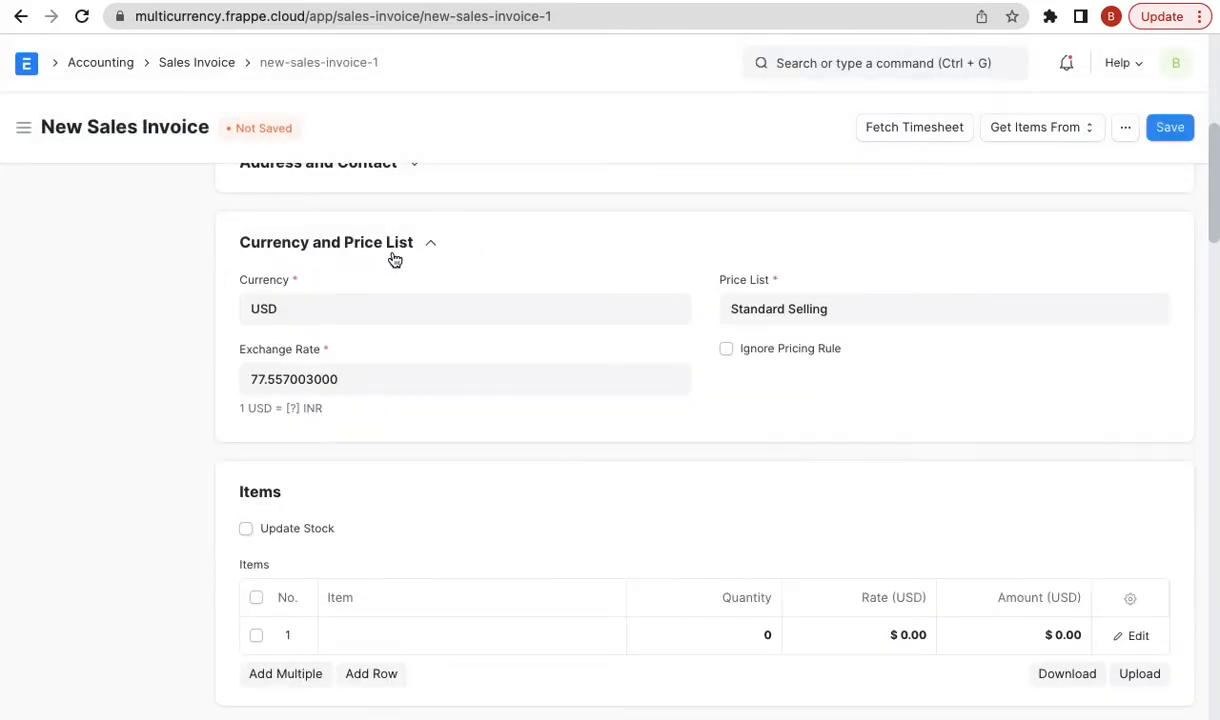
click(379, 376)
key(BackSpace)
key(super+z)
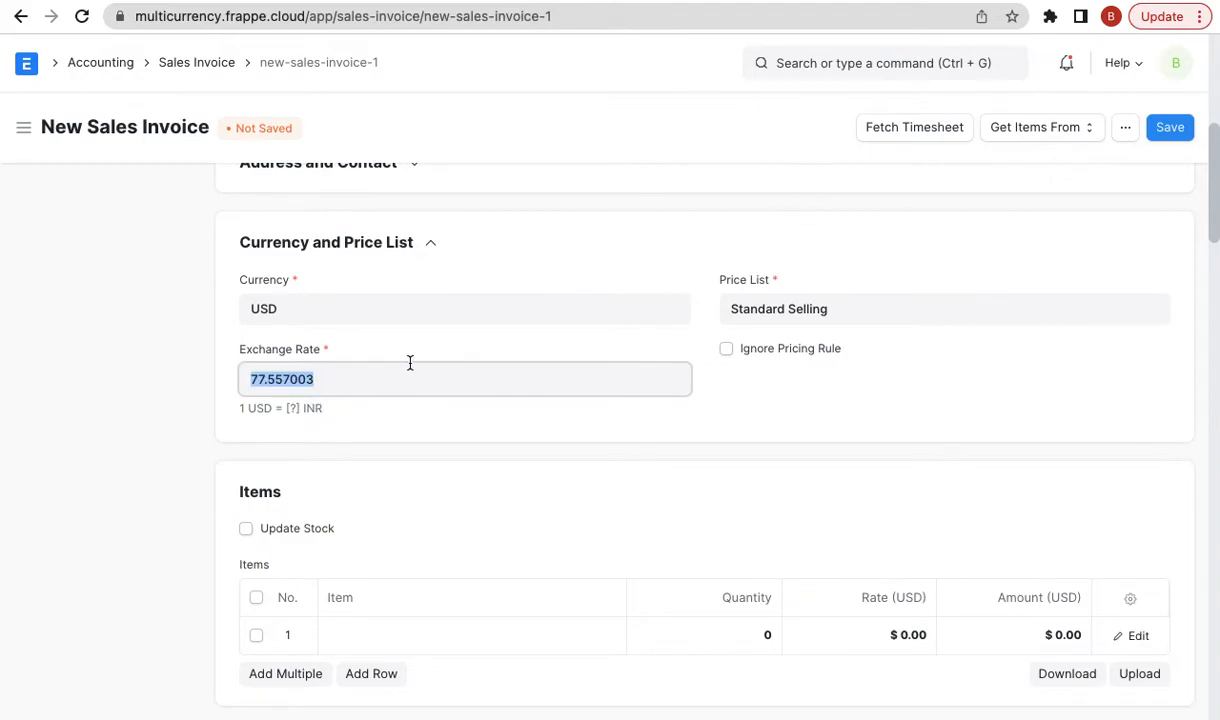
- Type 77.573686 into a new browser tab, then recheck the invoice's posting date
key(super+t)
text(77.573686)
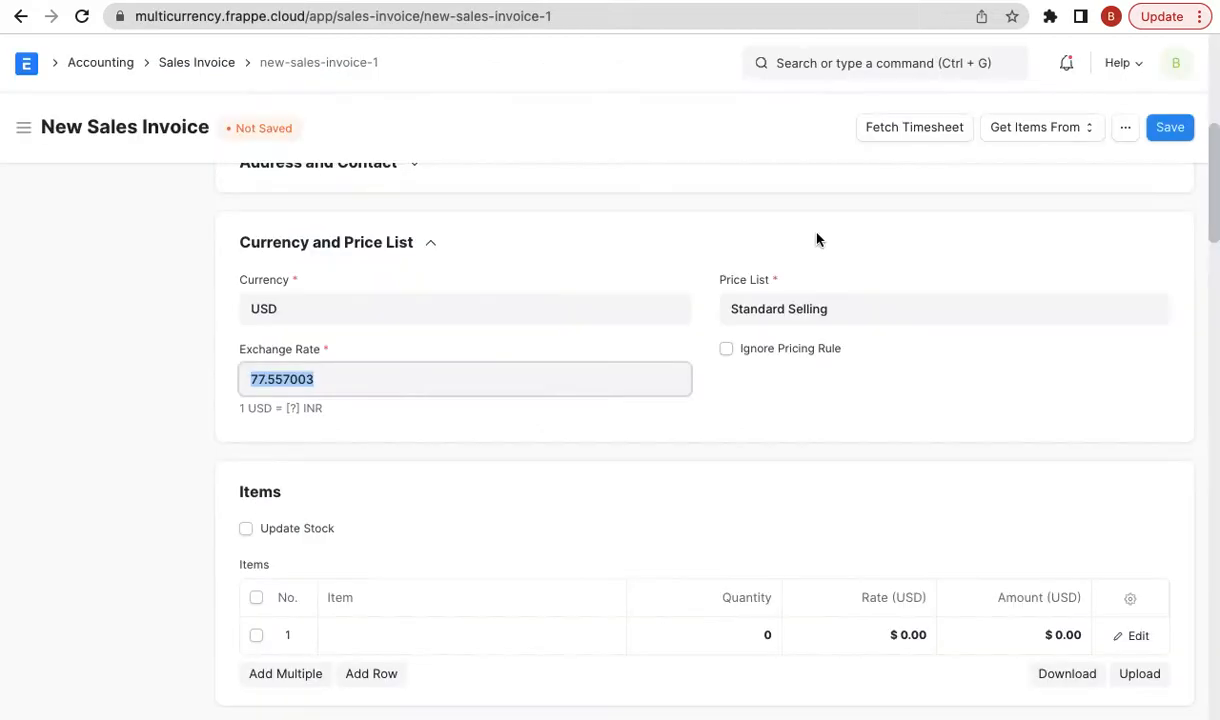
scroll(829, 444, up, 5)
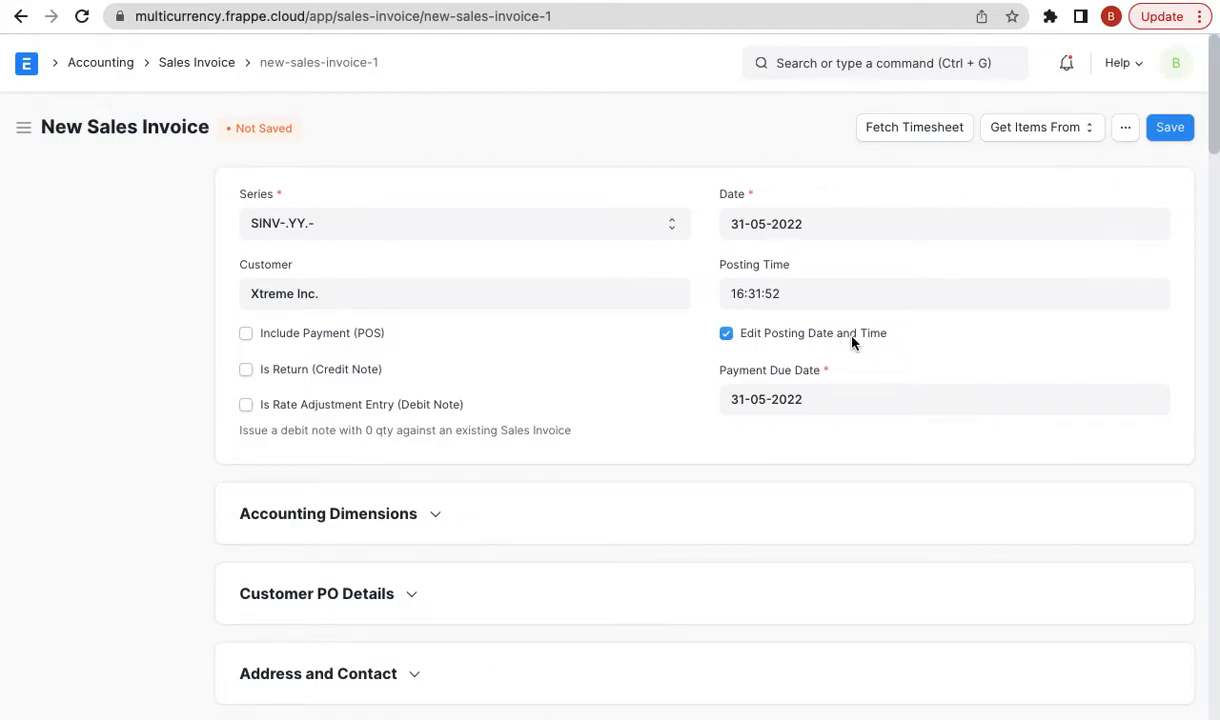
double_click(738, 224)
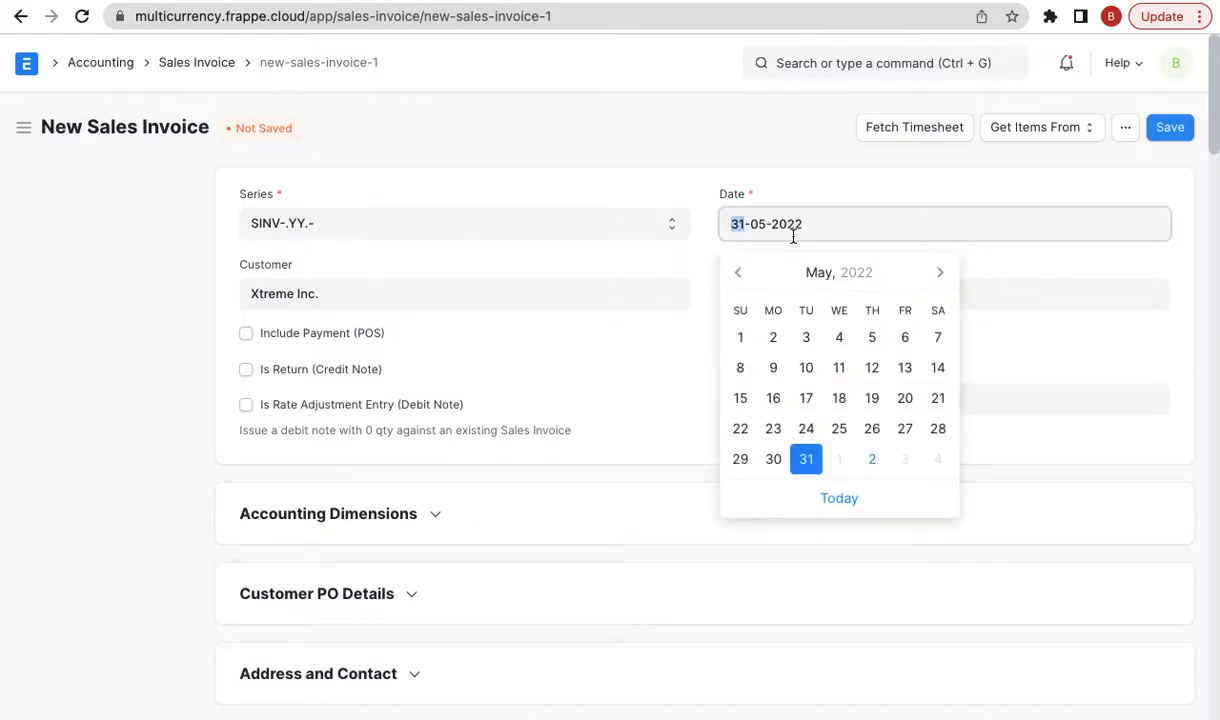
click(762, 148)
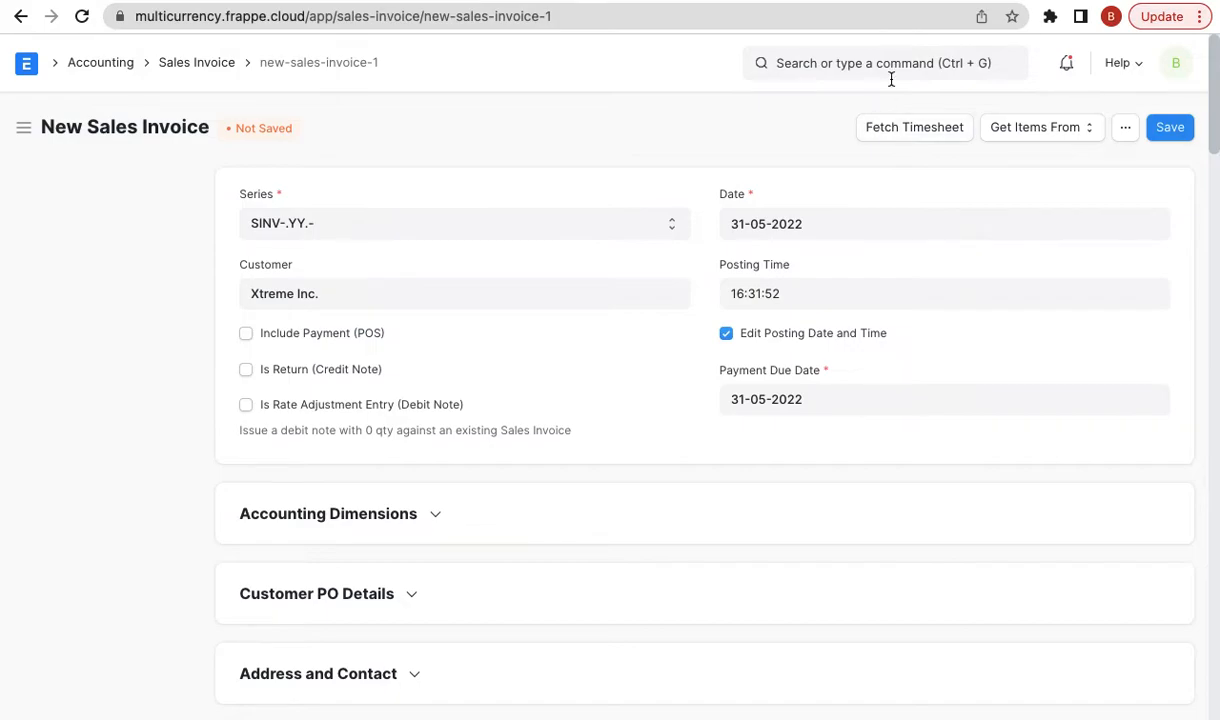
- Open the Currency Exchange list and remove the INR From Currency and To Currency filters
click(848, 72)
text(currency ex)
key(Down)
key(Return)
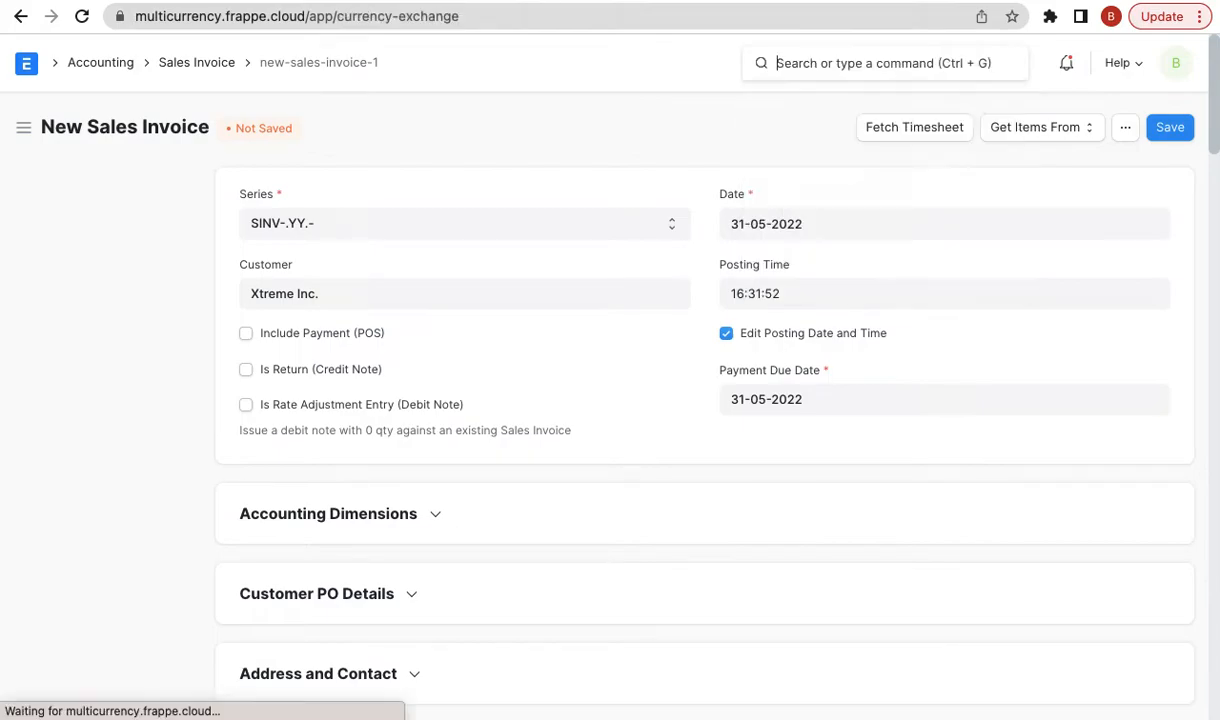
double_click(392, 196)
key(BackSpace)
double_click(541, 197)
key(BackSpace)
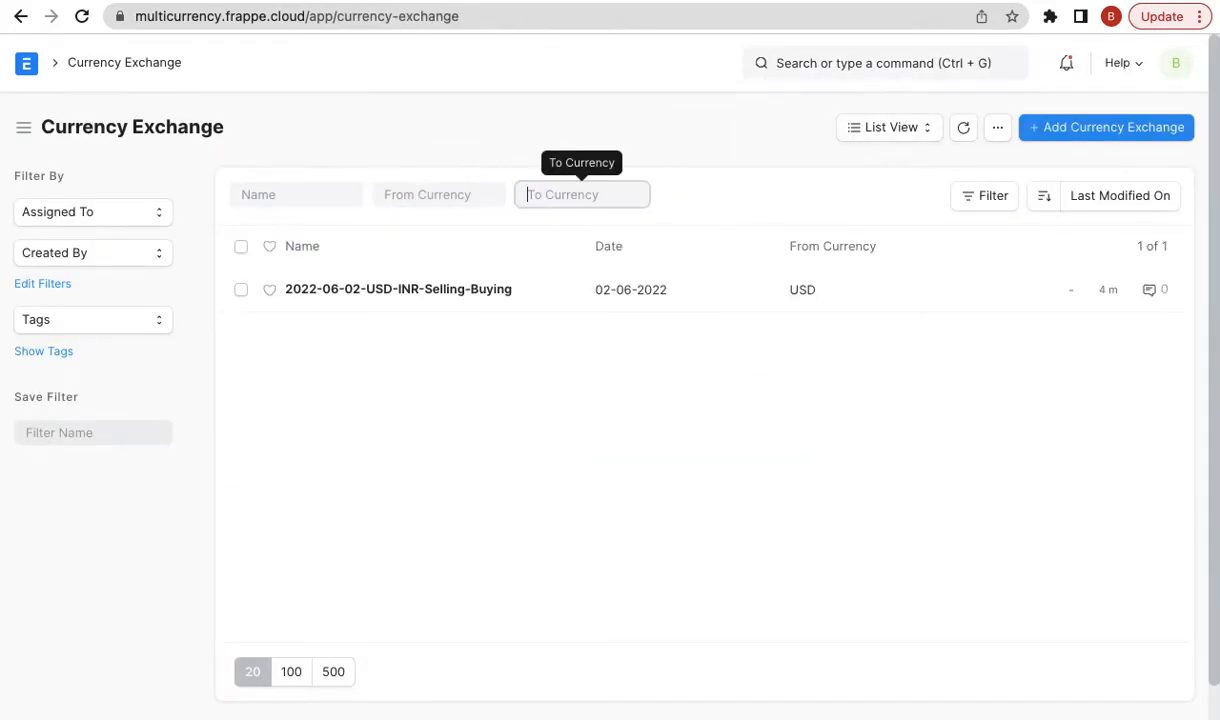
click(612, 138)
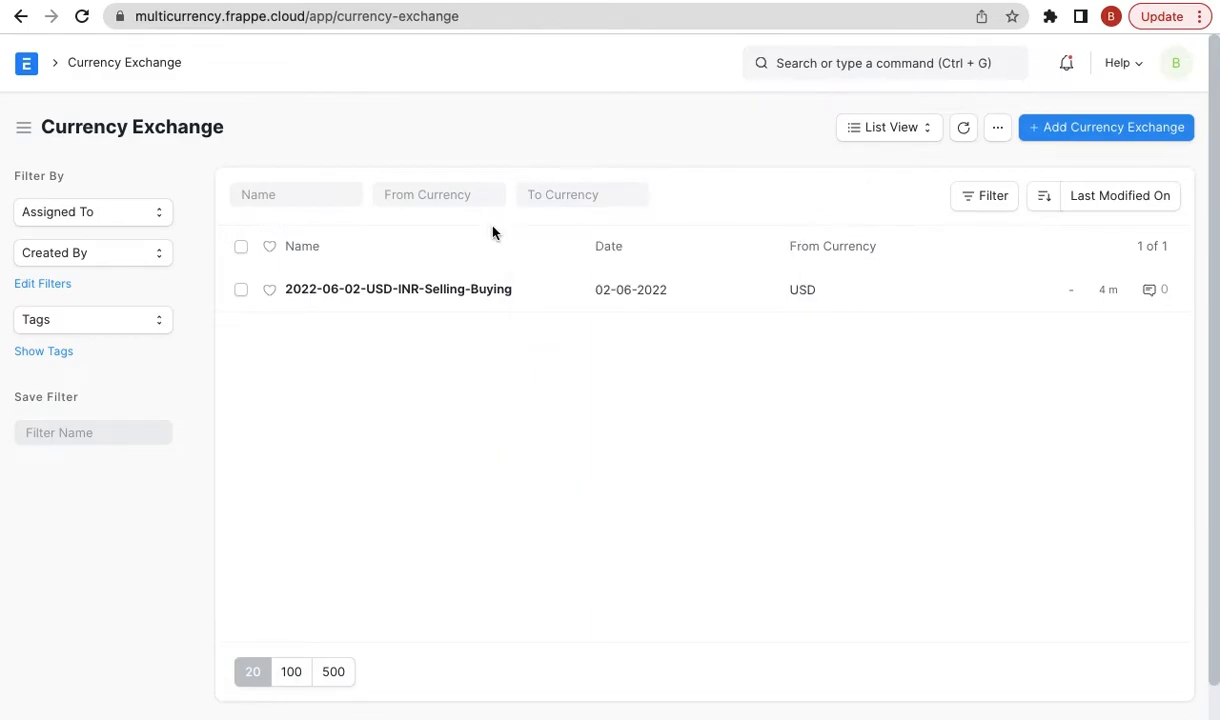
- Inspect the 2022-06-02 USD-INR exchange record, then return to the list
click(460, 290)
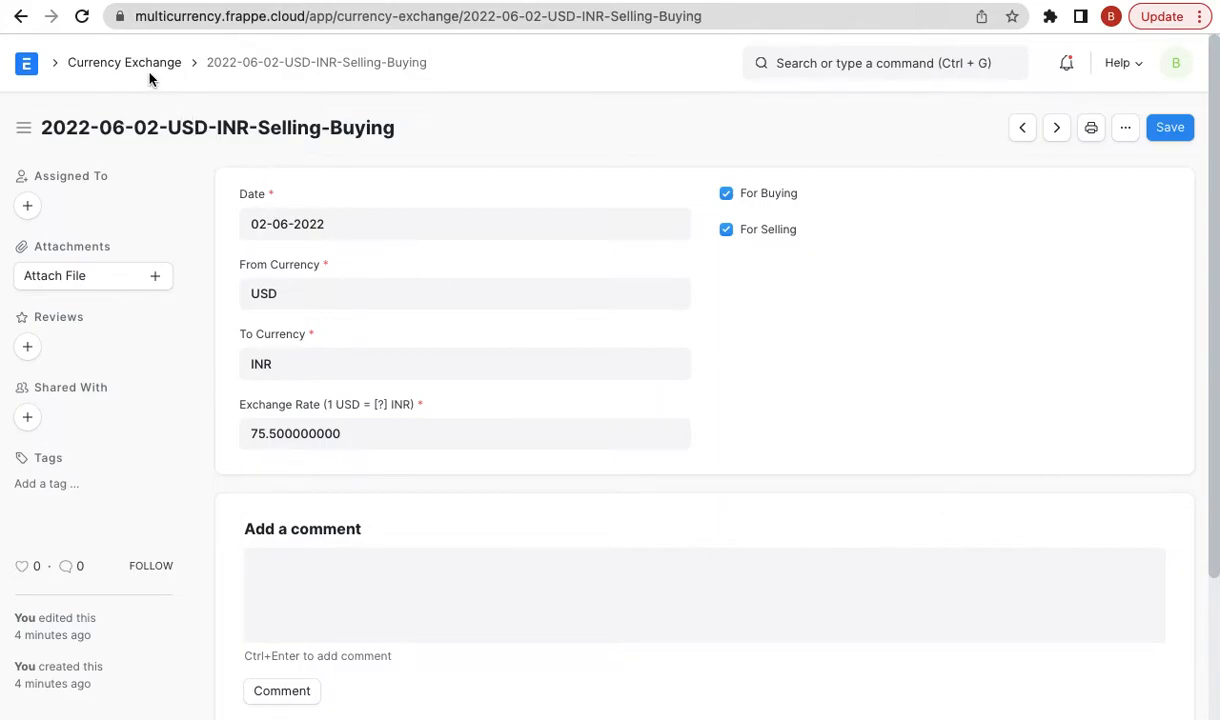
click(327, 213)
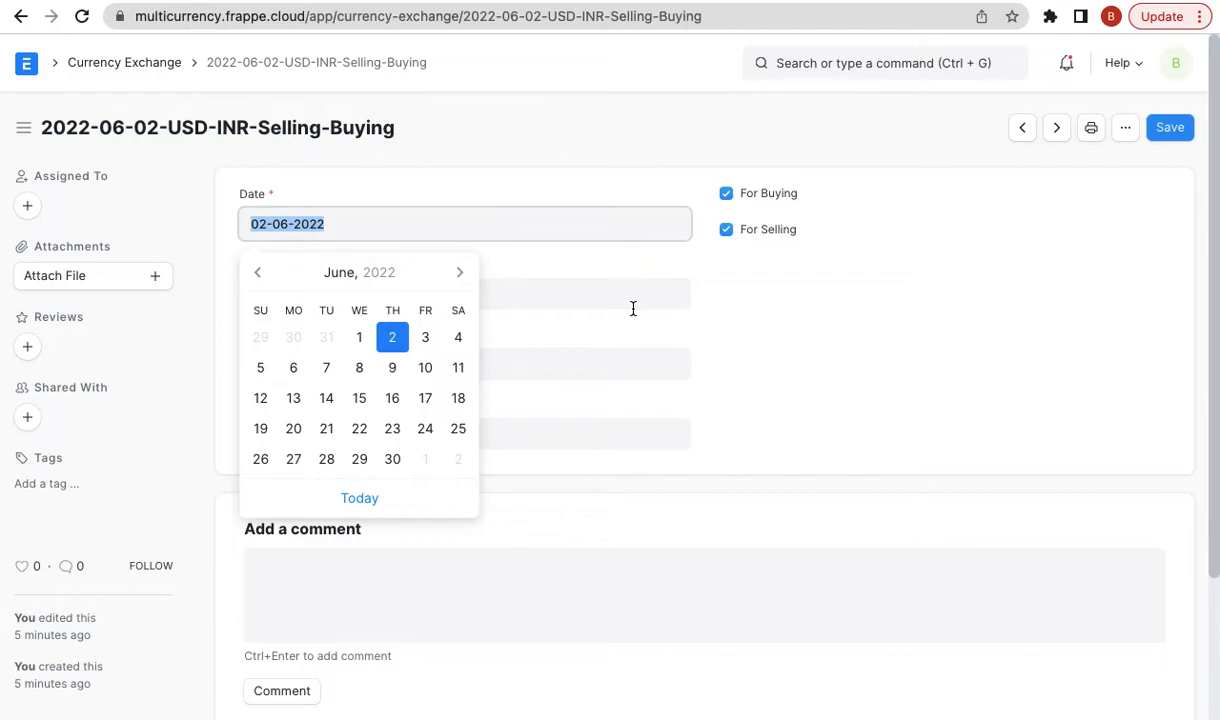
click(798, 314)
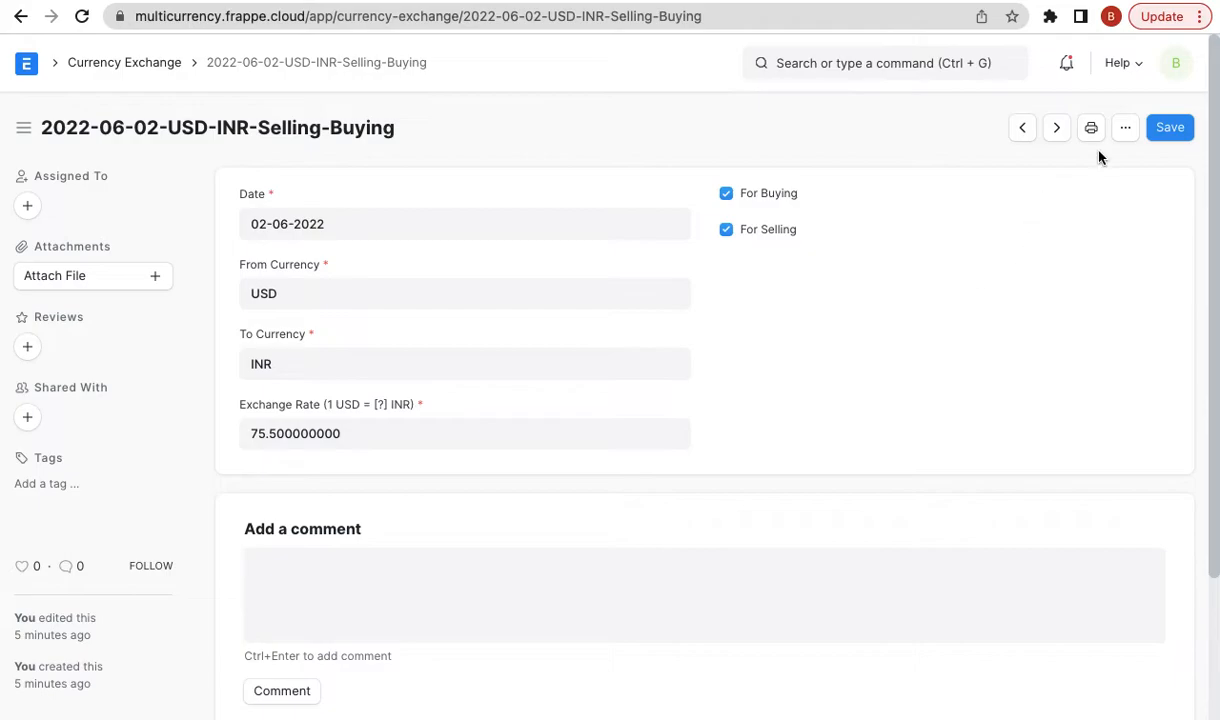
click(19, 16)
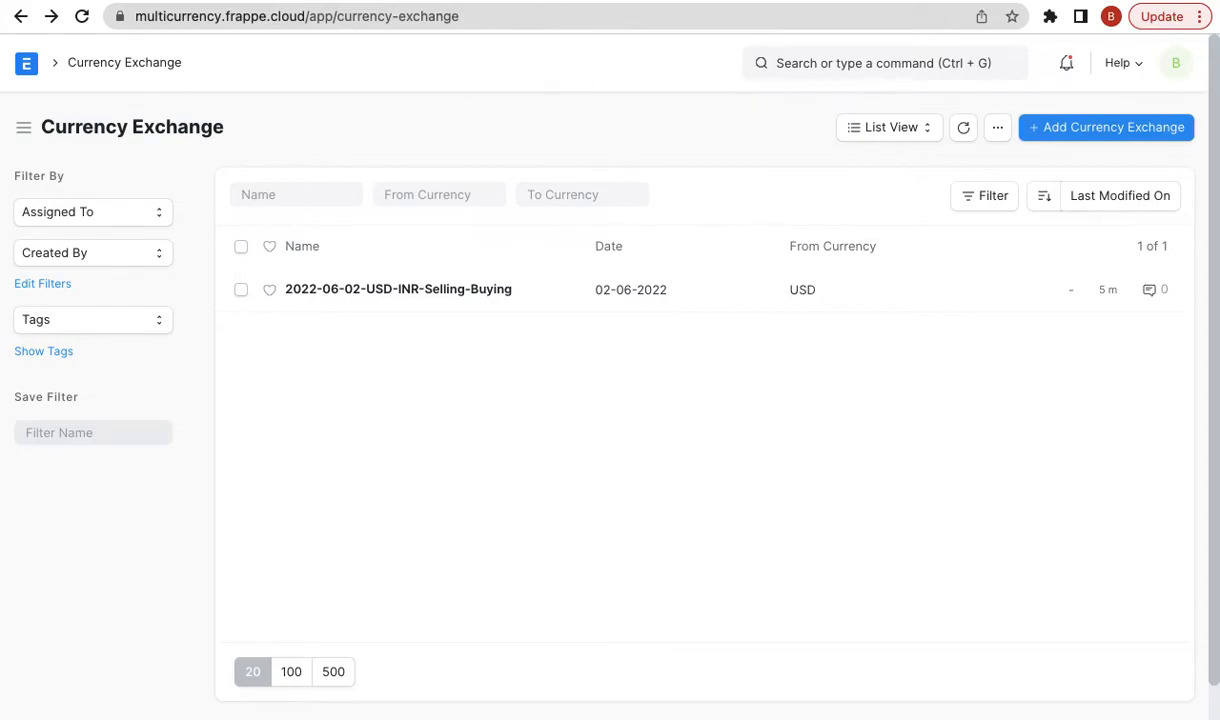
- Read the blog's '4. Multi-Currency Transactions' section, then return to the Currency Exchange list tab
key(ctrl+Tab)
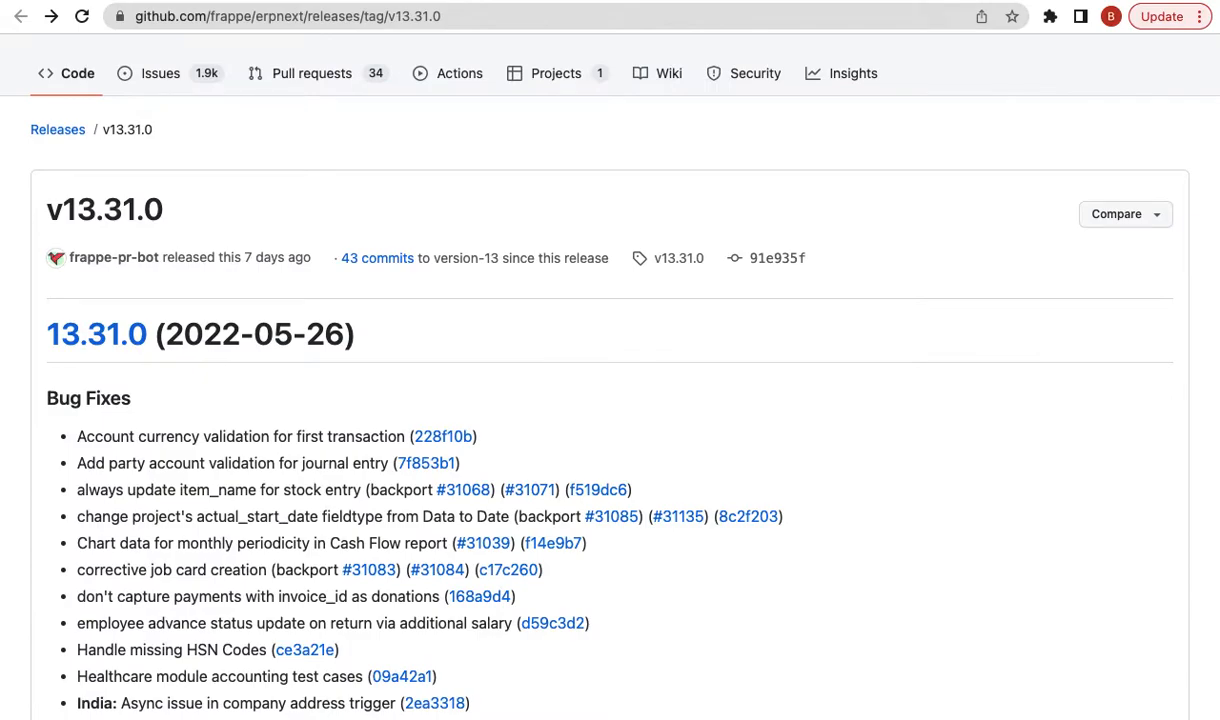
key(ctrl+Tab)
key(ctrl+Tab)
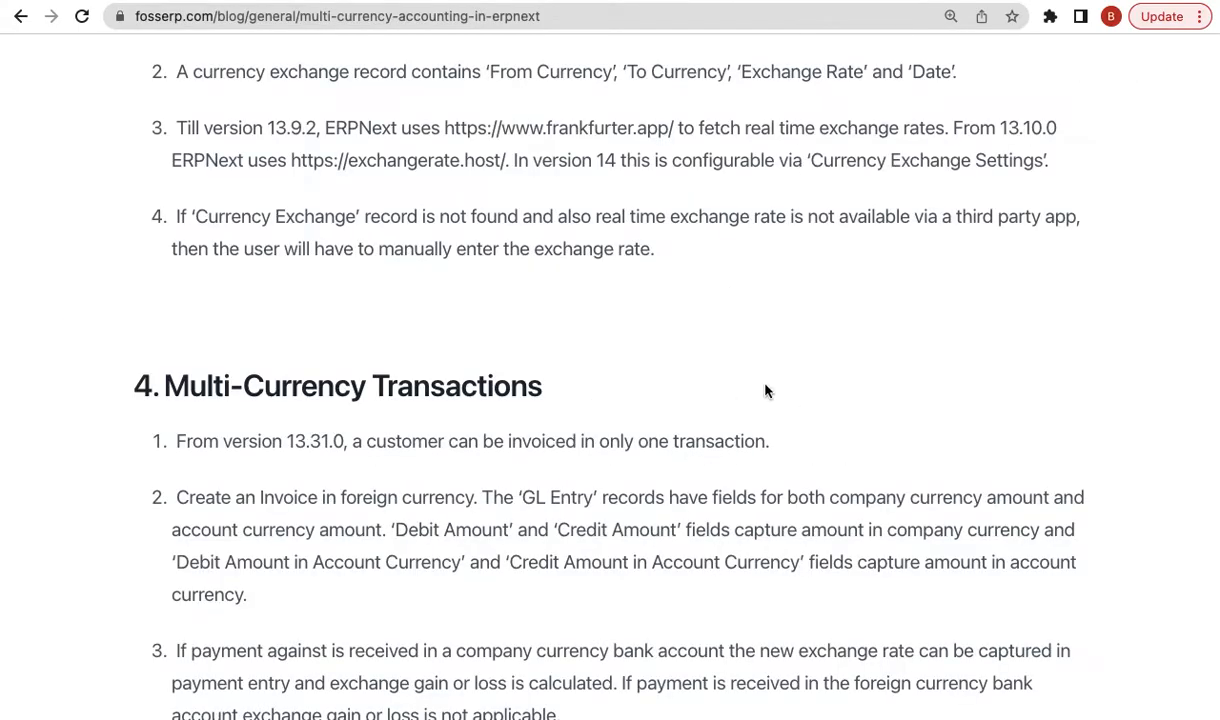
scroll(765, 390, up, 3)
scroll(765, 390, down, 5)
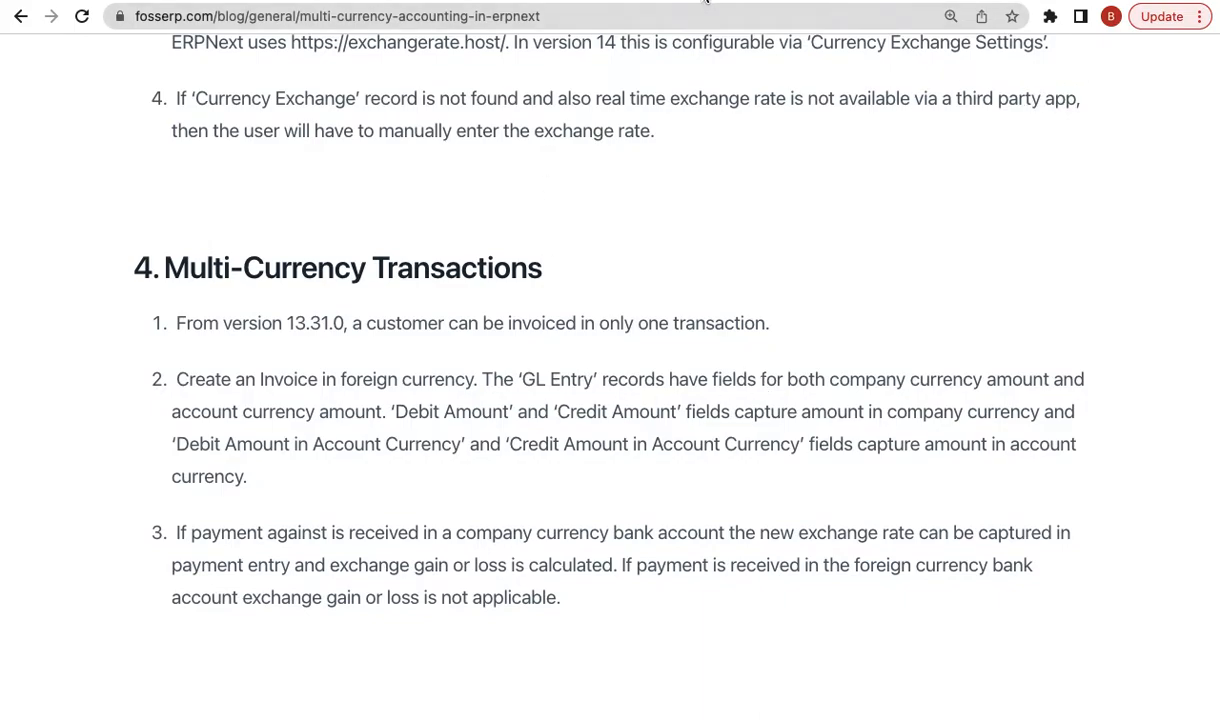
click(674, 1)
- Open the Accounts Settings page
click(752, 72)
text(accou)
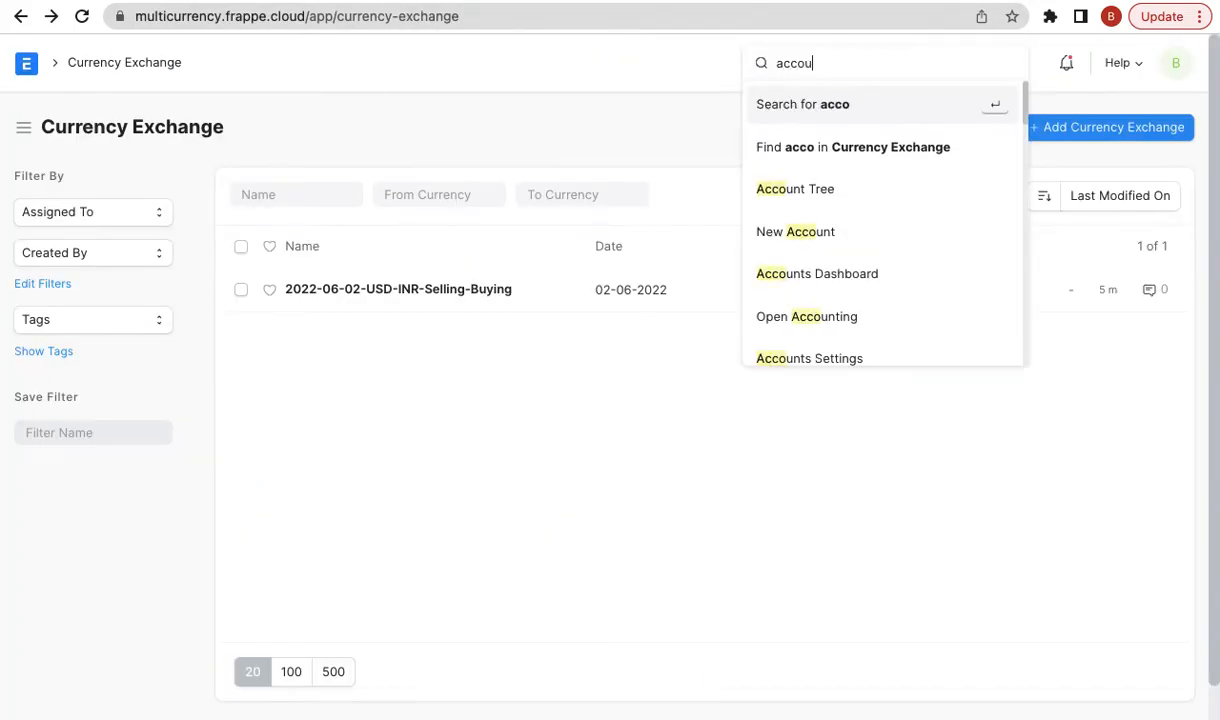
text(nting se)
key(BackSpace)
key(BackSpace)
key(BackSpace)
key(BackSpace)
key(BackSpace)
key(BackSpace)
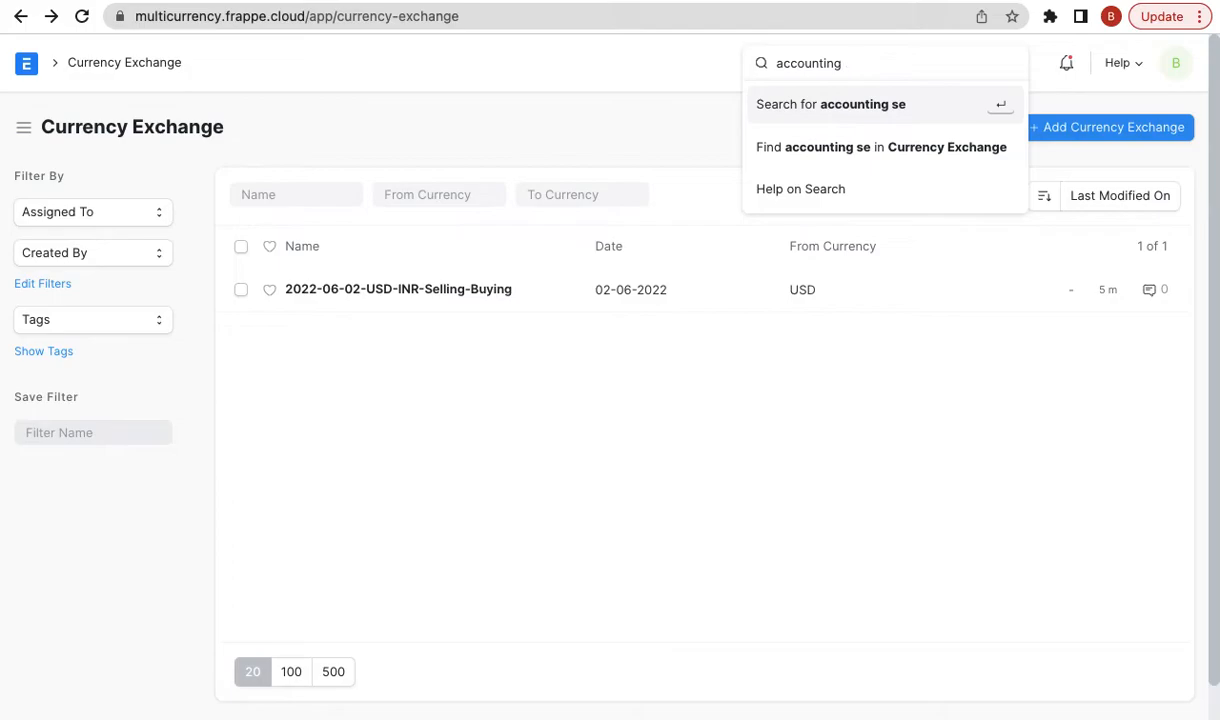
text(s s)
key(Down)
key(Down)
key(Return)
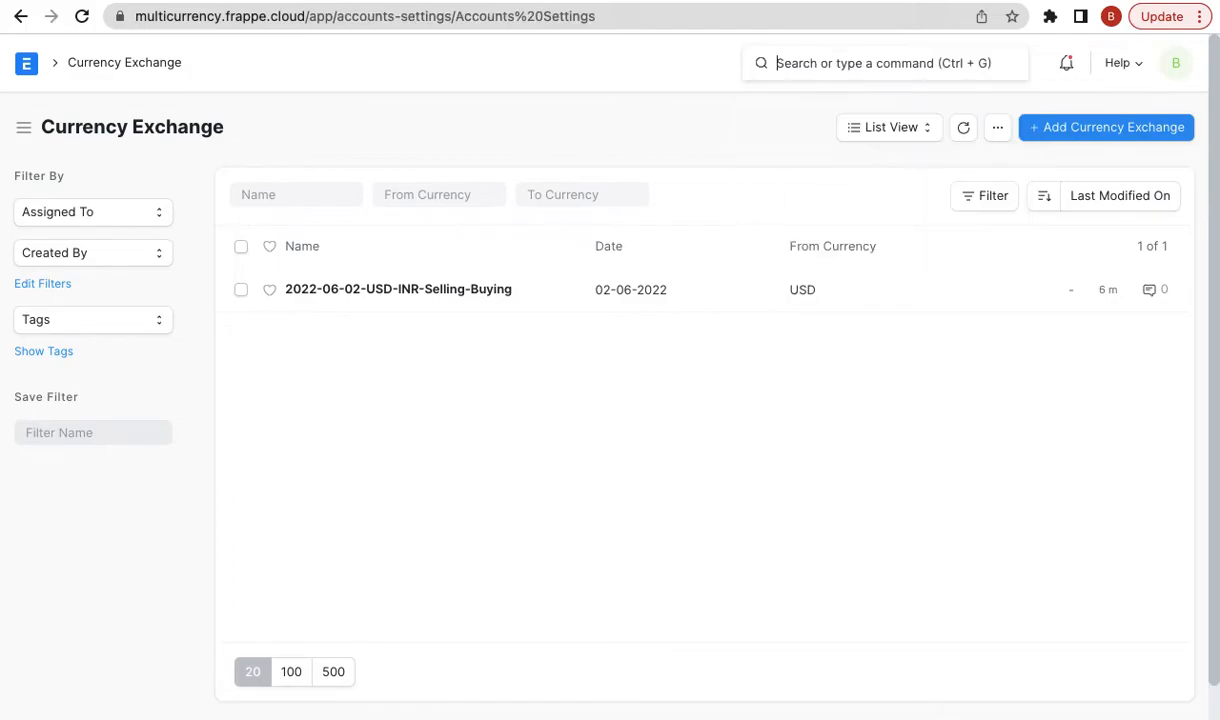
- Set Stale Days to 10, keep Allow Stale Exchange Rates ticked, and go back to Currency Exchange
scroll(526, 460, down, 10)
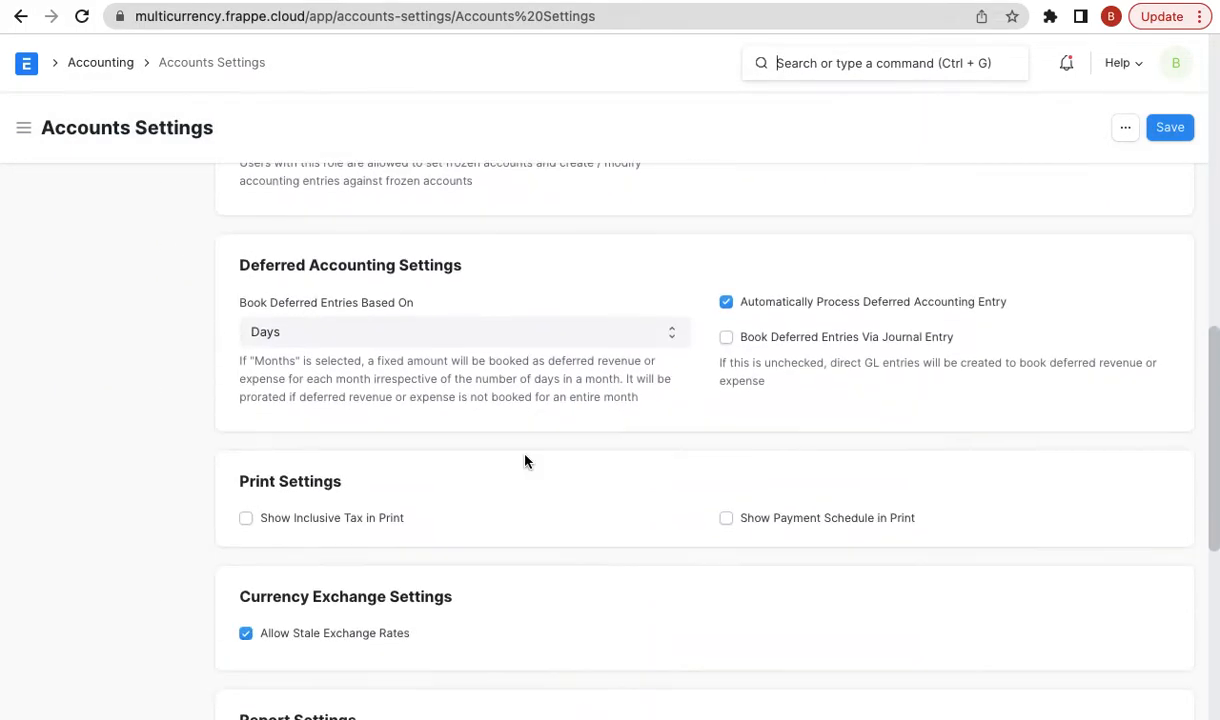
scroll(452, 470, down, 1)
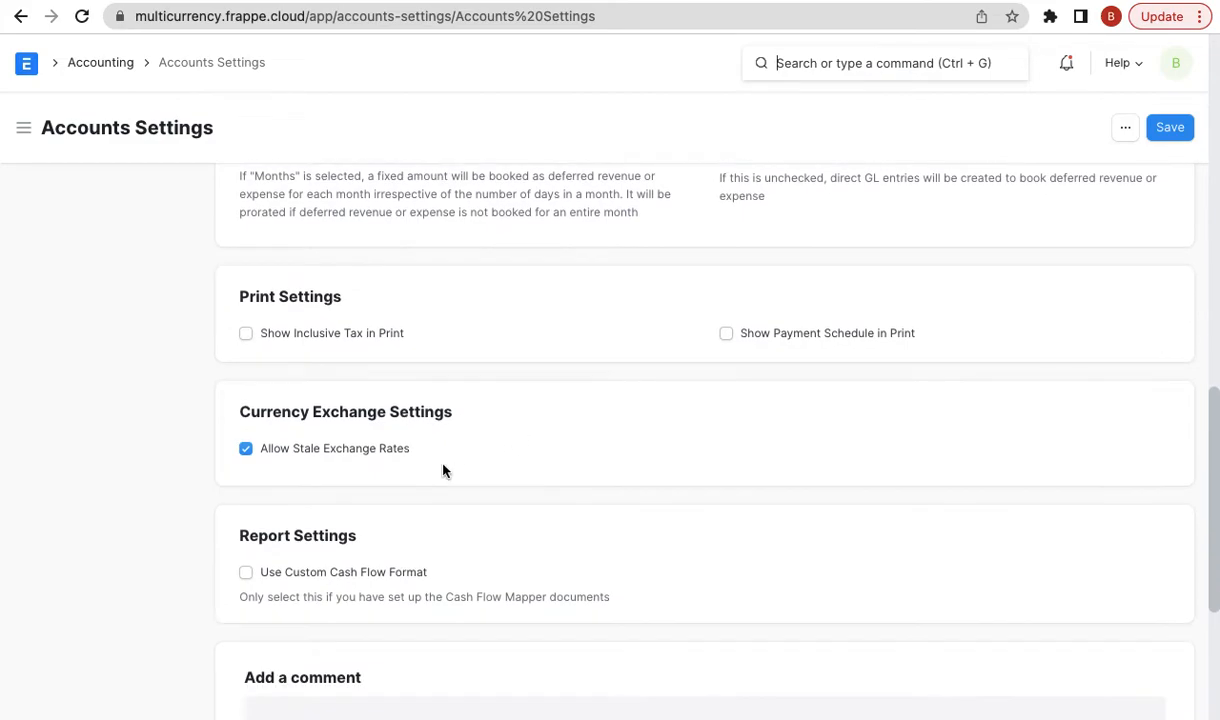
click(373, 455)
click(318, 508)
text(10)
click(358, 455)
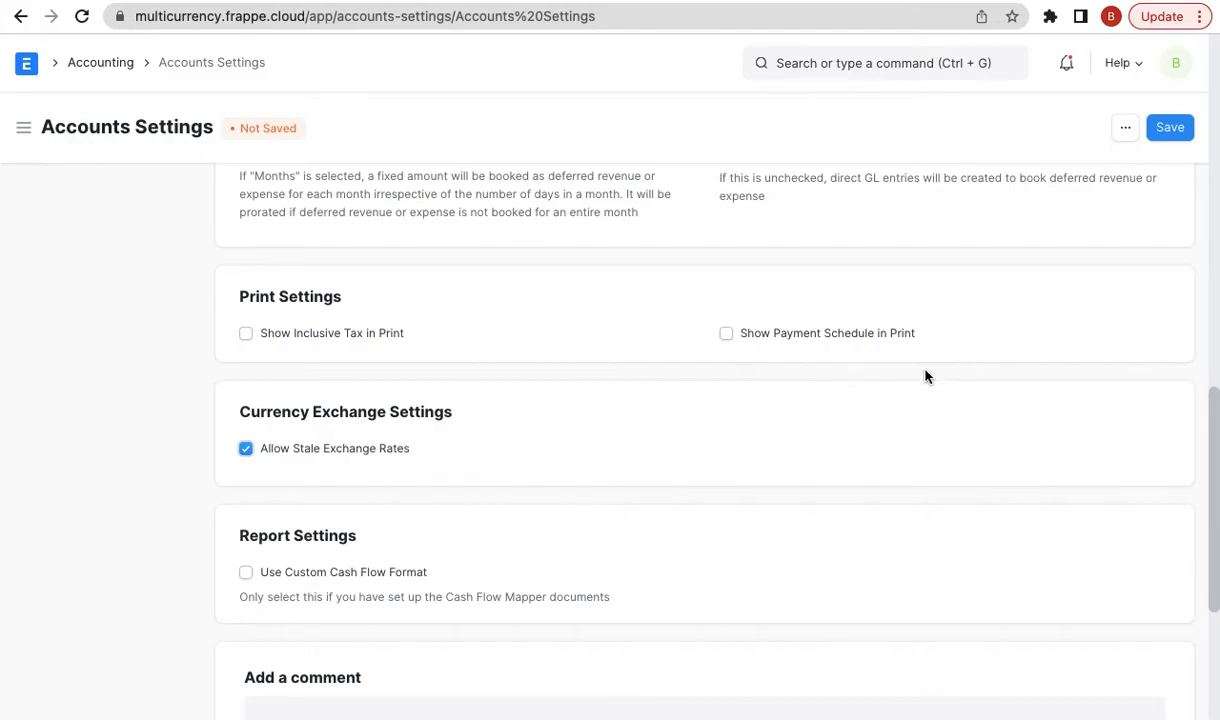
scroll(925, 376, up, 15)
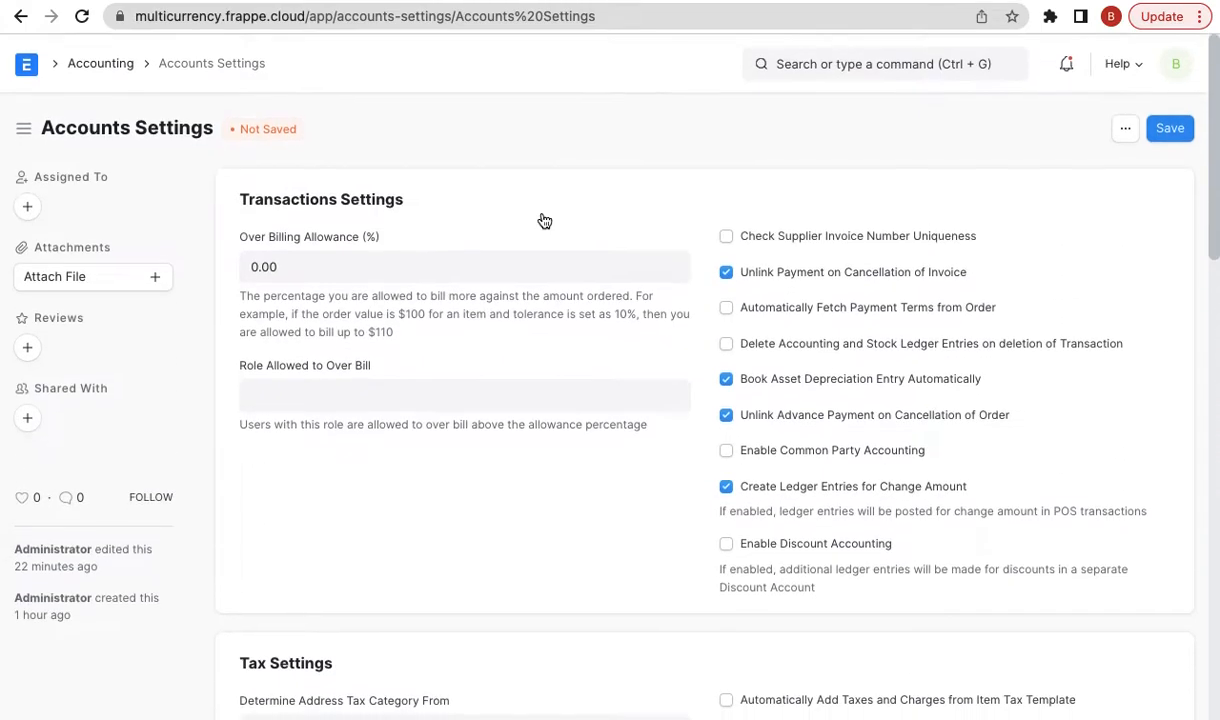
click(21, 16)
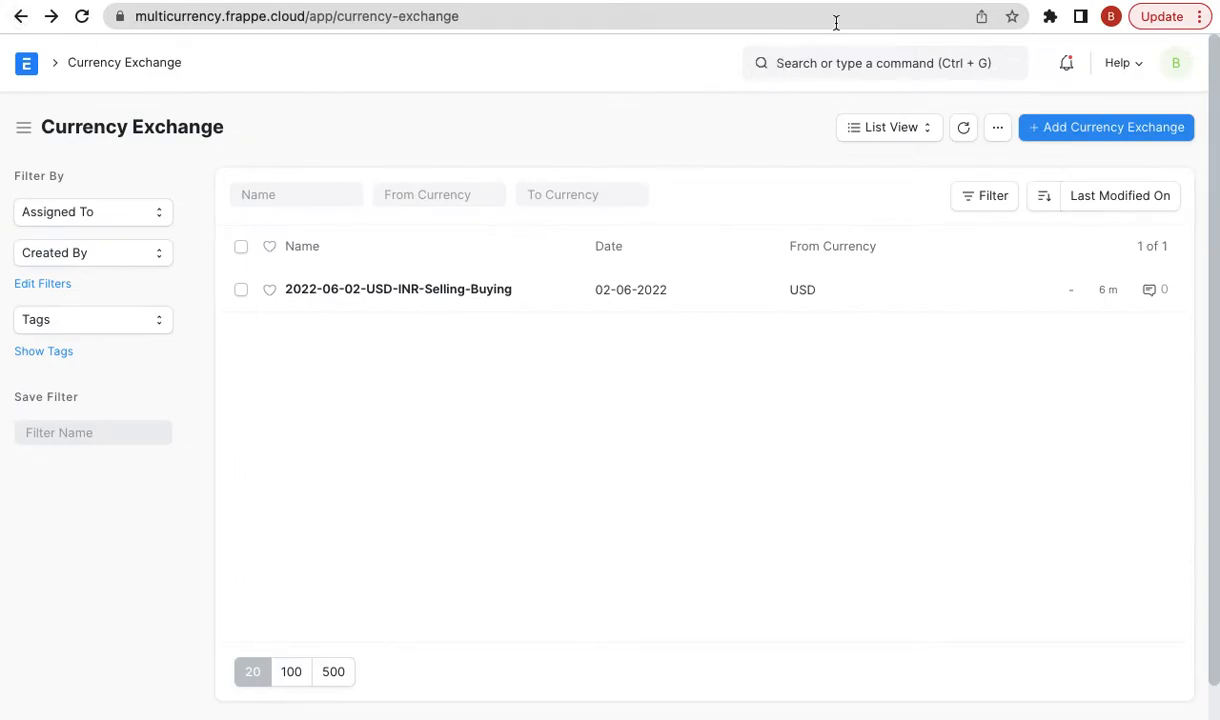
- Read the blog's Multi-Currency in Reports and '6. Exchange Rate Revaluation' sections, highlighting the latter heading
click(866, 1)
scroll(764, 399, down, 1)
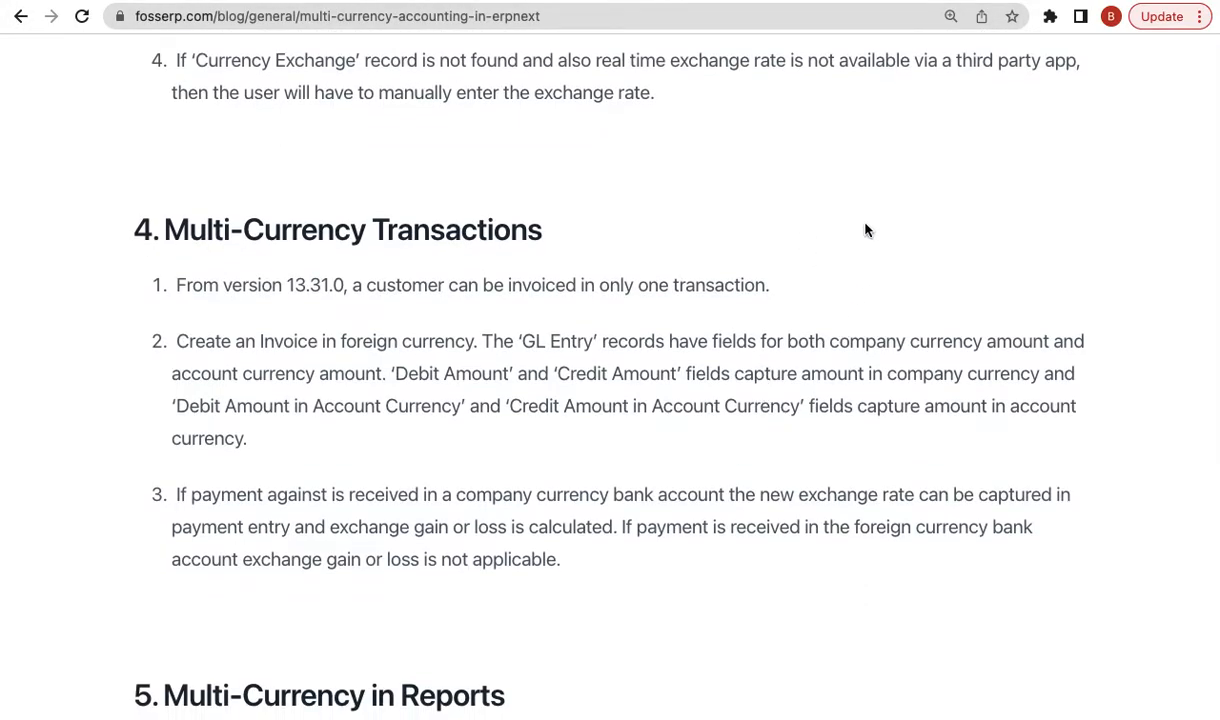
mouse_move(818, 2)
scroll(683, 478, down, 6)
triple_click(430, 500)
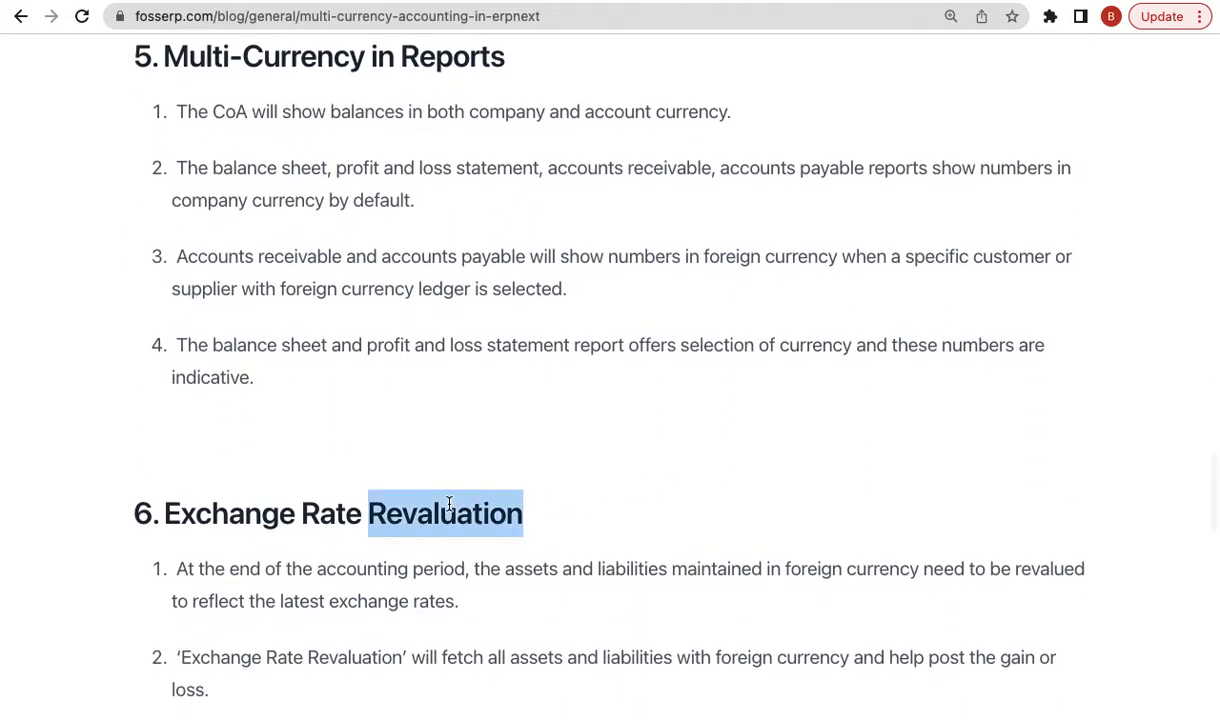
scroll(845, 421, up, 2)
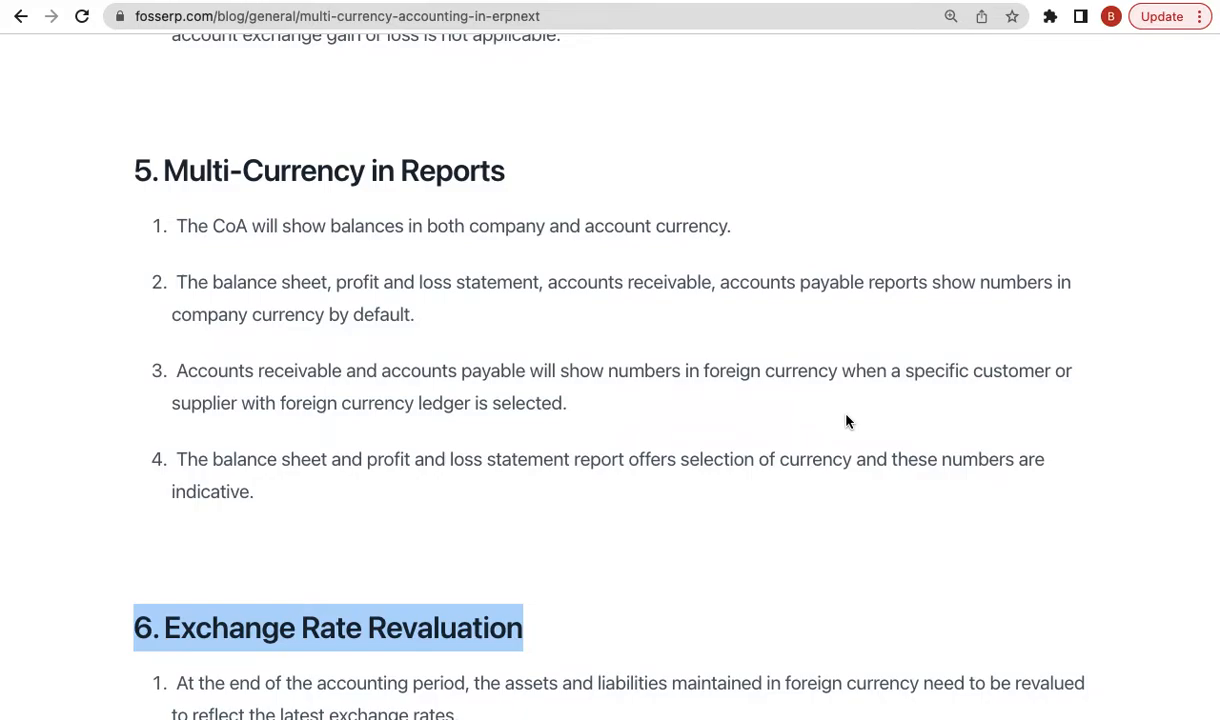
scroll(845, 421, up, 8)
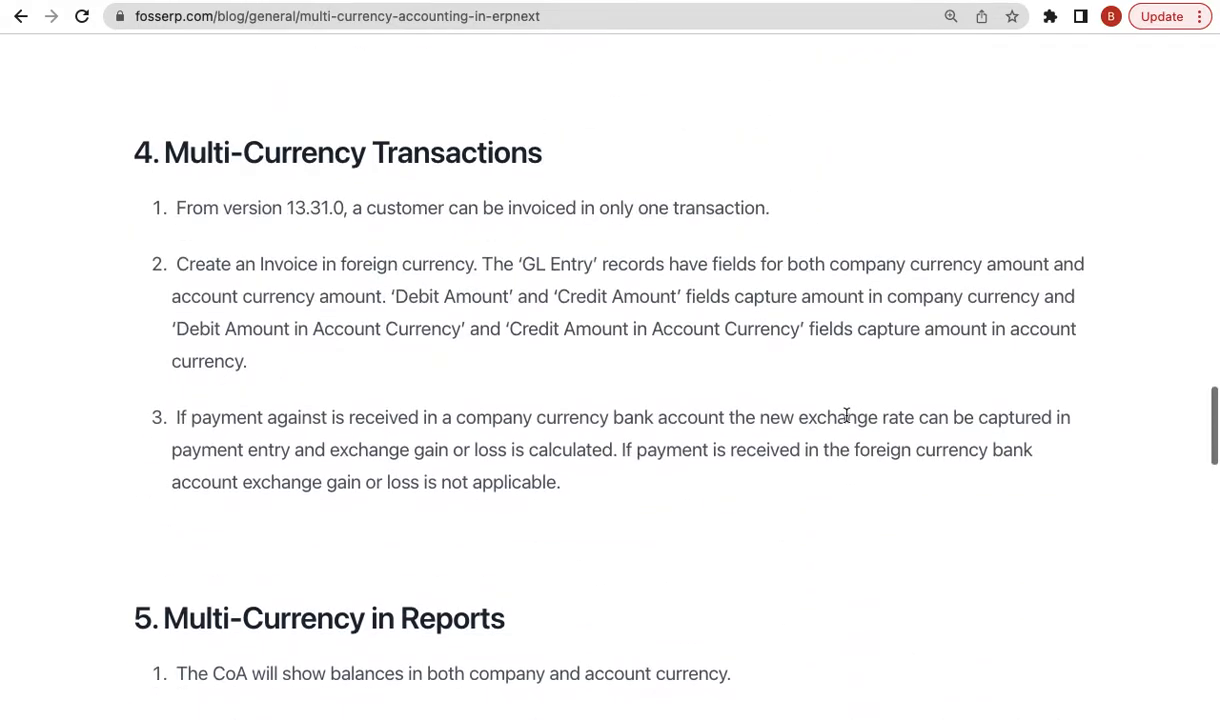
scroll(845, 416, down, 8)
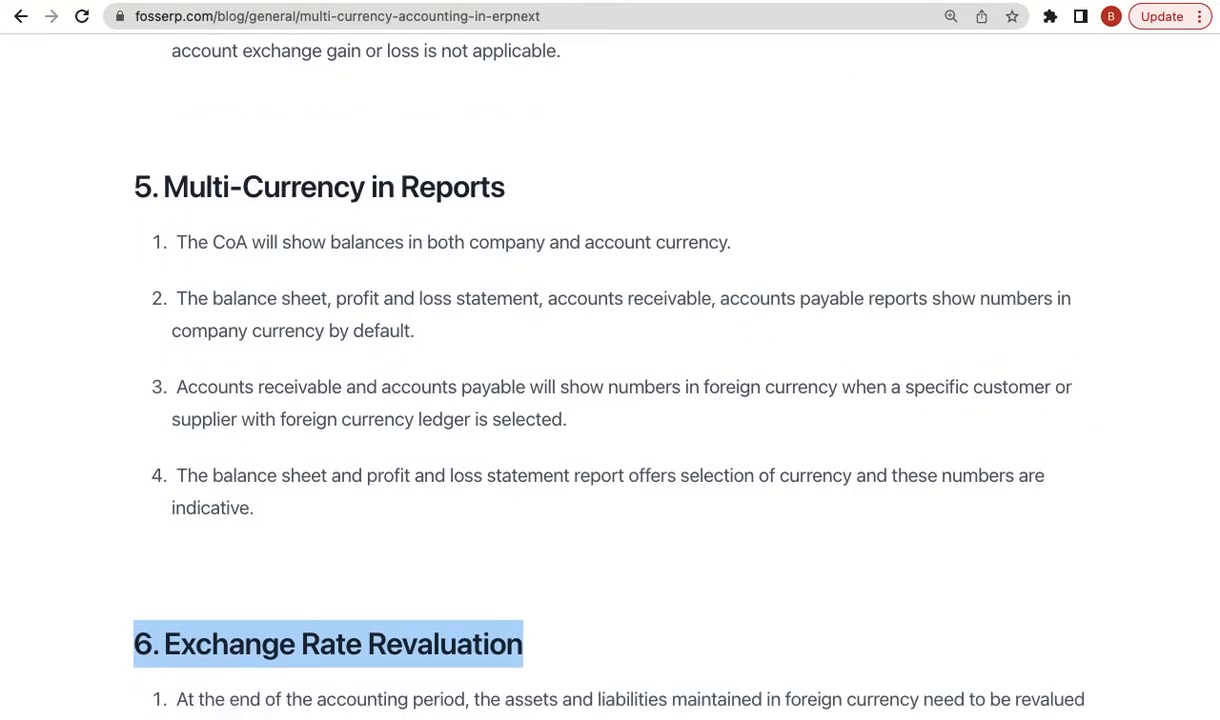
click(710, 3)
- Expand Application of Funds > Current Assets > Accounts Receivable - FE and add a child account there
click(828, 60)
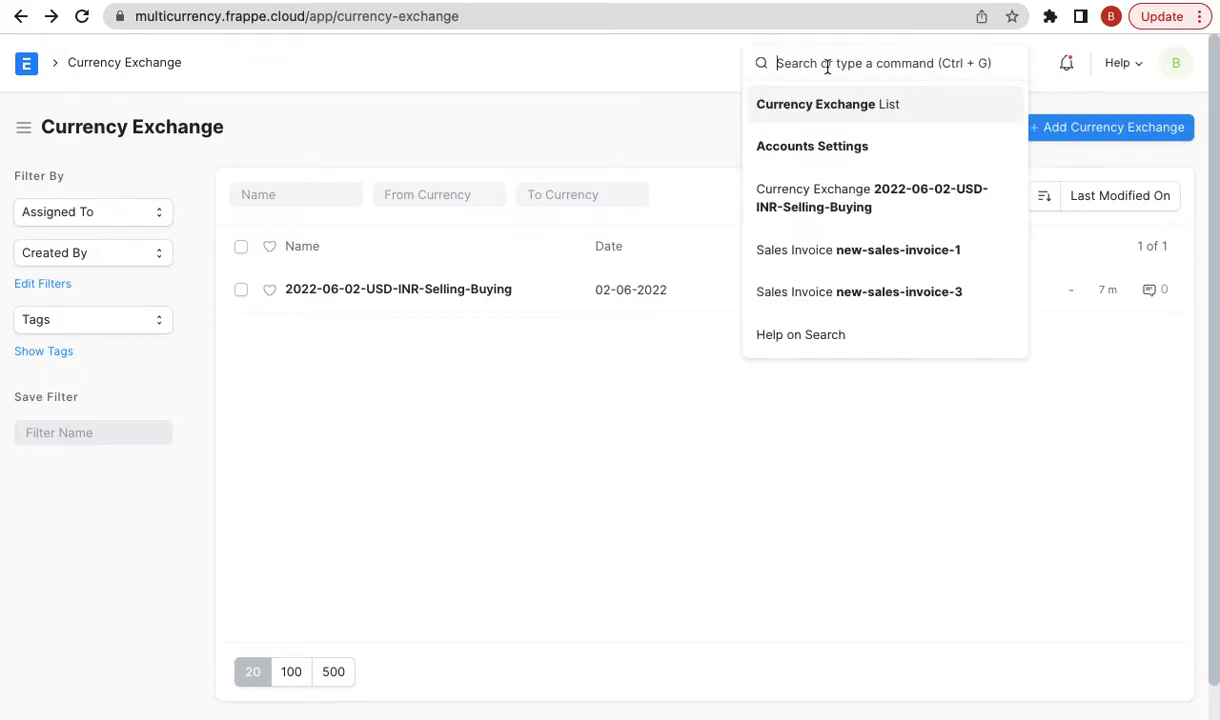
text(chart of)
key(Down)
key(Down)
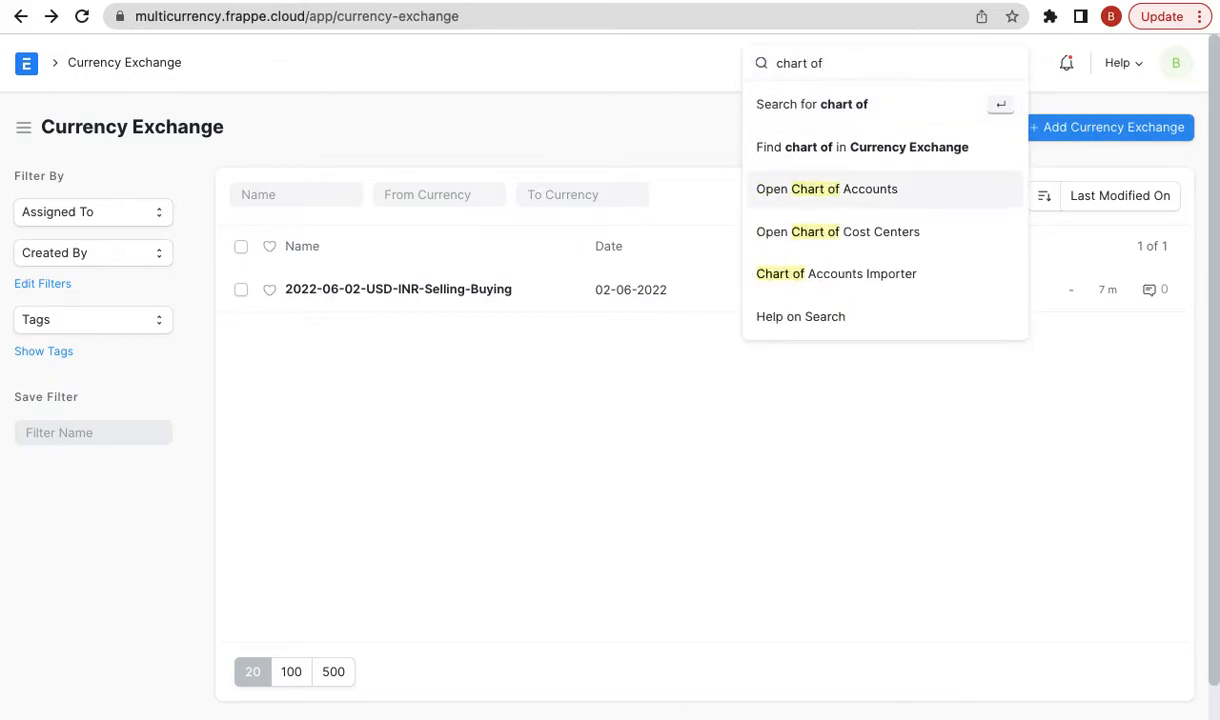
key(Return)
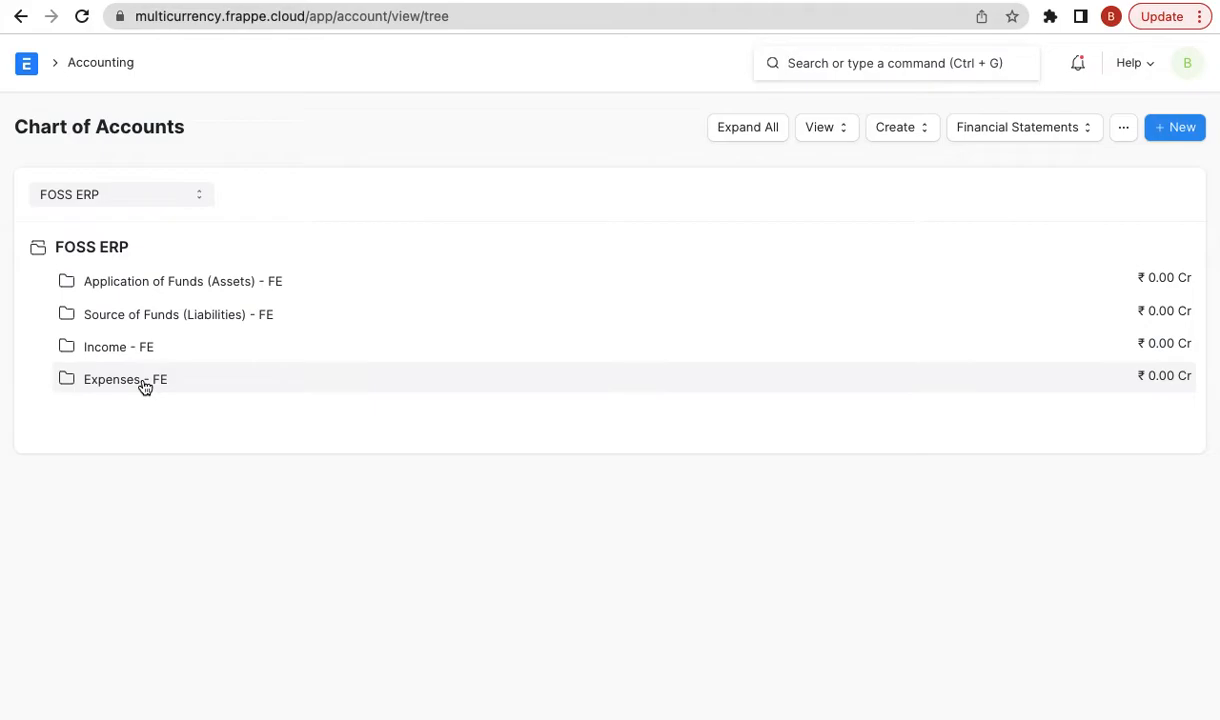
click(264, 283)
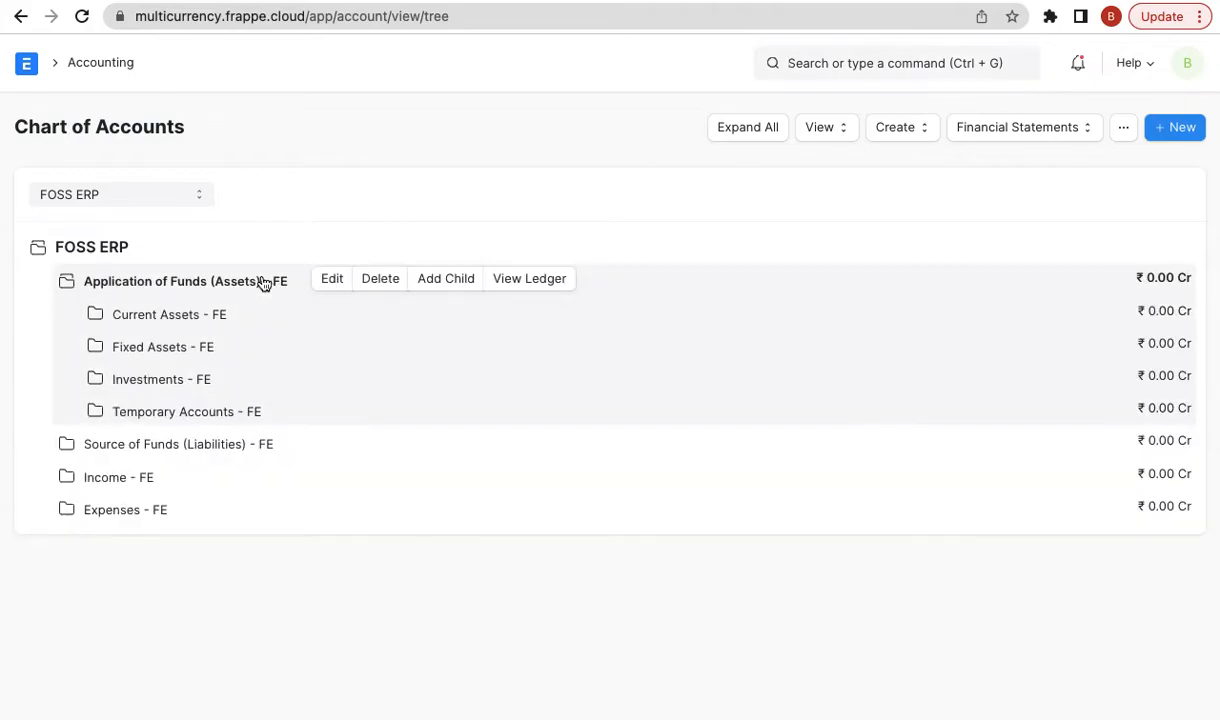
click(202, 322)
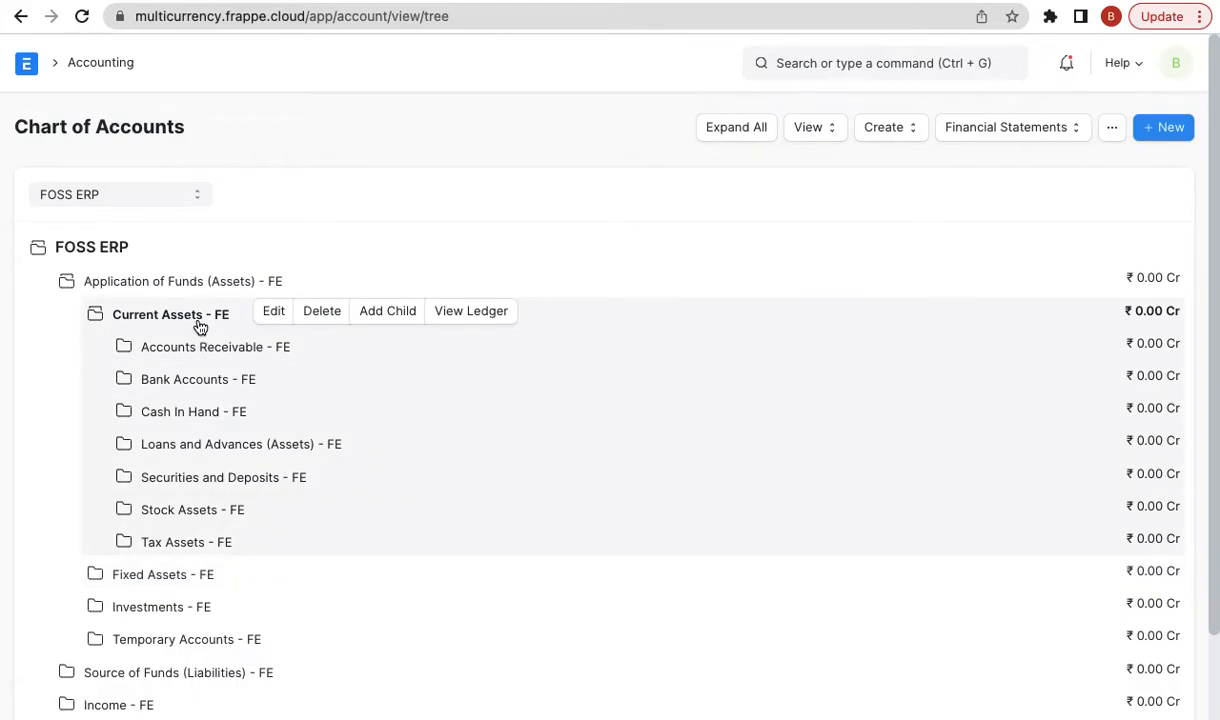
click(270, 349)
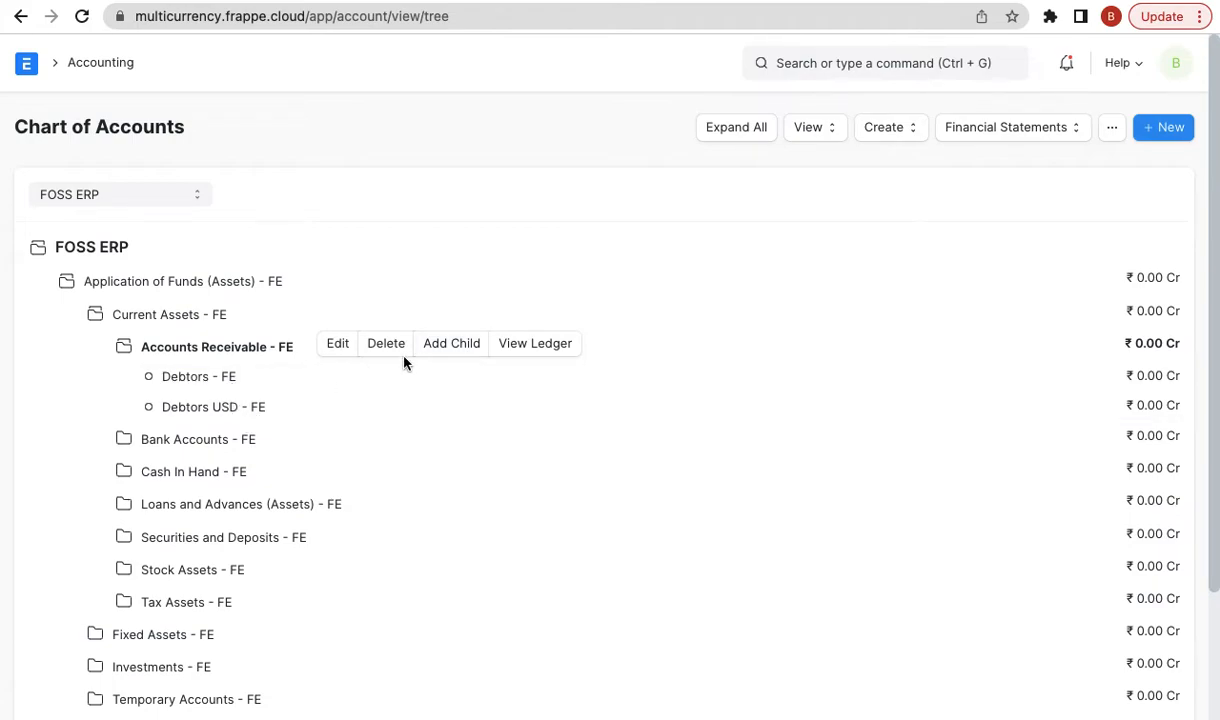
click(440, 343)
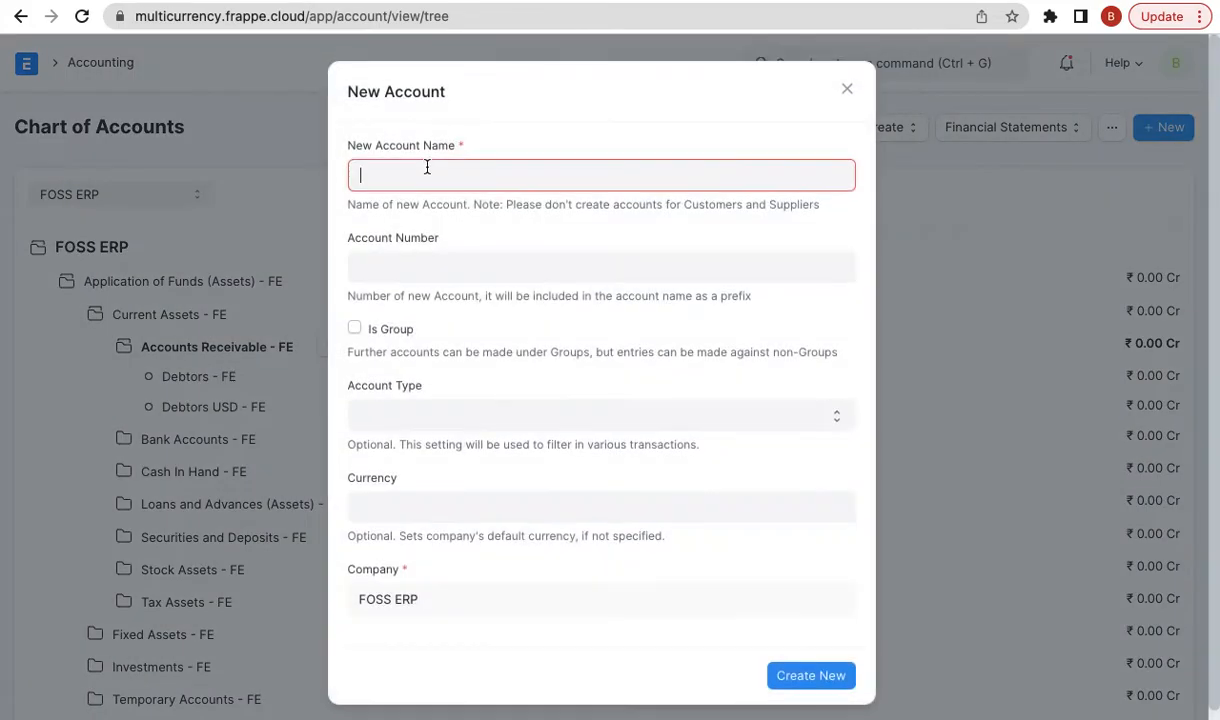
- Create the account 'Debtors EUR' with type Receivable and currency EUR
text(Debtors EUR)
click(441, 422)
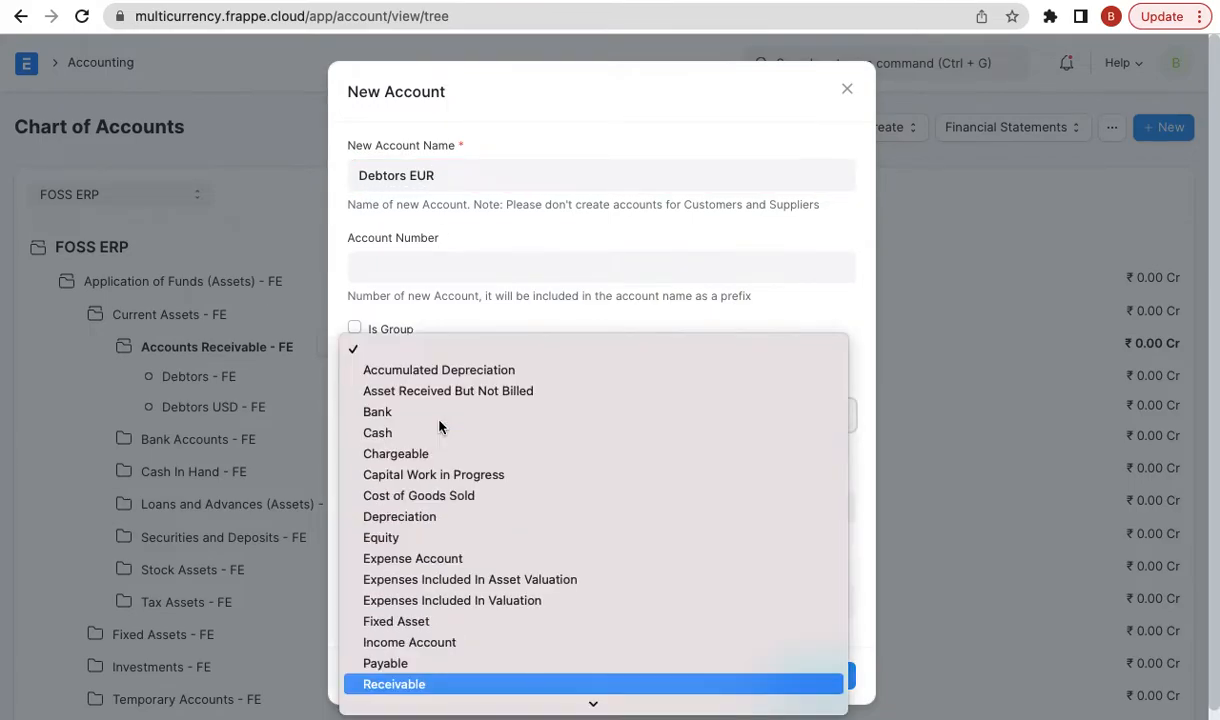
key(Return)
click(403, 509)
text(eur)
click(399, 534)
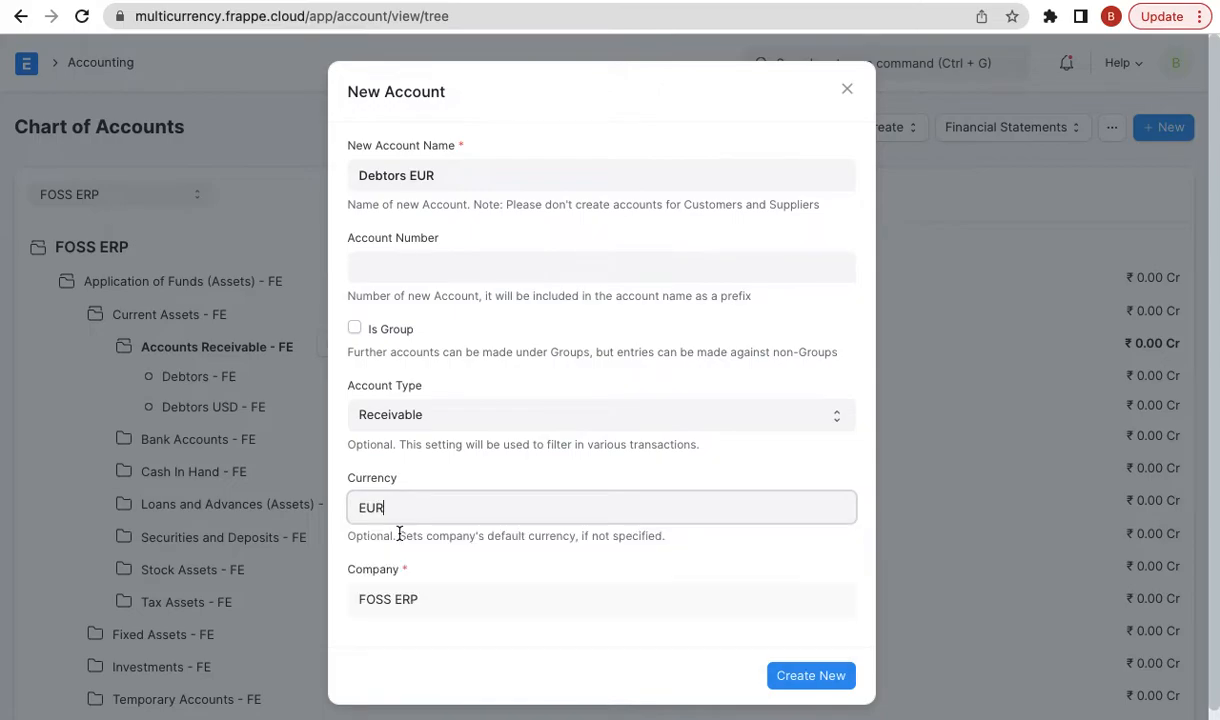
click(799, 672)
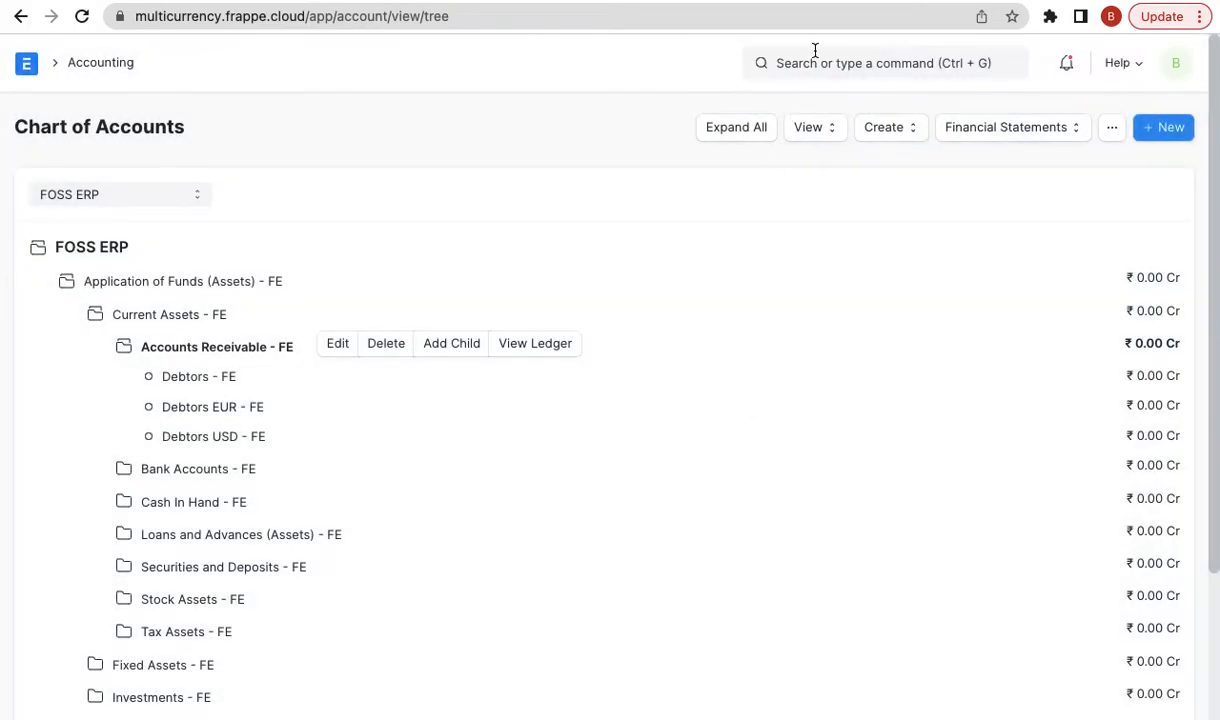
click(779, 62)
- Start a new customer 'ABC GmbH' in group Commercial, territory Rest Of The World, in the full form
text(new cust)
key(Down)
key(Down)
key(Up)
key(Return)
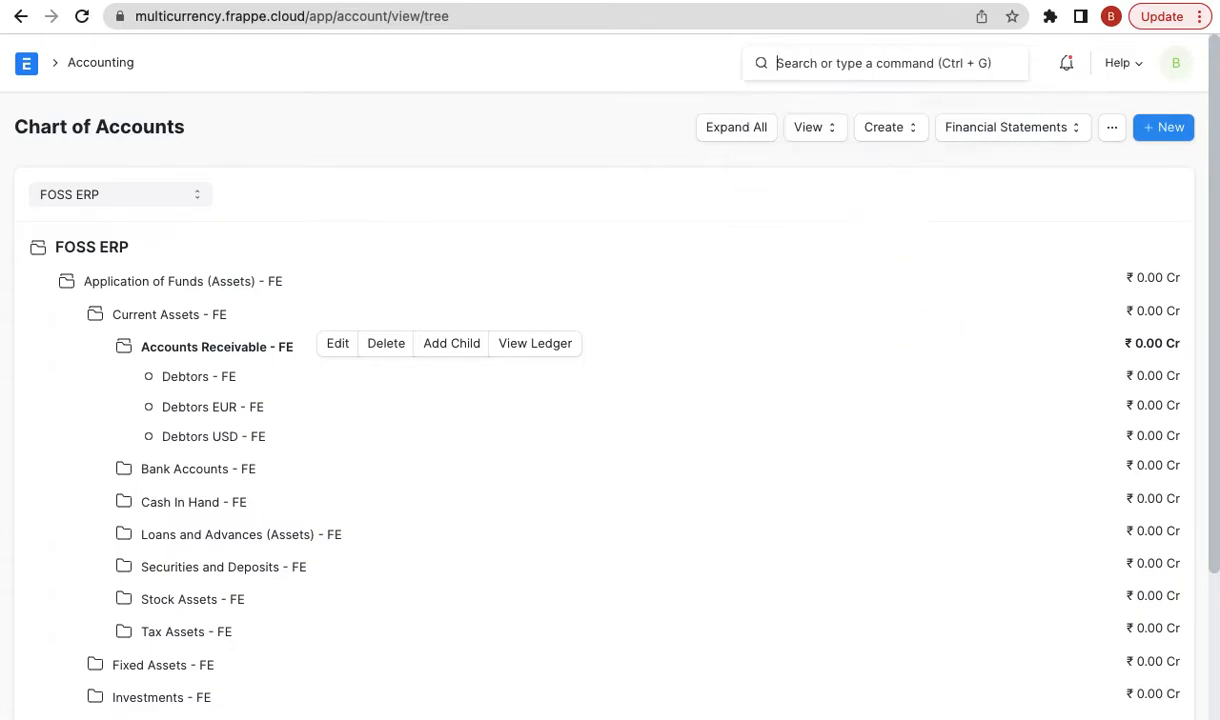
text(ABC GmbH)
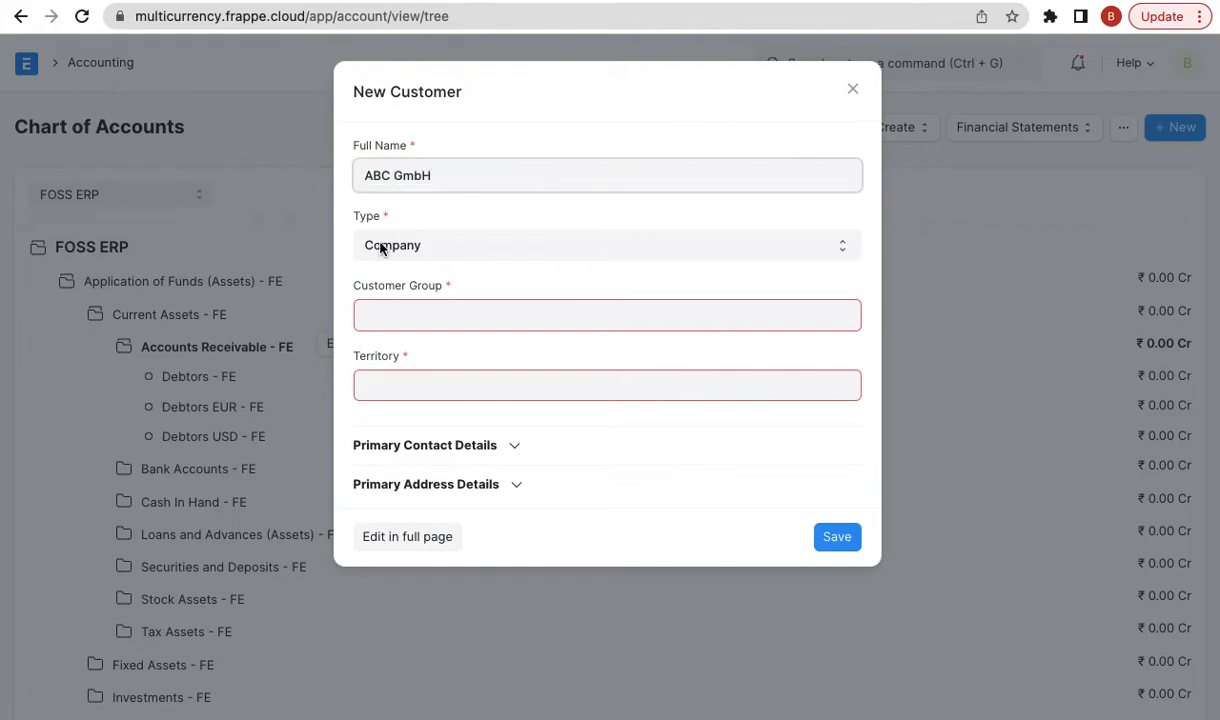
click(373, 314)
text(com)
click(372, 360)
click(396, 386)
click(420, 533)
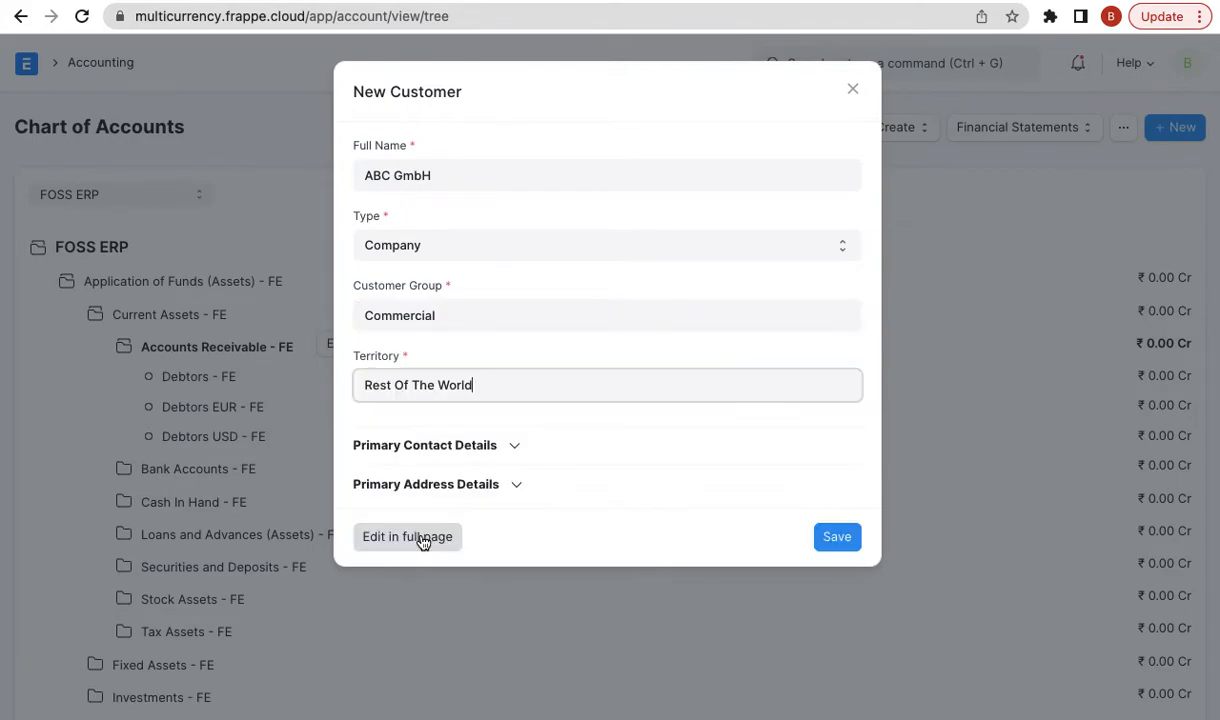
click(422, 538)
- Set the customer's billing currency to EUR
scroll(420, 538, down, 6)
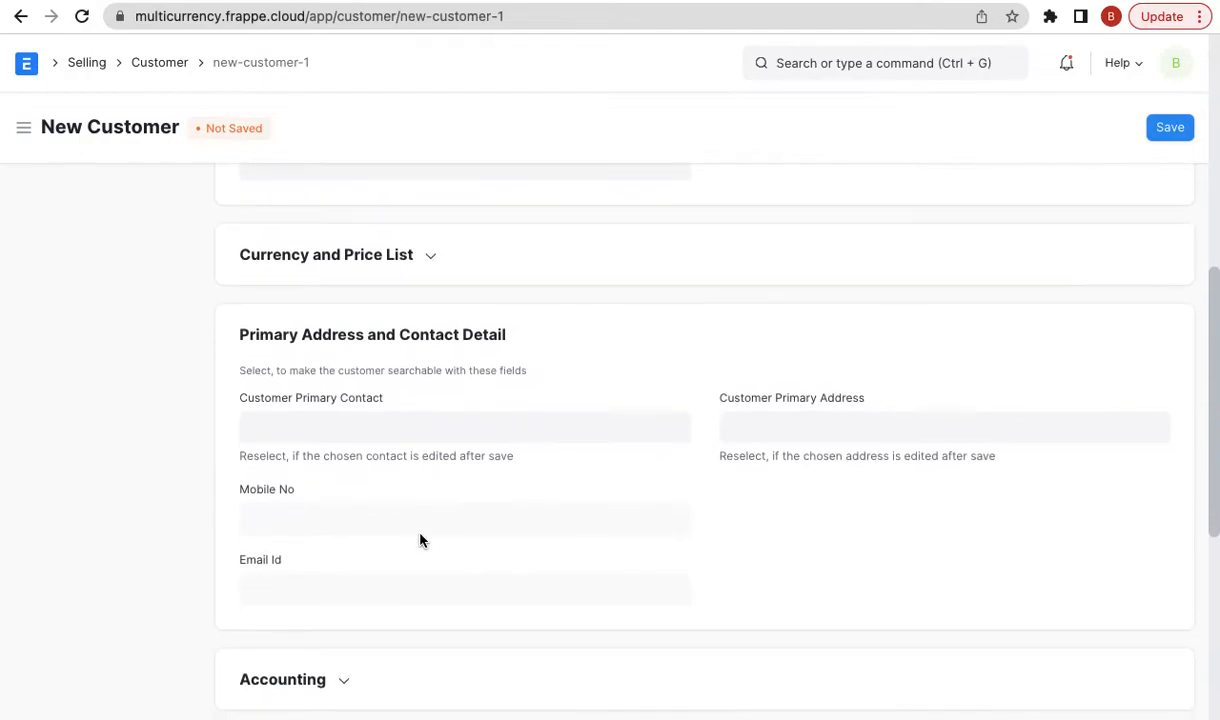
click(278, 257)
click(289, 320)
text(eur)
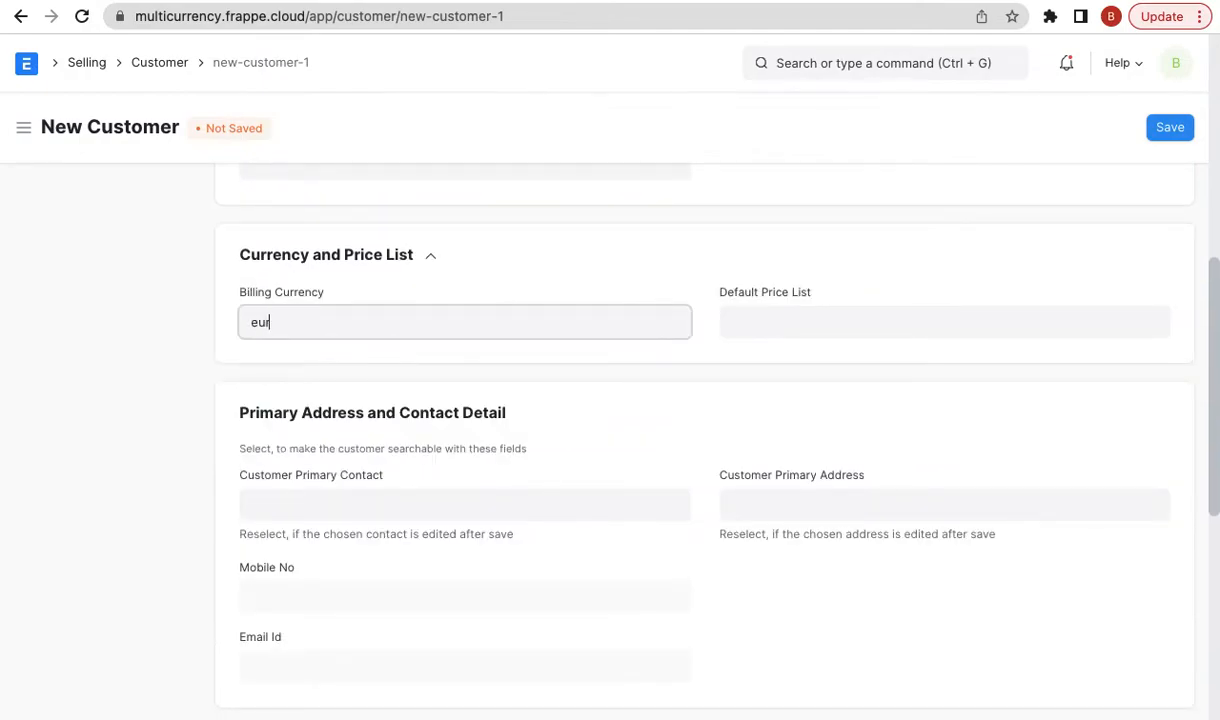
click(282, 364)
- Add Debtors EUR - FE as the customer's receivable account and save the customer
scroll(370, 490, down, 4)
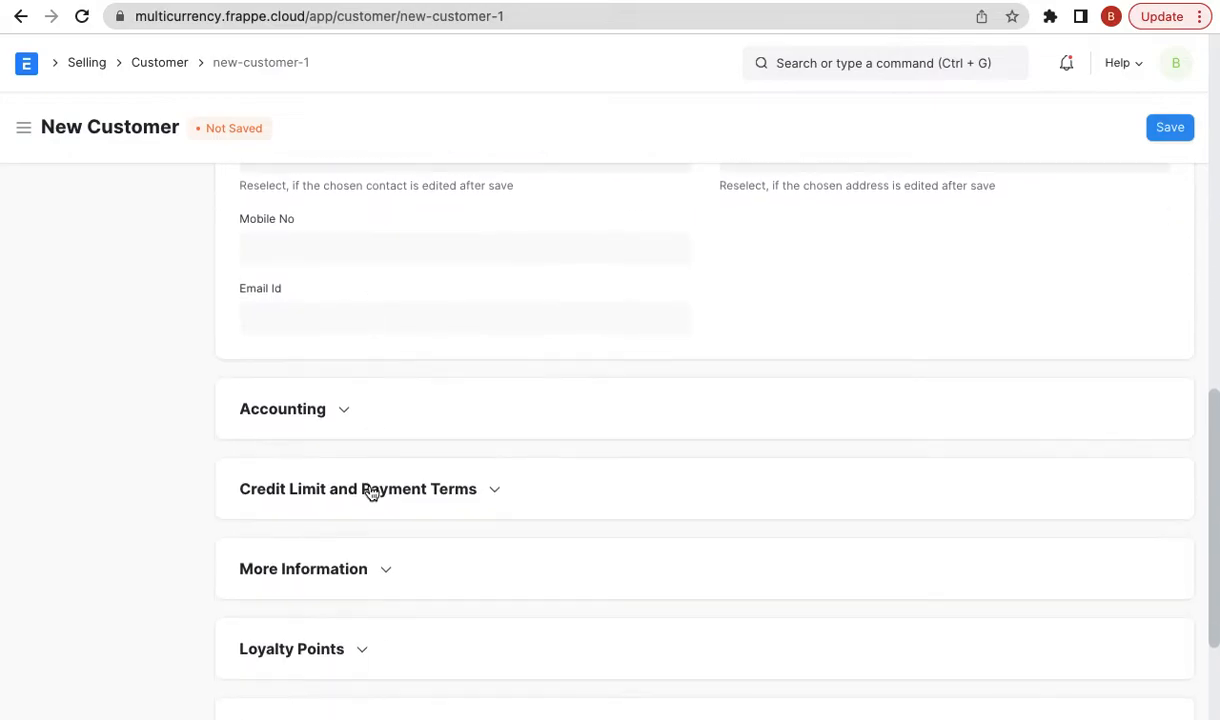
click(297, 375)
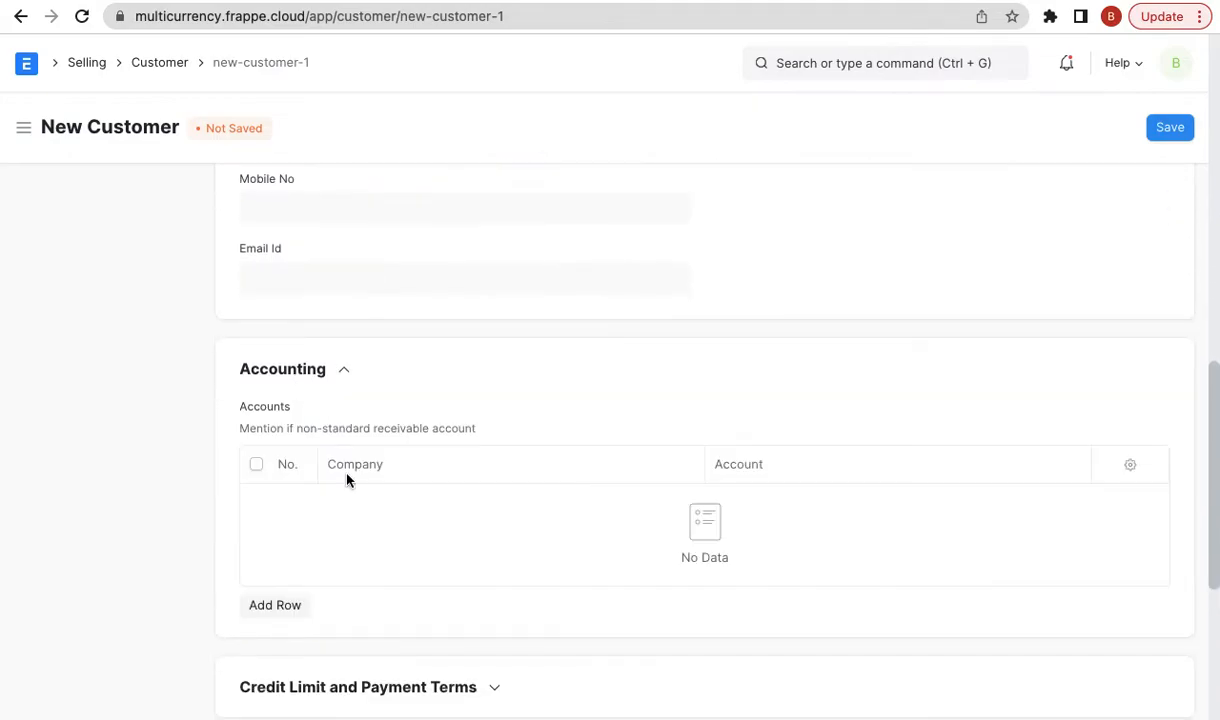
click(305, 605)
scroll(340, 588, down, 2)
click(766, 253)
text(eur)
click(764, 307)
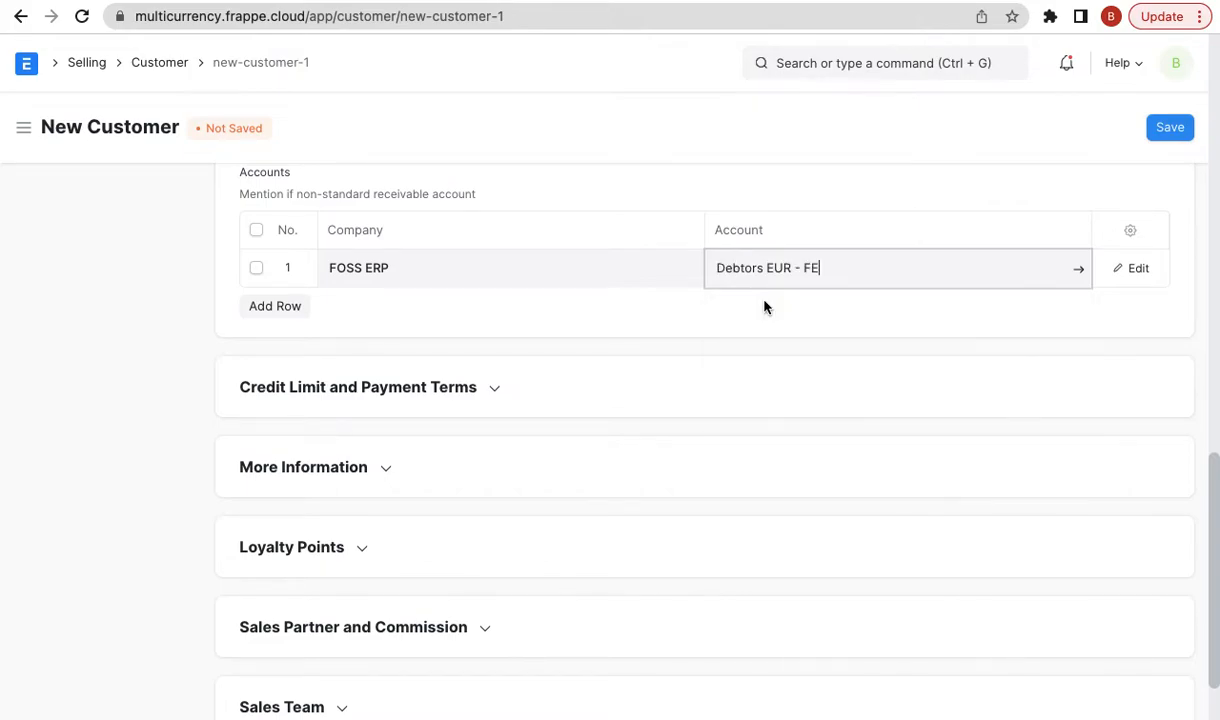
click(1172, 131)
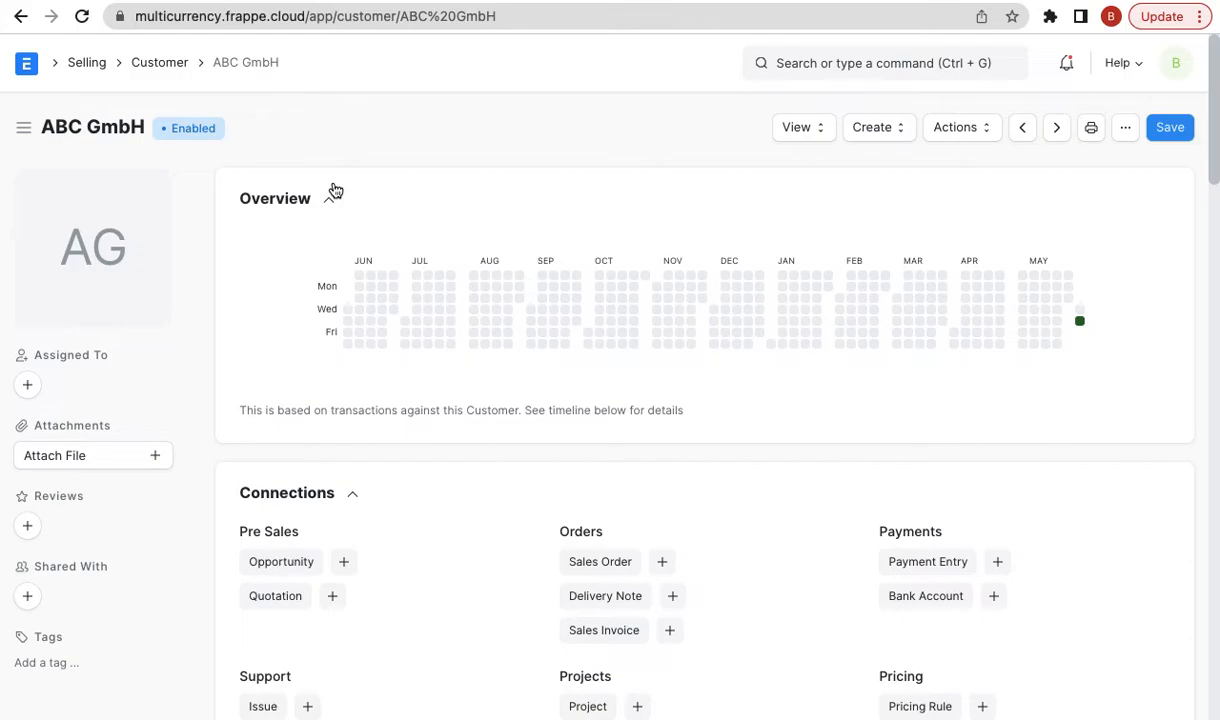
- Create a new sales invoice billed to customer Xtreme Inc
click(811, 63)
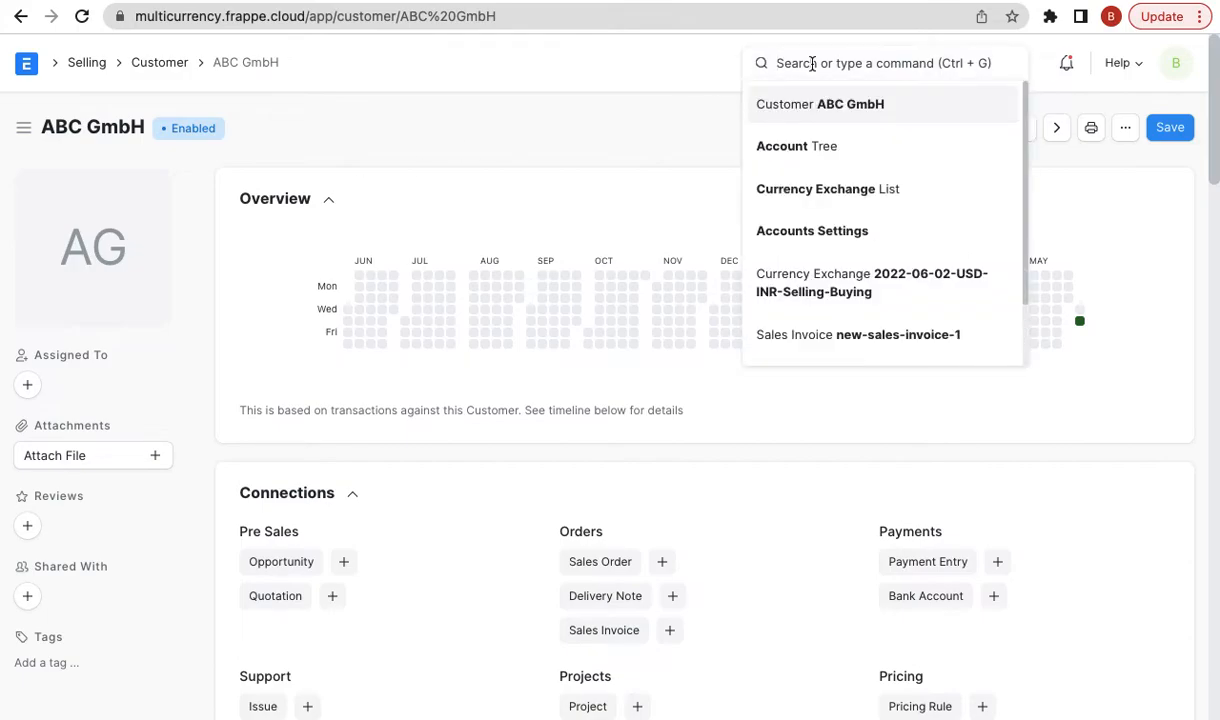
text(new s)
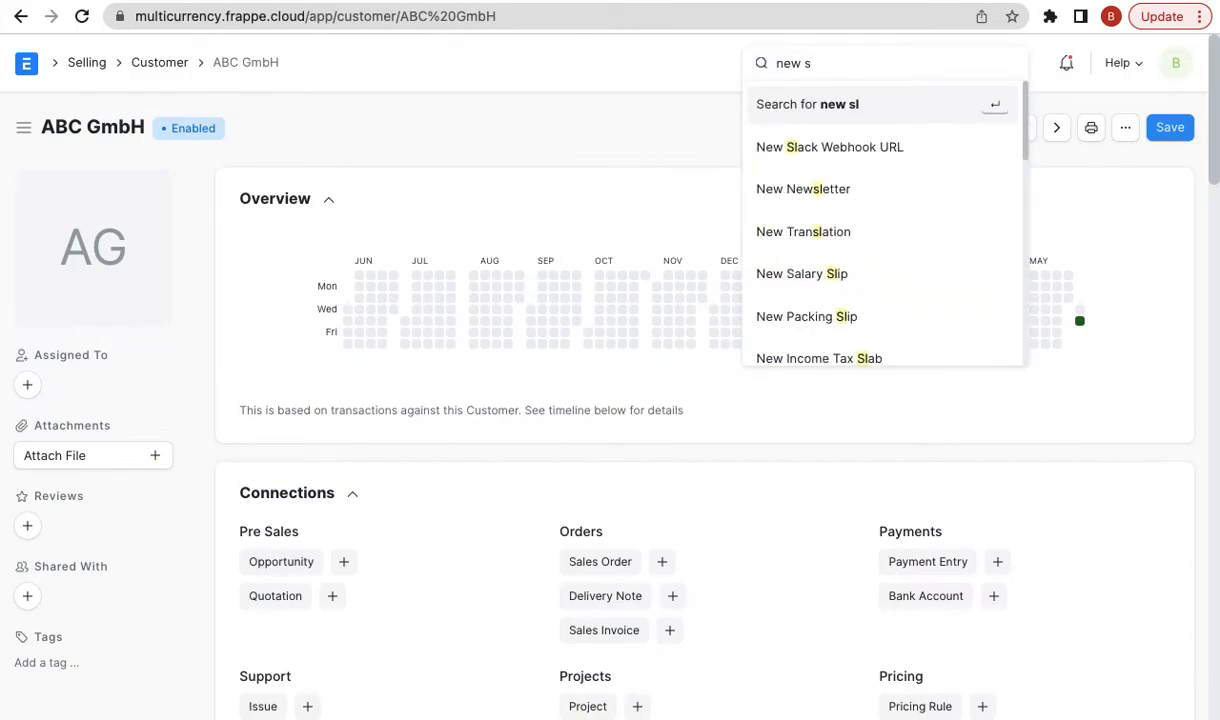
text(lales inv)
key(Down)
key(Down)
key(Down)
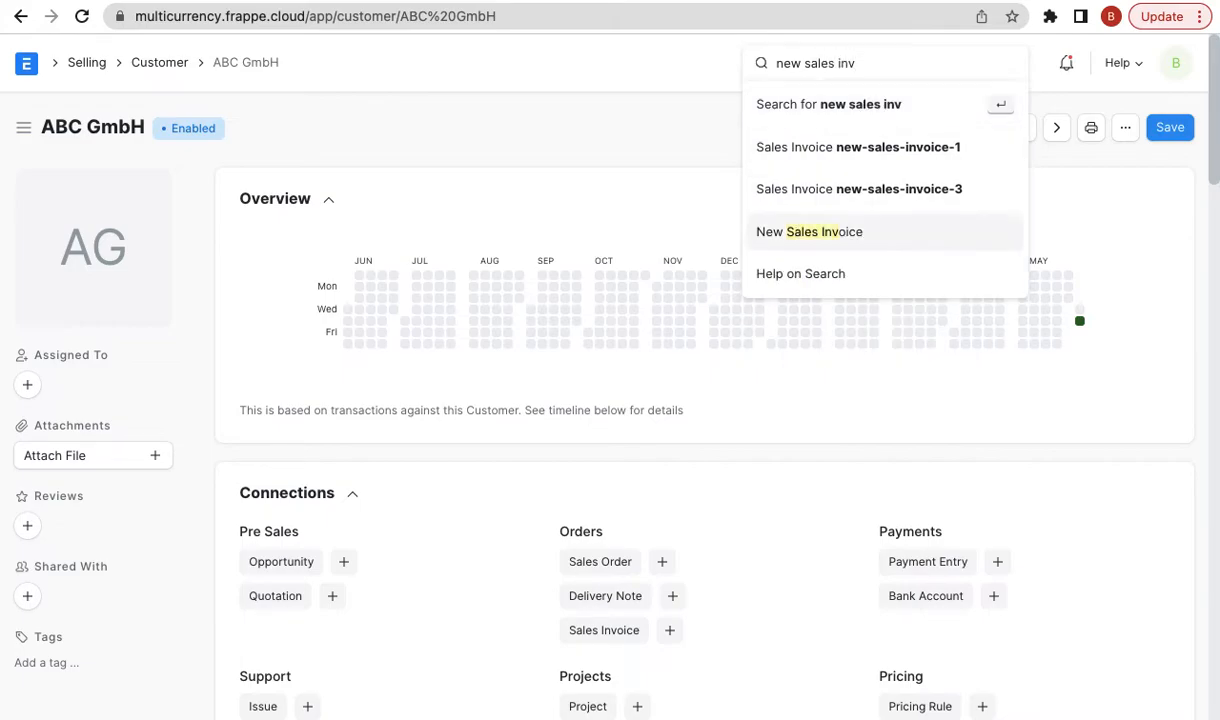
key(Return)
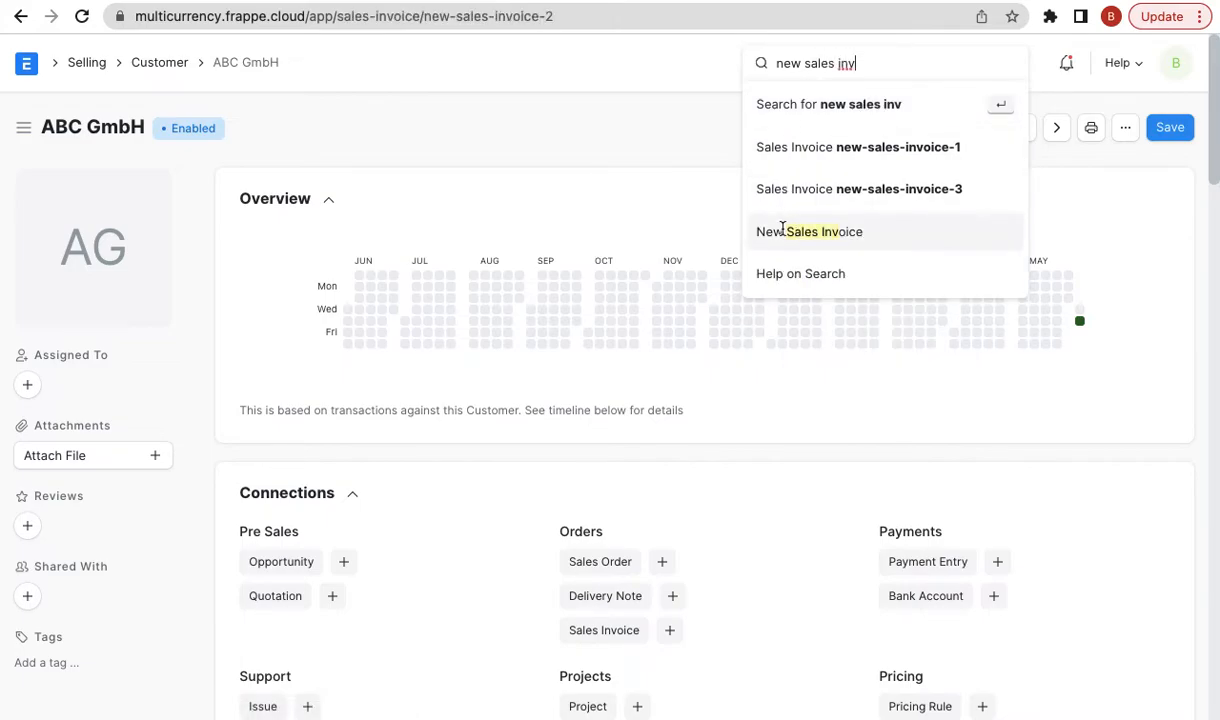
click(357, 292)
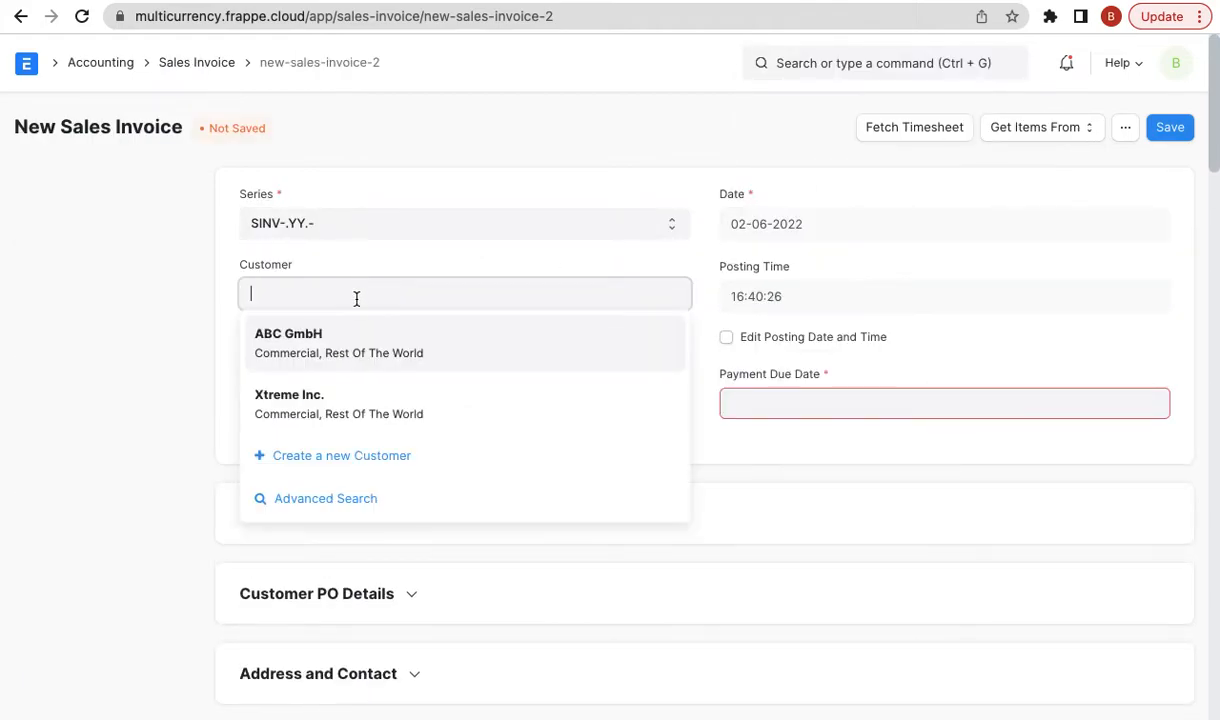
click(322, 418)
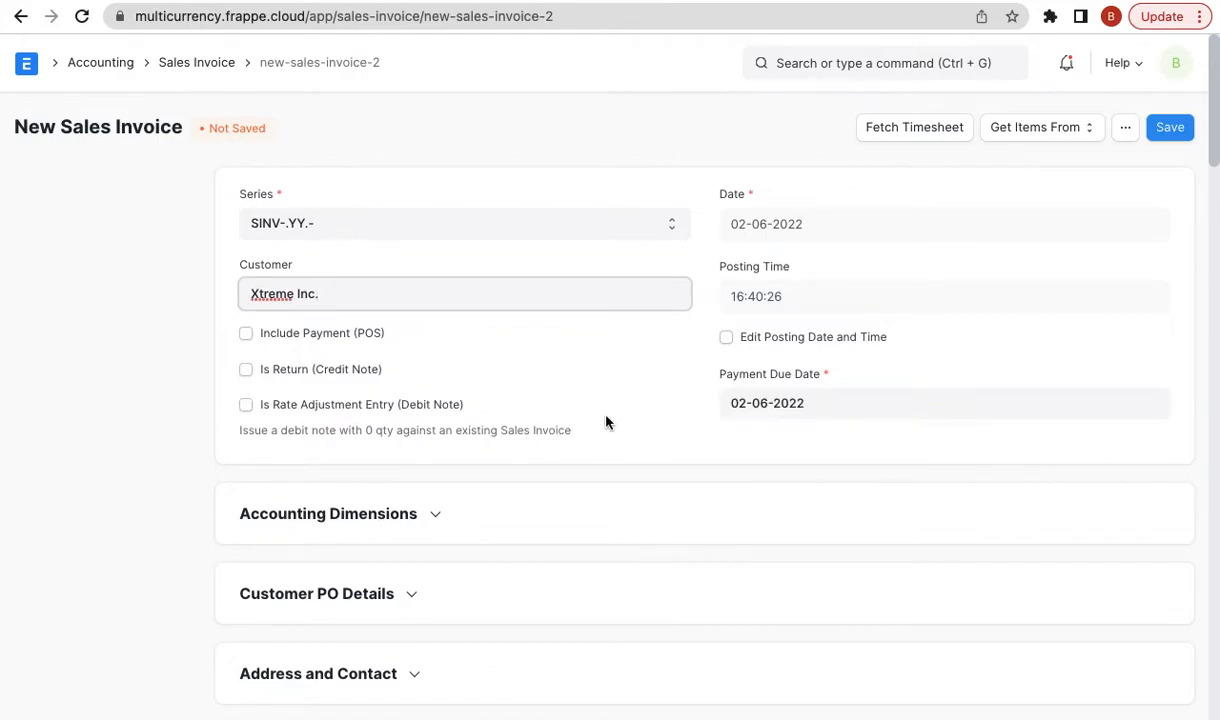
- Check that the invoice currency is USD with an exchange rate of 75.5
scroll(604, 422, down, 3)
click(398, 526)
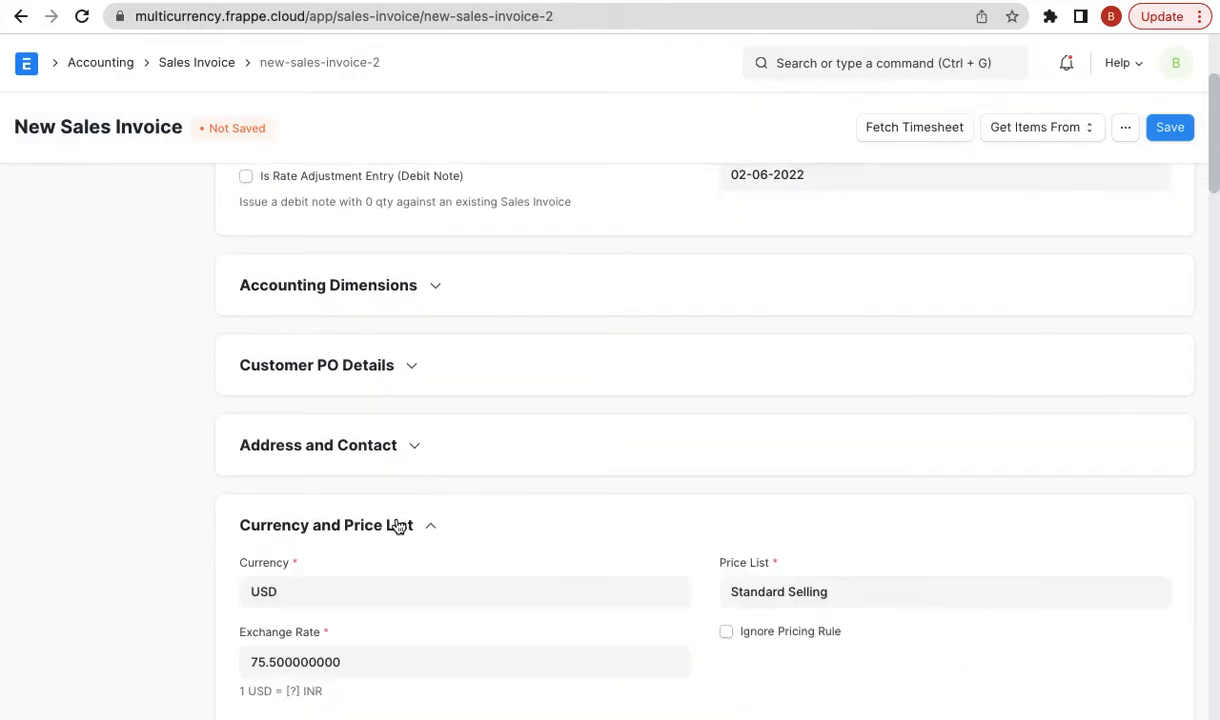
scroll(370, 515, down, 1)
click(343, 504)
scroll(341, 502, down, 1)
click(333, 505)
double_click(333, 505)
scroll(390, 506, down, 2)
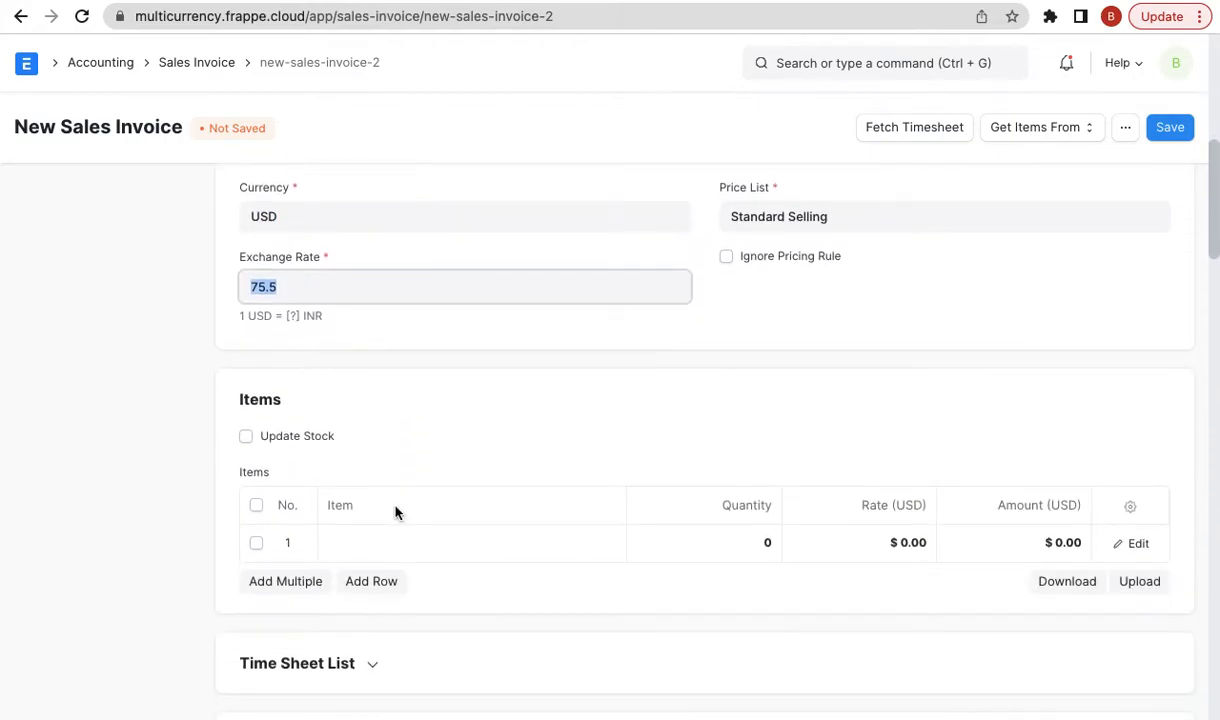
scroll(395, 512, down, 10)
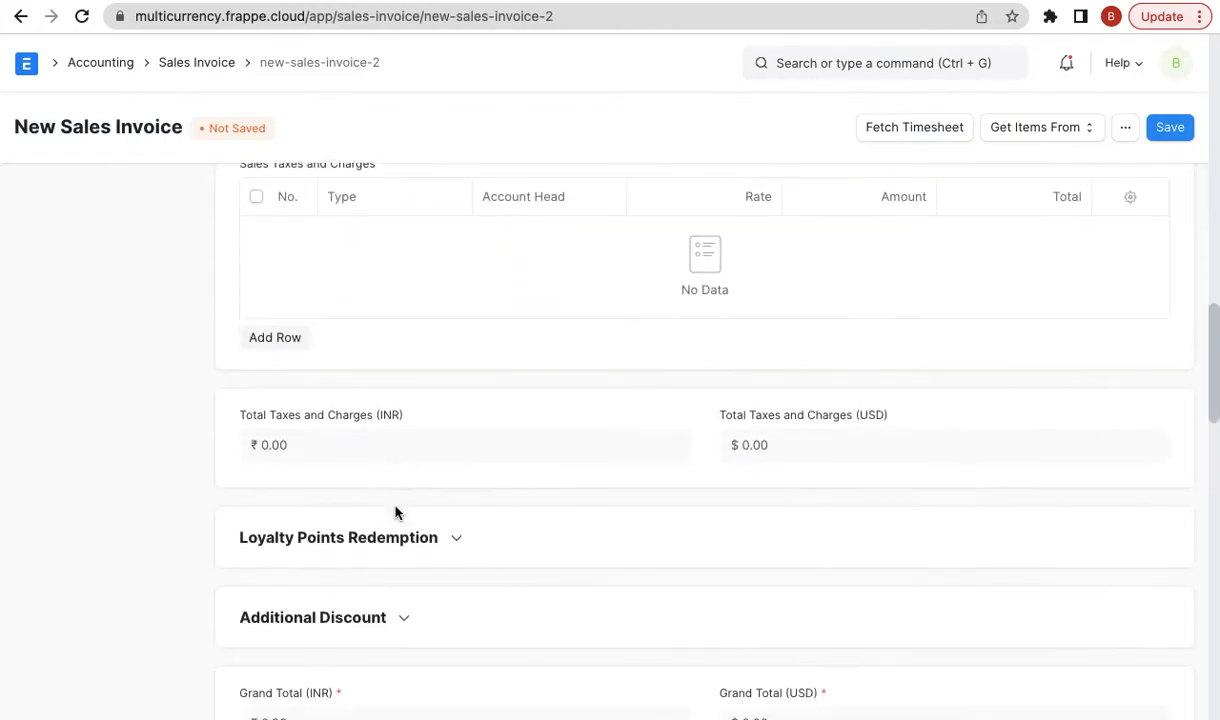
scroll(397, 514, down, 10)
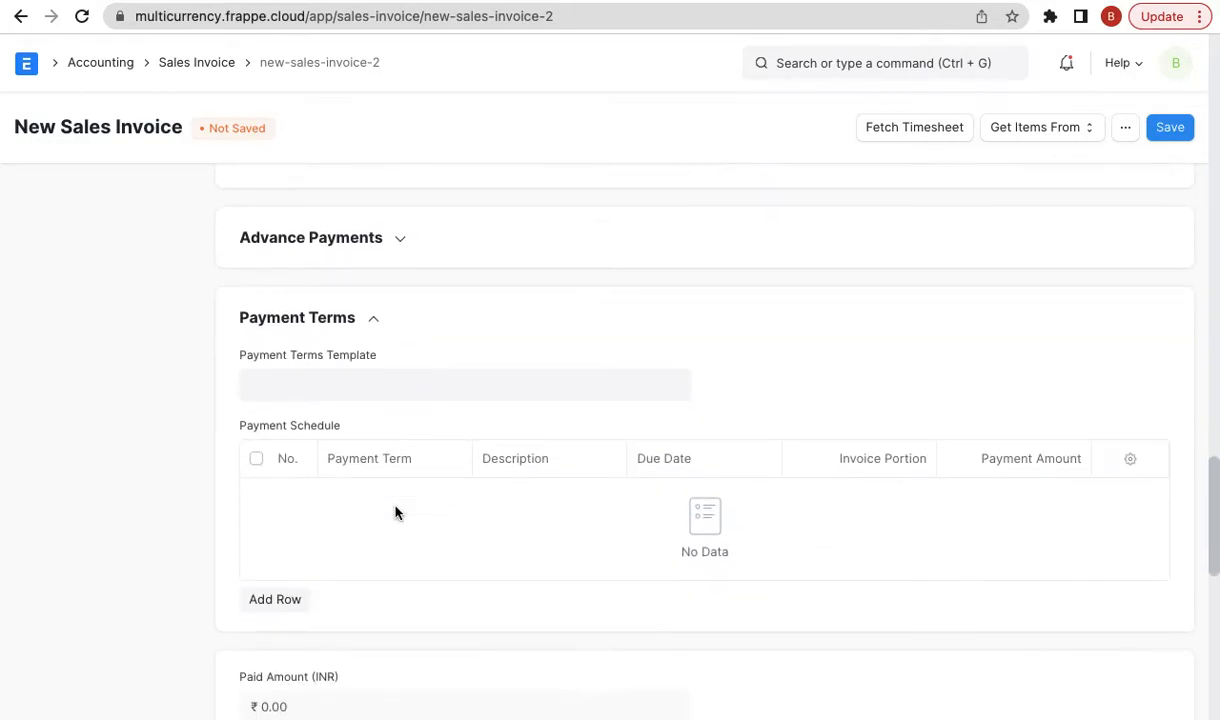
scroll(395, 512, down, 4)
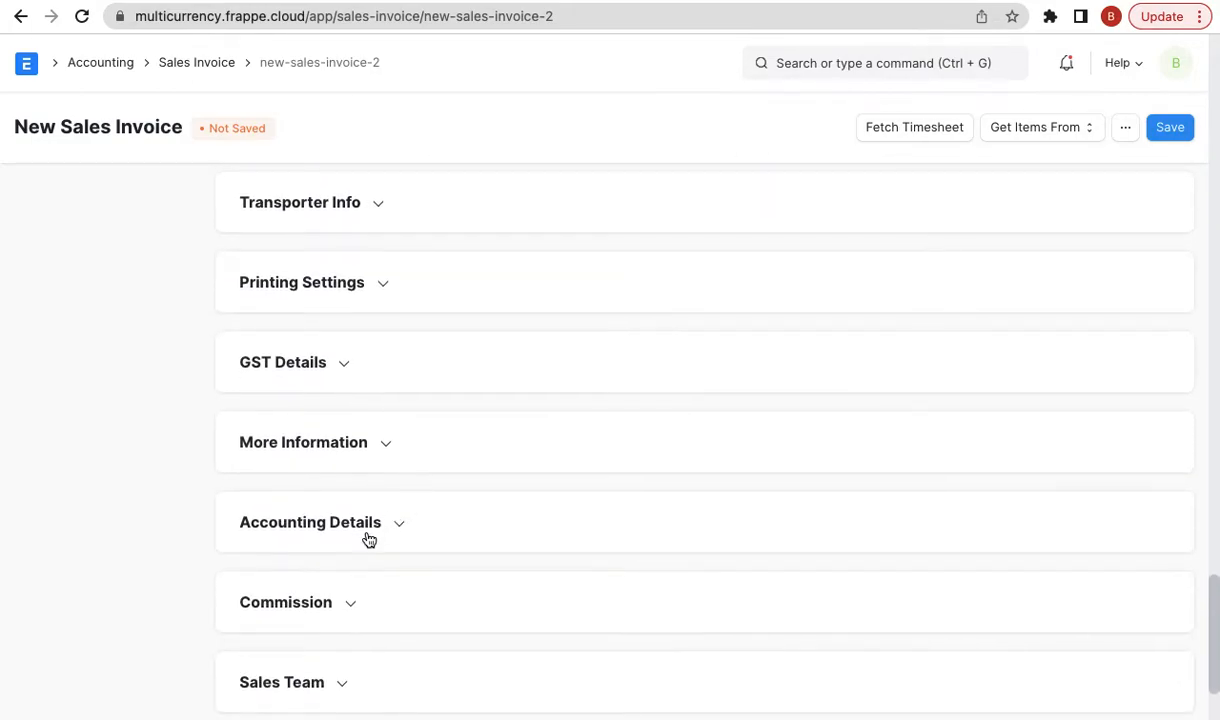
- Verify the invoice debits Debtors USD - FE and is in USD
click(372, 497)
scroll(370, 497, down, 1)
triple_click(368, 499)
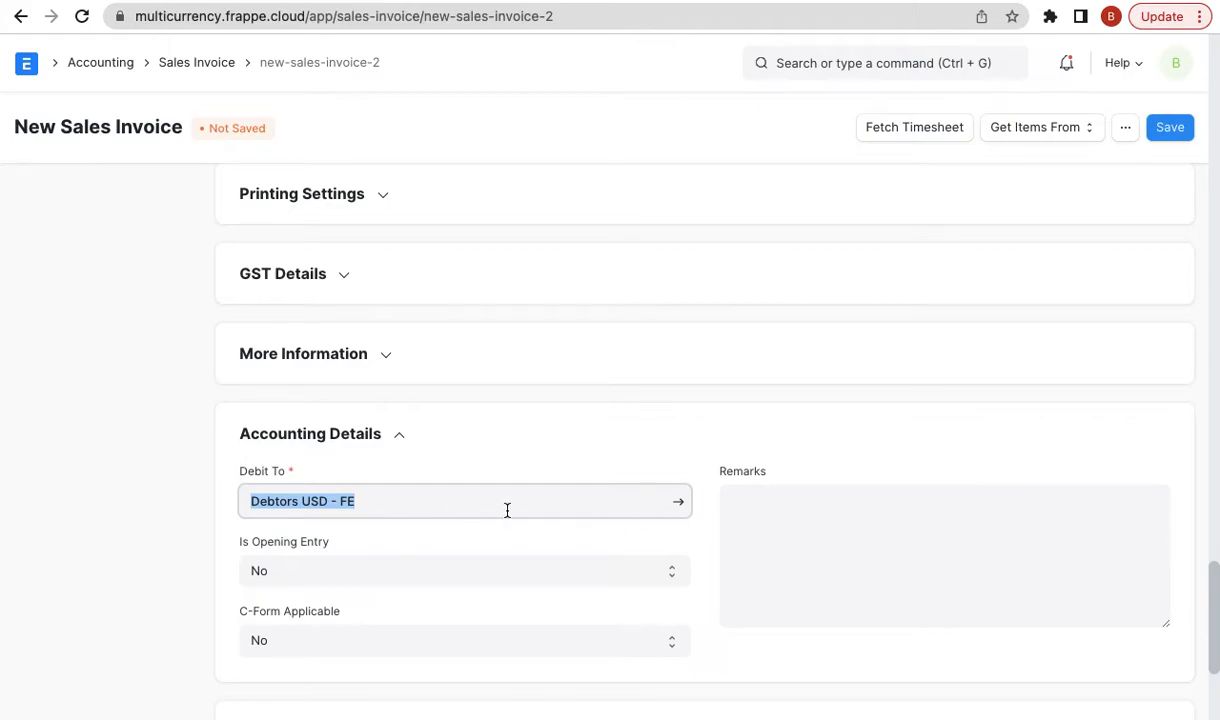
click(315, 510)
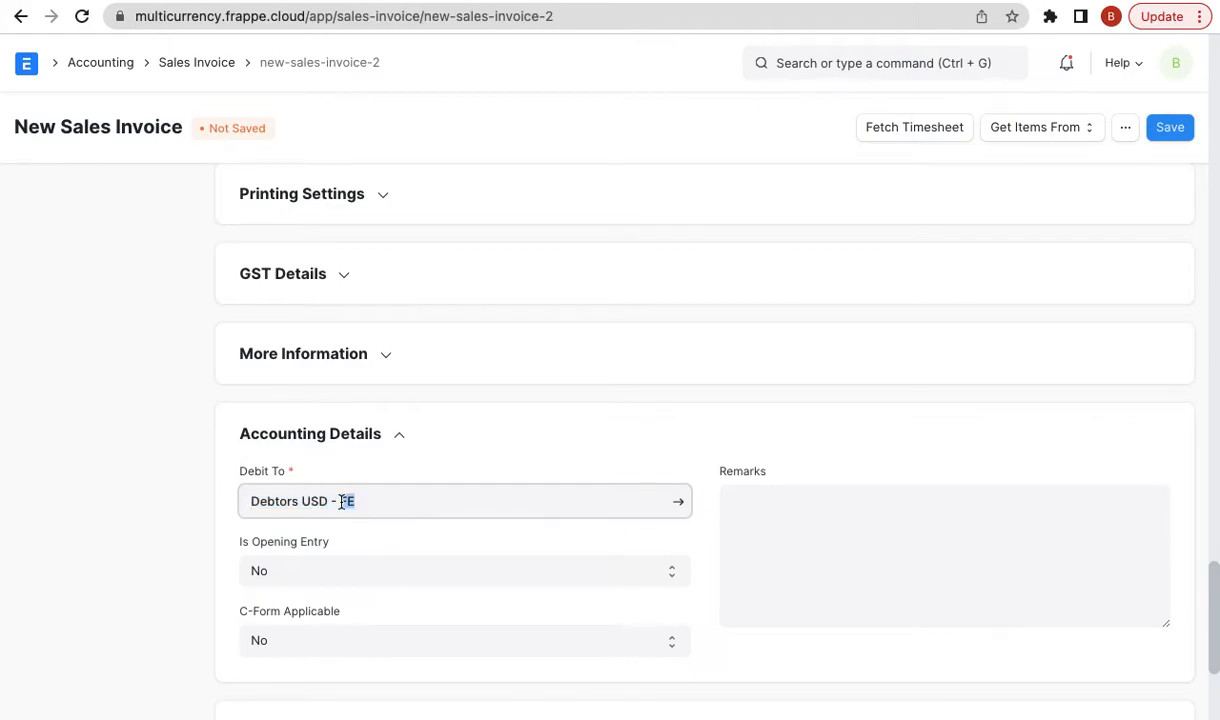
scroll(341, 505, up, 20)
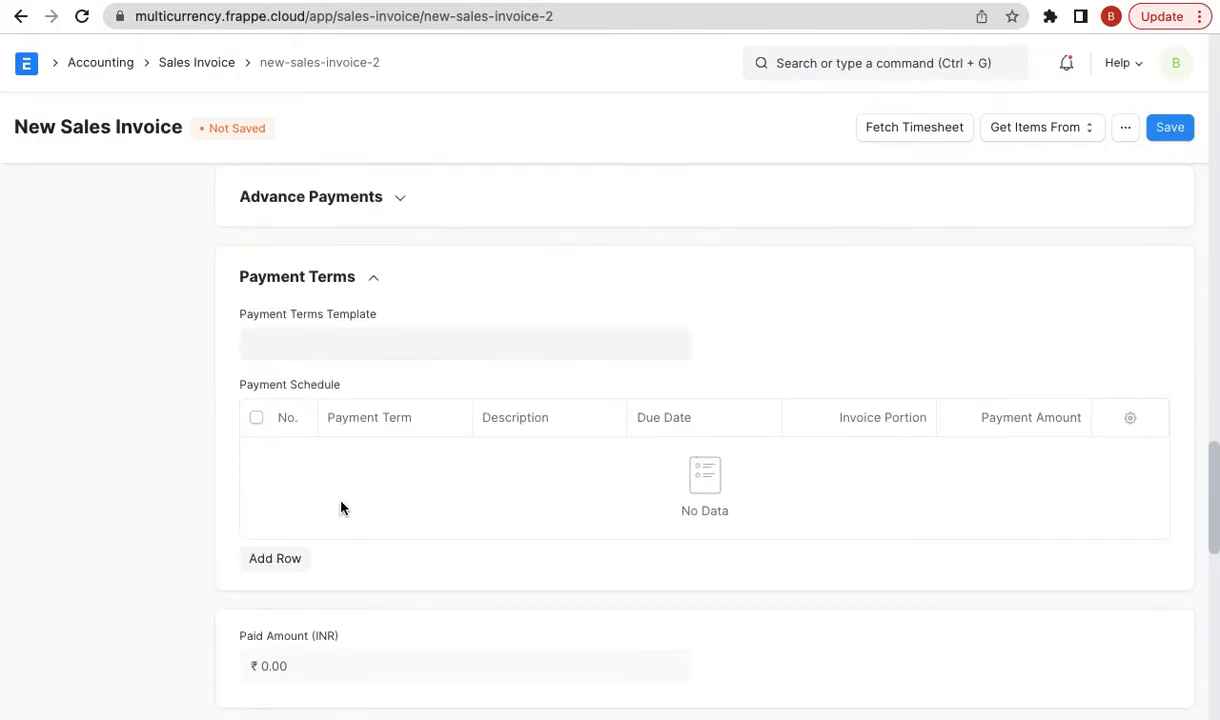
scroll(341, 506, up, 8)
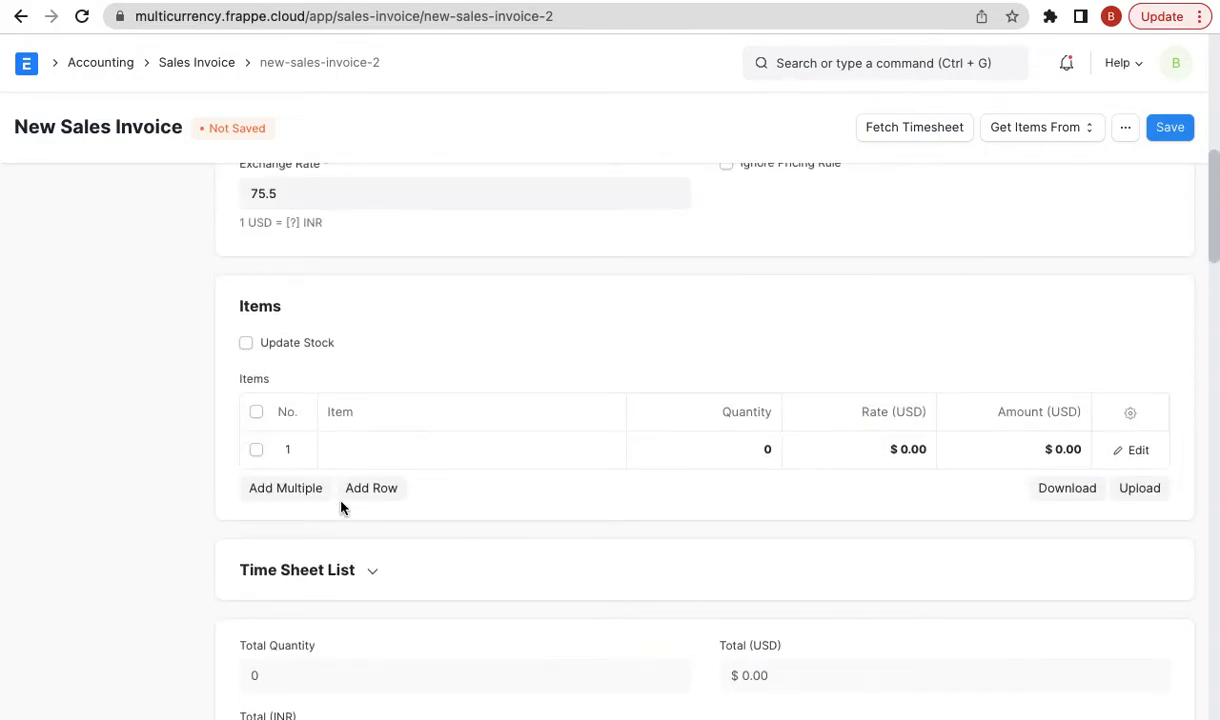
click(311, 413)
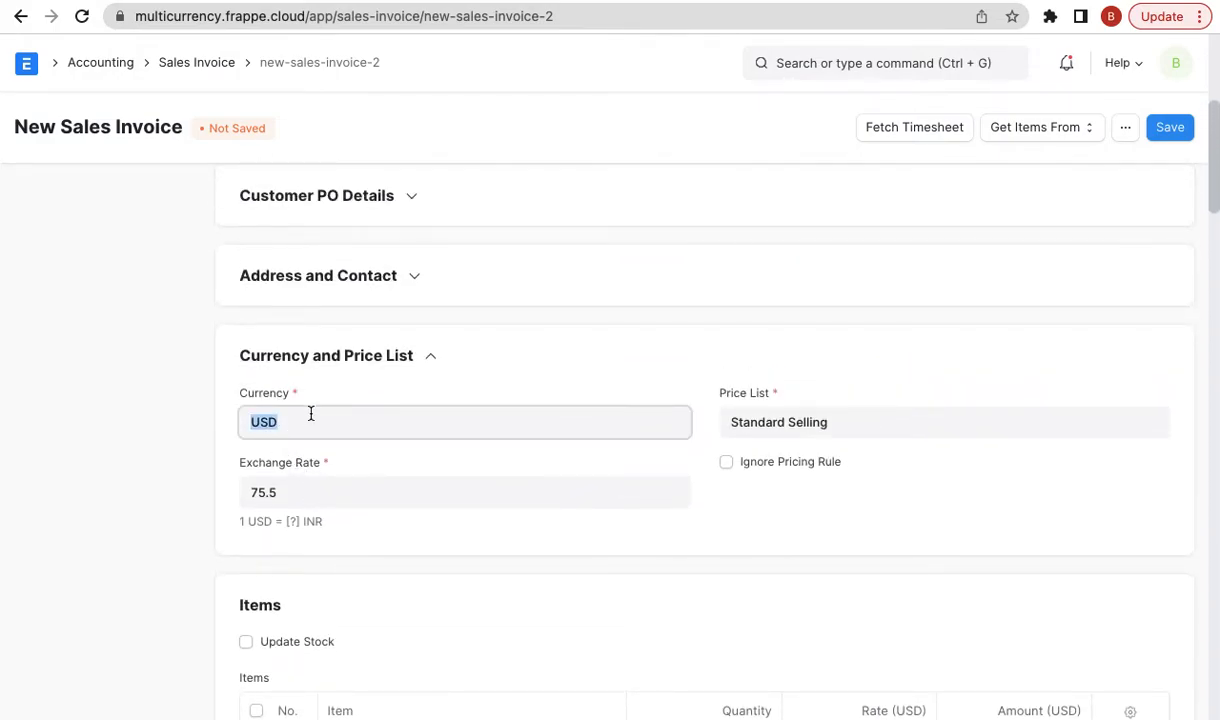
scroll(672, 428, down, 3)
- Add Consulting Service as the invoice item at a rate of 100
click(426, 569)
text(cons)
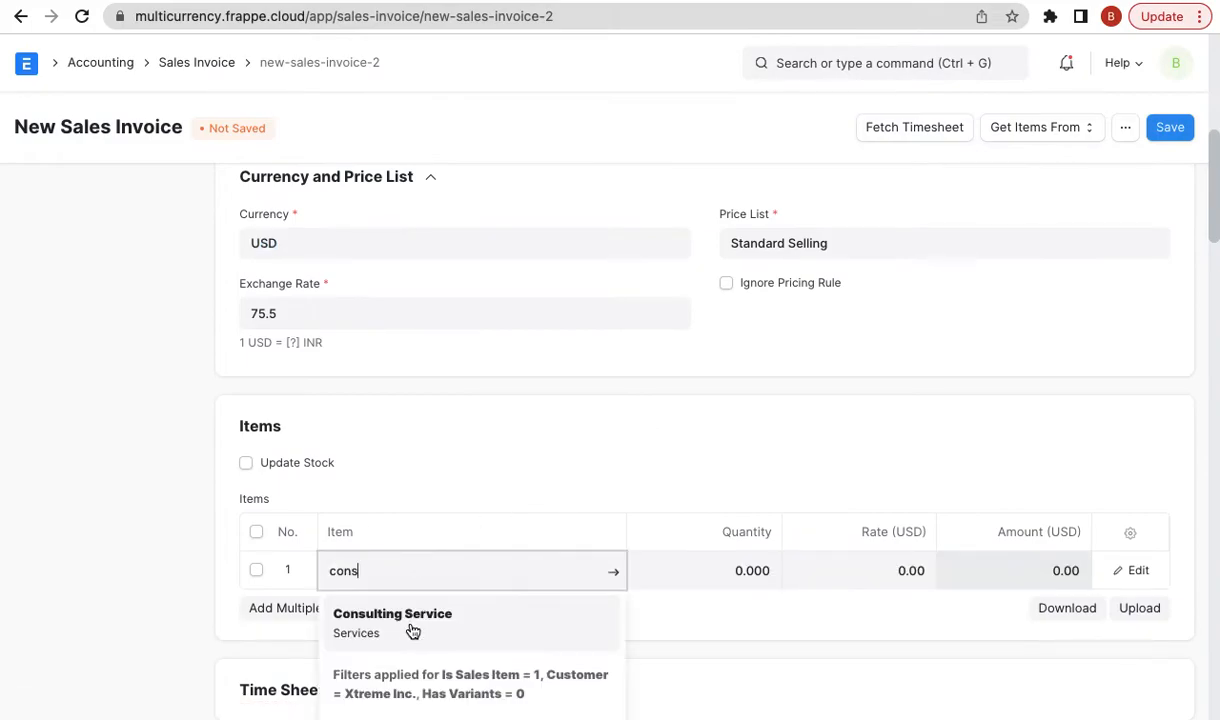
click(414, 626)
click(858, 405)
text(100)
click(145, 415)
scroll(878, 344, down, 5)
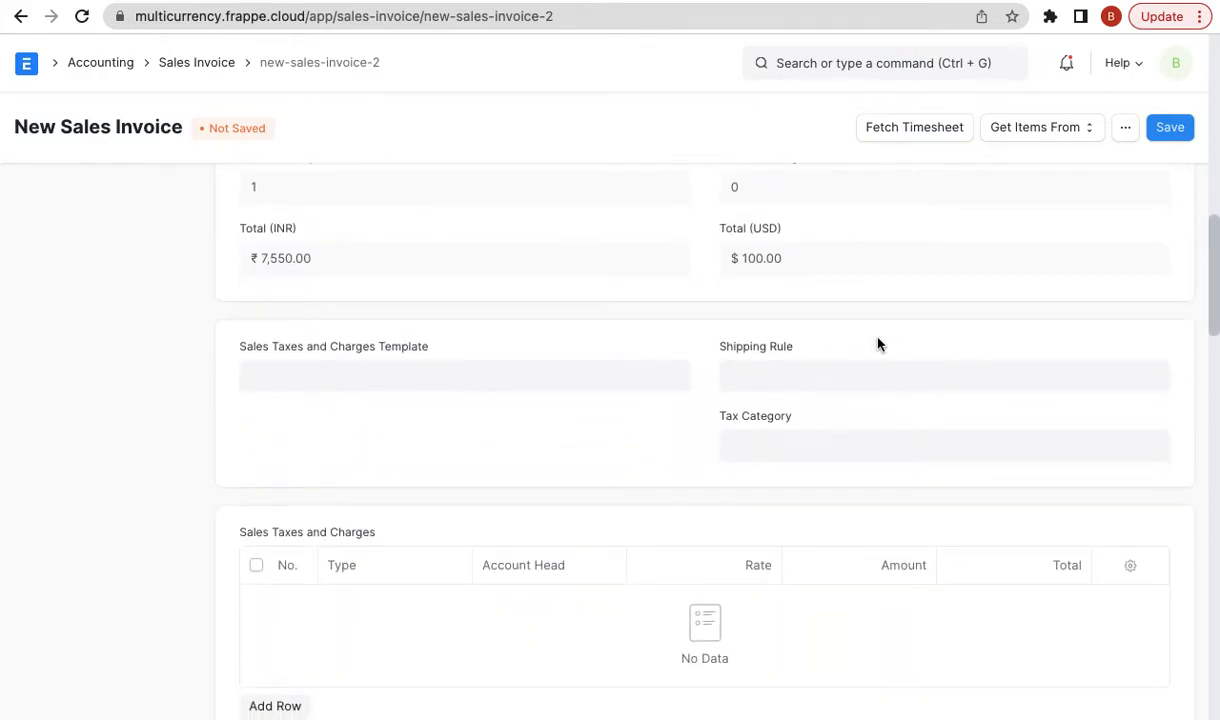
scroll(1016, 305, up, 10)
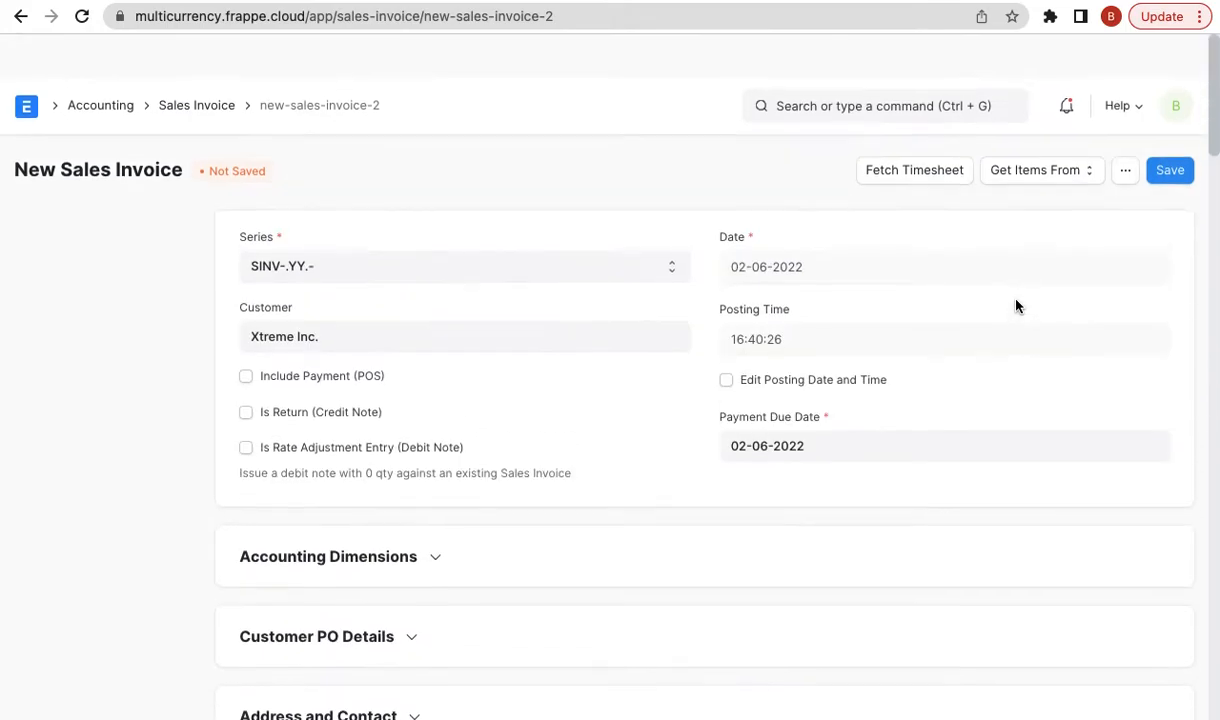
- Save the invoice and submit it, confirming permanent submission
click(1170, 128)
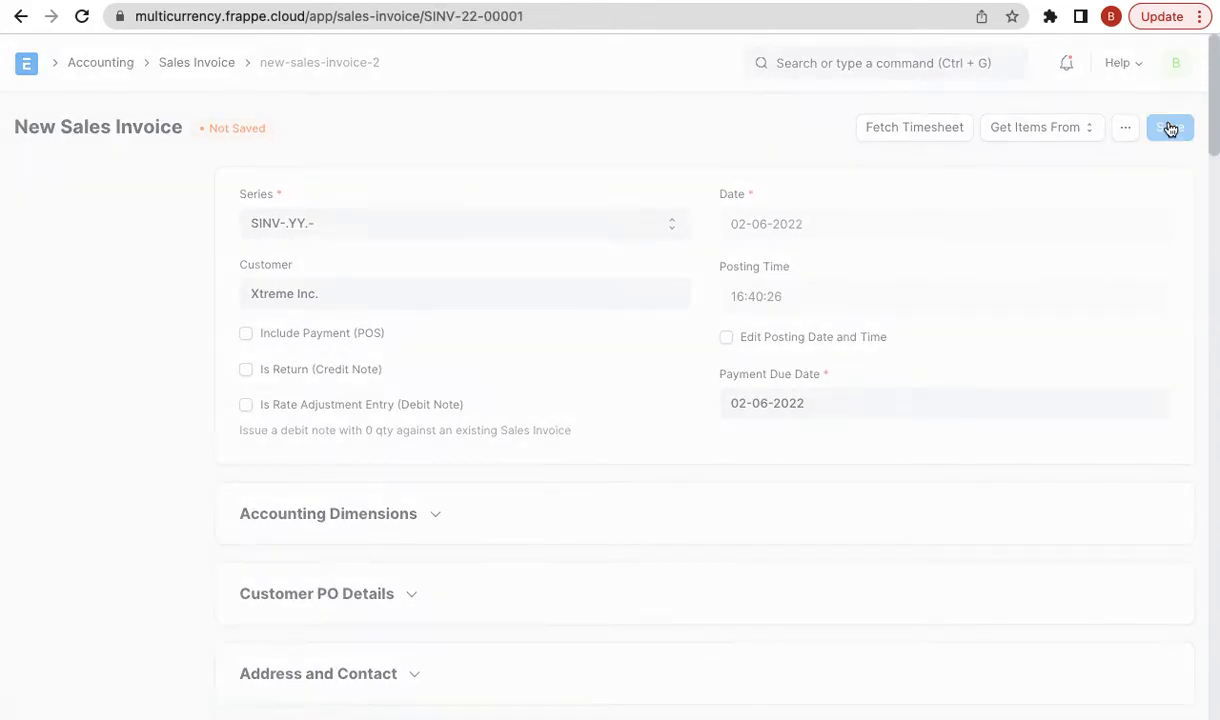
scroll(1141, 316, down, 2)
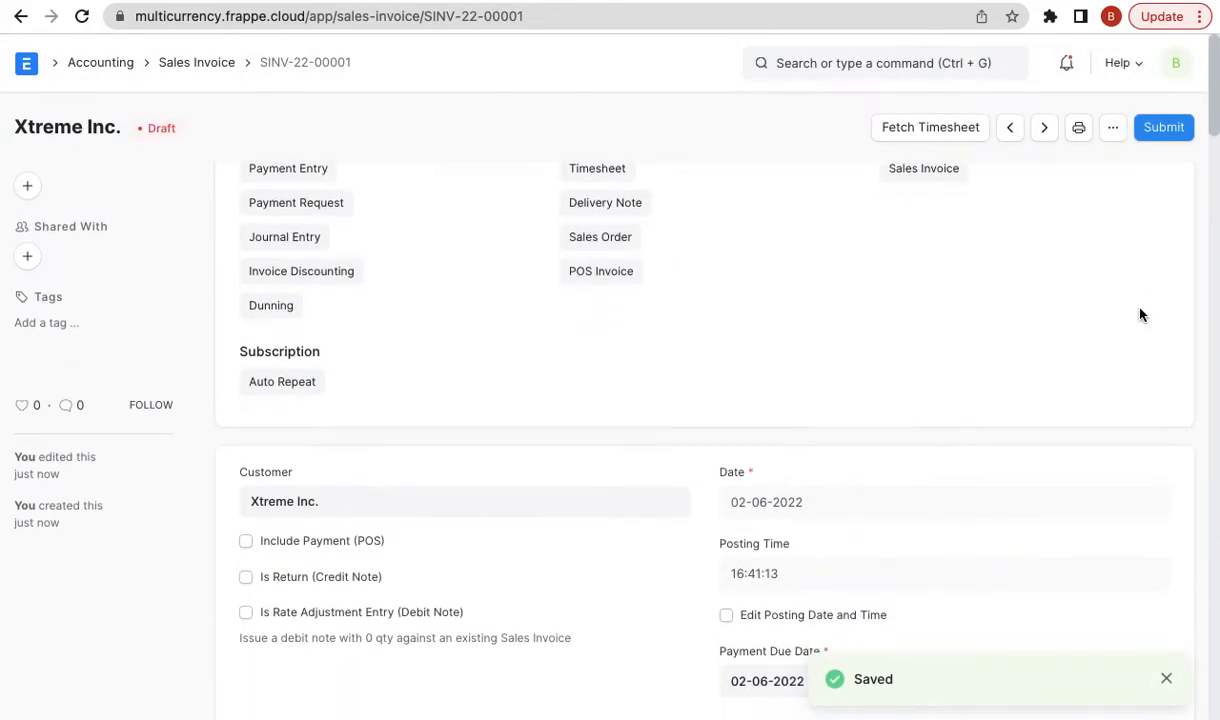
click(1163, 128)
click(785, 204)
scroll(652, 421, down, 20)
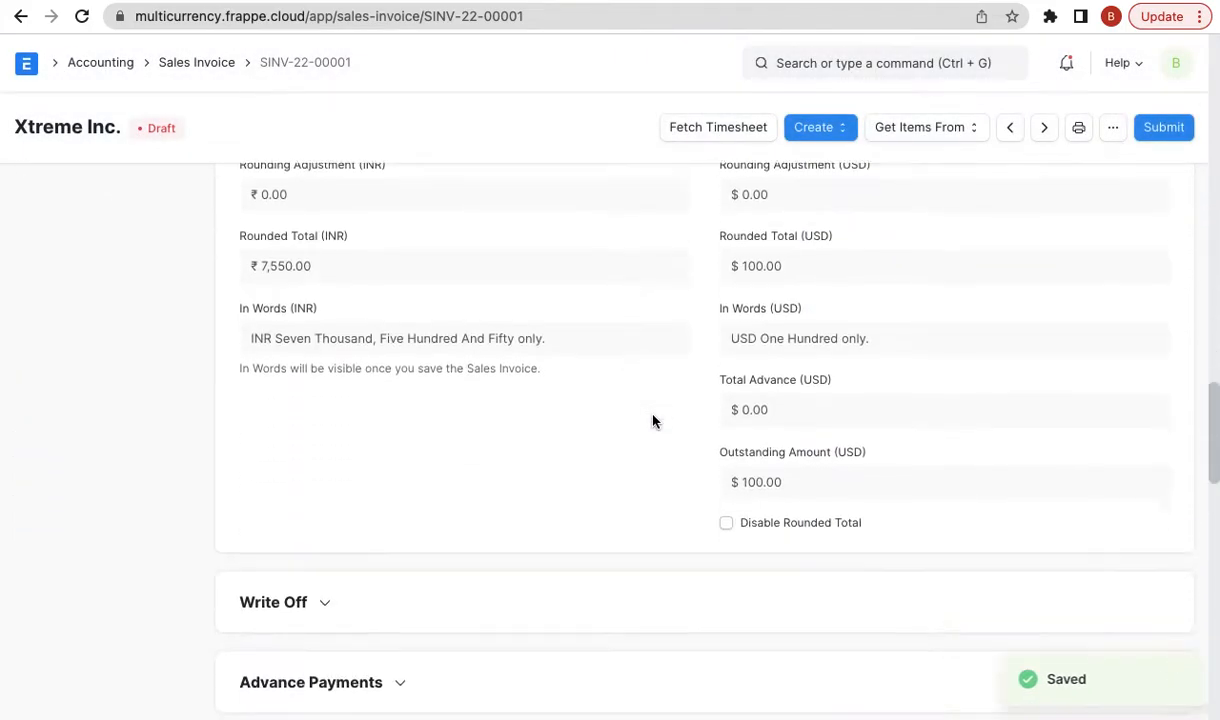
scroll(652, 421, up, 10)
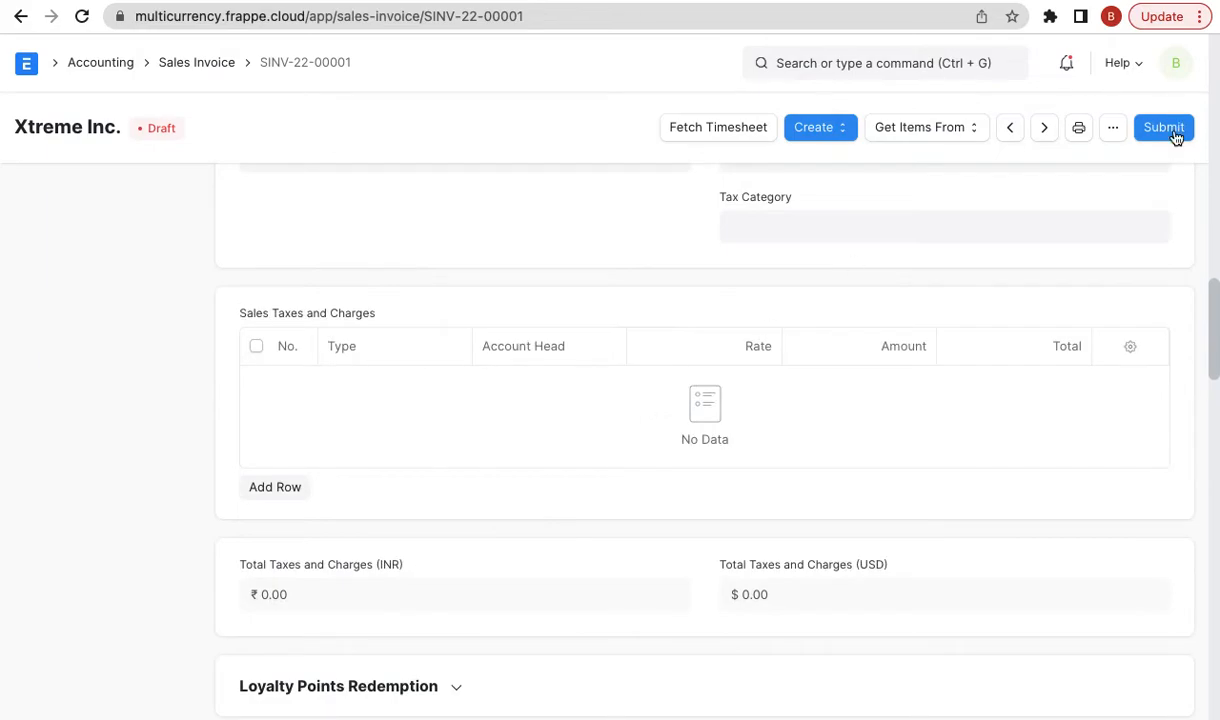
click(1165, 130)
click(838, 208)
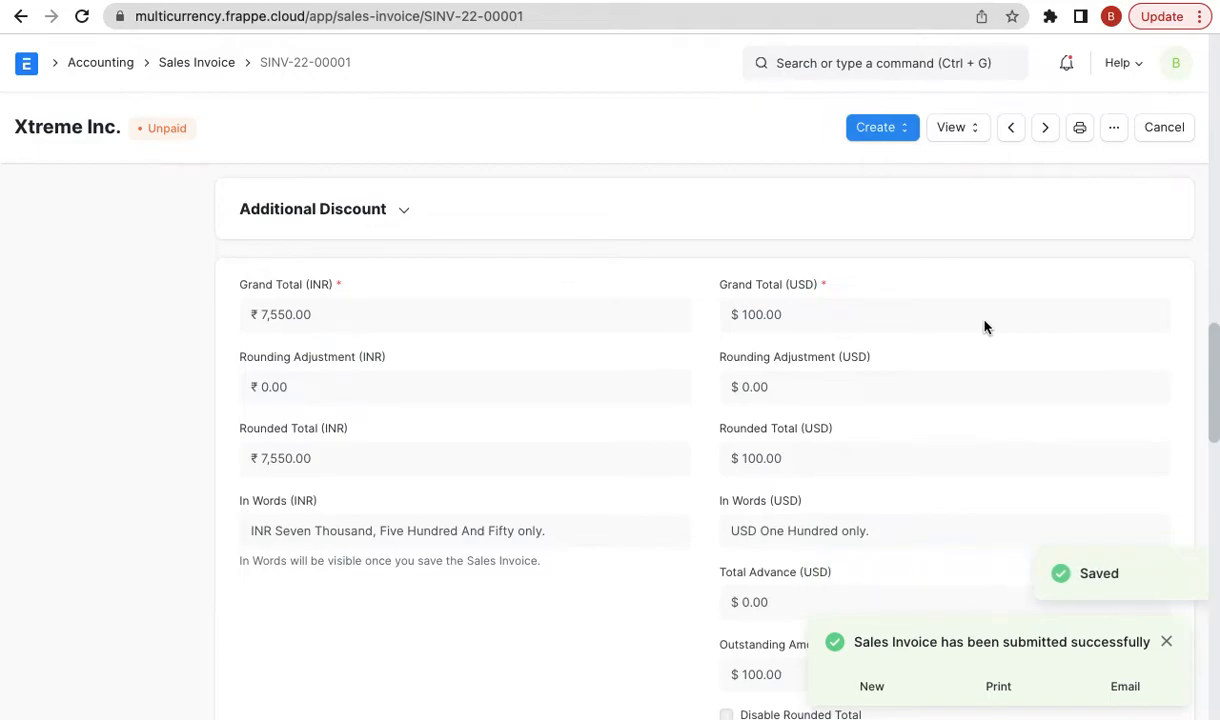
scroll(984, 327, up, 5)
- Copy the invoice name and go to the GL Entry list
scroll(984, 327, up, 10)
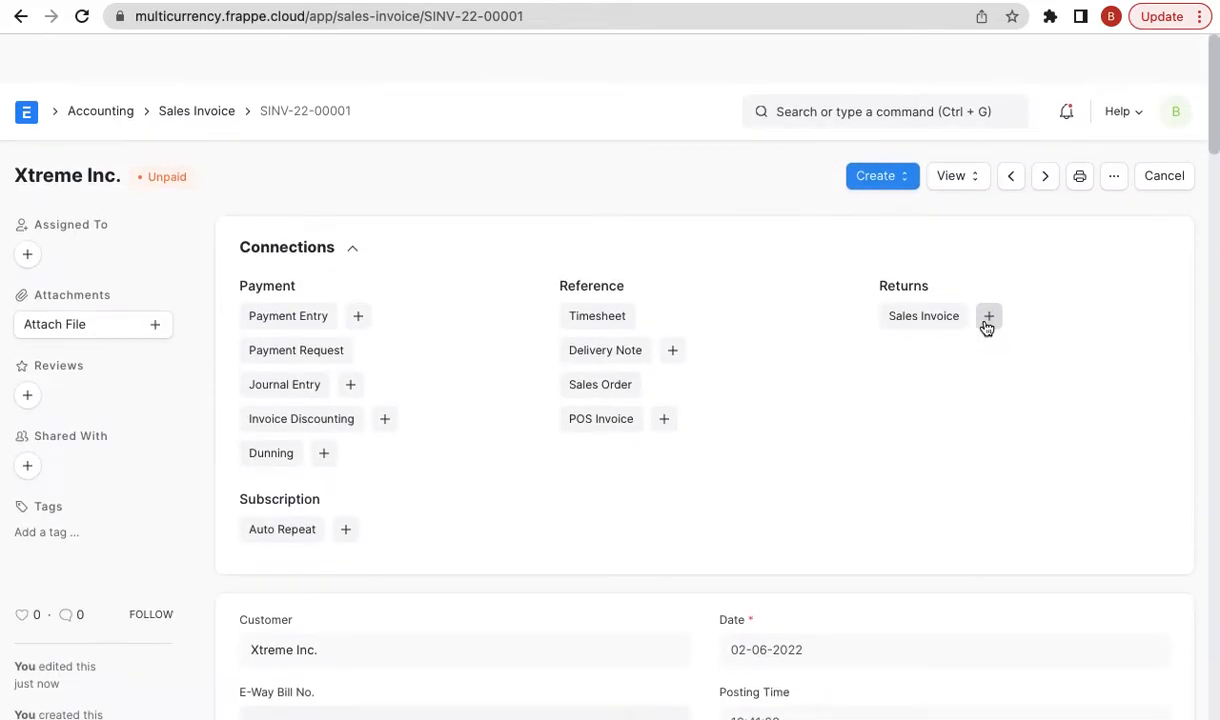
click(313, 64)
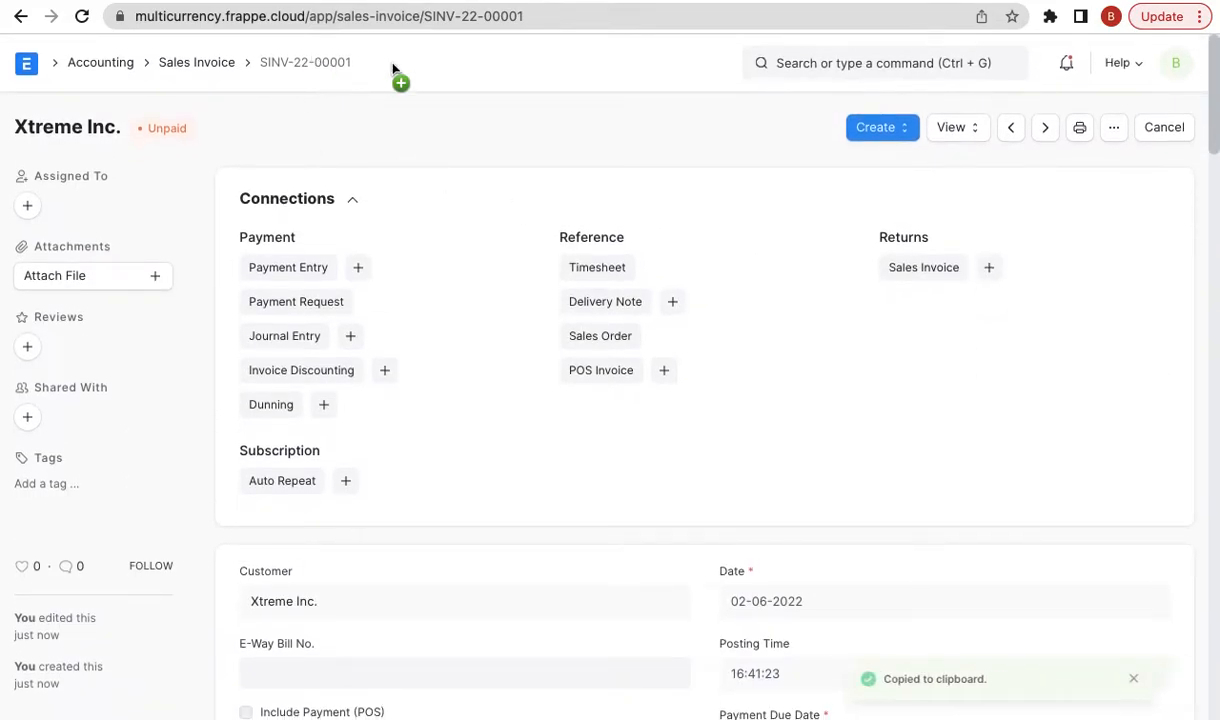
click(871, 62)
text(gl en)
key(Down)
key(Return)
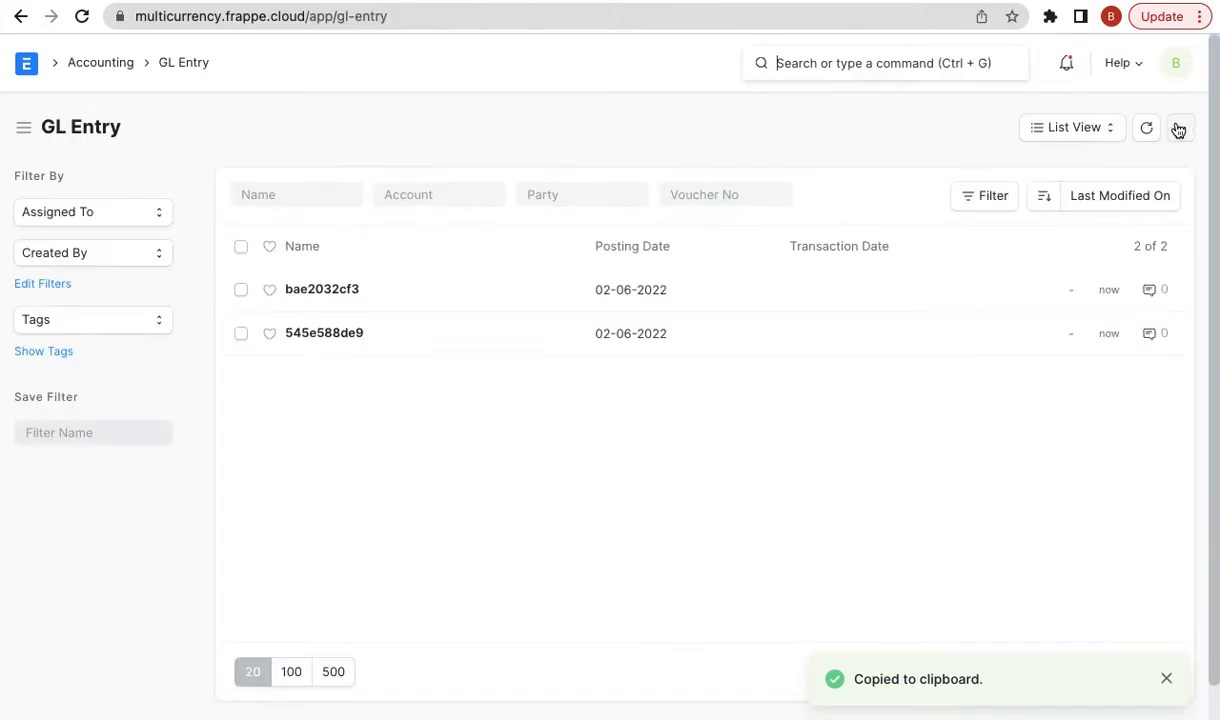
- Customize GL Entry so its Title Field is account, then return to the list
click(1179, 131)
click(1047, 392)
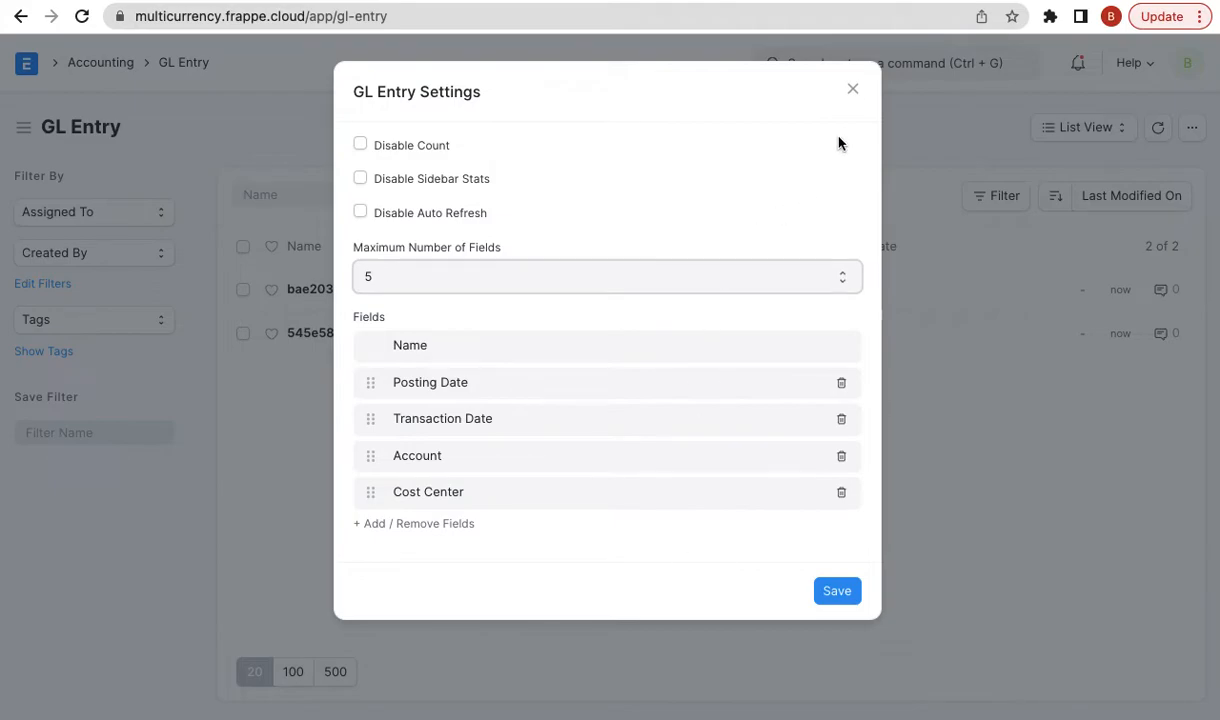
click(853, 89)
click(1179, 128)
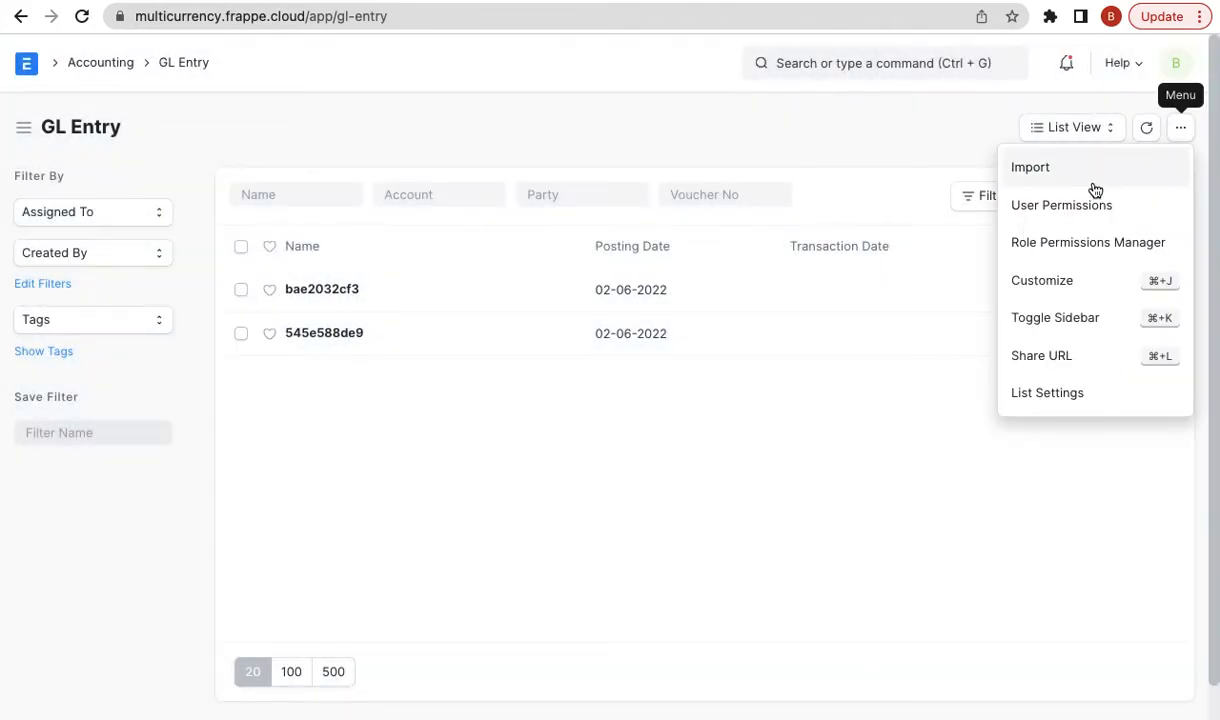
click(1052, 278)
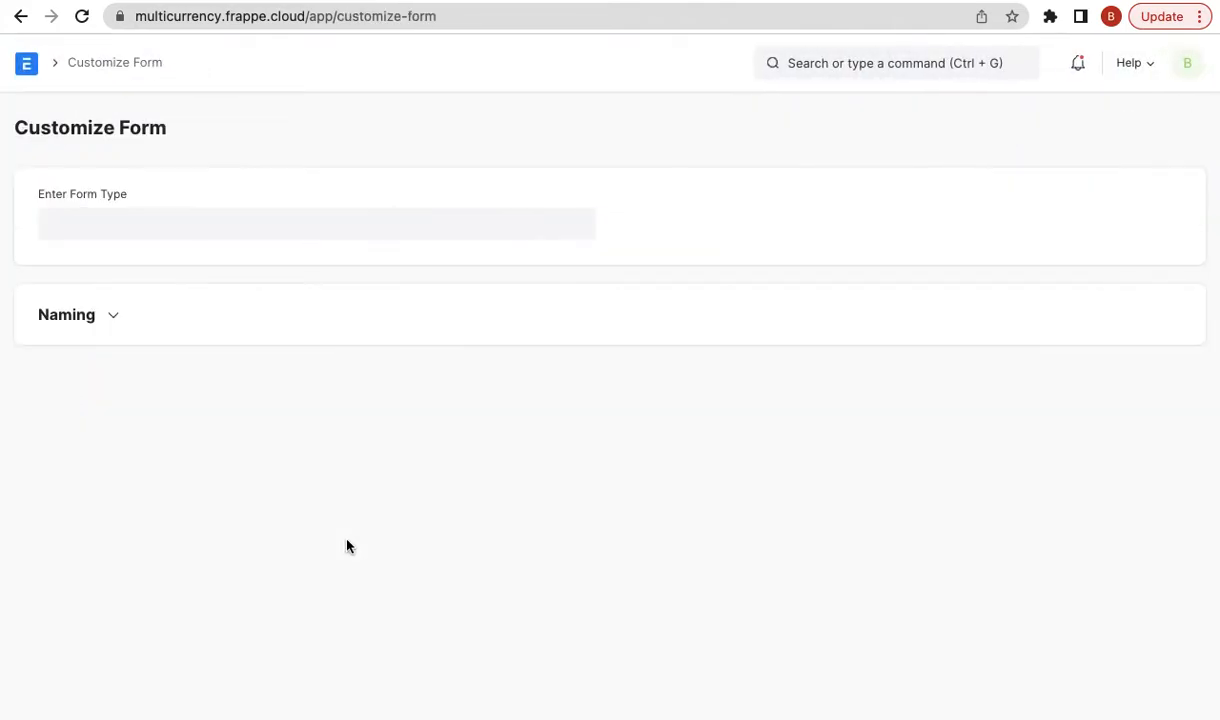
scroll(425, 462, down, 15)
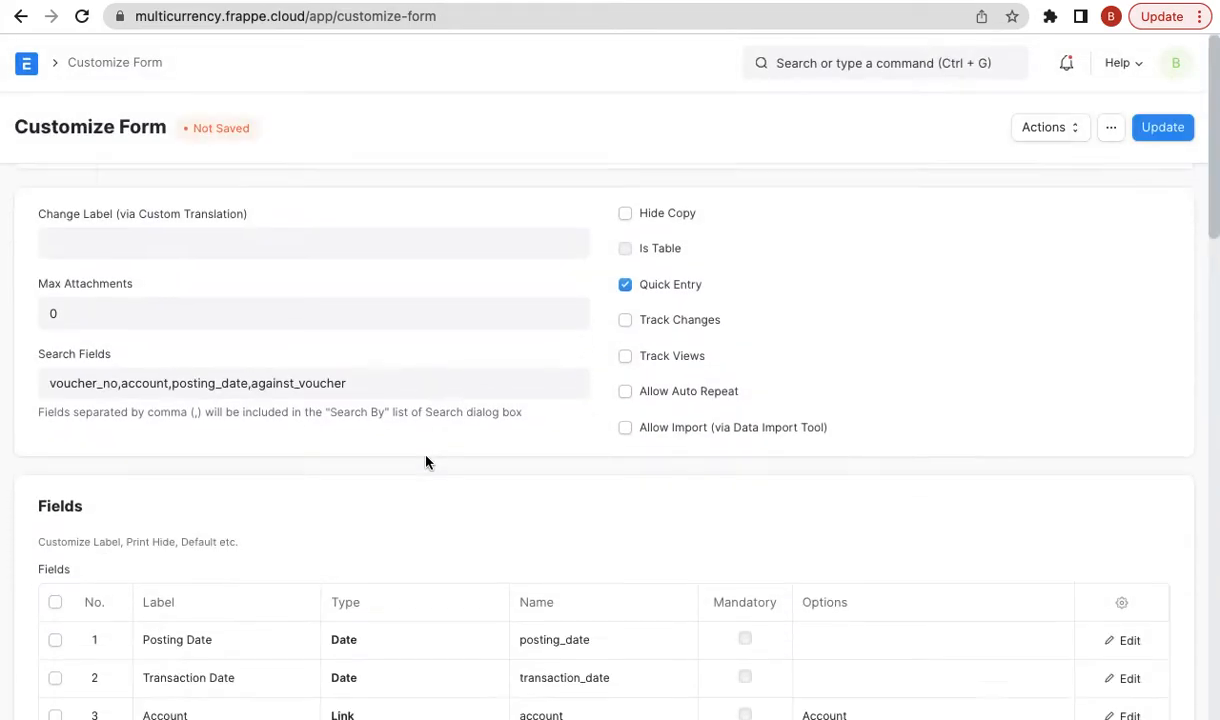
scroll(427, 463, down, 4)
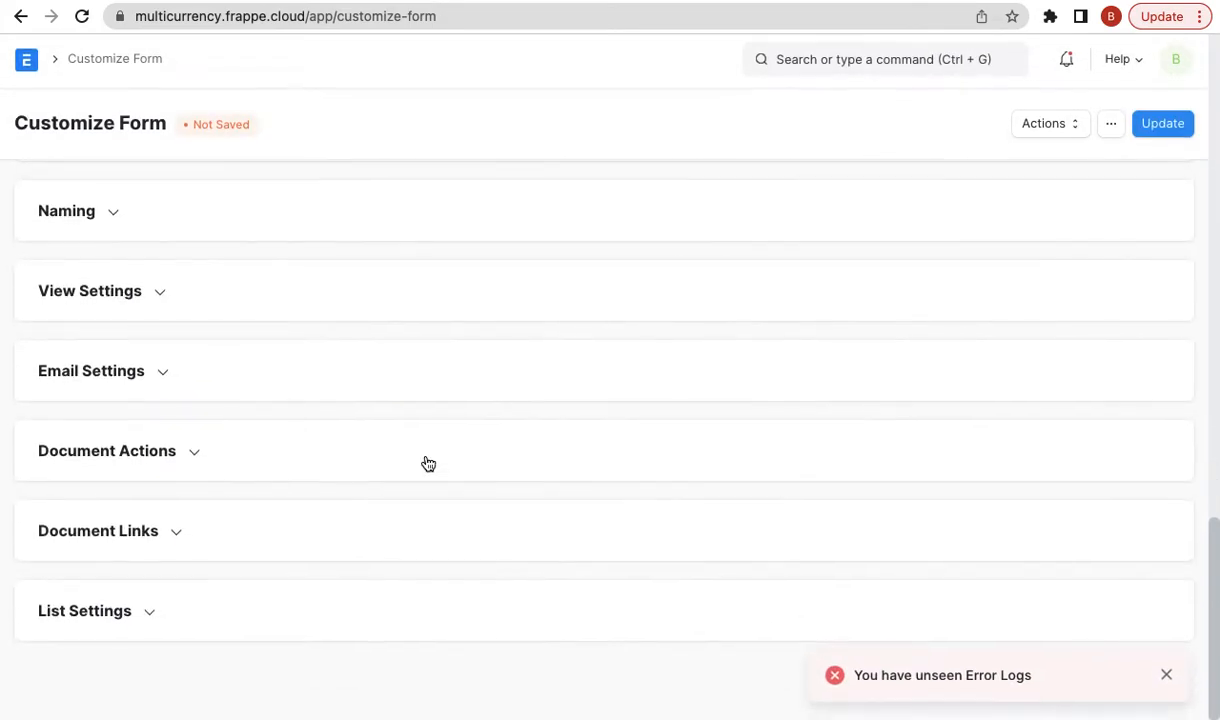
scroll(196, 338, up, 1)
click(127, 382)
click(106, 439)
text(account)
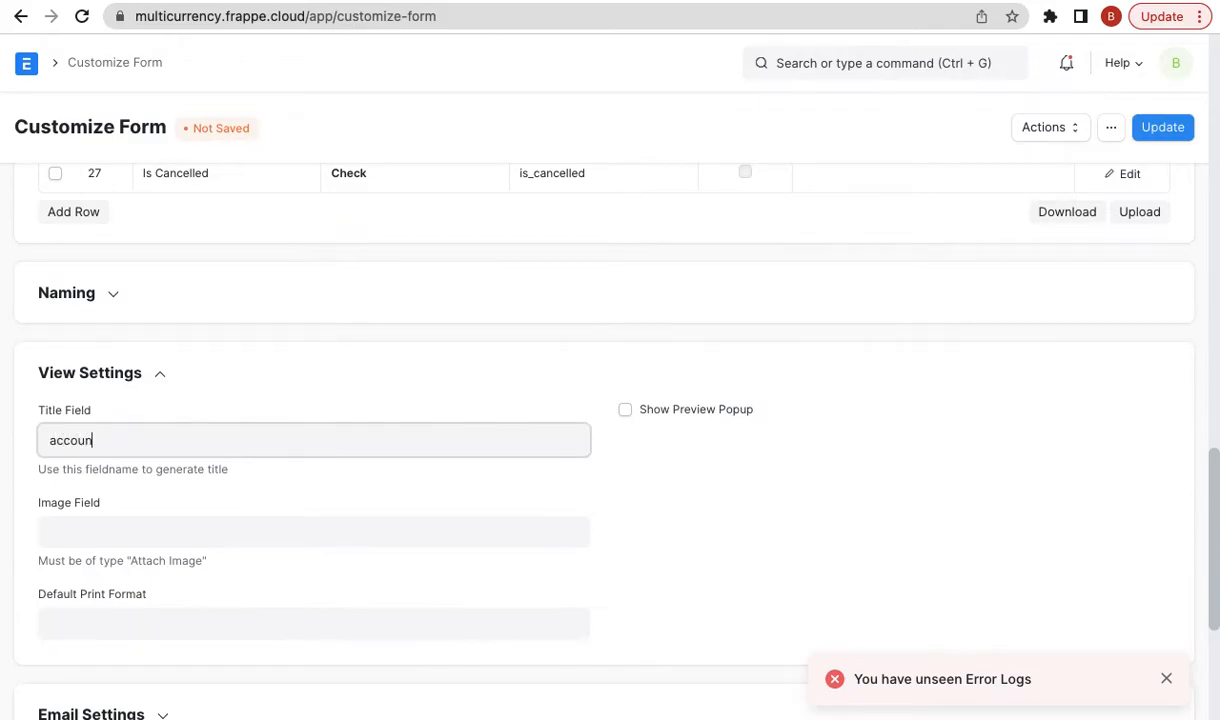
click(1163, 127)
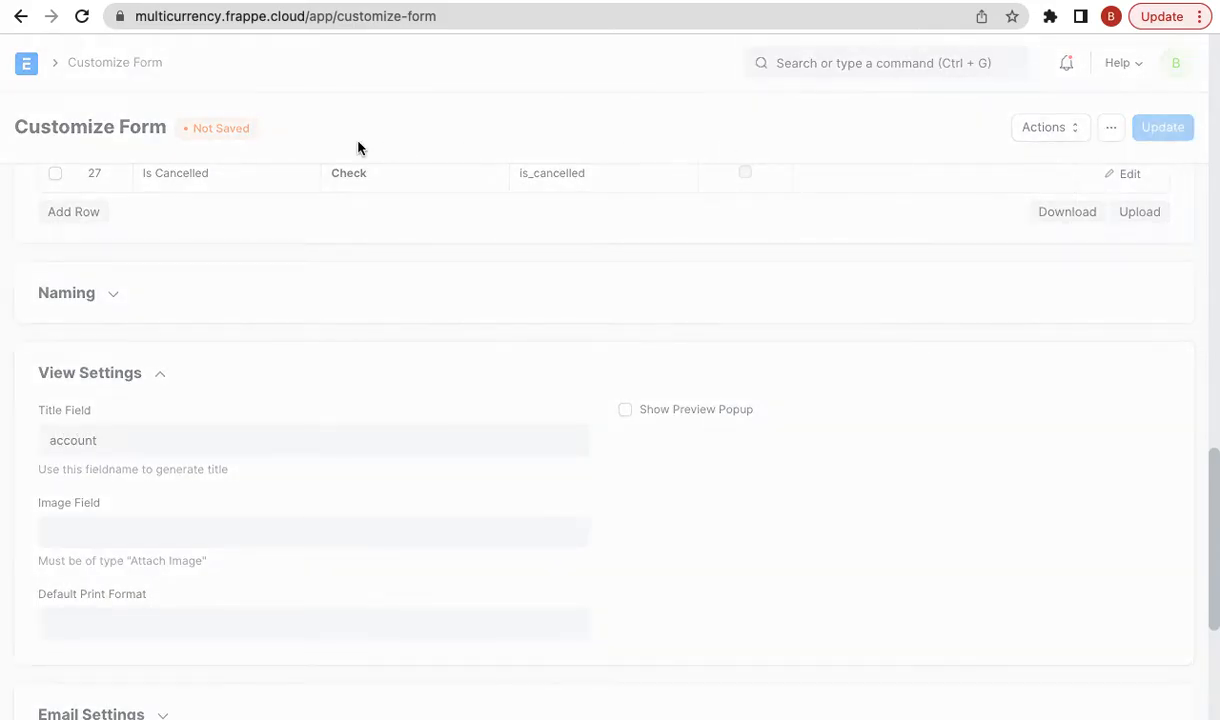
click(21, 16)
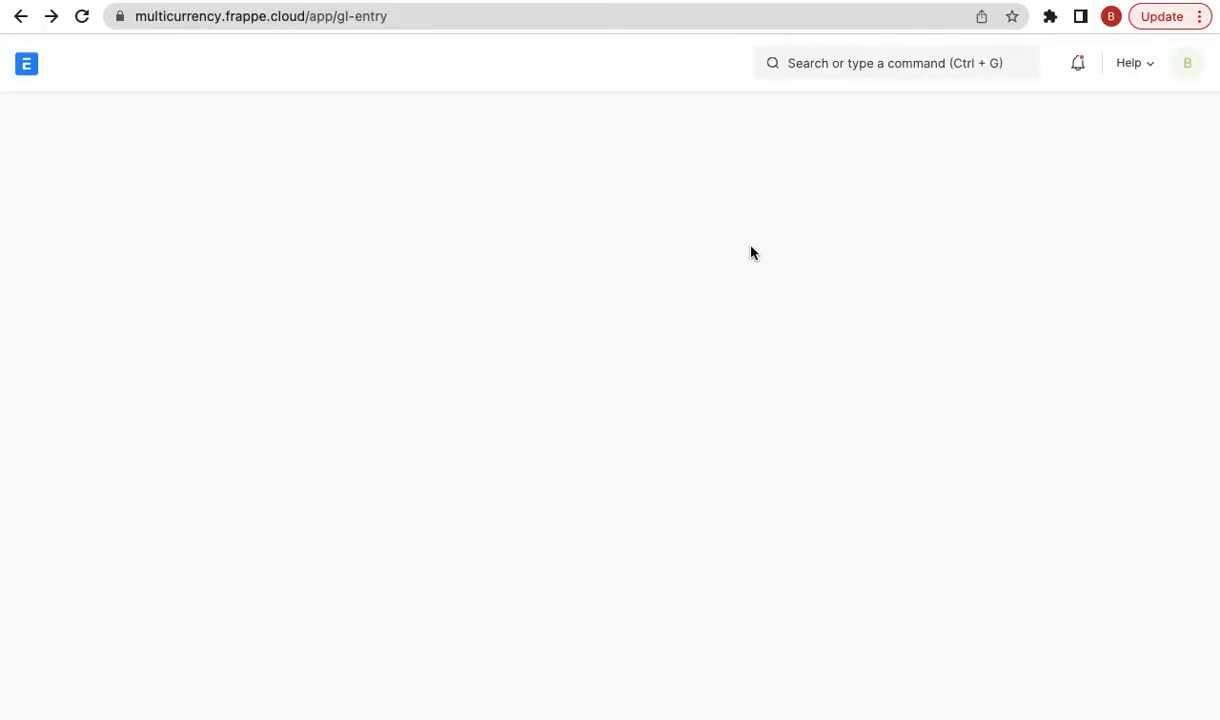
- Filter GL entries by the invoice's voucher number and open the Debtors USD - FE entry
click(735, 195)
key(super+v)
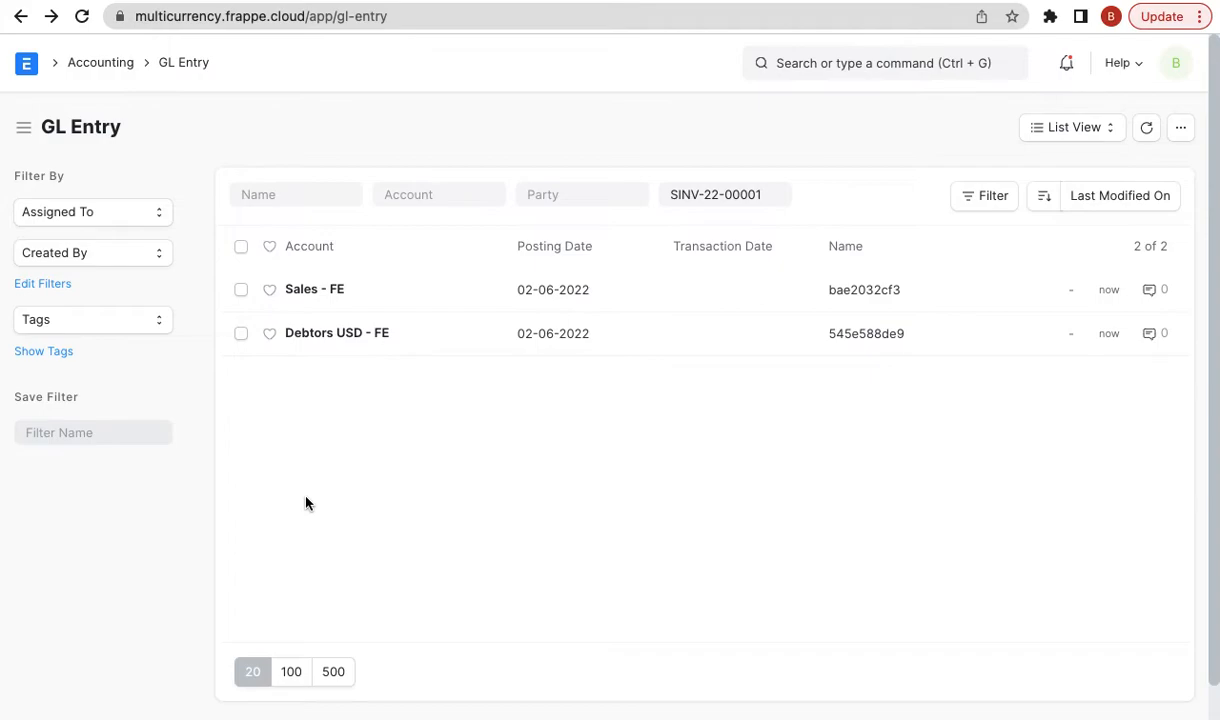
click(342, 336)
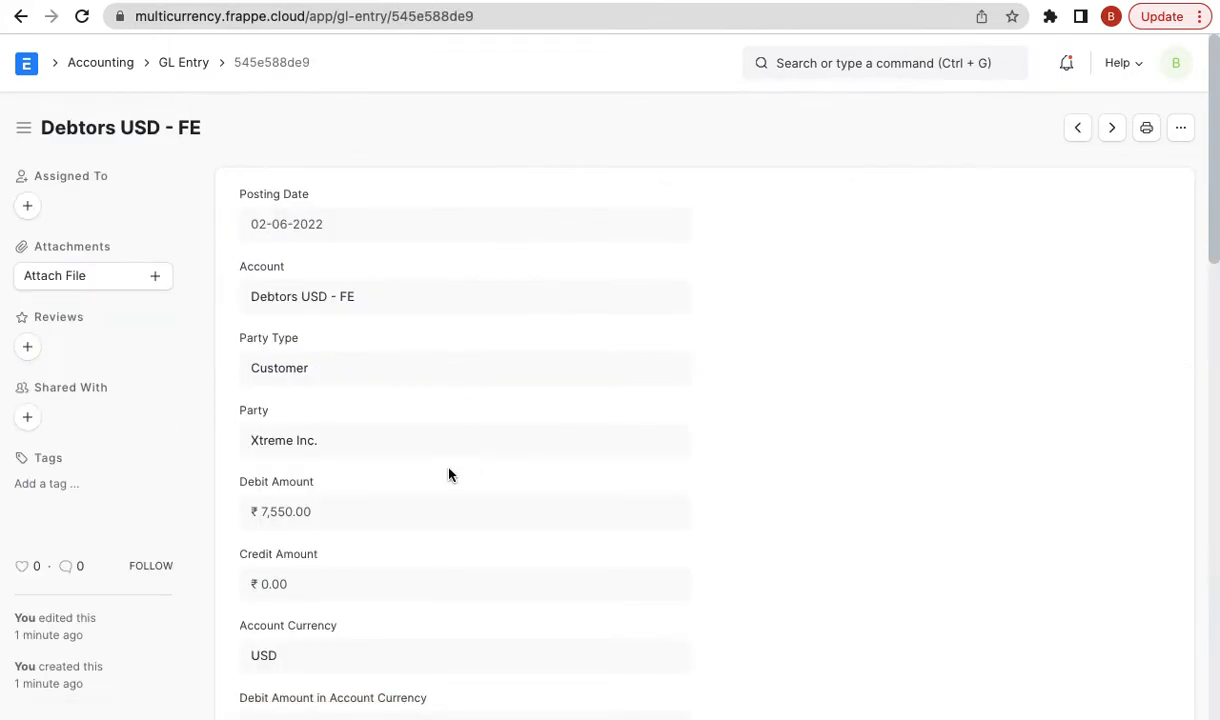
scroll(449, 474, down, 1)
- Highlight the ₹7,550.00 debit amount and $100.00 account-currency debit, then go back
triple_click(320, 471)
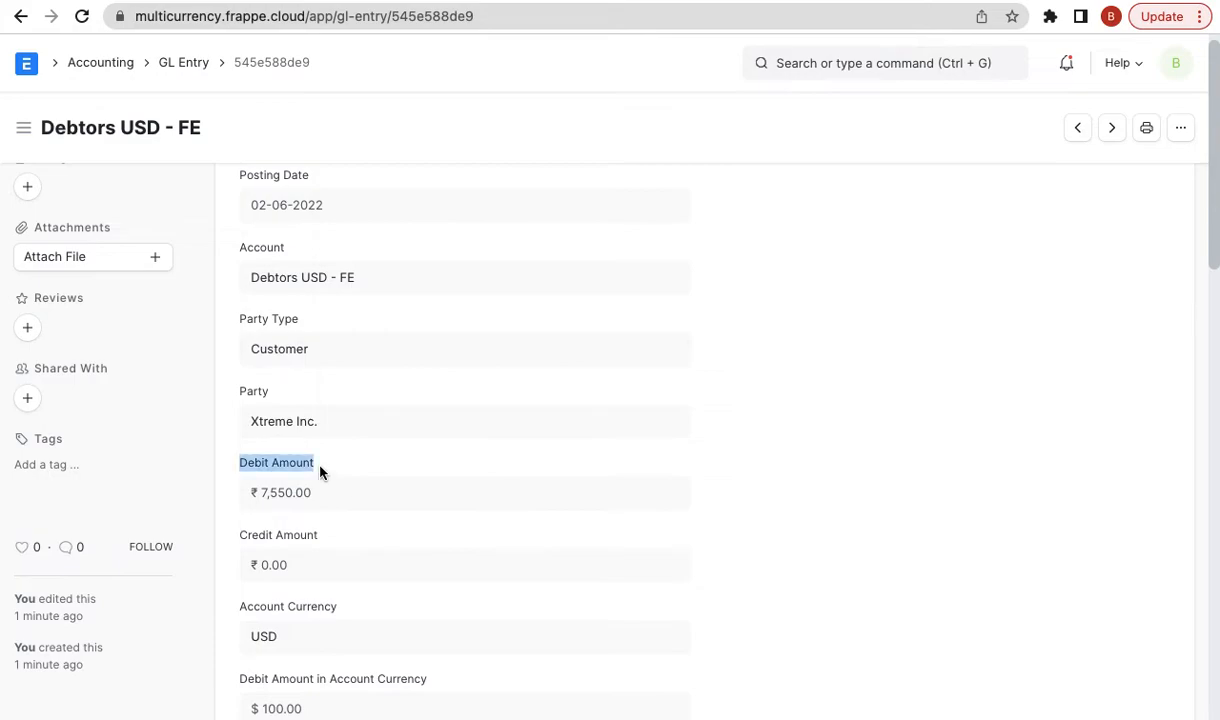
scroll(321, 480, down, 3)
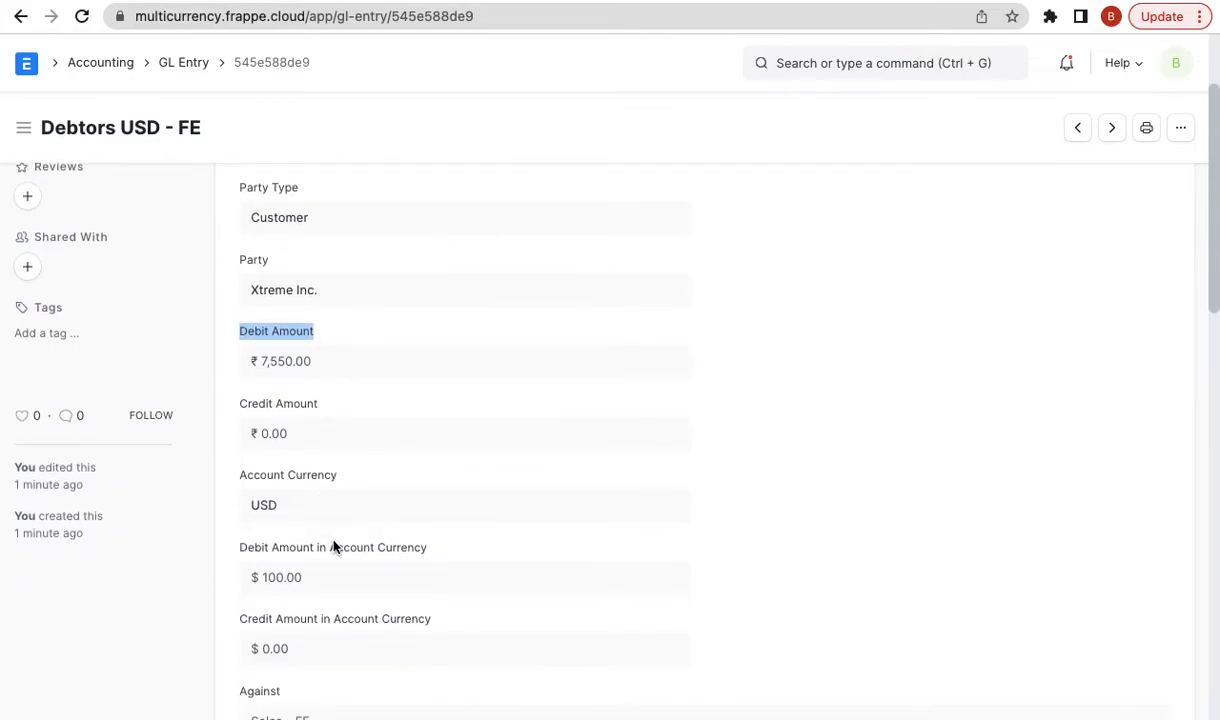
triple_click(357, 547)
scroll(407, 550, down, 1)
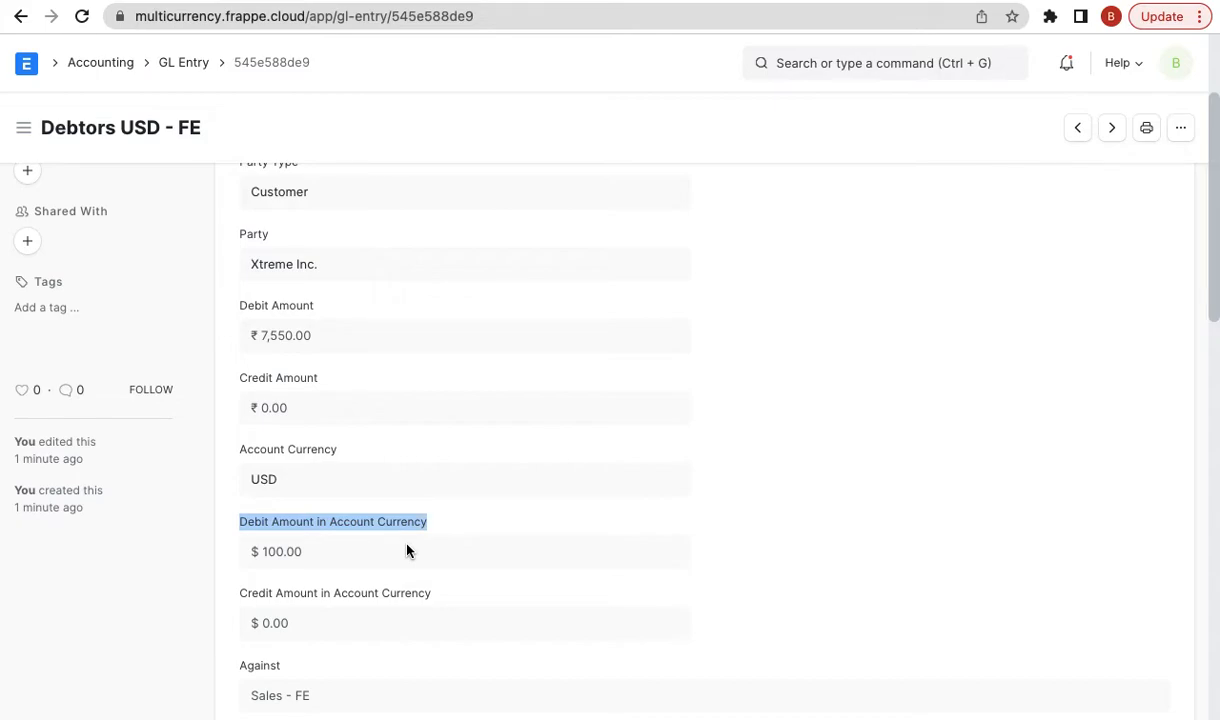
triple_click(334, 347)
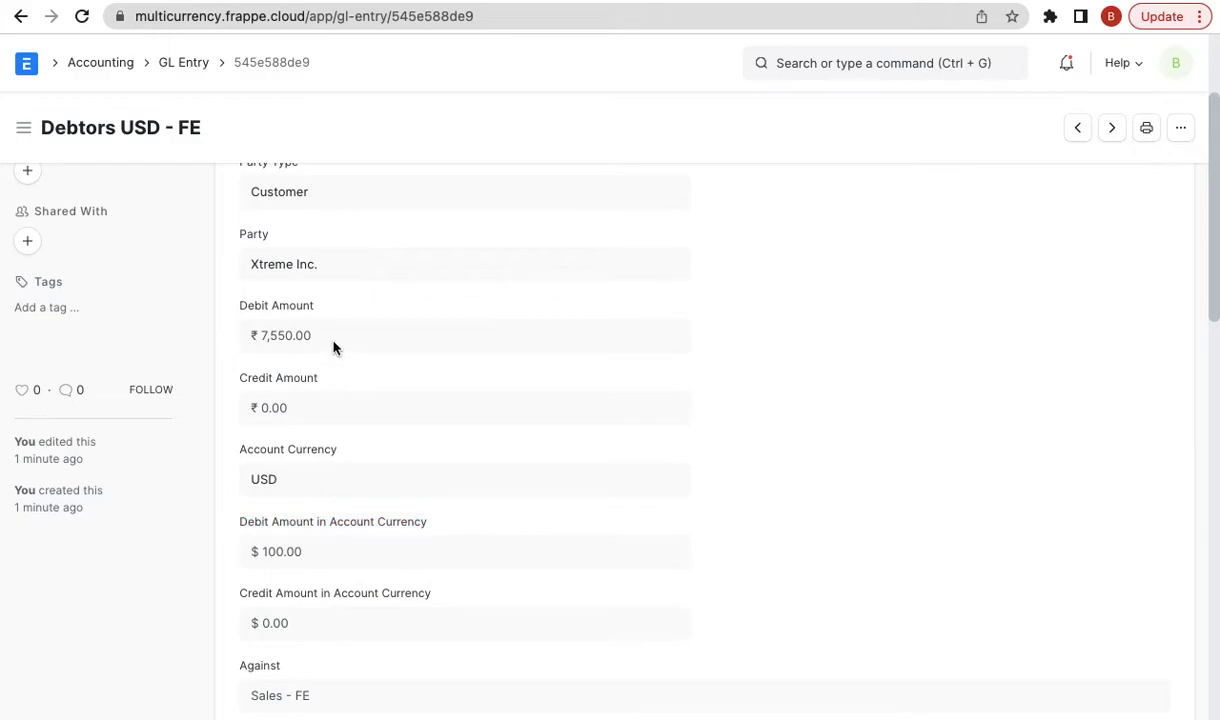
triple_click(346, 556)
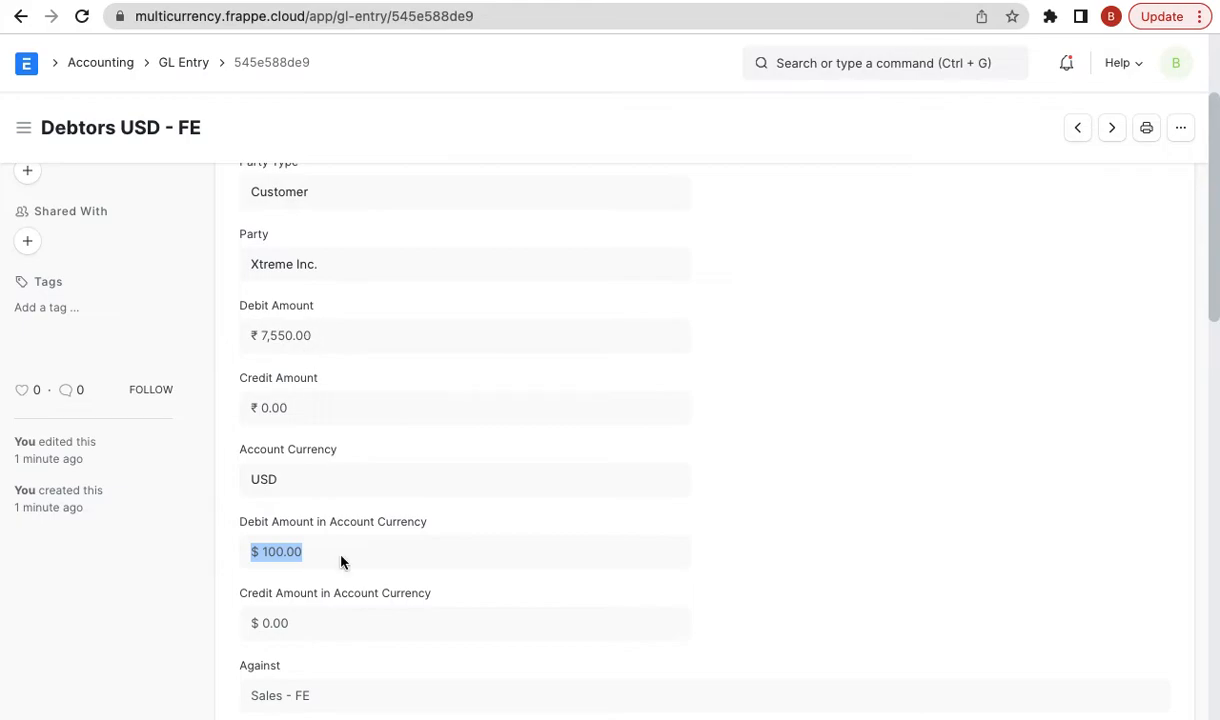
scroll(742, 289, up, 2)
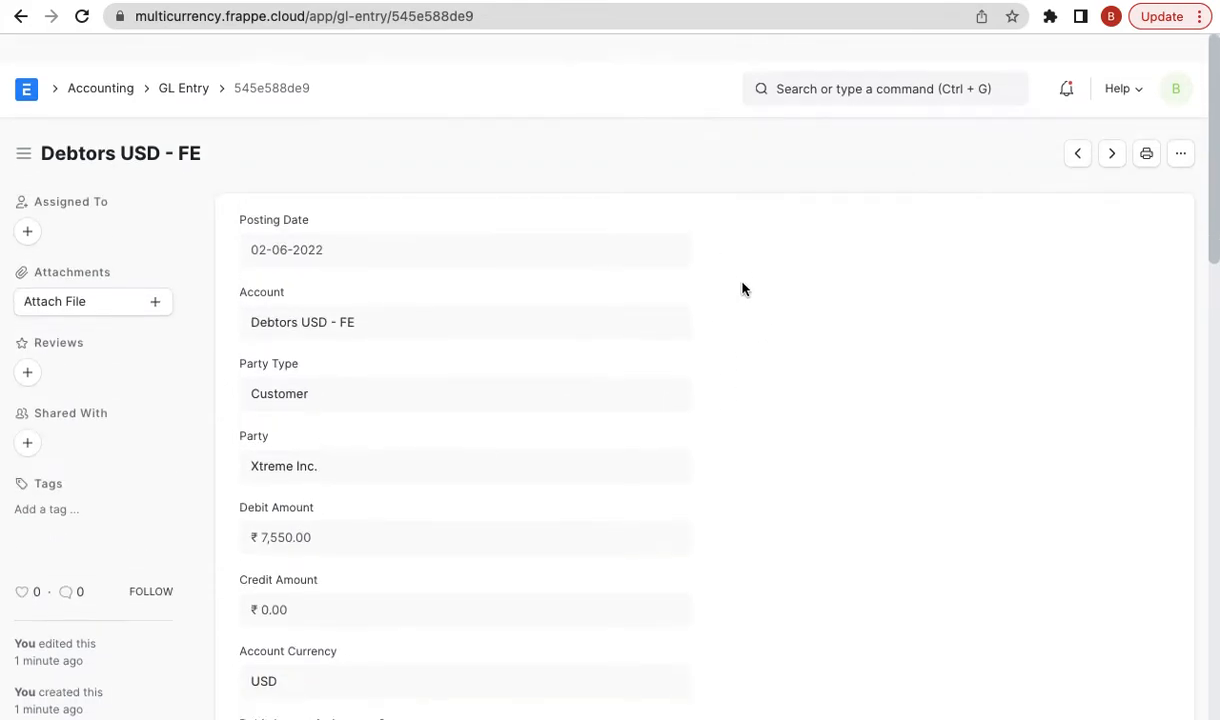
scroll(742, 289, down, 2)
click(12, 22)
click(12, 27)
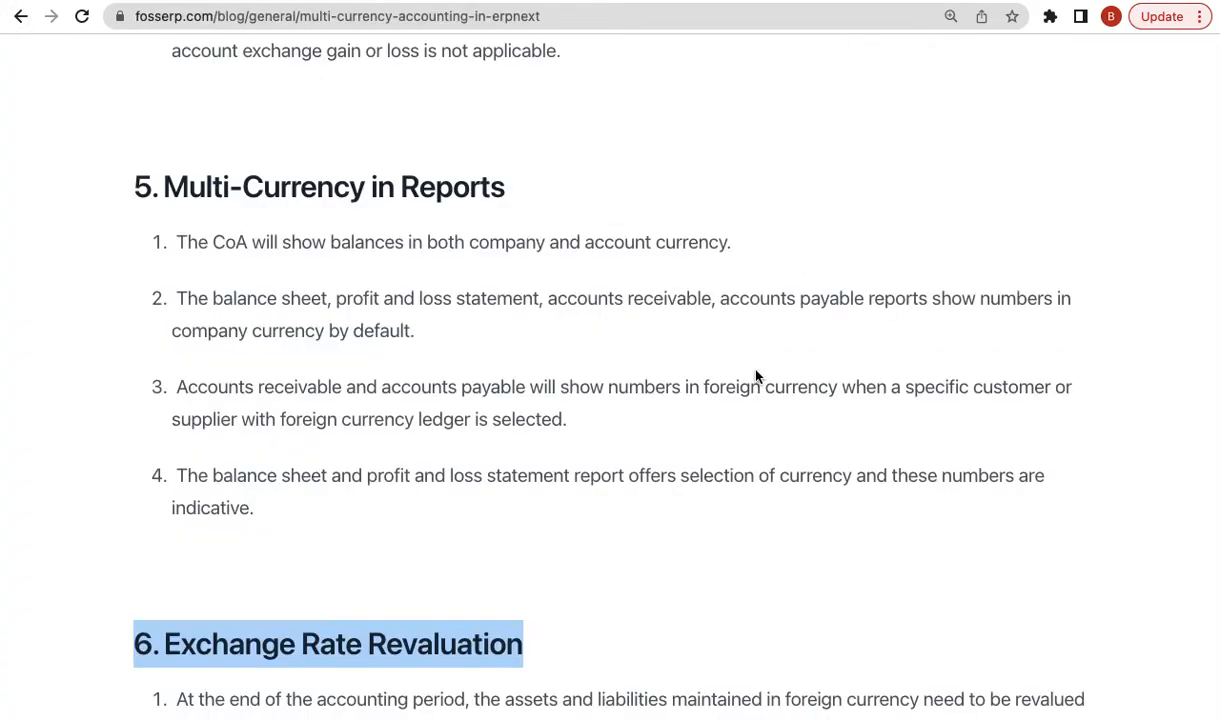
- Highlight the blog's section 4 paragraph on GL Entry currency fields, then return to ERPNext
scroll(687, 400, down, 3)
scroll(687, 436, up, 1)
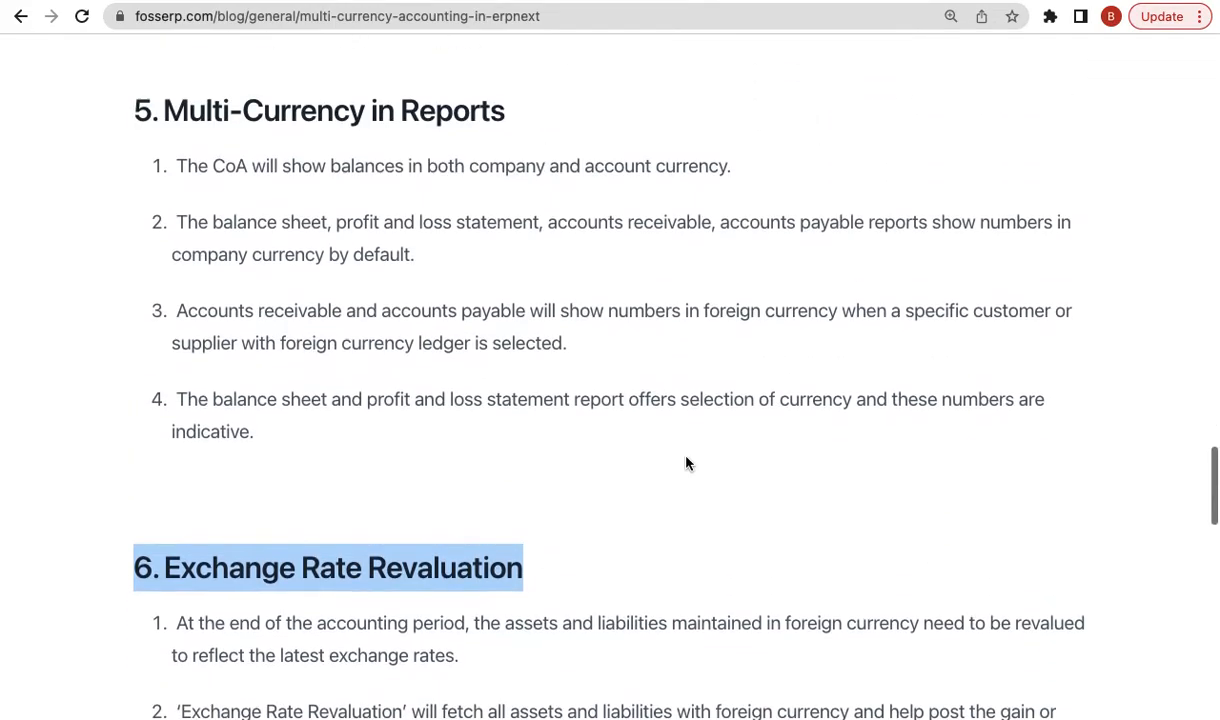
scroll(621, 346, up, 5)
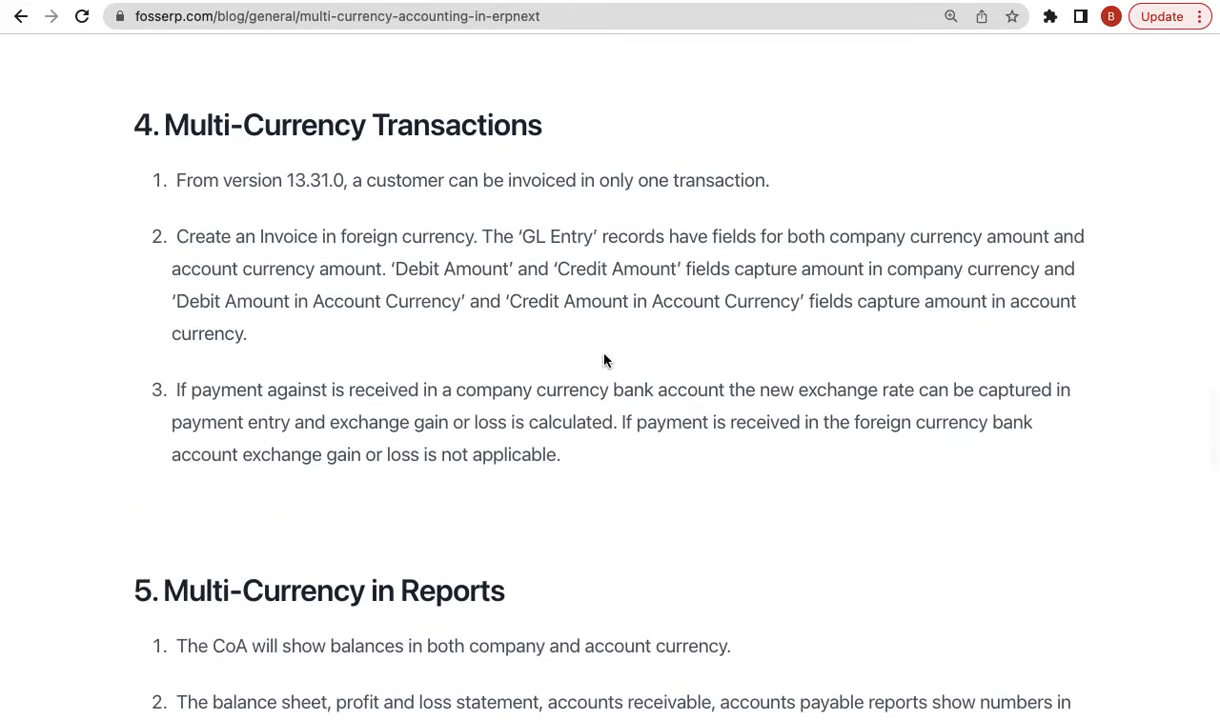
triple_click(686, 300)
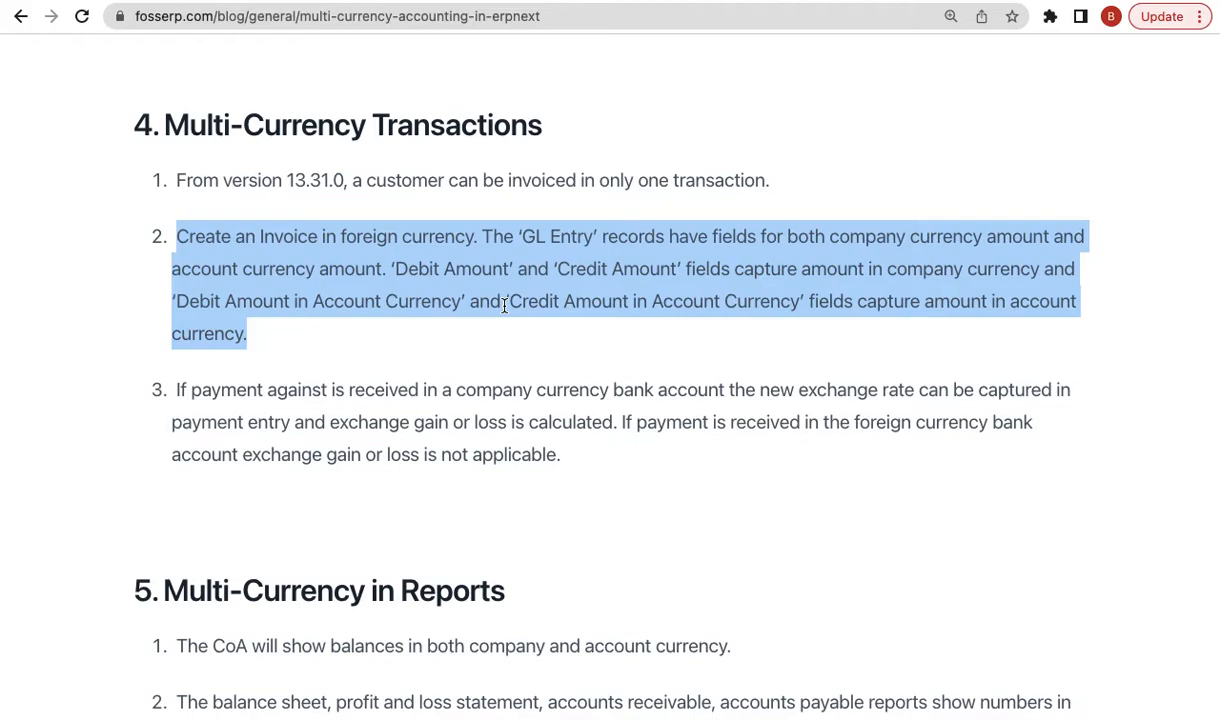
click(688, 1)
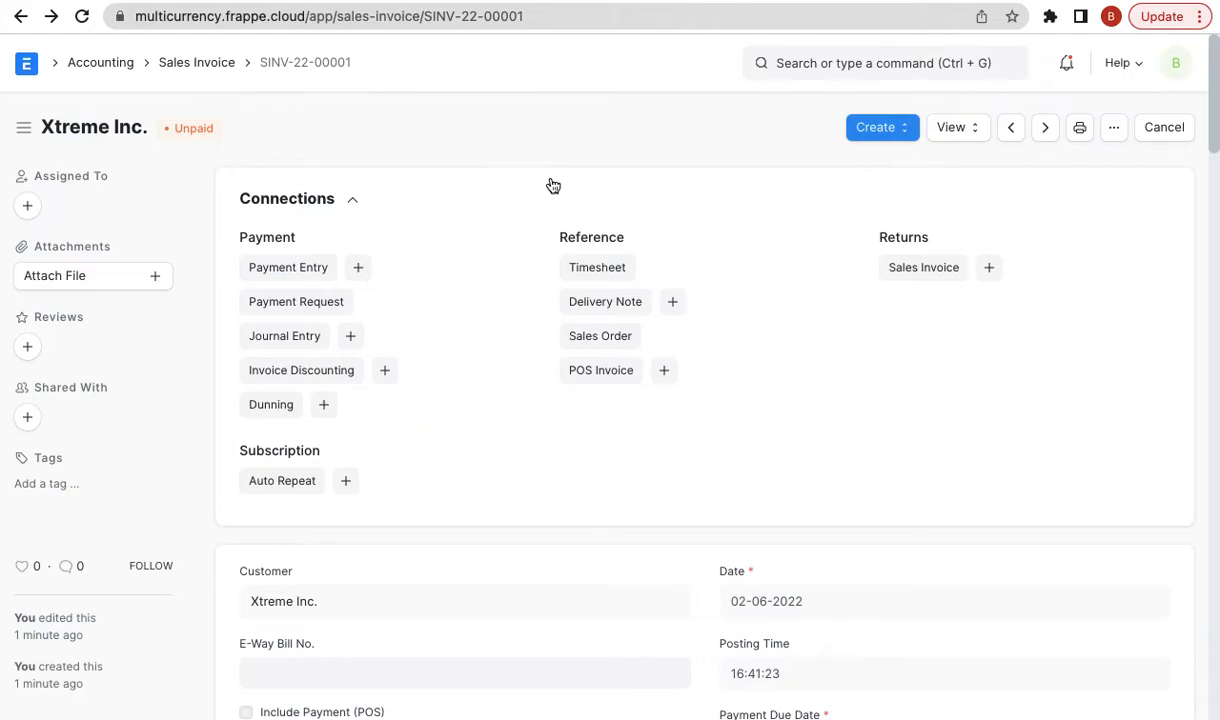
- Preview the $100.00 print of SINV-22-00001, then list documents creatable from the invoice
click(1080, 127)
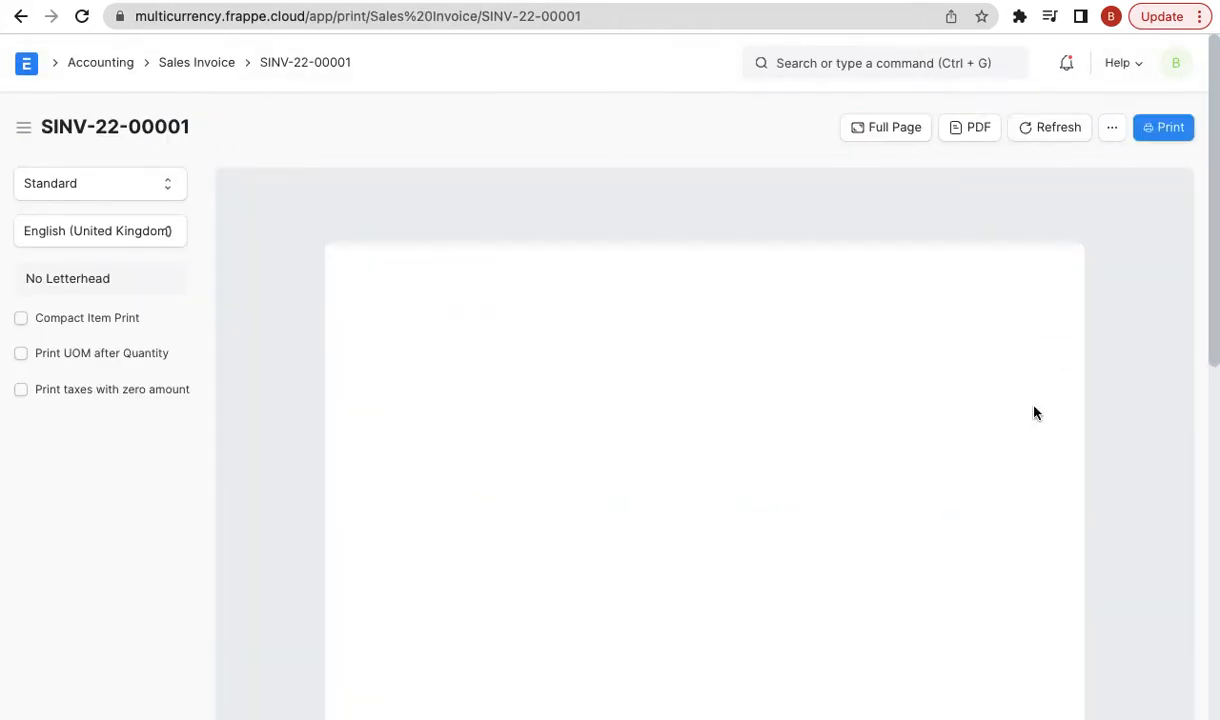
click(20, 16)
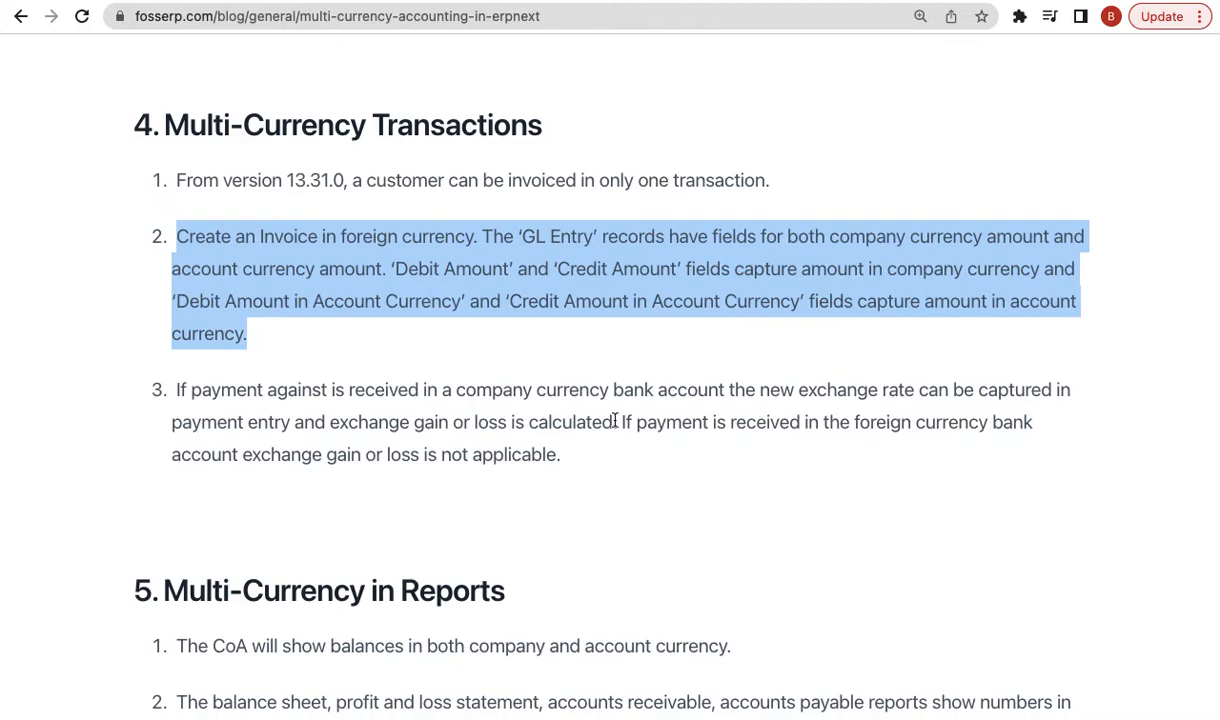
click(296, 406)
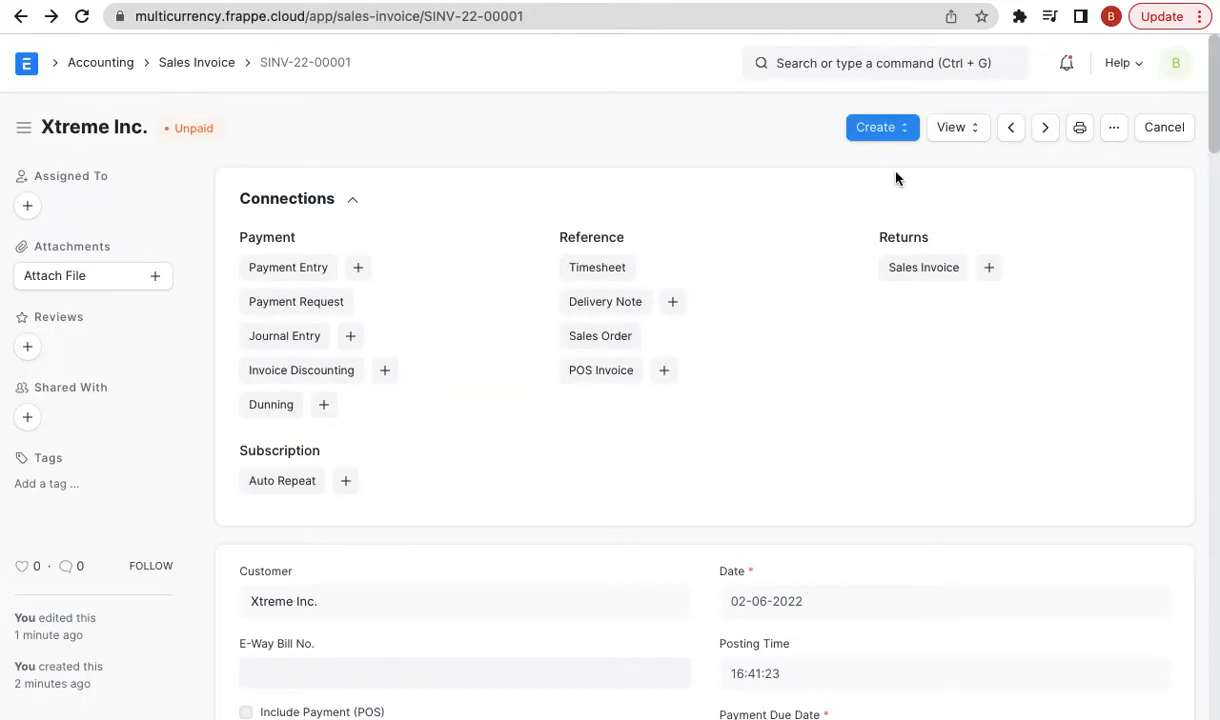
click(904, 128)
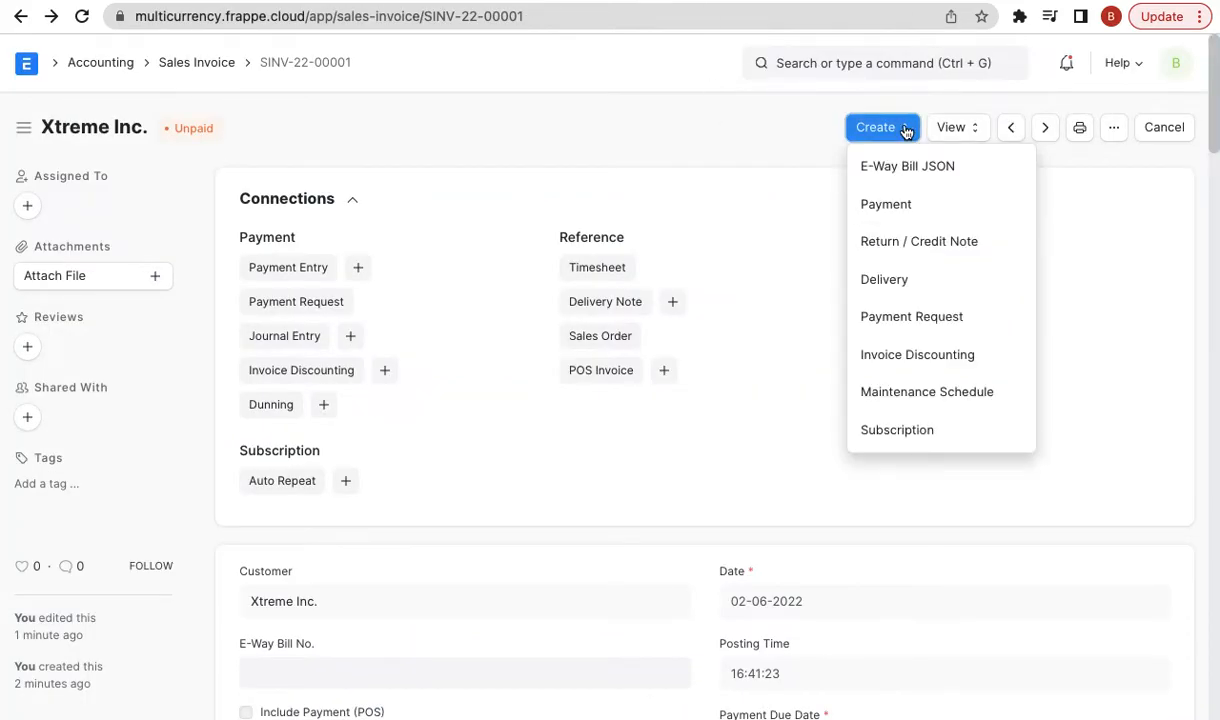
- Create a payment entry from the invoice and review its accounts: Debtors USD - FE to SBI - FE
click(928, 216)
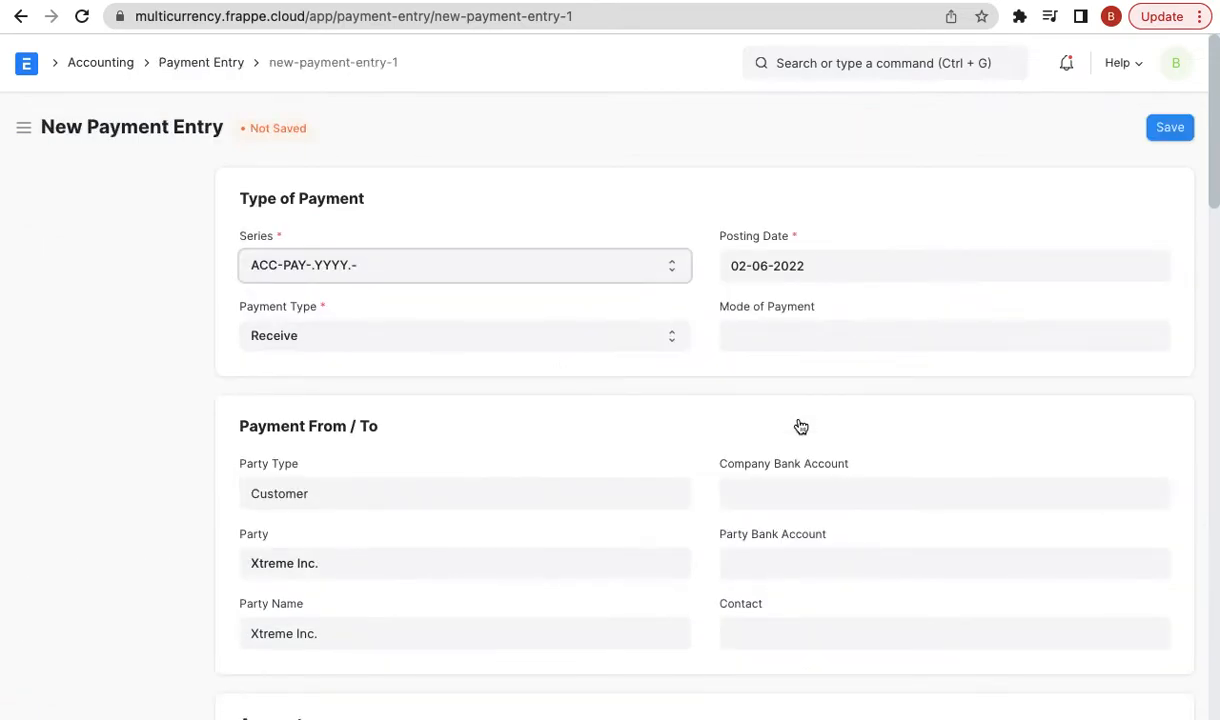
scroll(679, 480, down, 5)
scroll(679, 484, down, 2)
click(401, 361)
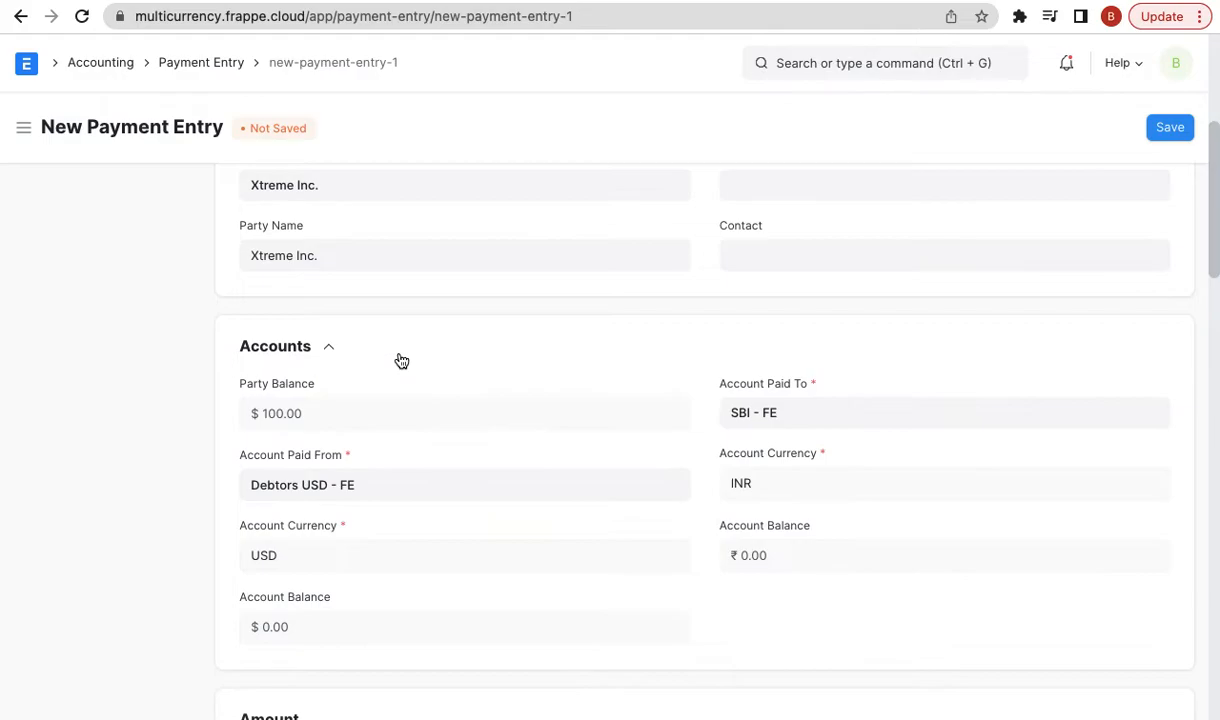
scroll(786, 346, down, 1)
click(794, 379)
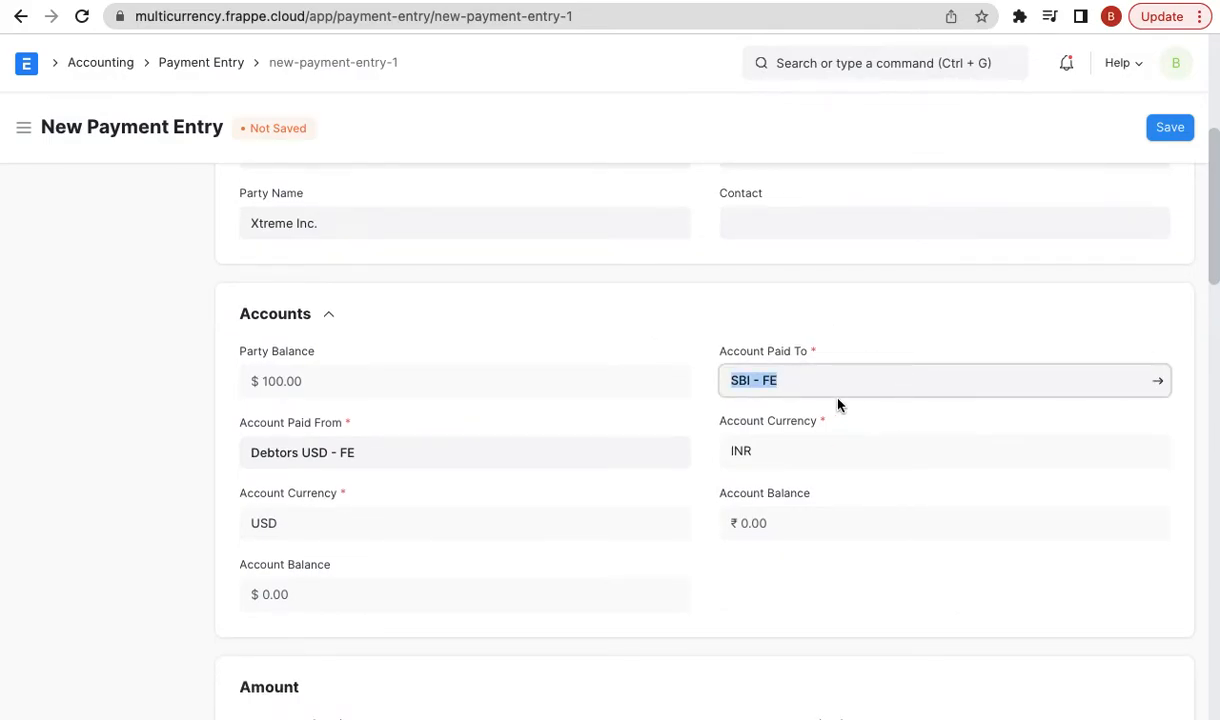
scroll(838, 404, down, 5)
click(792, 498)
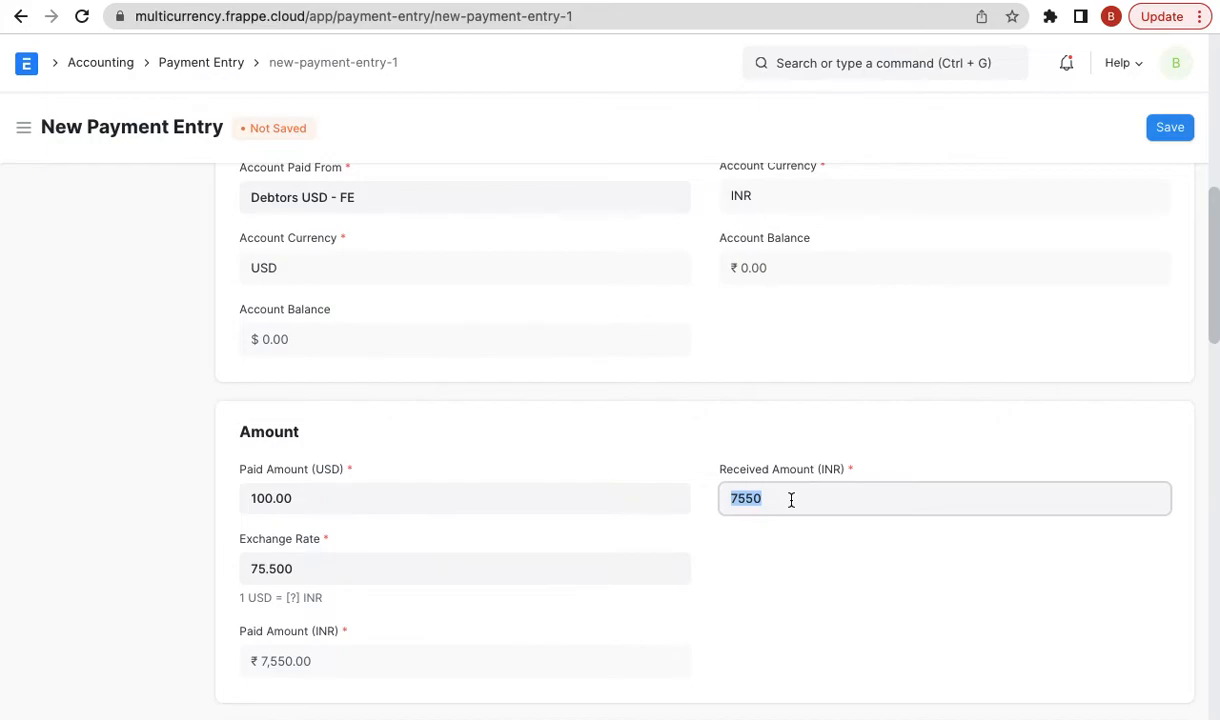
- Enter 8000 as the received amount in INR
text(8000)
click(165, 486)
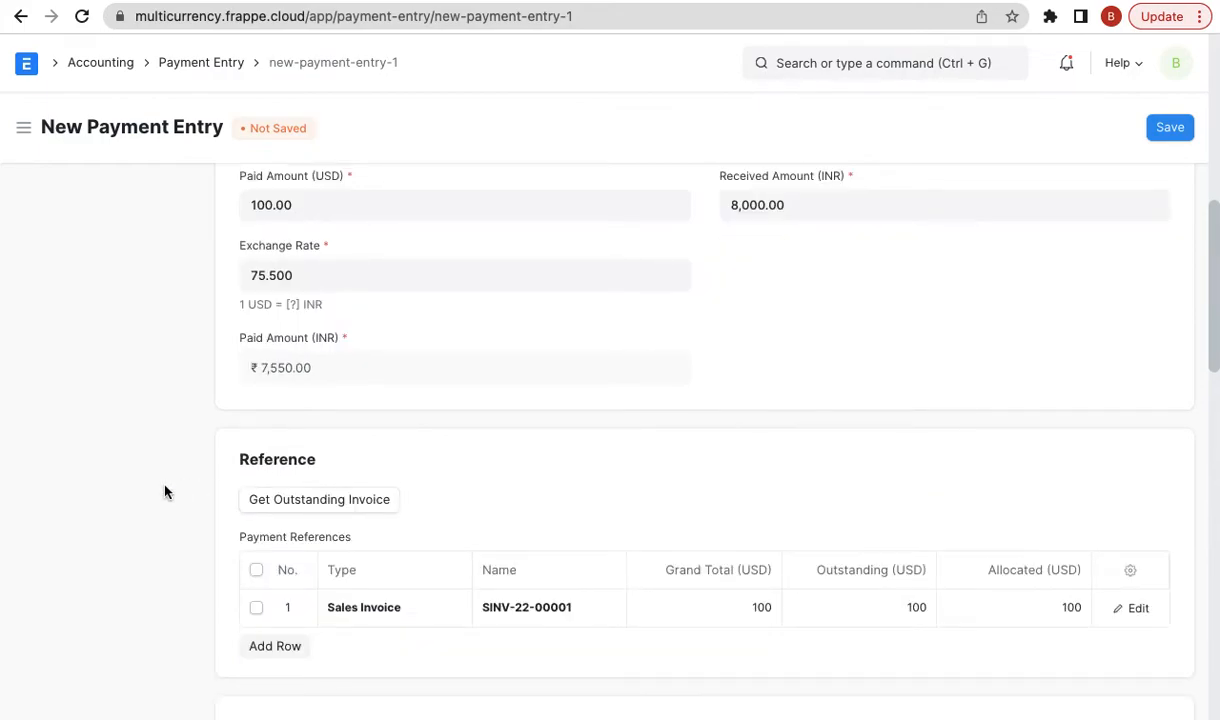
scroll(165, 491, down, 5)
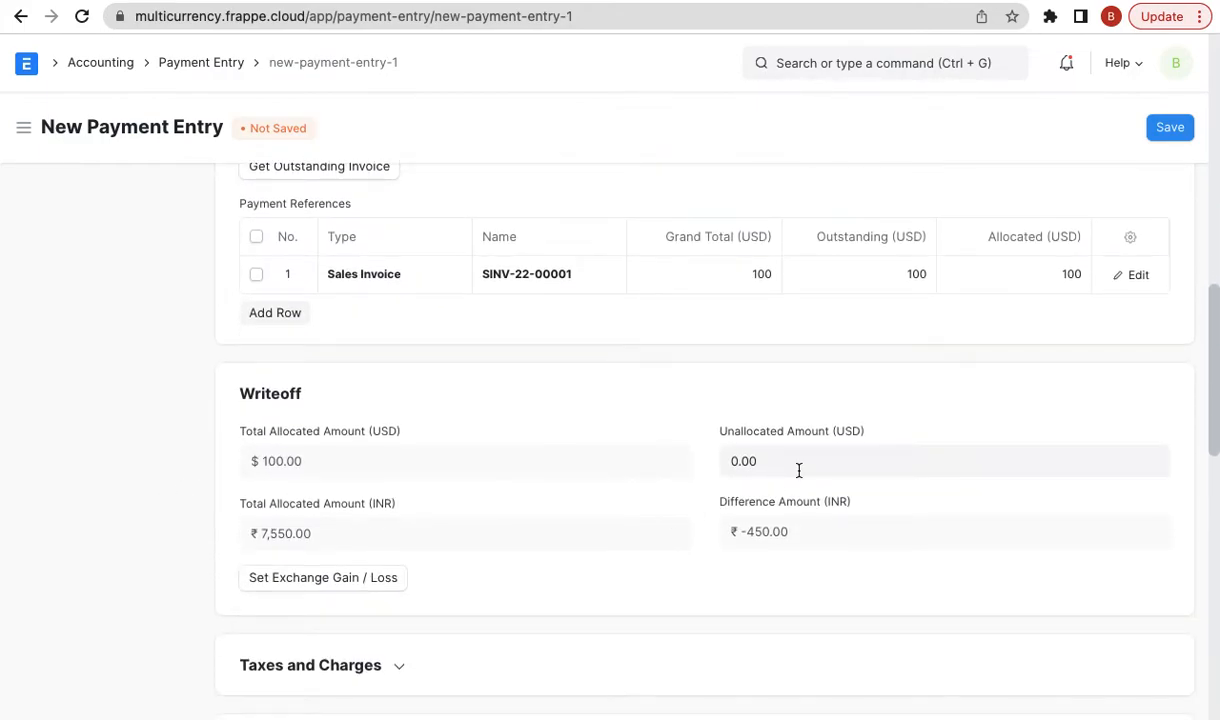
scroll(790, 480, up, 6)
- Set the exchange rate to 80 and review the ₹-450.00 difference against SINV-22-00001
click(802, 338)
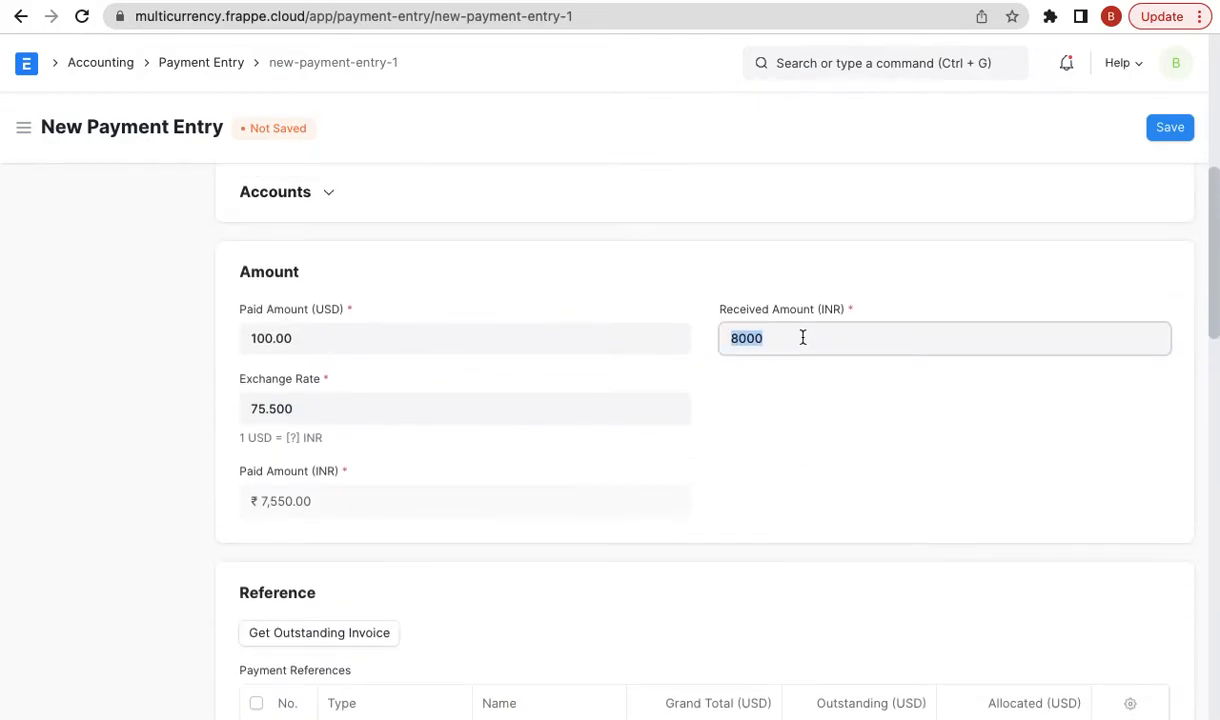
click(308, 393)
text(80)
click(93, 452)
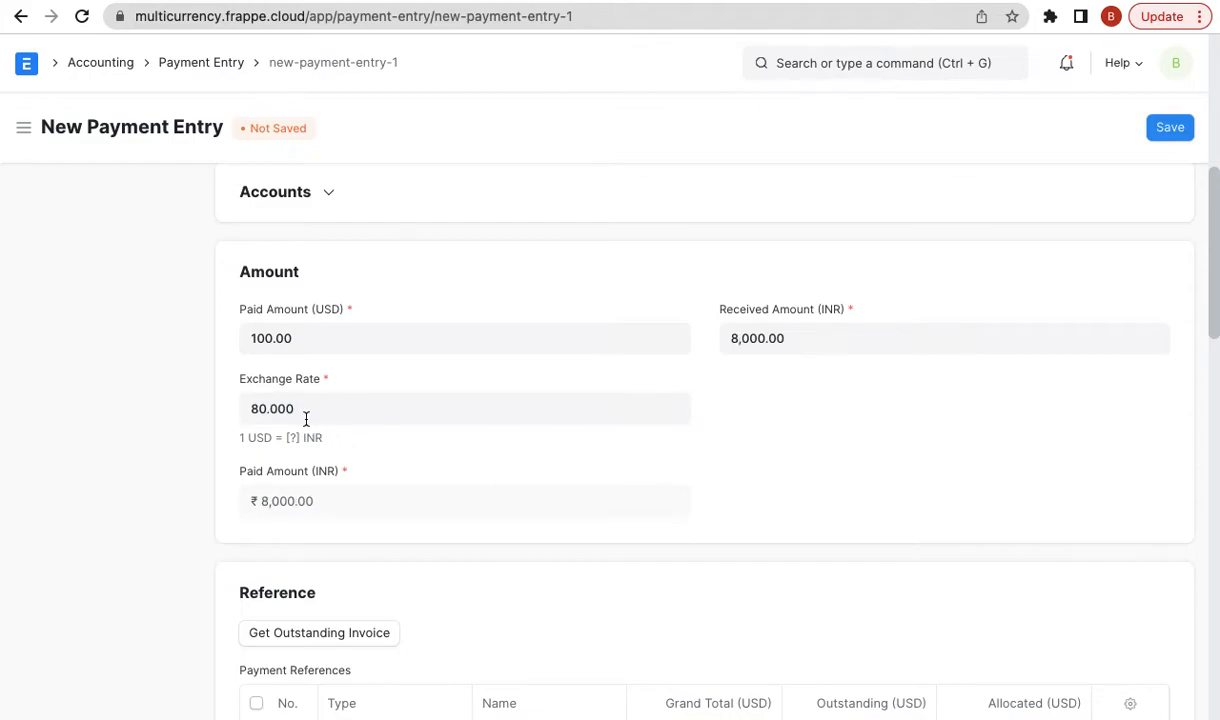
scroll(754, 449, down, 3)
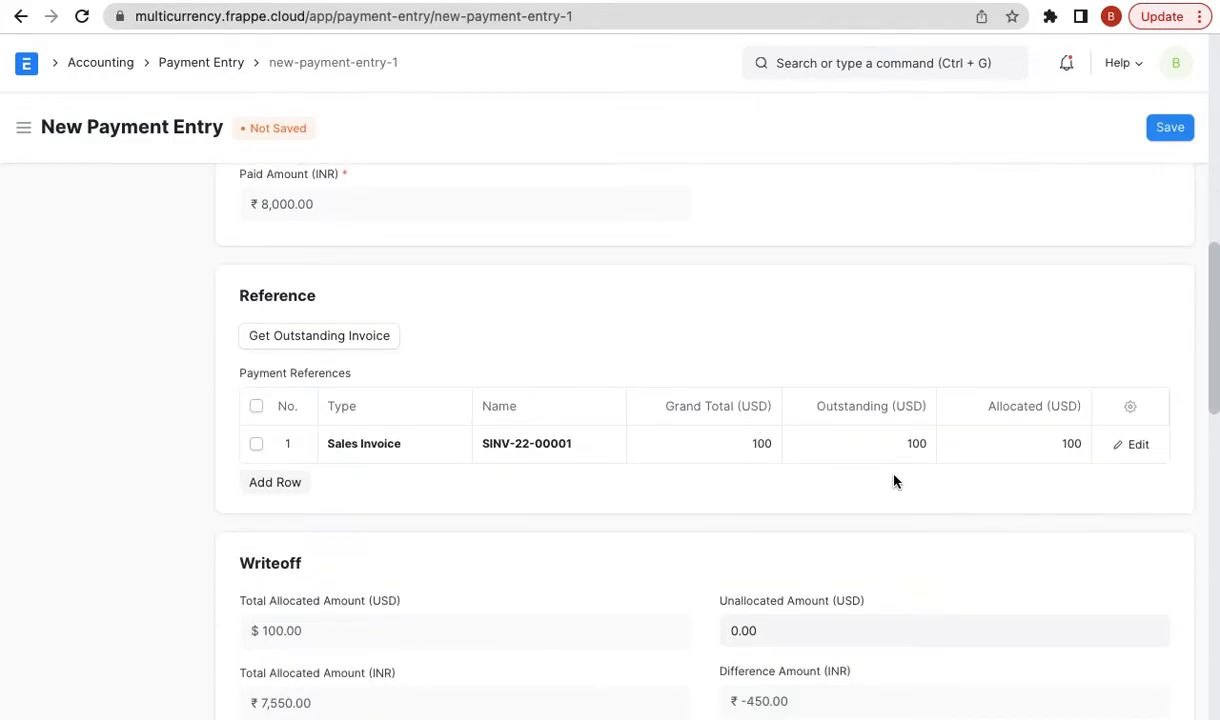
scroll(893, 479, down, 2)
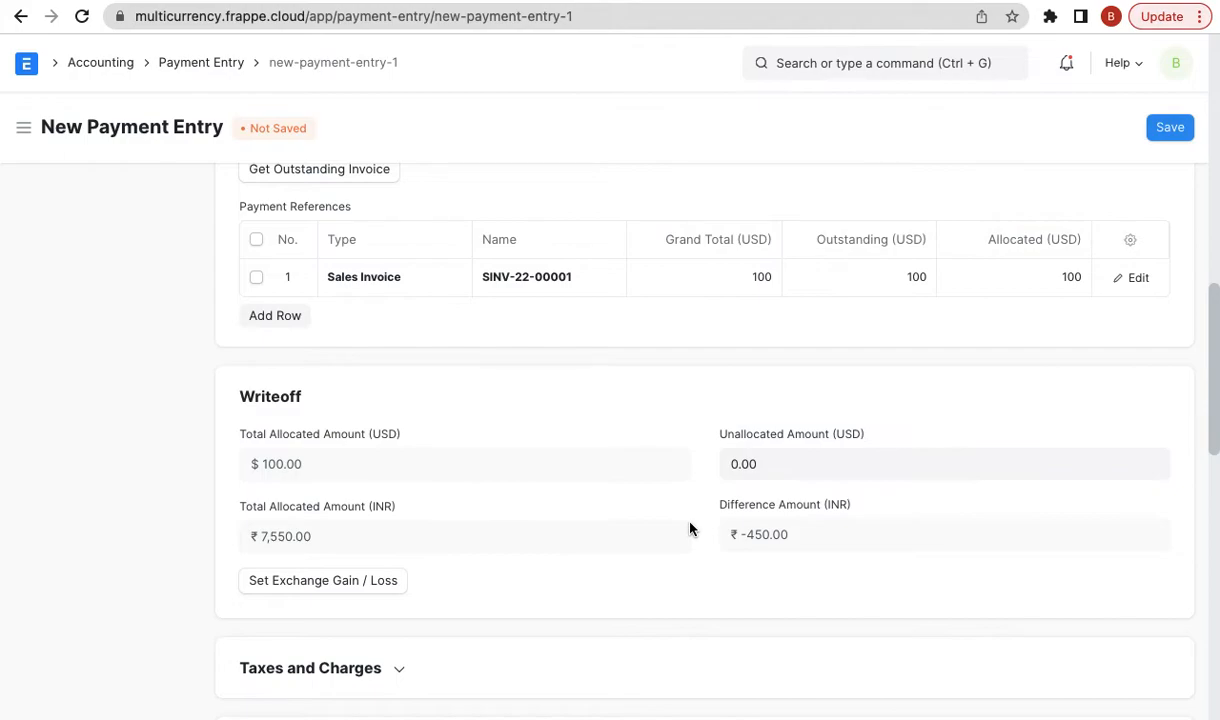
scroll(830, 520, up, 7)
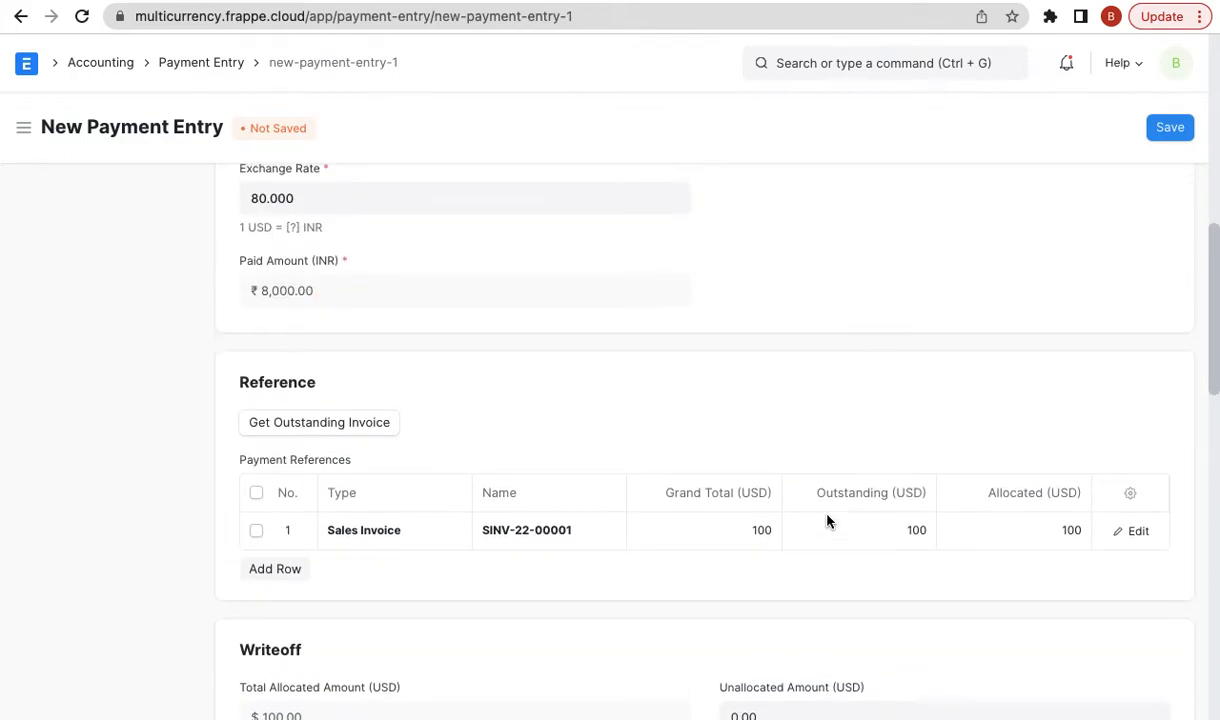
scroll(811, 535, down, 1)
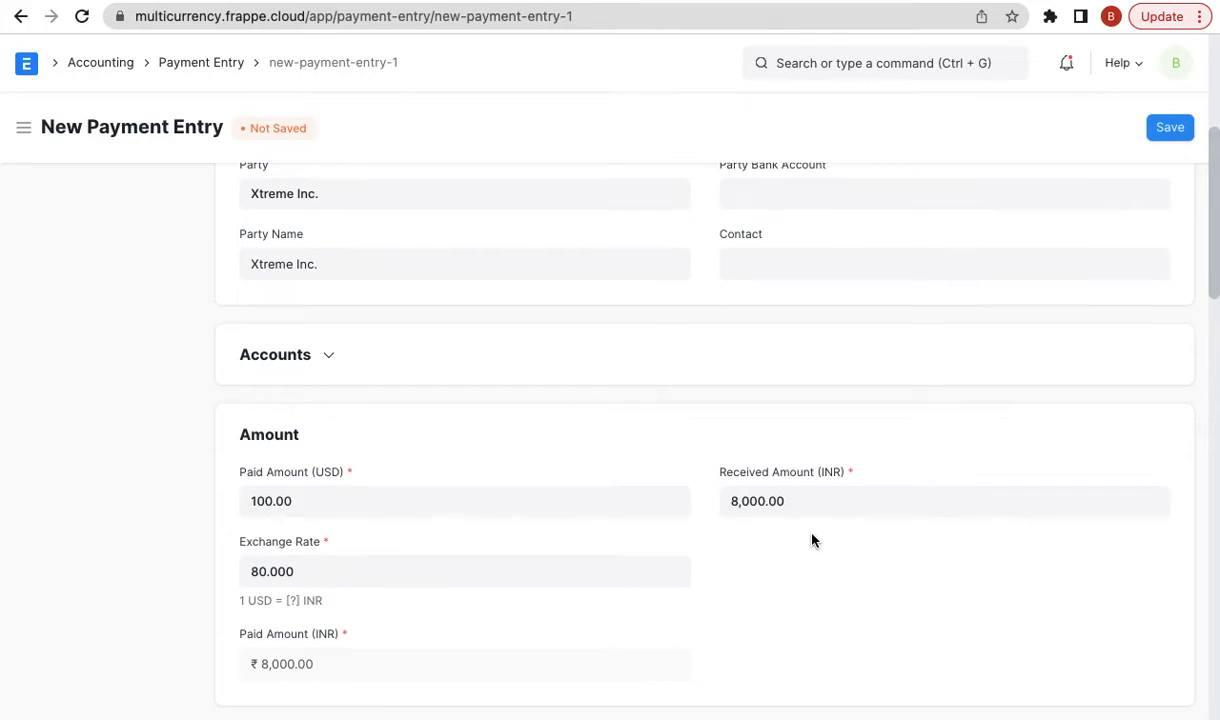
scroll(811, 540, down, 6)
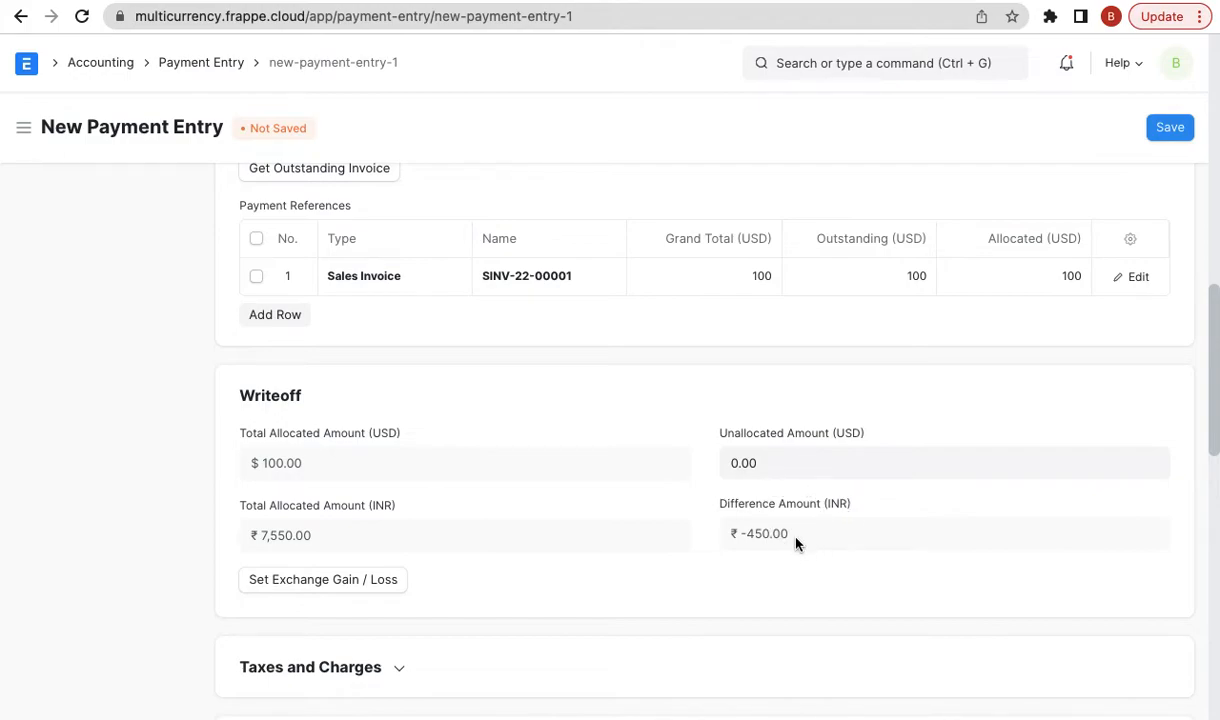
scroll(792, 528, down, 5)
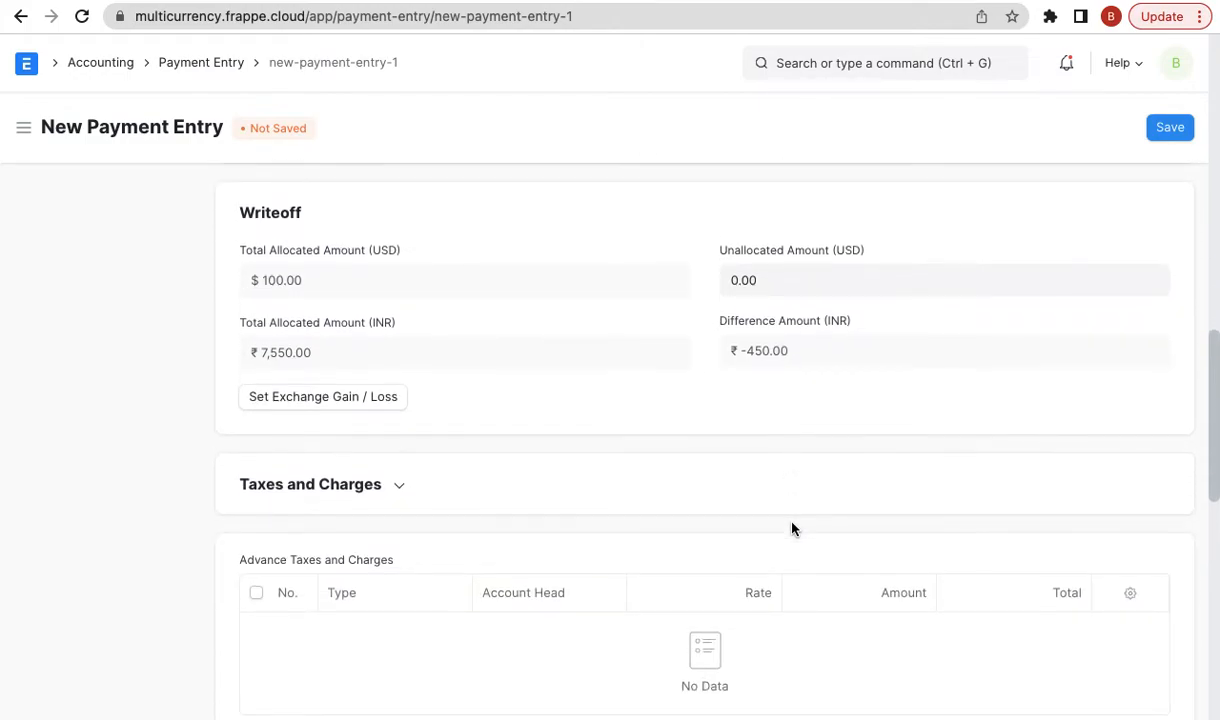
scroll(792, 528, down, 1)
- Enter cheque reference 123 with today's date, 02-06-2022, as the reference date
click(1166, 128)
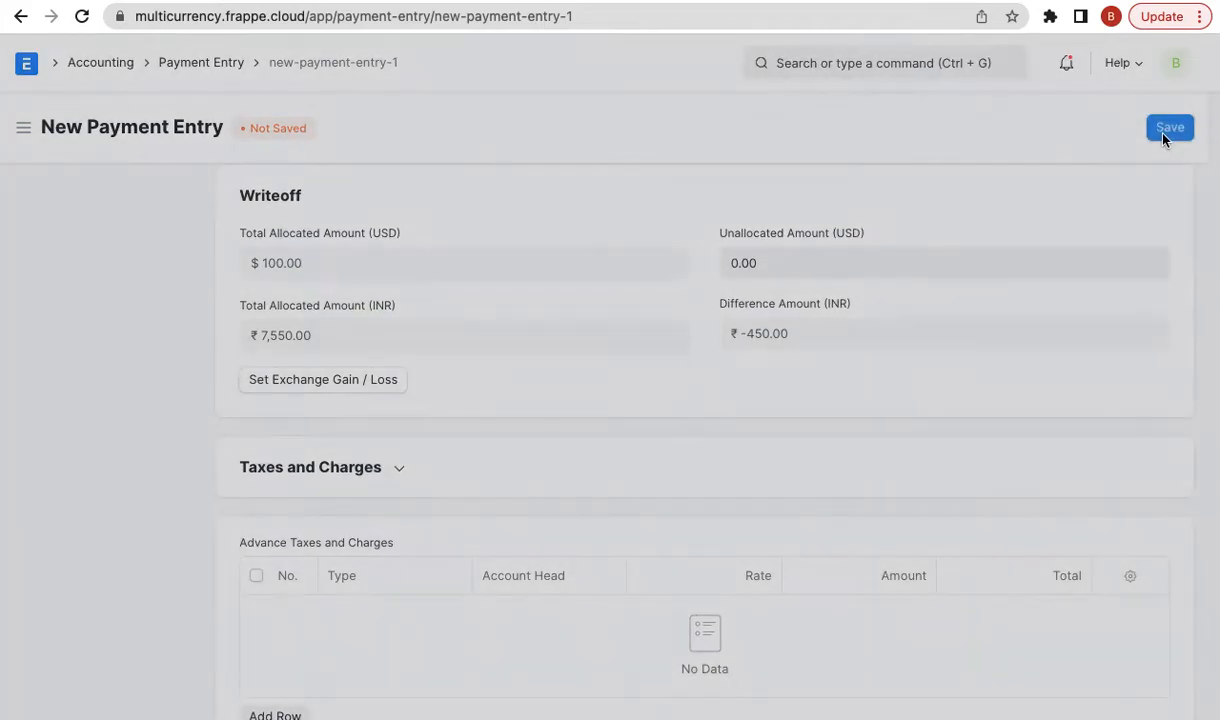
click(848, 92)
scroll(662, 375, down, 8)
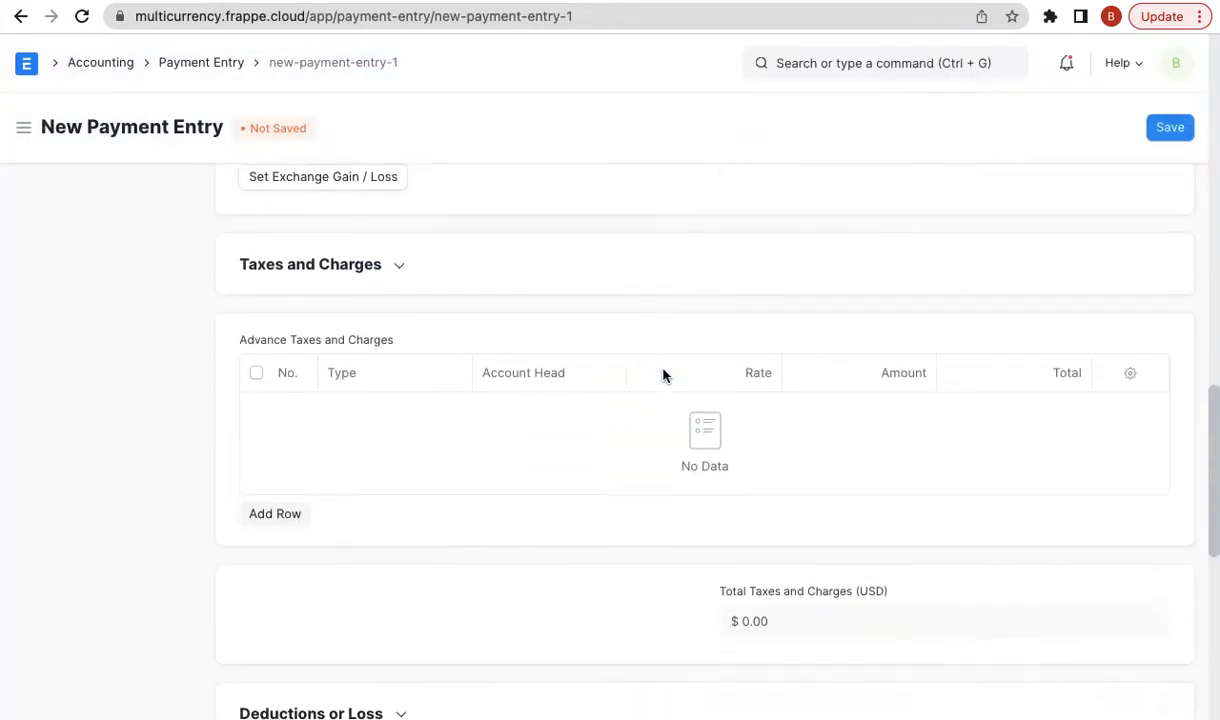
scroll(662, 375, down, 3)
click(482, 281)
text(123)
click(798, 281)
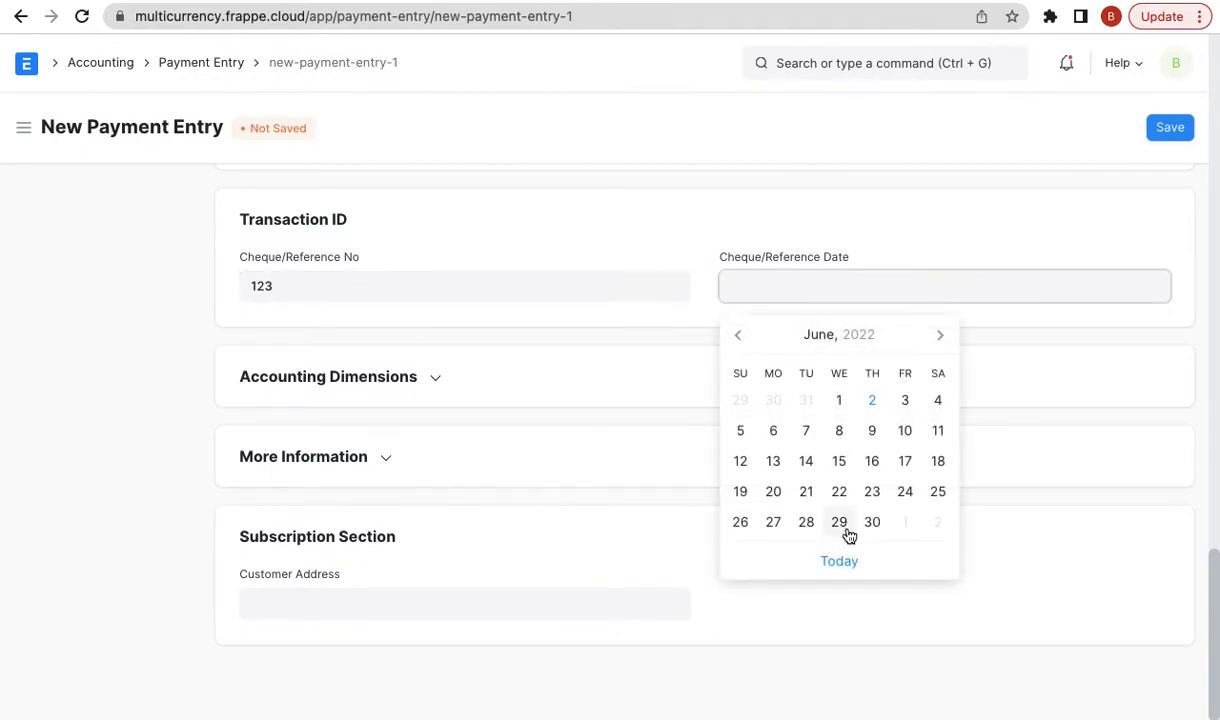
click(836, 575)
scroll(830, 578, up, 10)
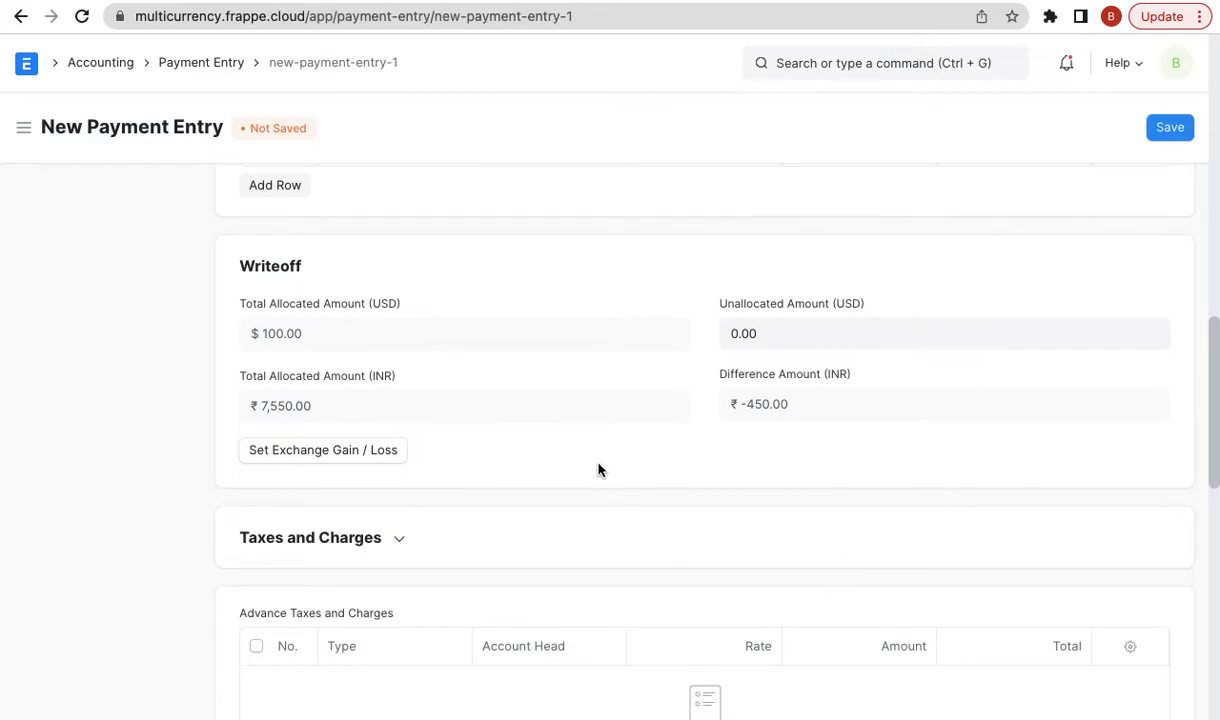
- Book the ₹ -450.00 difference to Exchange Gain/Loss - FE, then save, submit and view the ledger
triple_click(786, 402)
click(358, 453)
scroll(657, 480, down, 4)
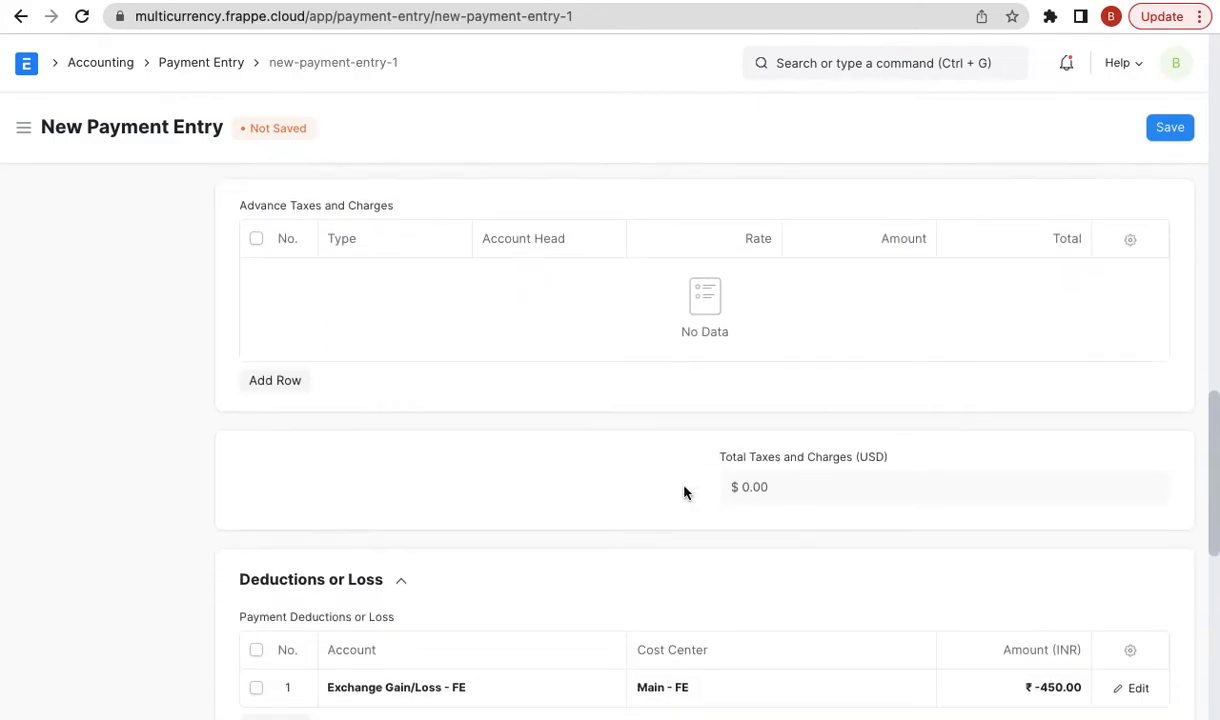
triple_click(496, 556)
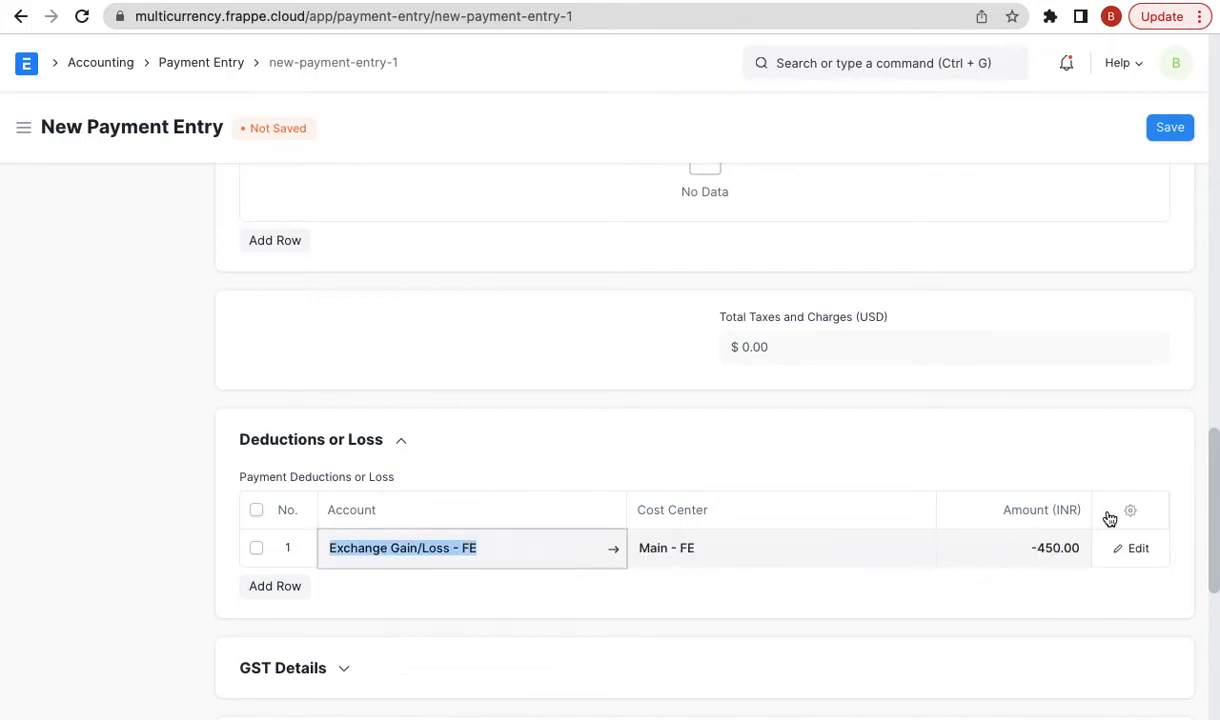
click(1161, 139)
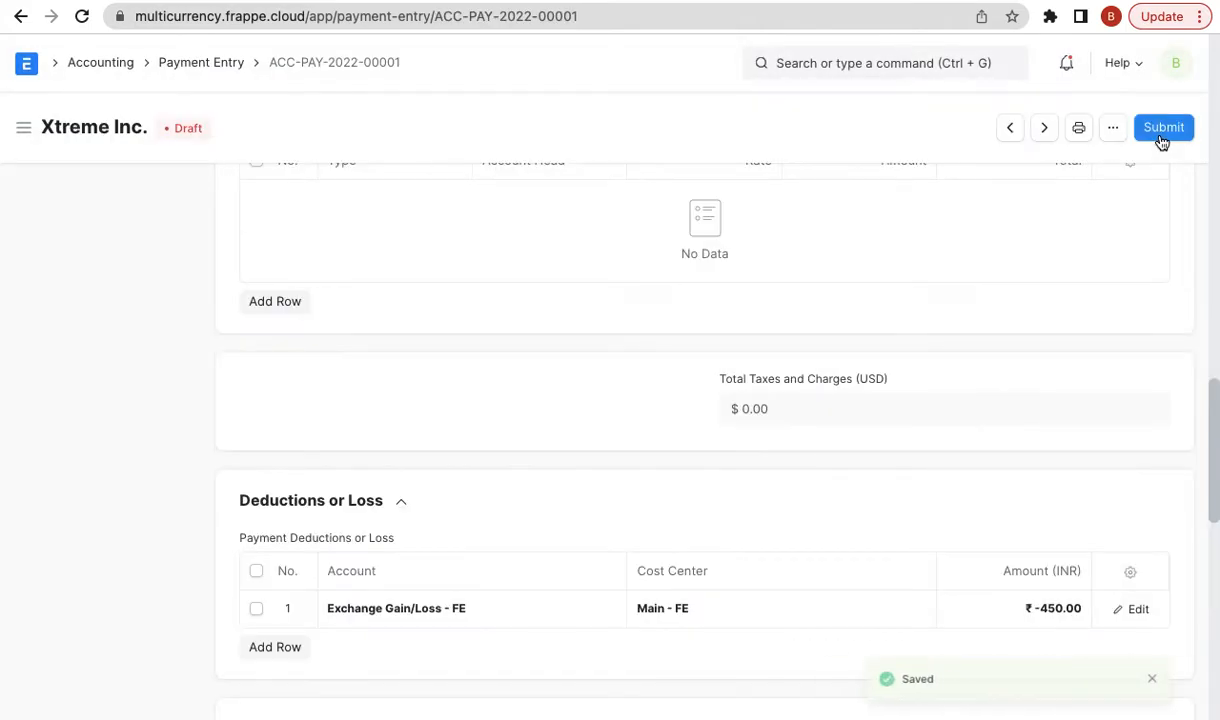
click(1164, 128)
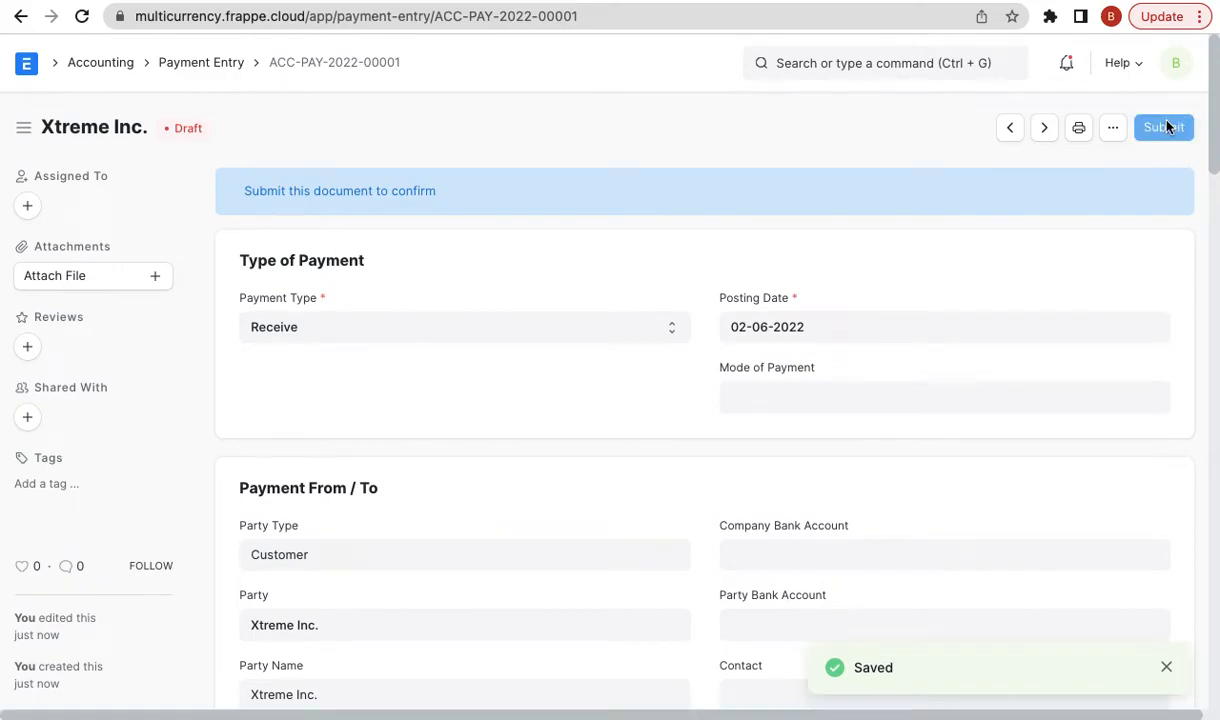
click(834, 208)
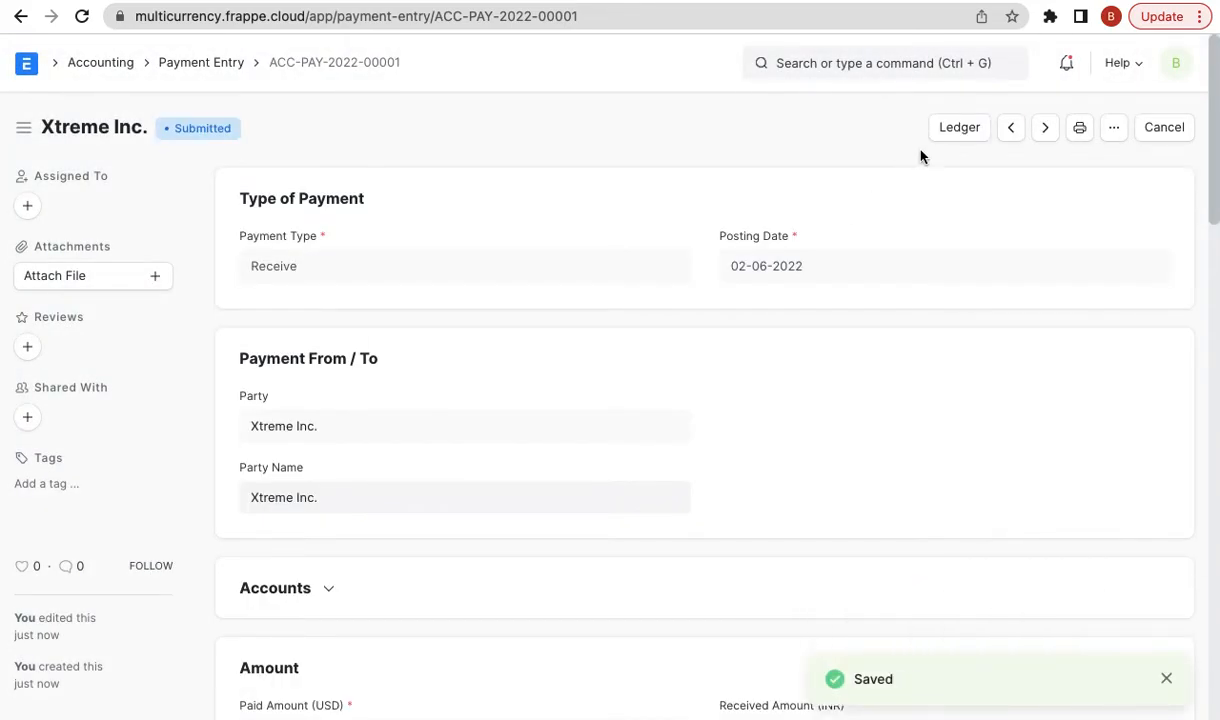
click(960, 128)
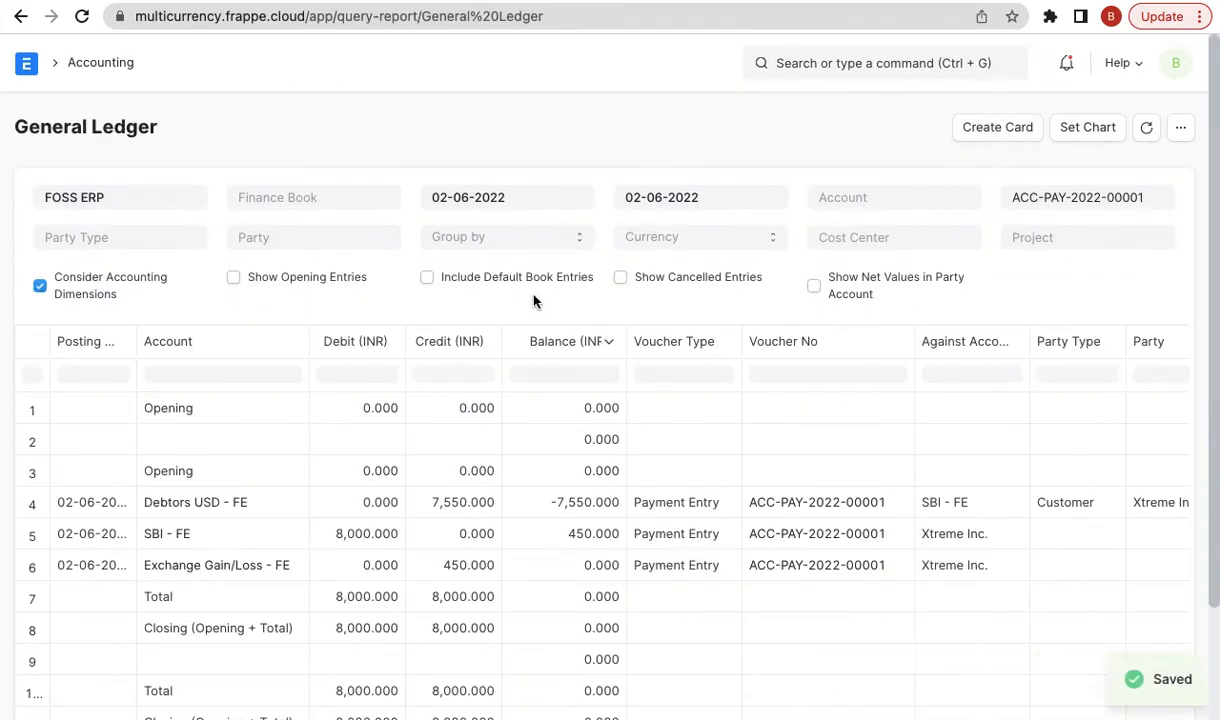
- Copy the payment entry's name and filter the GL Entry list by that voucher
click(859, 70)
text(gl)
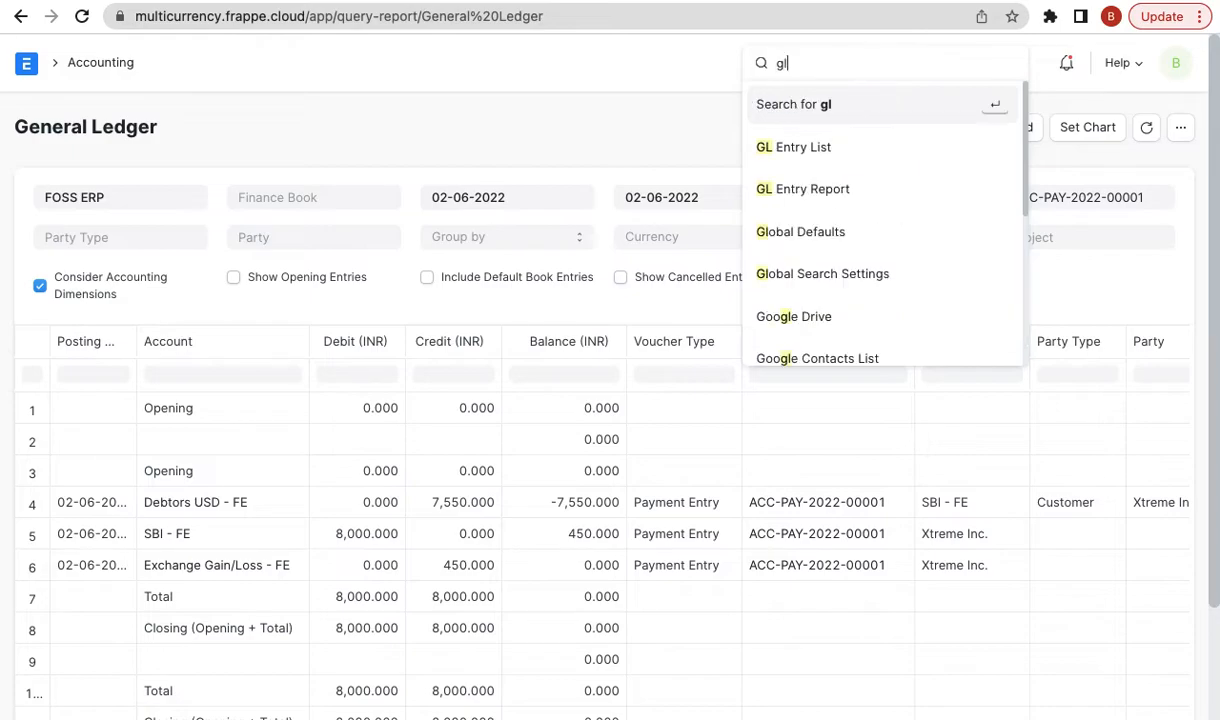
click(18, 17)
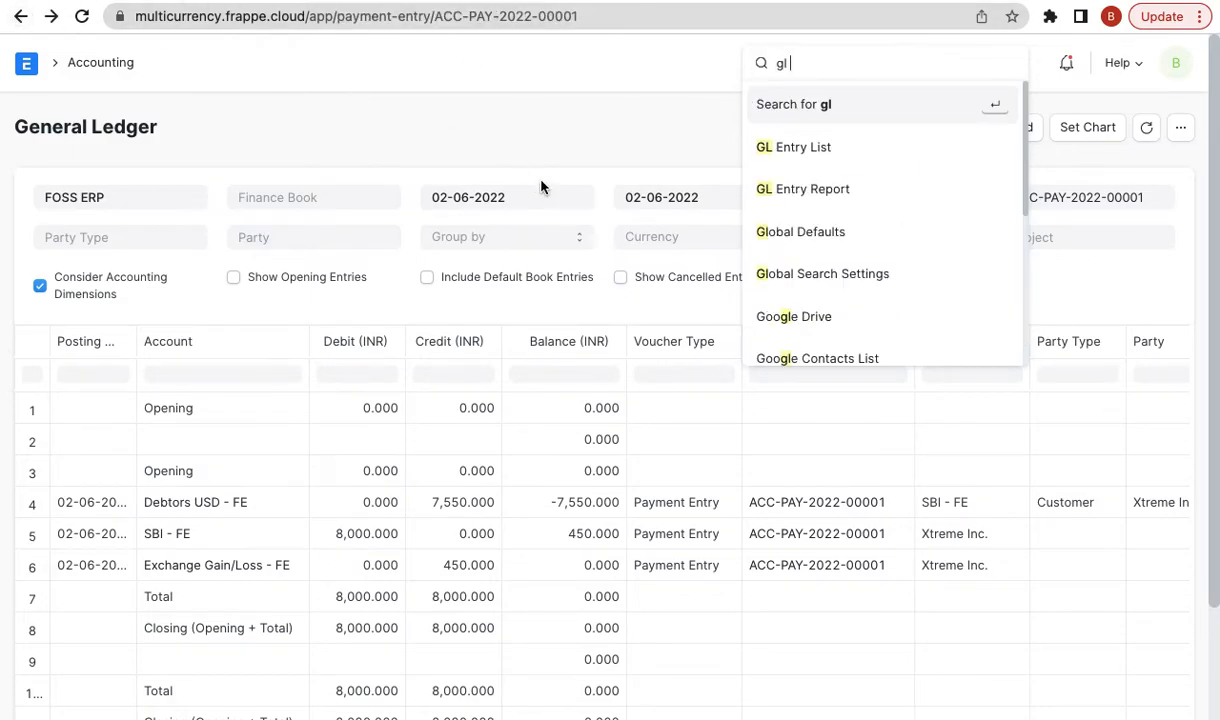
click(362, 65)
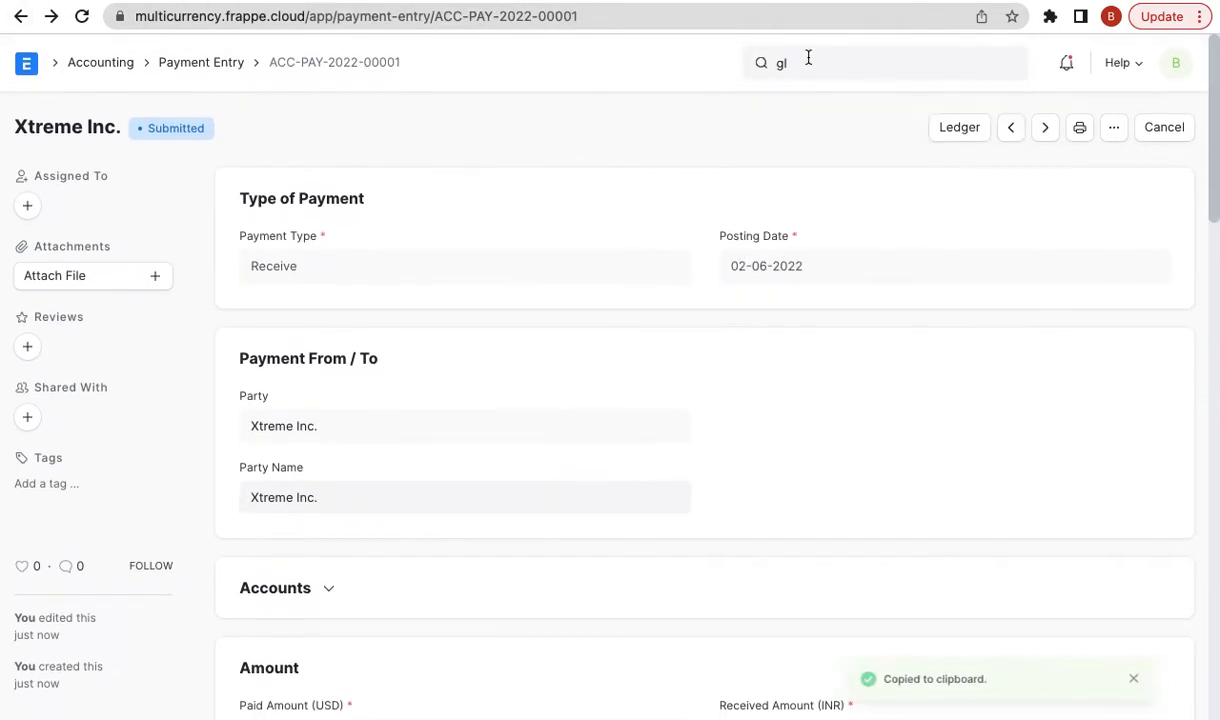
click(827, 52)
text(gl en)
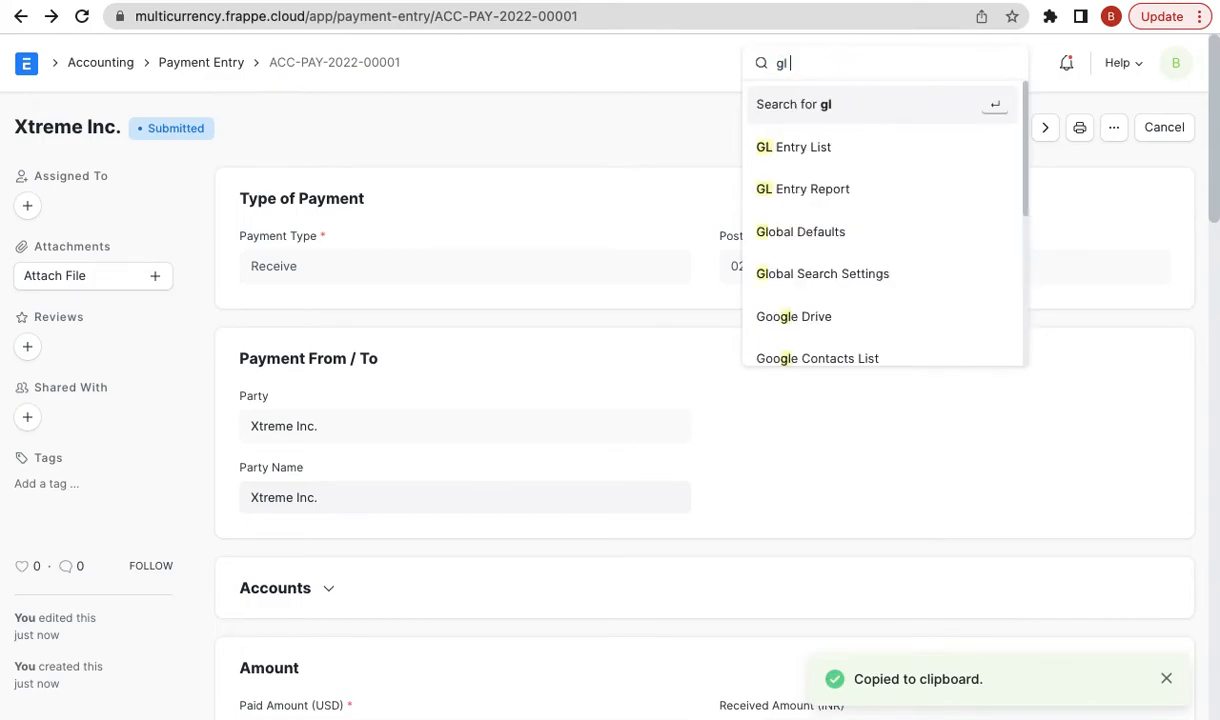
key(Return)
triple_click(693, 195)
key(ctrl+v)
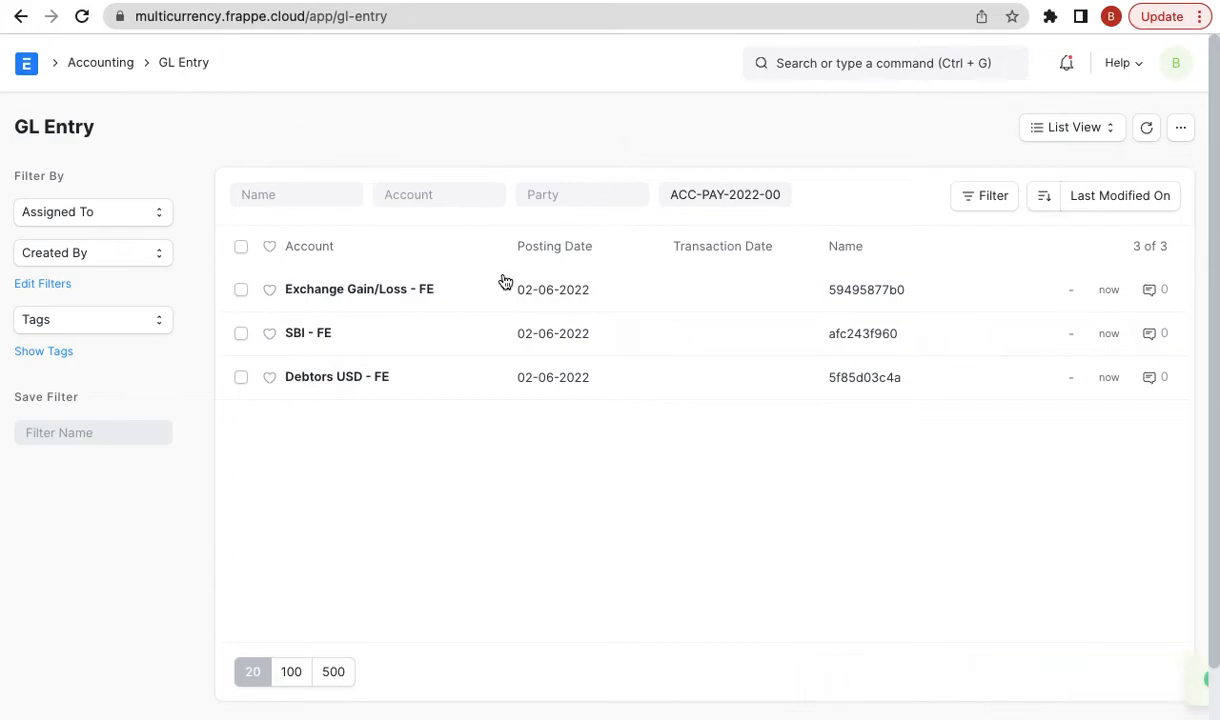
- Inspect the Debtors USD - FE ledger entry showing the ₹ 7,550.00 credit
click(375, 378)
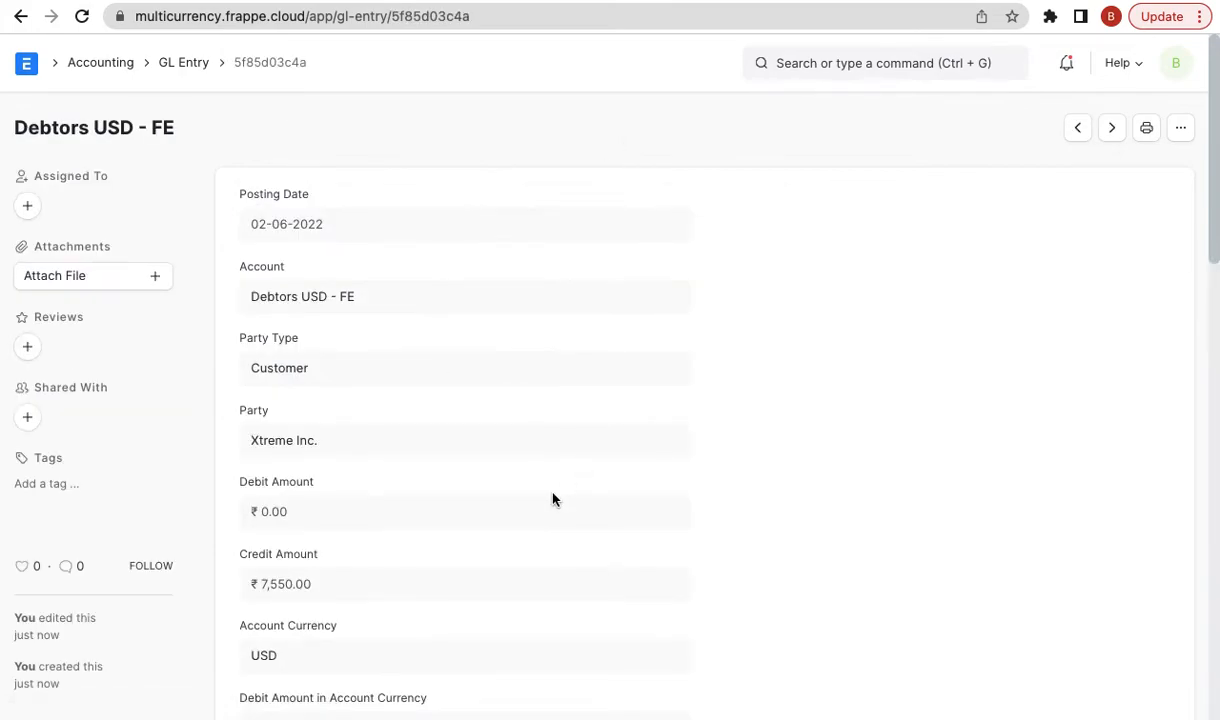
scroll(440, 339, down, 1)
triple_click(312, 566)
scroll(315, 569, down, 1)
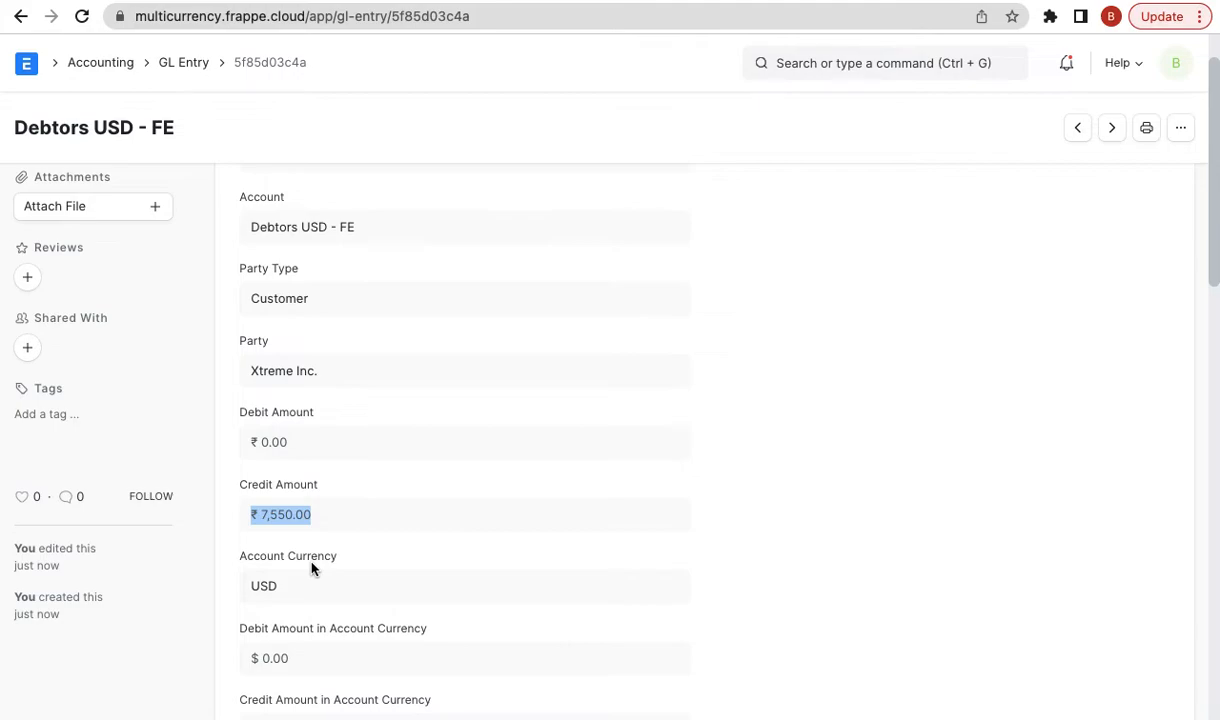
scroll(323, 600, down, 1)
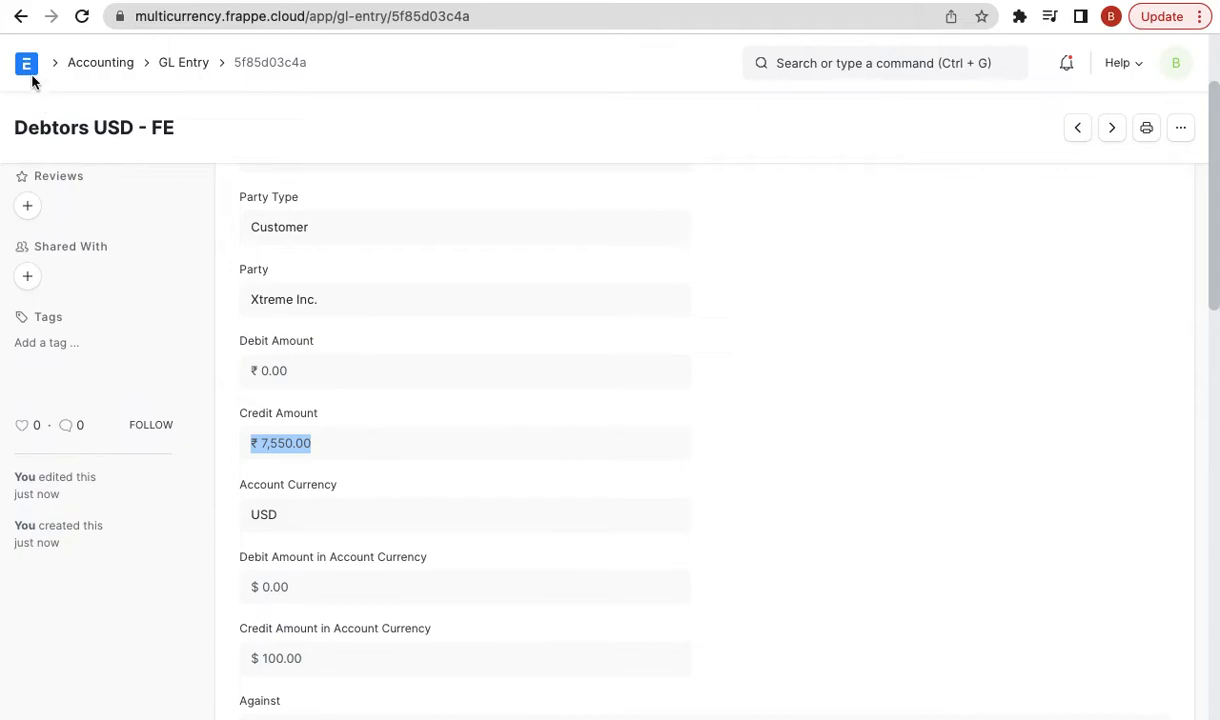
click(20, 16)
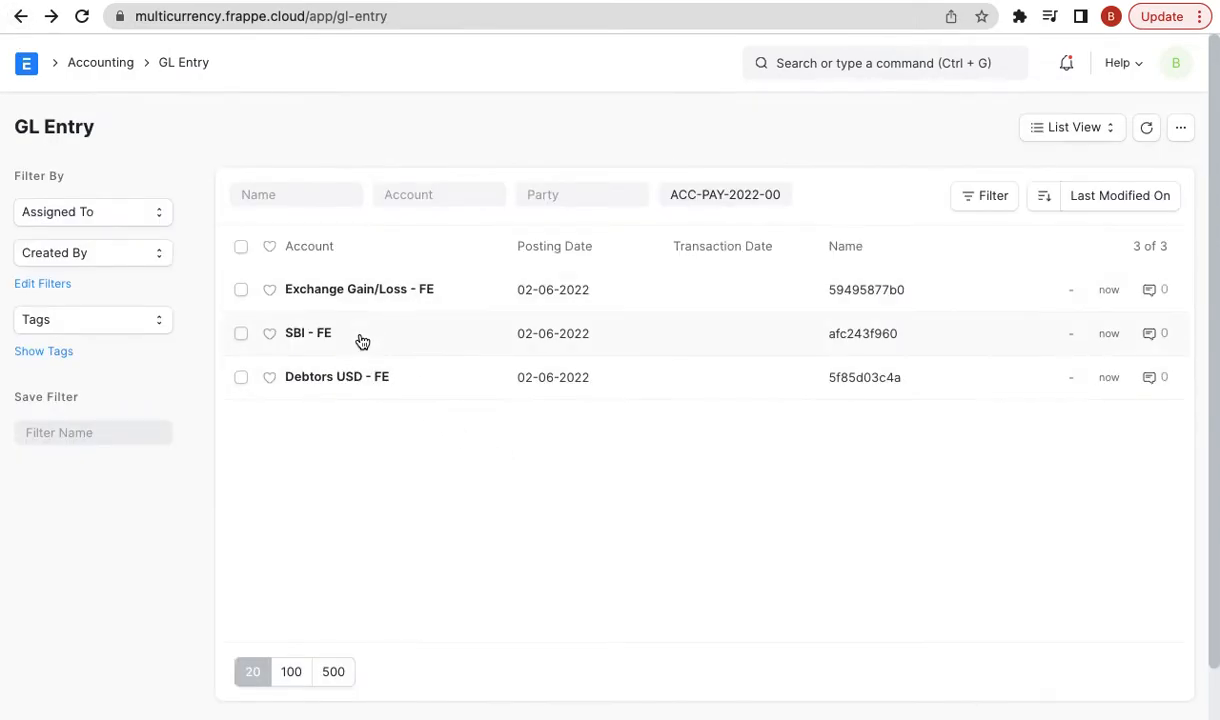
- Inspect the Exchange Gain/Loss - FE ledger entry, then return to the payment entry
click(380, 292)
scroll(460, 565, down, 1)
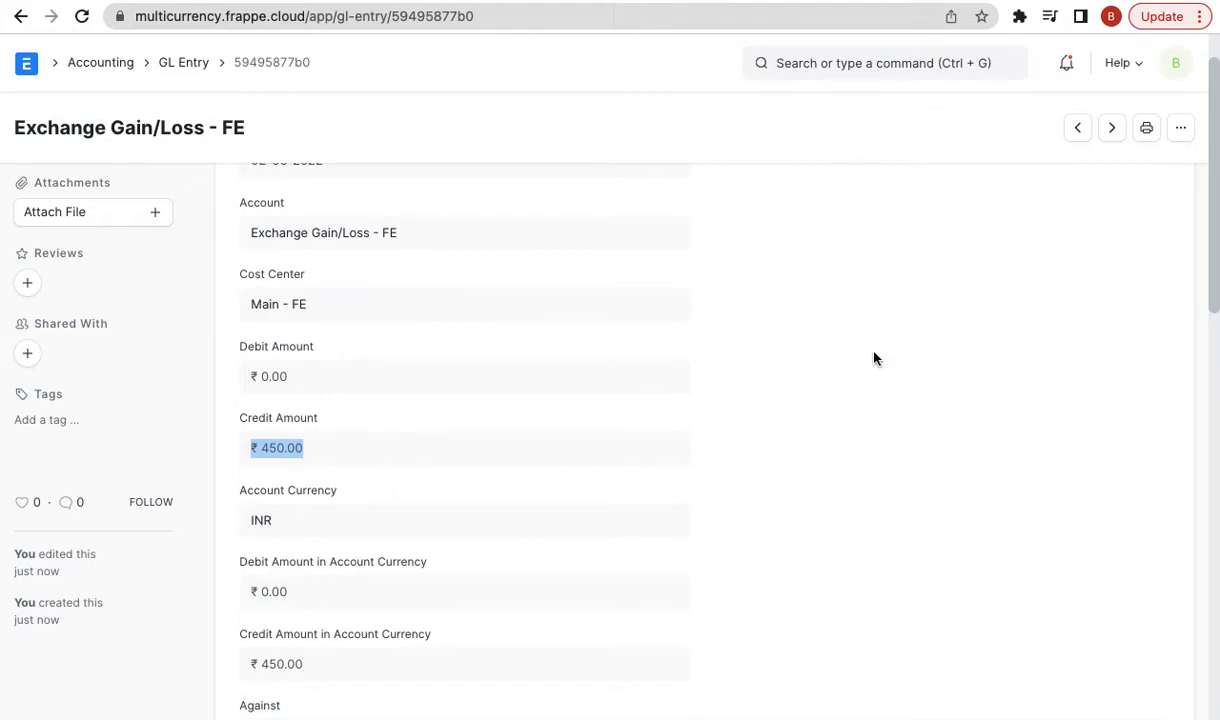
scroll(332, 253, up, 1)
click(21, 16)
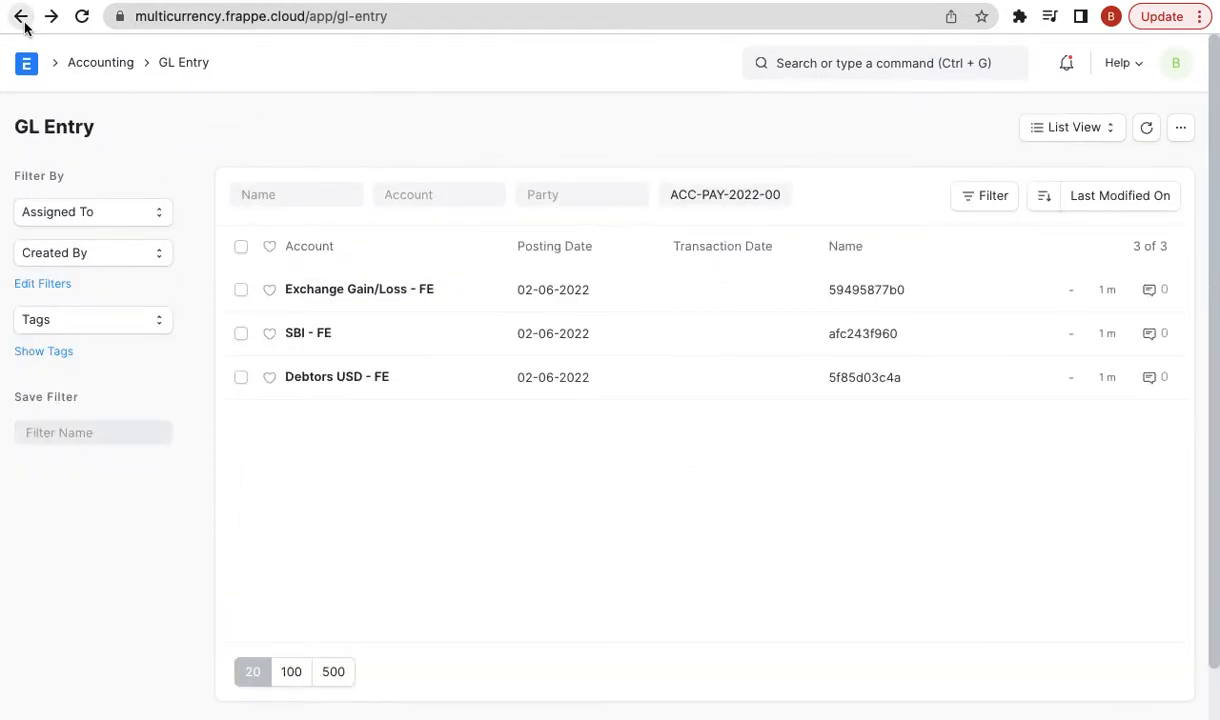
click(21, 17)
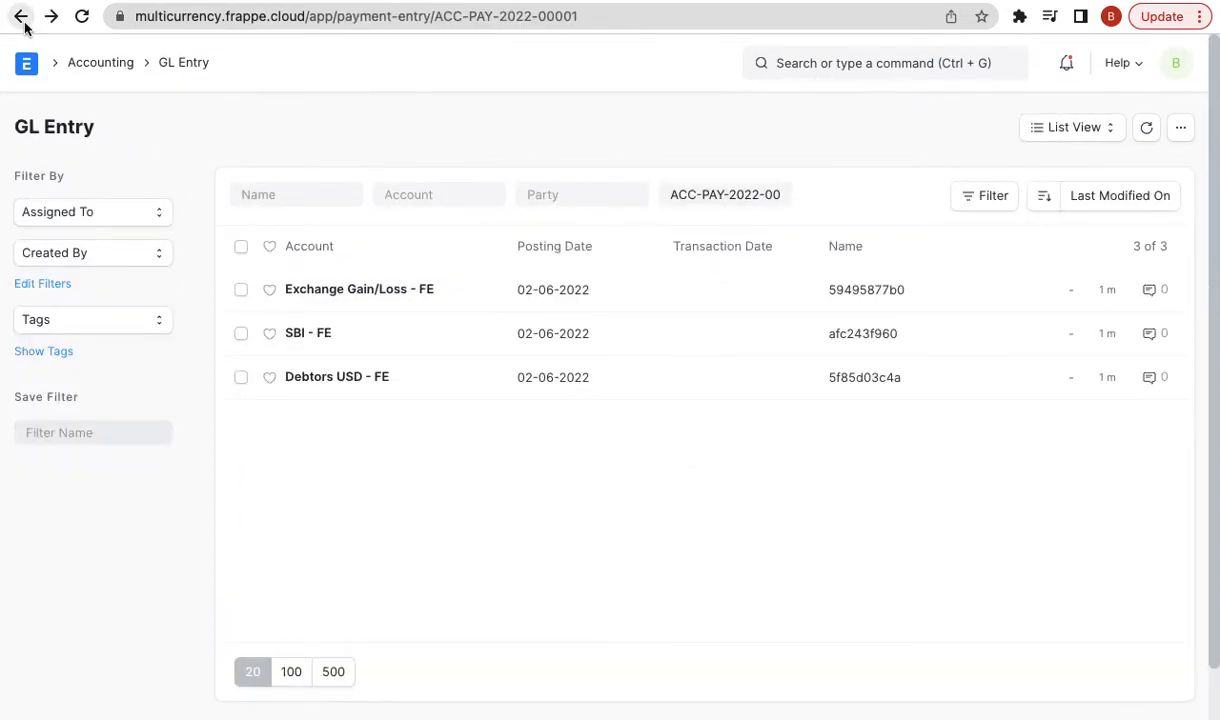
- Duplicate the paid Xtreme Inc. invoice SINV-22-00001 from the Sales Invoice list
click(806, 60)
text(sales i)
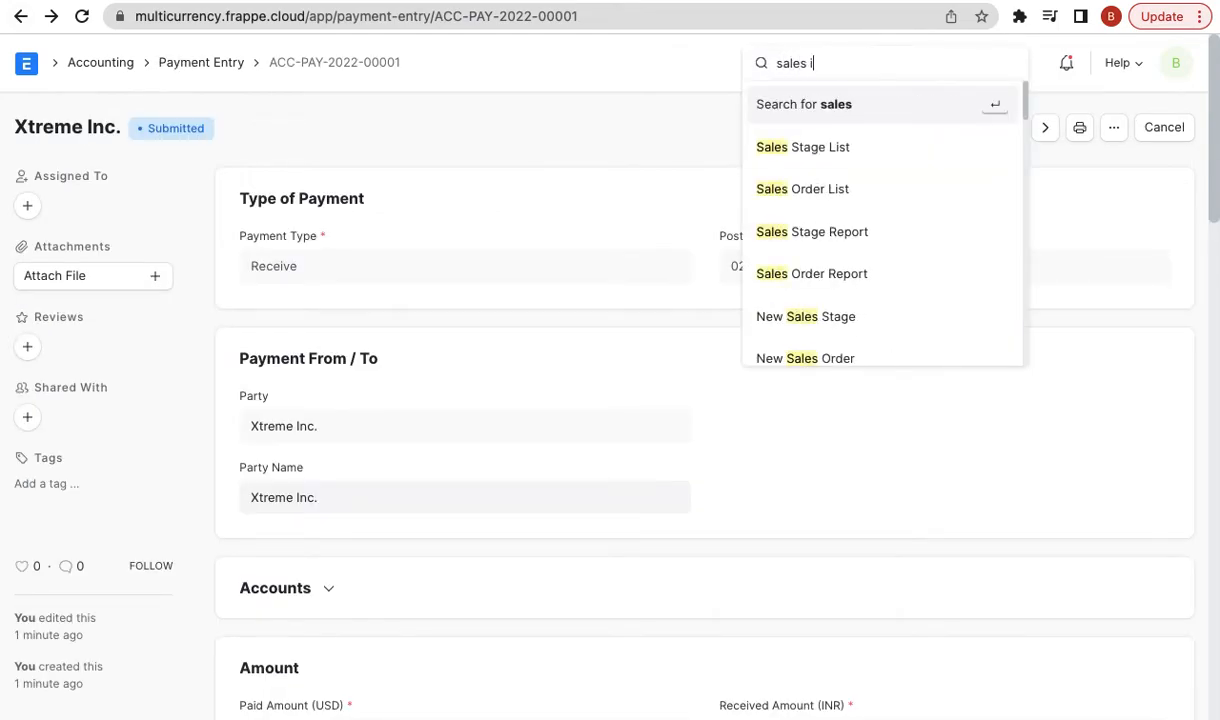
text(nv)
key(Down)
key(Return)
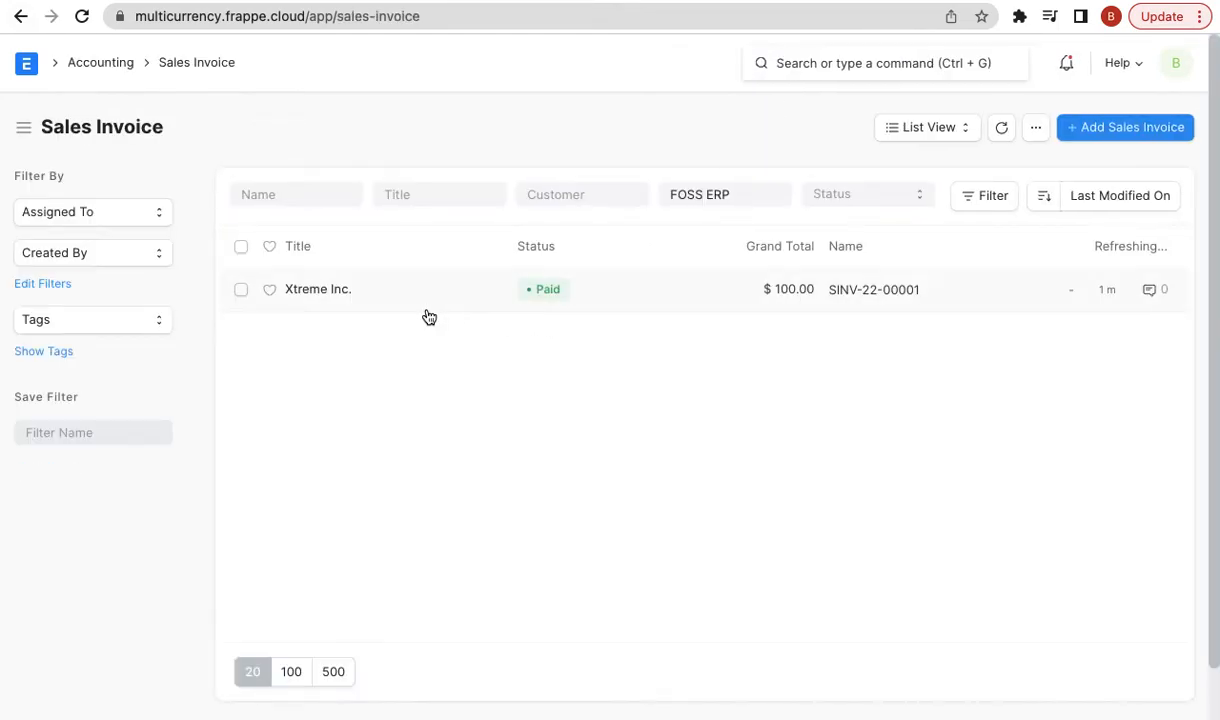
click(322, 291)
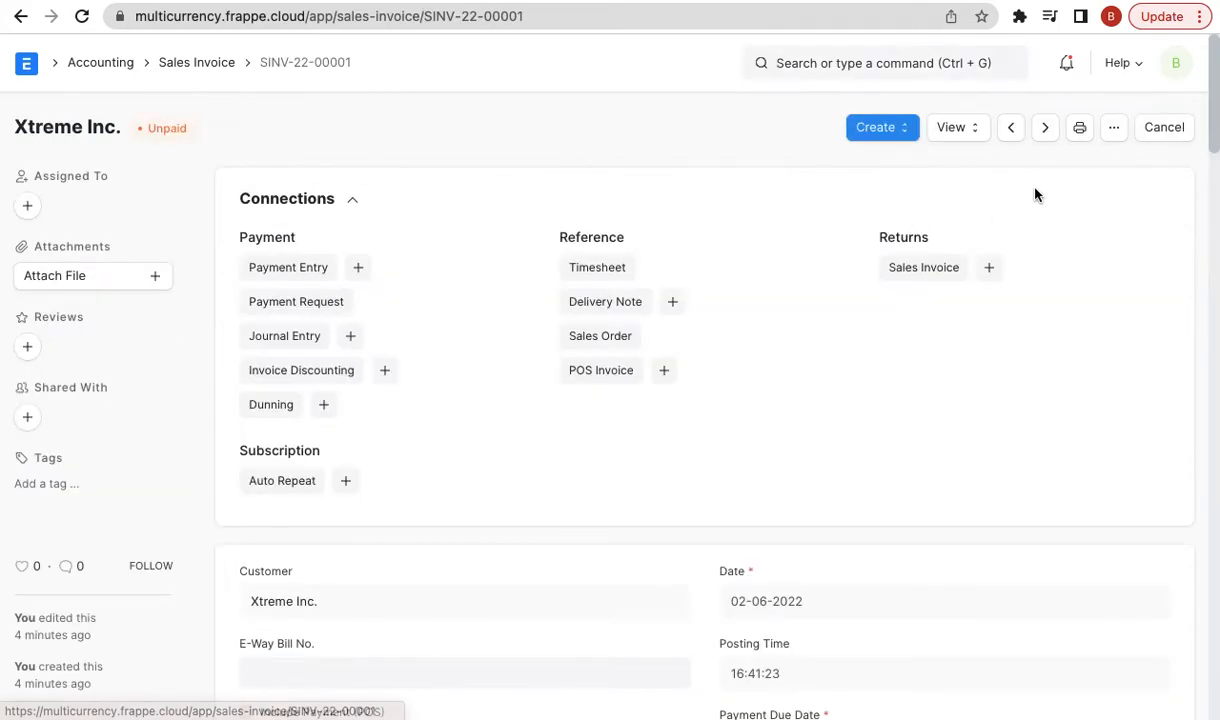
click(1113, 128)
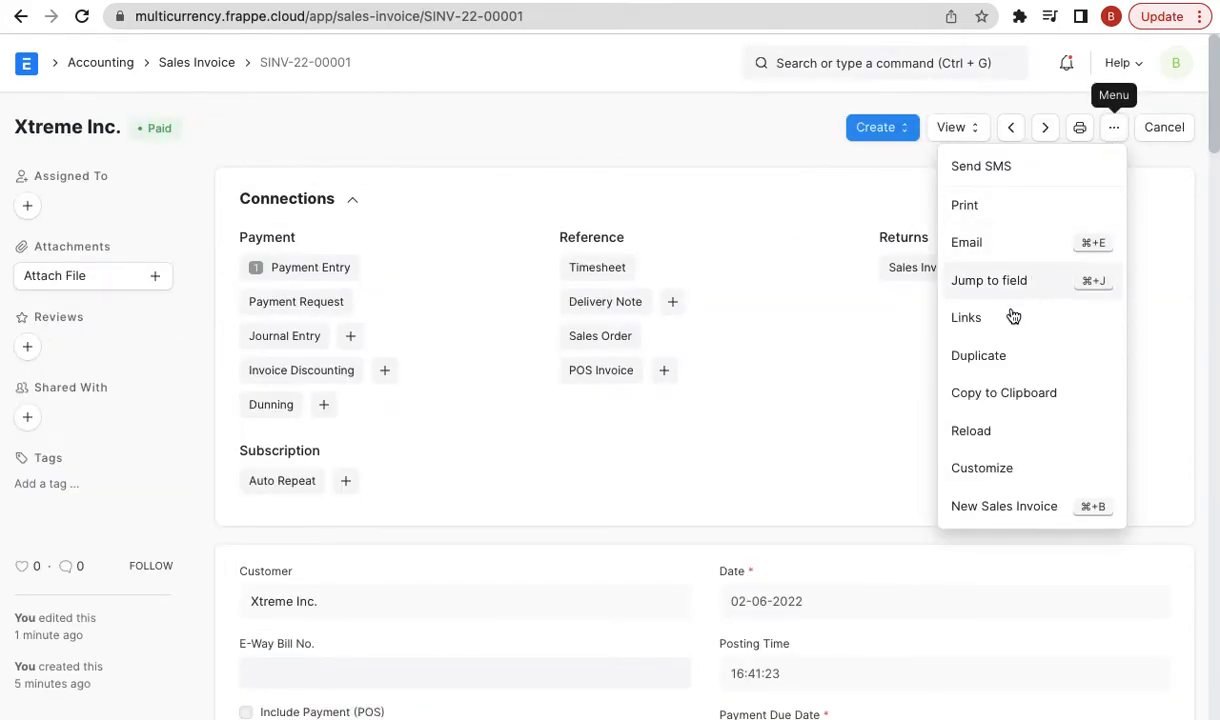
click(990, 355)
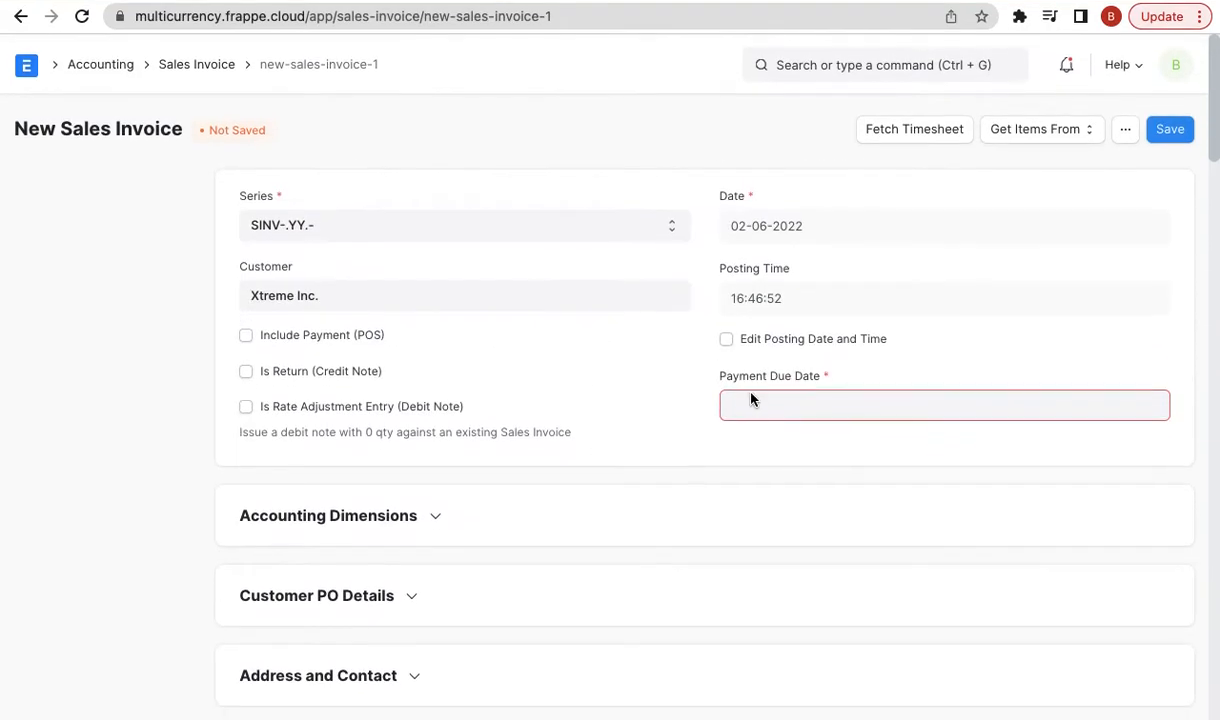
- Set the copy's payment due date to 02-06-2022 and save it as draft SINV-22-00002
click(752, 400)
click(833, 373)
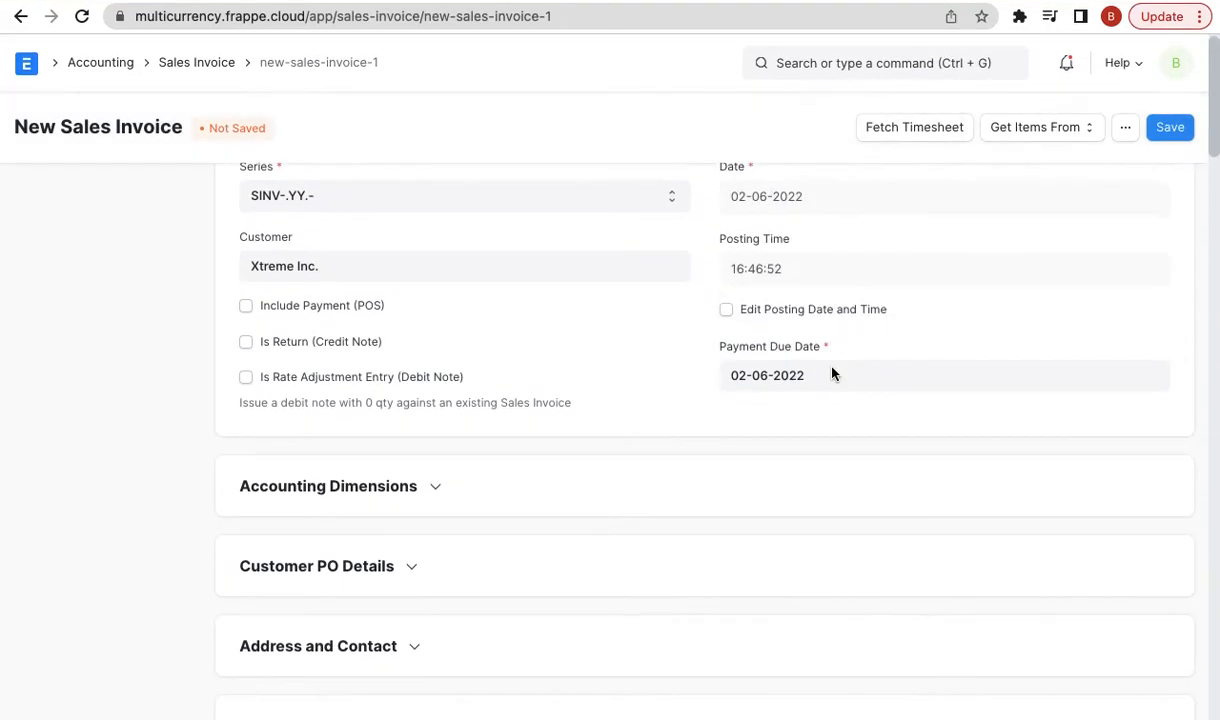
scroll(832, 373, down, 15)
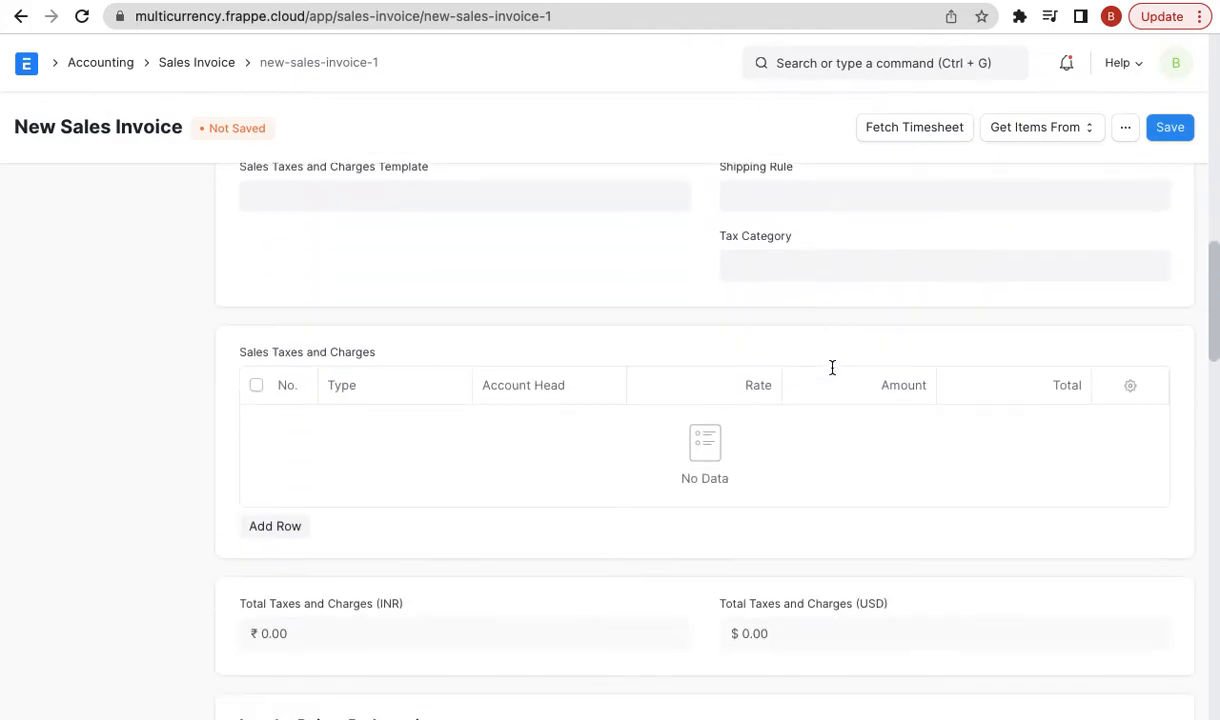
scroll(832, 367, down, 7)
click(1171, 128)
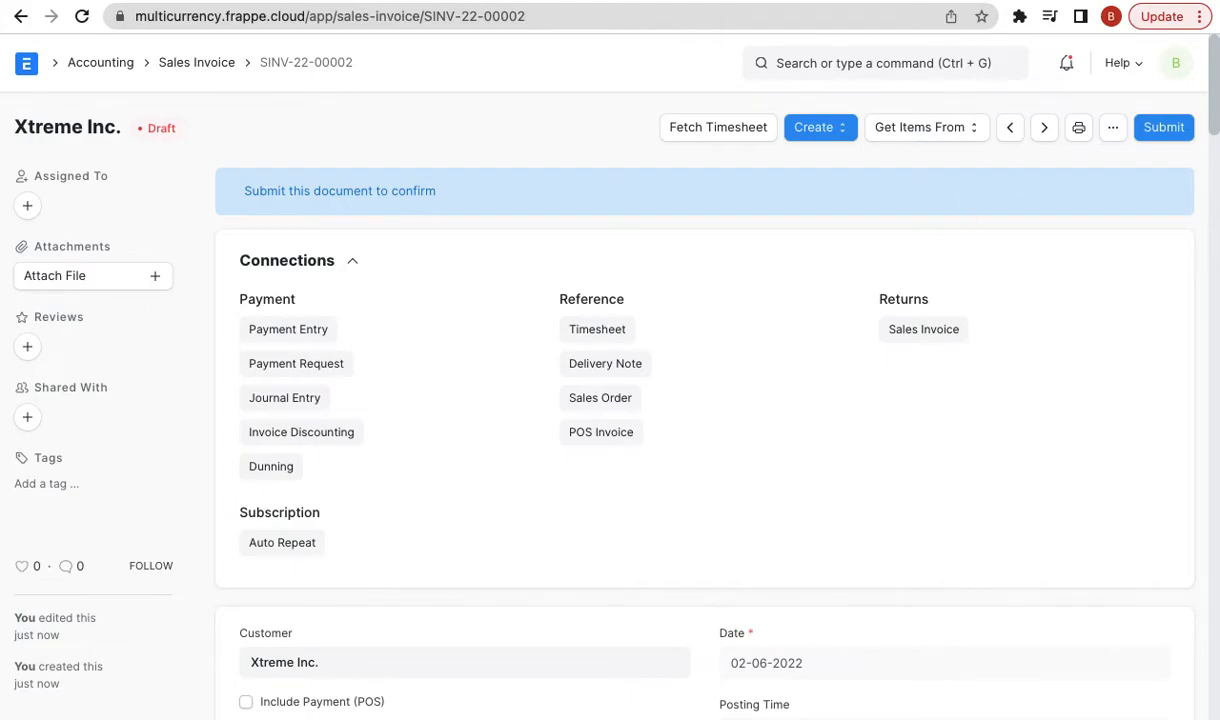
key(ctrl+Tab)
- Open the fosserp.com blog post 'Multi-Currency Accounting in ERPNext' and select its URL
double_click(738, 12)
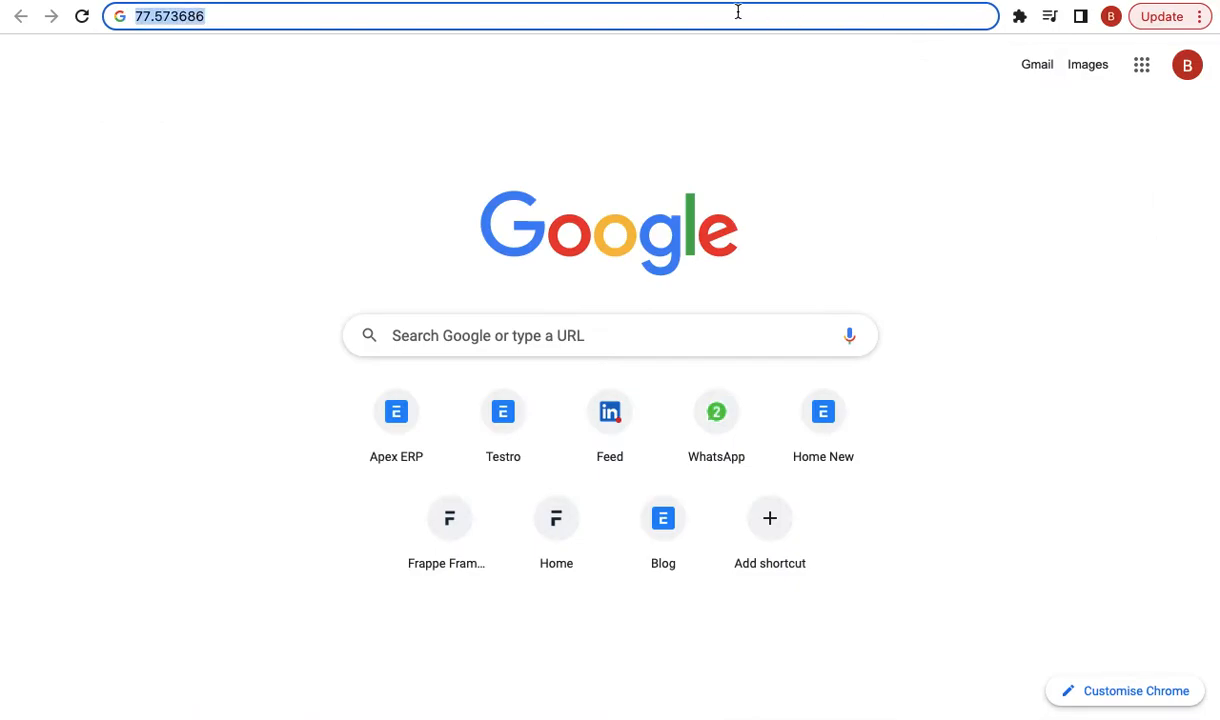
text(foss)
key(Return)
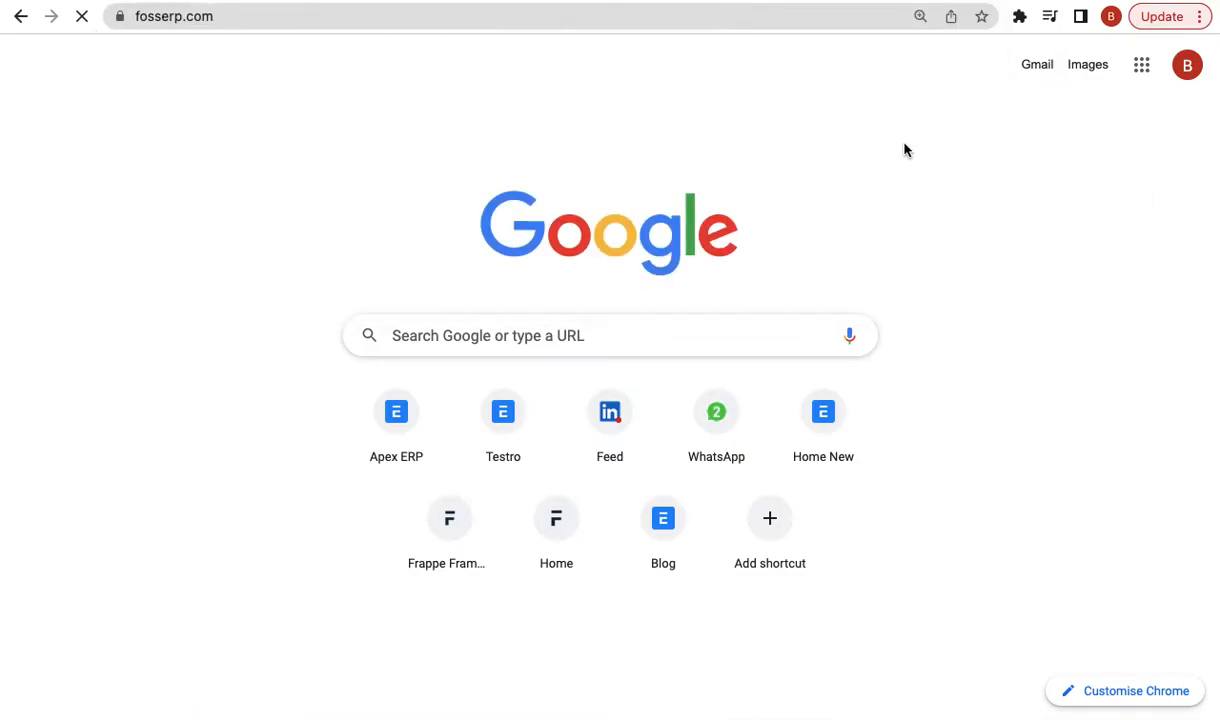
click(944, 92)
click(287, 585)
click(560, 16)
key(ctrl+c)
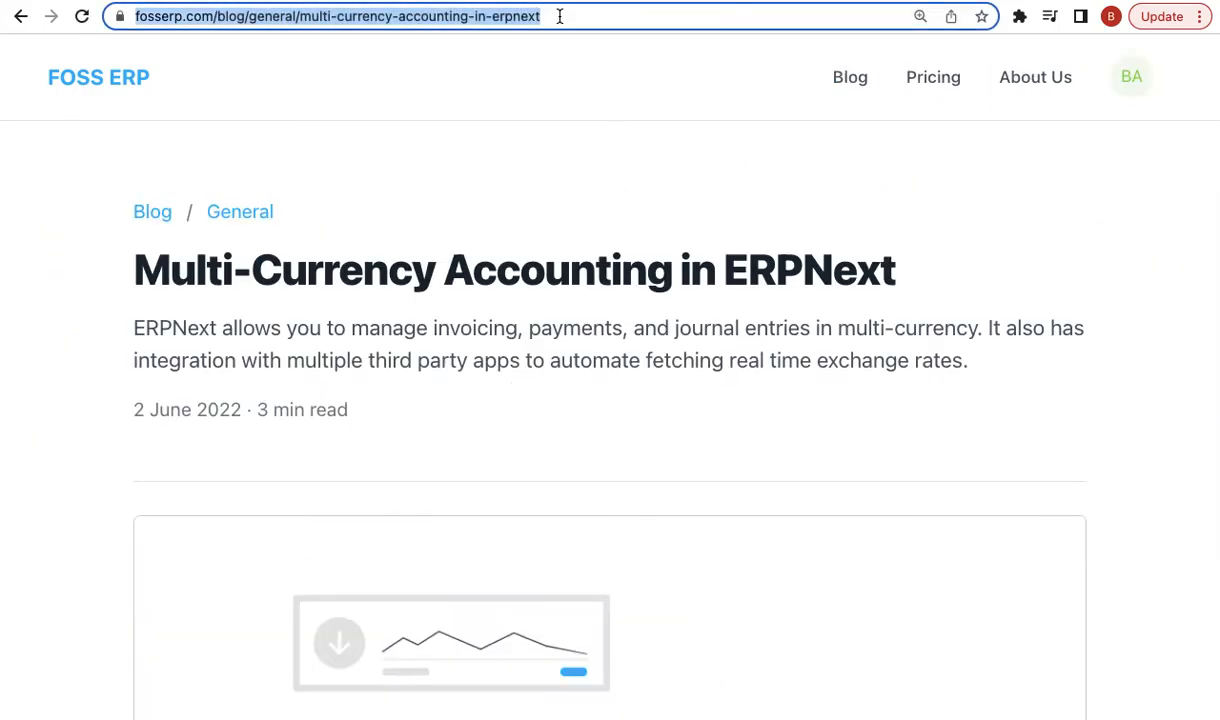
- Send the blog link in the Google Meet chat and close the messages panel
click(282, 0)
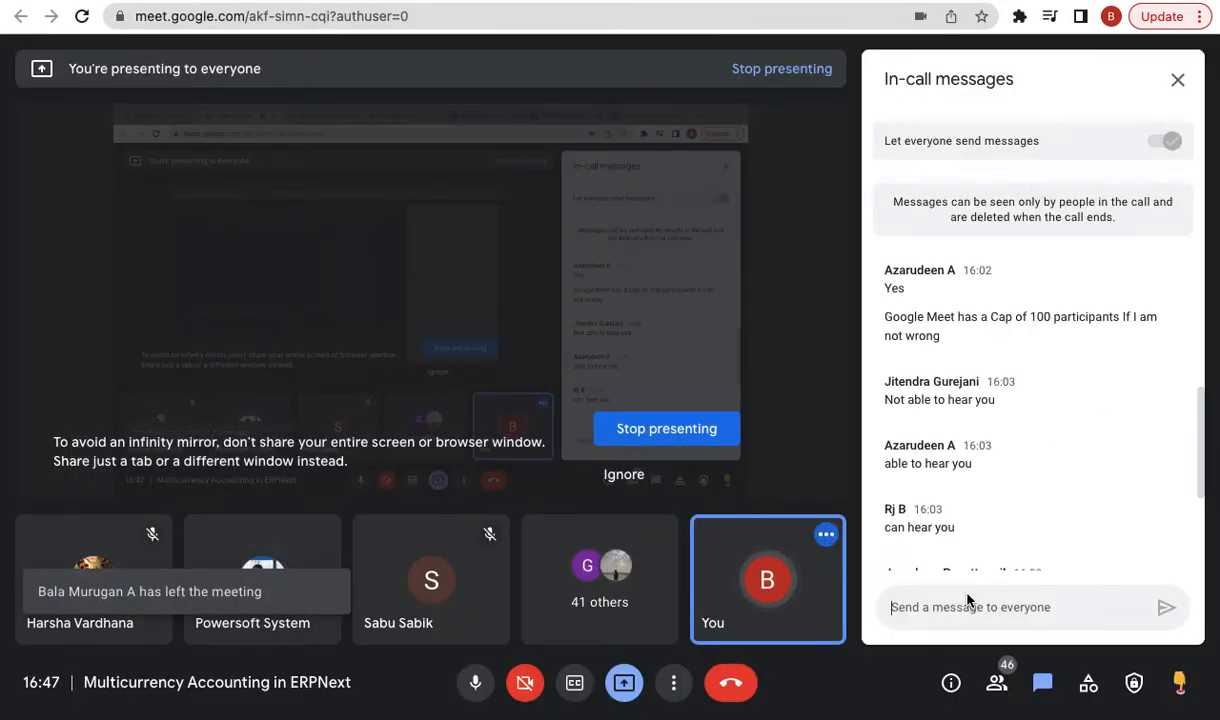
click(947, 604)
key(ctrl+v)
key(Return)
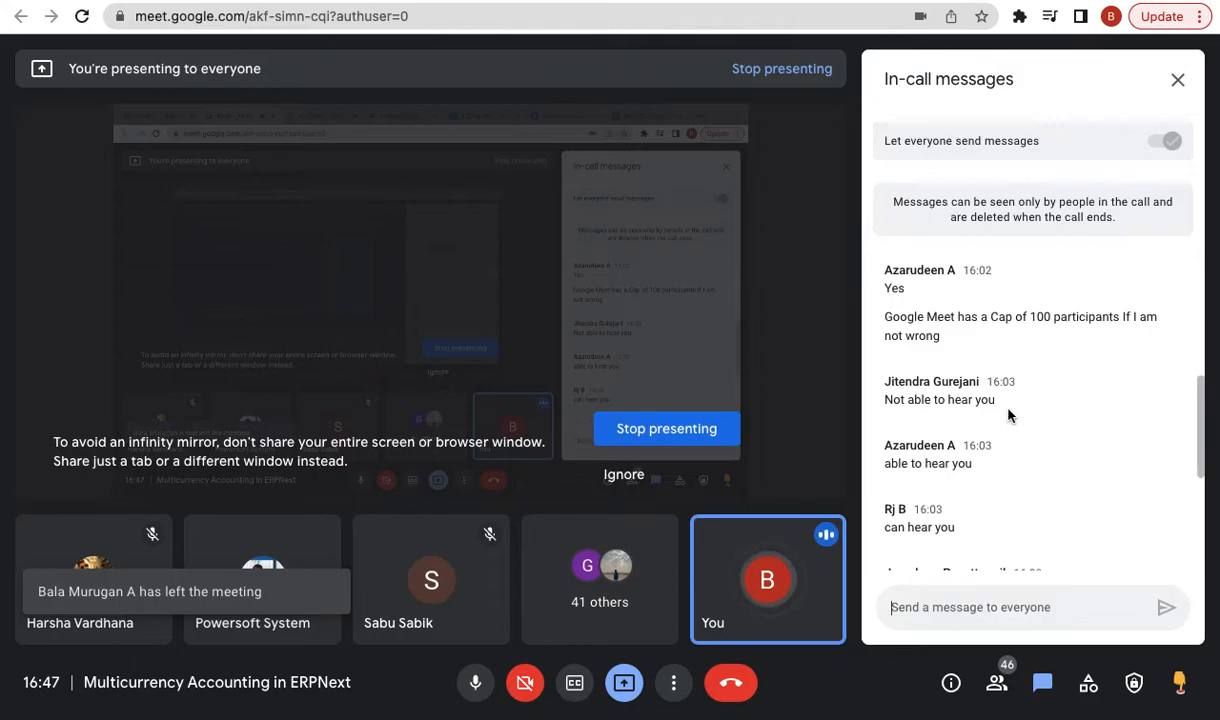
scroll(1025, 427, down, 1)
scroll(1025, 427, down, 3)
click(1177, 79)
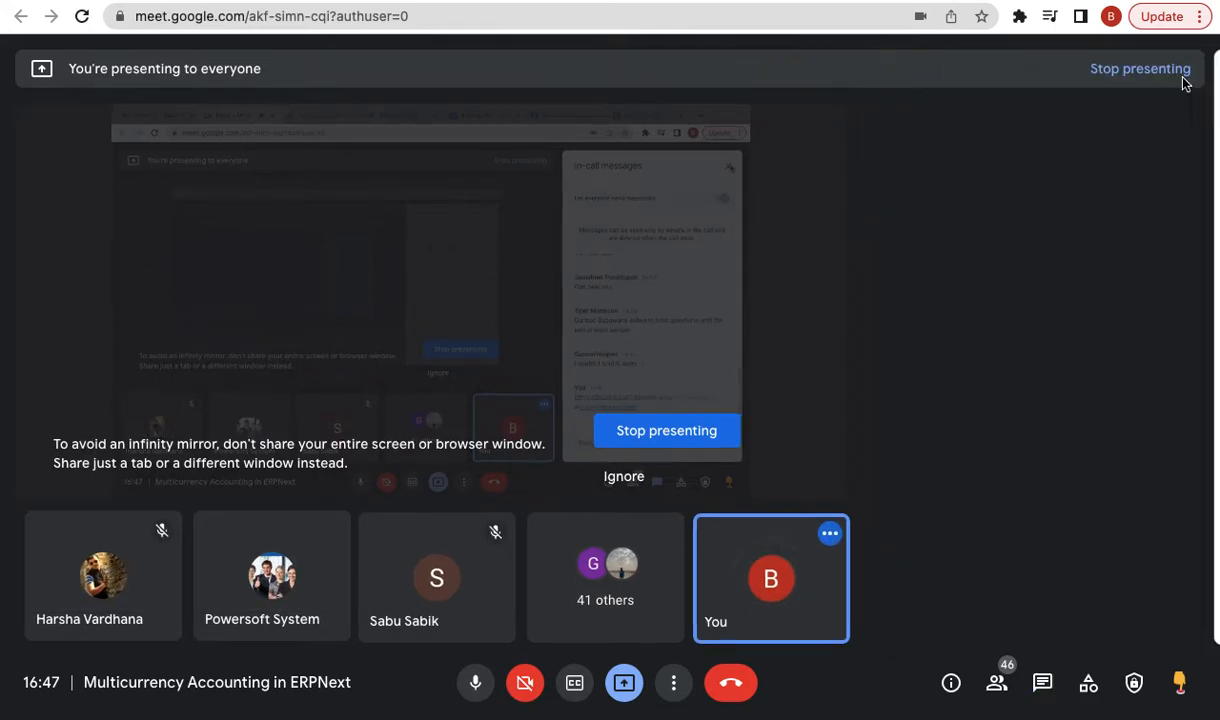
- Show the blog's '4. Multi-Currency Transactions' section, then return to the Xtreme Inc. sales invoice
click(1036, 0)
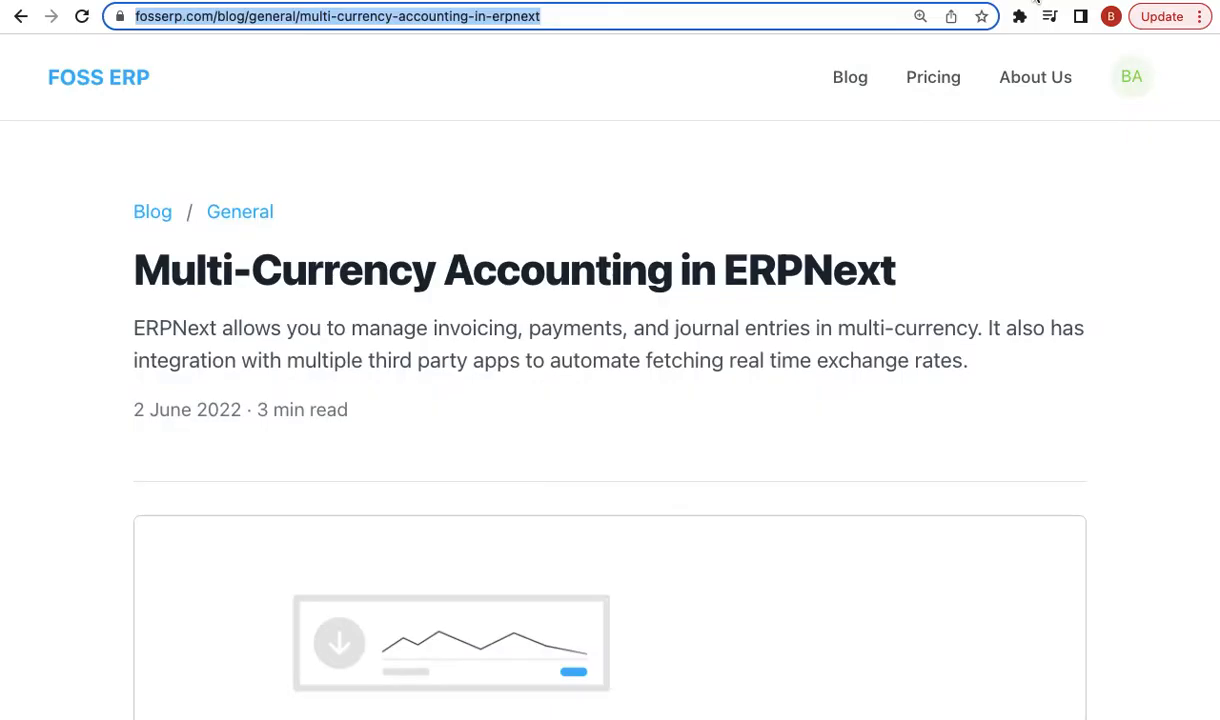
click(1005, 0)
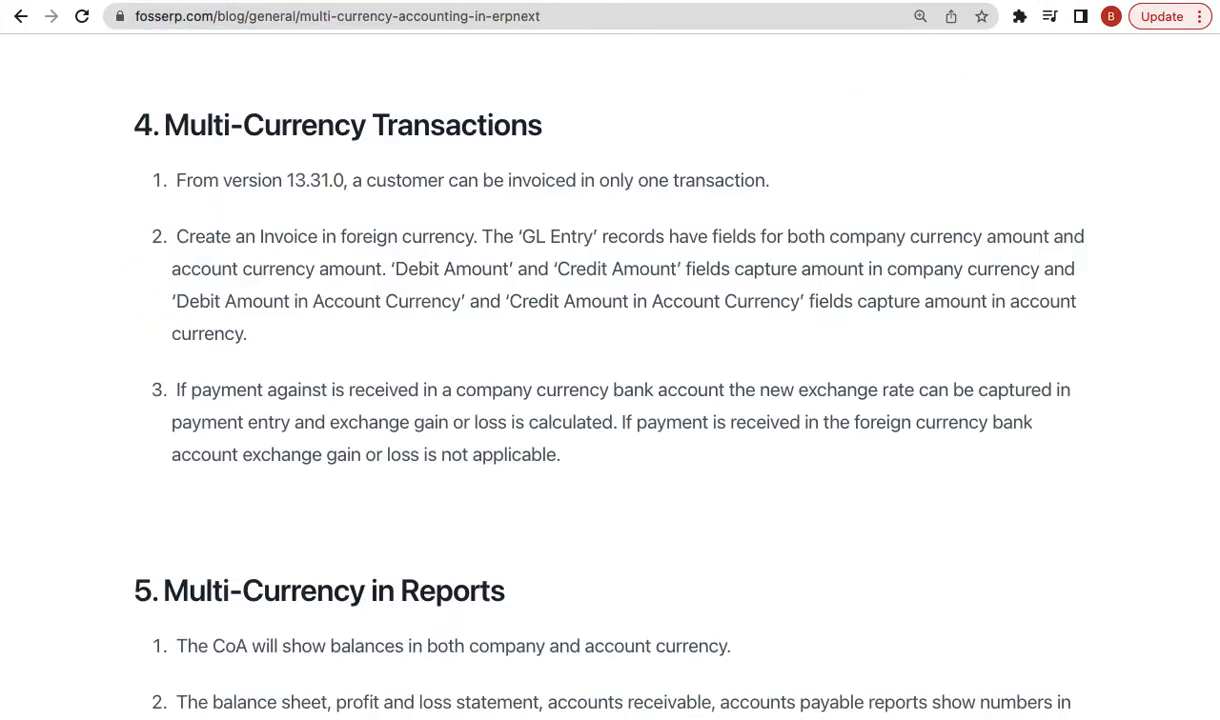
click(844, 0)
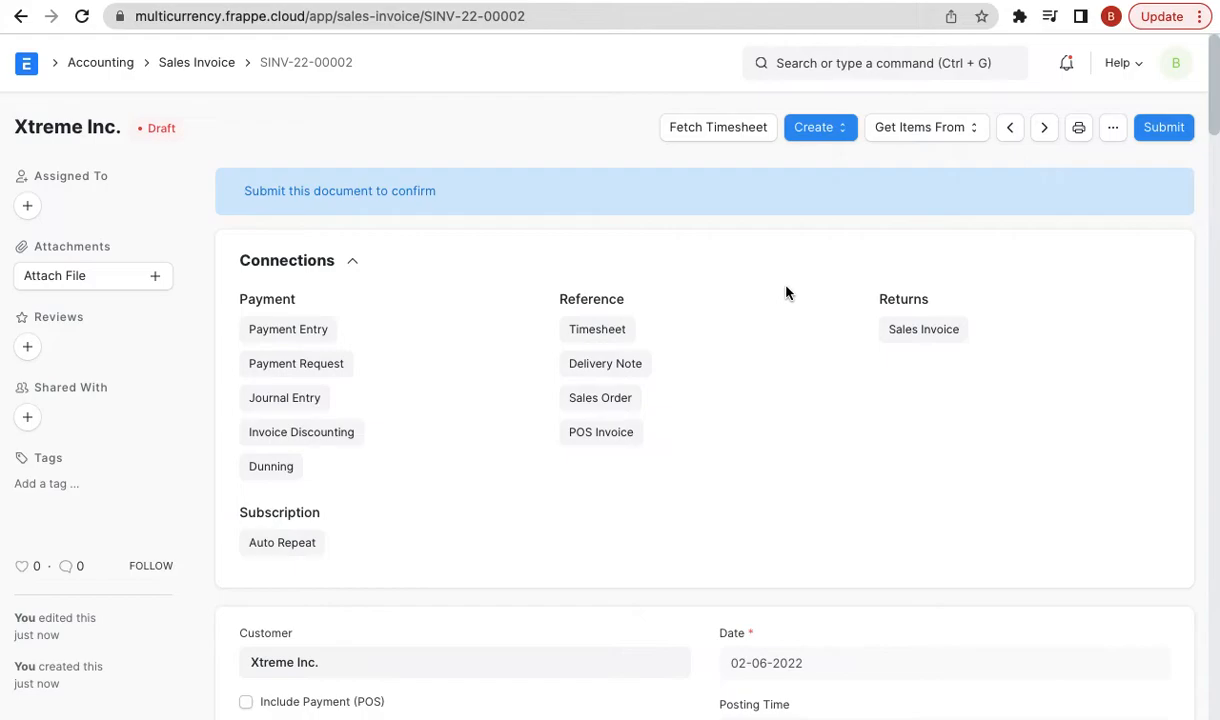
- Submit SINV-22-00002 for Xtreme Inc. and open its Create menu
click(1166, 137)
click(841, 205)
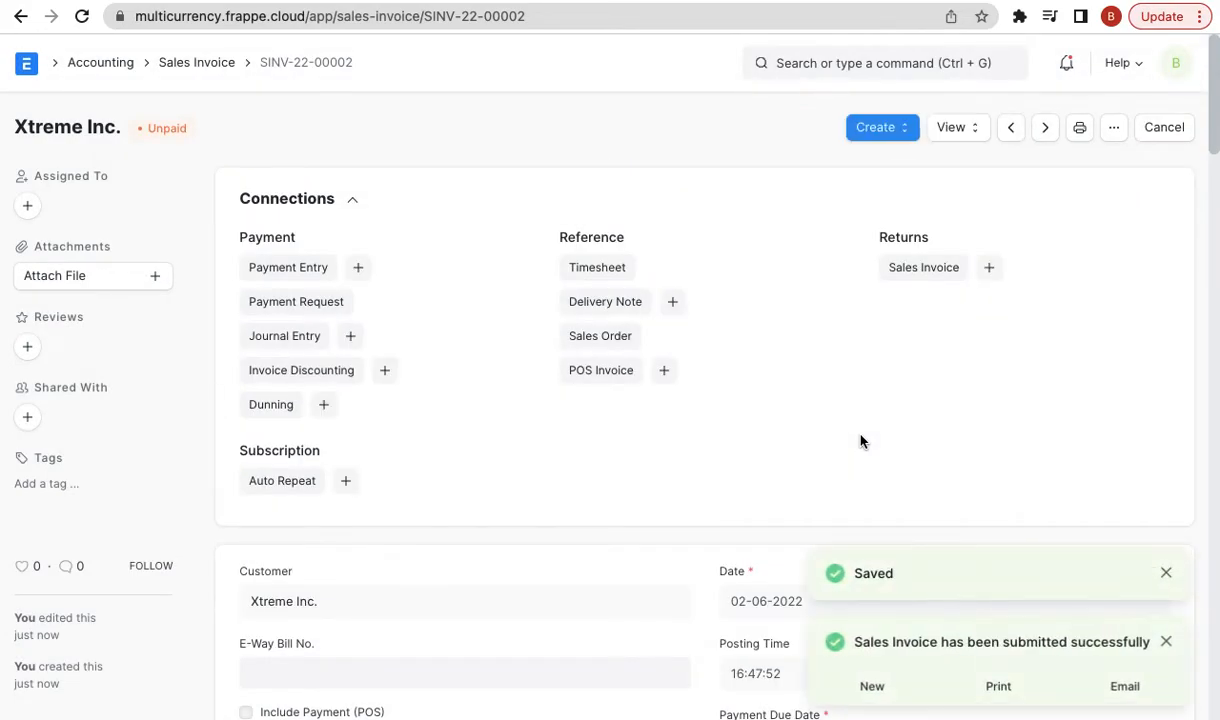
click(912, 127)
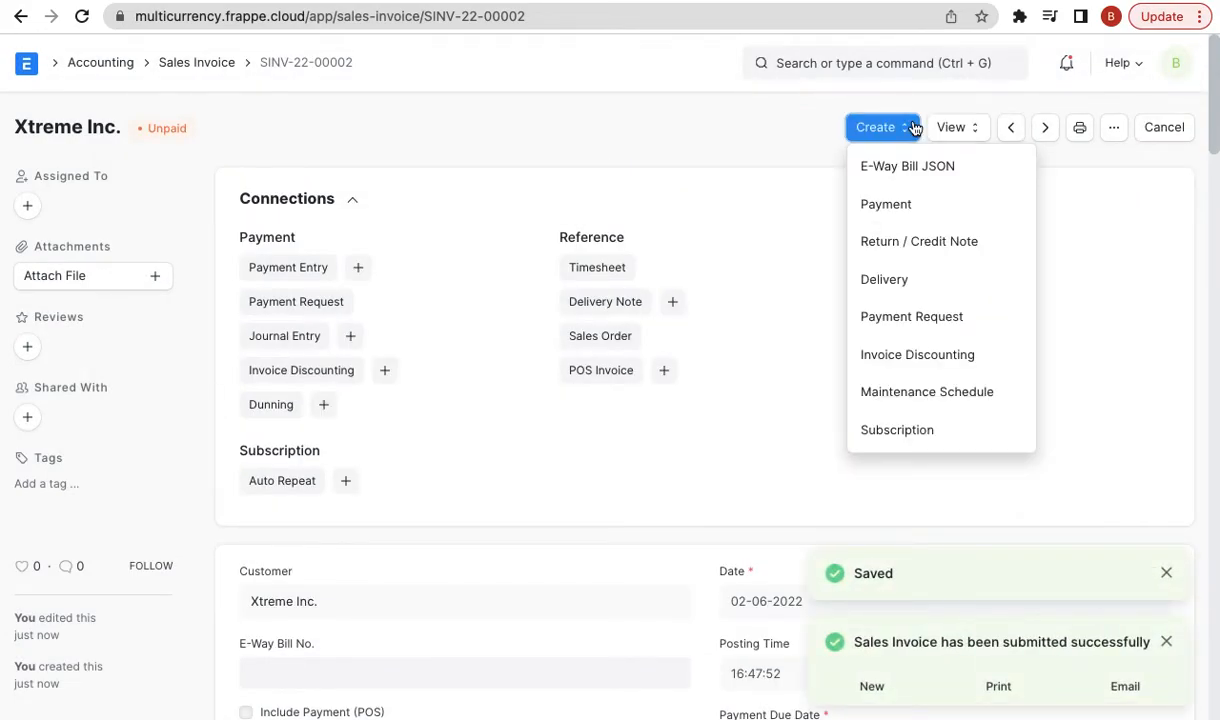
- Create a payment from the invoice with Account Paid To set to PayPal - FE
click(904, 202)
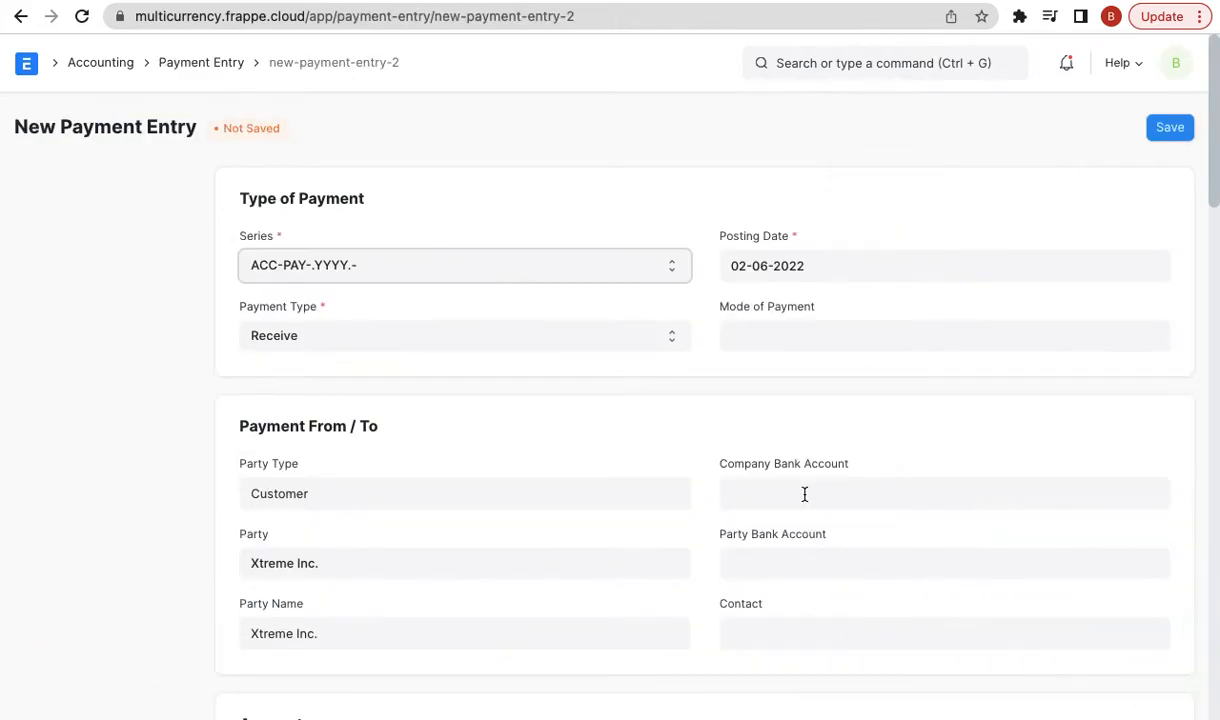
scroll(804, 494, down, 3)
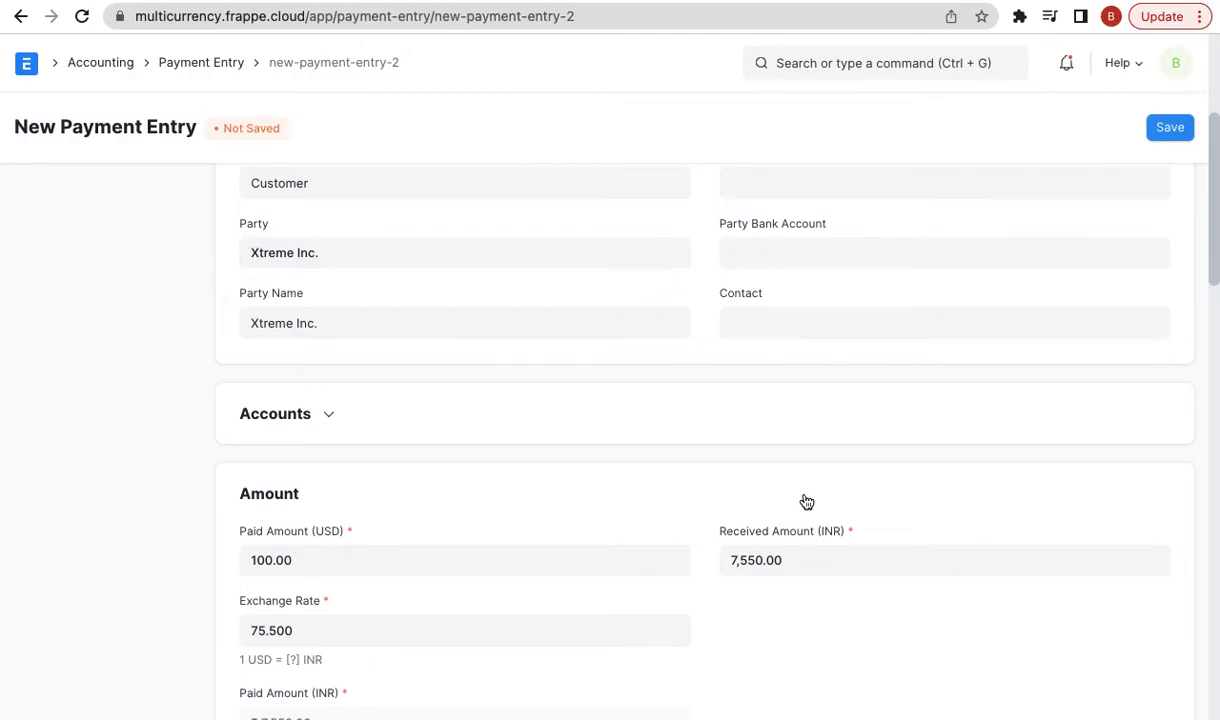
click(305, 412)
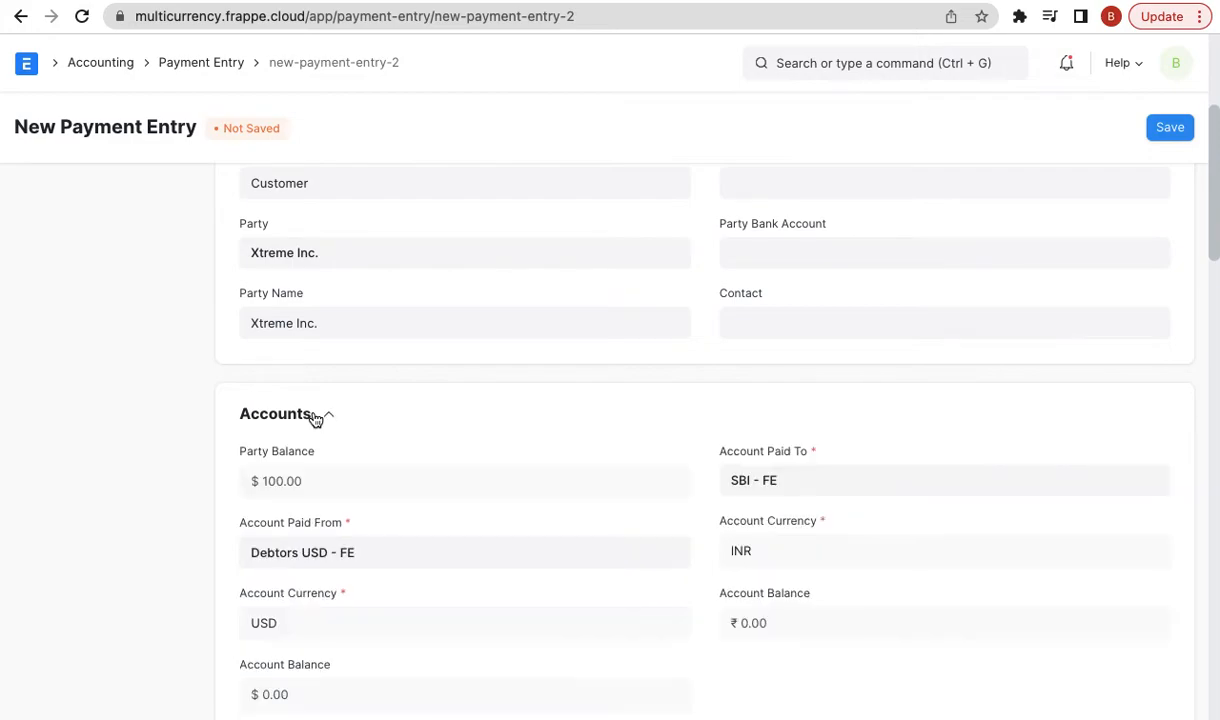
scroll(775, 400, down, 1)
click(809, 362)
text(pay)
click(795, 406)
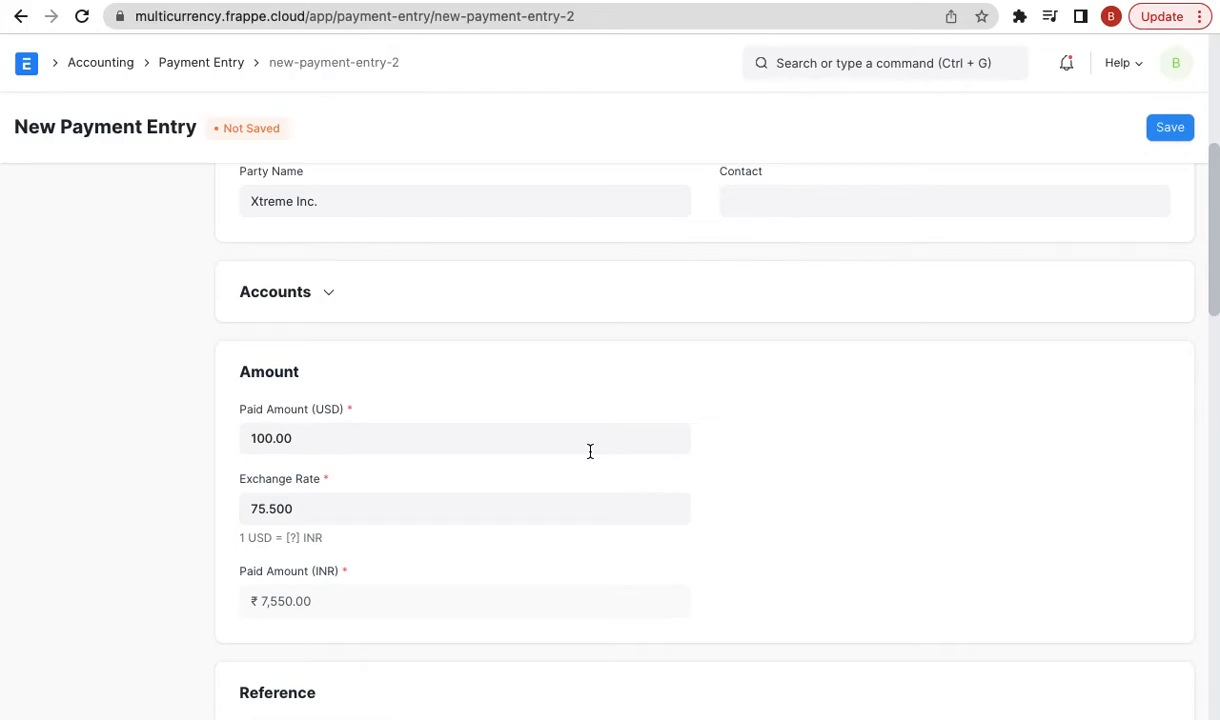
scroll(897, 553, down, 3)
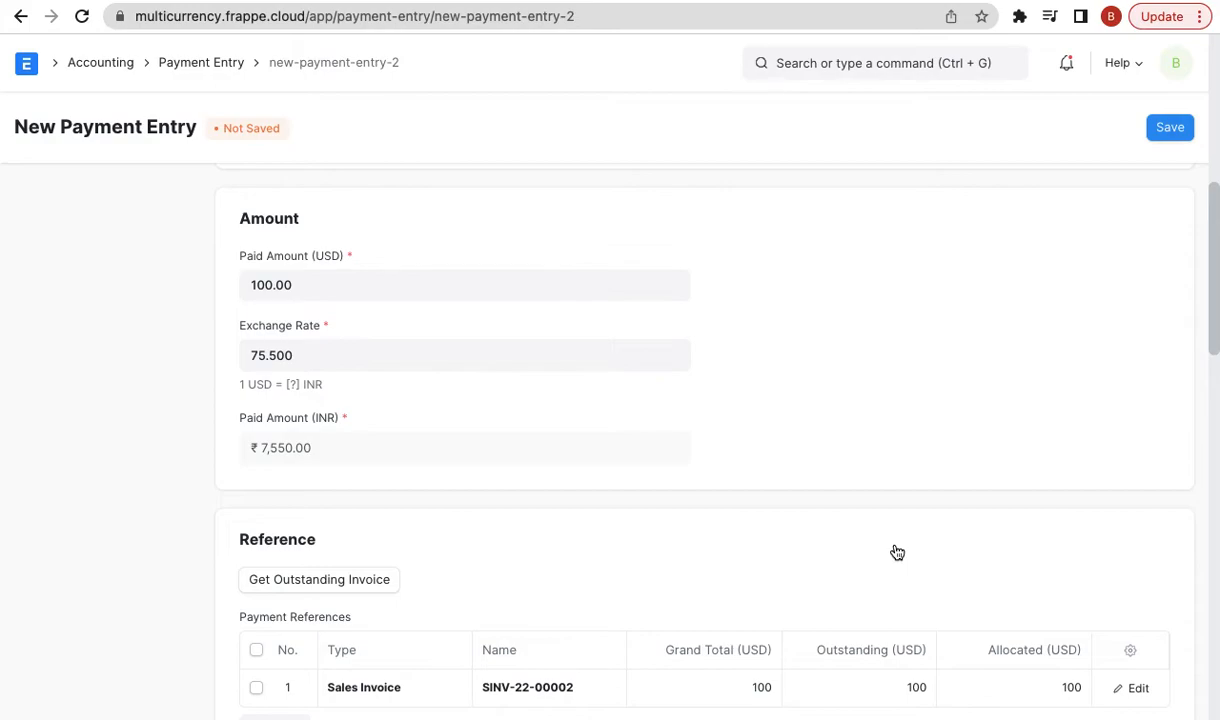
scroll(897, 553, down, 10)
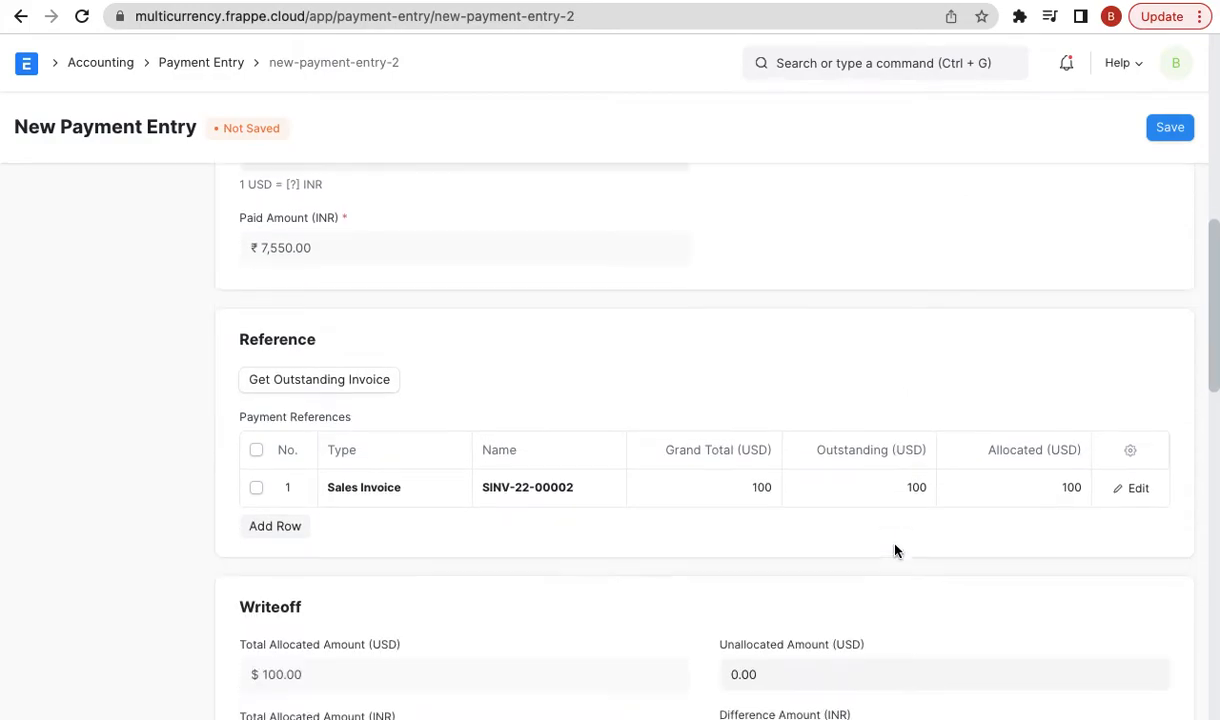
scroll(746, 373, up, 8)
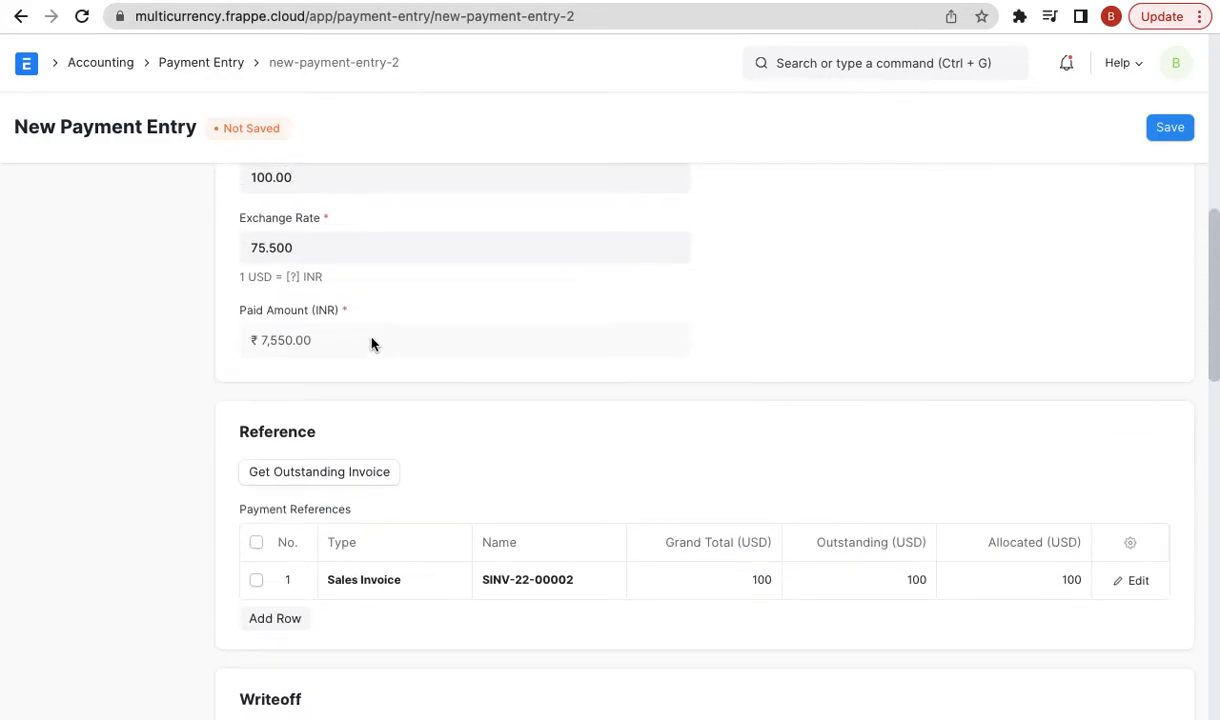
scroll(825, 291, down, 1)
scroll(825, 291, down, 3)
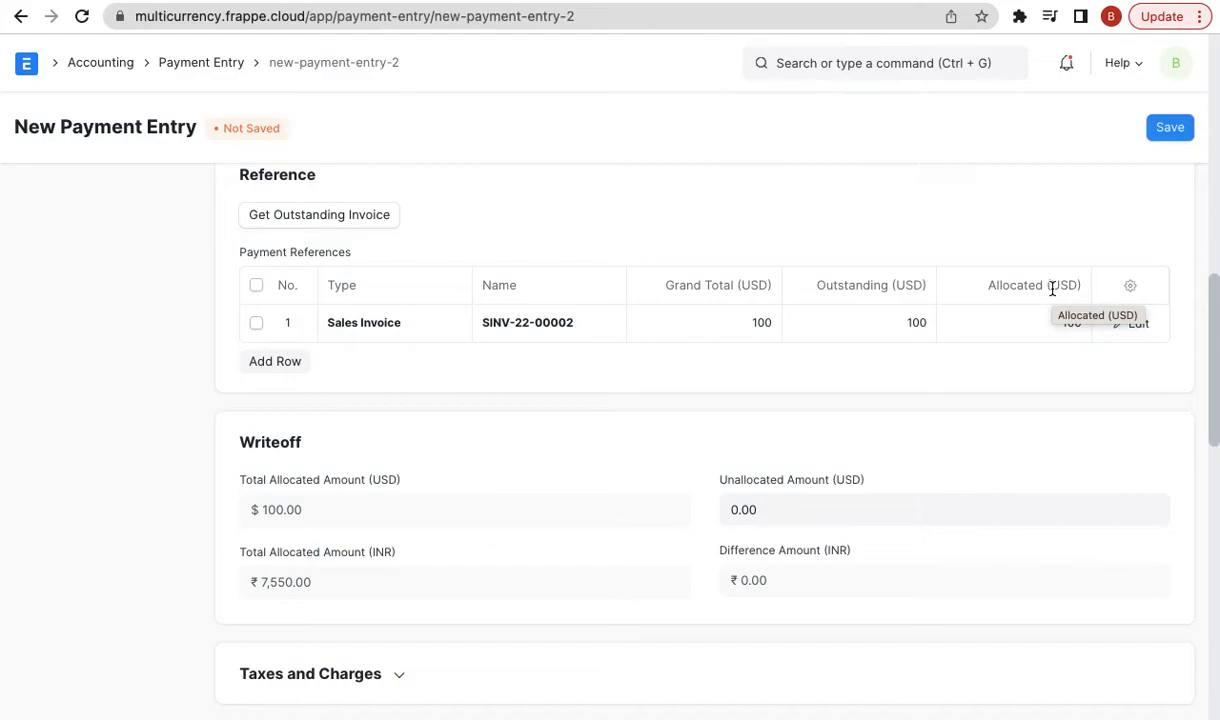
- Enter reference no 123 dated 02-06-2022, save the payment, and start submitting it
click(1172, 126)
click(847, 87)
click(480, 281)
text(123)
click(795, 262)
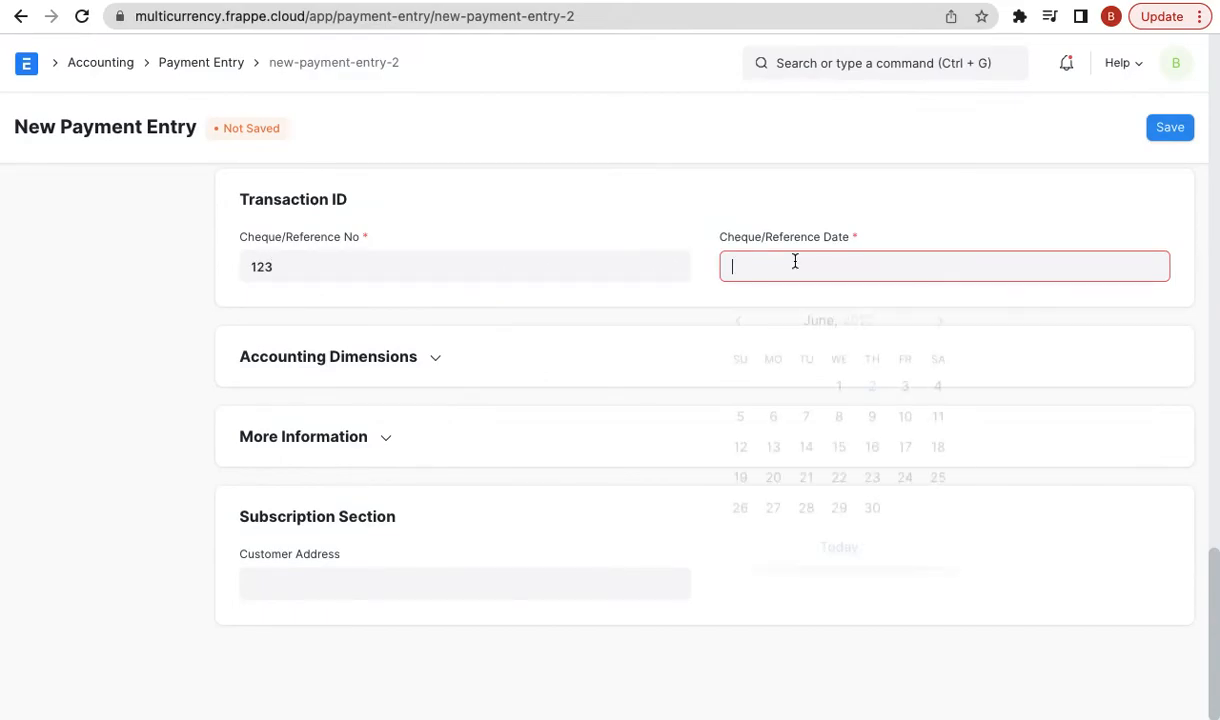
click(839, 540)
click(1168, 129)
click(1172, 129)
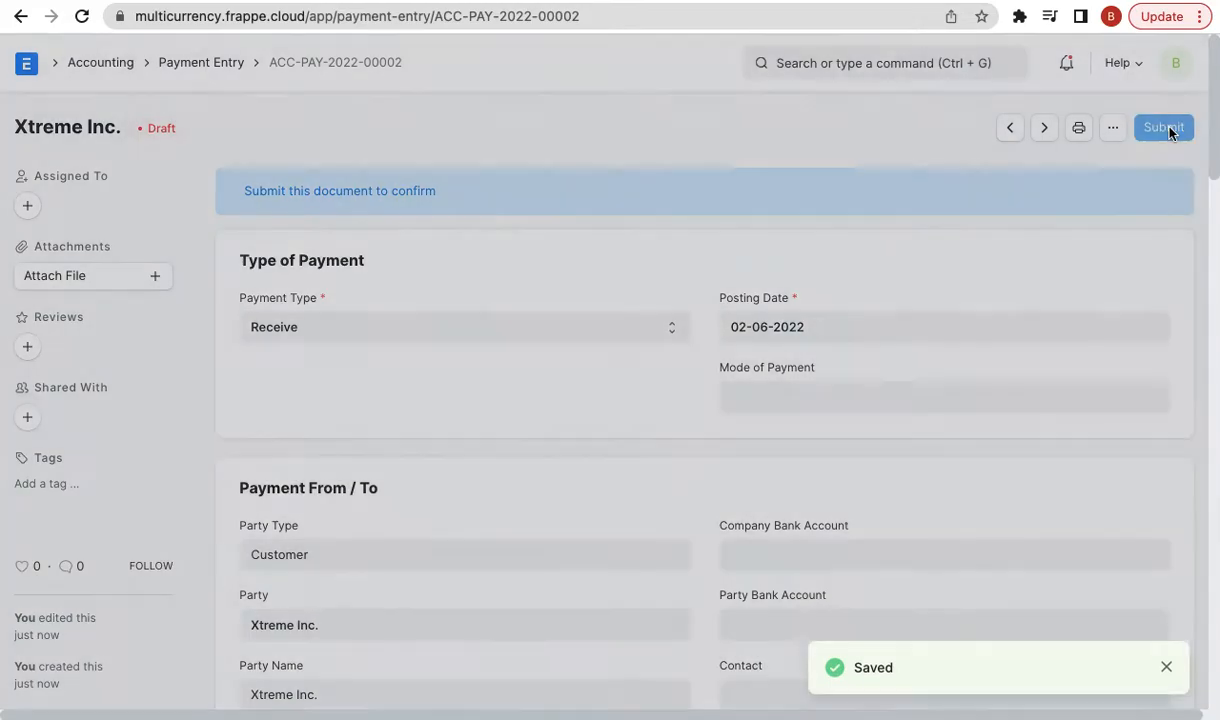
- Confirm submitting ACC-PAY-2022-00002 and view its General Ledger with PayPal - FE debited ₹7,550
click(838, 214)
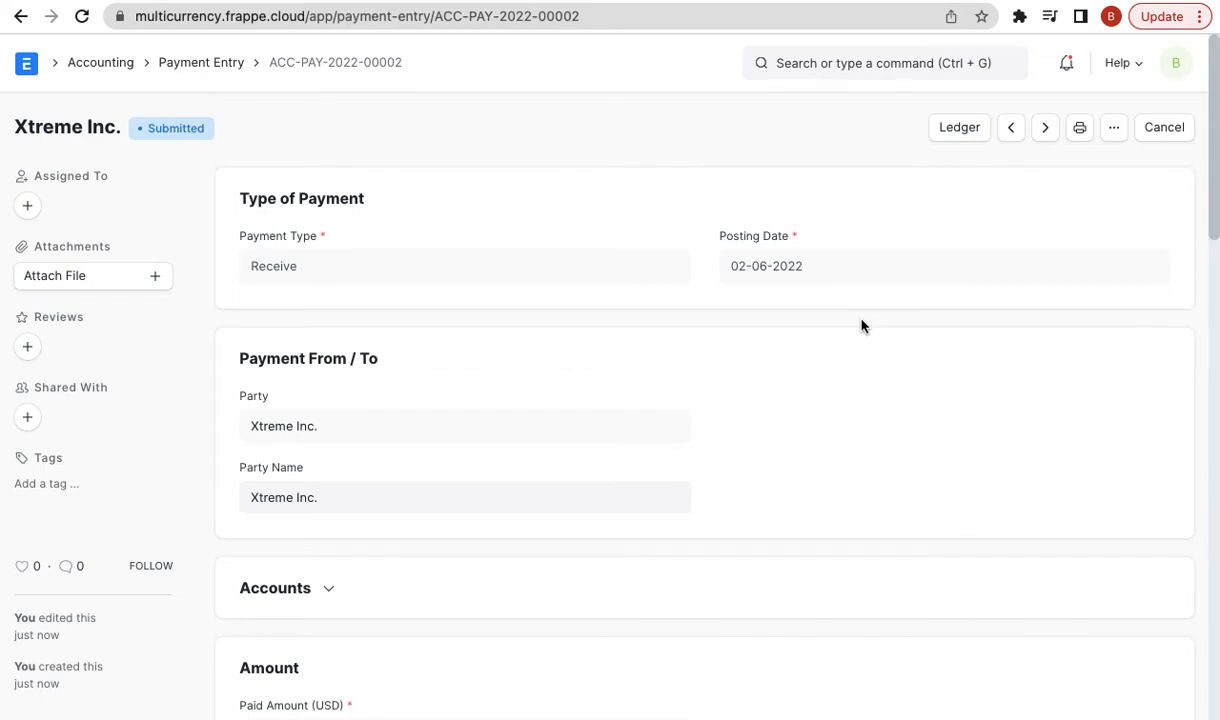
click(958, 126)
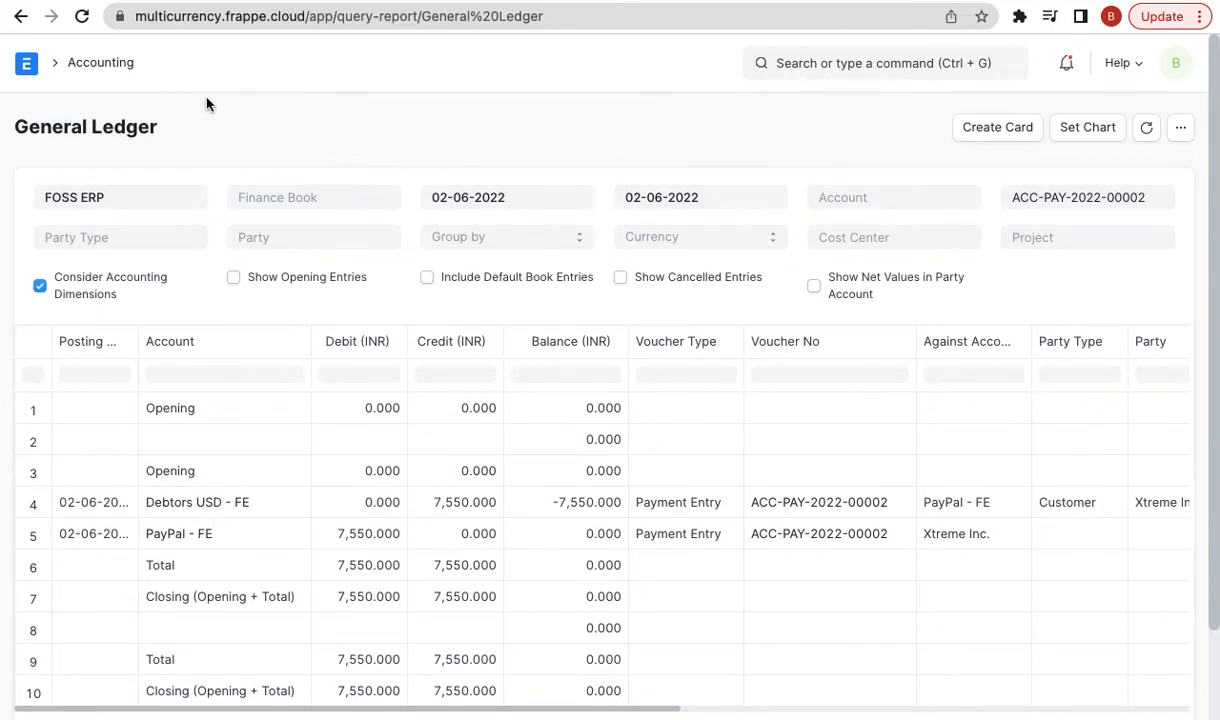
- Go back from the General Ledger to payment entry ACC-PAY-2022-00002
click(20, 16)
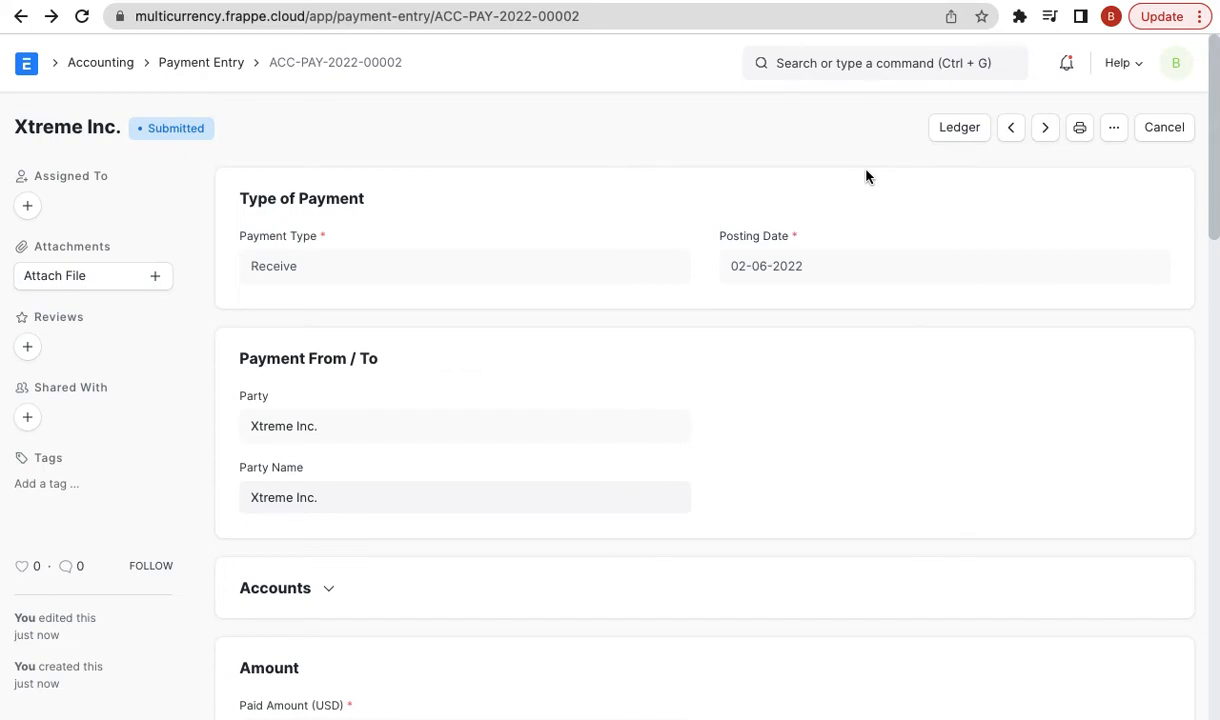
- Open the Chart of Accounts and expand down to Bank Accounts, showing PayPal - FE at $100.00 / ₹7,550.00 Dr
click(777, 62)
text(chart)
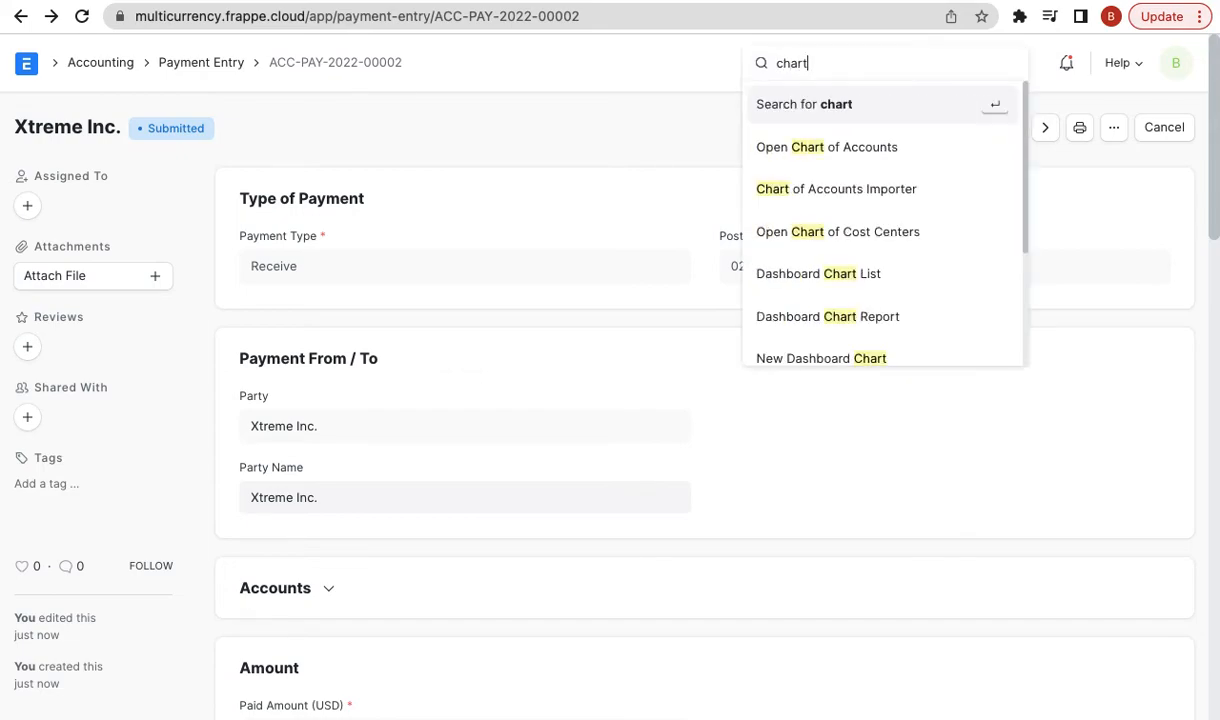
text( of)
key(Return)
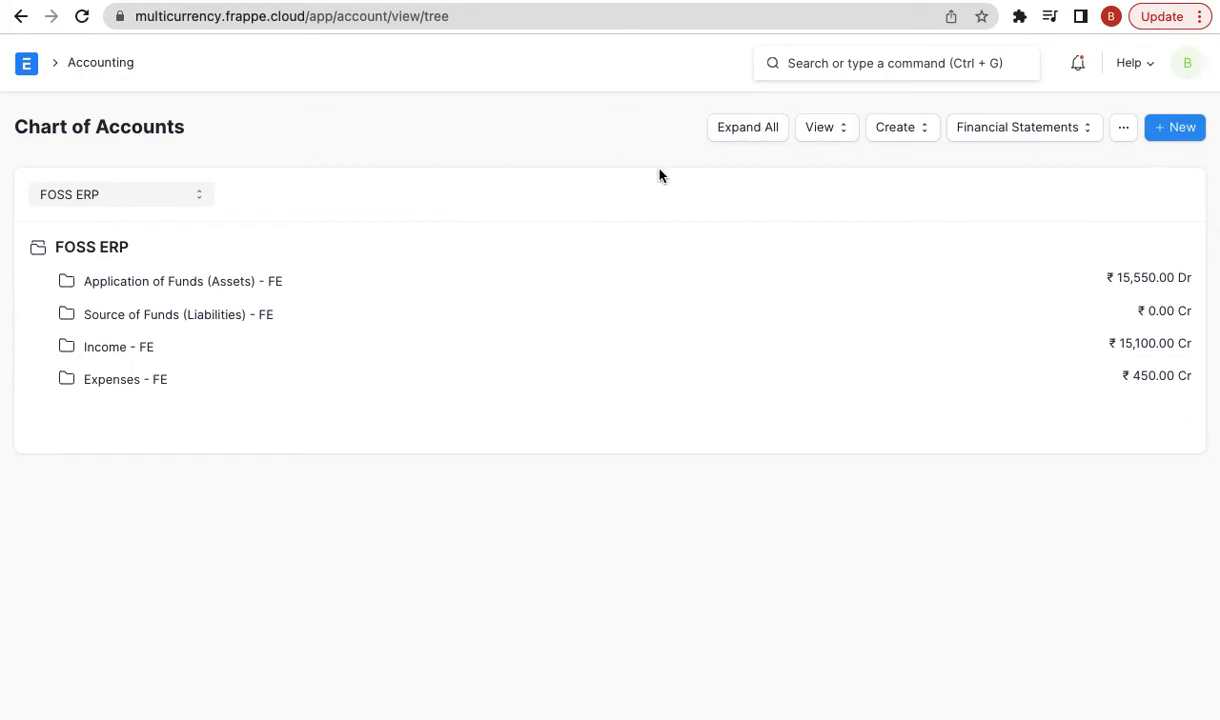
click(274, 280)
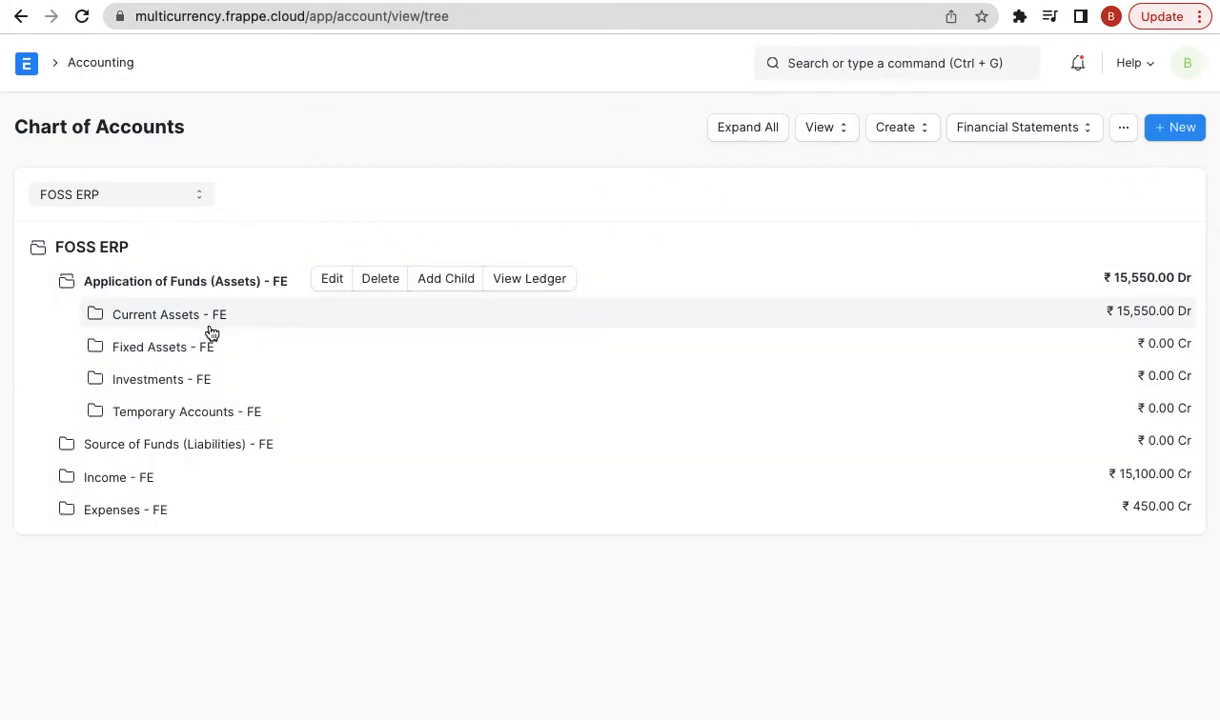
click(210, 328)
click(244, 347)
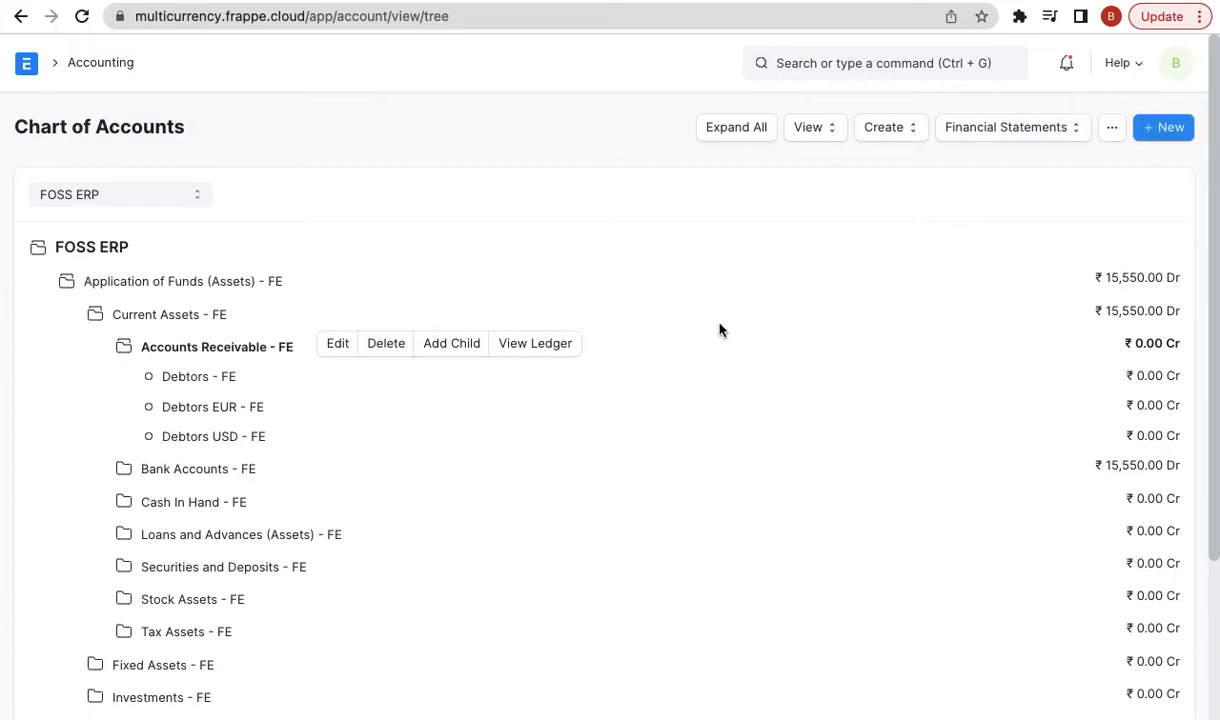
click(232, 481)
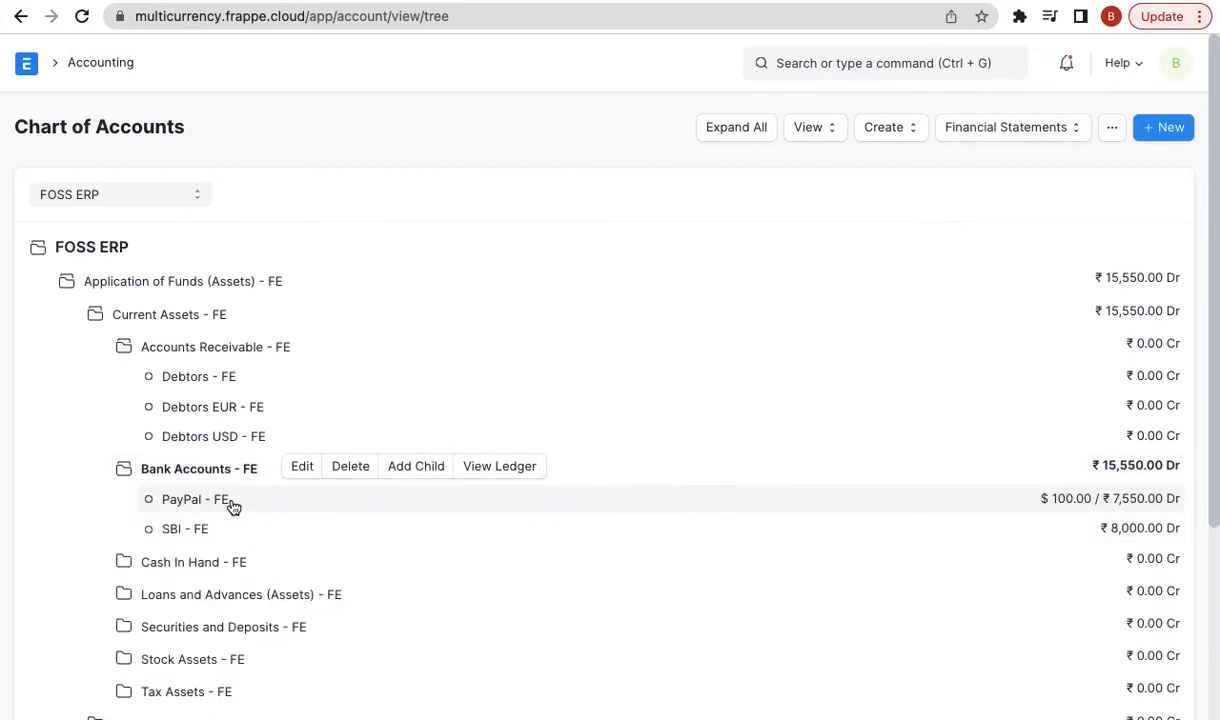
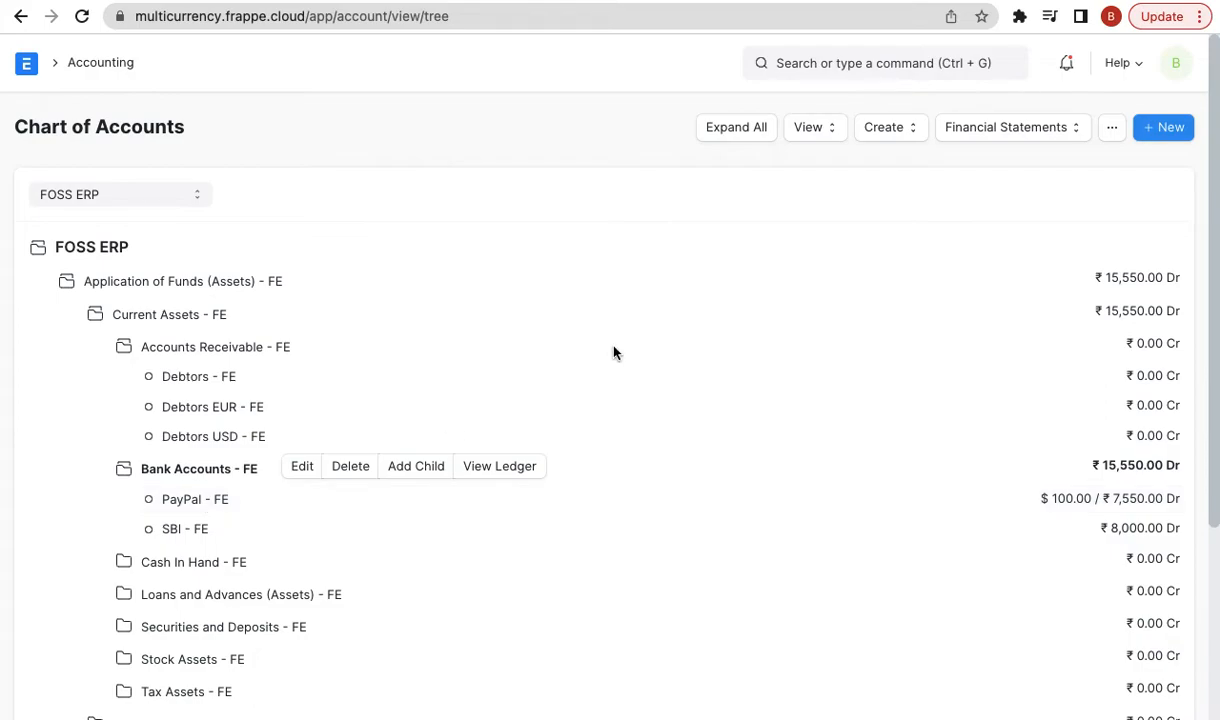
- Open the awesome bar search from the Chart of Accounts page to show recent items
click(860, 63)
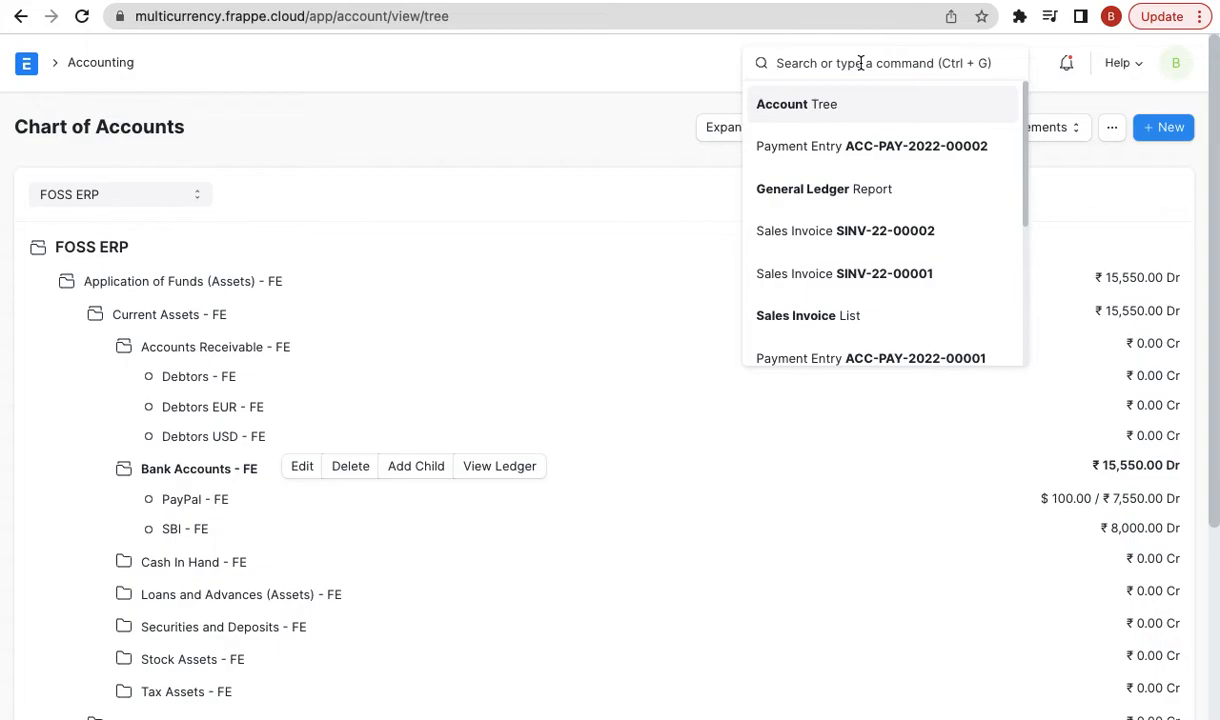
- Start a new Exchange Rate Revaluation dated 30-06-2022 and fetch entries, finding no outstanding invoices
text(new exc)
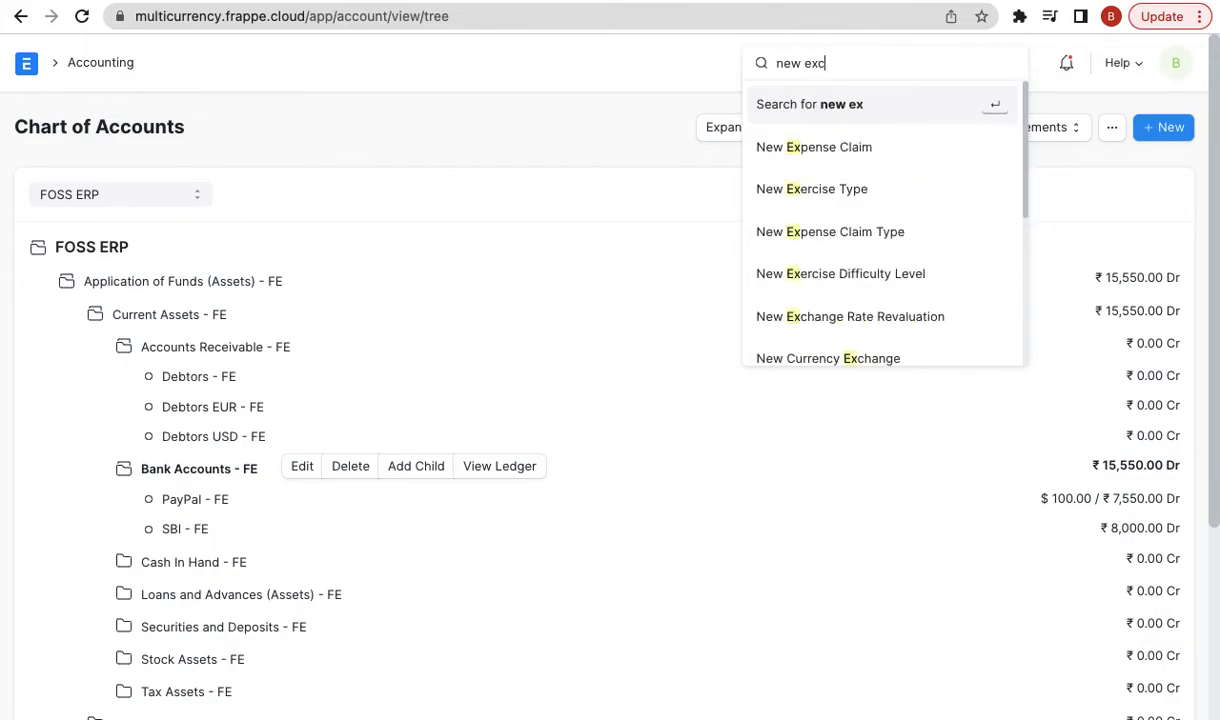
text(h)
key(Down)
key(Return)
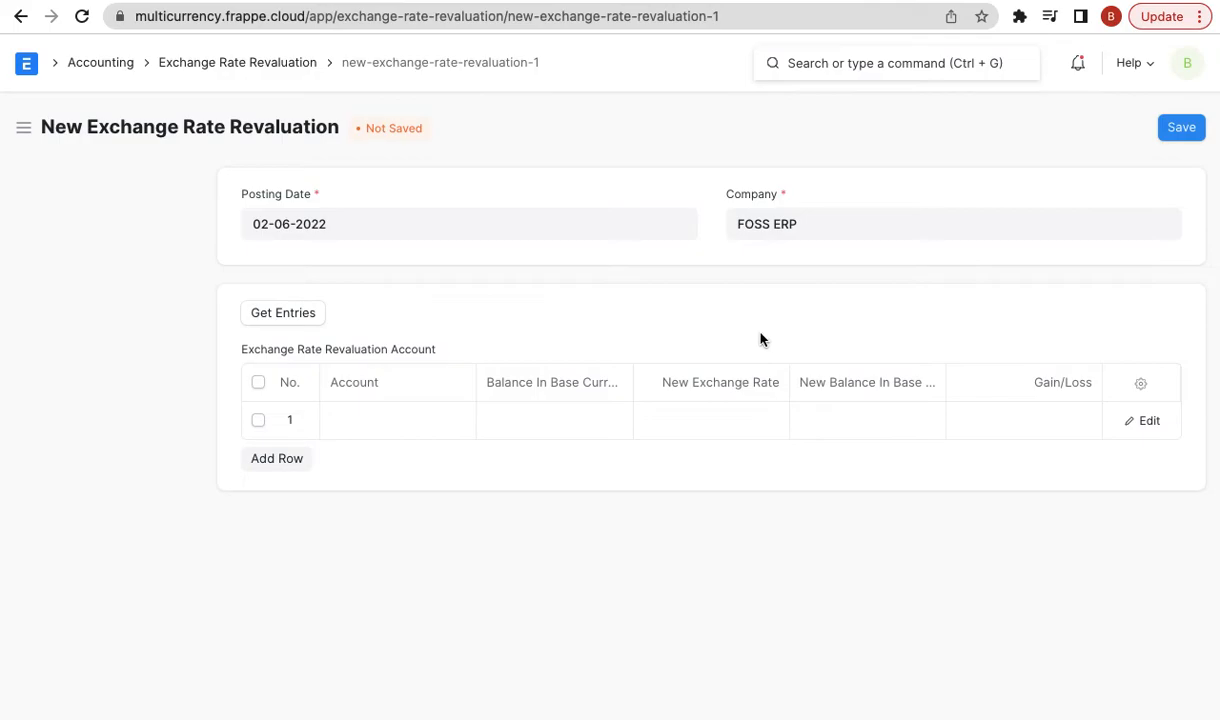
click(279, 222)
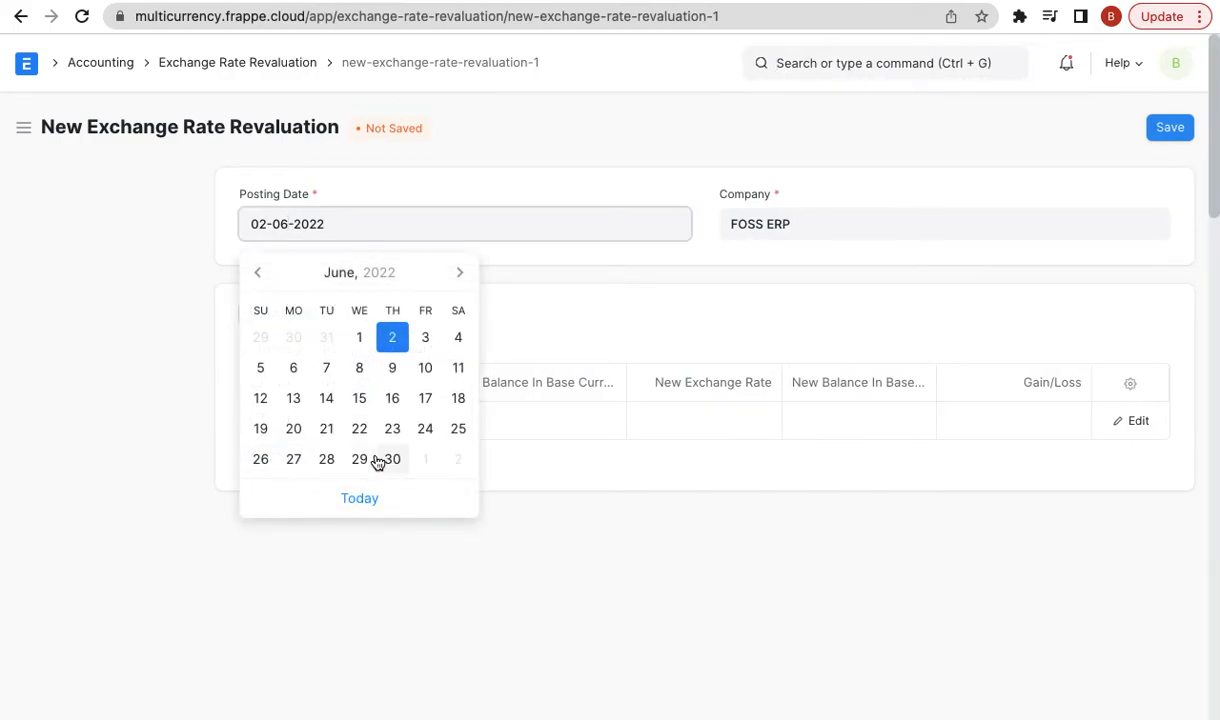
click(390, 460)
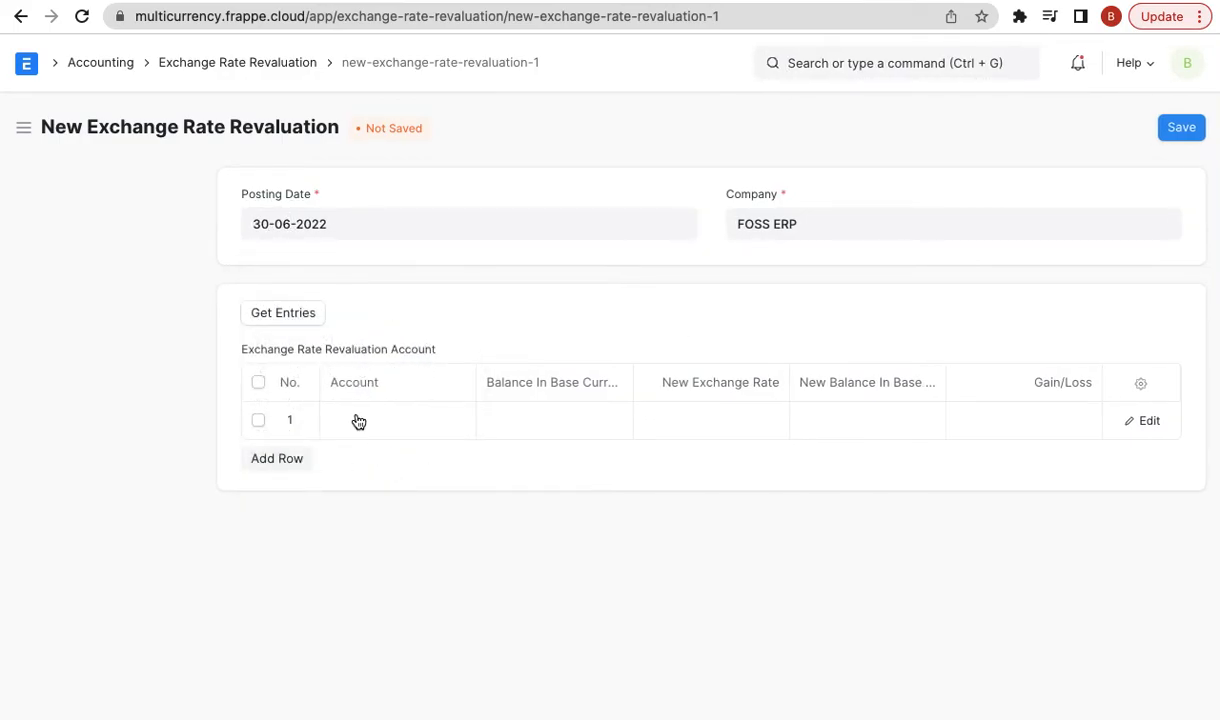
click(294, 320)
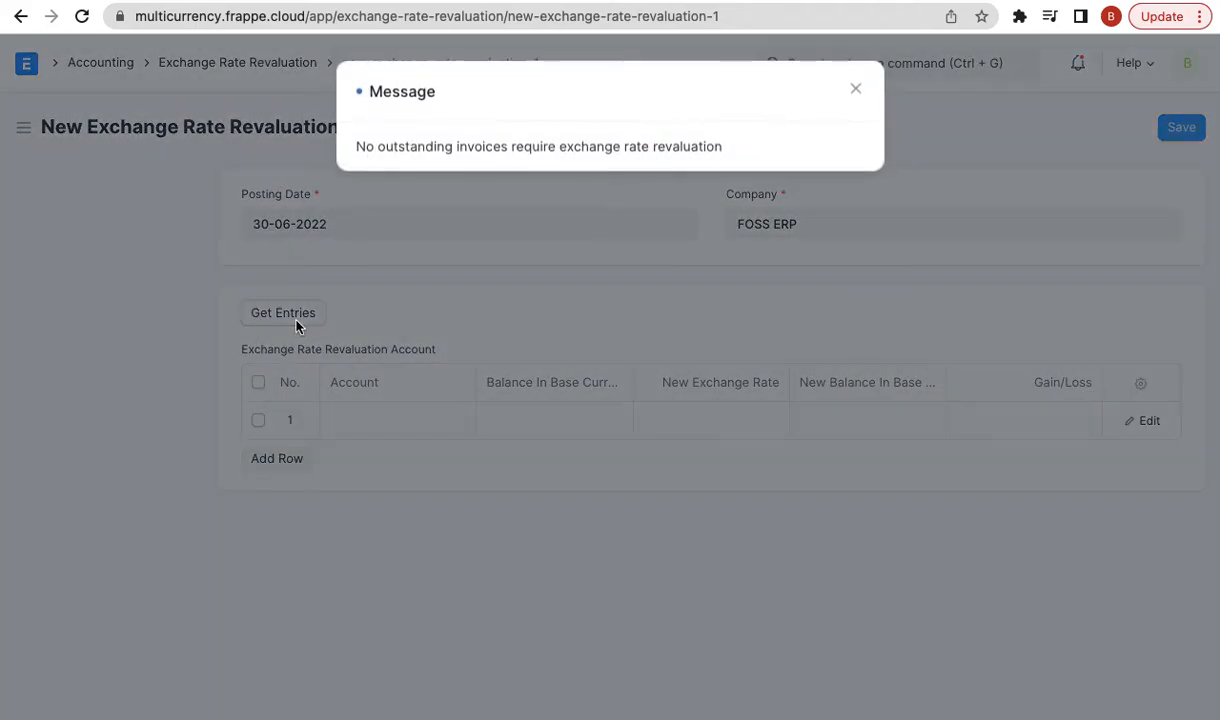
click(857, 91)
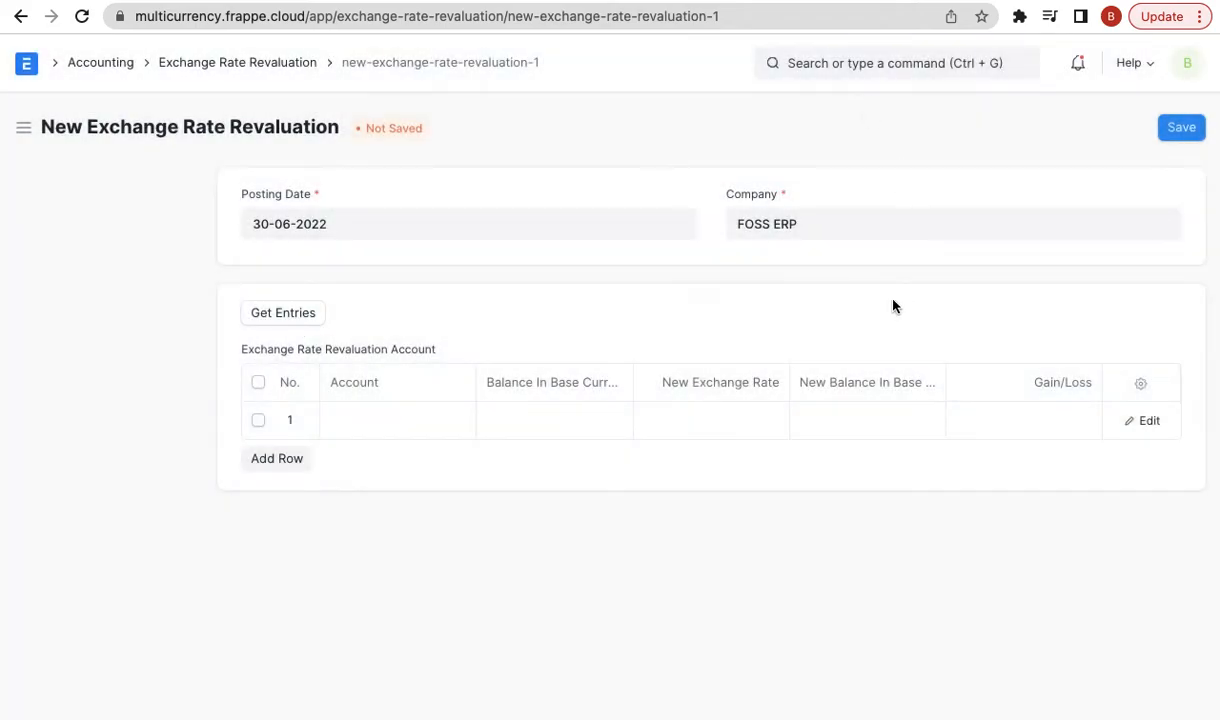
- Re-enter the 30-06-2022 posting date and fetch entries again, still finding none outstanding
click(305, 222)
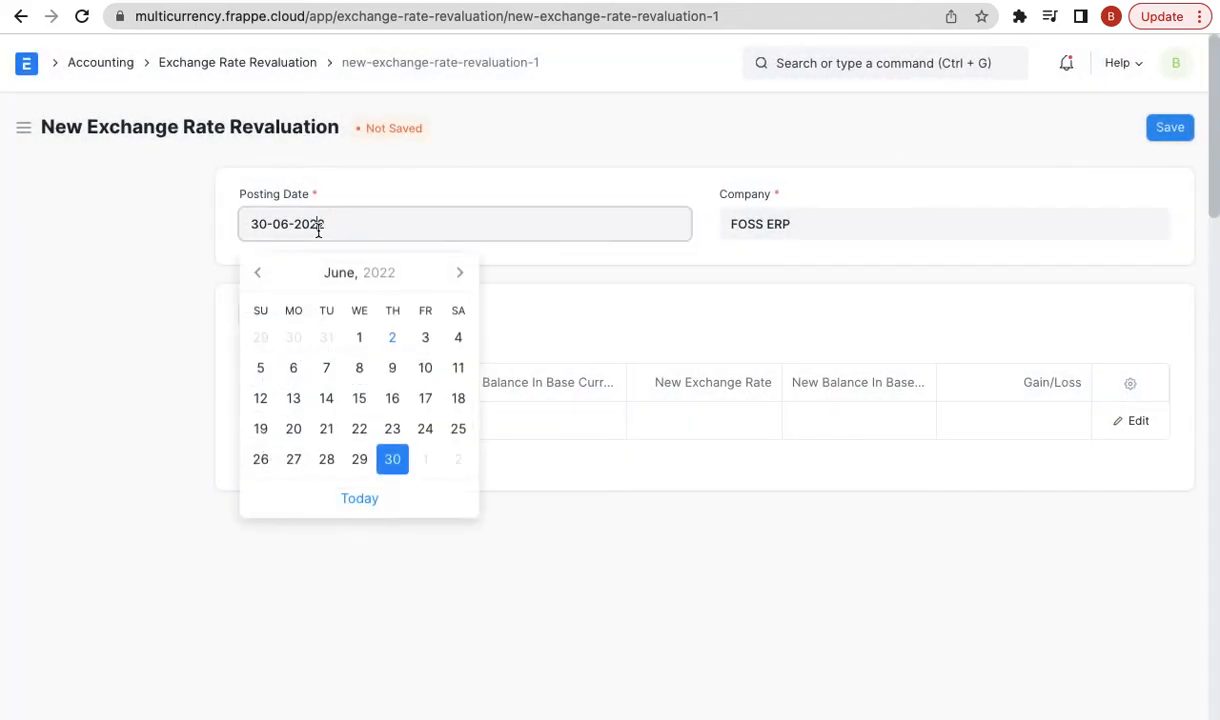
click(365, 499)
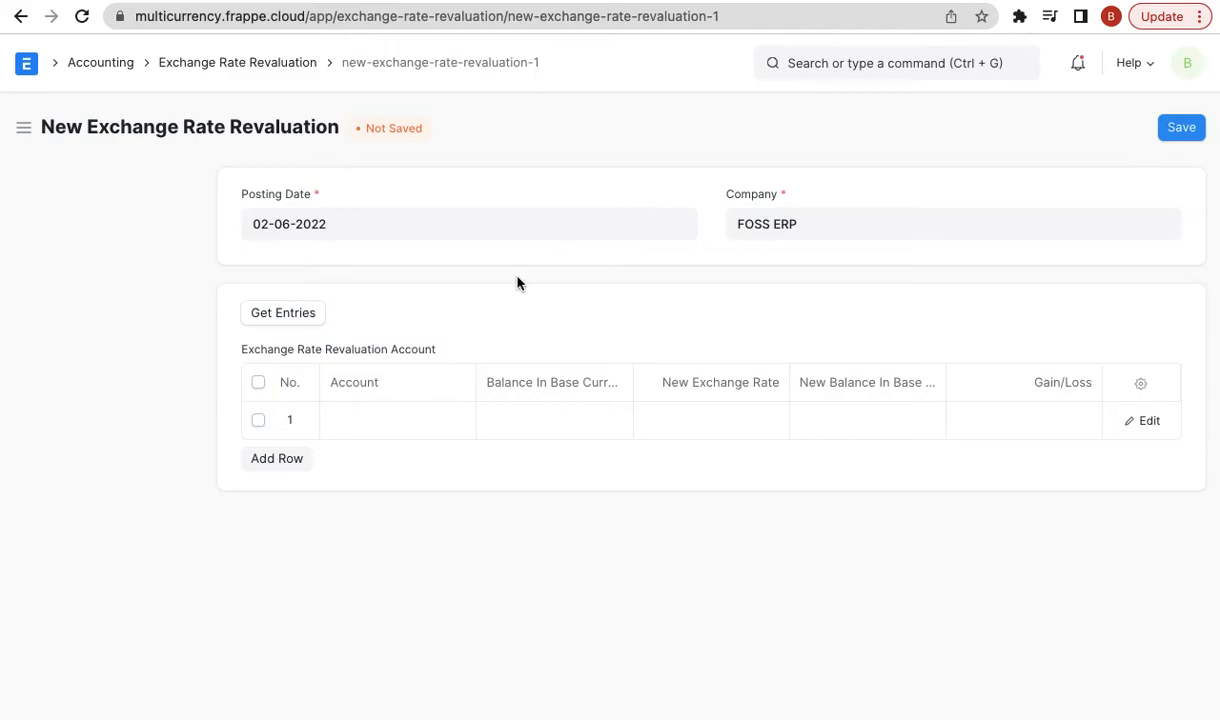
click(292, 224)
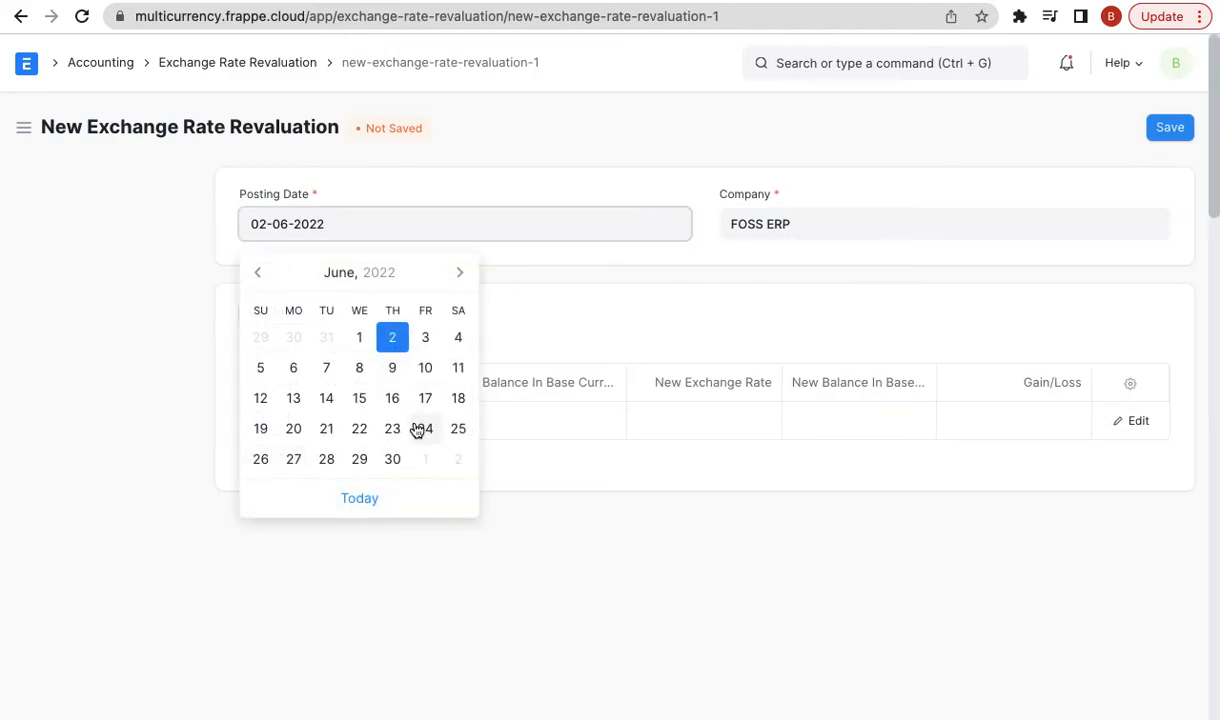
click(393, 459)
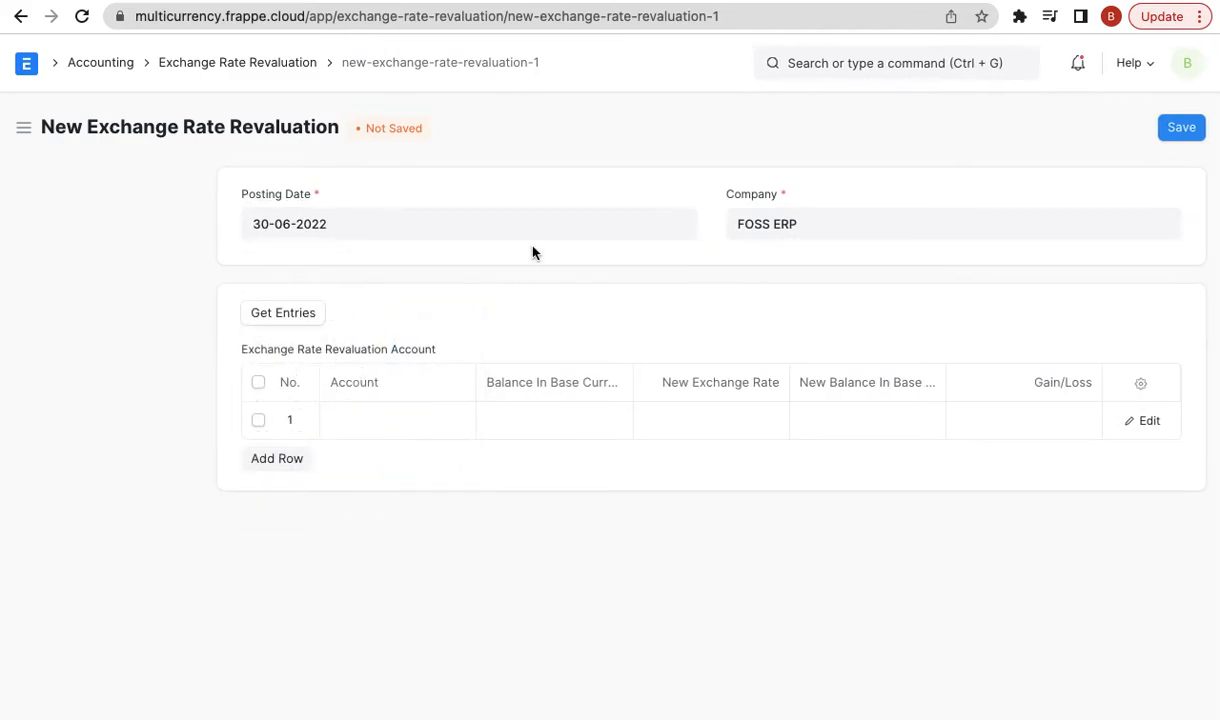
click(305, 315)
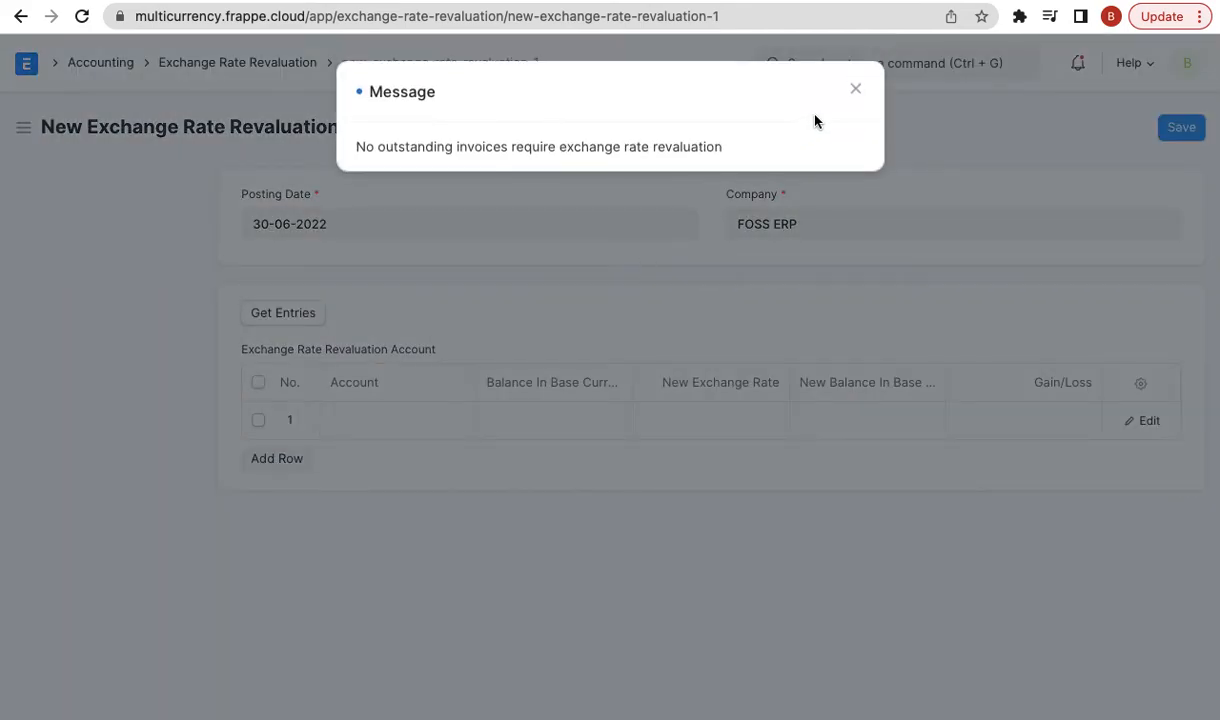
click(855, 89)
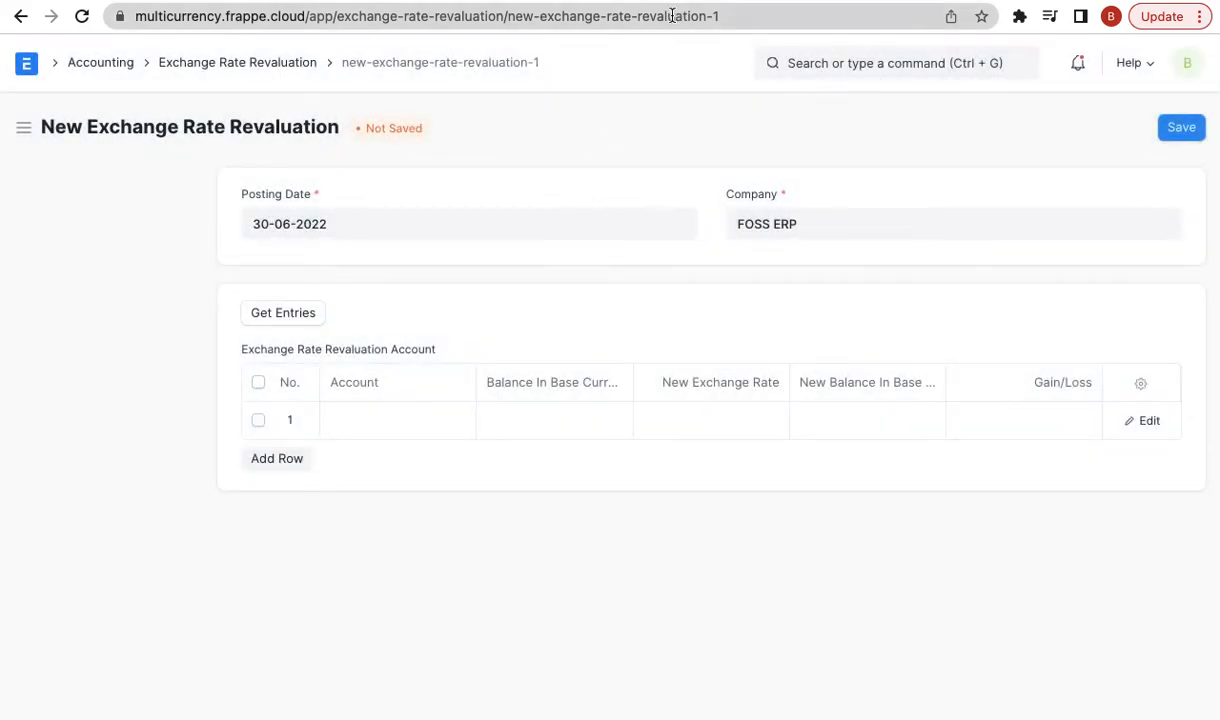
click(651, 2)
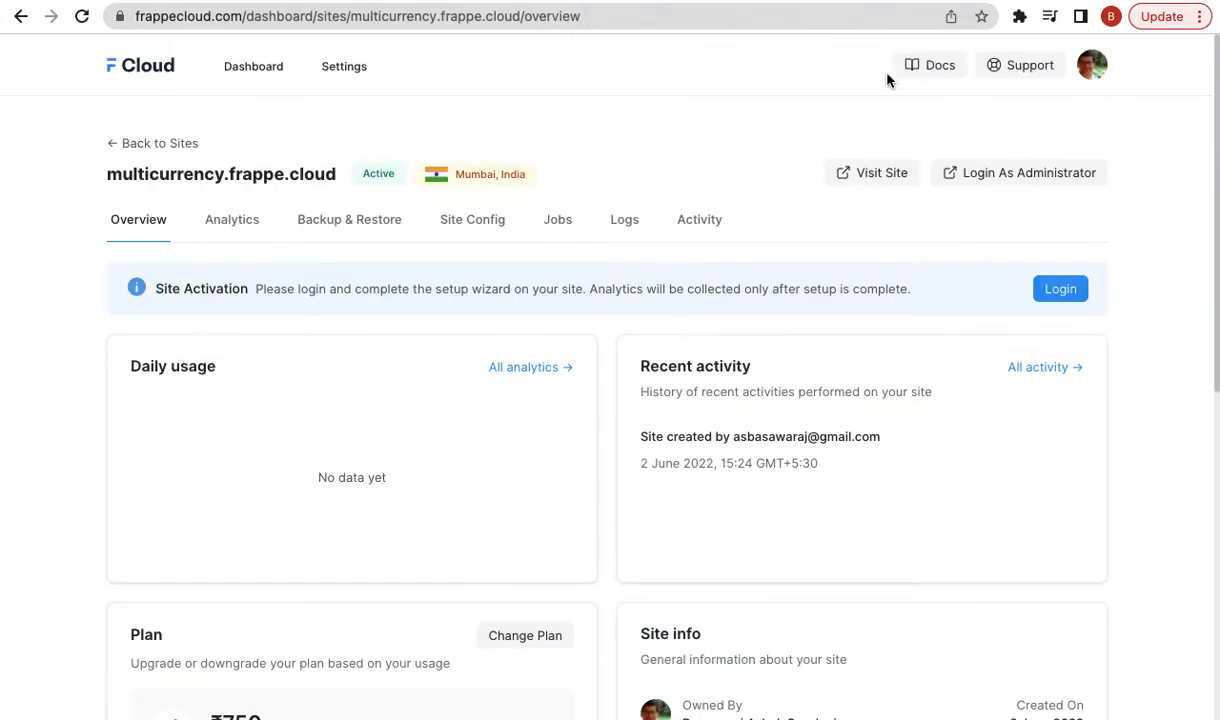
click(830, 4)
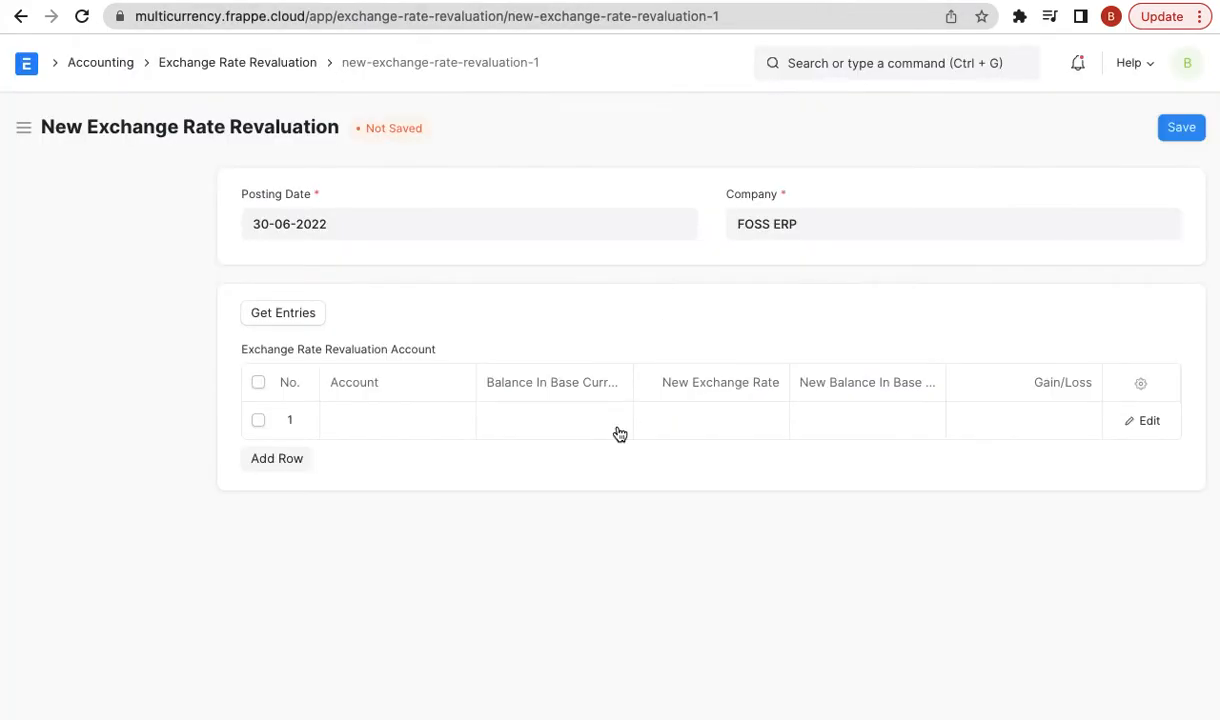
click(857, 65)
- Open the most recent Xtreme Inc. invoice from the Sales Invoice list
text(new)
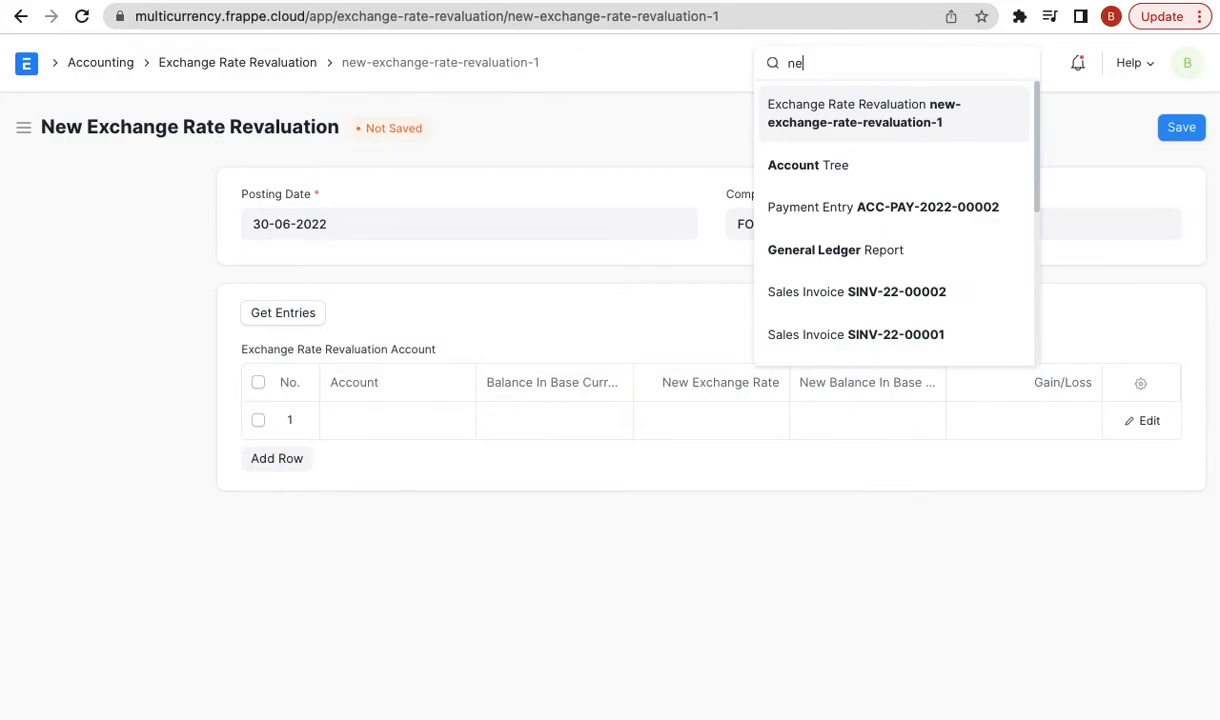
key(BackSpace)
key(BackSpace)
key(BackSpace)
text(sales inv)
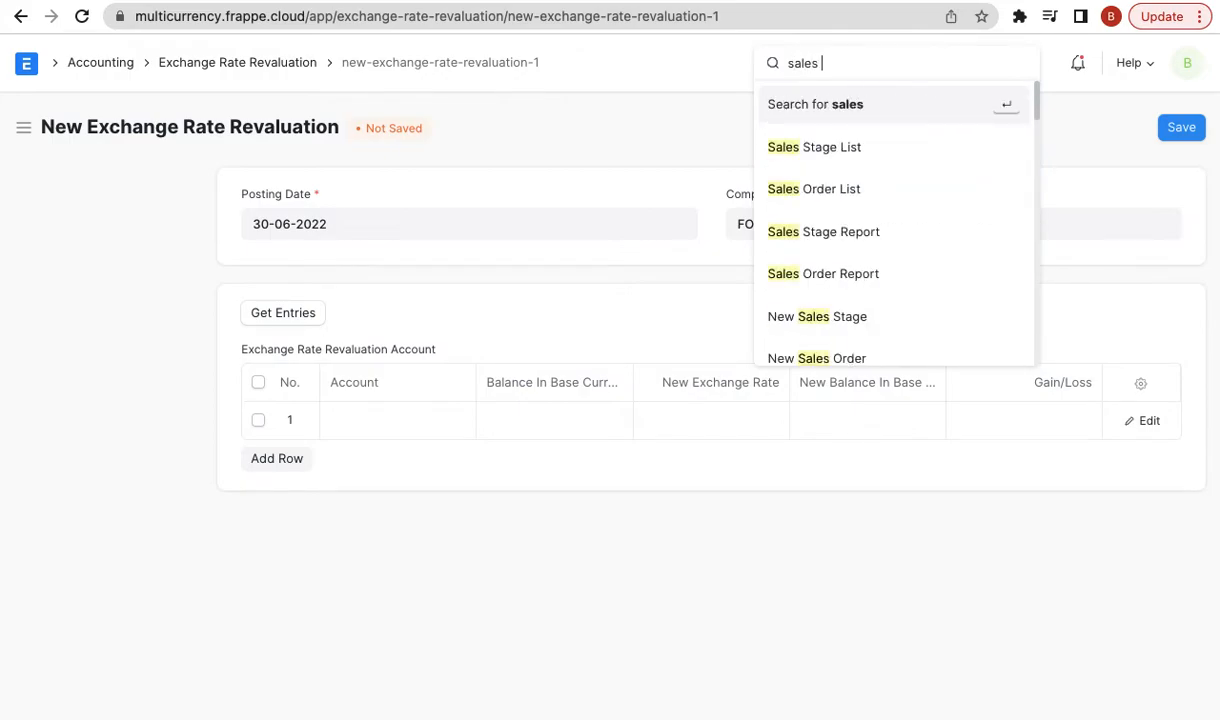
key(Down)
key(Return)
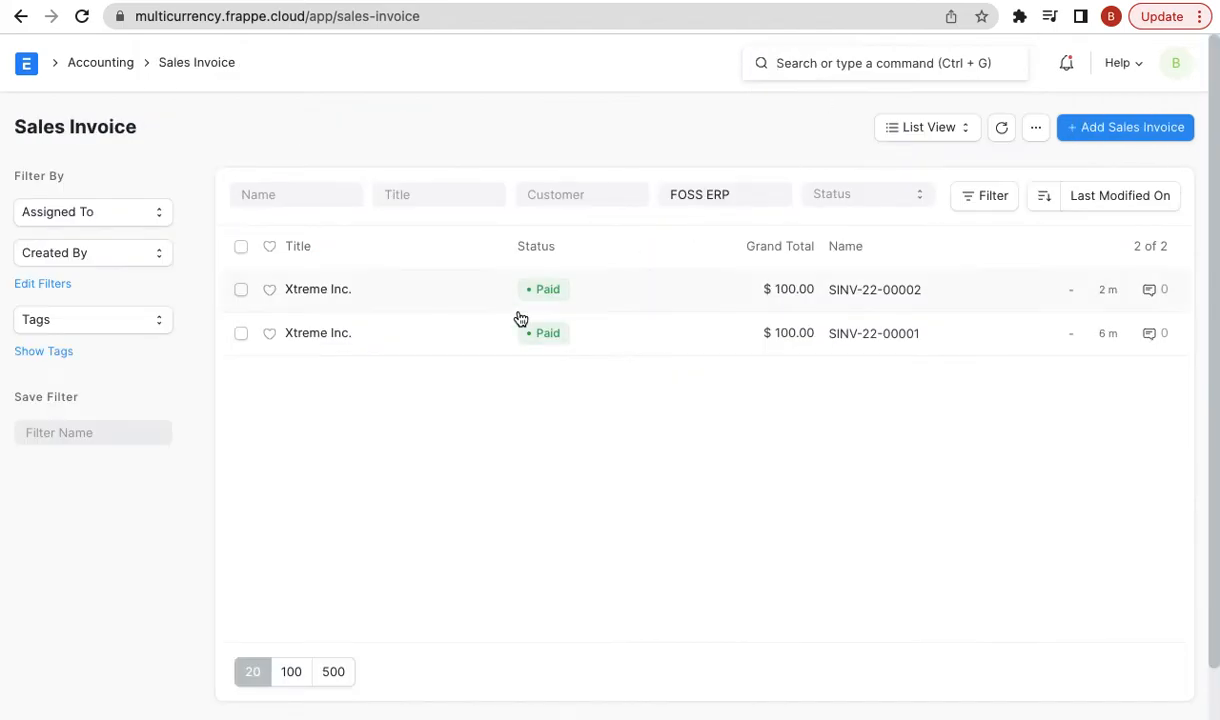
click(326, 290)
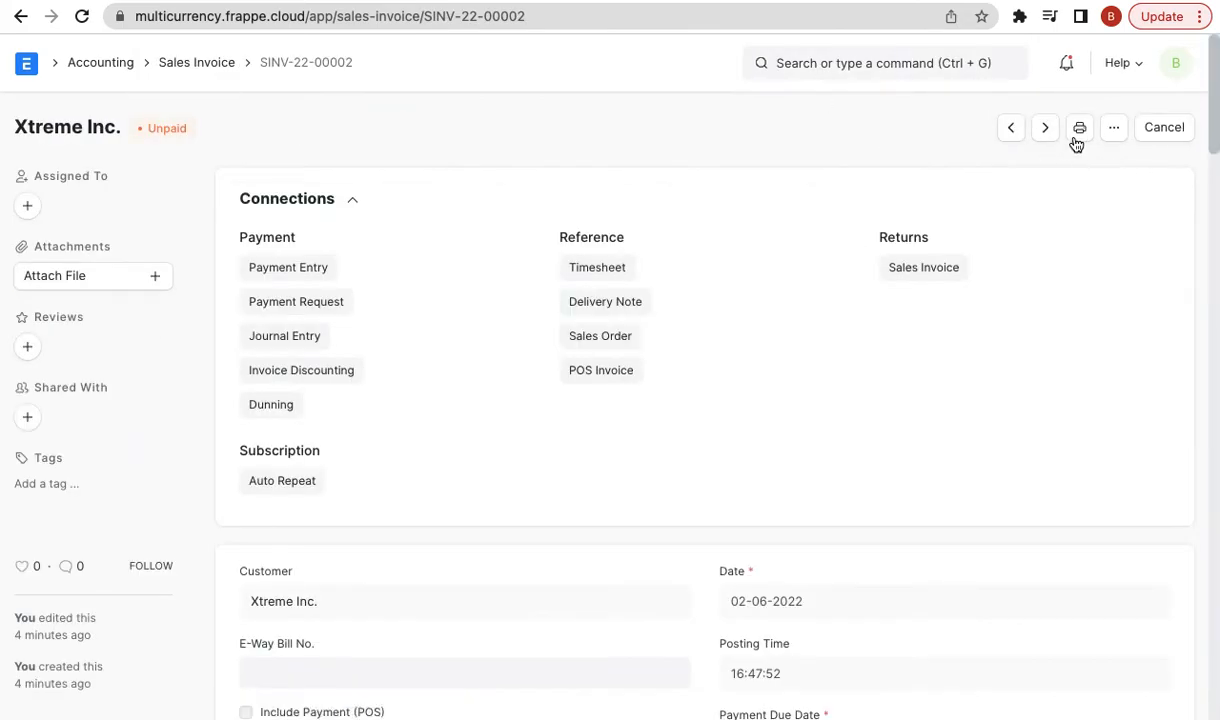
- Duplicate it with payment due date today, then save and submit the copy and return to the list
click(1110, 129)
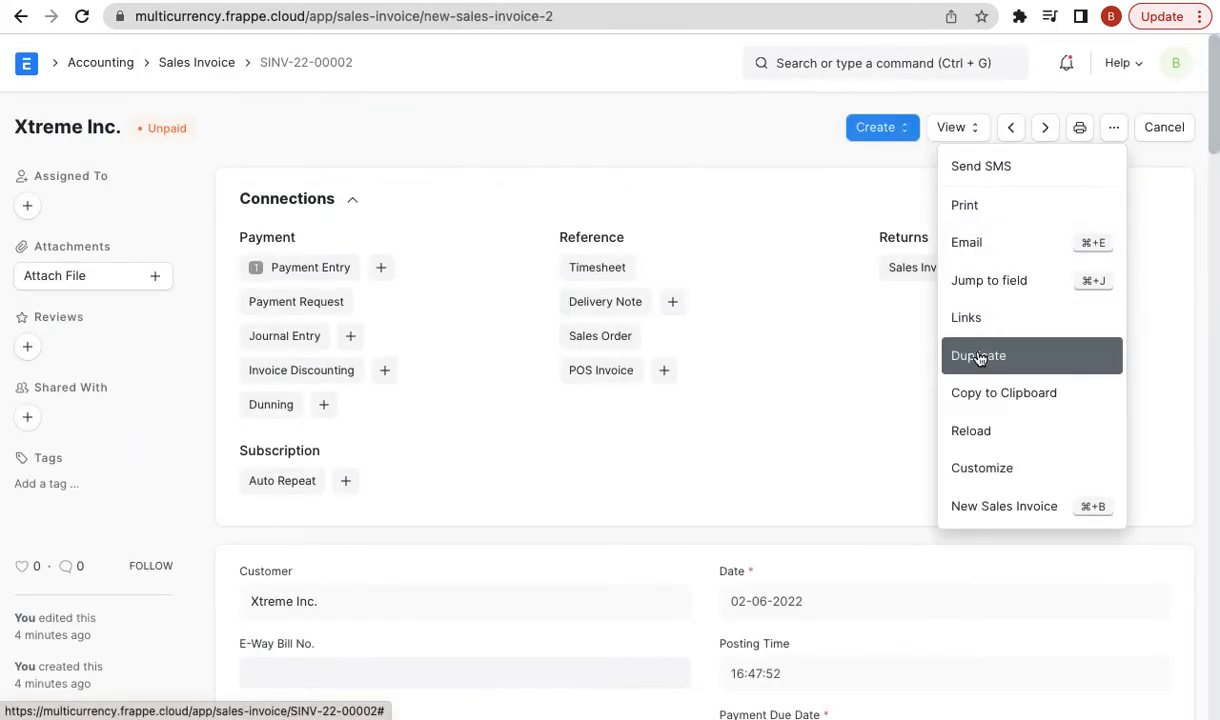
click(980, 355)
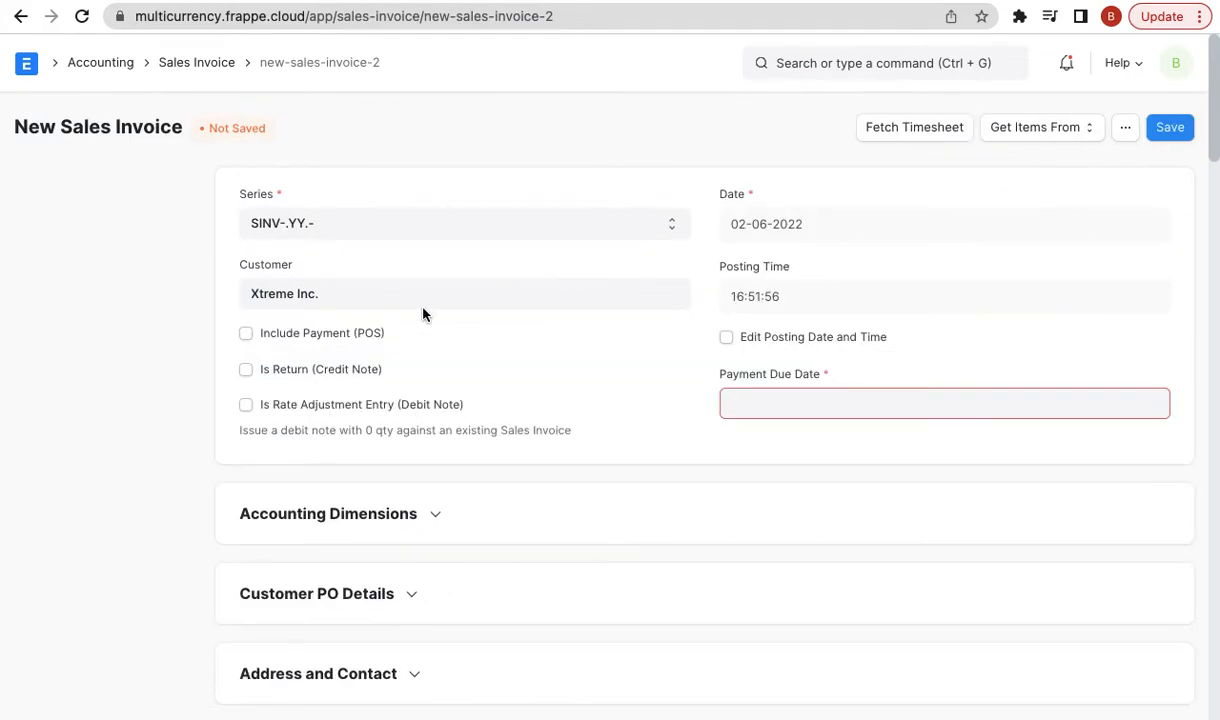
click(777, 395)
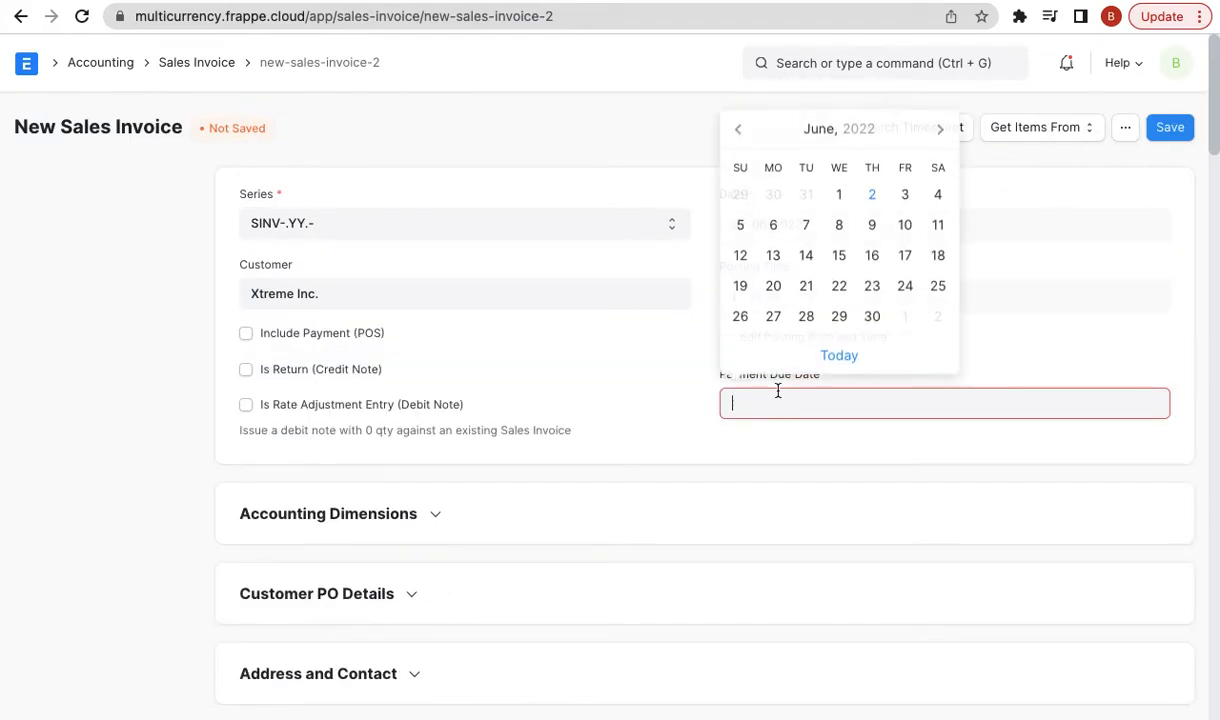
click(839, 356)
scroll(800, 455, down, 7)
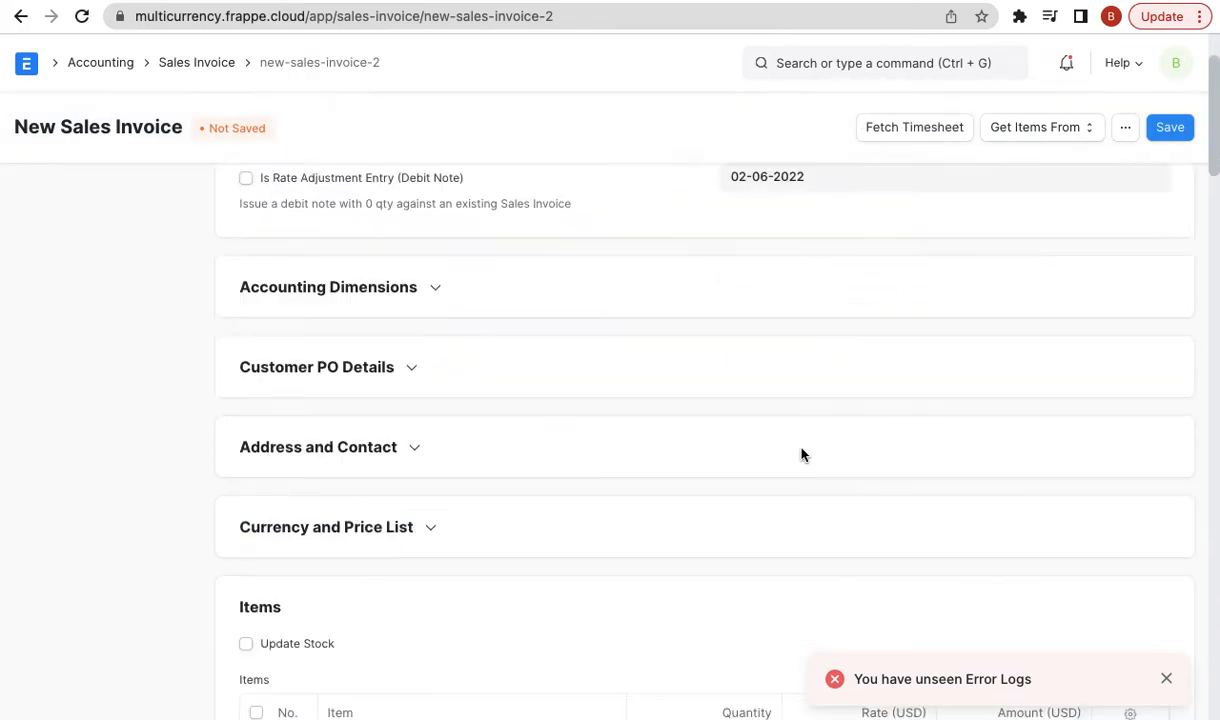
click(1167, 131)
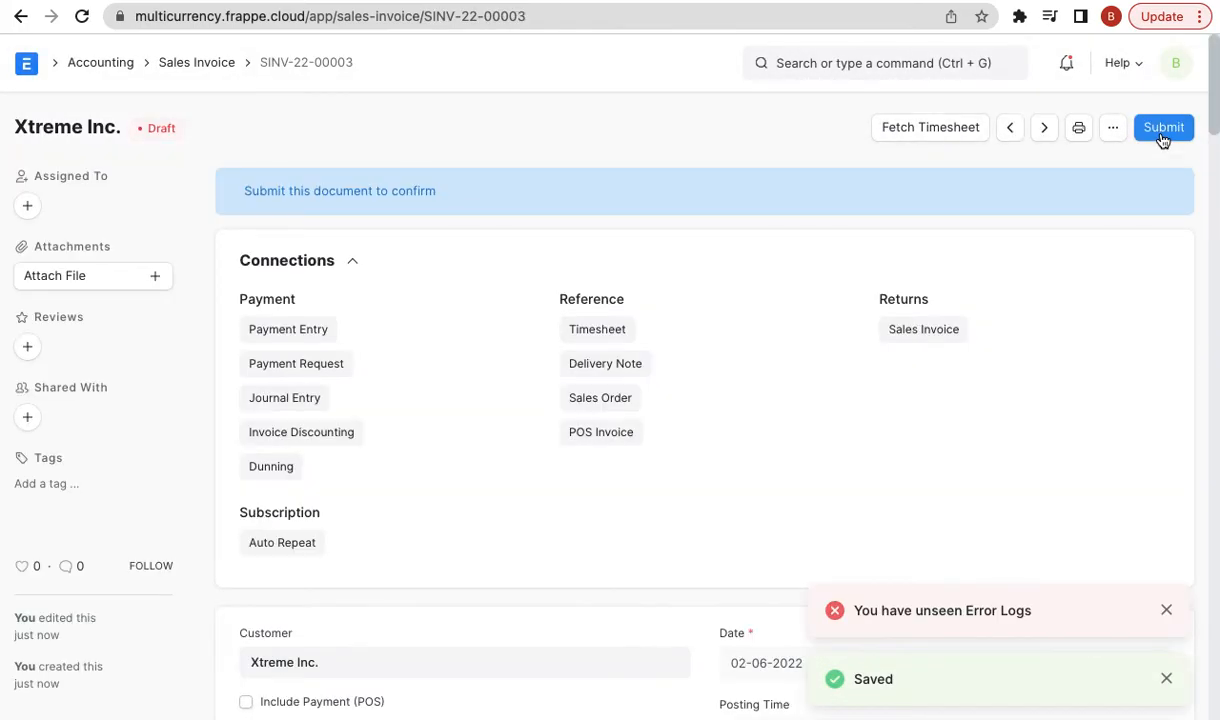
click(1158, 128)
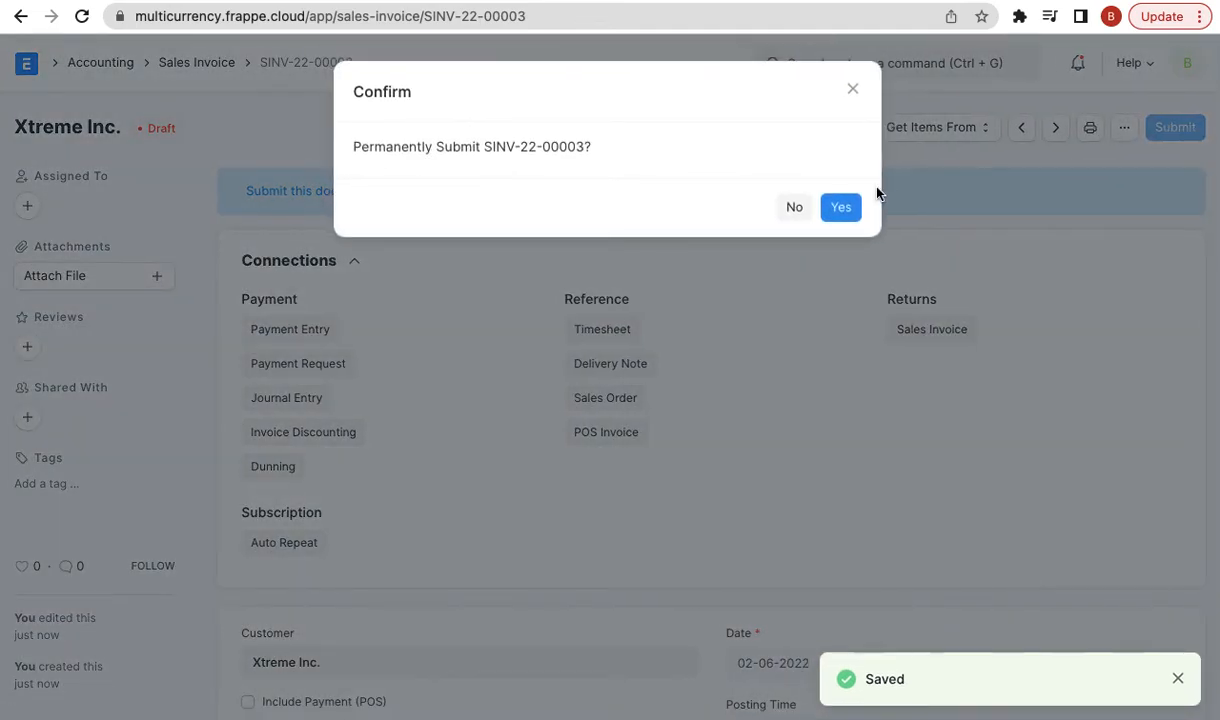
click(845, 208)
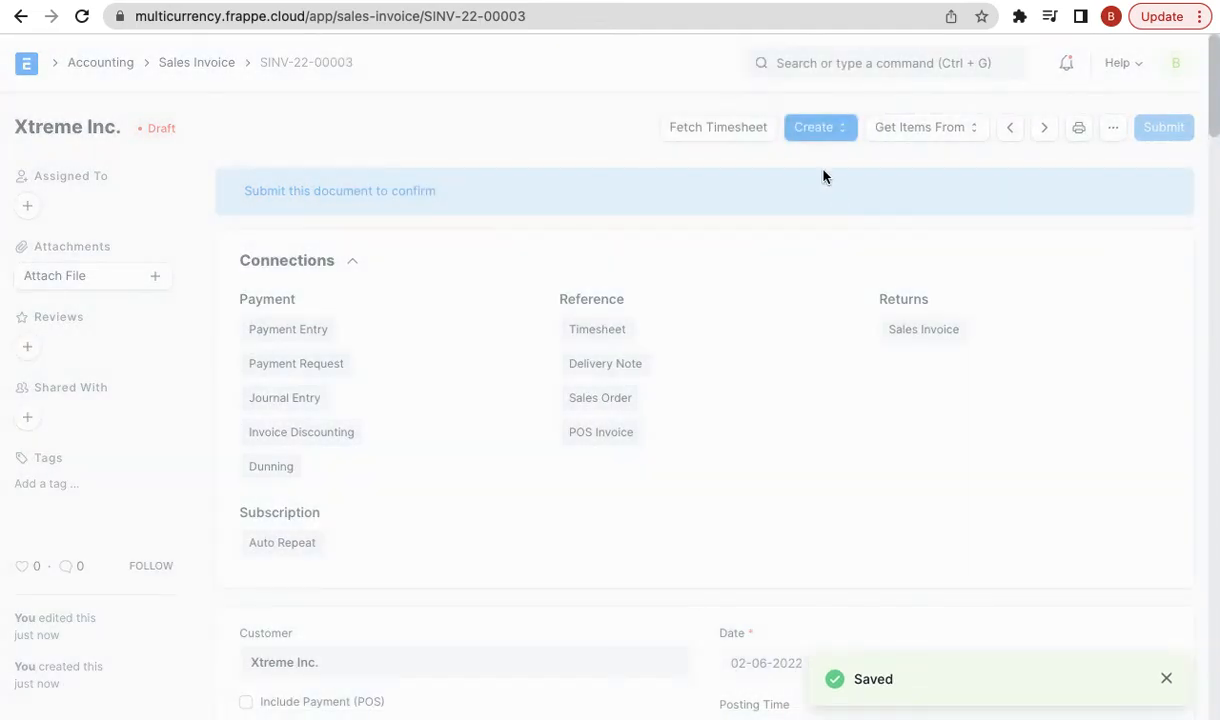
click(19, 16)
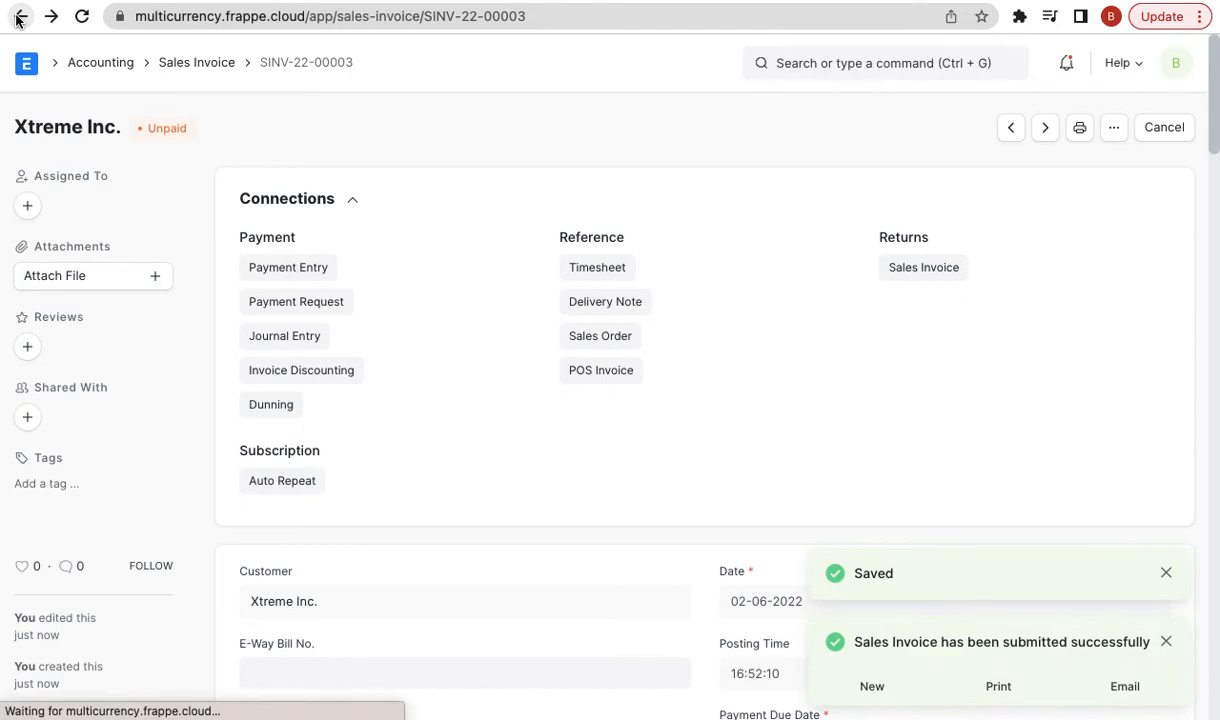
click(19, 16)
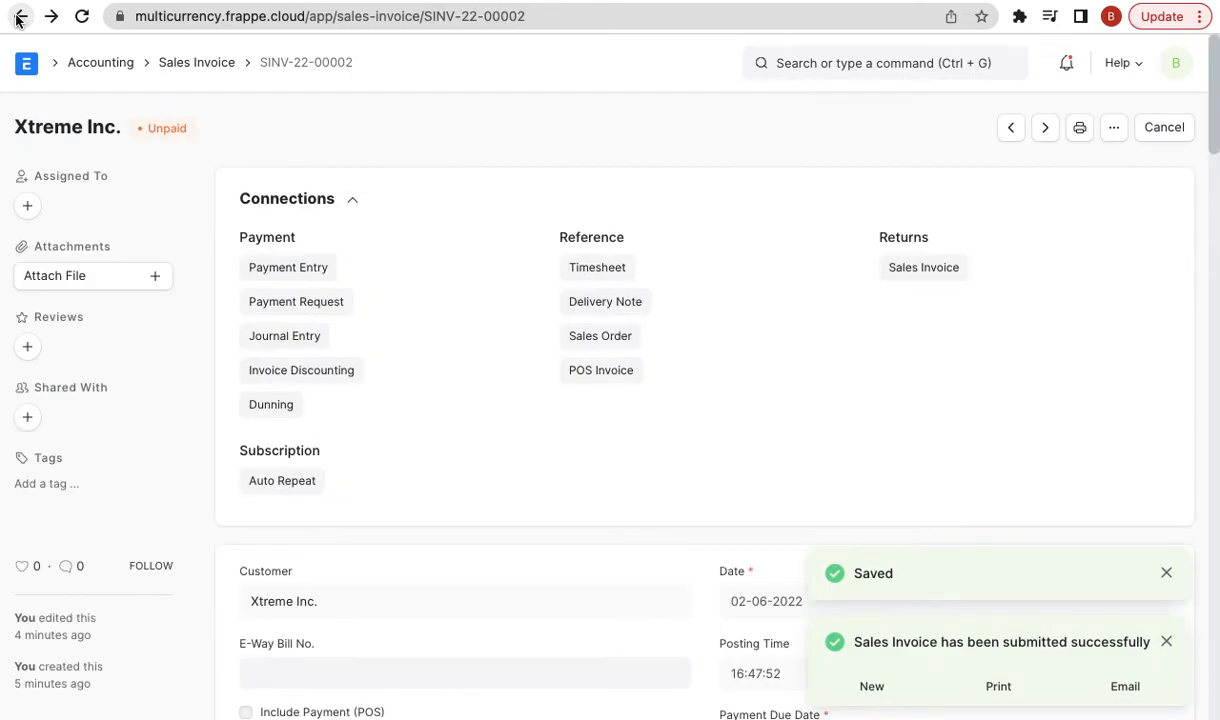
click(19, 16)
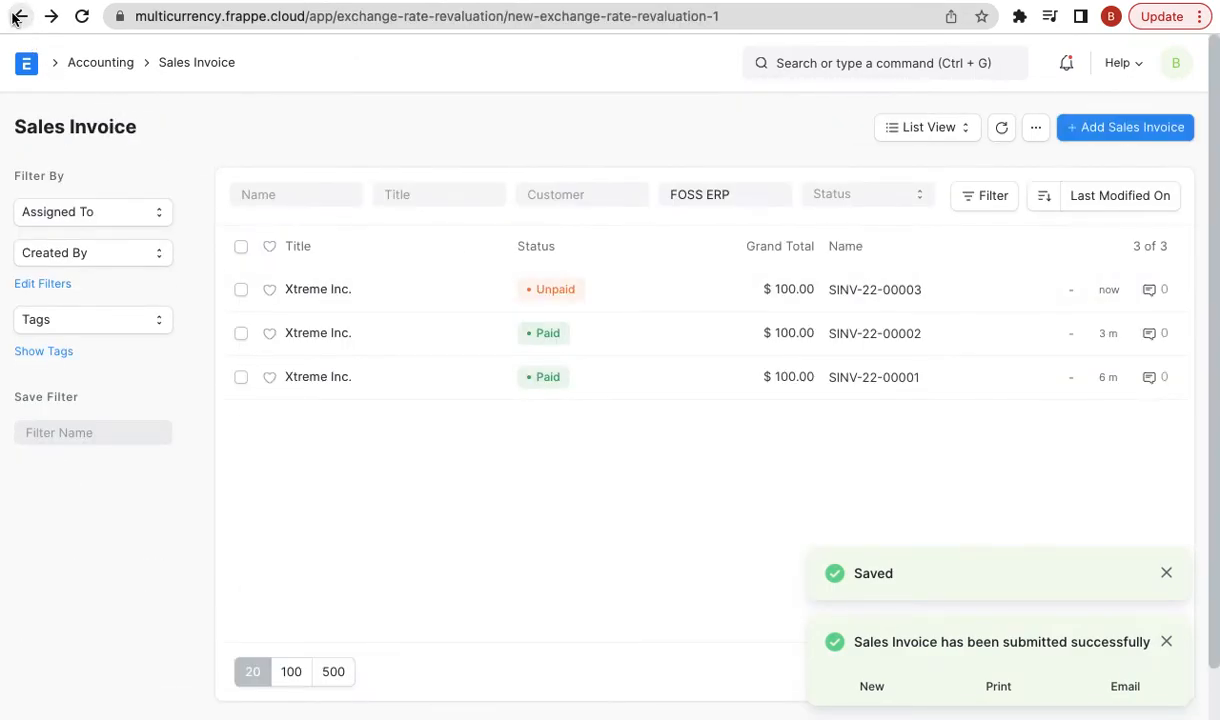
- Return to the revaluation form and fetch entries again; still no outstanding invoices
click(19, 16)
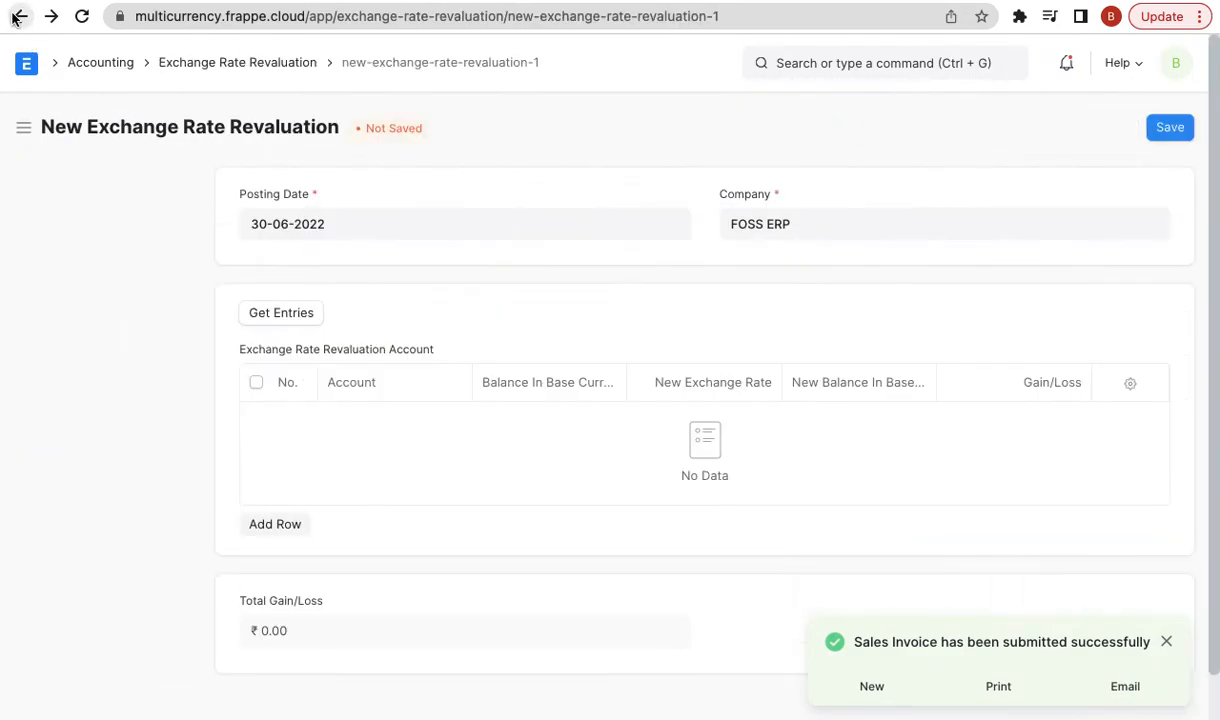
click(277, 213)
click(152, 307)
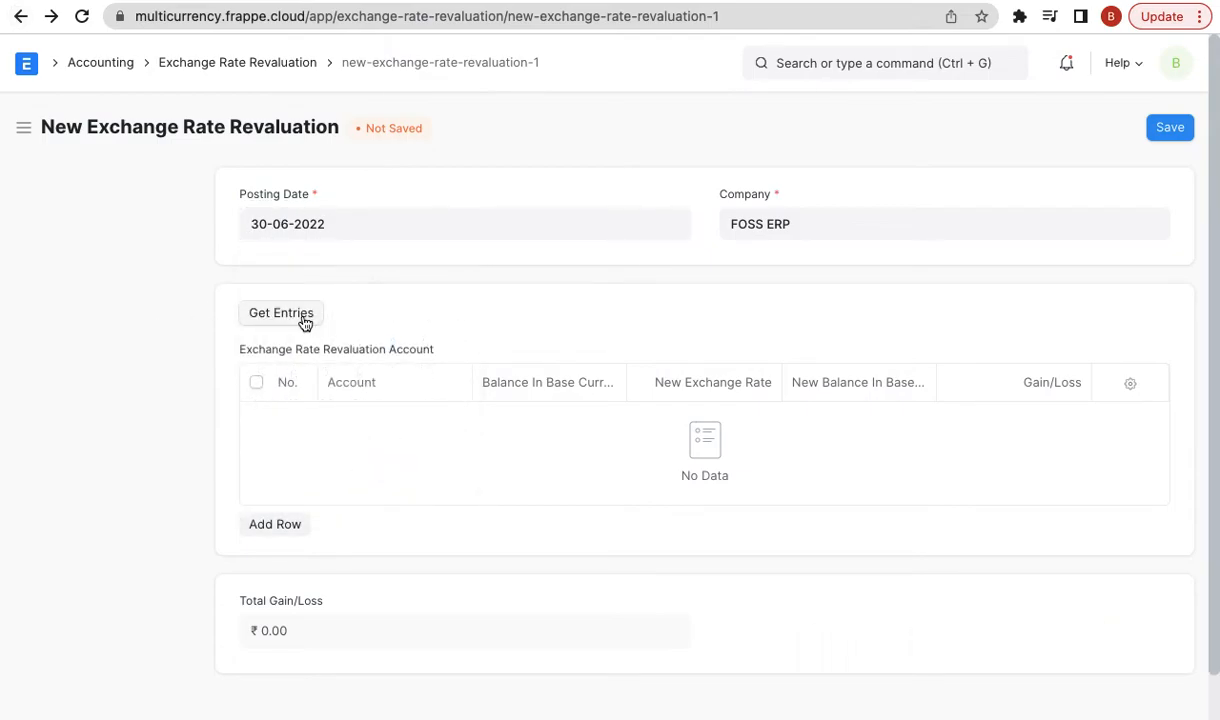
click(304, 318)
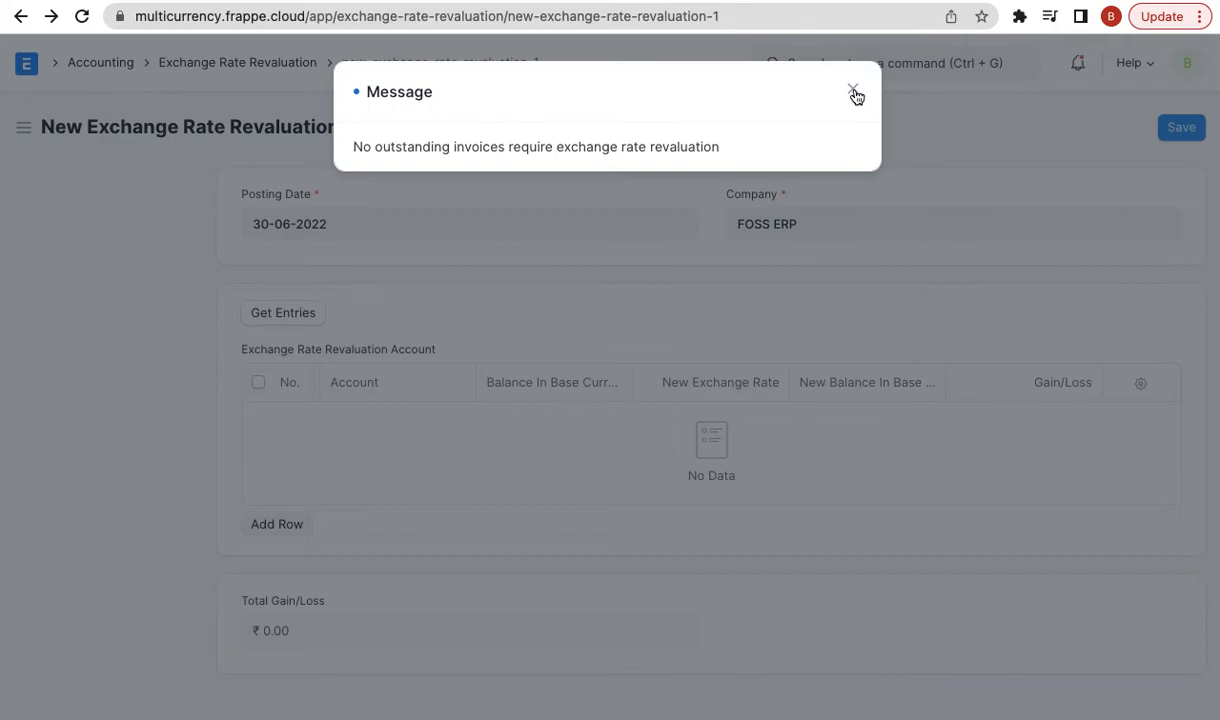
click(853, 92)
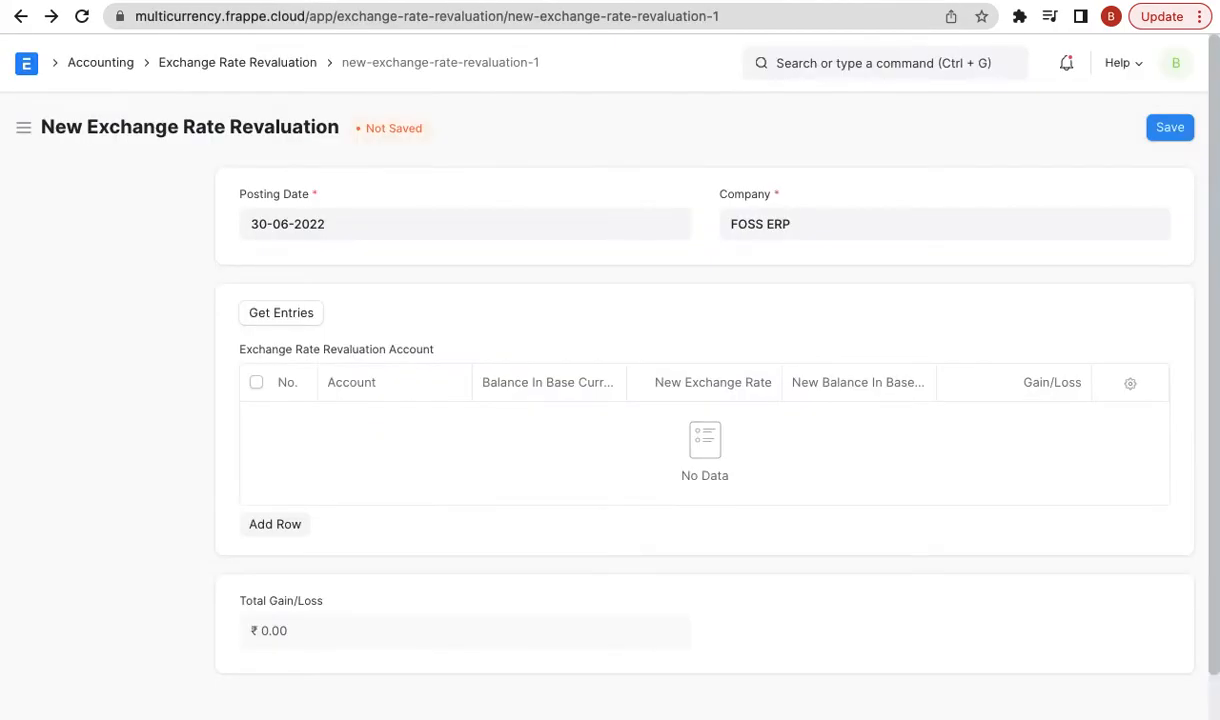
- Duplicate the browser tab holding the revaluation form
right_click(858, 2)
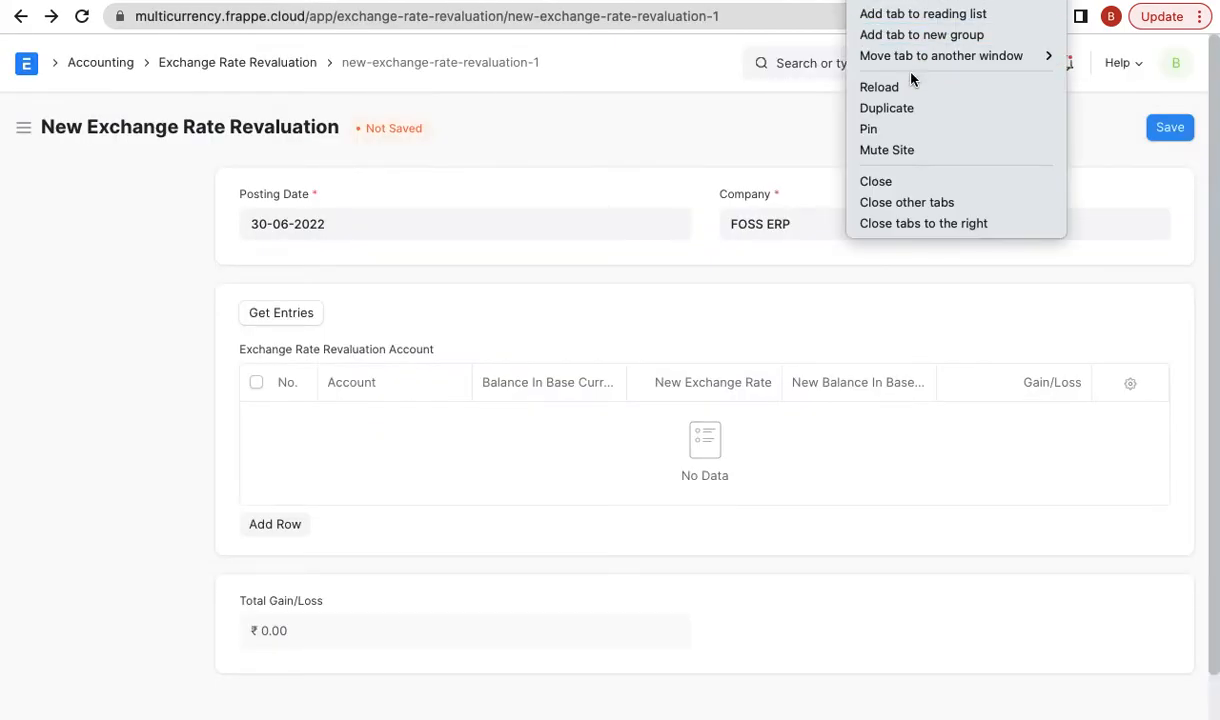
click(900, 108)
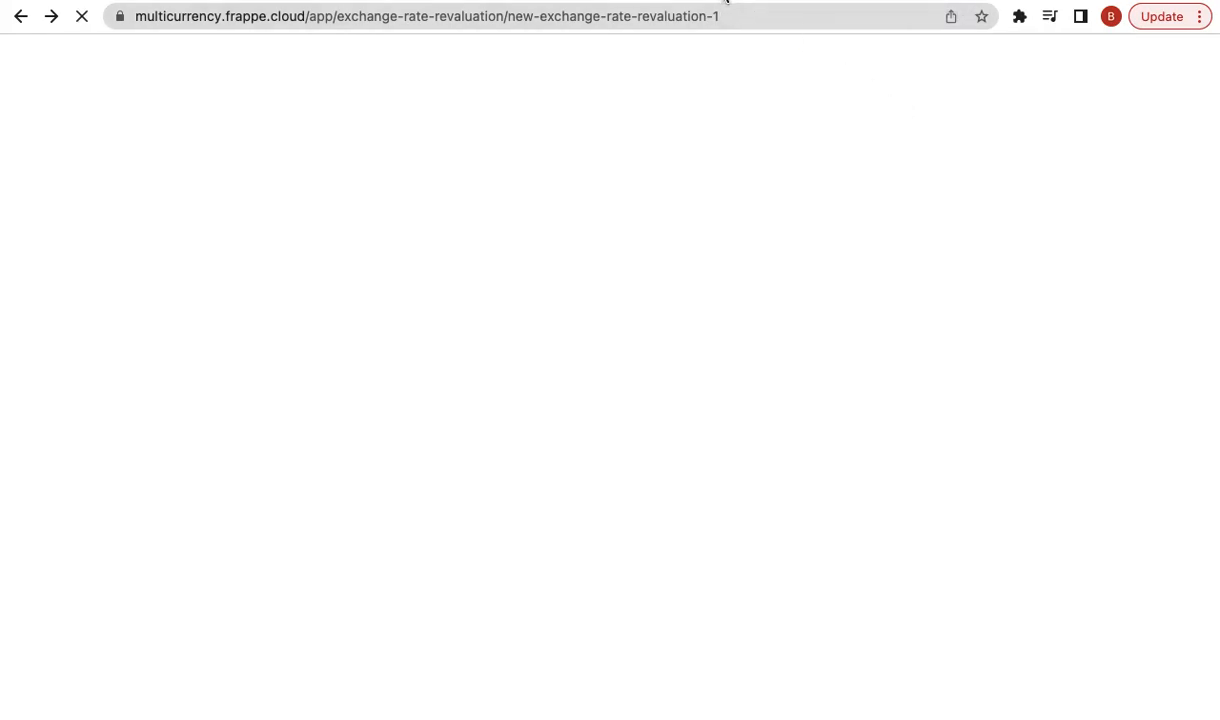
click(302, 223)
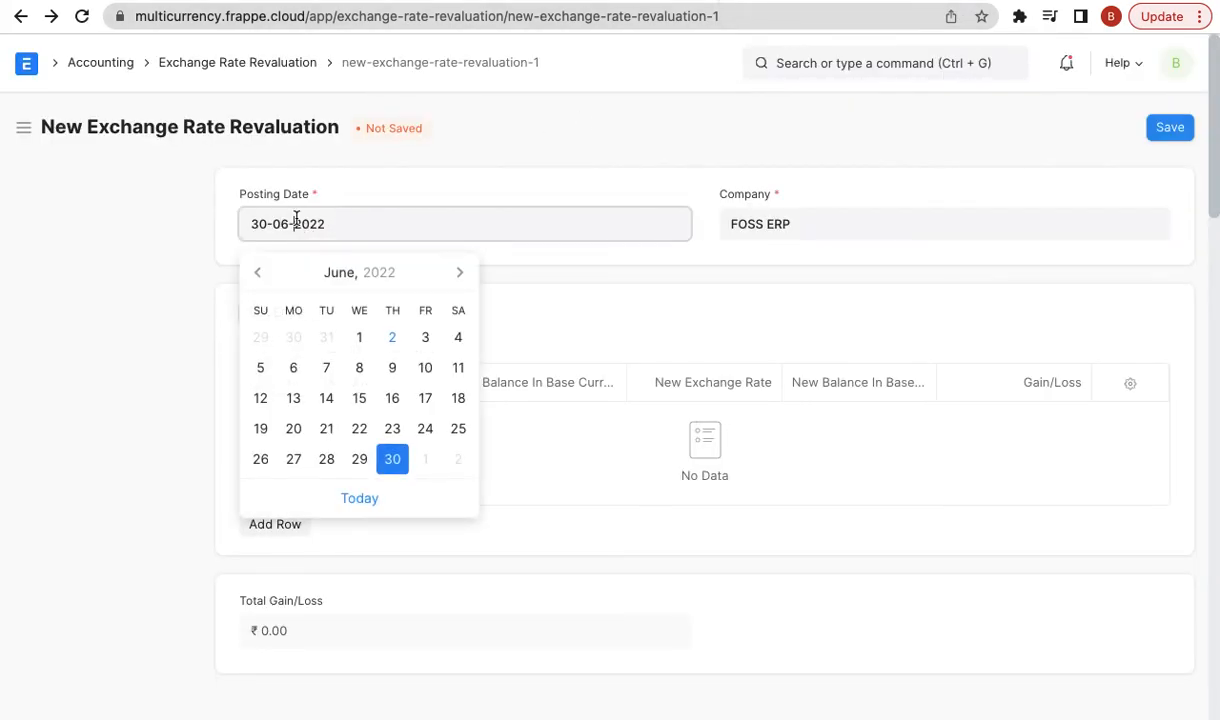
click(710, 149)
click(848, 2)
- Search 'error' and open the Error Log list
click(795, 60)
text(error)
key(Down)
key(Return)
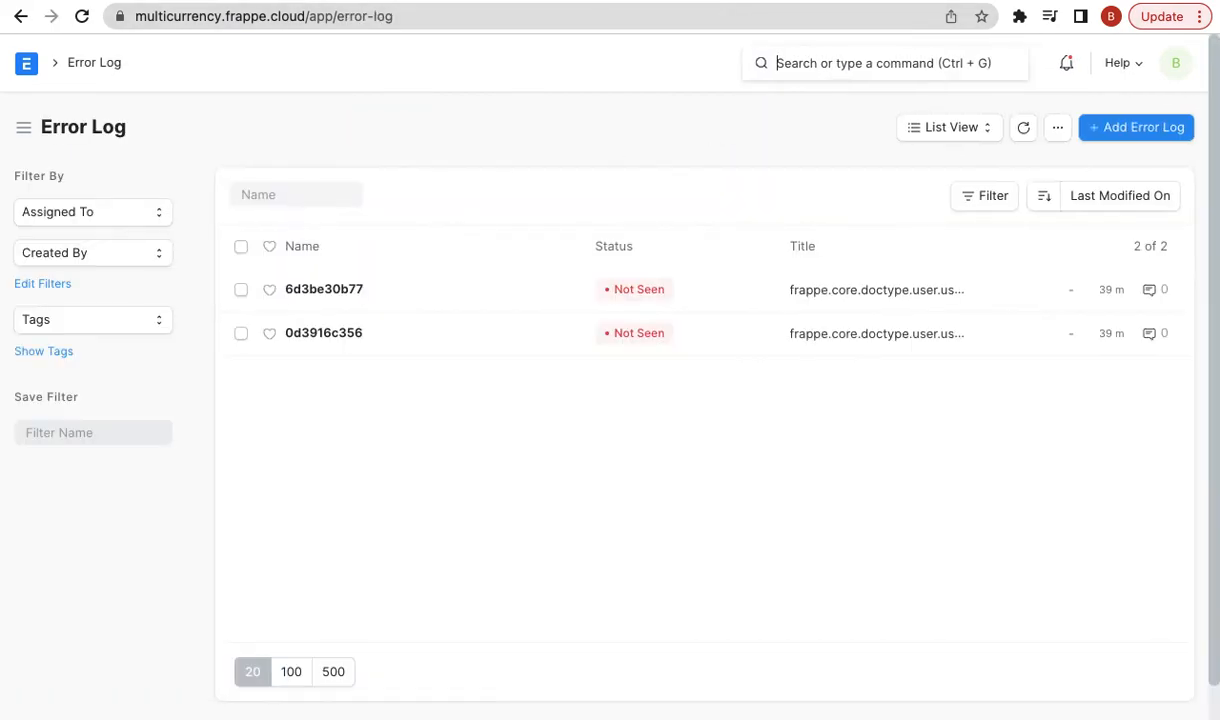
- Review error logs 0d3916c356 and 6d3be30b77, then return to the revaluation form
click(331, 334)
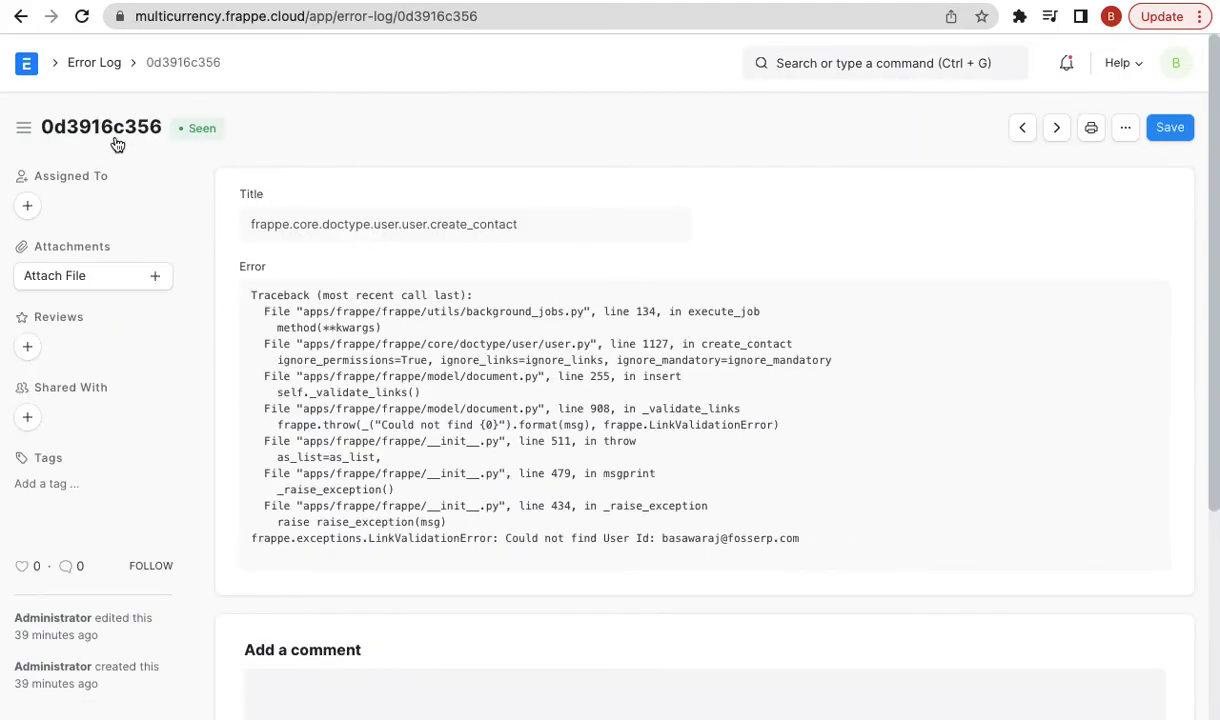
click(21, 16)
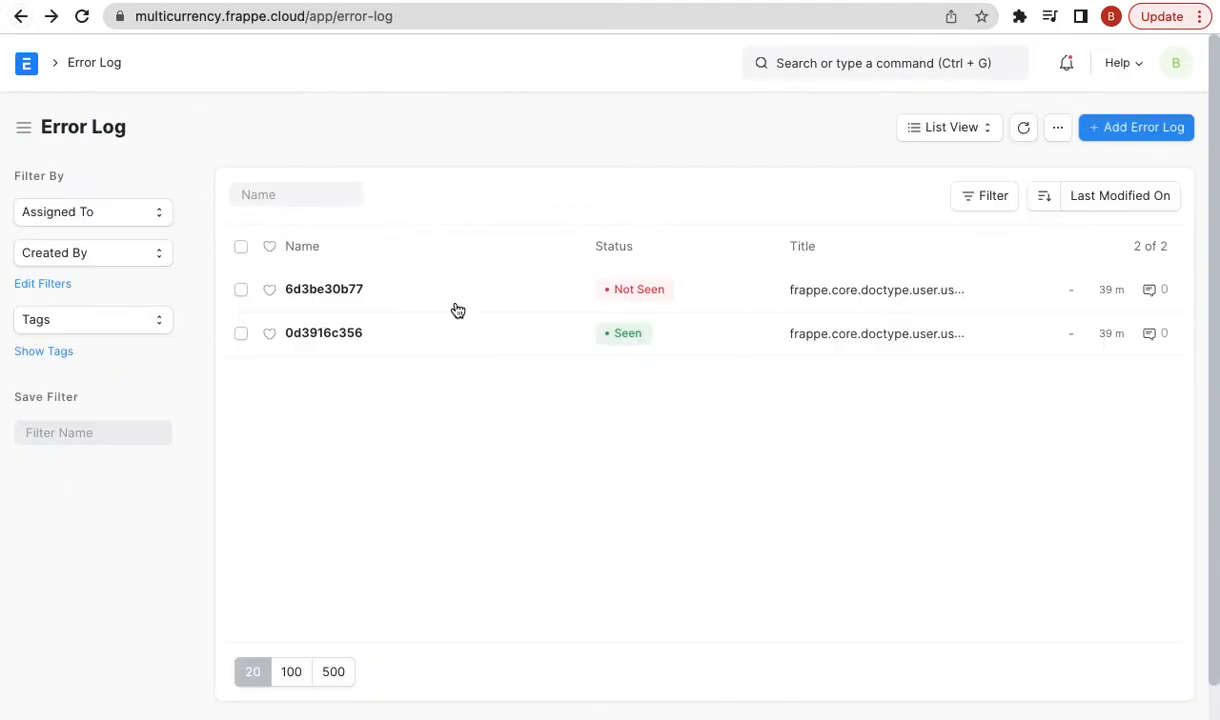
click(340, 290)
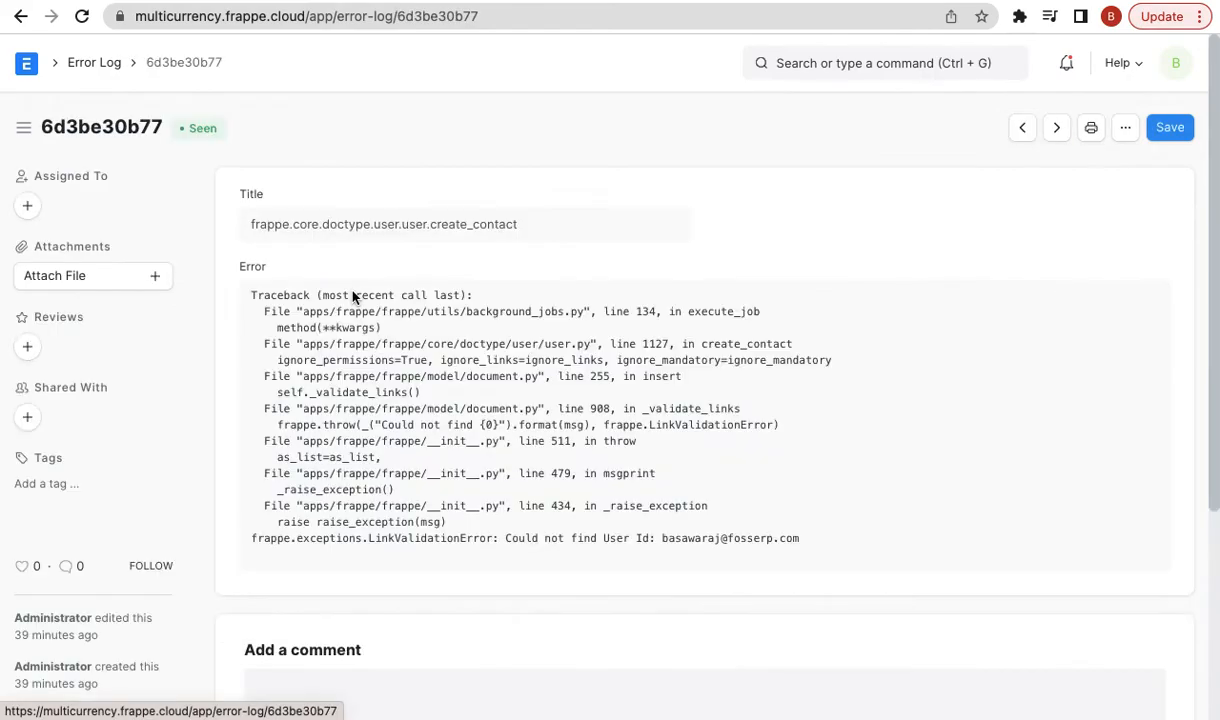
click(21, 16)
click(21, 16)
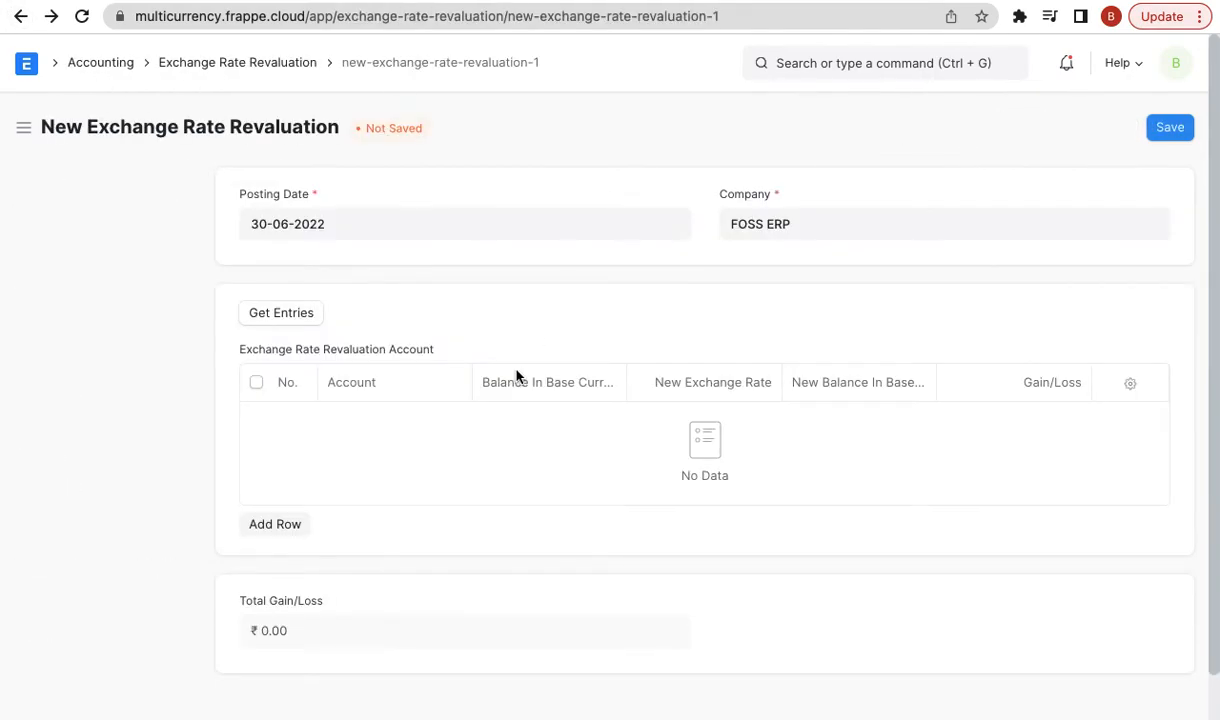
- Change the revaluation posting date to 31-07-2022 and fetch entries; none are outstanding
click(278, 213)
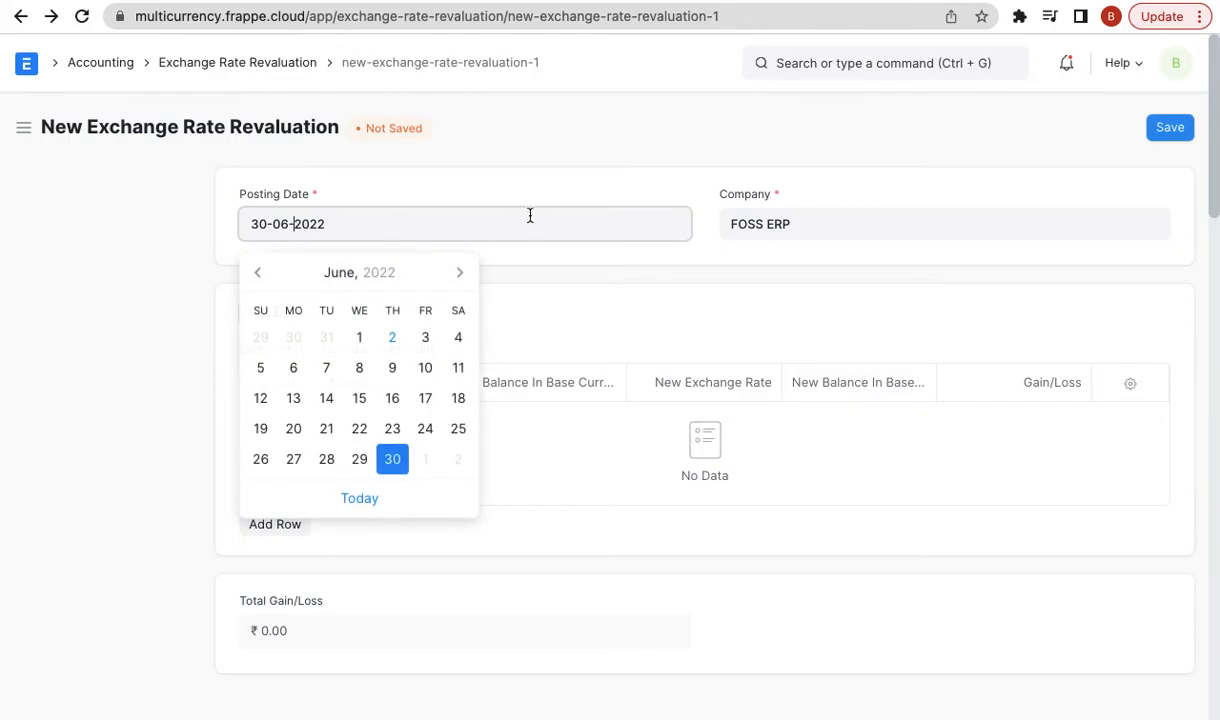
click(460, 273)
click(260, 490)
click(282, 314)
click(860, 52)
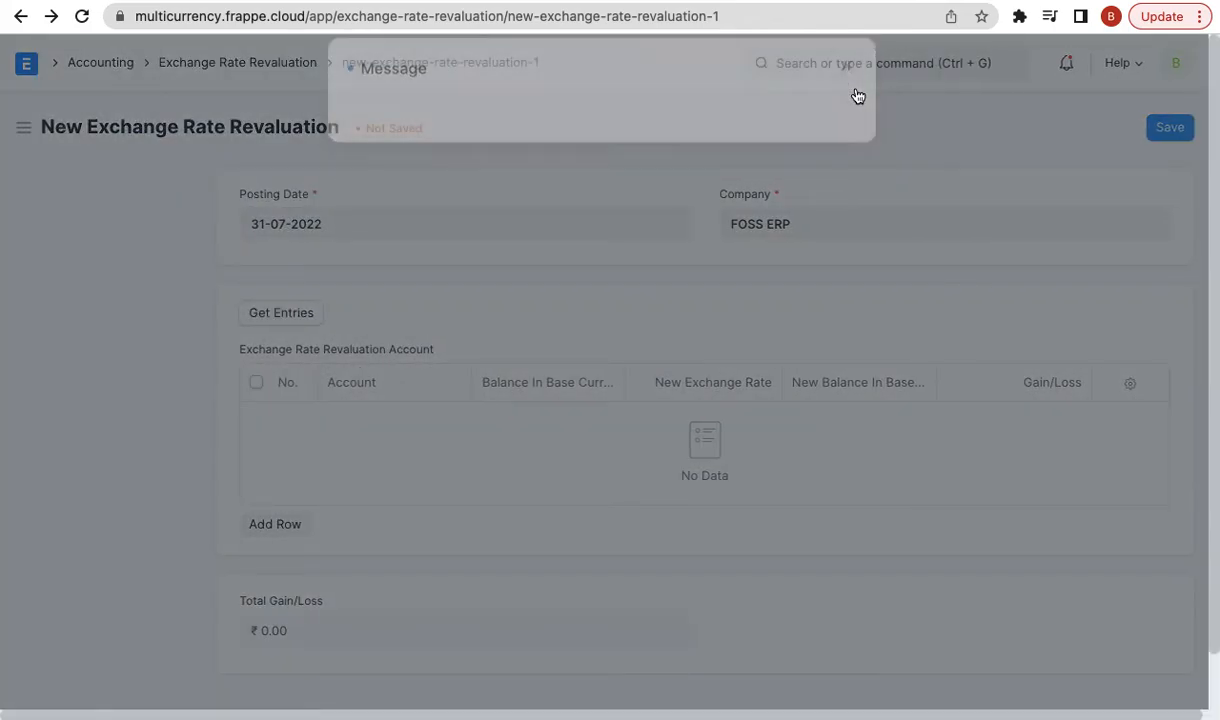
- Open unpaid Sales Invoice SINV-22-00003 from the Sales Invoice list
click(836, 70)
text(sales in)
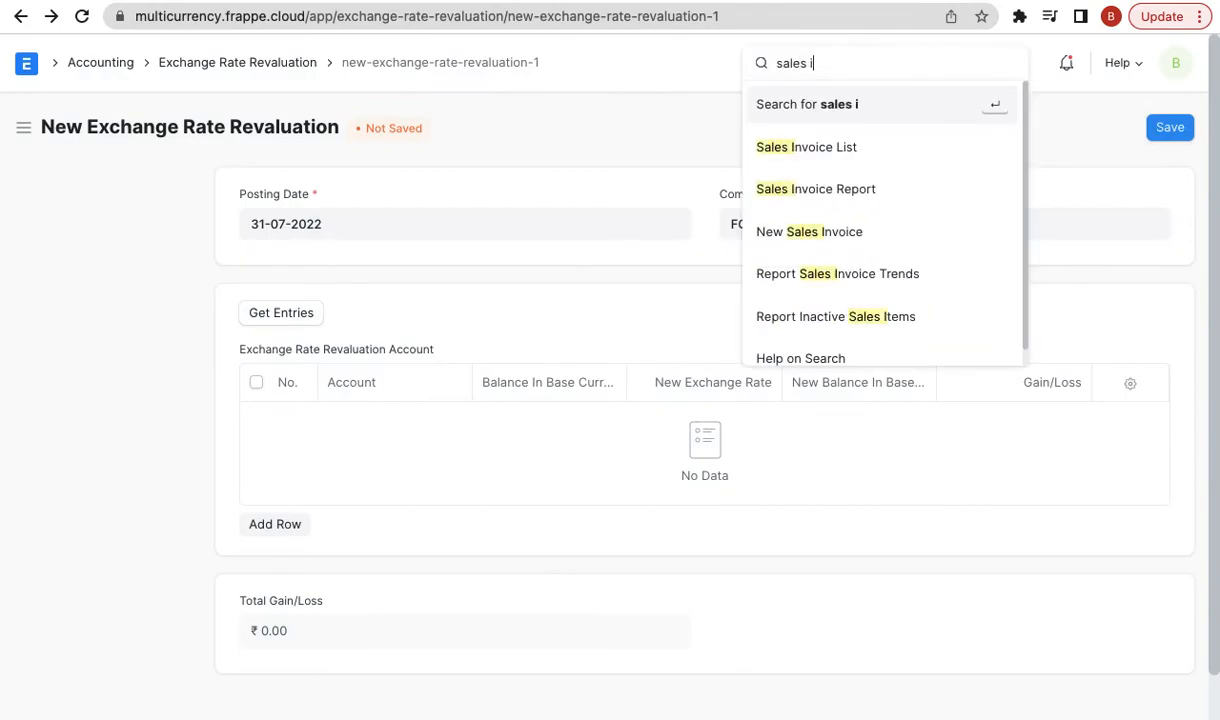
key(Return)
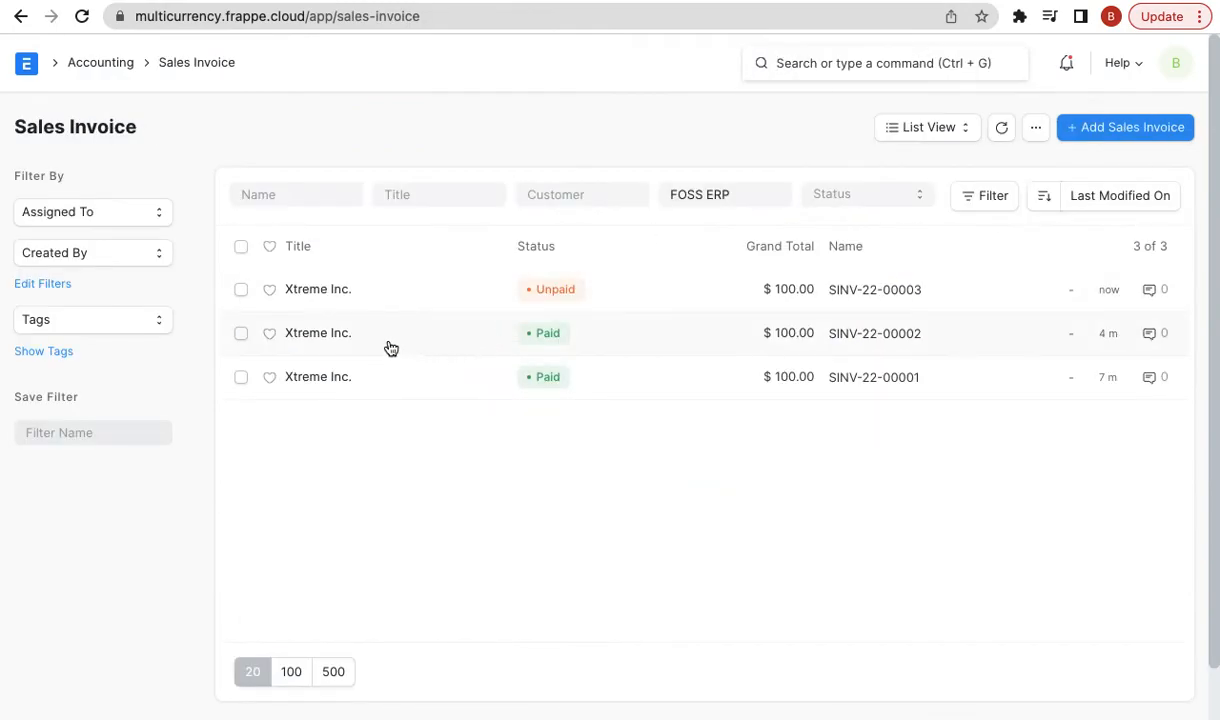
click(320, 290)
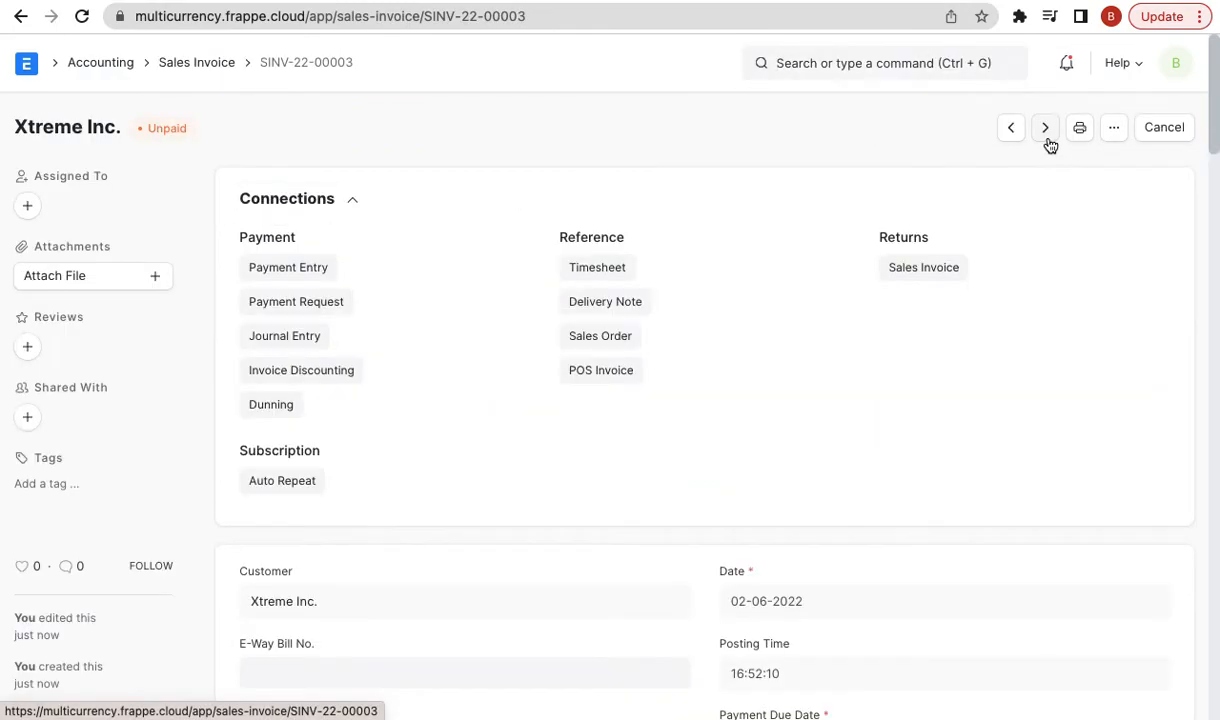
click(1112, 128)
- Duplicate SINV-22-00003 with due date 02-06-2022 and posting date 11-05-2022, and try saving
click(980, 356)
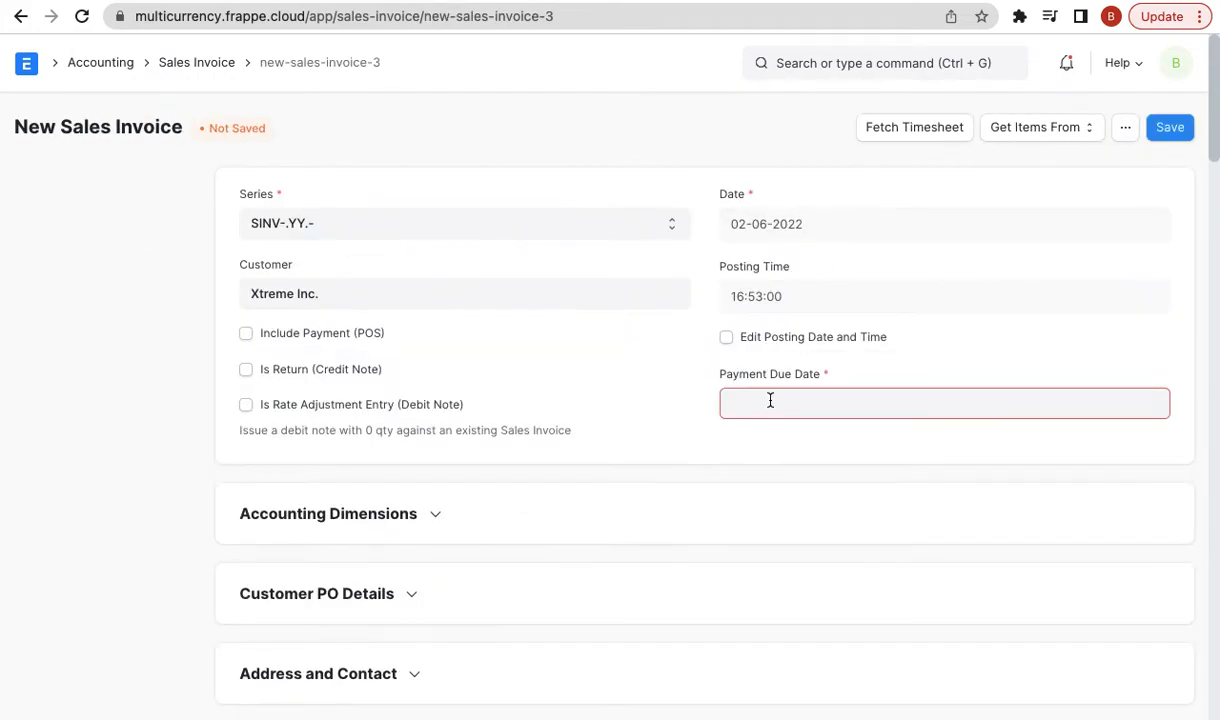
click(760, 408)
click(838, 360)
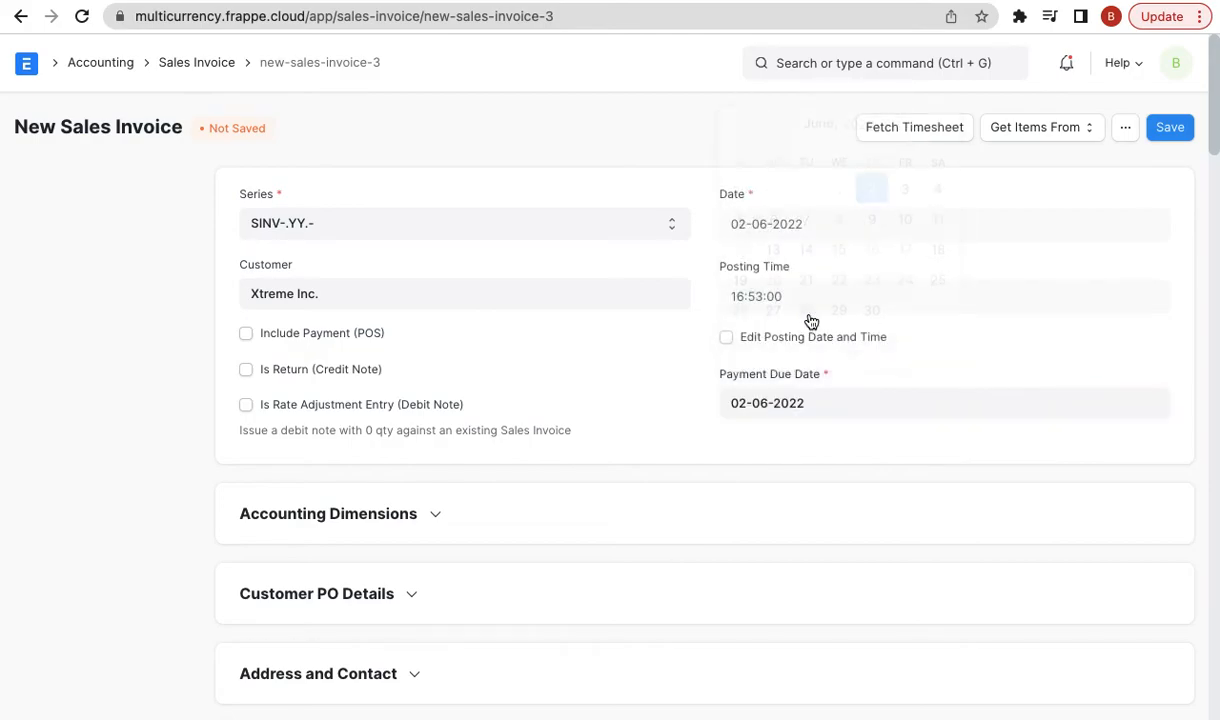
click(738, 334)
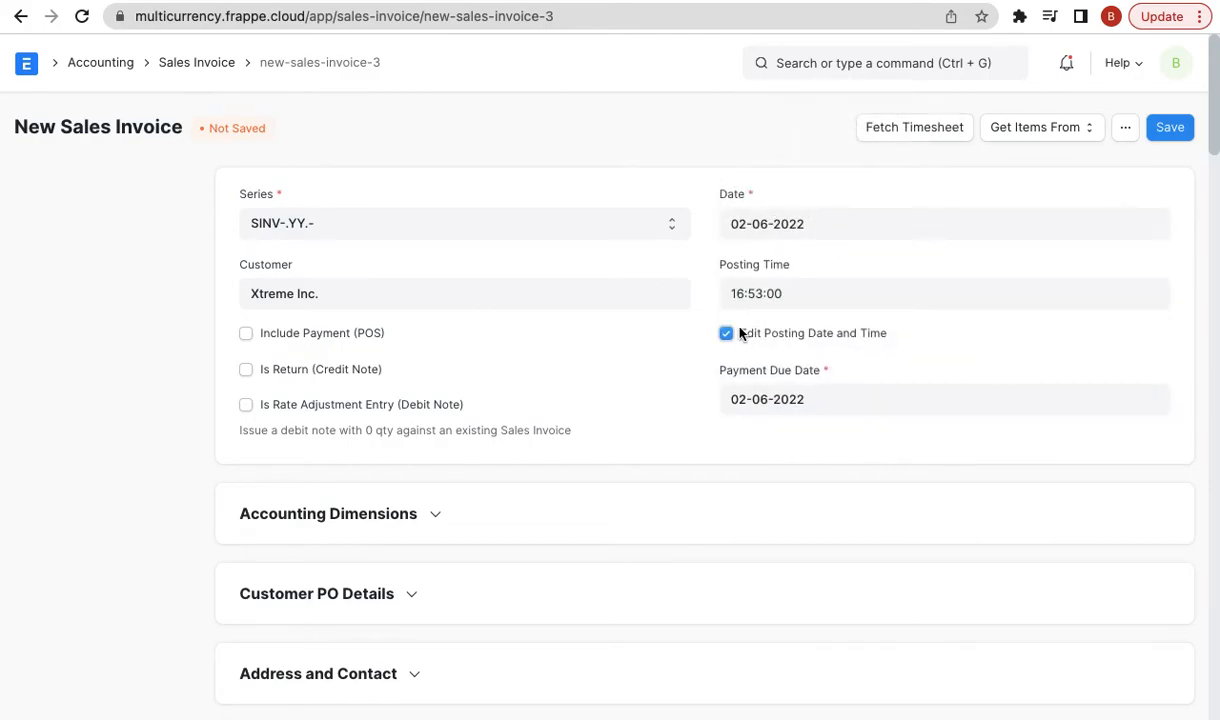
click(768, 213)
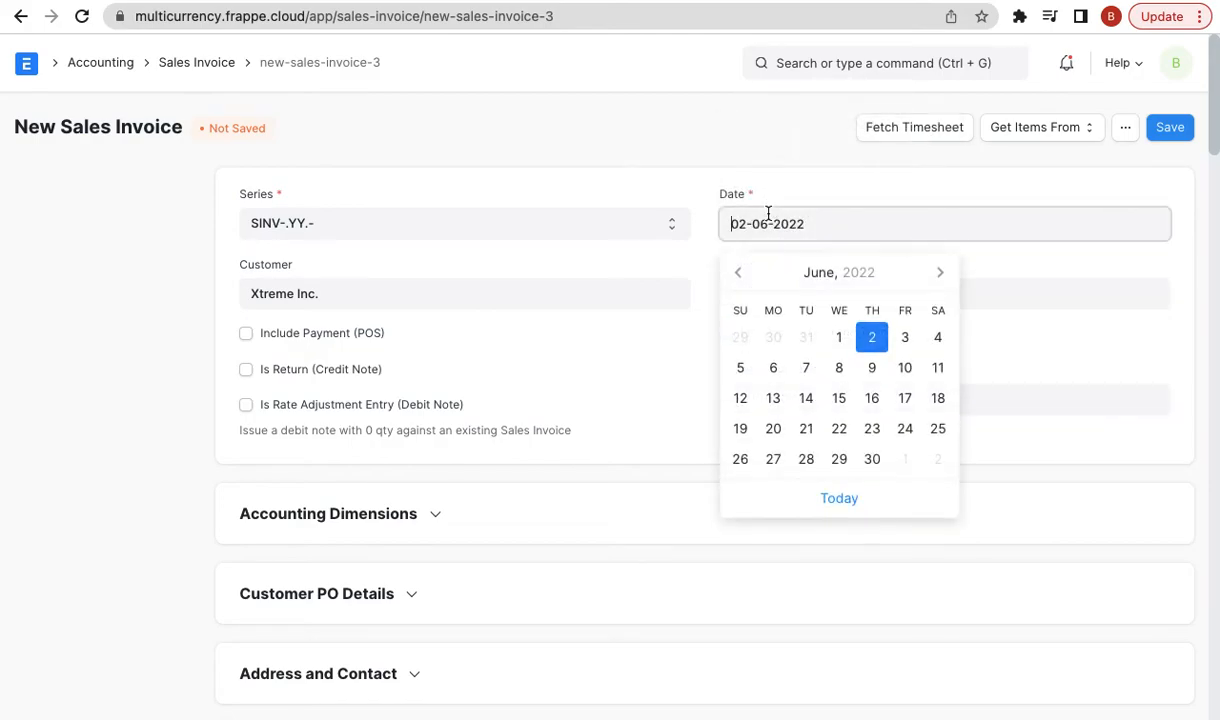
click(735, 272)
click(838, 367)
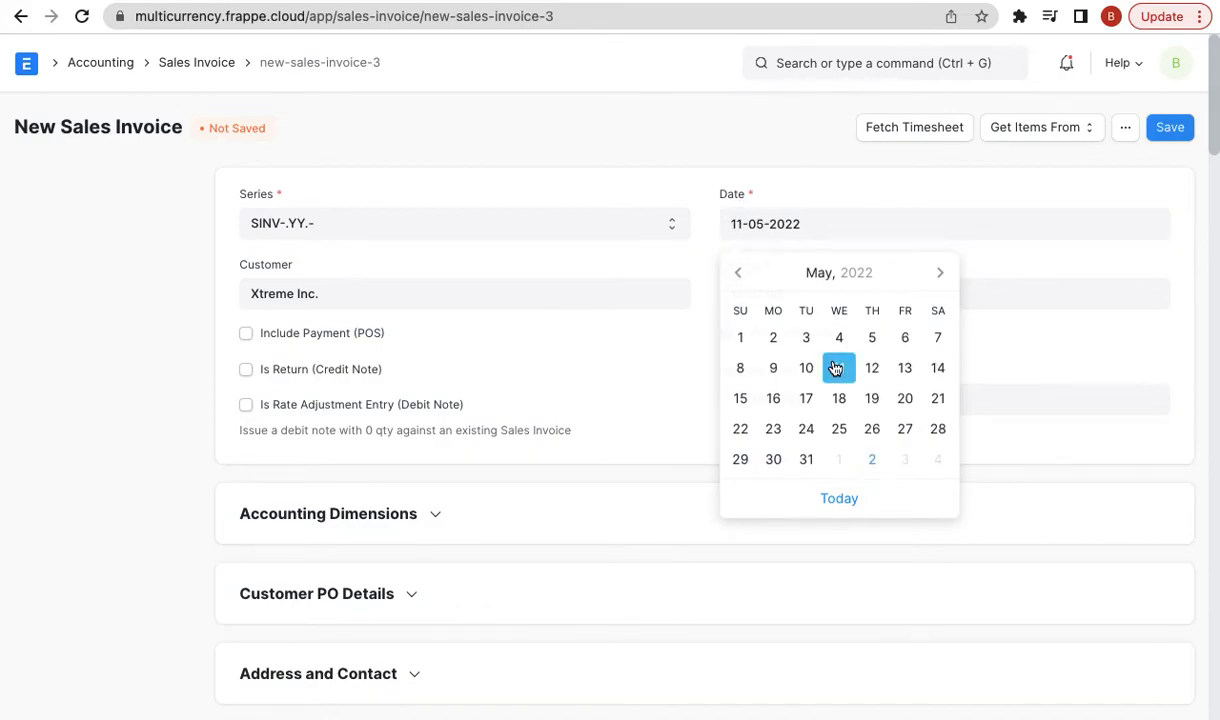
click(1167, 128)
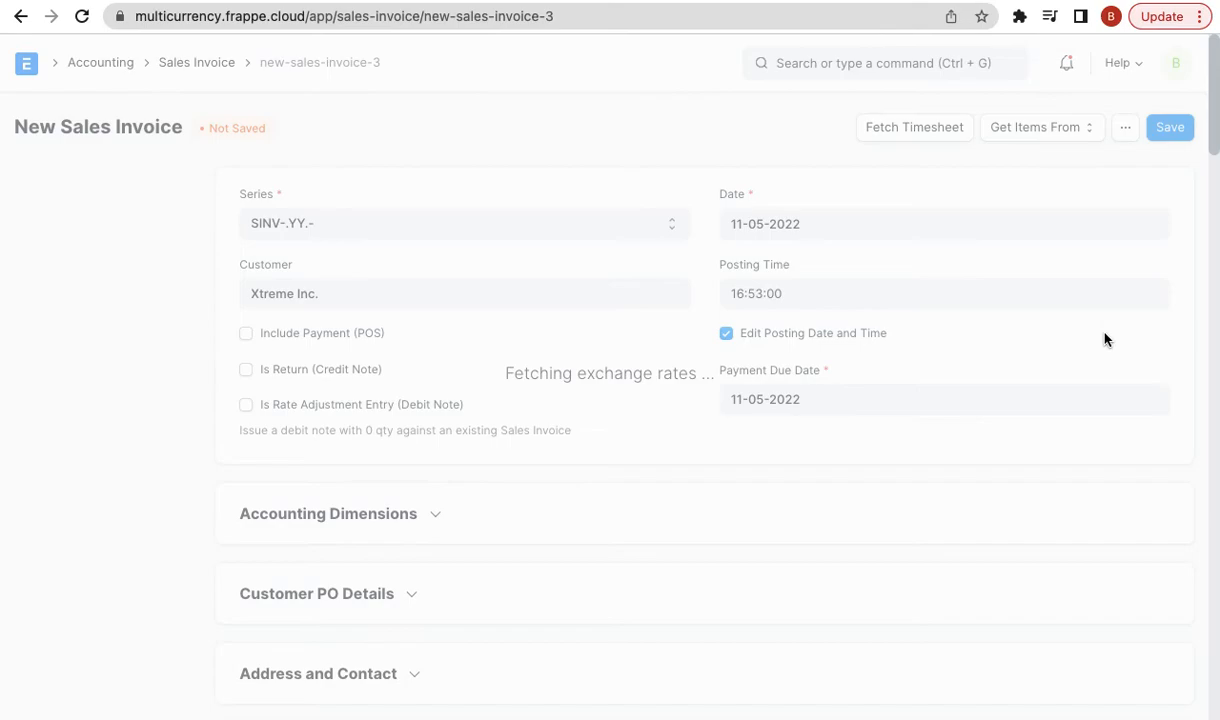
- Set the invoice exchange rate to 75 under Currency and Price List
scroll(1105, 340, down, 10)
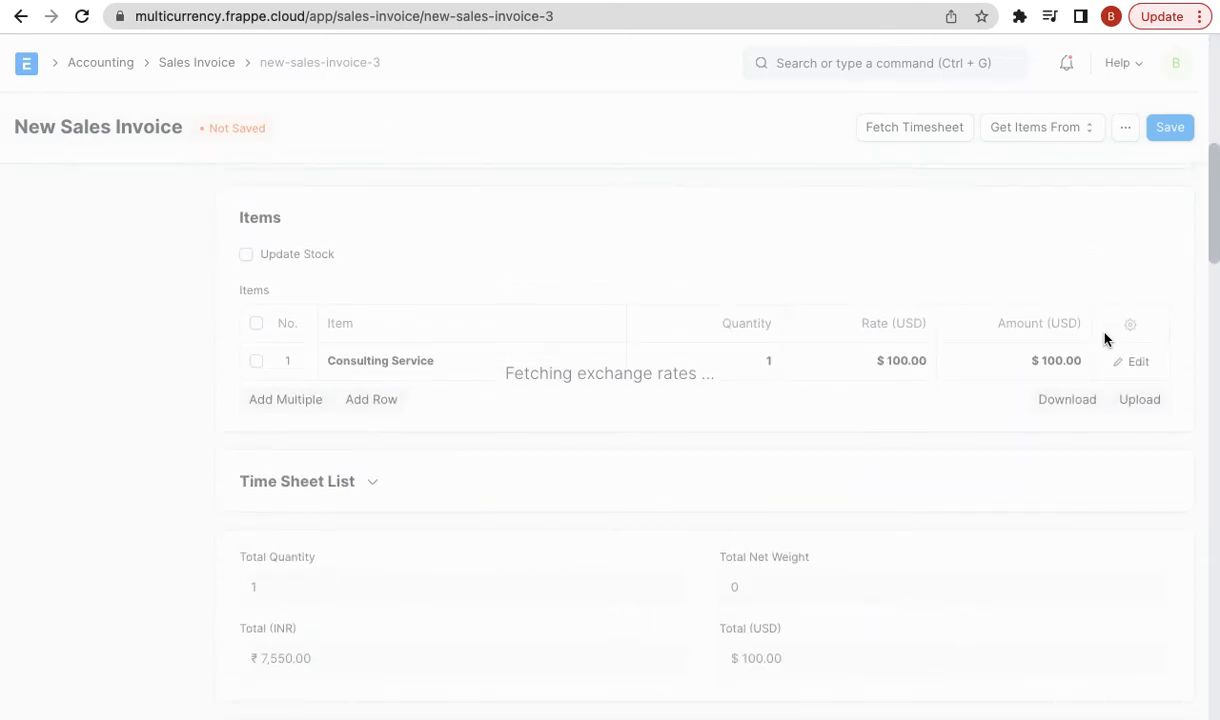
scroll(1105, 340, down, 10)
scroll(1105, 340, up, 10)
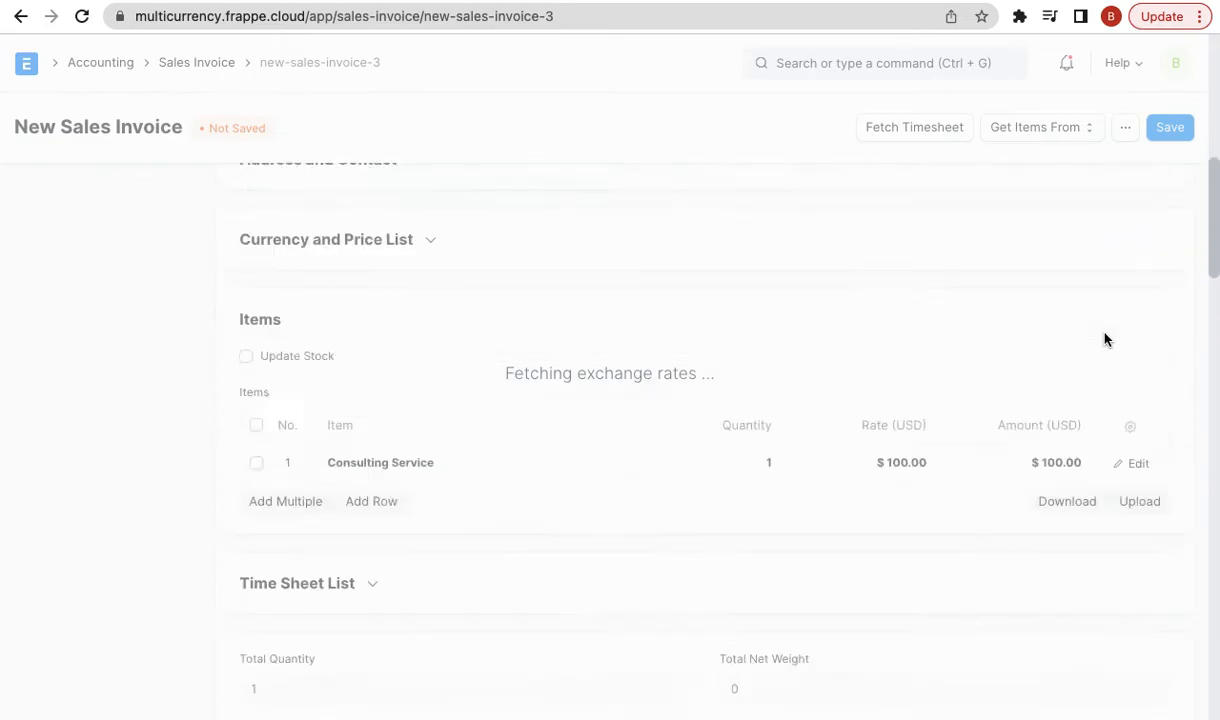
scroll(1105, 340, up, 8)
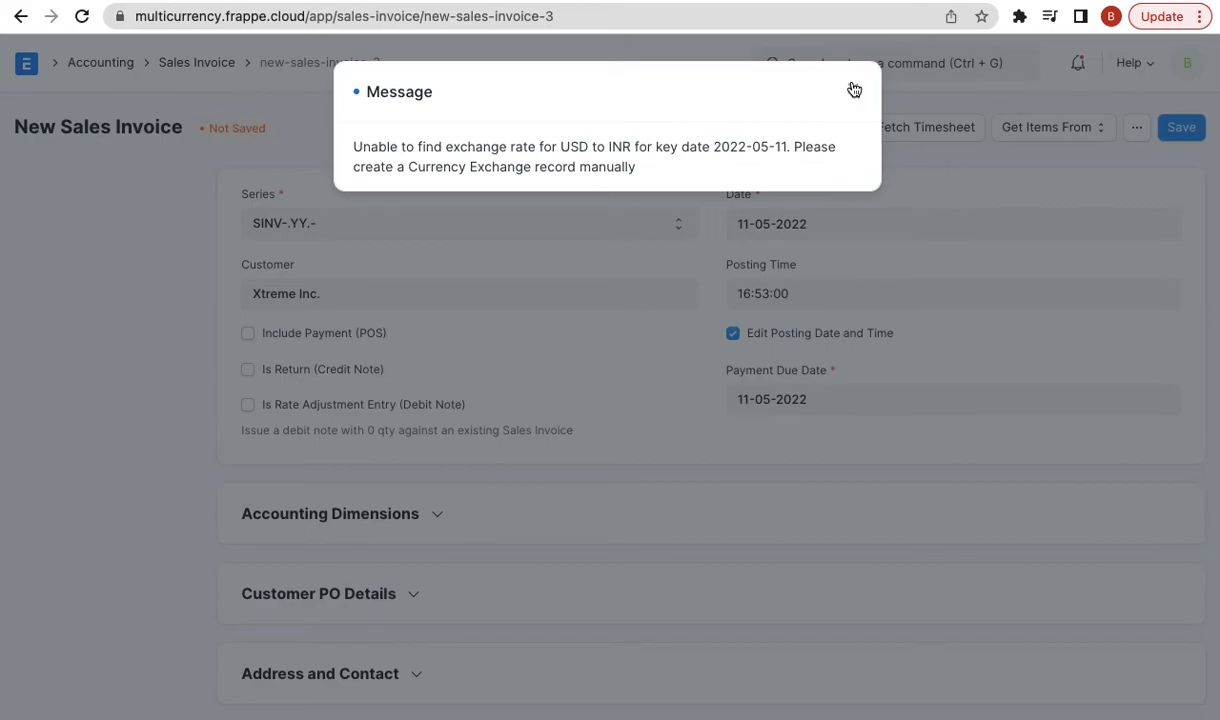
click(854, 90)
scroll(530, 578, down, 3)
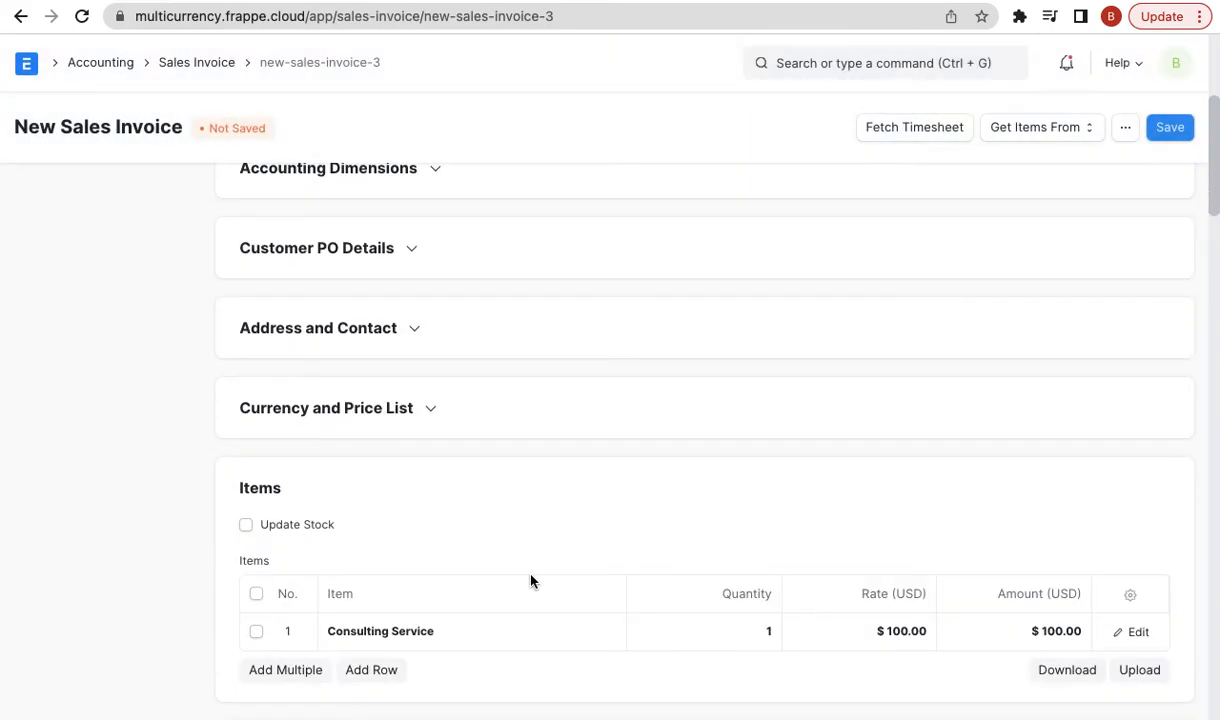
click(343, 410)
click(332, 532)
key(BackSpace)
text(75)
click(115, 532)
- Save and submit the invoice as SINV-22-00004
scroll(763, 368, down, 6)
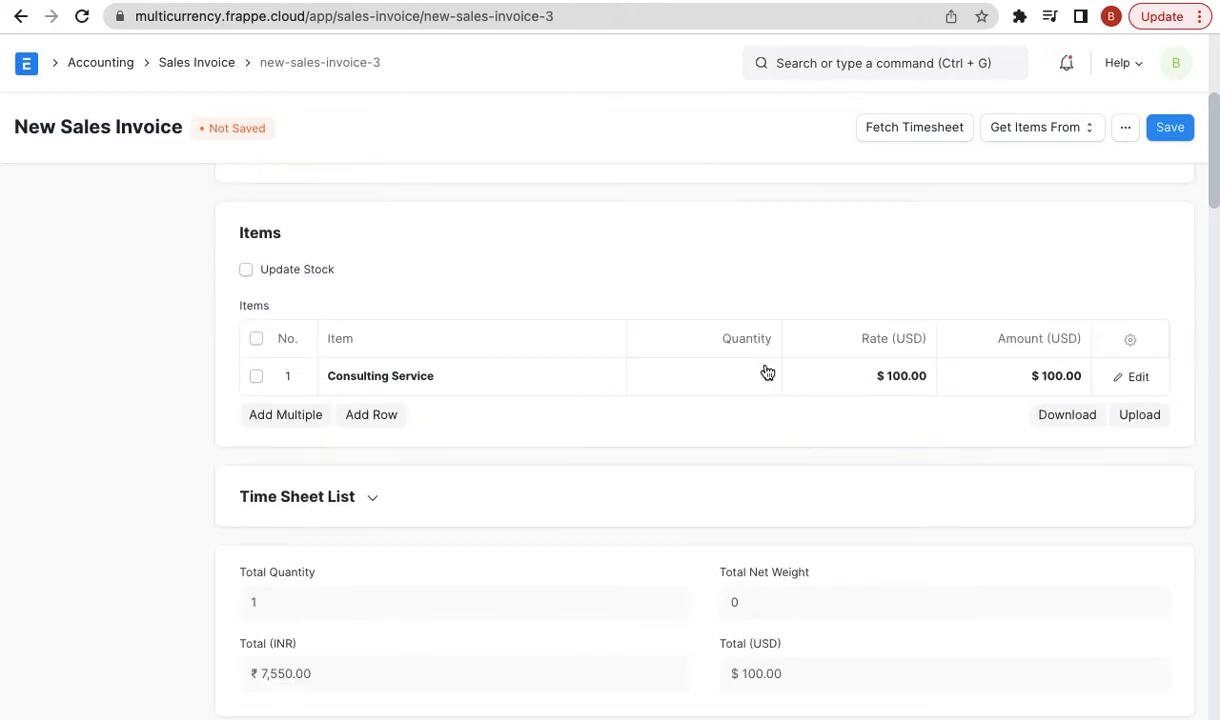
click(1175, 131)
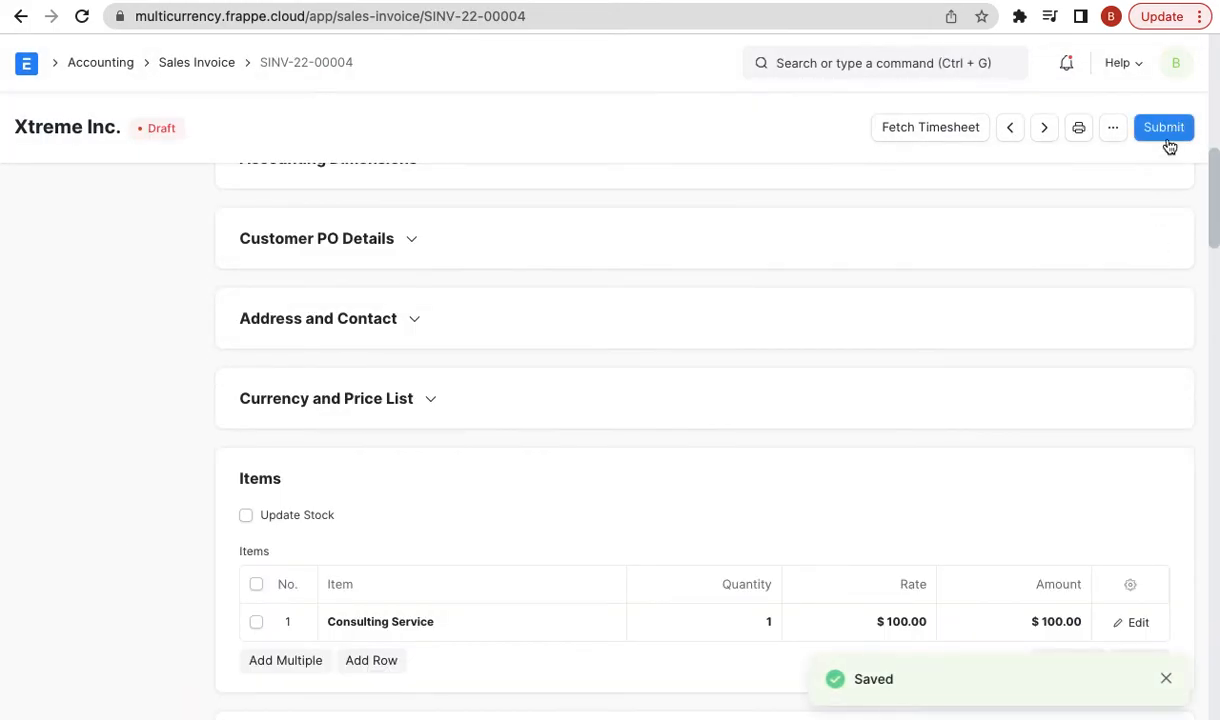
click(1166, 130)
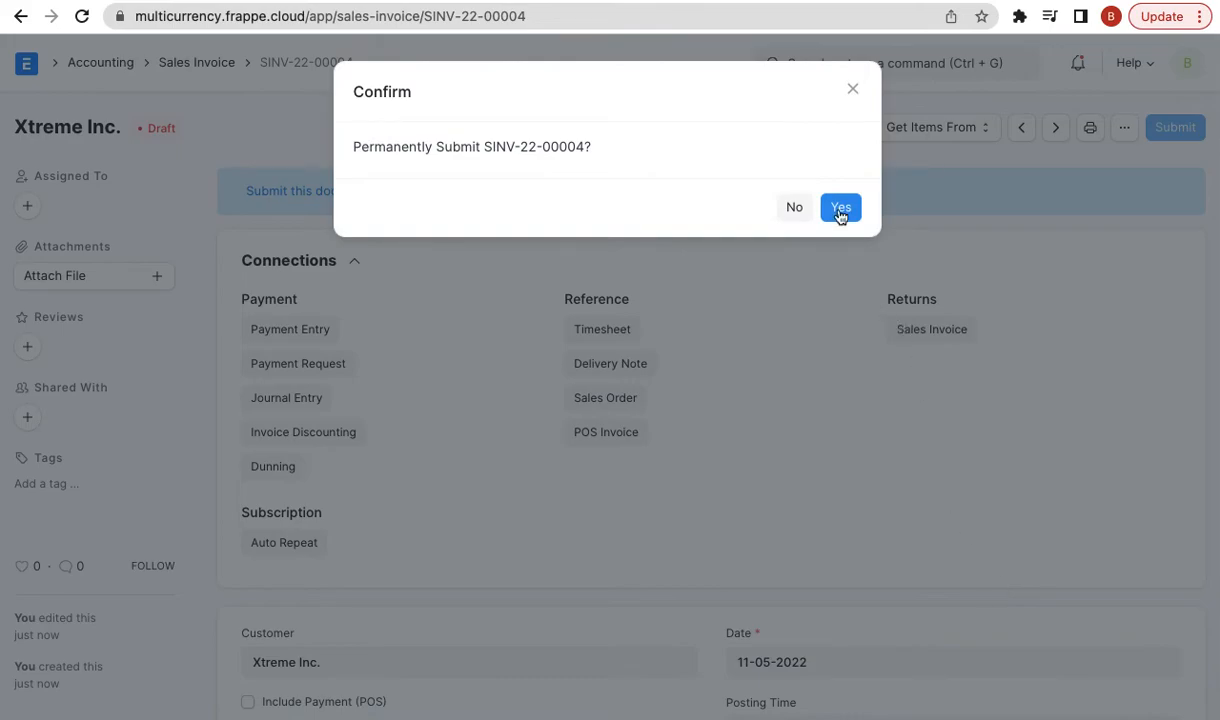
click(839, 209)
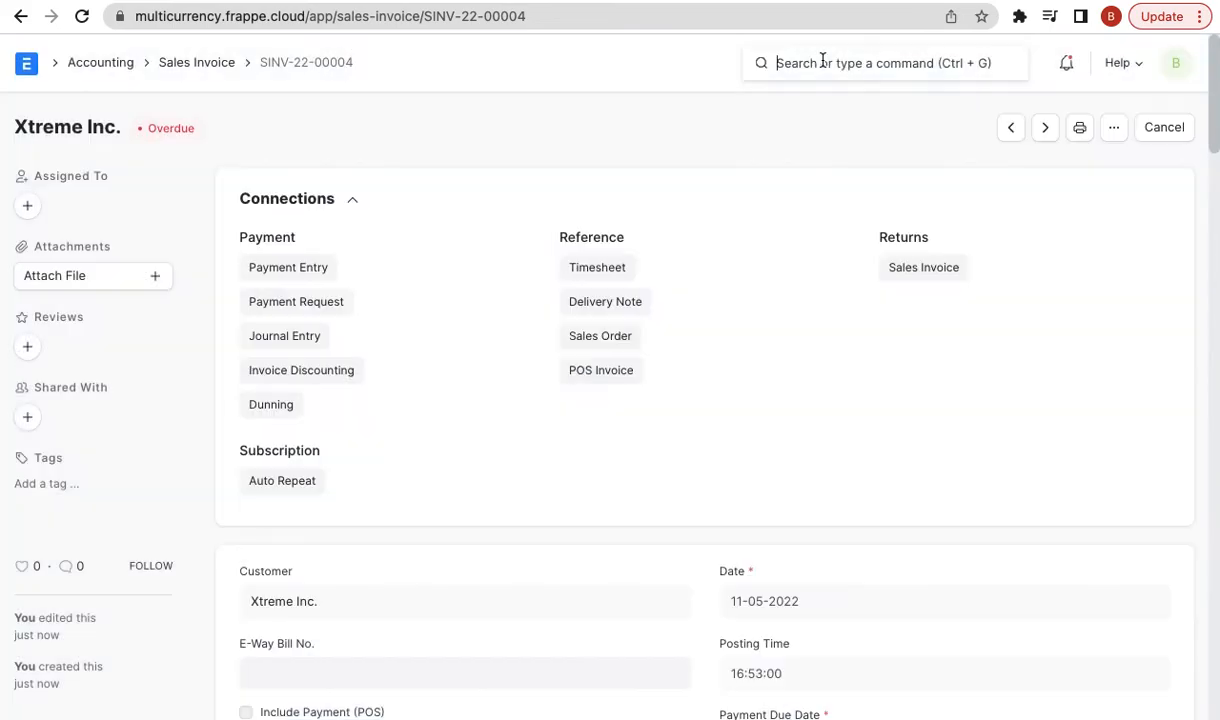
click(825, 62)
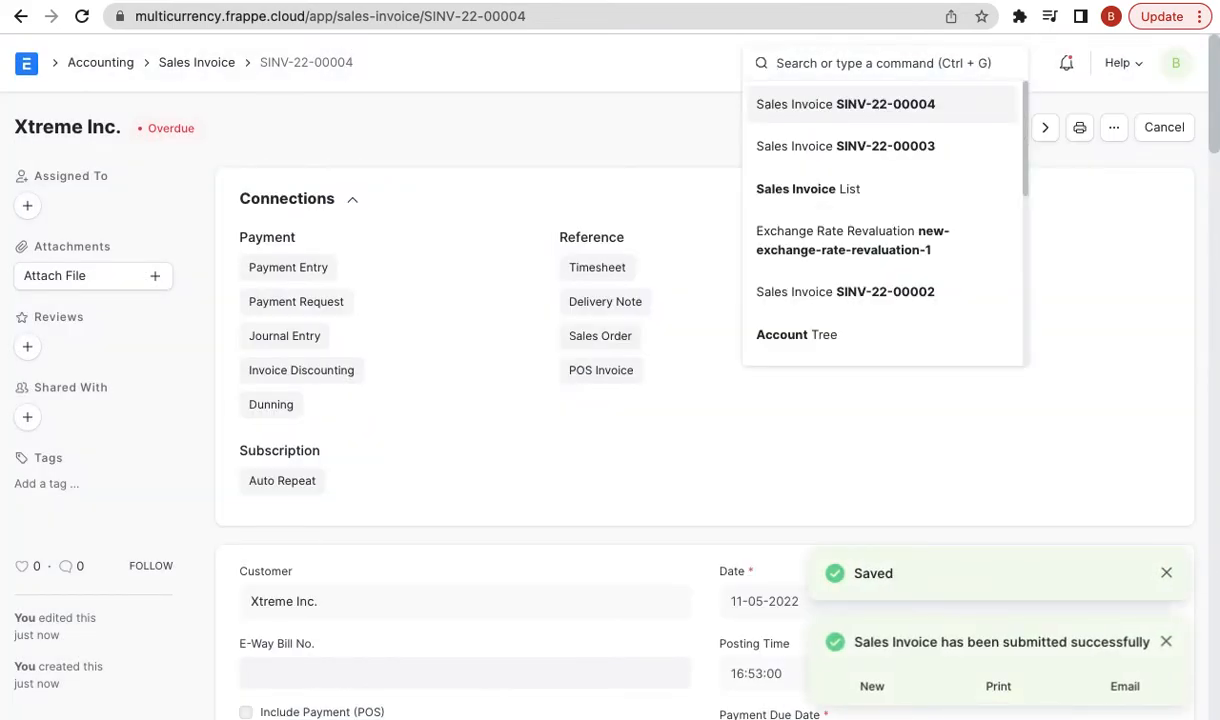
- Start a new Exchange Rate Revaluation and fetch the USD debtor balances
text(new)
text(xch)
key(Down)
key(Down)
key(Return)
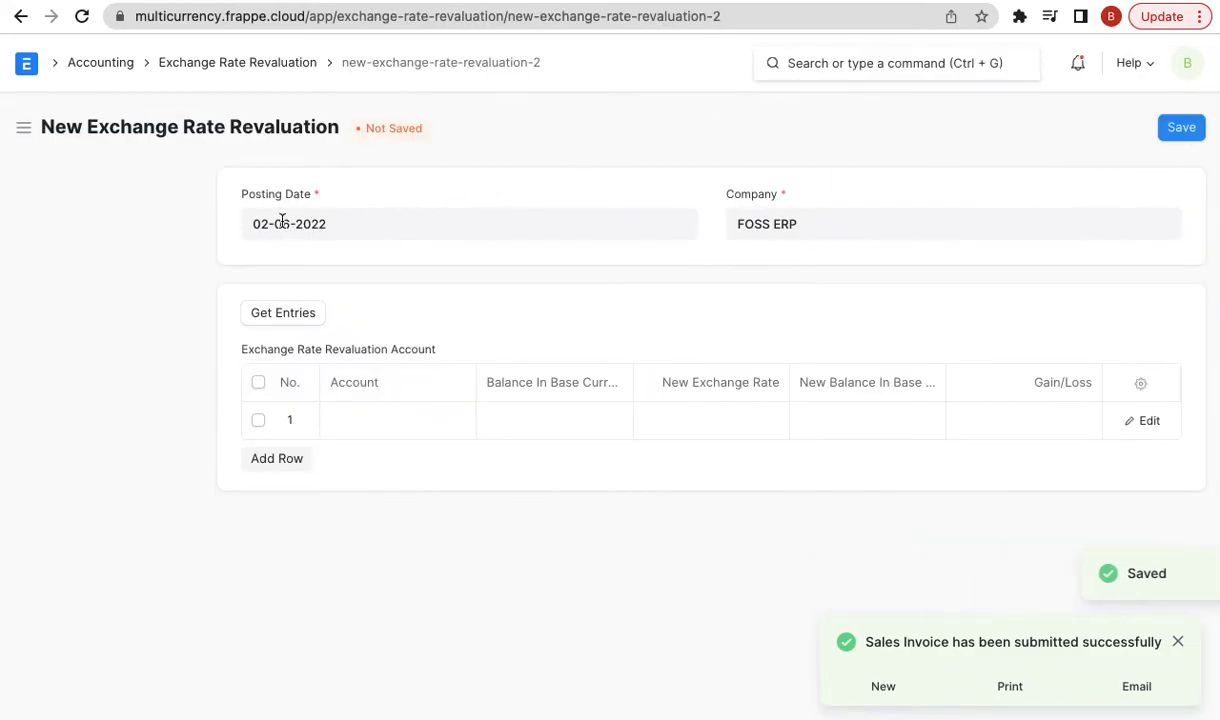
click(300, 222)
click(132, 271)
click(280, 314)
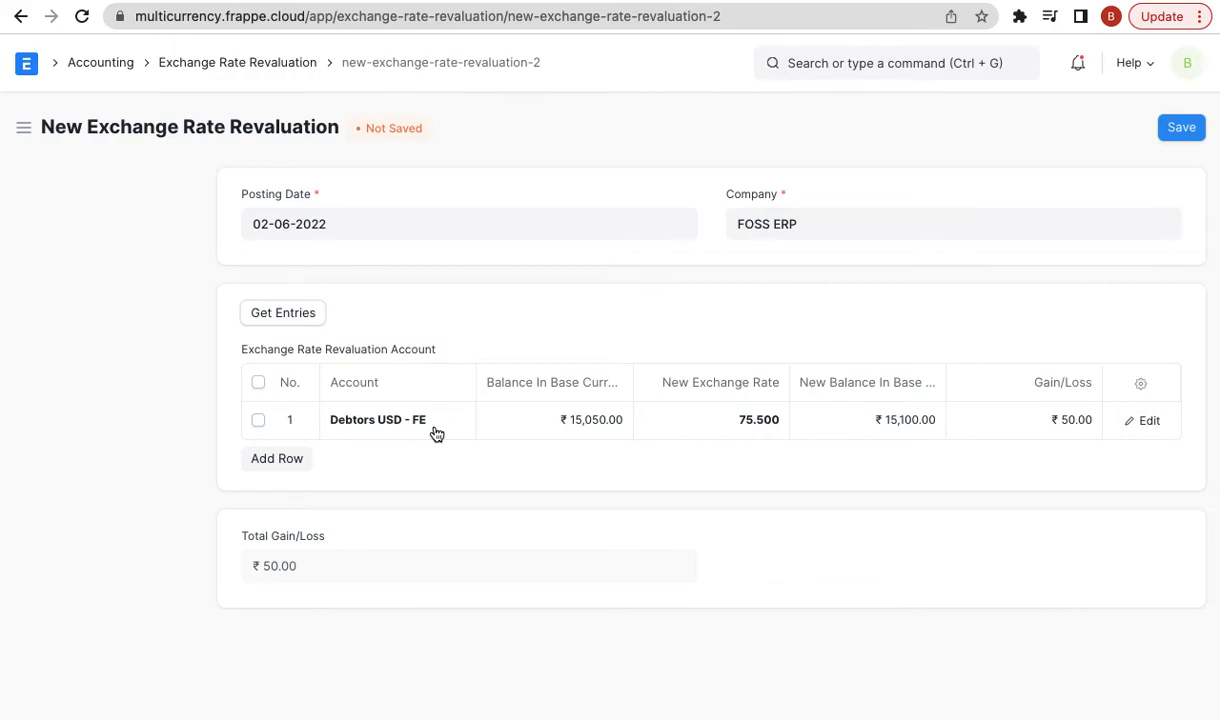
- Revalue Debtors USD - FE at rate 80 for a ₹950.00 gain, then save and submit
click(690, 418)
text(80)
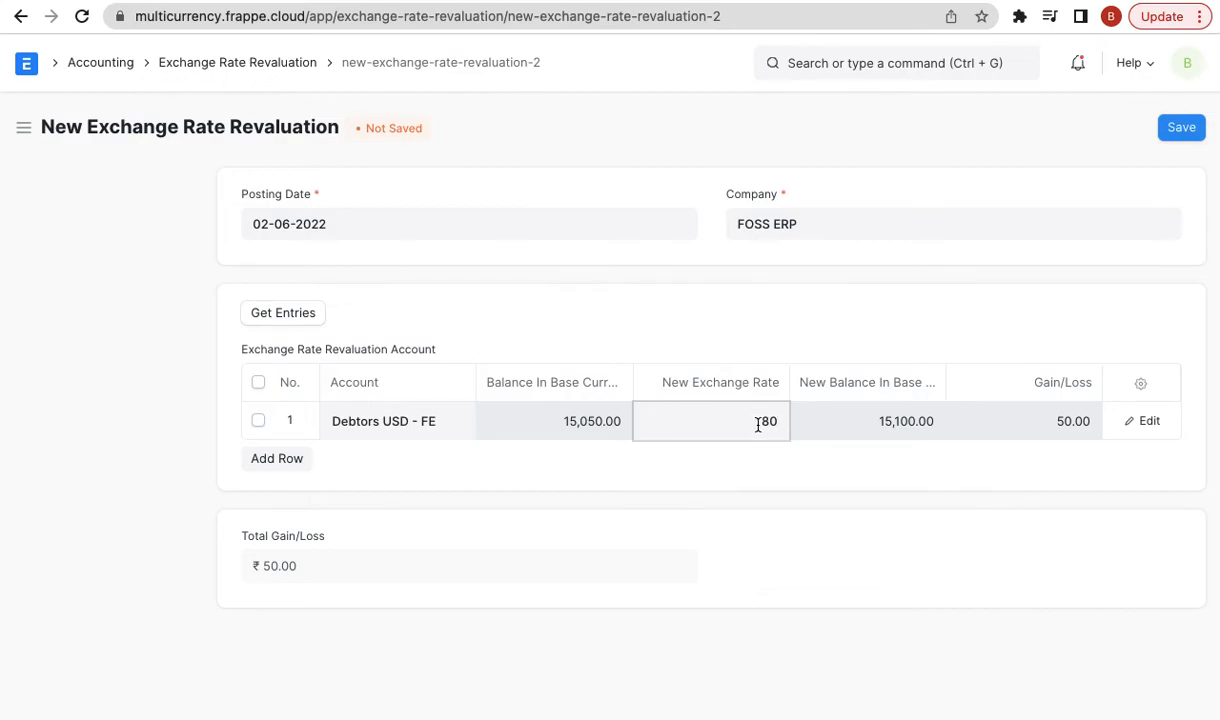
click(112, 434)
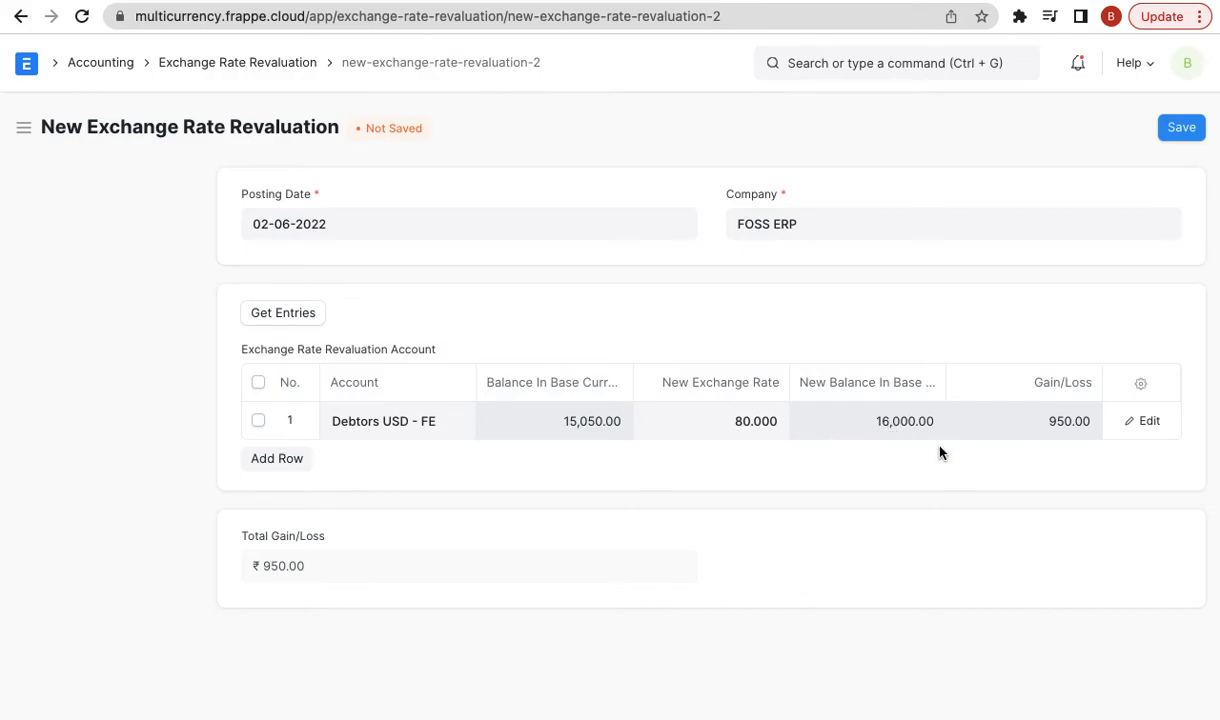
triple_click(310, 563)
click(1182, 127)
scroll(1123, 358, down, 2)
click(1160, 127)
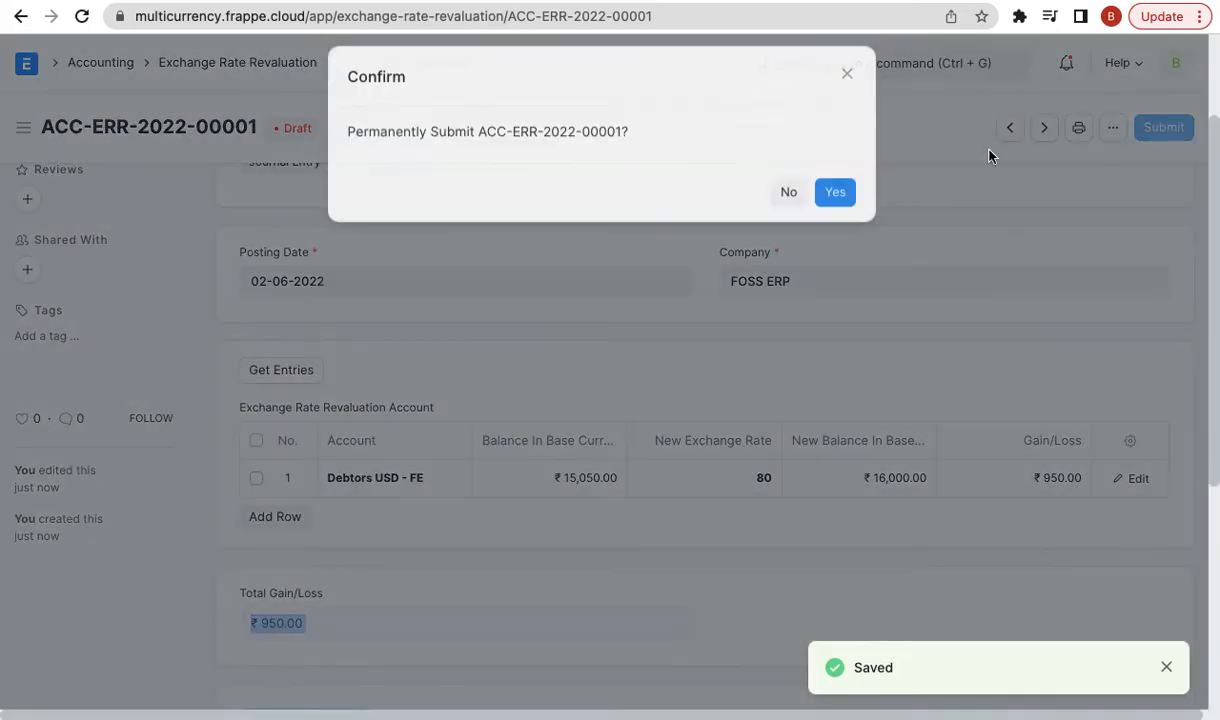
click(835, 192)
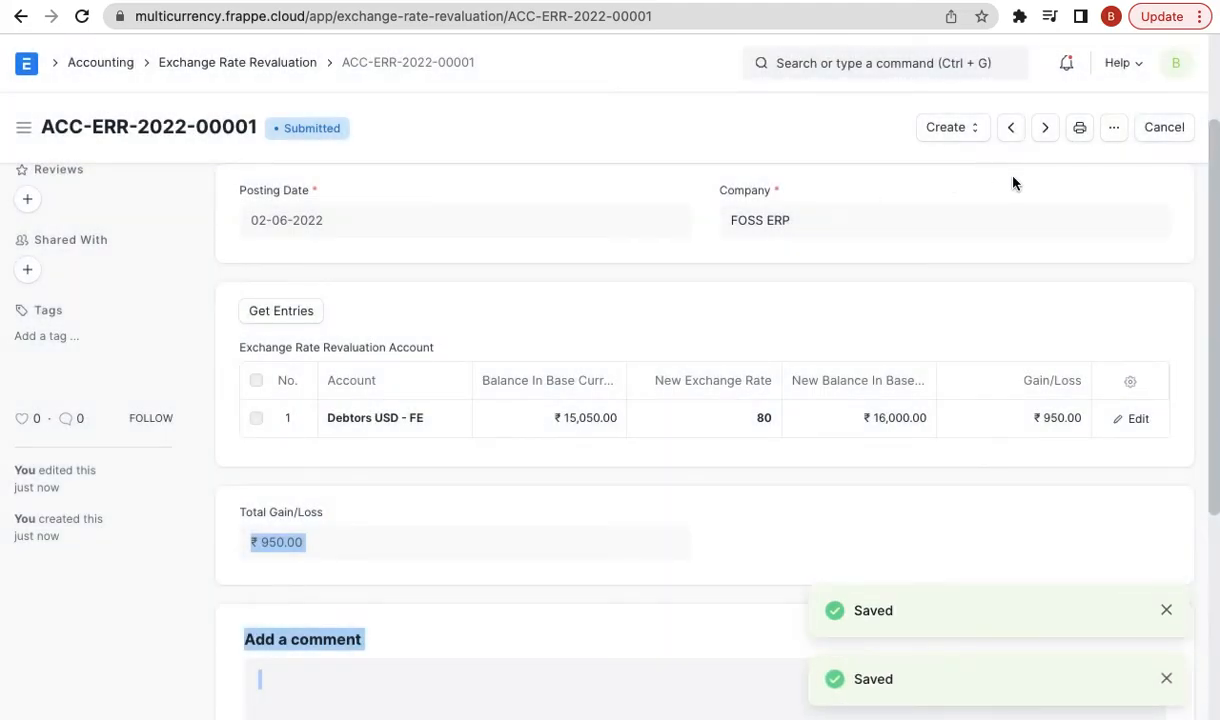
click(970, 128)
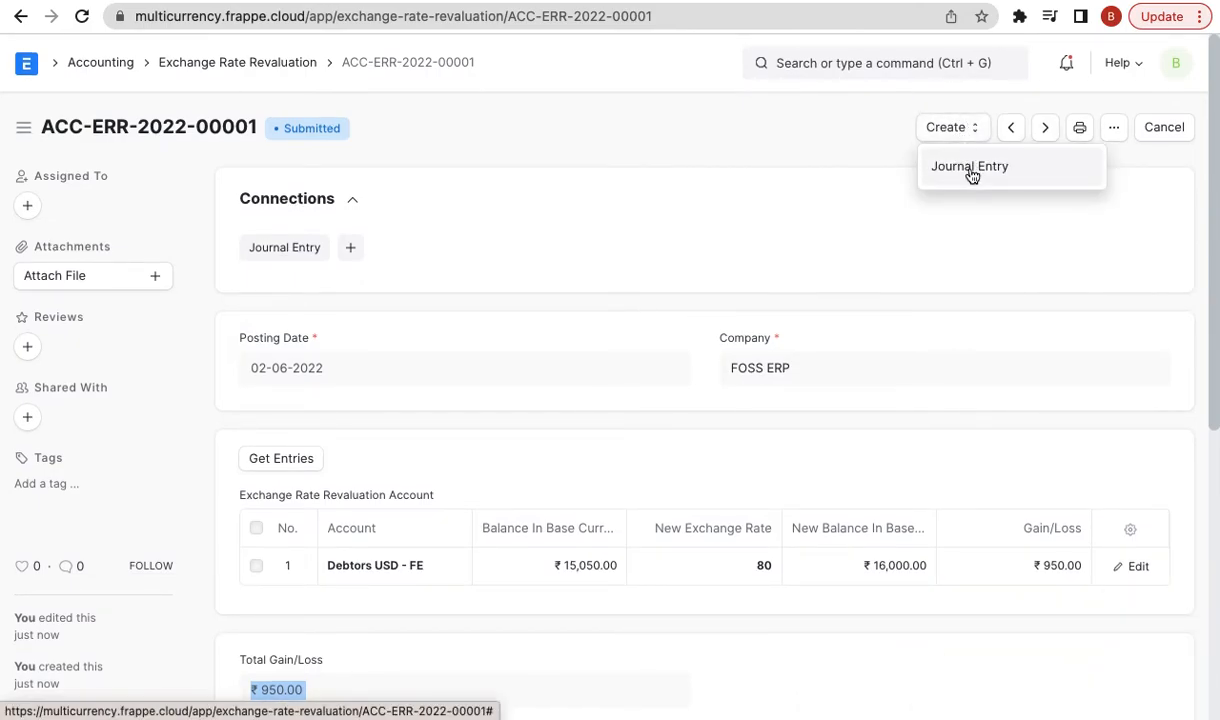
- Attempt a journal entry from the revaluation, then open FOSS ERP from the Company list
click(968, 172)
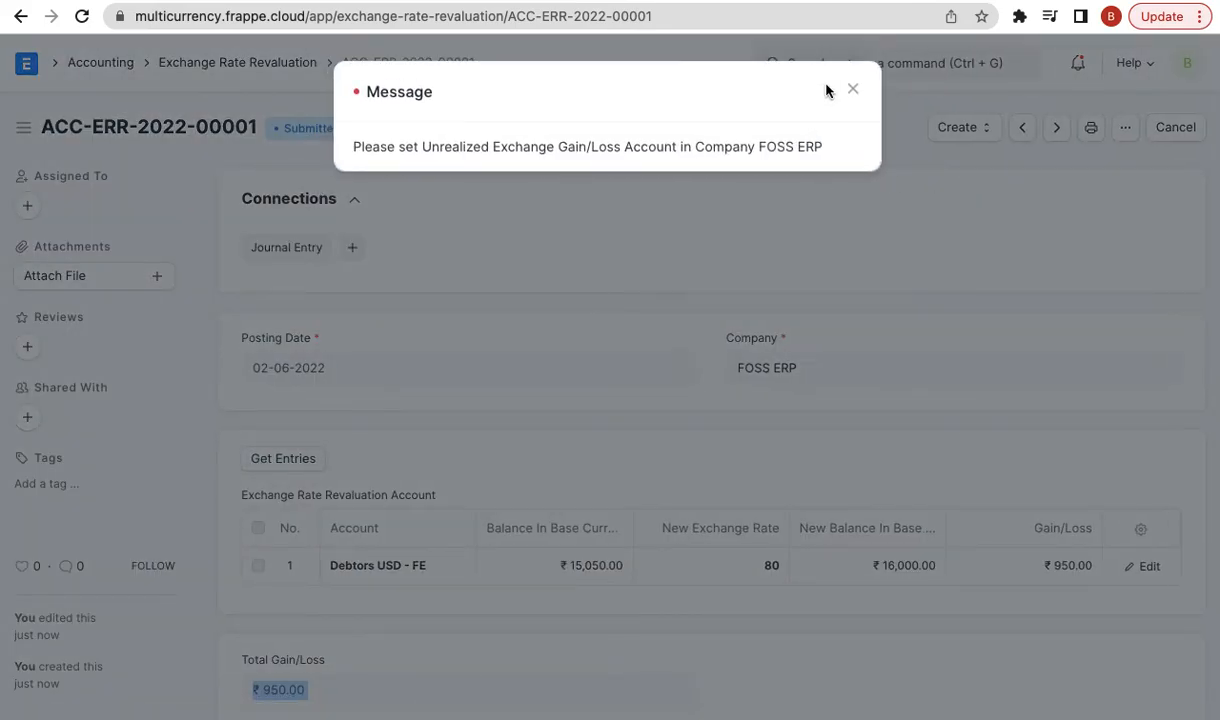
click(852, 89)
click(885, 62)
text(compa)
key(Down)
key(Return)
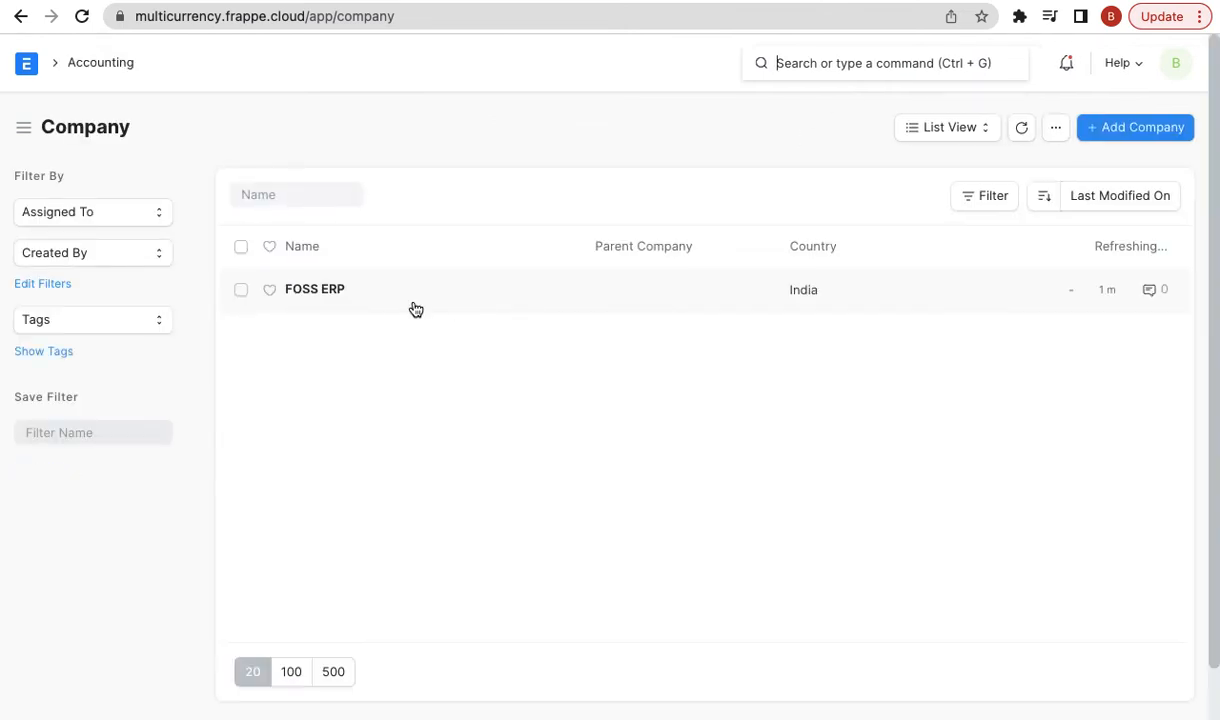
click(330, 290)
- Set Unrealized Exchange Gain/Loss Account to Exchange Gain/Loss - FE; saving fails as document modified
scroll(531, 505, down, 7)
scroll(531, 503, down, 4)
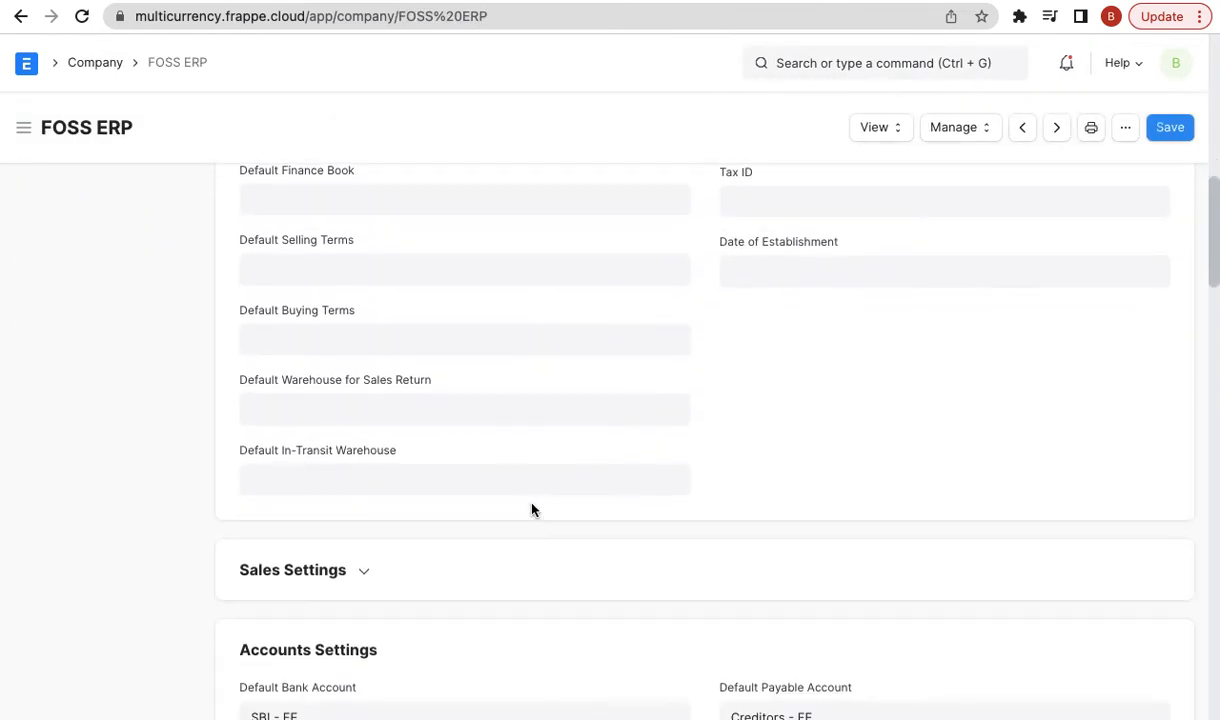
scroll(531, 503, down, 3)
scroll(531, 505, down, 5)
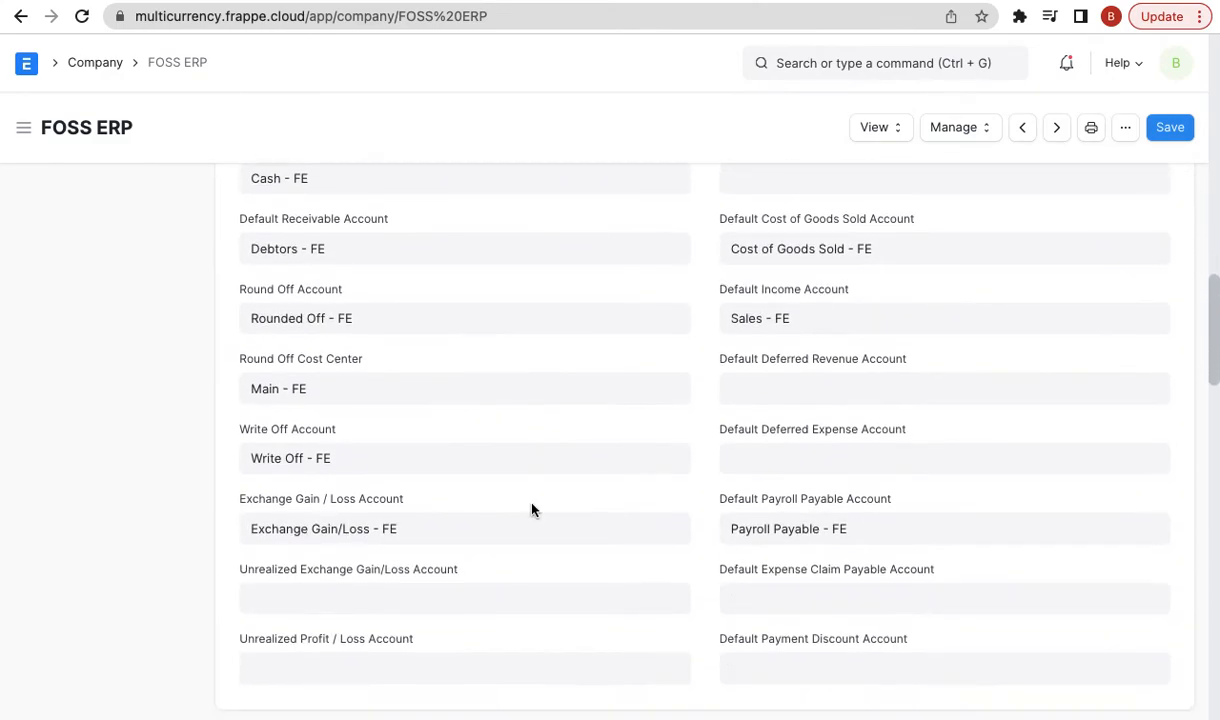
scroll(460, 533, down, 1)
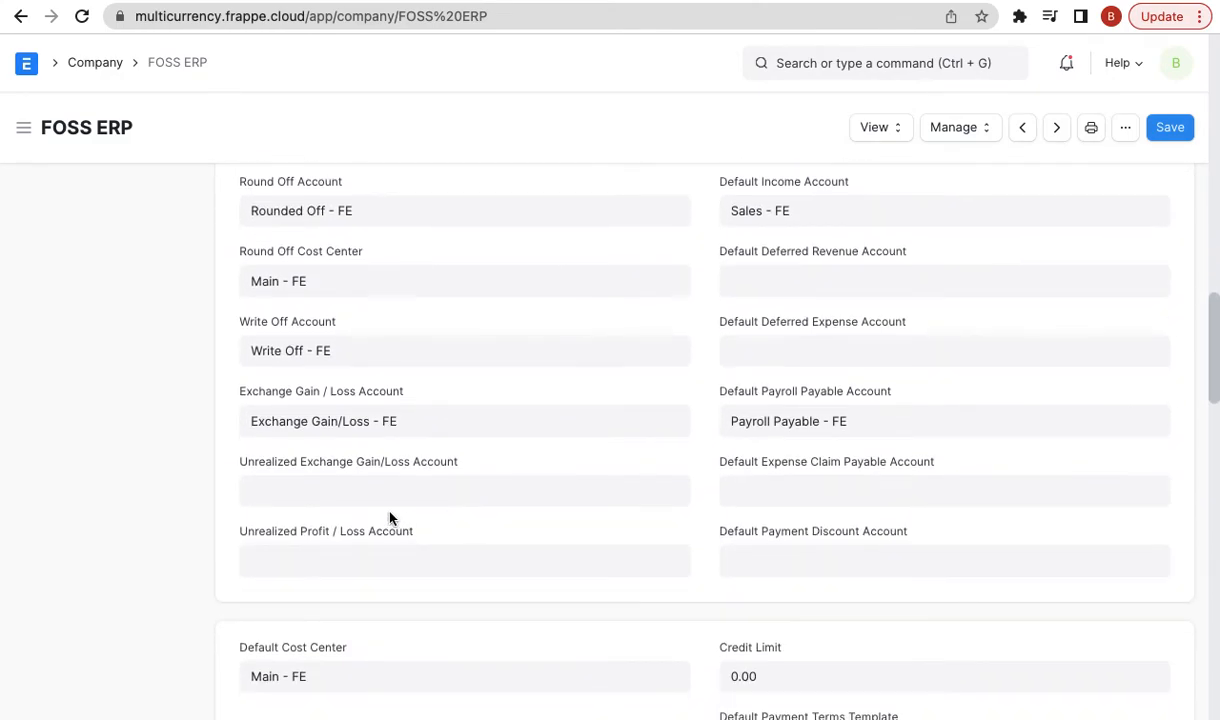
click(327, 482)
text(ex)
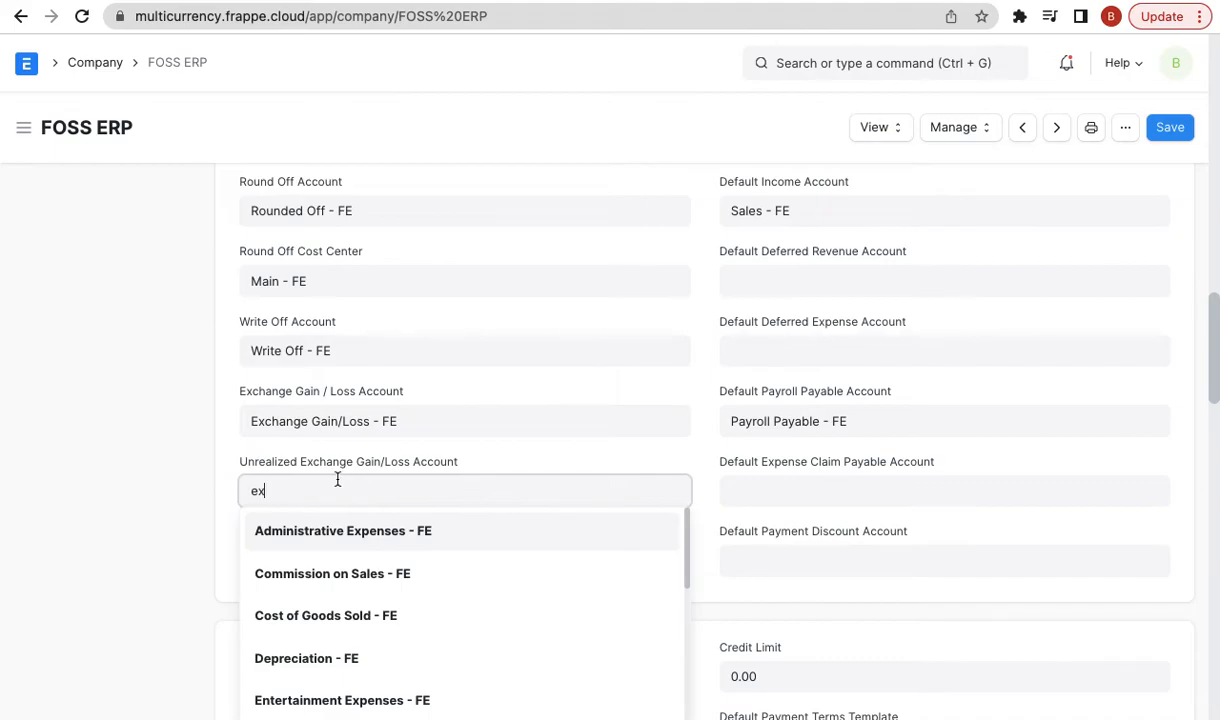
click(340, 530)
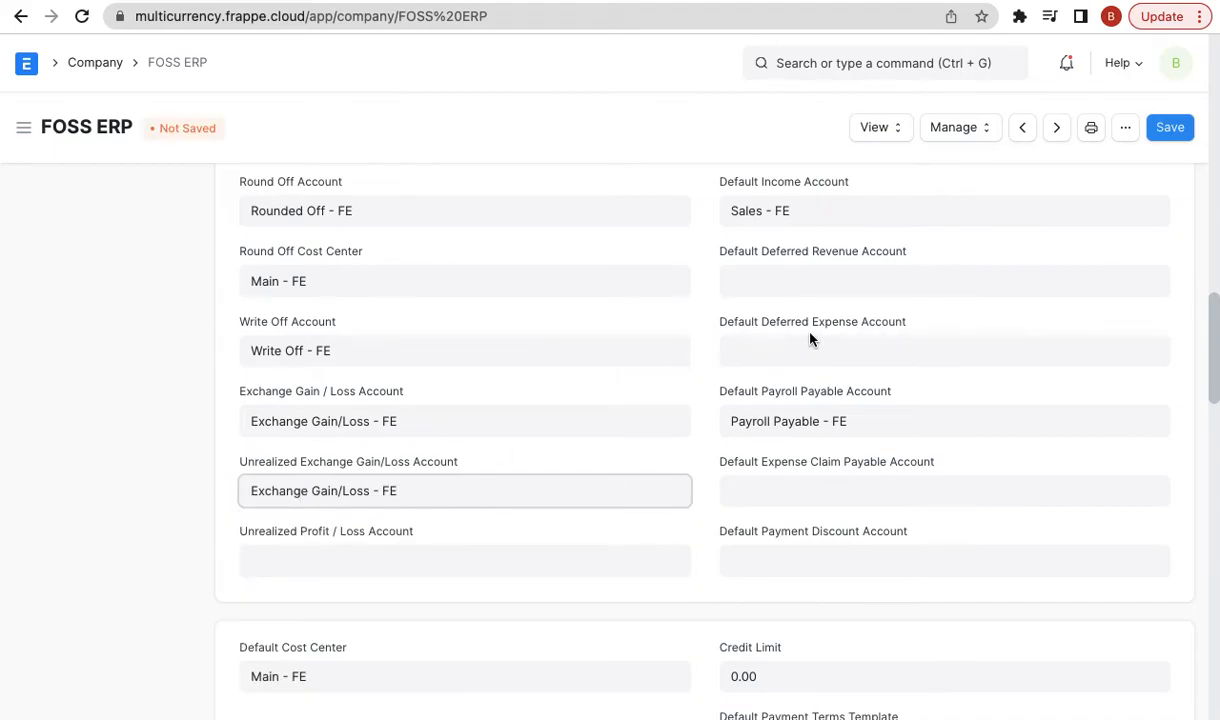
click(1170, 127)
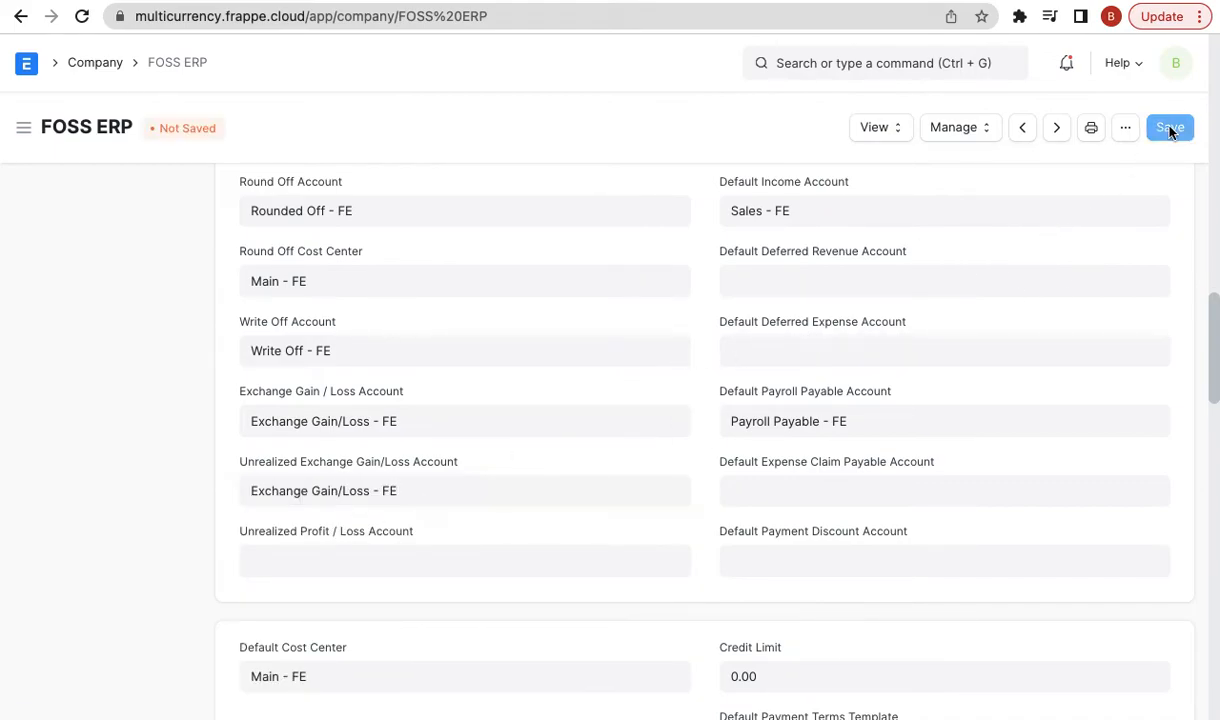
click(849, 91)
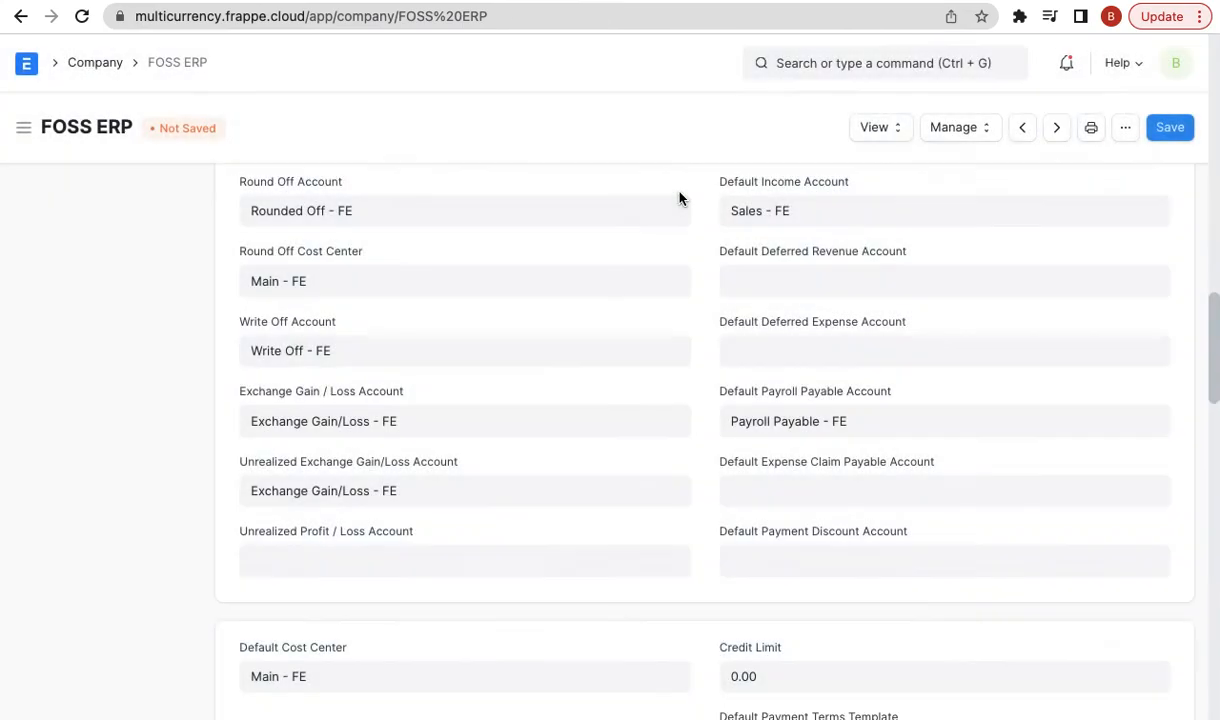
click(1121, 130)
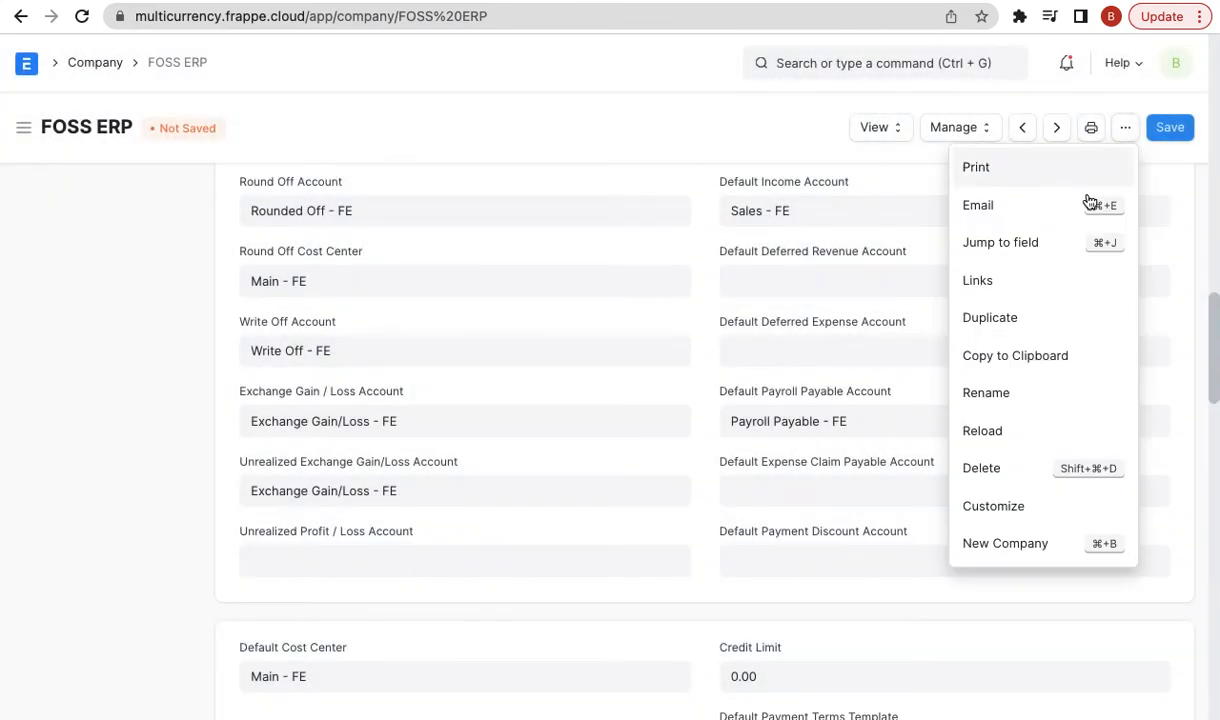
click(1014, 445)
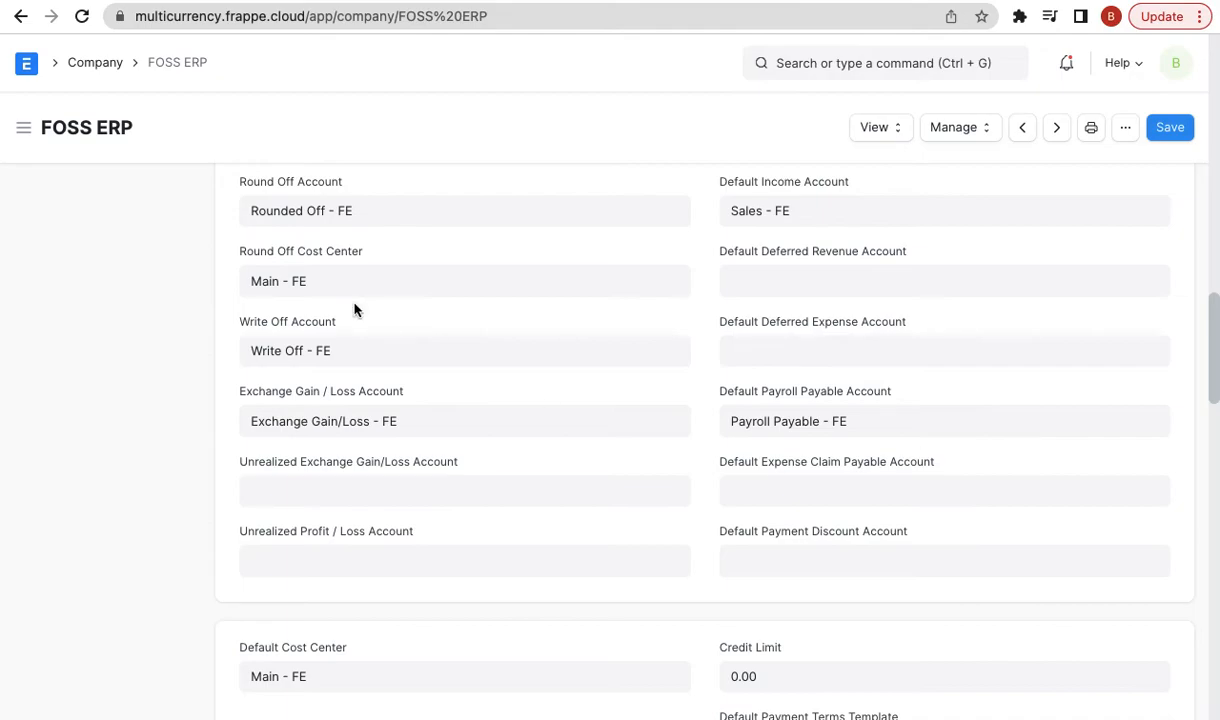
- Reload the company, reselect Exchange Gain/Loss - FE, save, and return to the revaluation
click(81, 17)
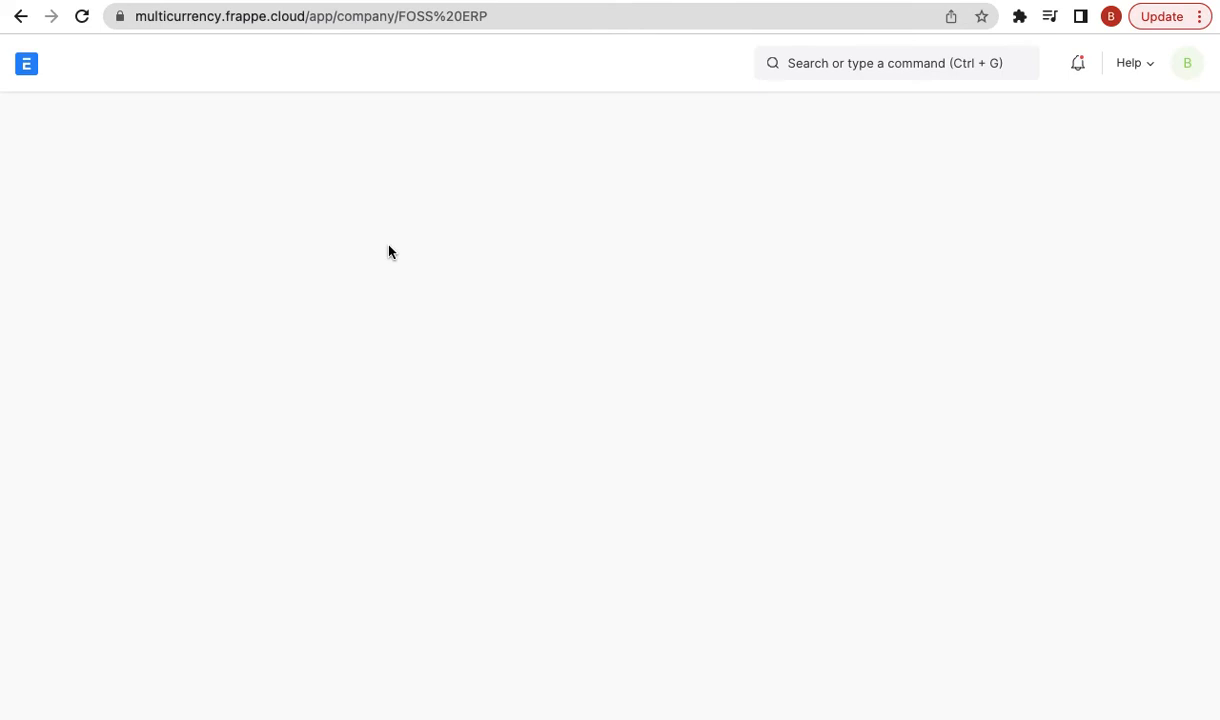
scroll(474, 528, down, 15)
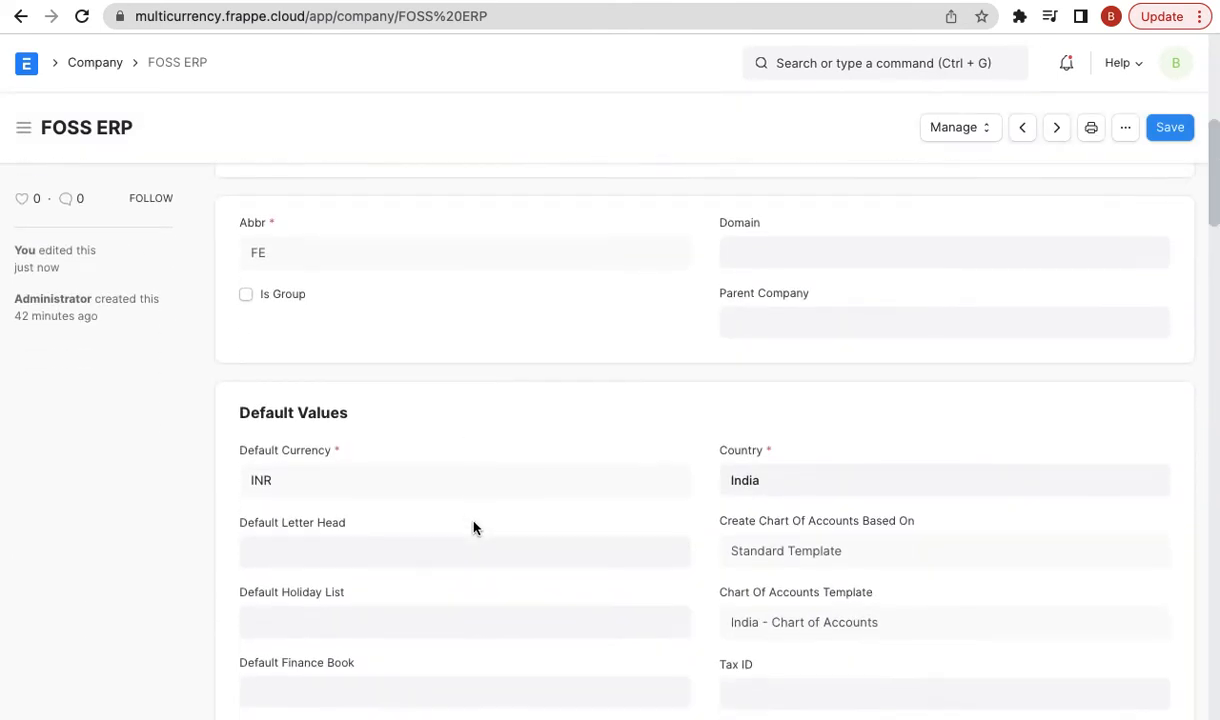
scroll(452, 463, down, 1)
scroll(425, 340, down, 4)
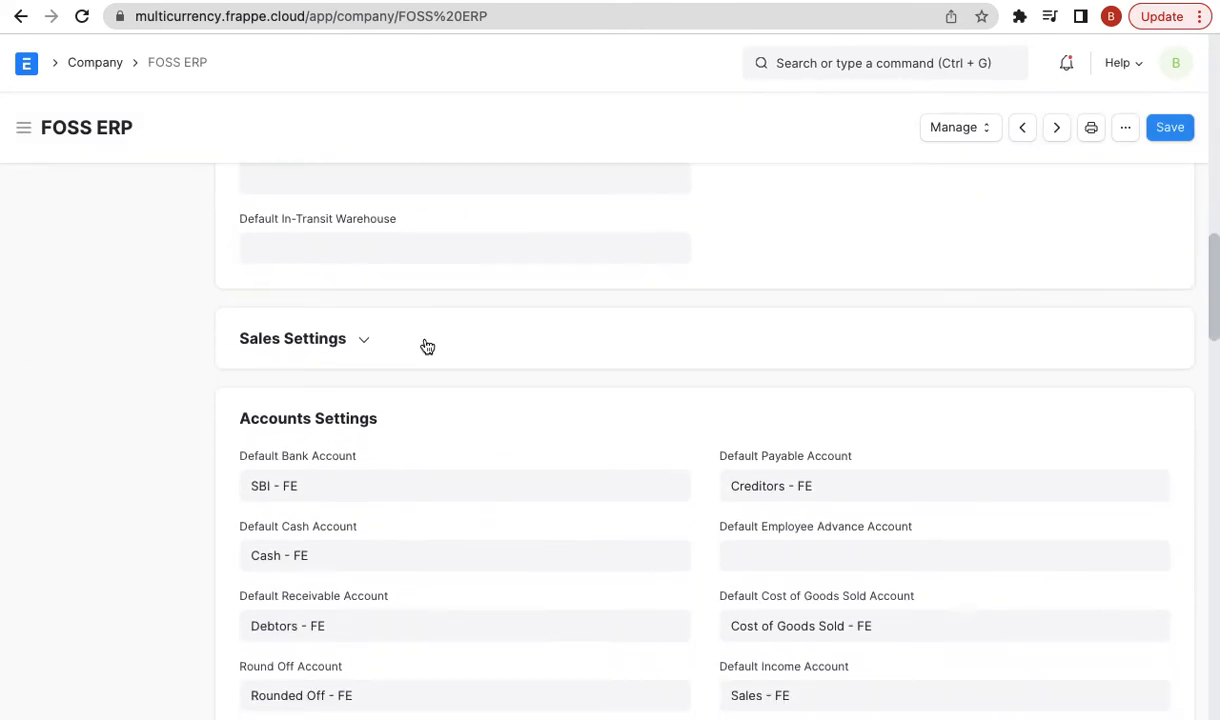
scroll(427, 346, down, 1)
click(332, 516)
text(ex)
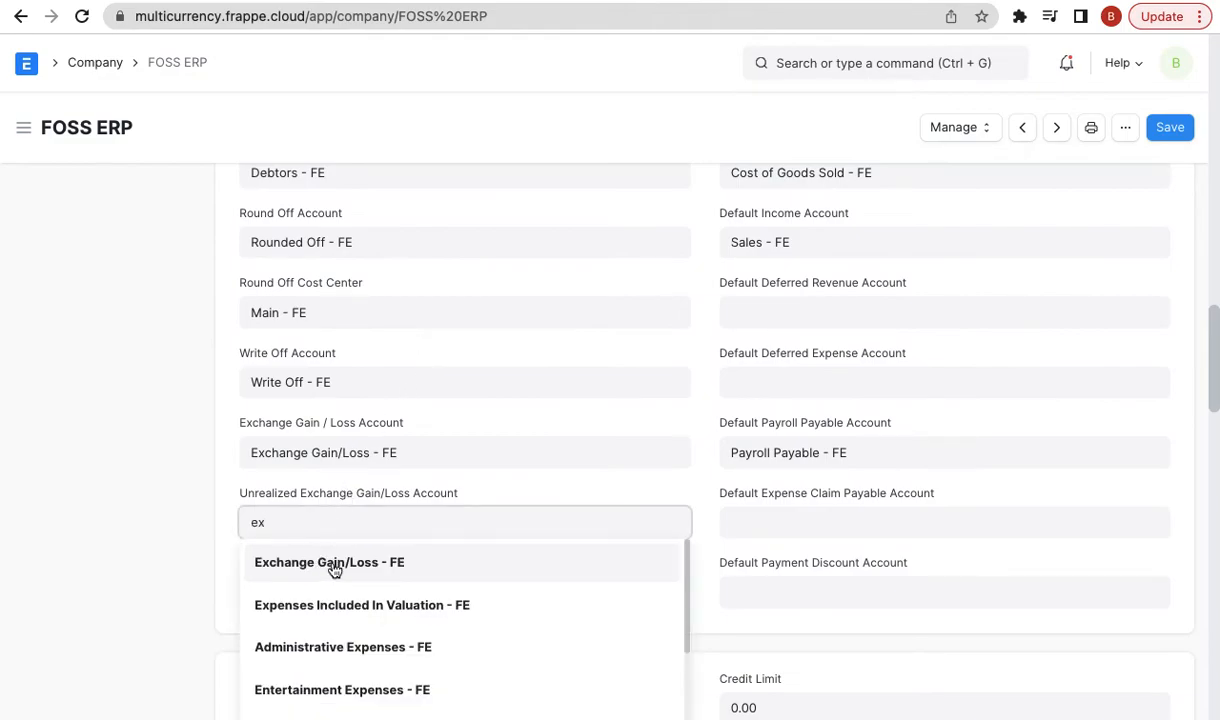
click(335, 566)
click(1171, 130)
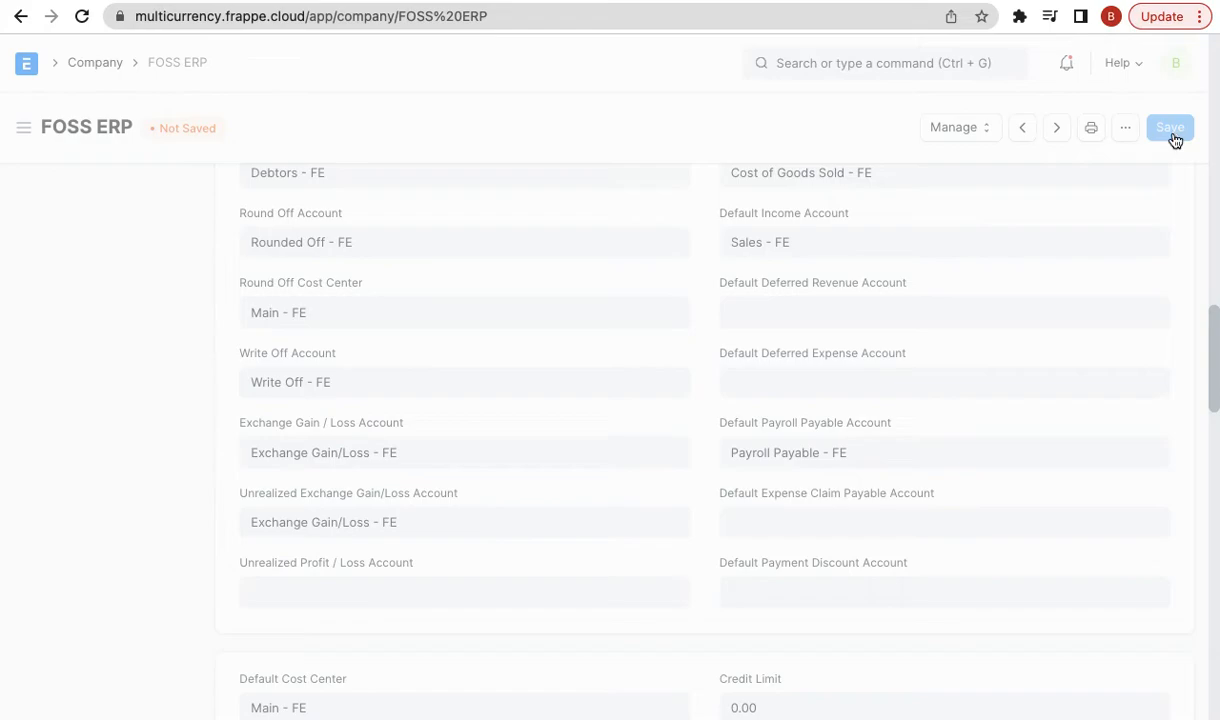
click(20, 16)
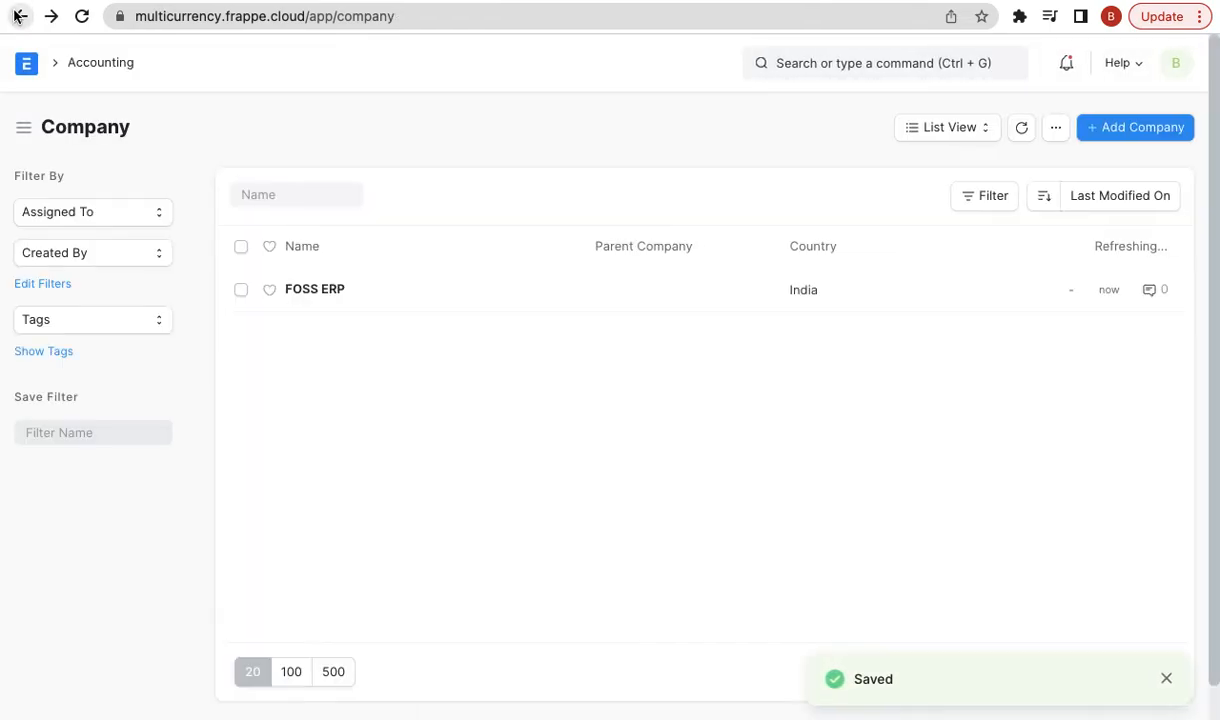
click(18, 16)
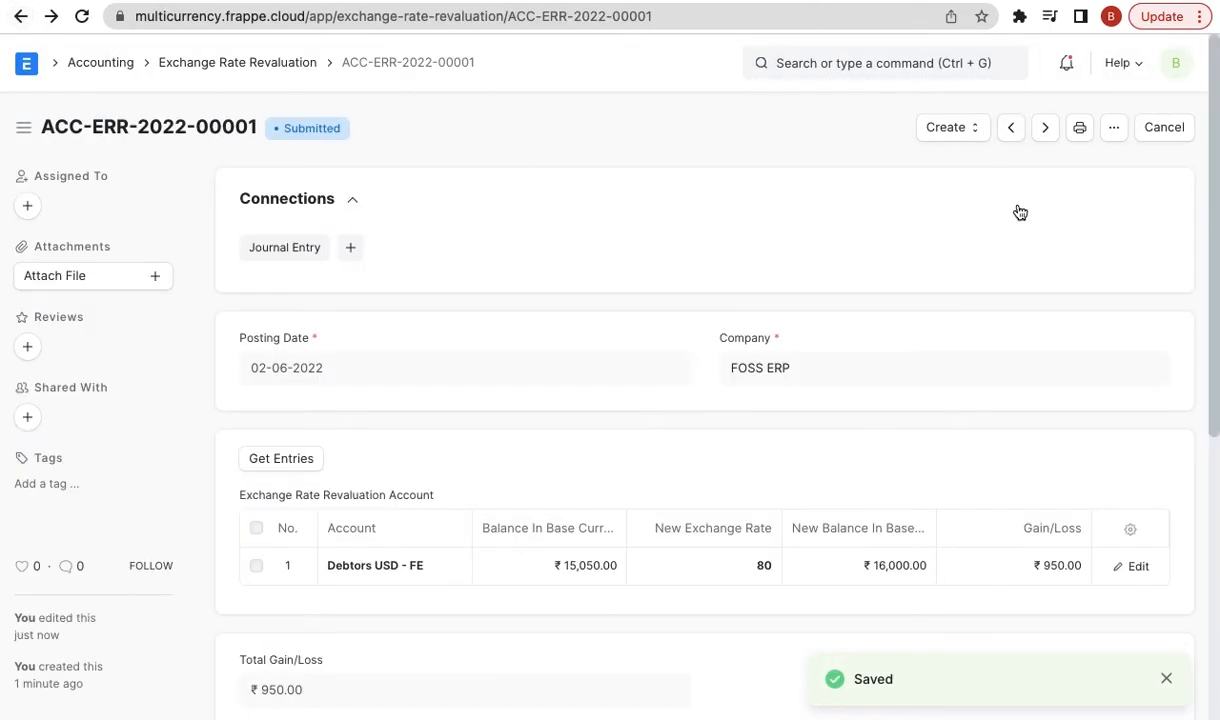
- Create the revaluation journal entry for Xtreme Inc. and check its Debtors USD - FE row
click(970, 132)
click(967, 174)
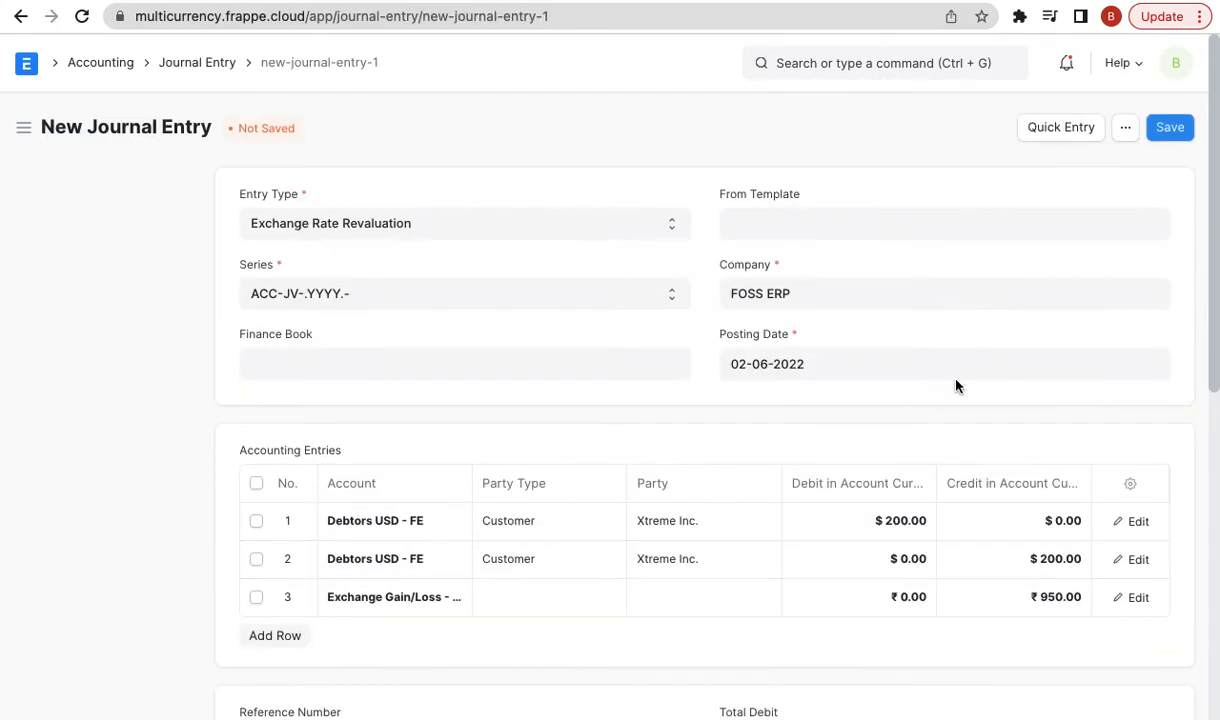
scroll(655, 474, down, 5)
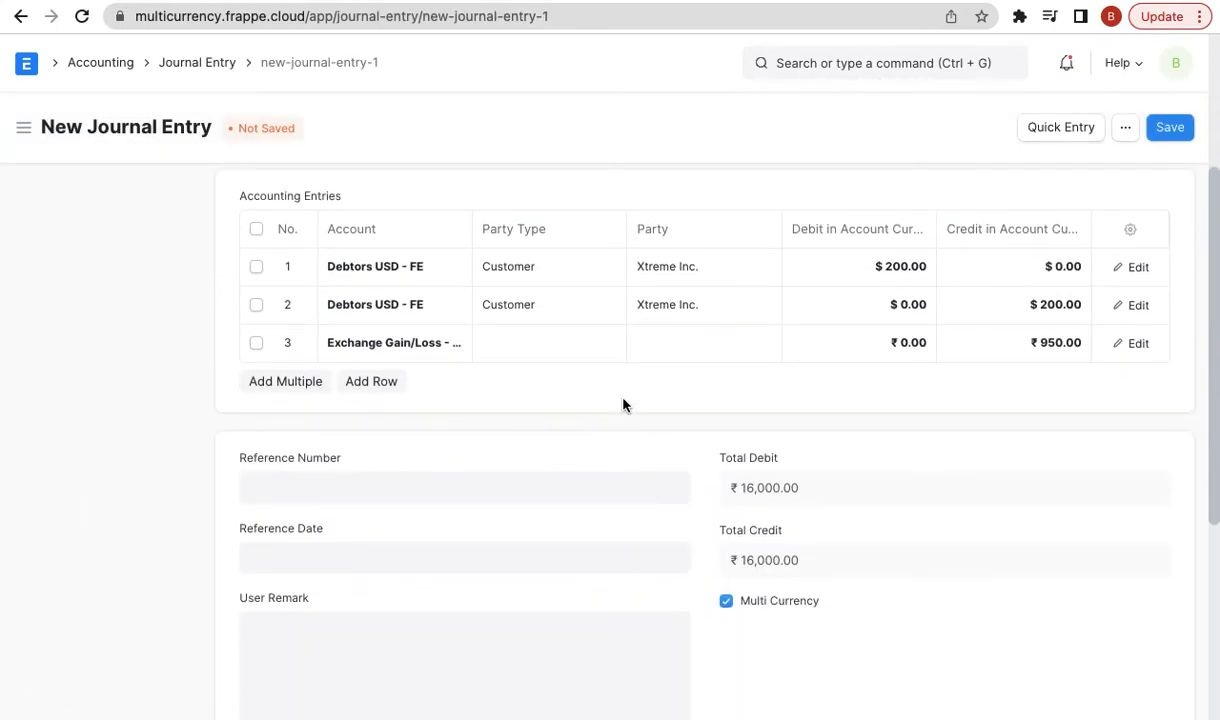
scroll(624, 403, down, 4)
scroll(623, 399, up, 3)
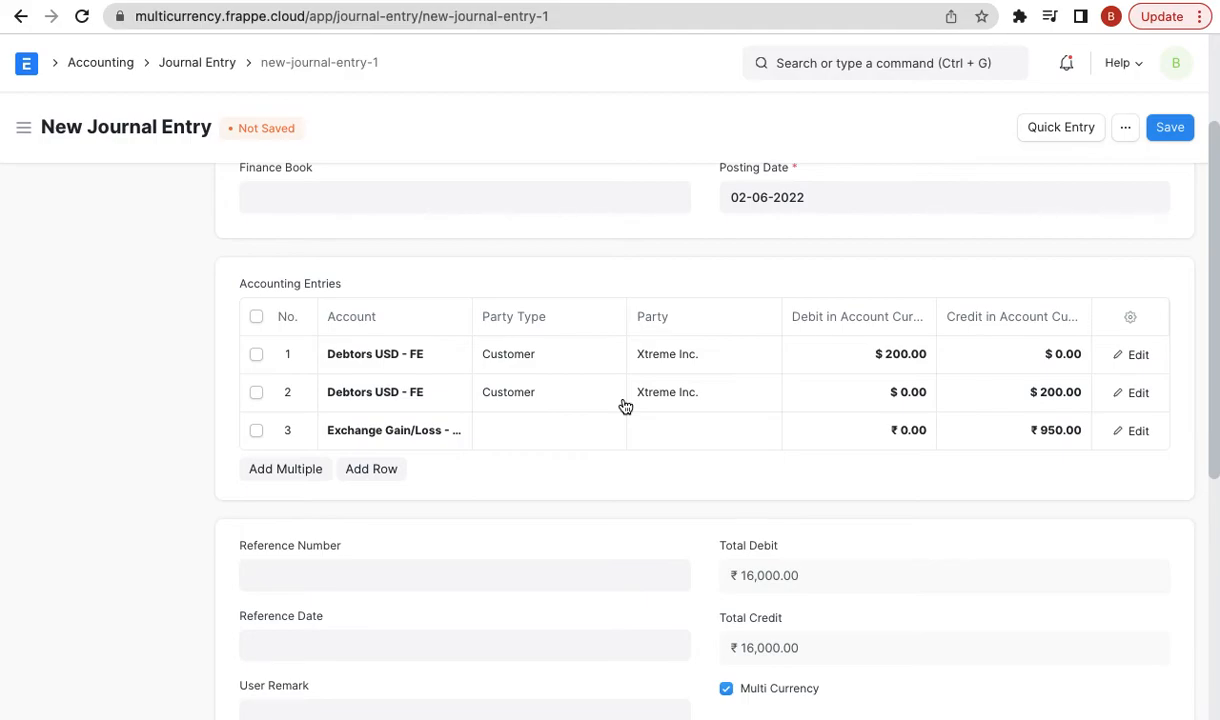
scroll(660, 450, down, 5)
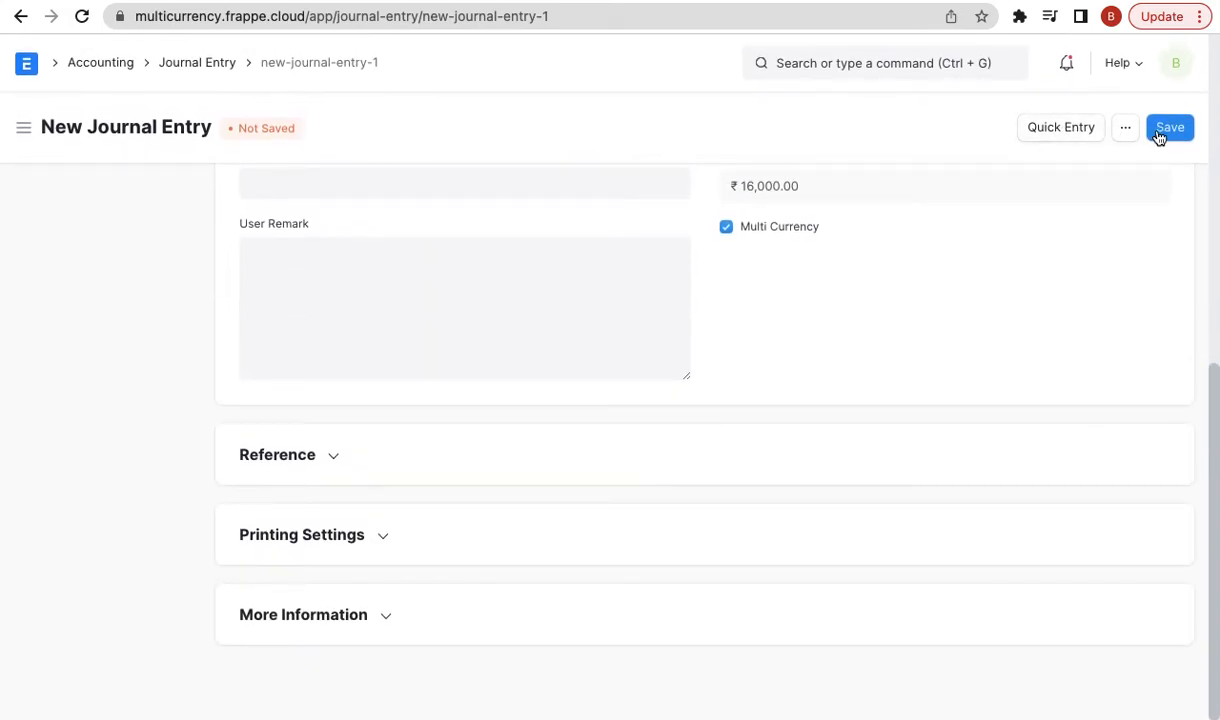
scroll(902, 262, up, 1)
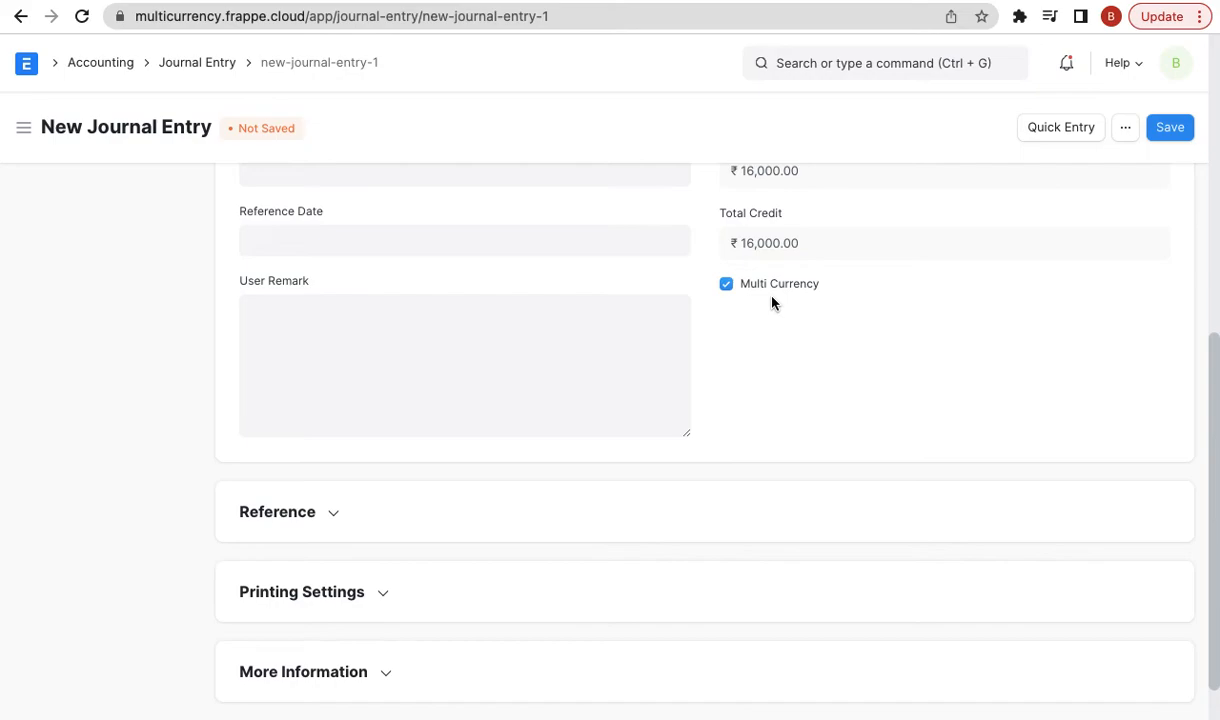
scroll(738, 293, up, 3)
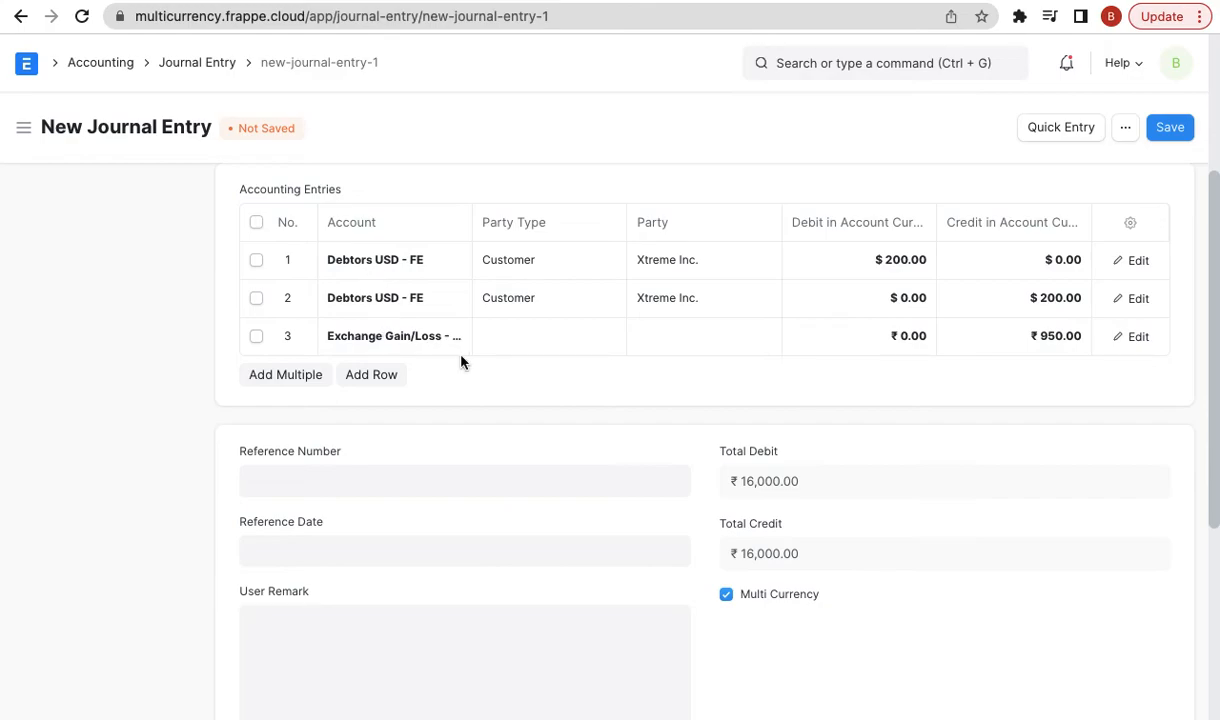
click(403, 272)
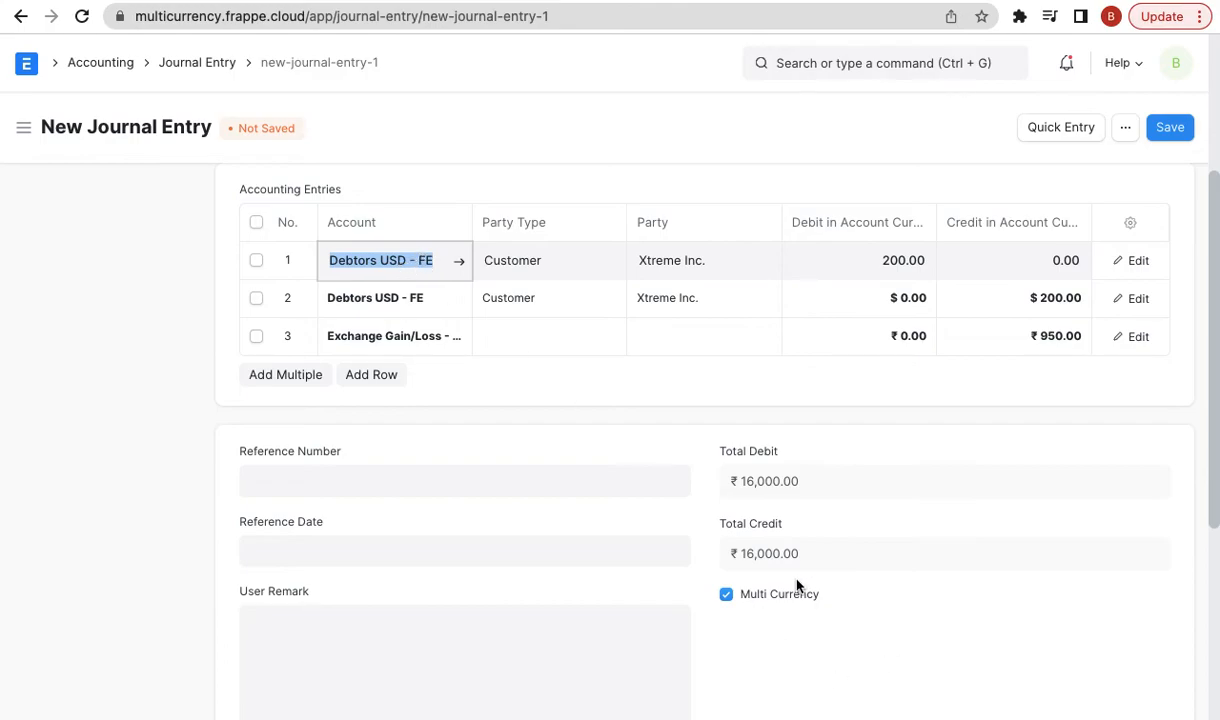
- Save journal entry ACC-JV-2022-00001 and permanently submit it
scroll(857, 580, up, 3)
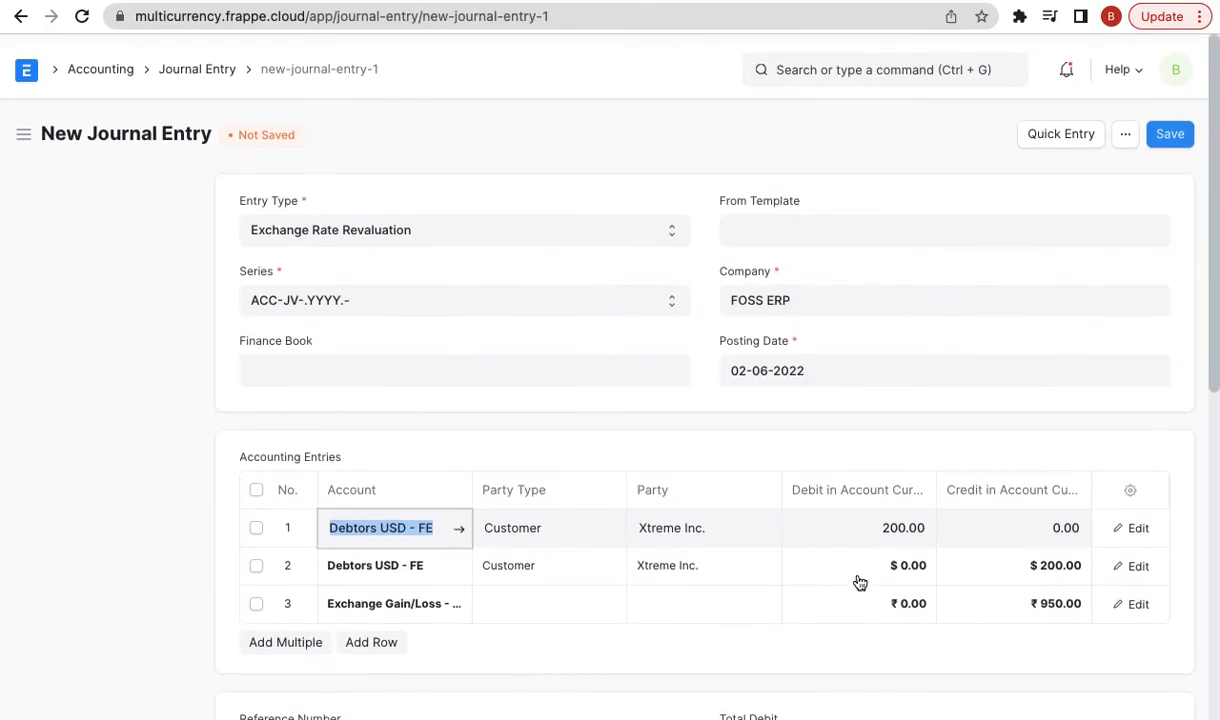
click(1169, 129)
click(1164, 128)
click(849, 210)
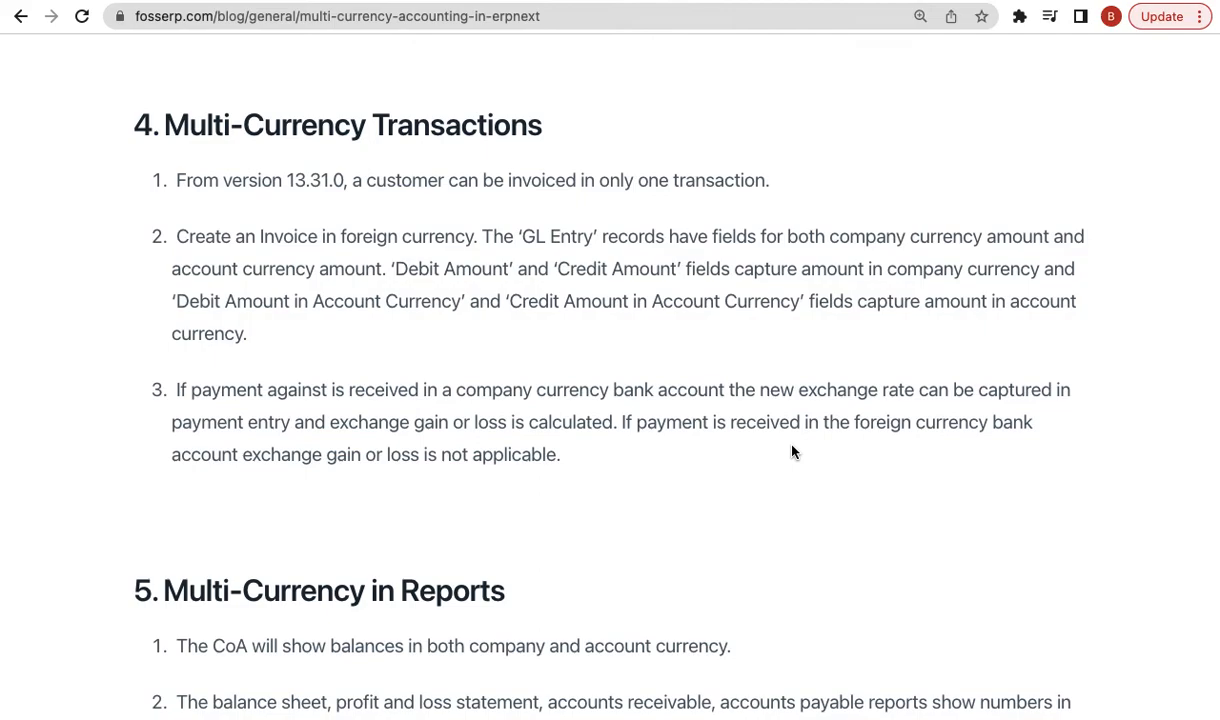
- Open the FOSS ERP Chart of Accounts through a 'chart of' awesome bar search
scroll(1043, 401, down, 5)
scroll(891, 404, down, 2)
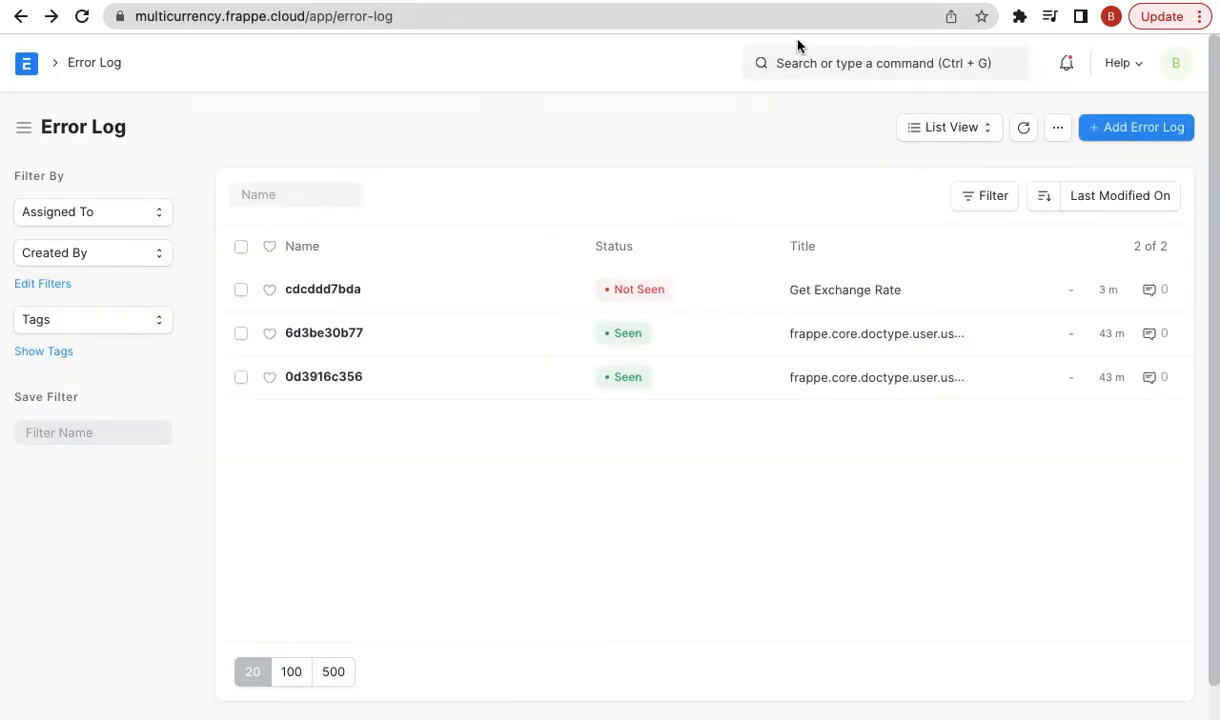
click(733, 1)
click(818, 60)
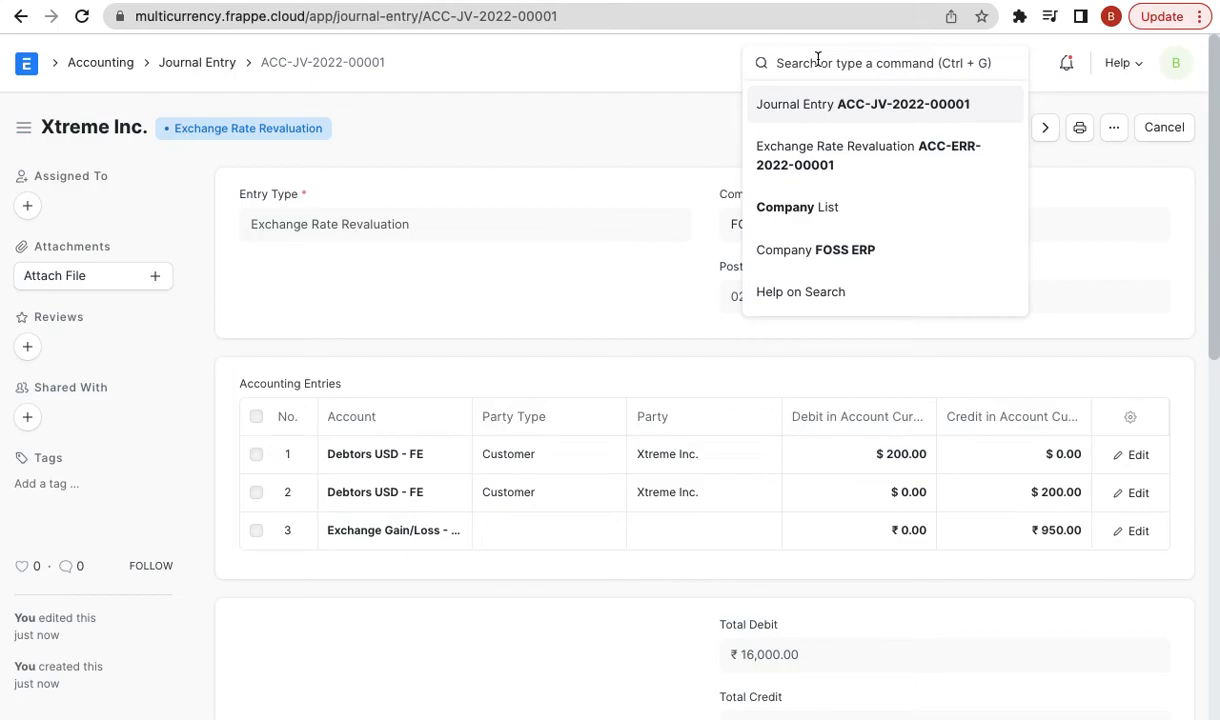
text(chart of)
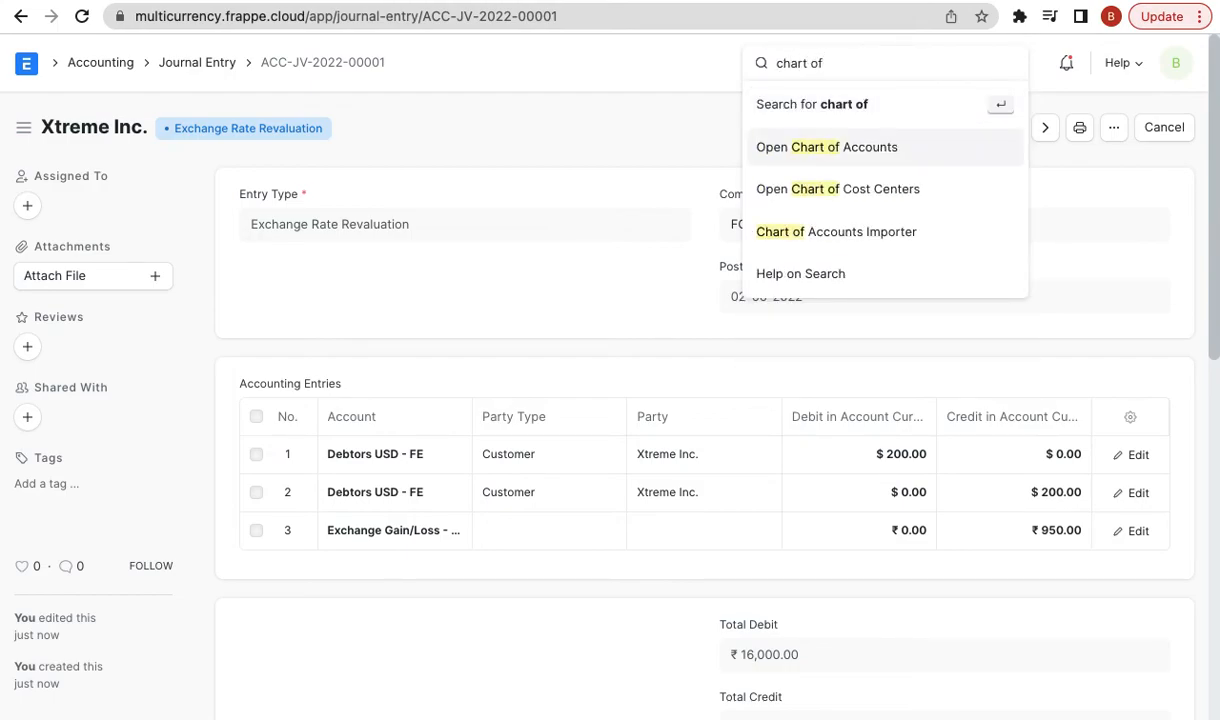
key(Return)
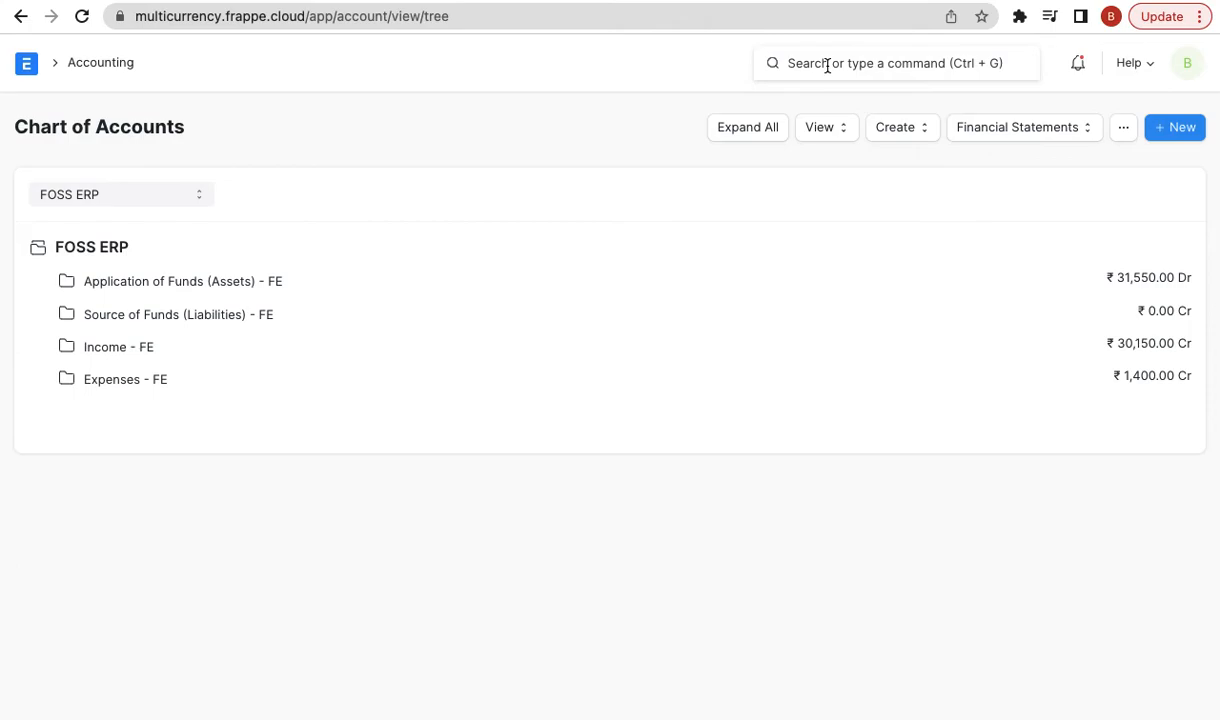
text(bala)
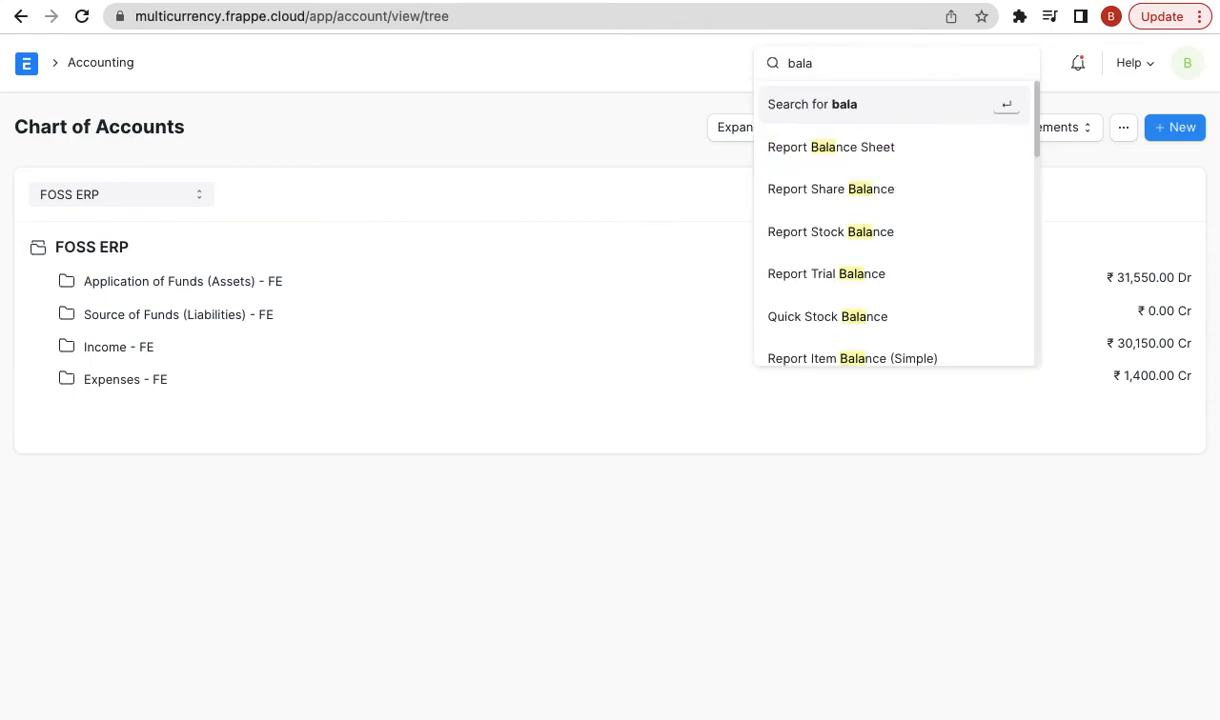
text(n)
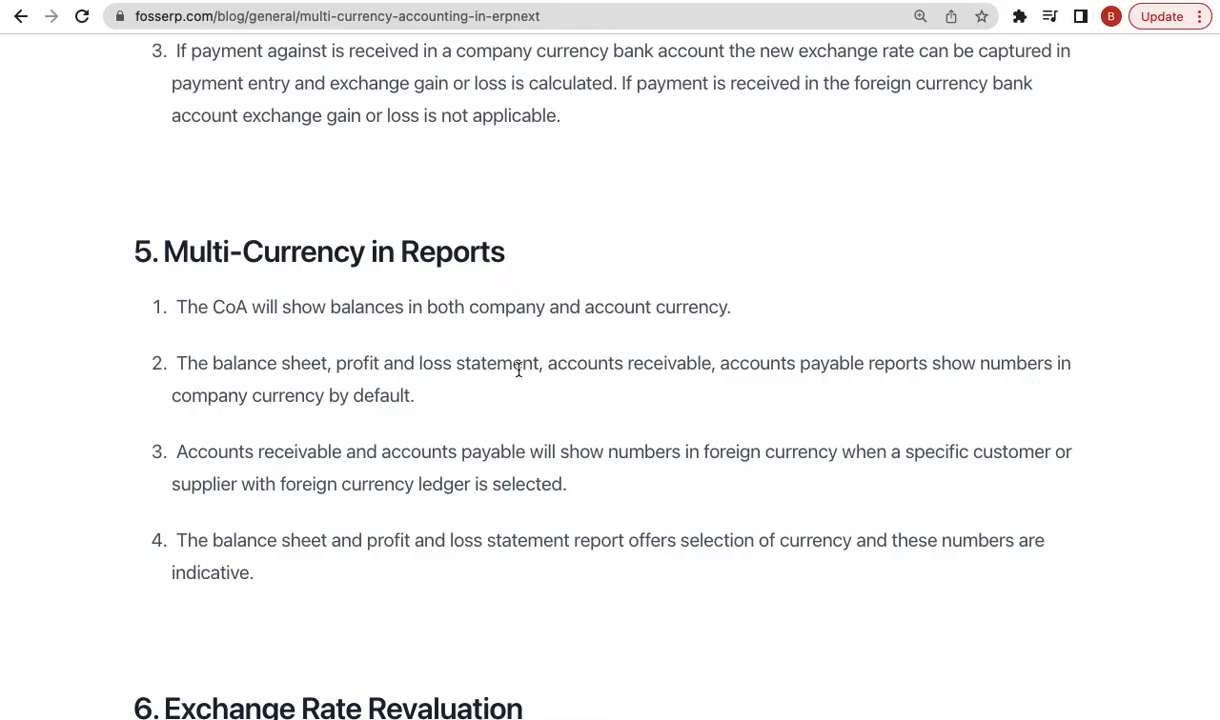
scroll(400, 280, down, 2)
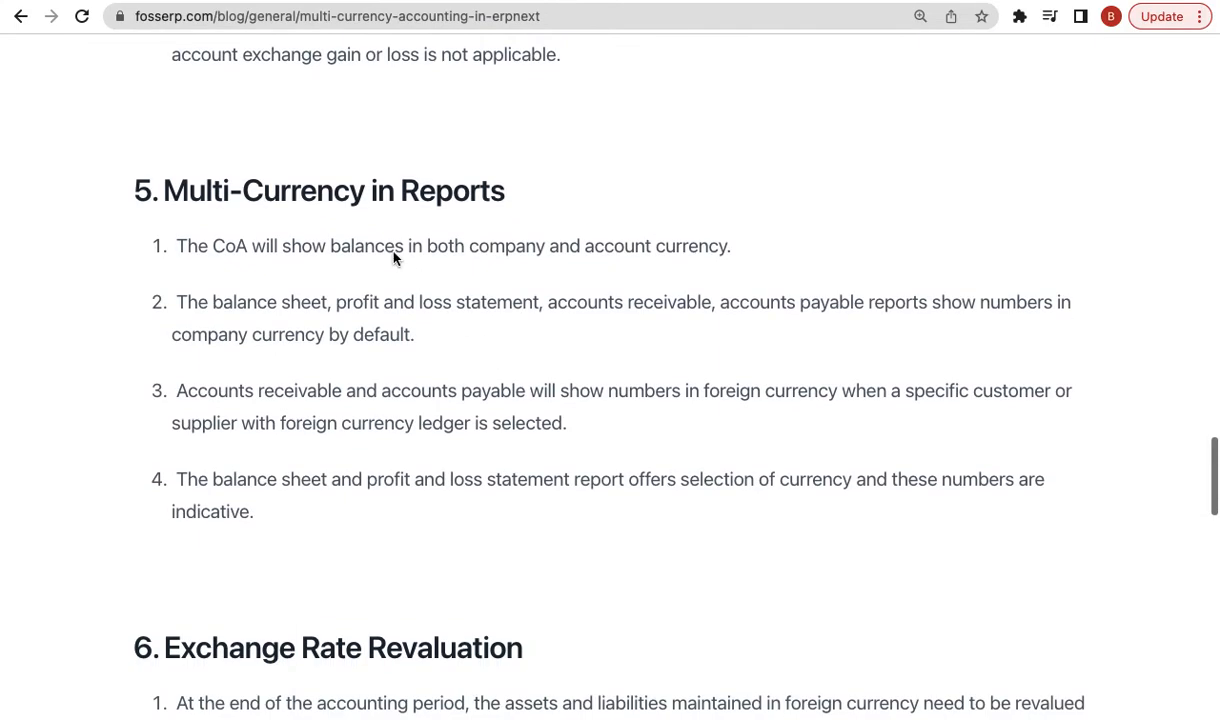
triple_click(329, 204)
key(shift+Down)
key(shift+Down)
key(shift+Down)
key(shift+Down)
key(shift+Down)
key(shift+Down)
key(shift+Down)
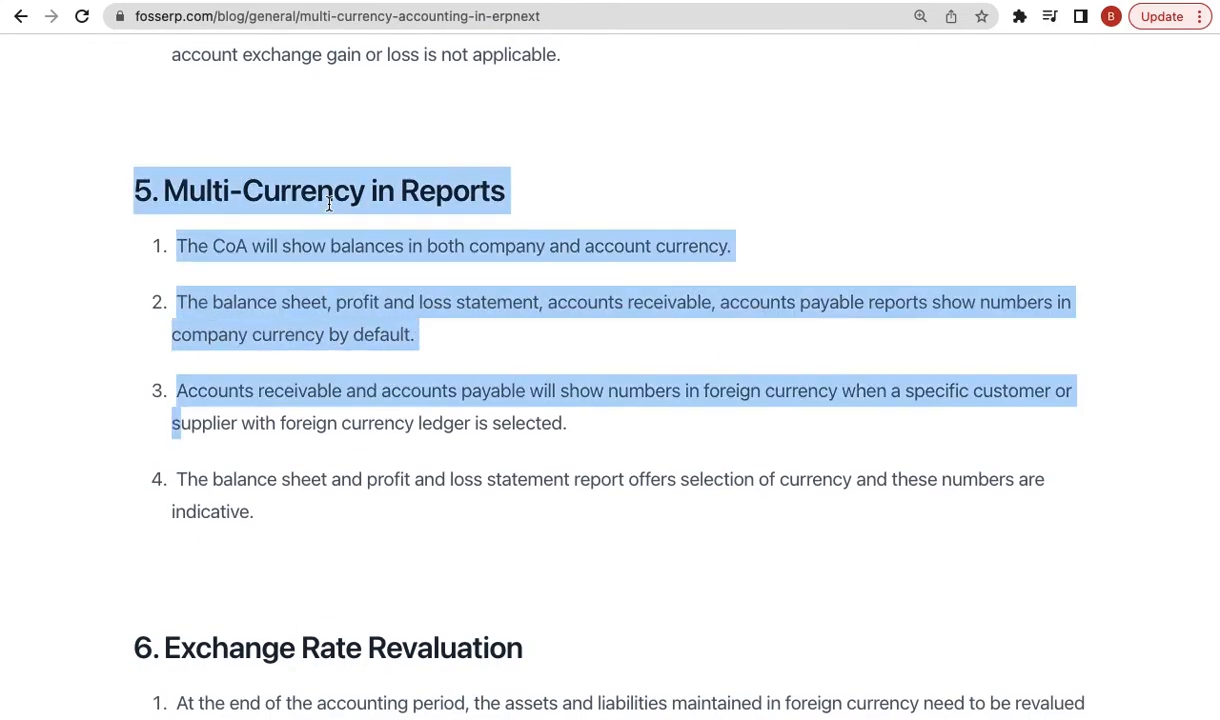
click(399, 231)
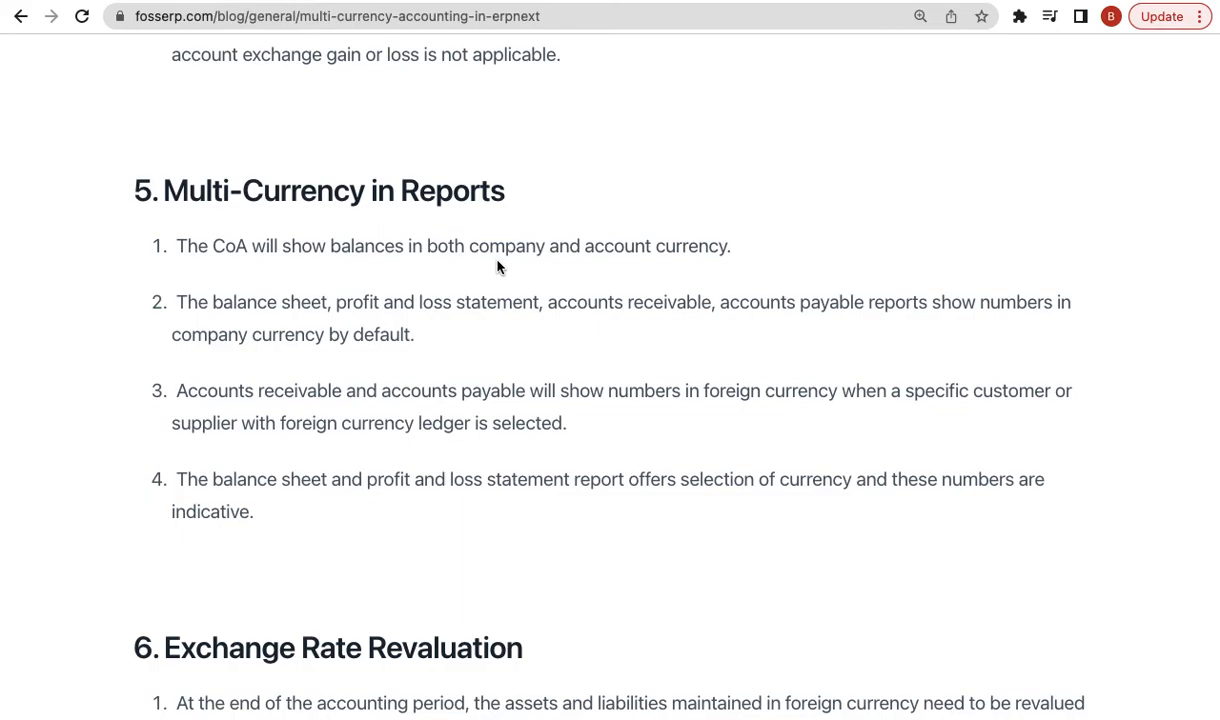
double_click(439, 243)
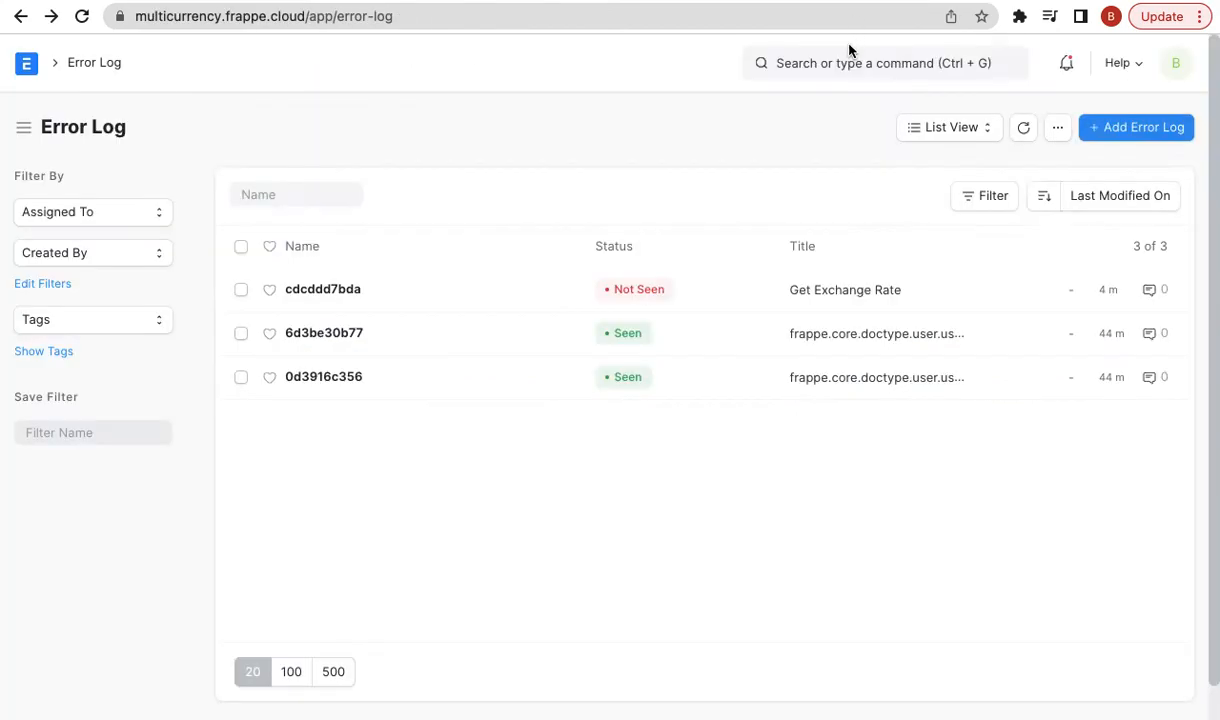
- Open the Accounts Receivable report through an 'accounts rec' awesome bar search
click(825, 64)
text(ac)
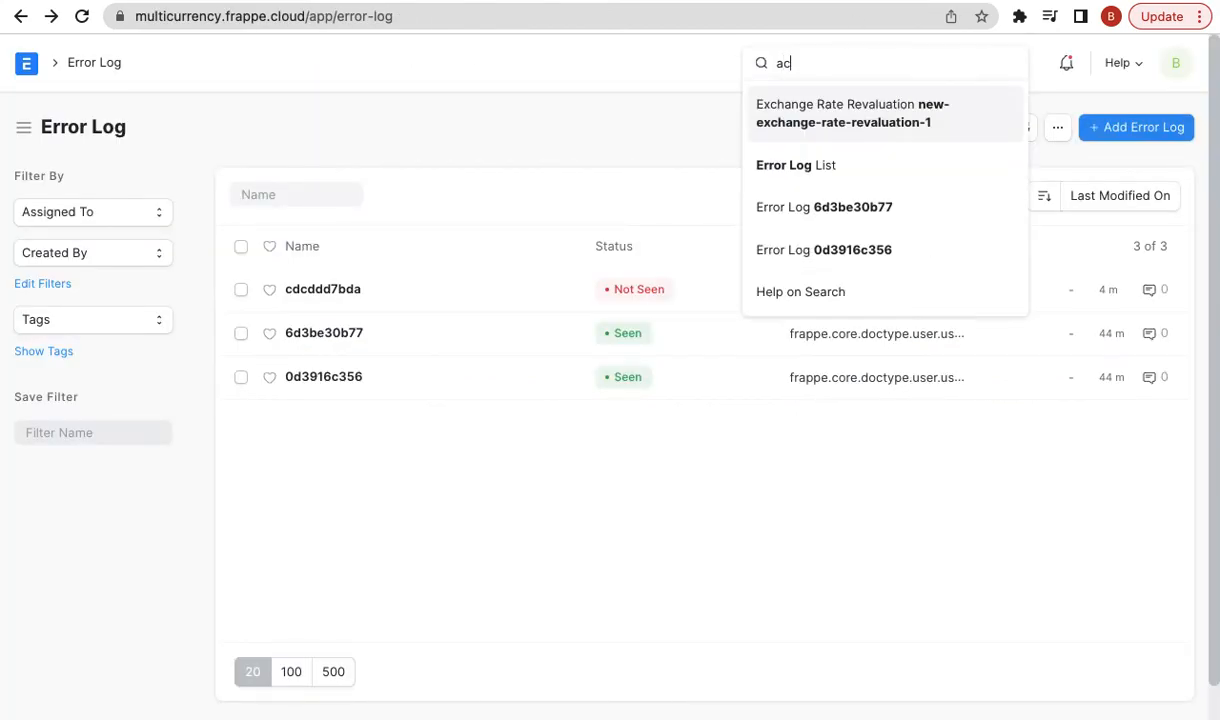
text(counts rec)
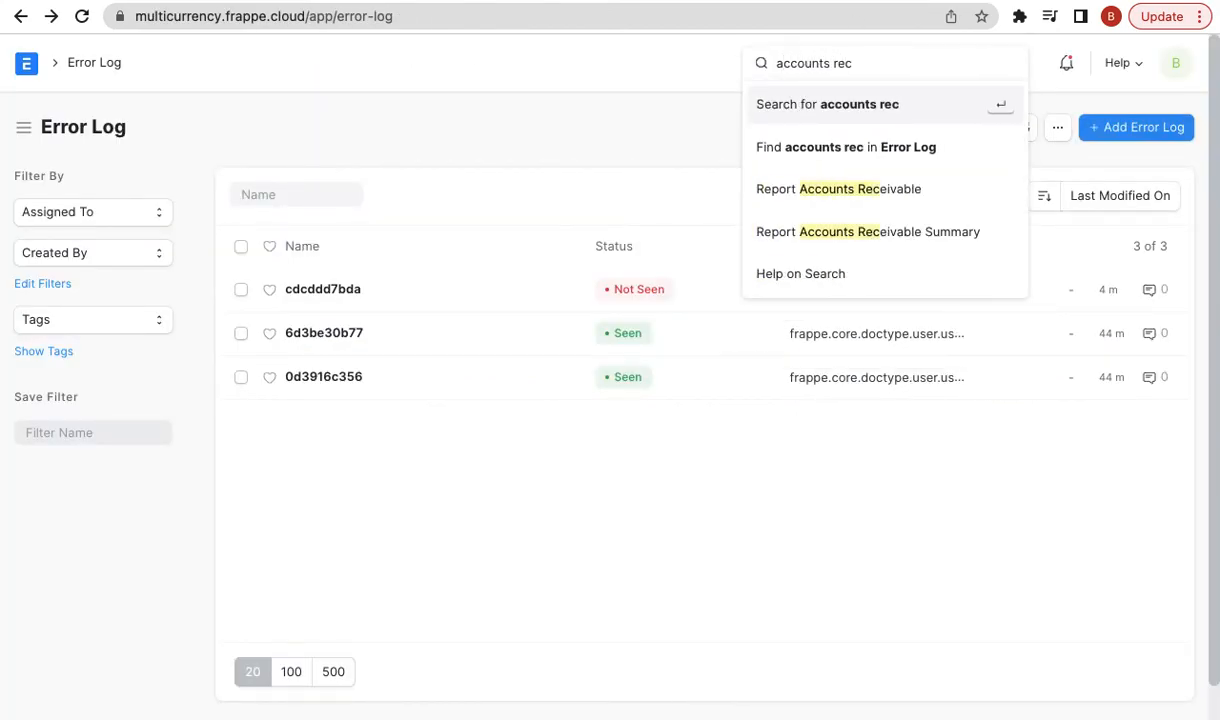
key(Return)
click(826, 66)
text(a)
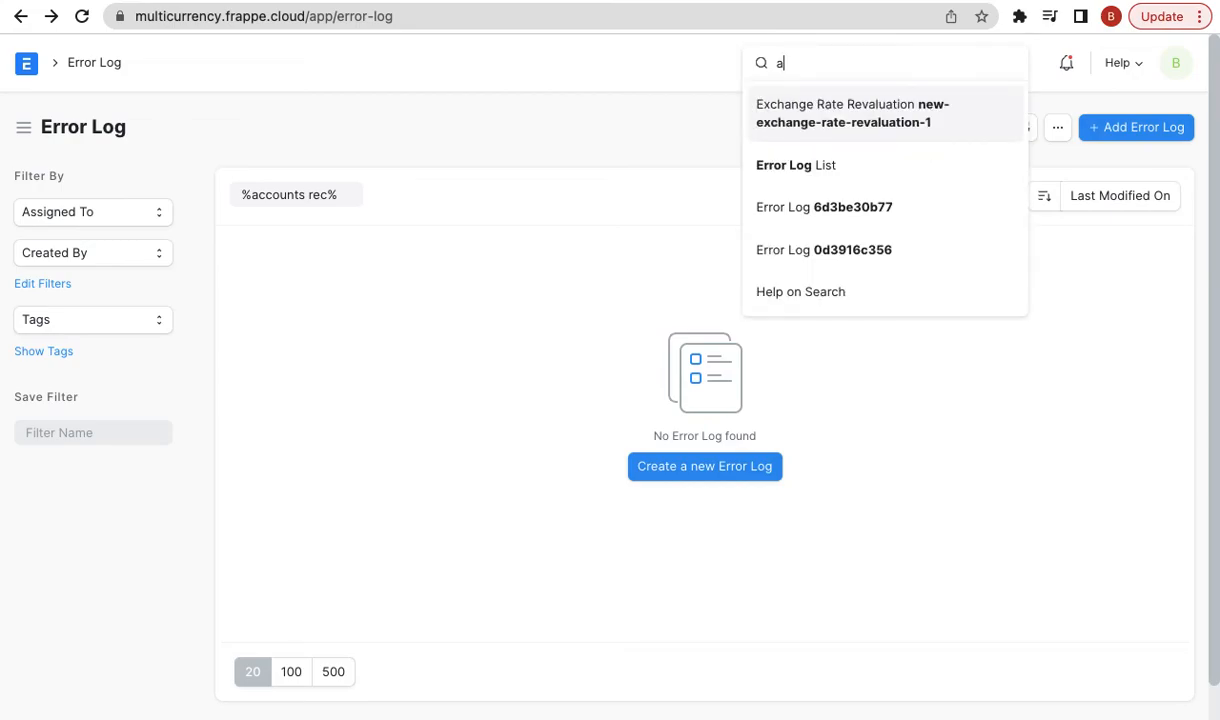
text(ccounts rec)
key(Down)
key(Down)
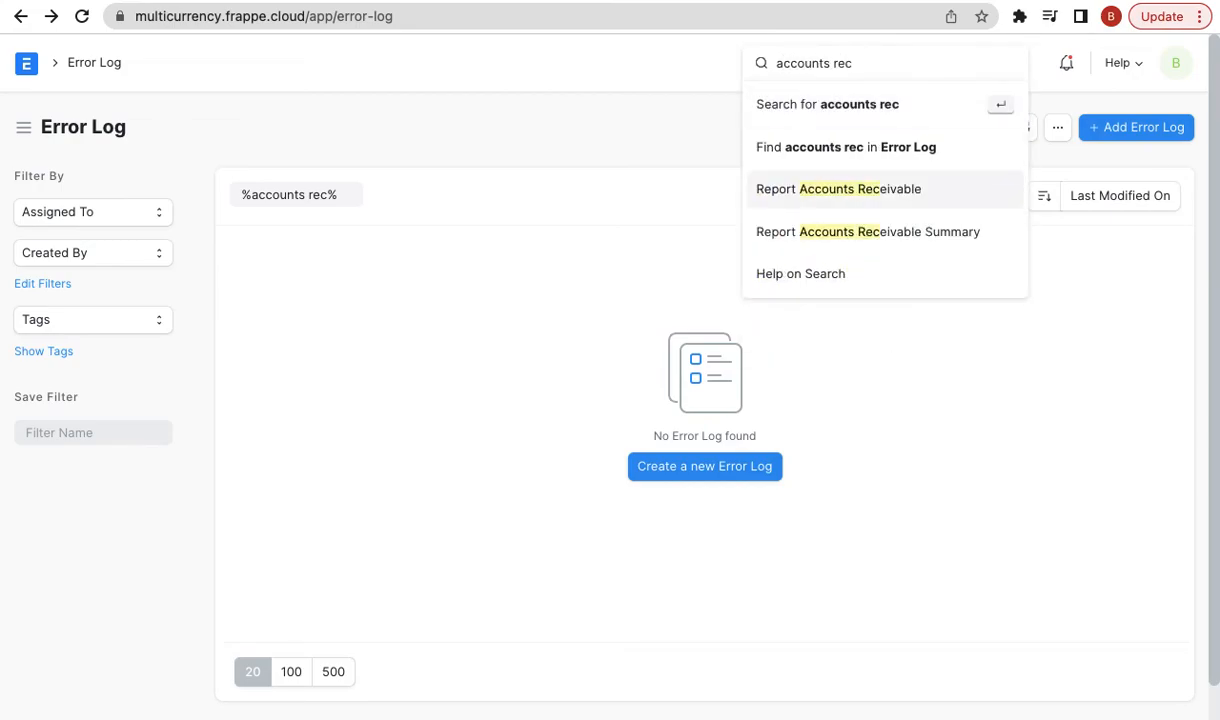
key(Return)
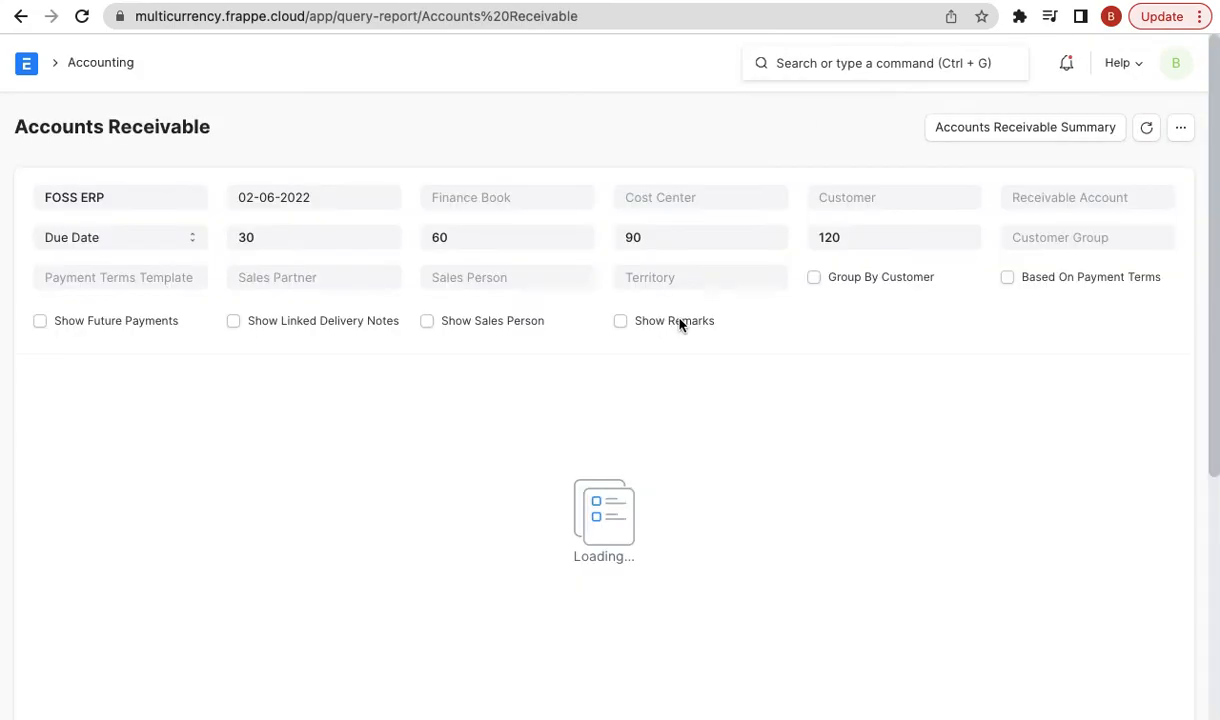
scroll(811, 349, down, 2)
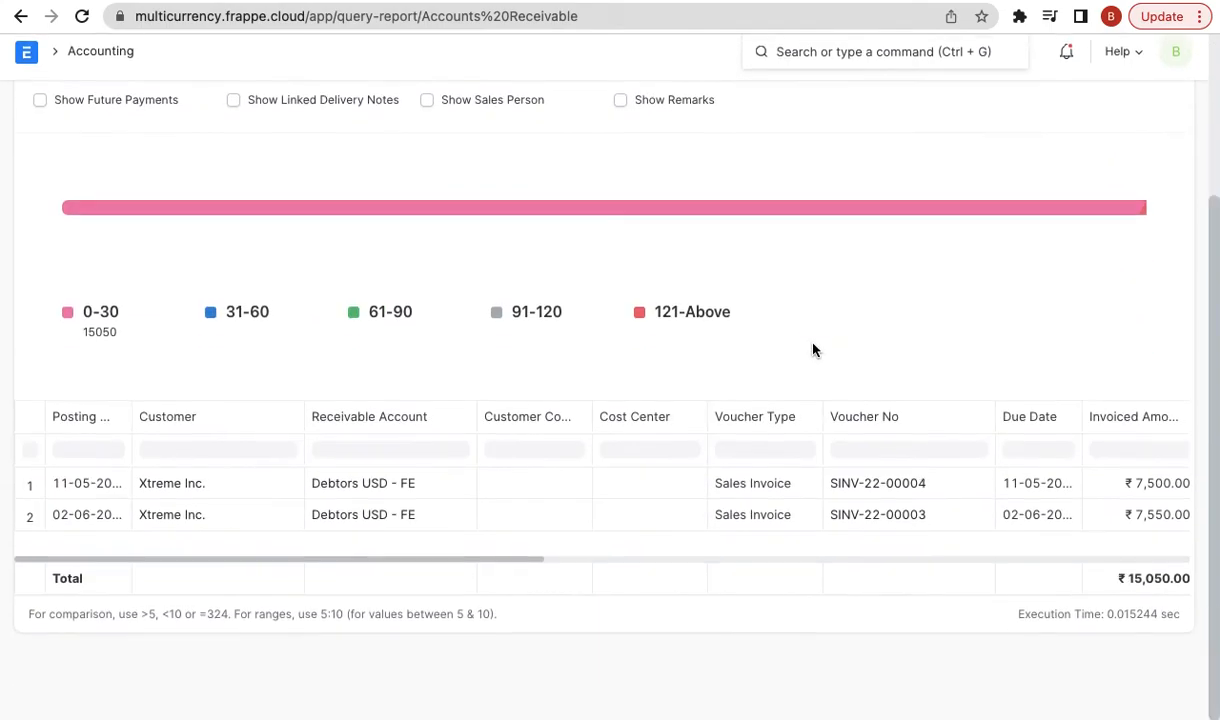
scroll(1006, 507, right, 3)
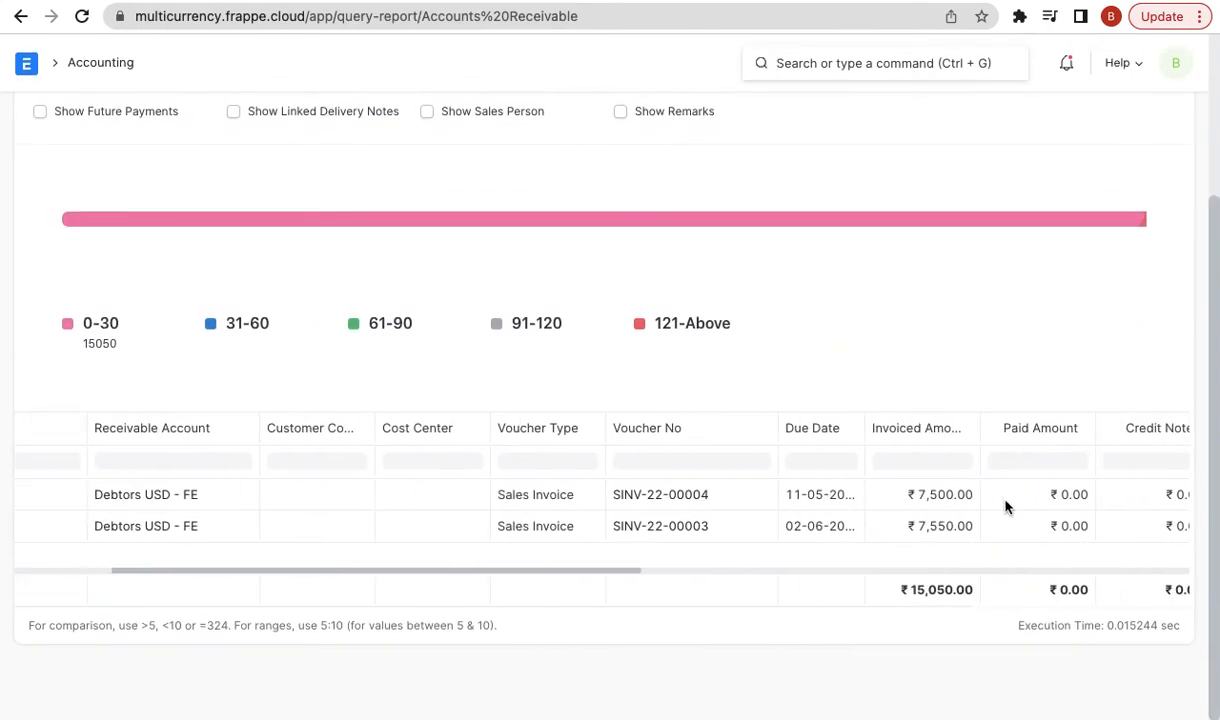
scroll(1048, 510, right, 2)
scroll(1025, 311, up, 2)
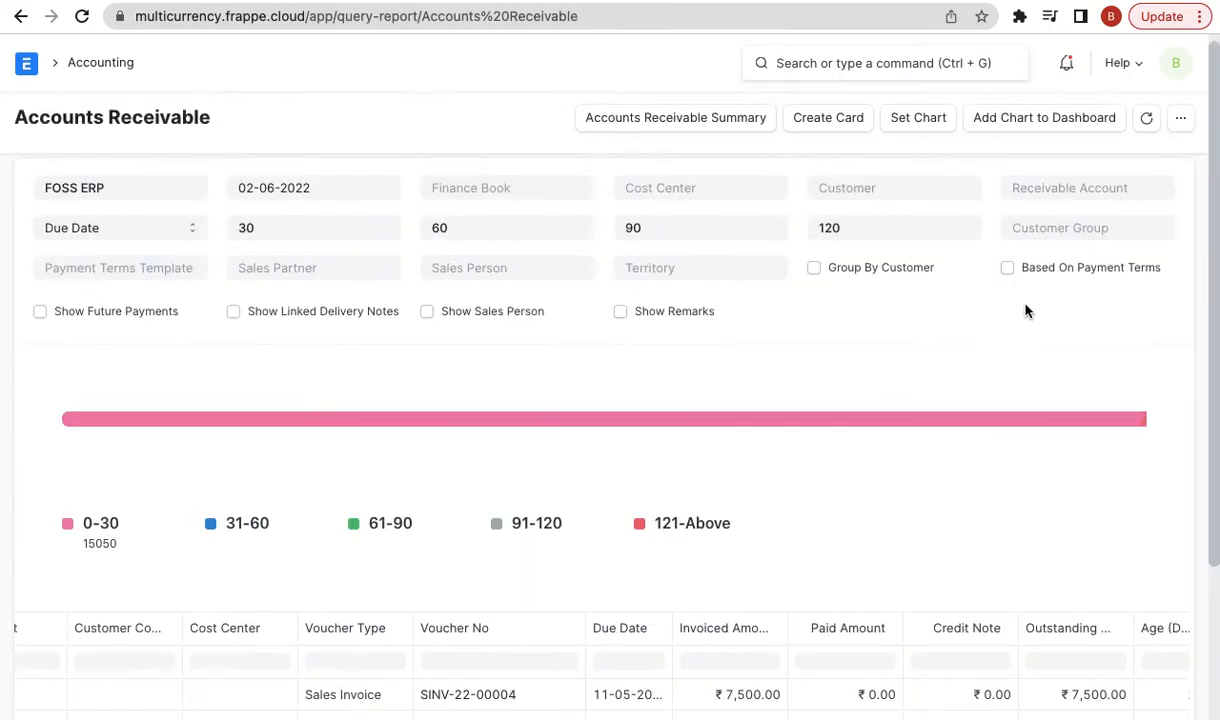
- Filter the report to customer Xtreme Inc. and review SINV-22-00004 and SINV-22-00003 totalling $200.00
click(853, 201)
click(882, 290)
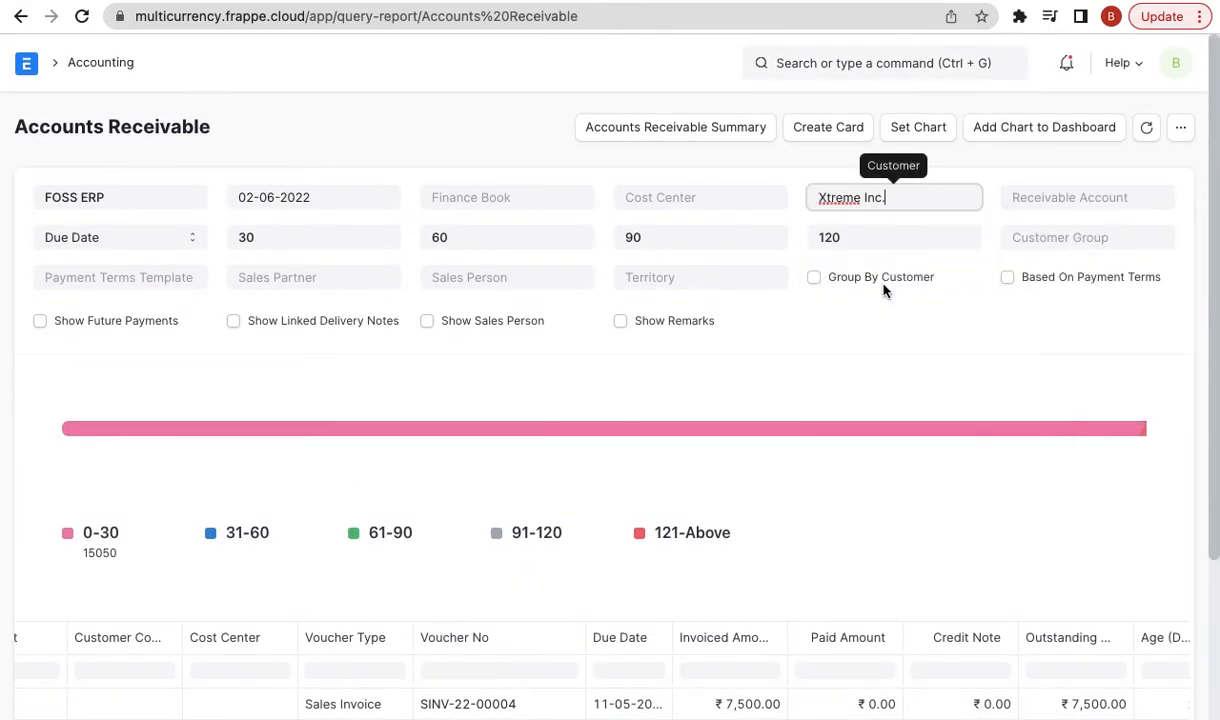
scroll(918, 510, down, 3)
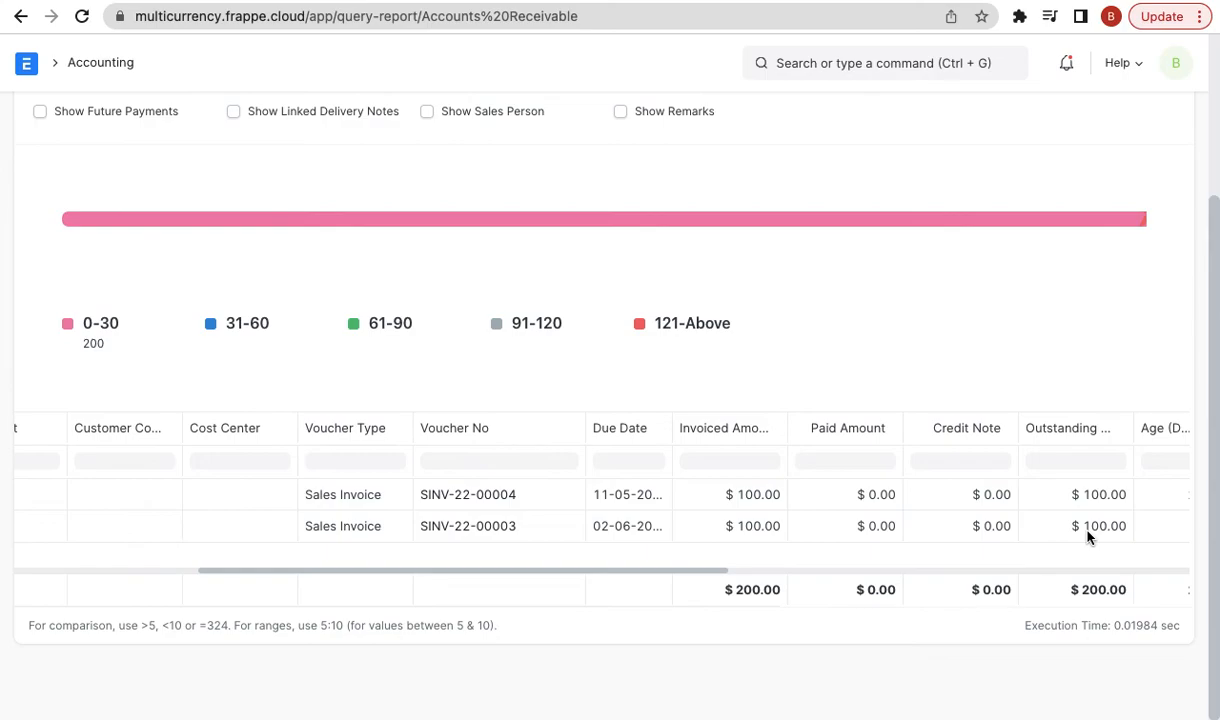
scroll(1088, 537, up, 3)
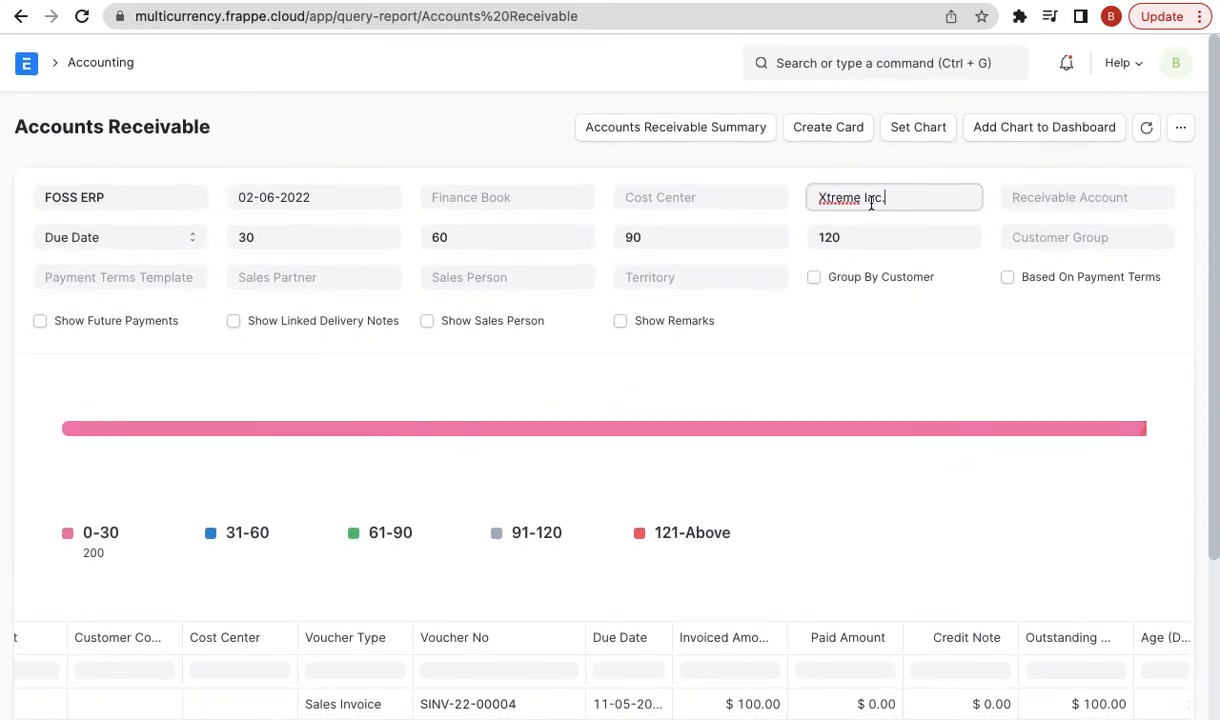
triple_click(871, 199)
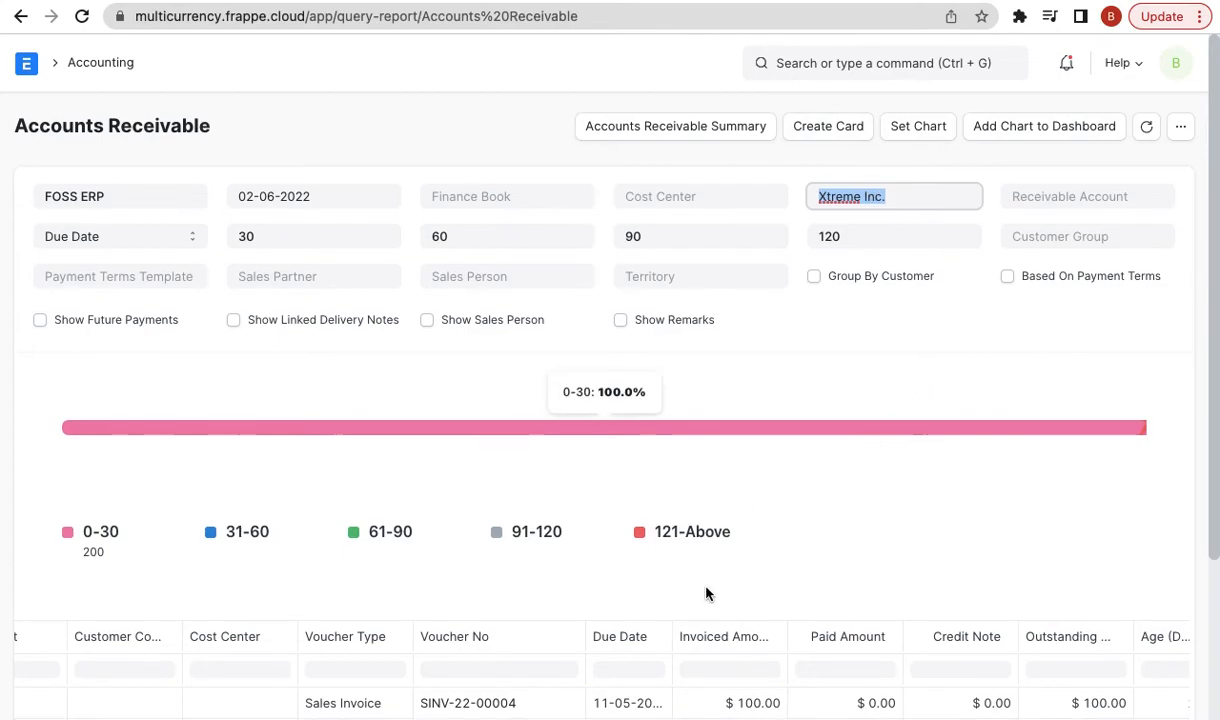
scroll(700, 590, down, 3)
scroll(684, 610, up, 3)
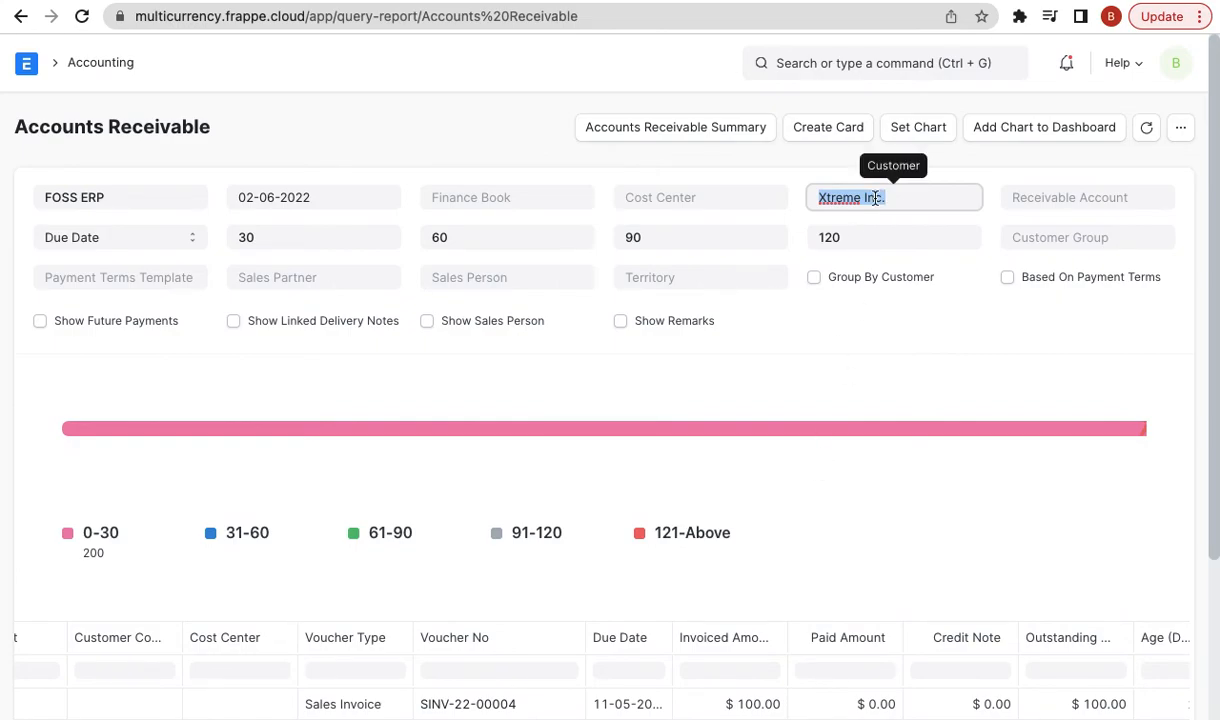
scroll(875, 198, down, 3)
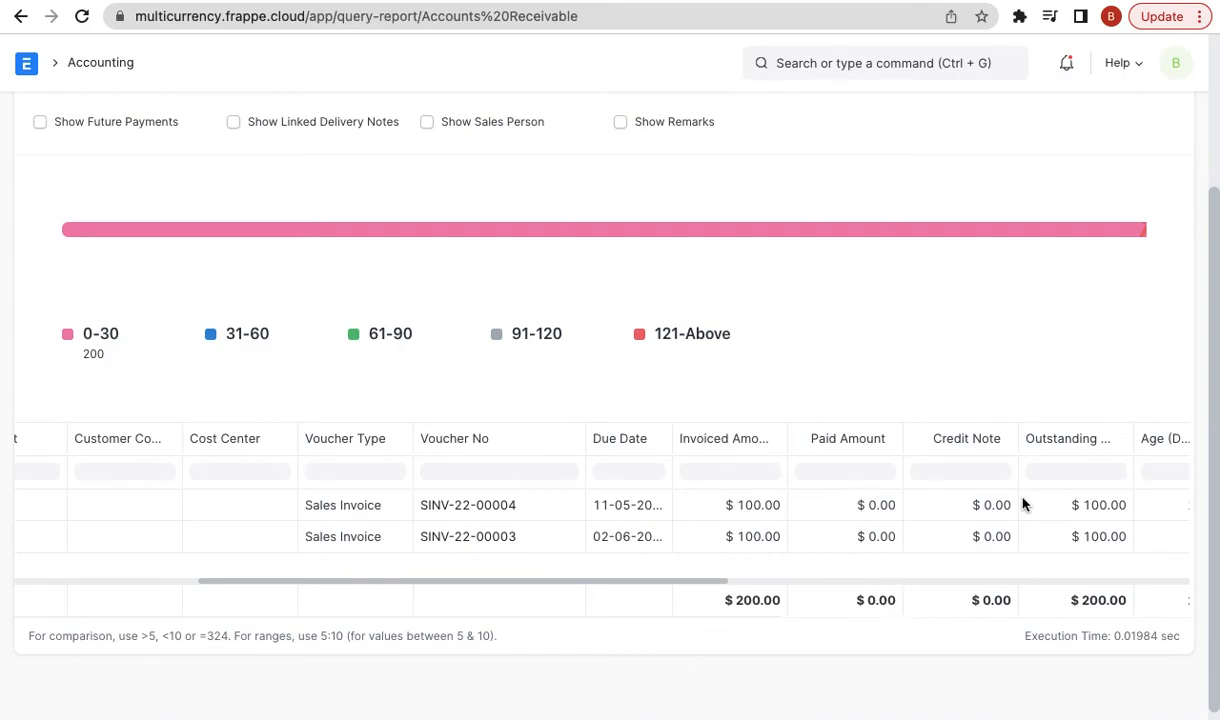
scroll(1022, 505, right, 2)
scroll(1022, 505, right, 5)
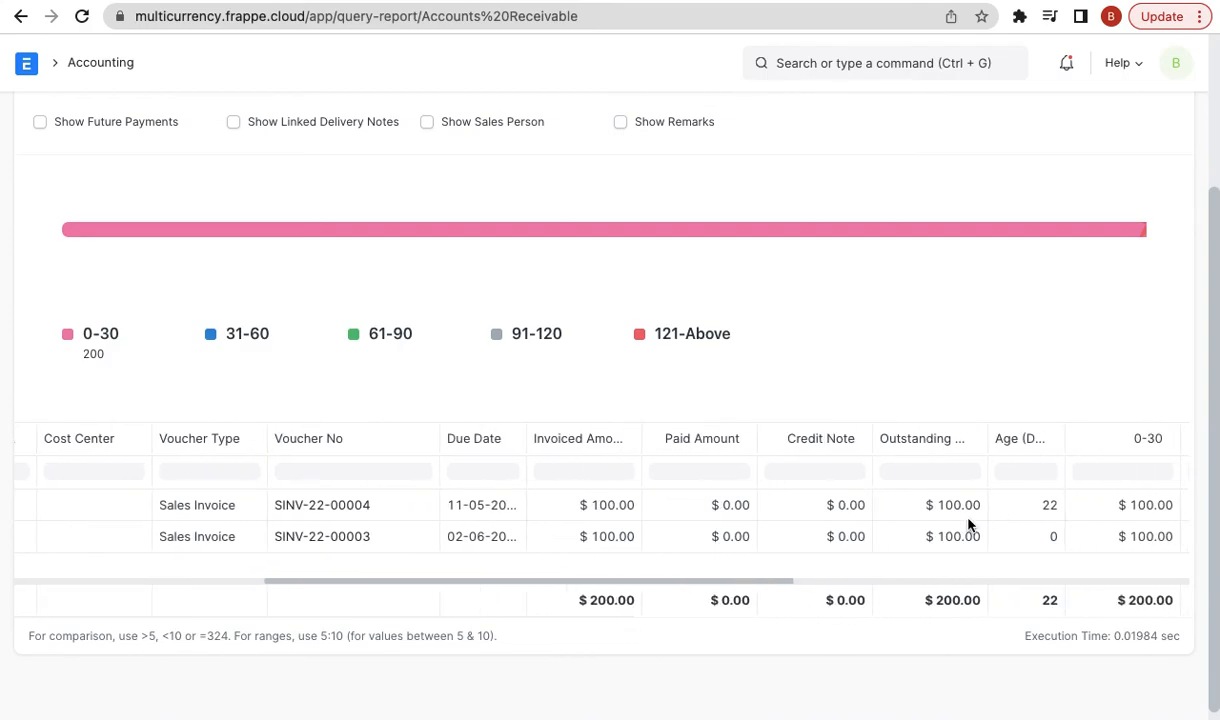
scroll(938, 530, up, 1)
scroll(938, 530, up, 2)
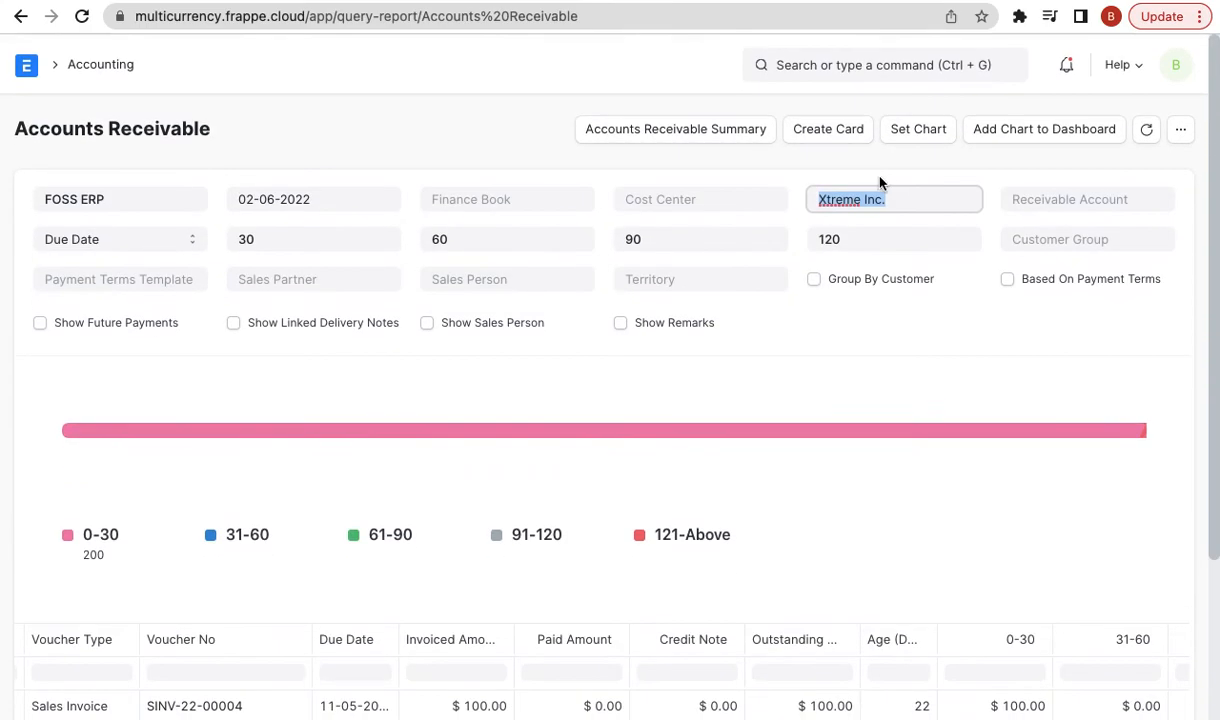
click(784, 62)
text(balance sh)
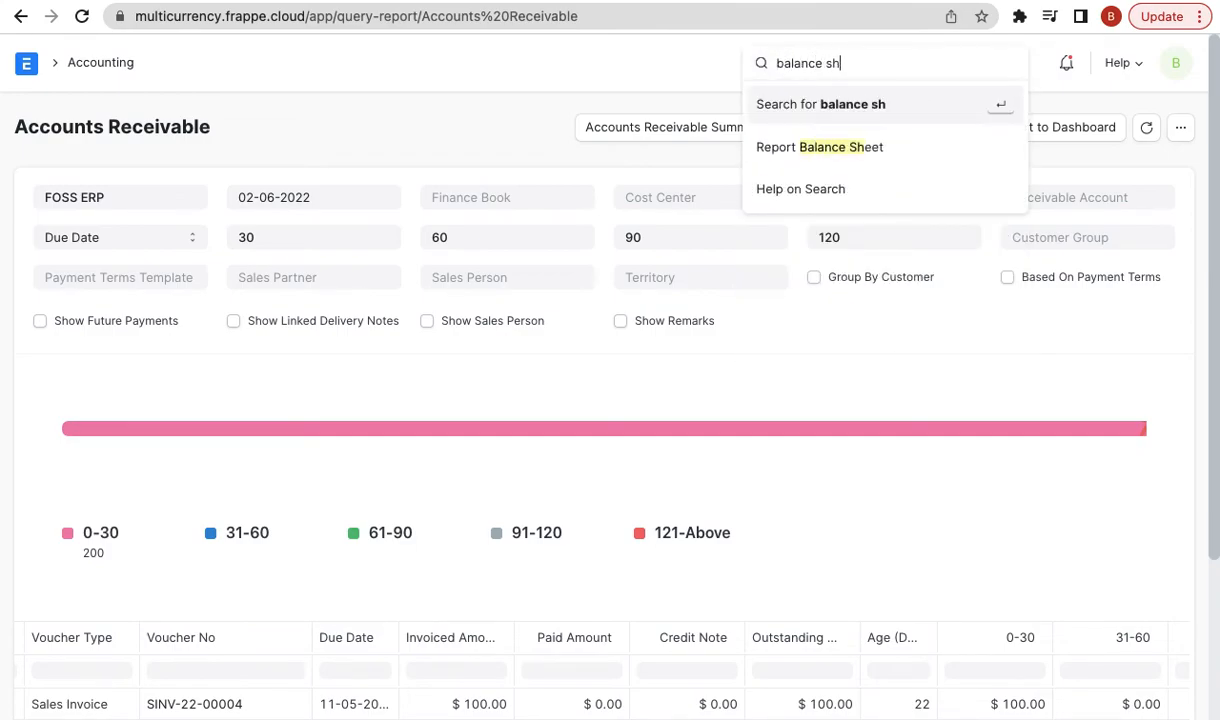
key(Down)
key(Return)
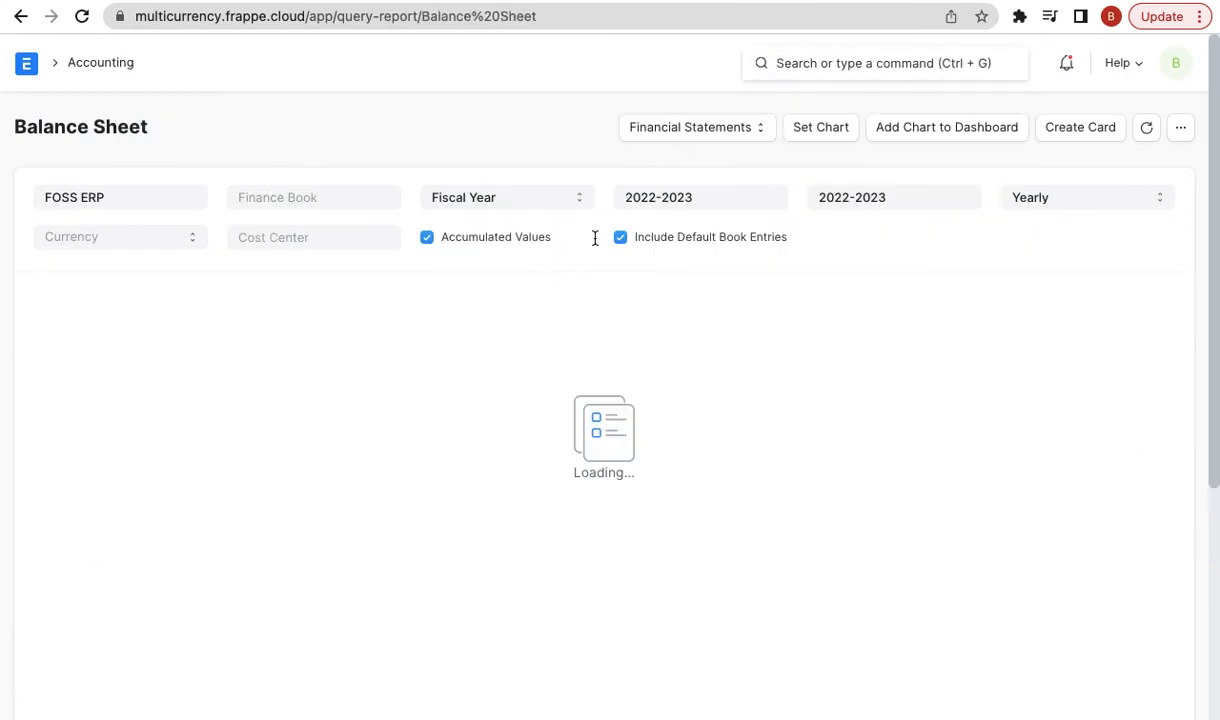
scroll(470, 390, down, 3)
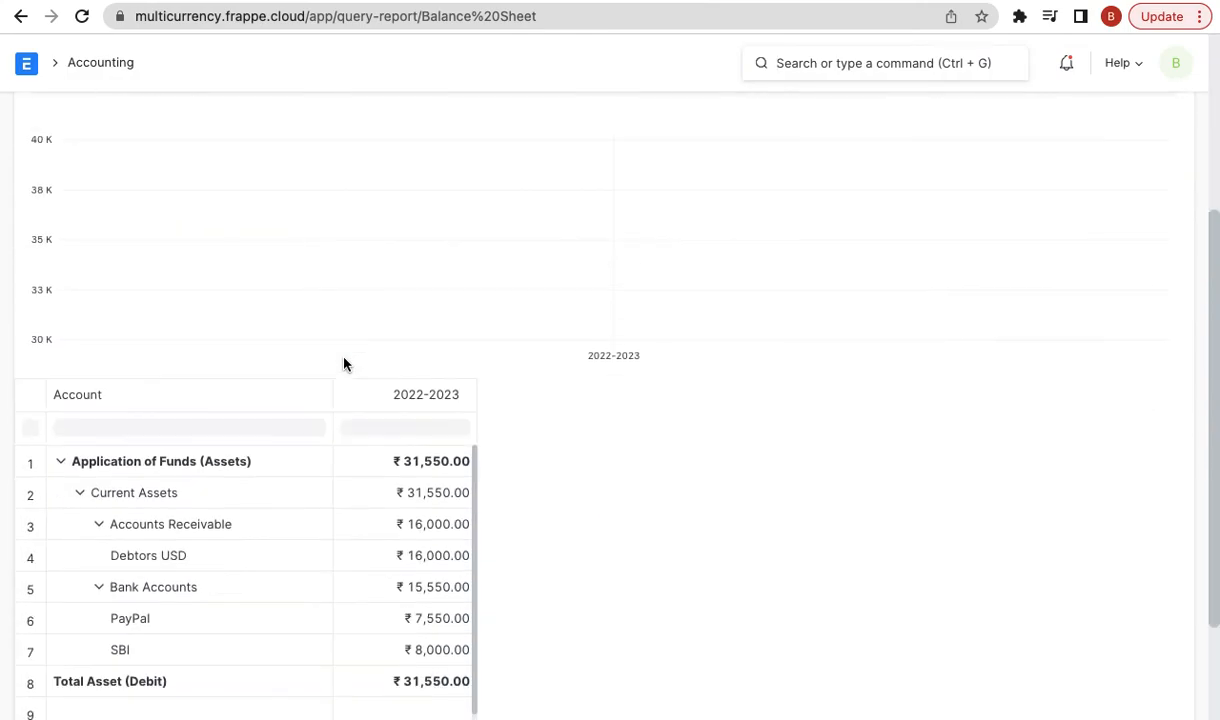
scroll(221, 575, down, 1)
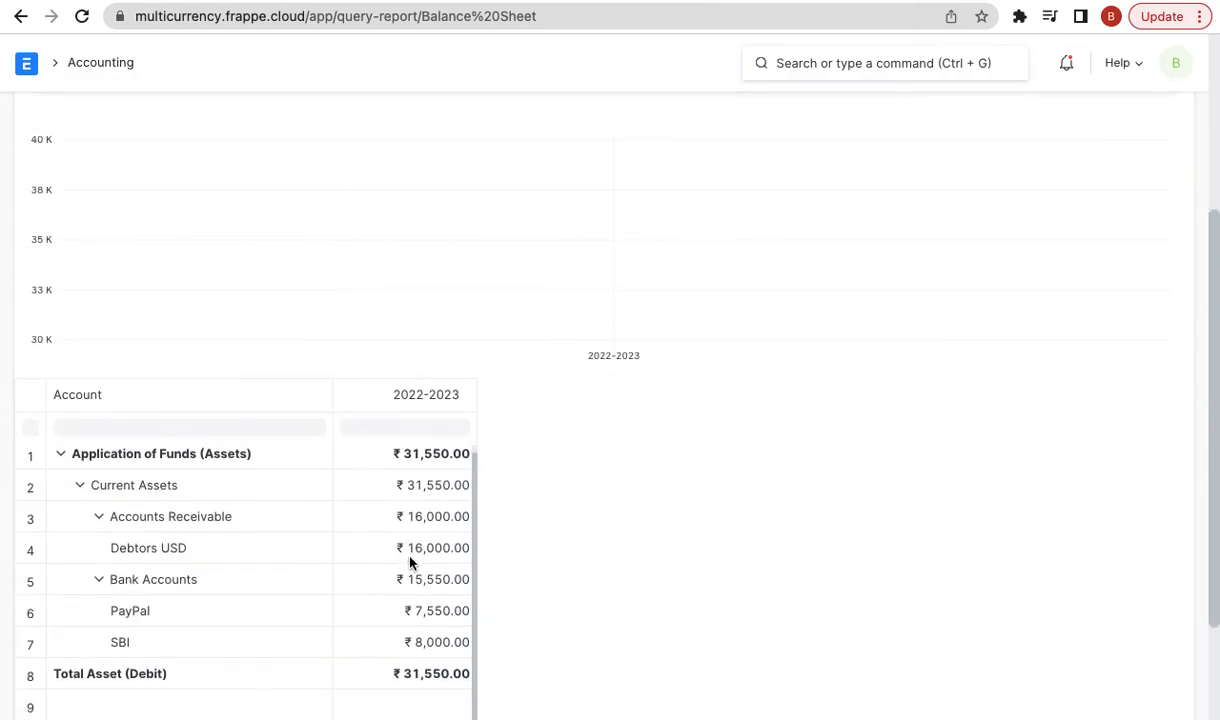
scroll(420, 557, down, 1)
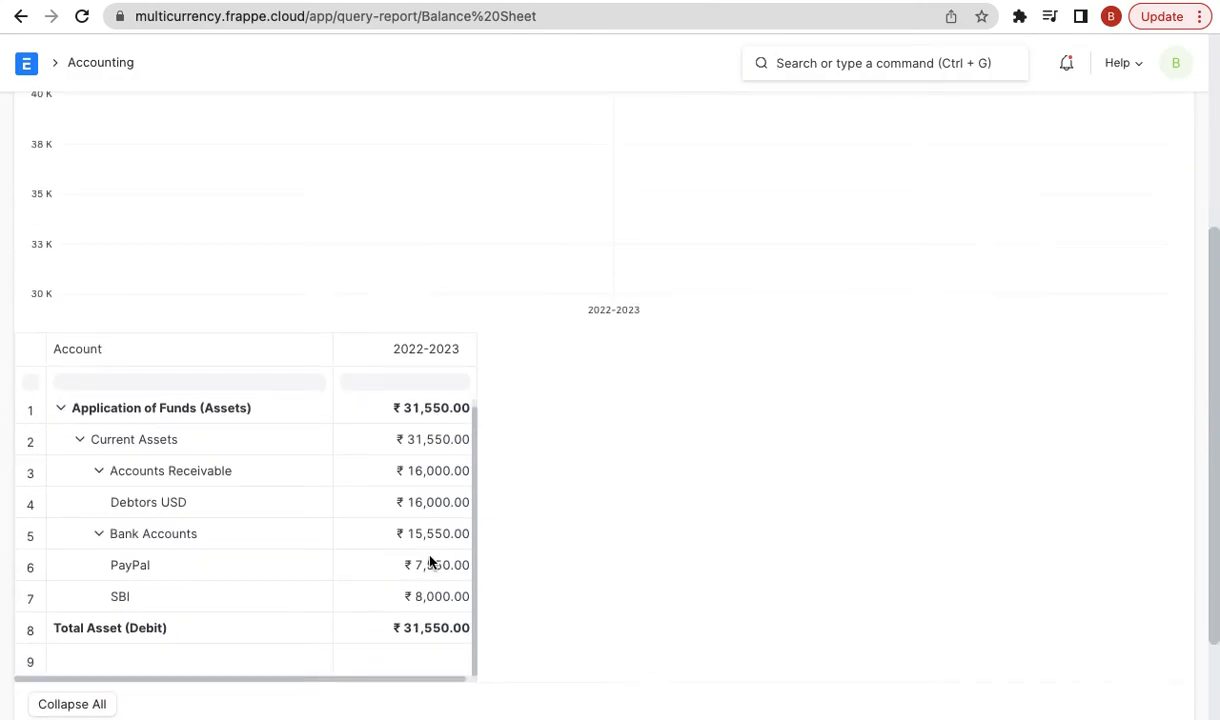
scroll(487, 481, down, 1)
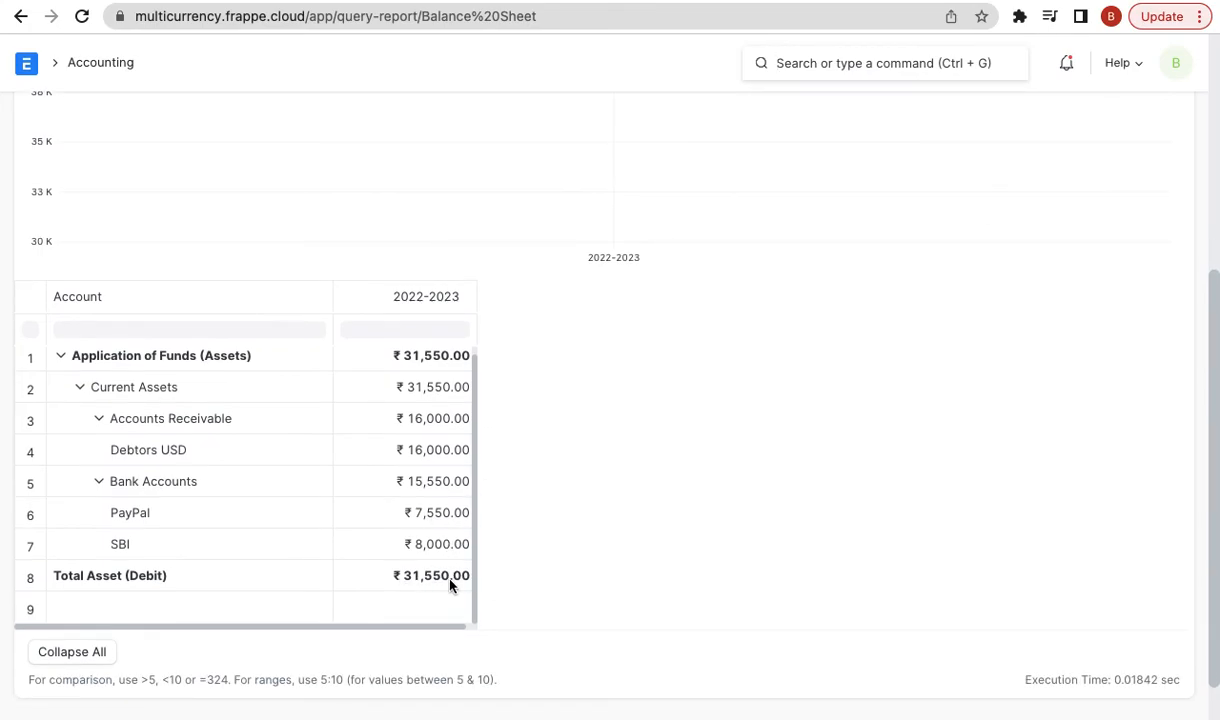
scroll(436, 509, up, 5)
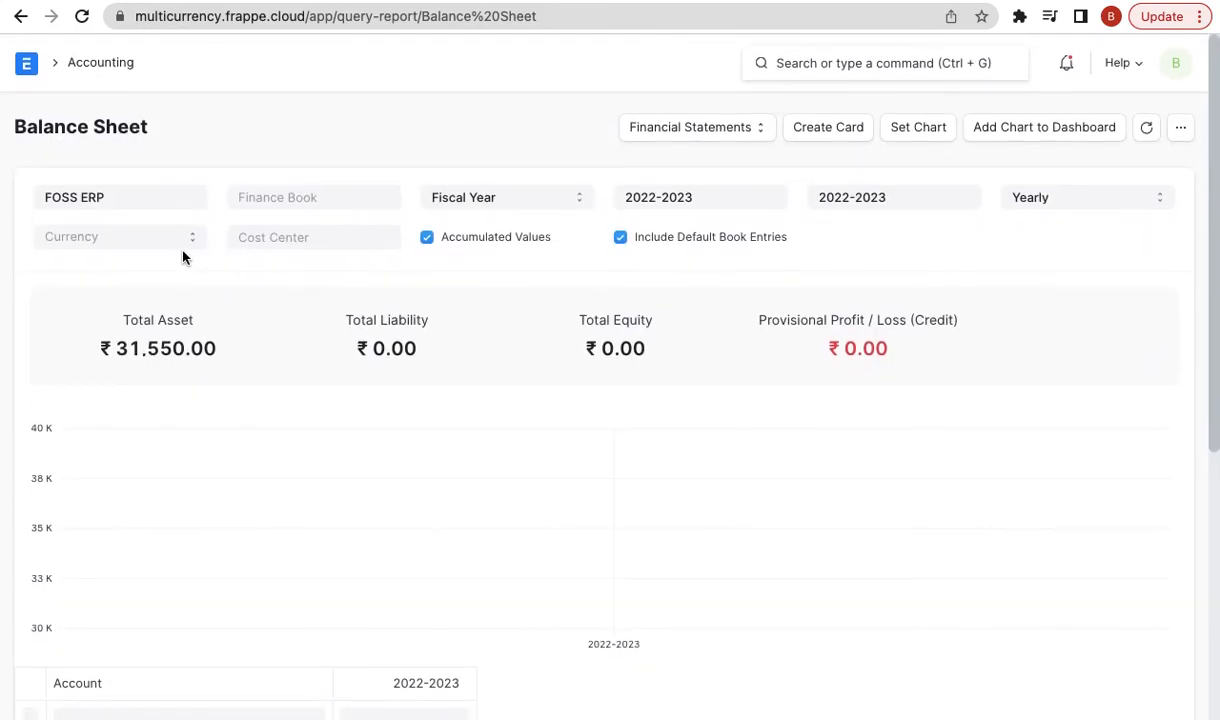
- Switch the Balance Sheet report currency to USD and scan the converted figures
click(179, 243)
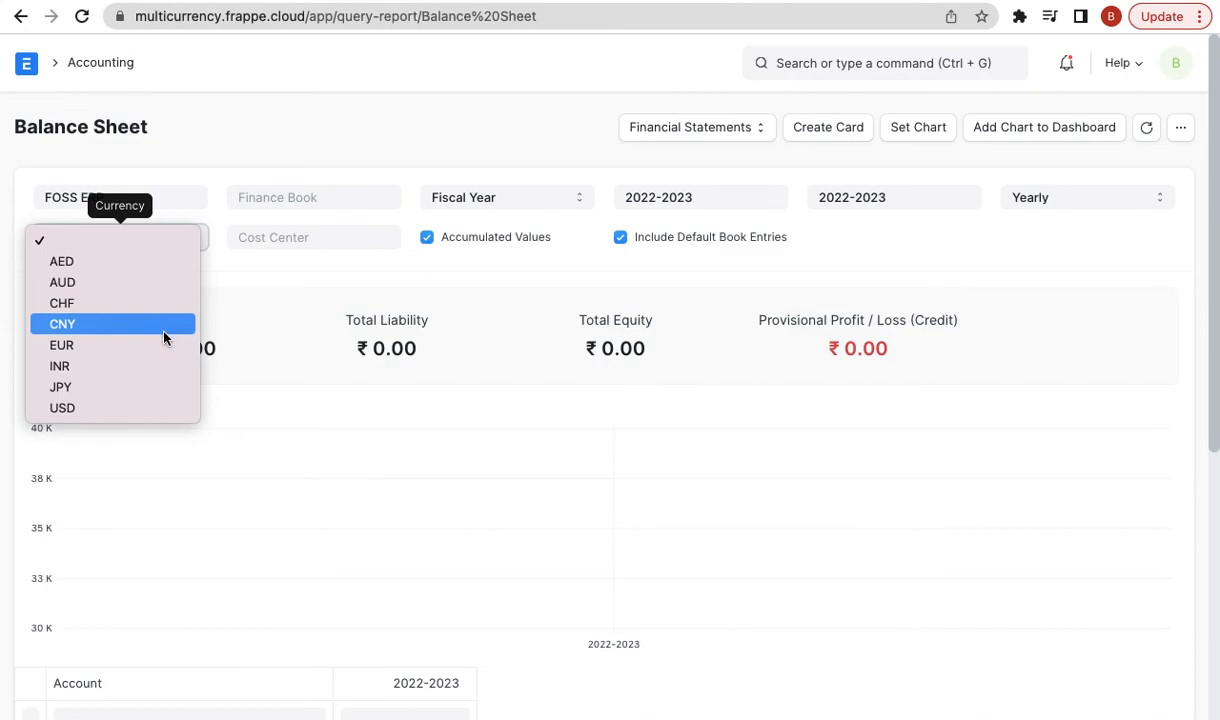
click(115, 407)
scroll(443, 535, down, 1)
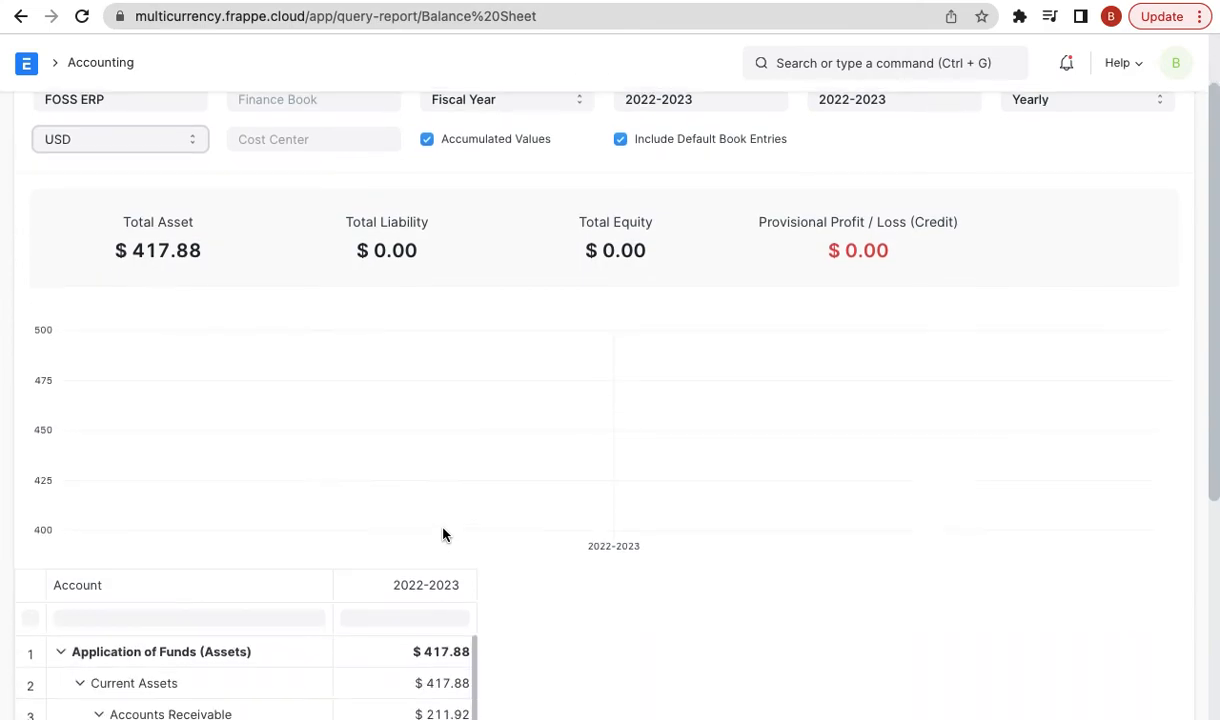
scroll(443, 535, down, 2)
scroll(702, 490, down, 3)
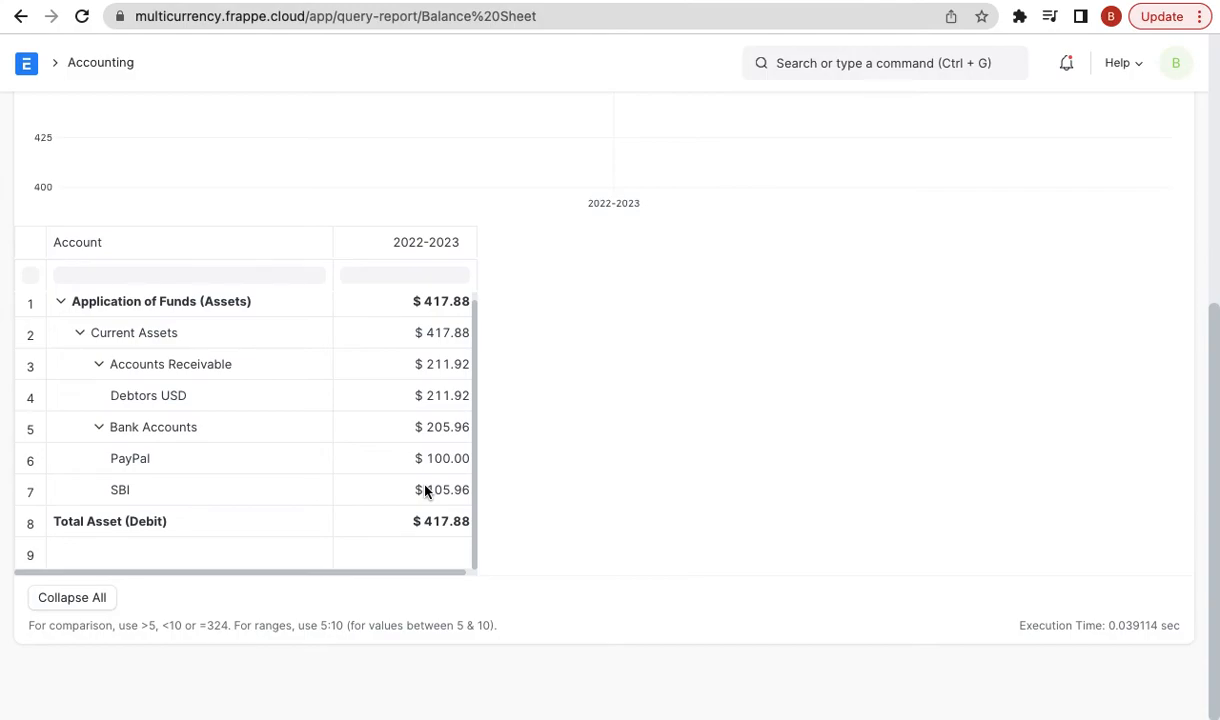
scroll(425, 490, up, 5)
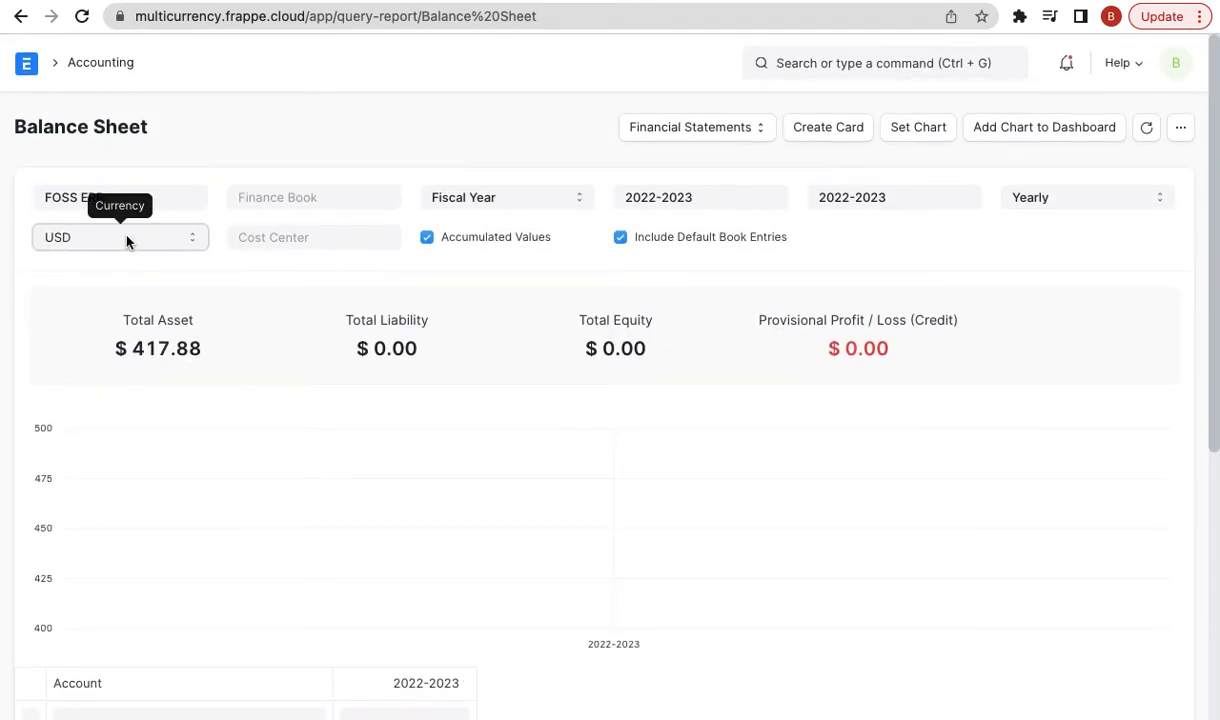
- Keep USD and review Total Asset $417.88, Debtors USD $211.92, PayPal $100.00, SBI $105.96
click(127, 240)
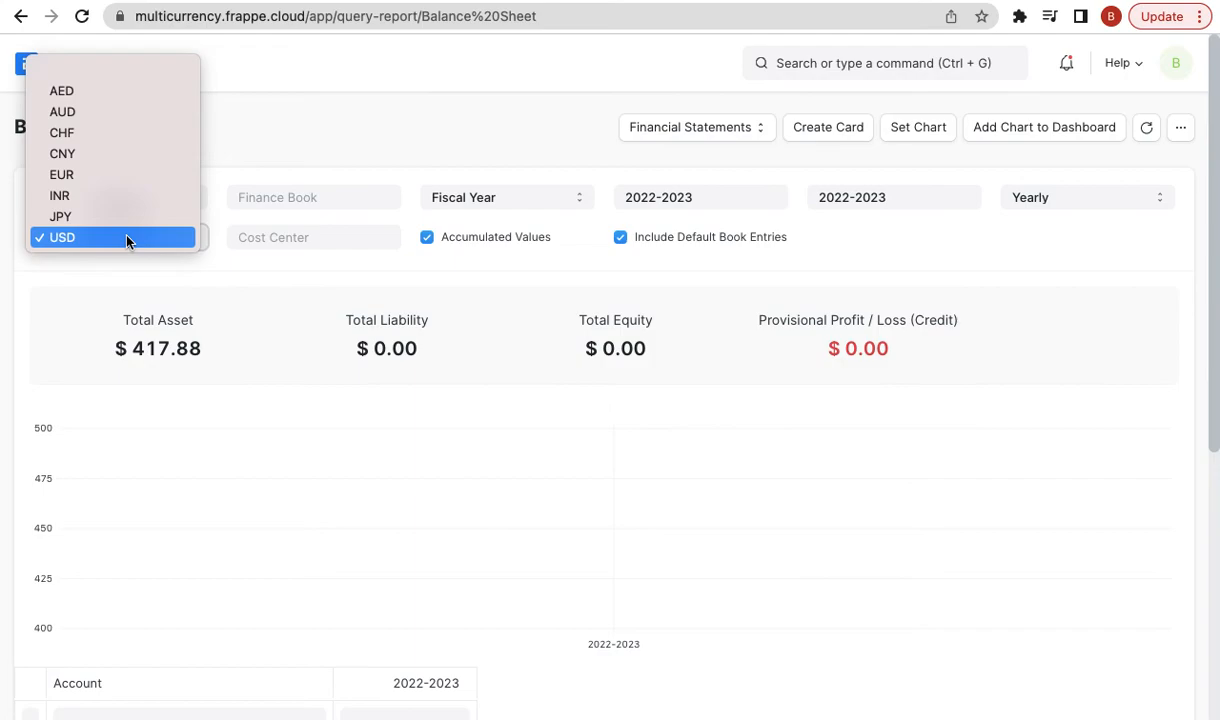
click(127, 240)
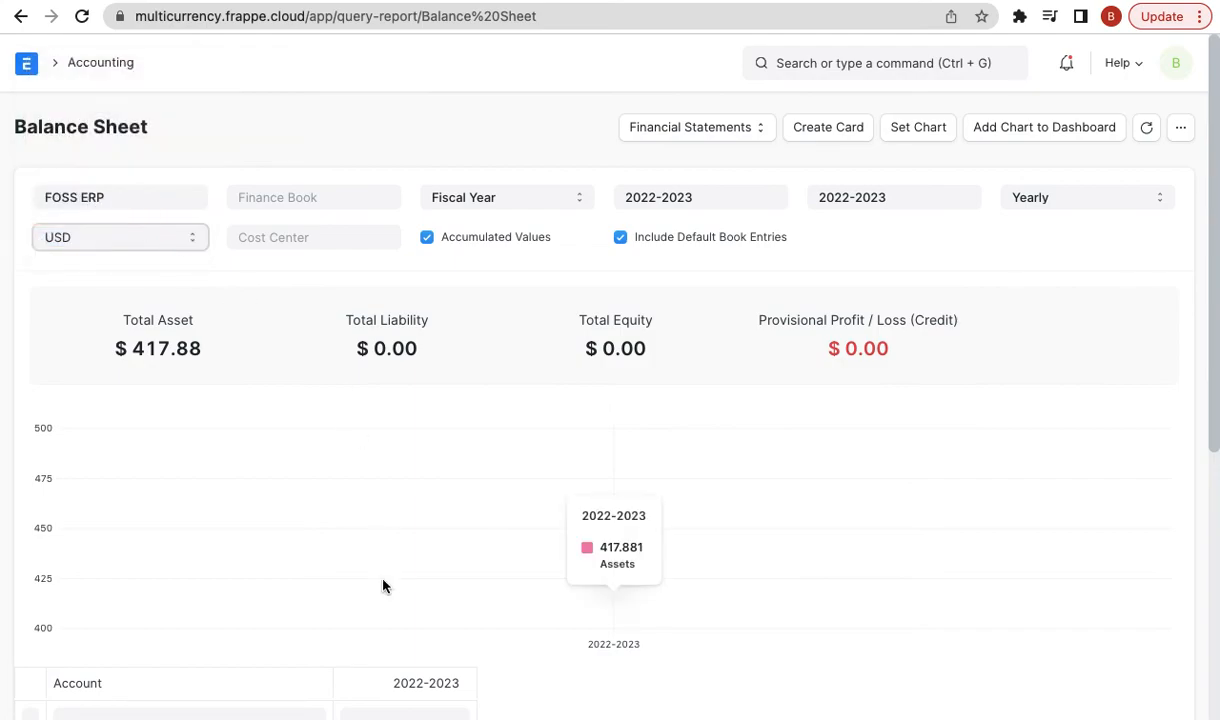
scroll(382, 585, down, 2)
scroll(517, 583, down, 1)
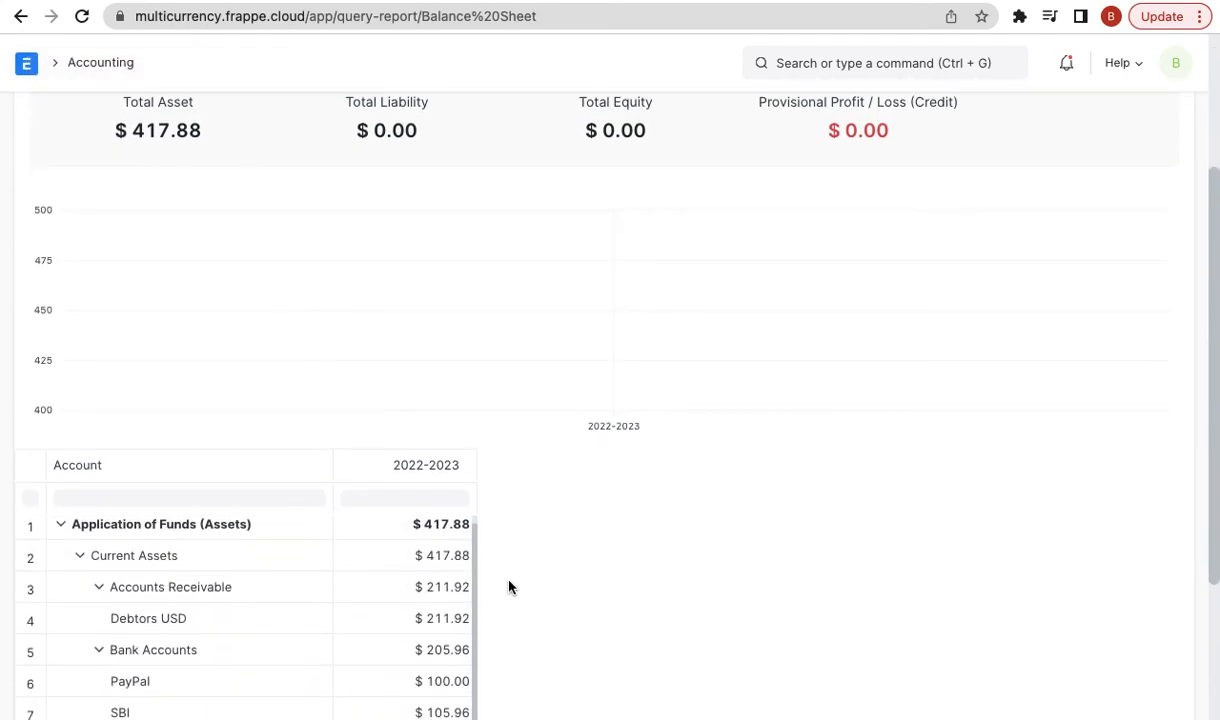
scroll(455, 570, down, 1)
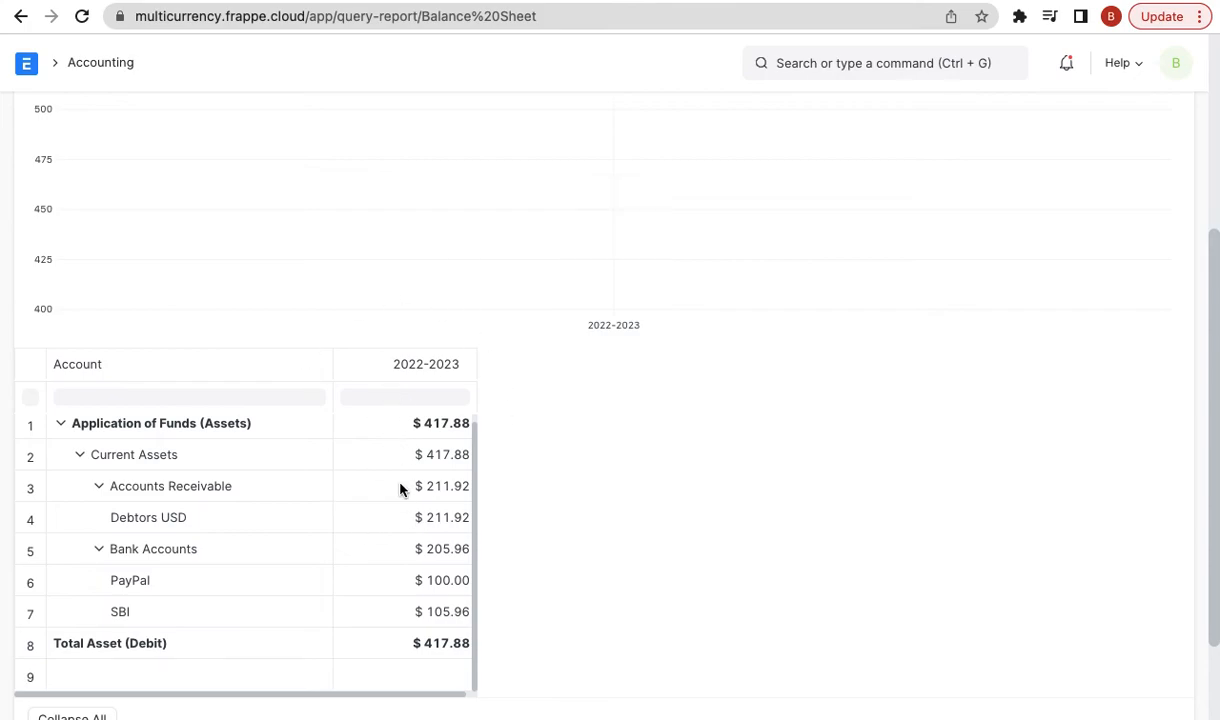
scroll(400, 475, up, 1)
scroll(477, 396, up, 5)
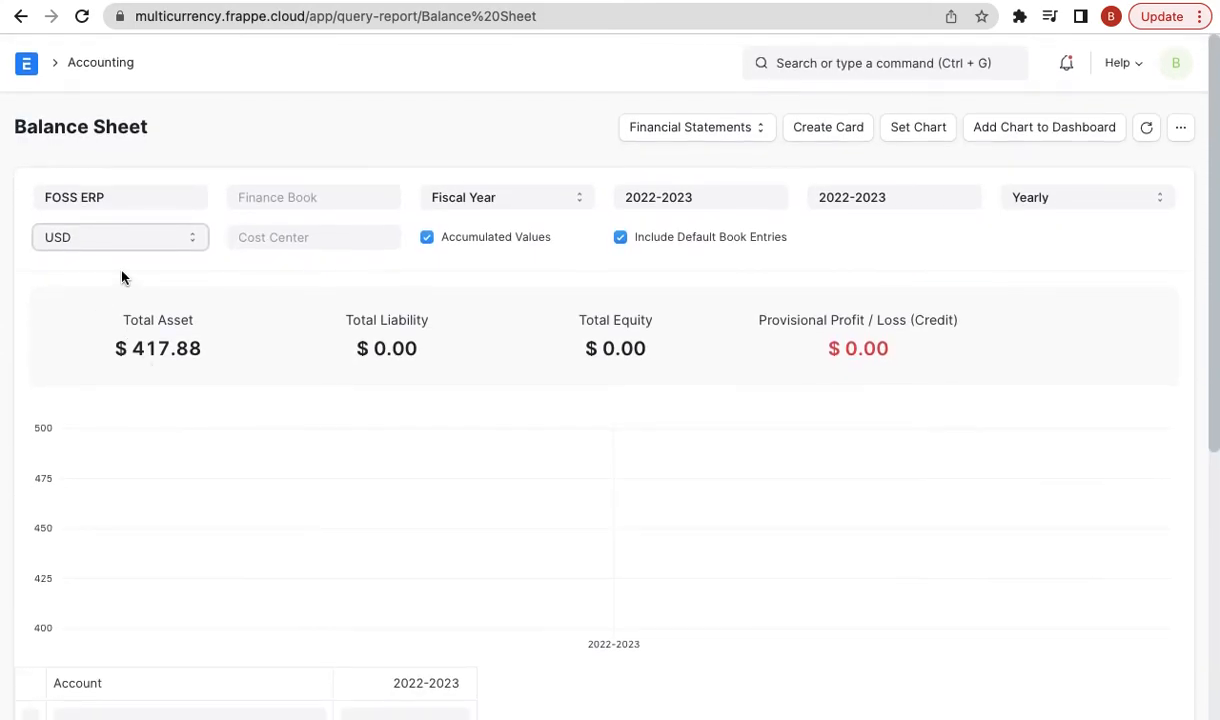
click(167, 249)
click(180, 240)
scroll(422, 453, down, 5)
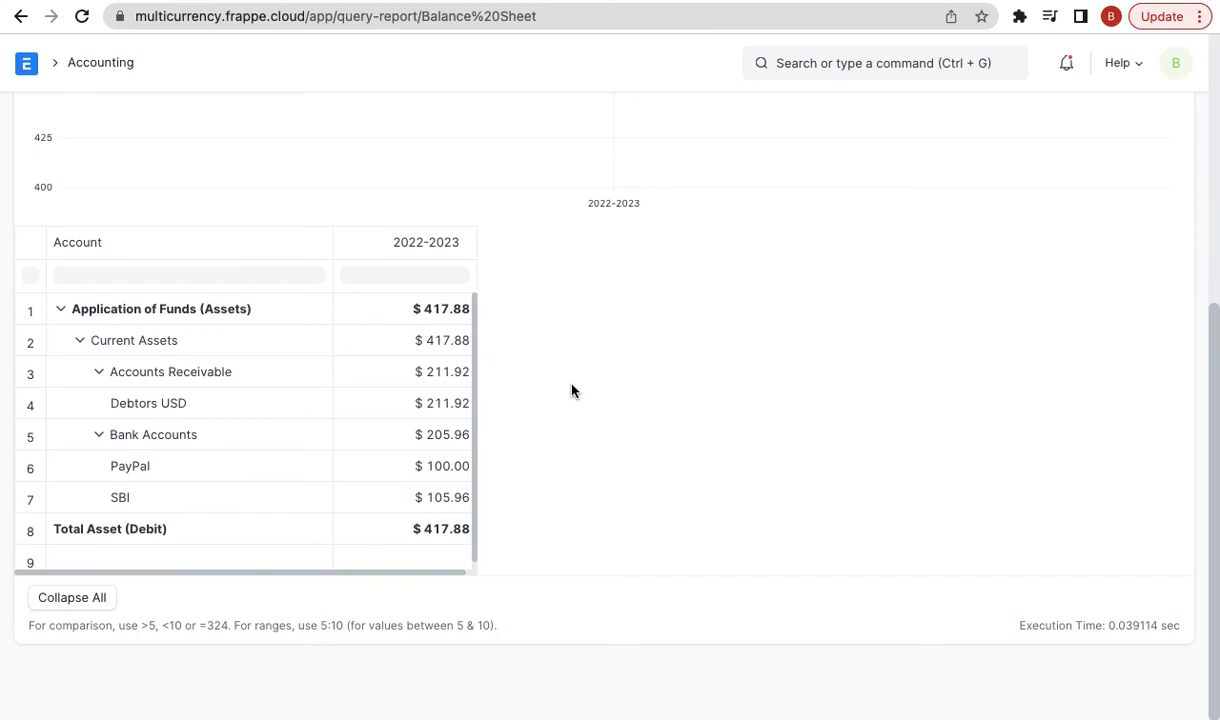
scroll(716, 368, up, 4)
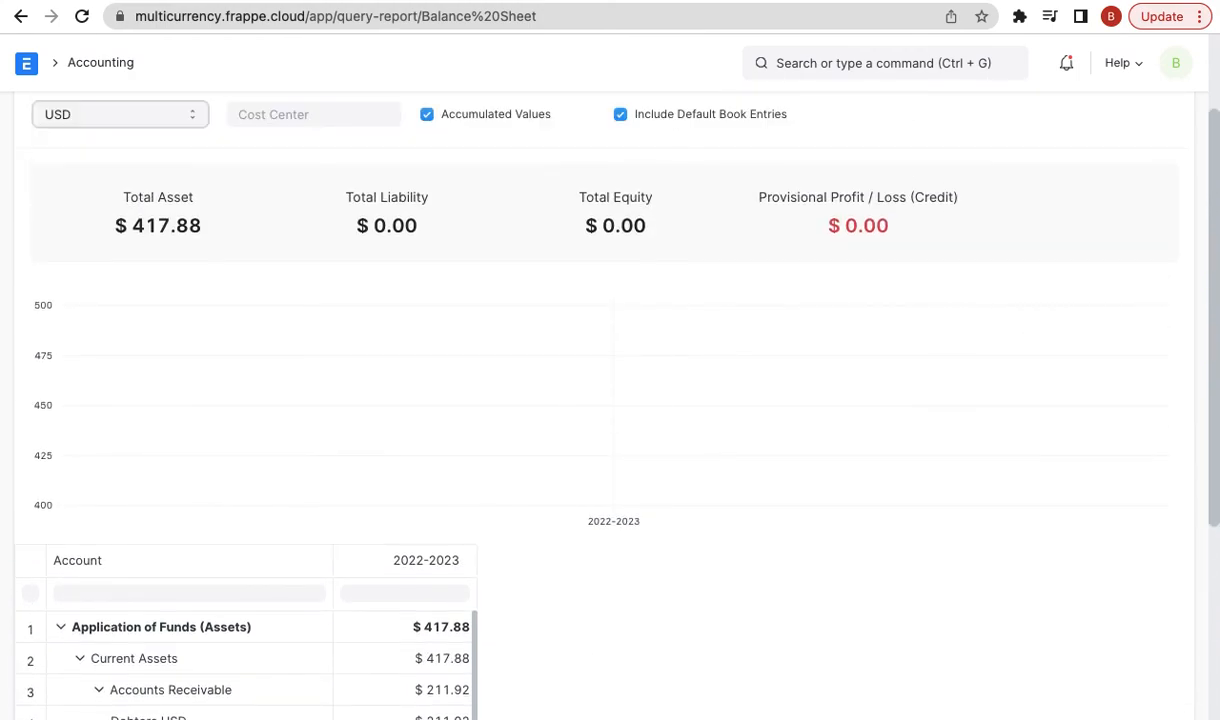
- In the blog article, highlight the paragraphs on report currency selection and revaluing foreign balances
key(ctrl+Tab)
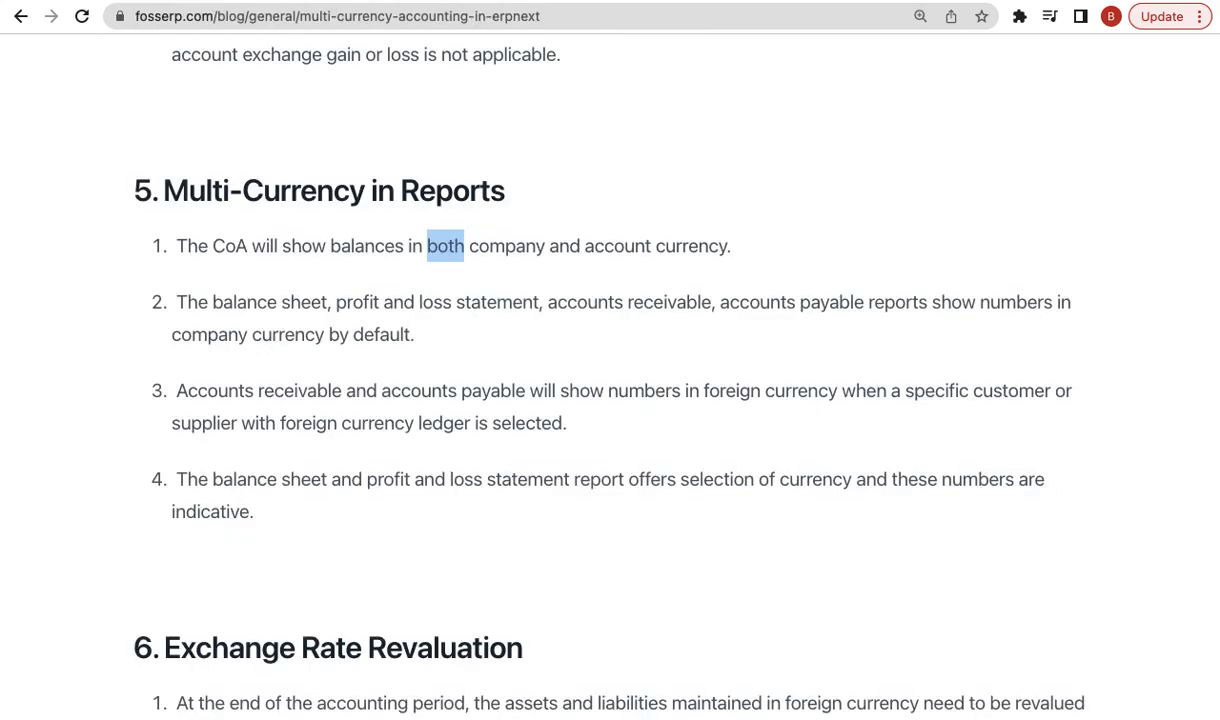
triple_click(679, 482)
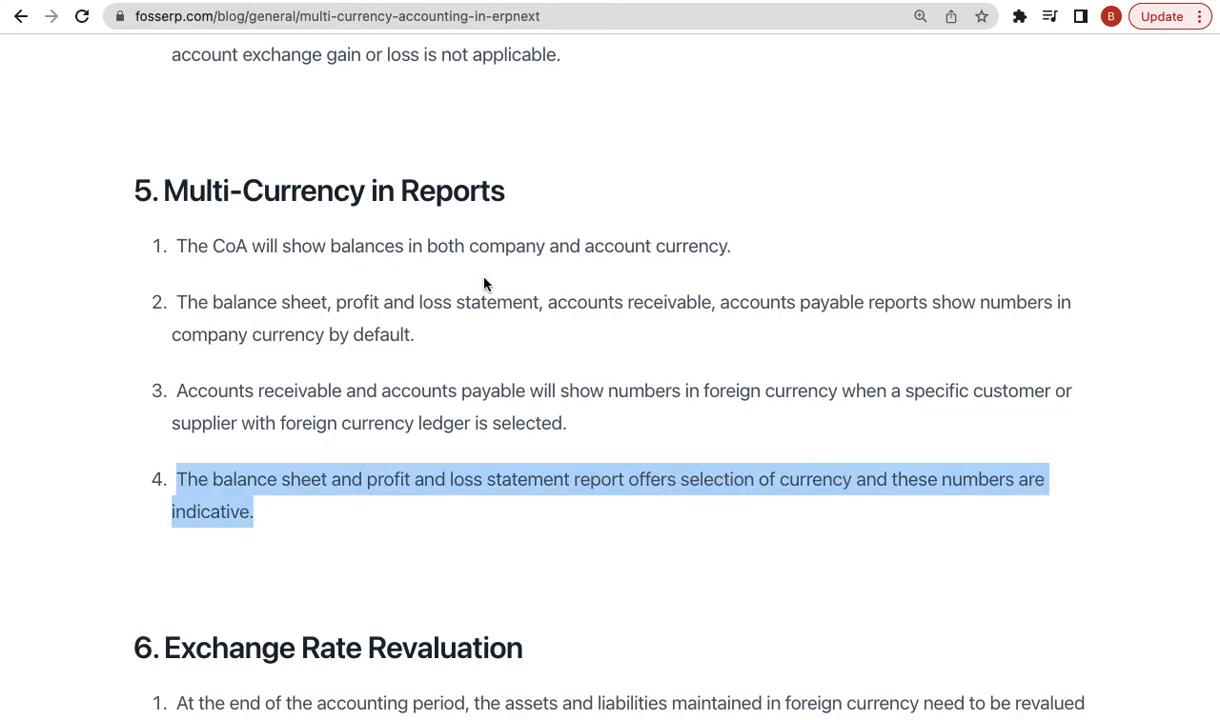
scroll(641, 429, down, 4)
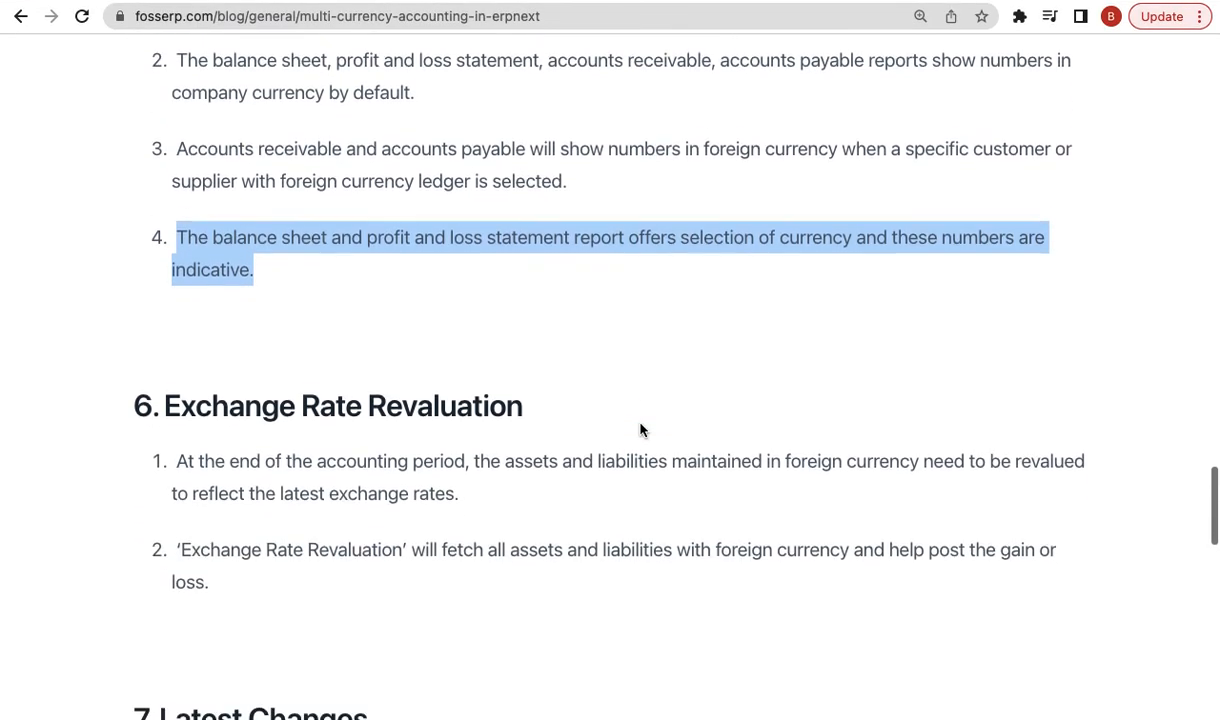
triple_click(400, 358)
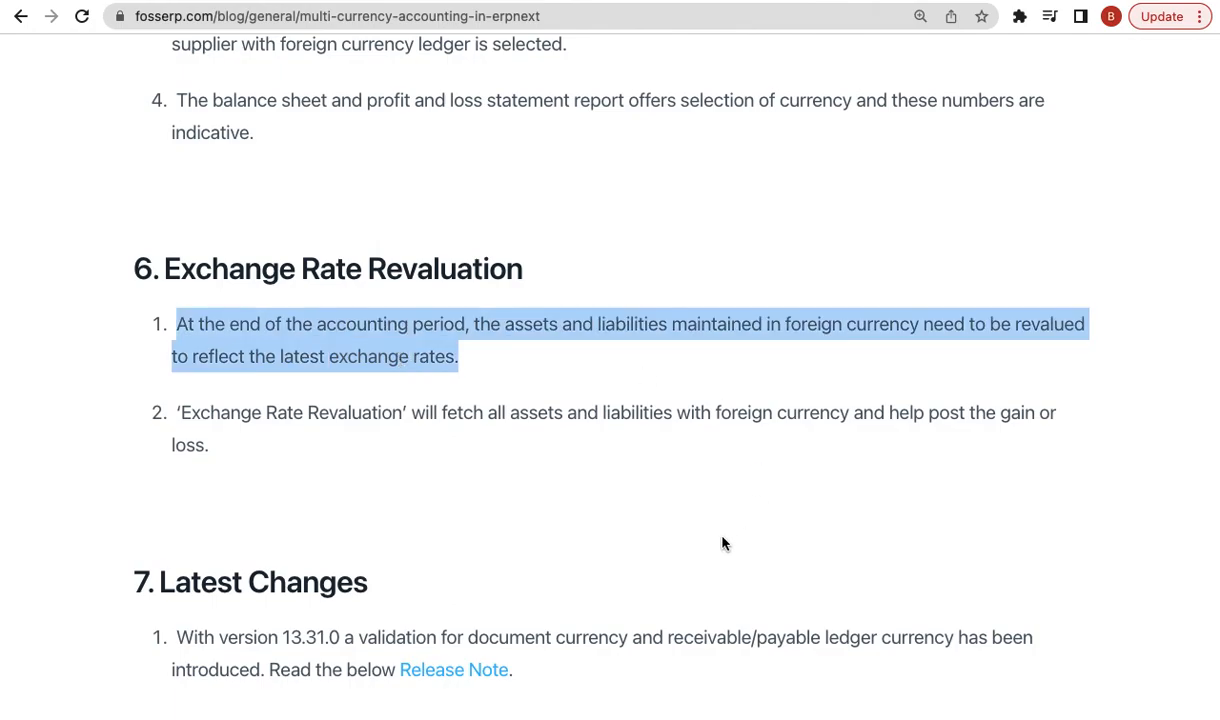
- Scroll to Latest Changes, inspect the Release Note link, and move to the v13.31.0 notes
scroll(722, 539, down, 4)
scroll(586, 440, down, 1)
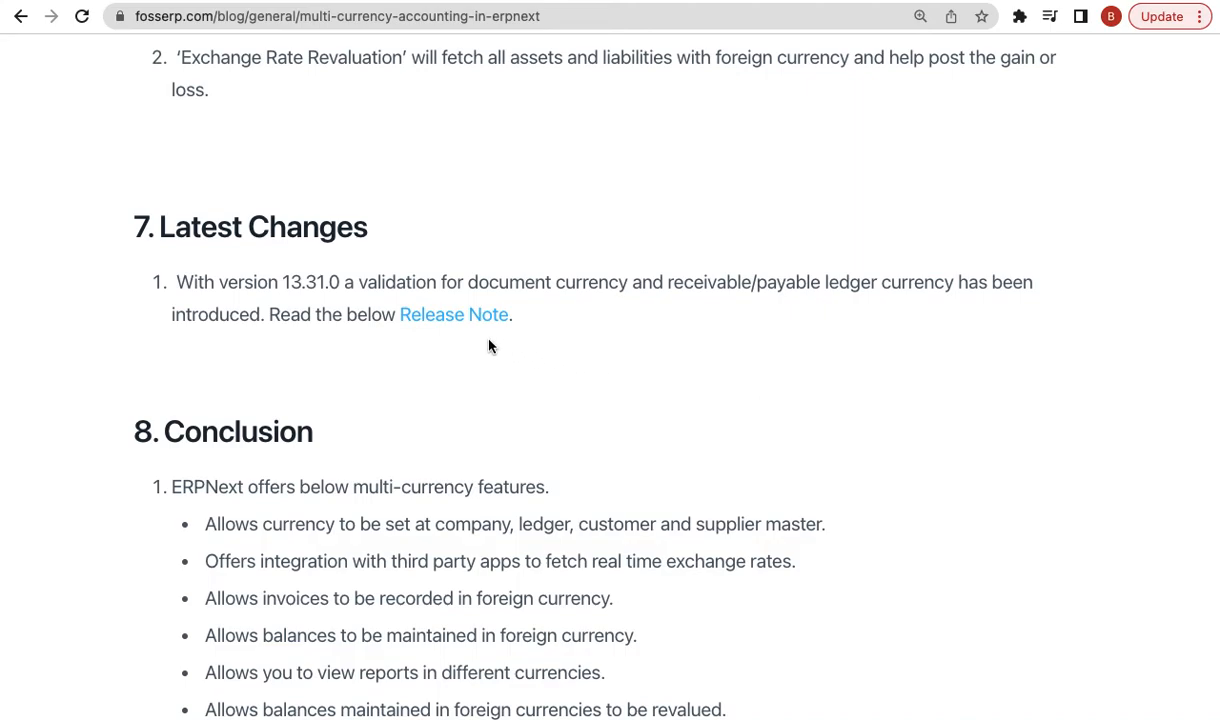
right_click(466, 318)
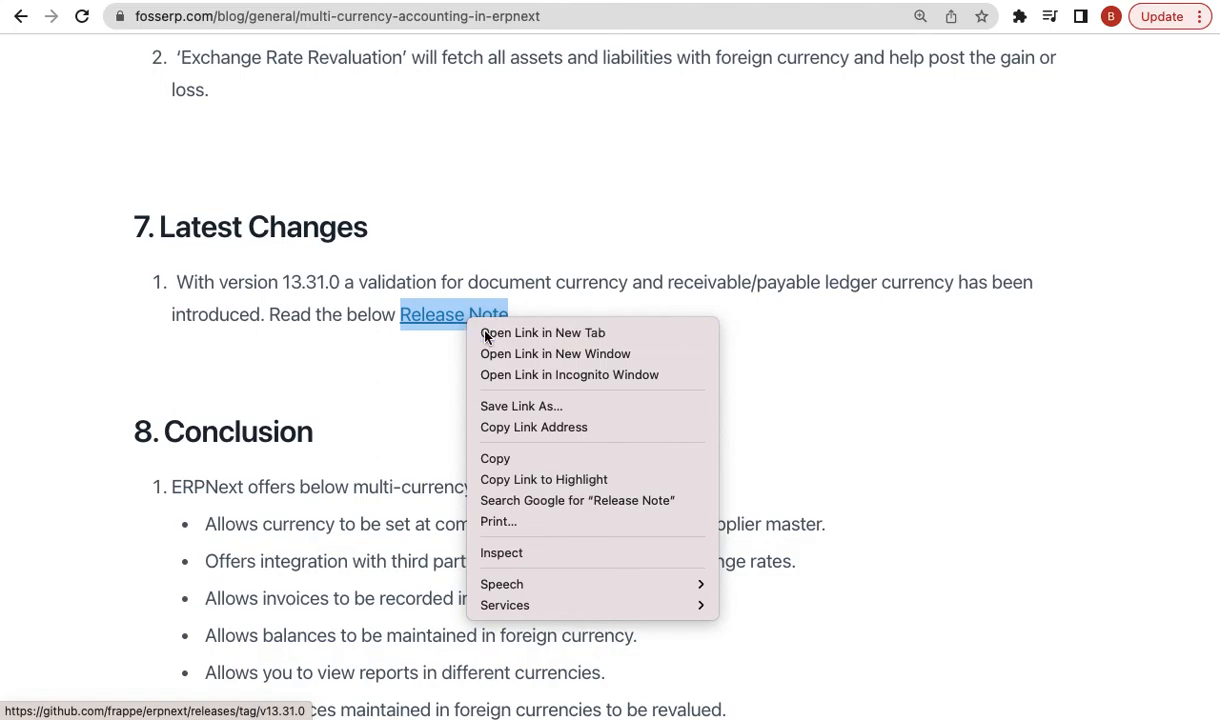
click(520, 333)
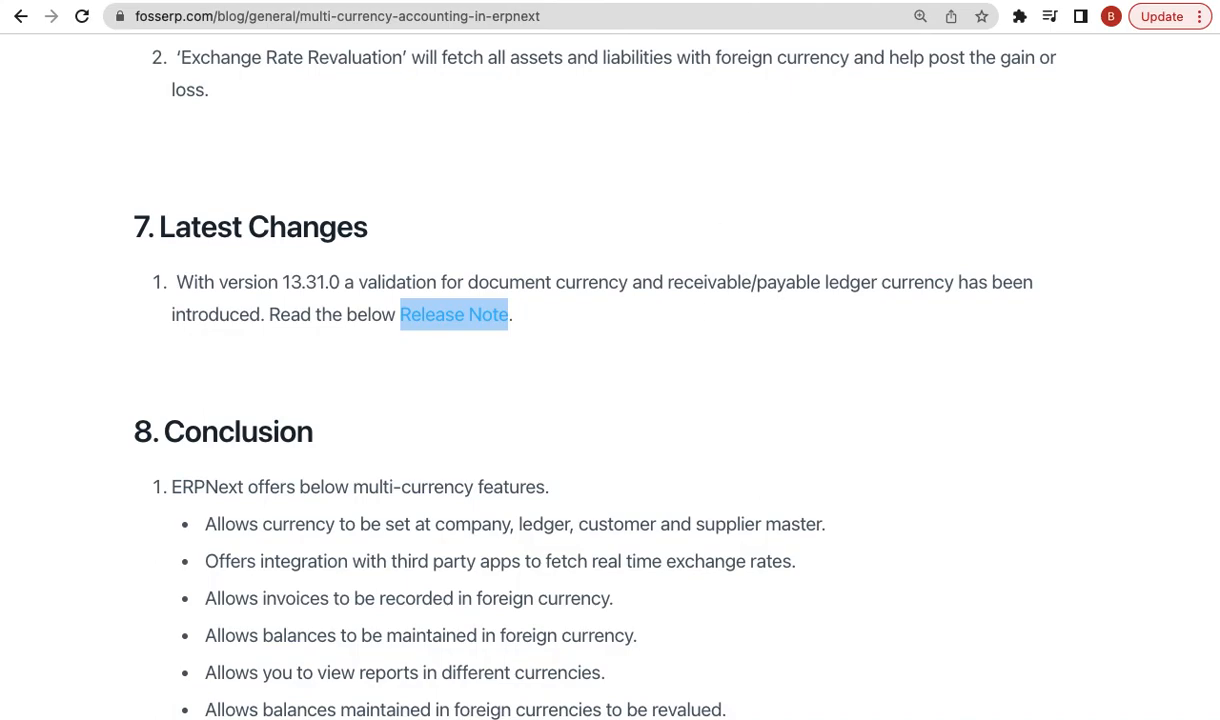
key(ctrl+Tab)
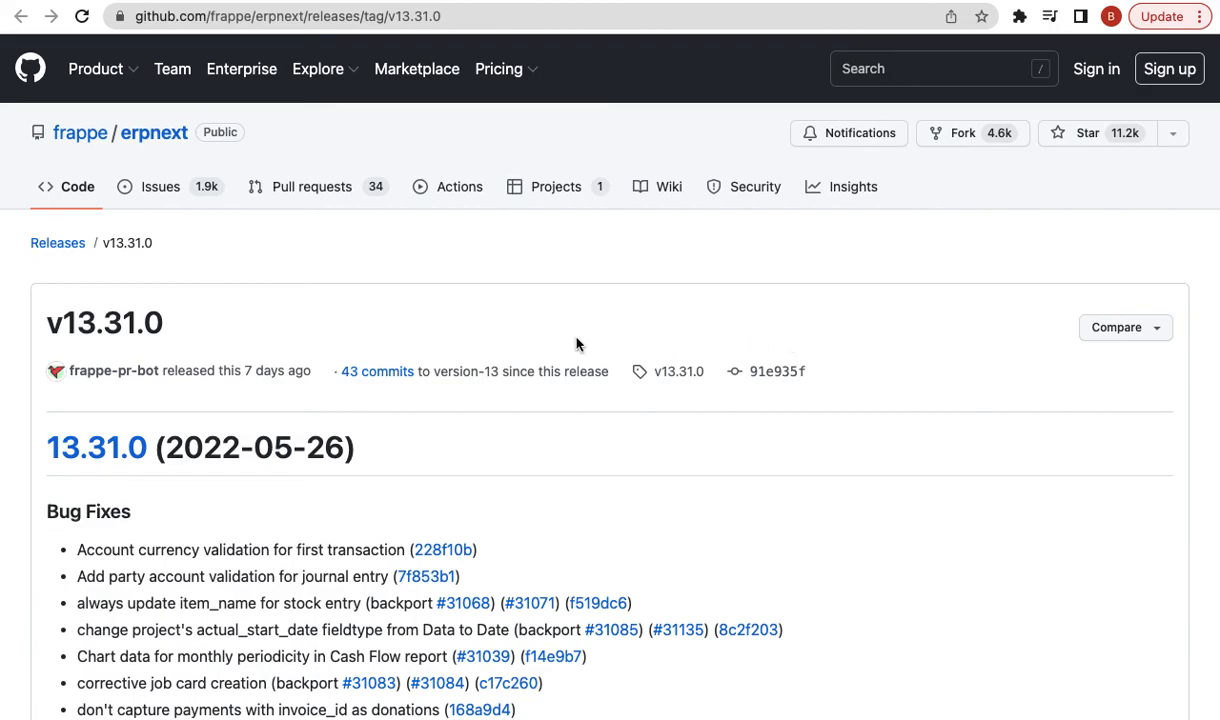
- View the 228f10b account currency validation commit on GitHub, then return to the blog article
scroll(270, 325, down, 2)
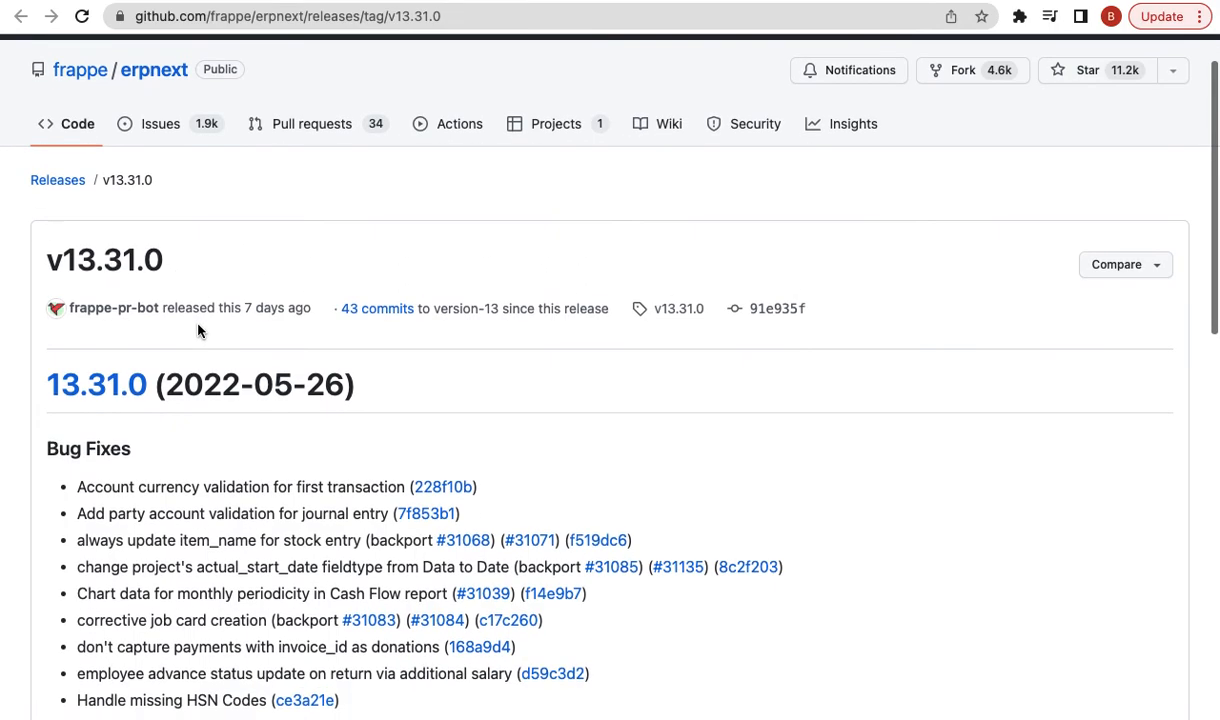
click(456, 489)
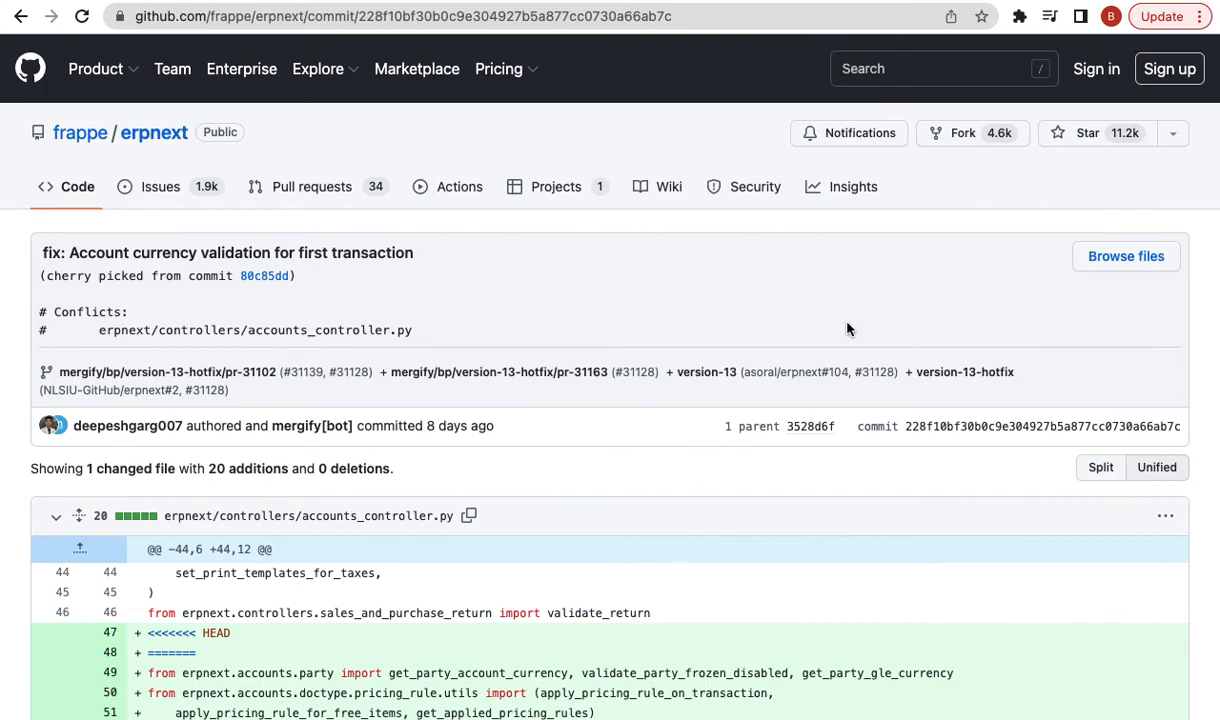
click(876, 1)
scroll(692, 273, down, 1)
scroll(692, 273, up, 4)
scroll(710, 267, down, 3)
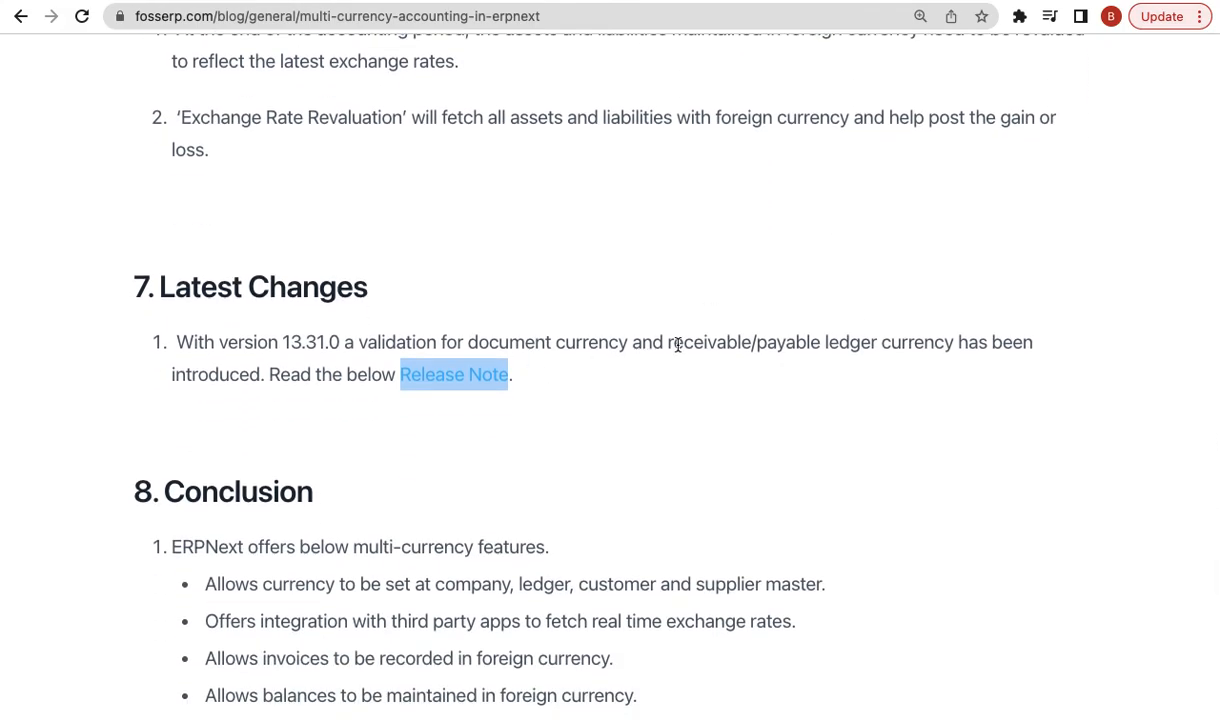
scroll(677, 345, down, 3)
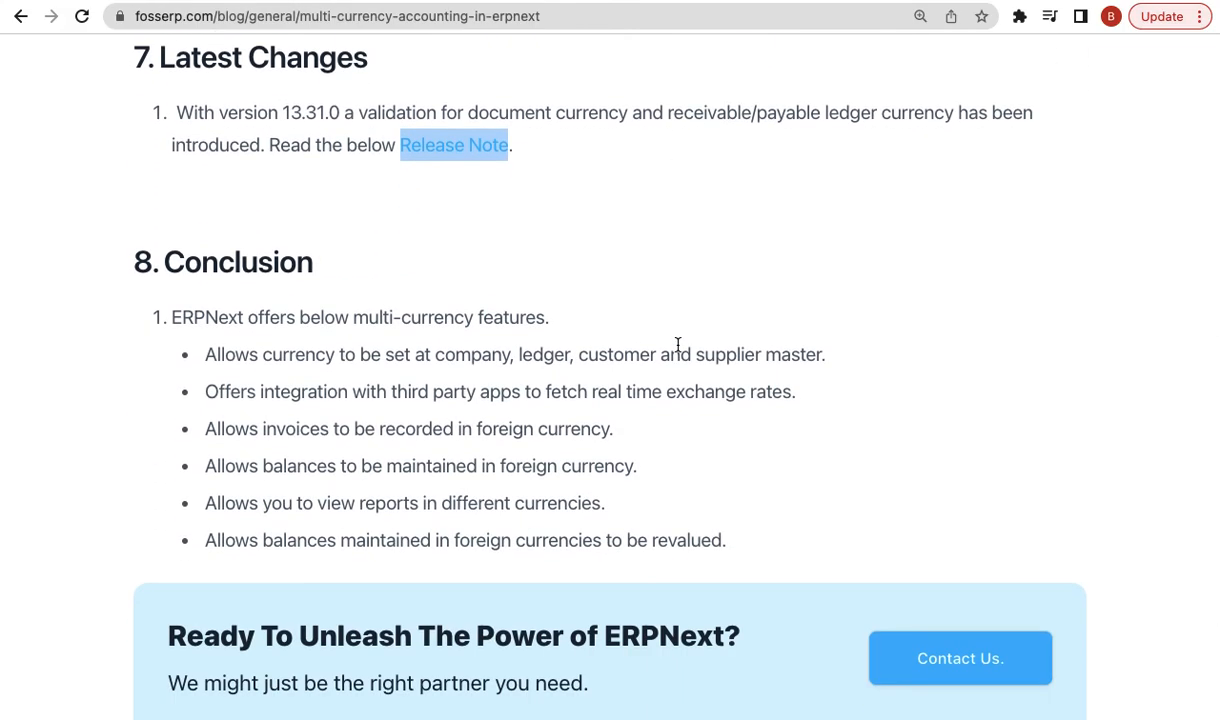